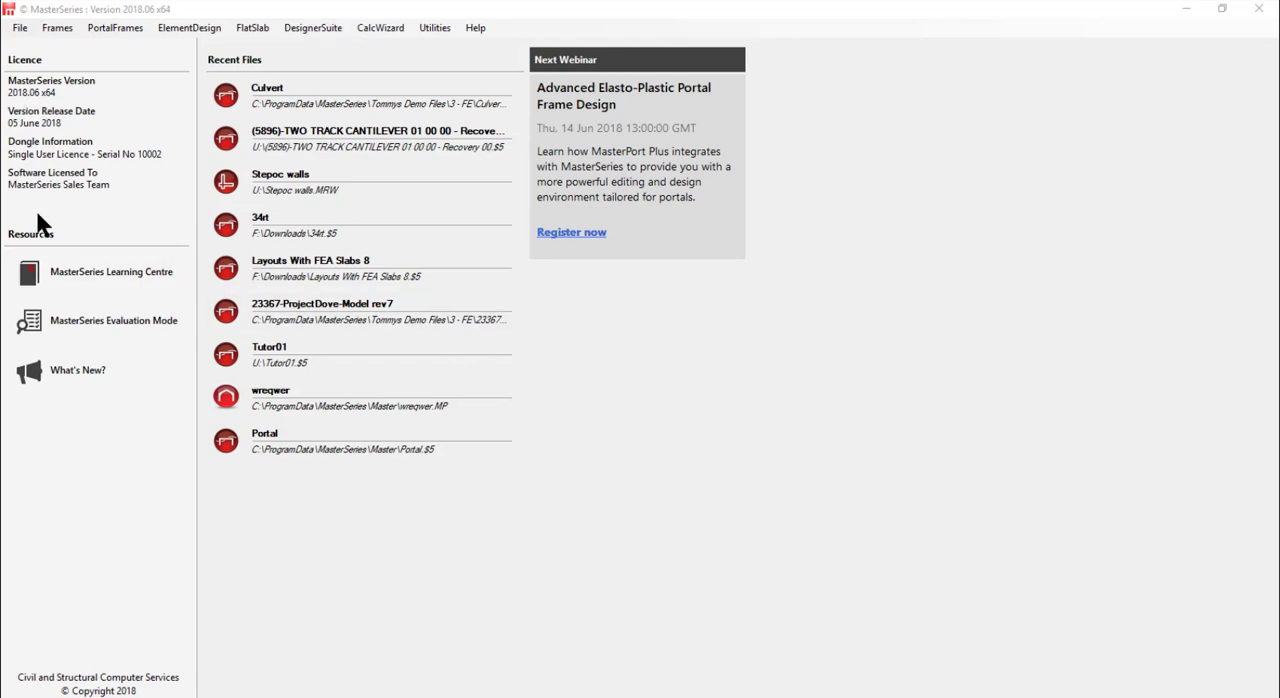
# - Create a new MasterFrame file named Tutor01 in the Master folder
pyautogui.click(52, 29)
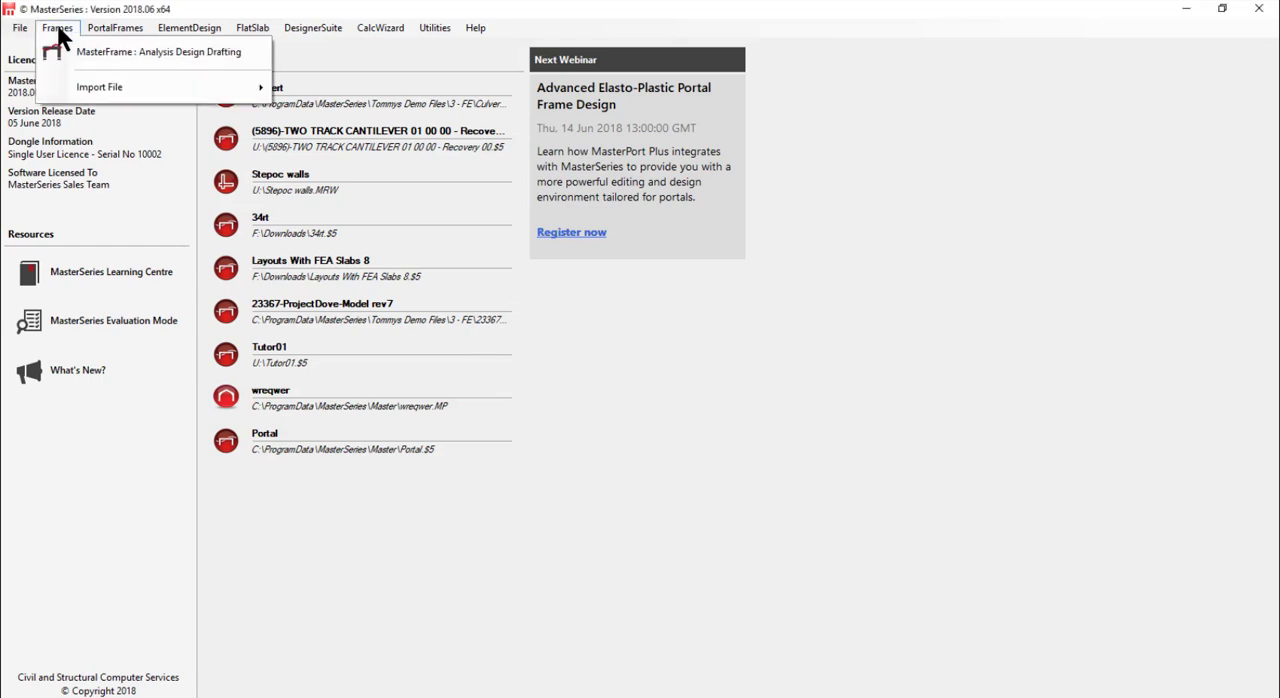
pyautogui.click(127, 55)
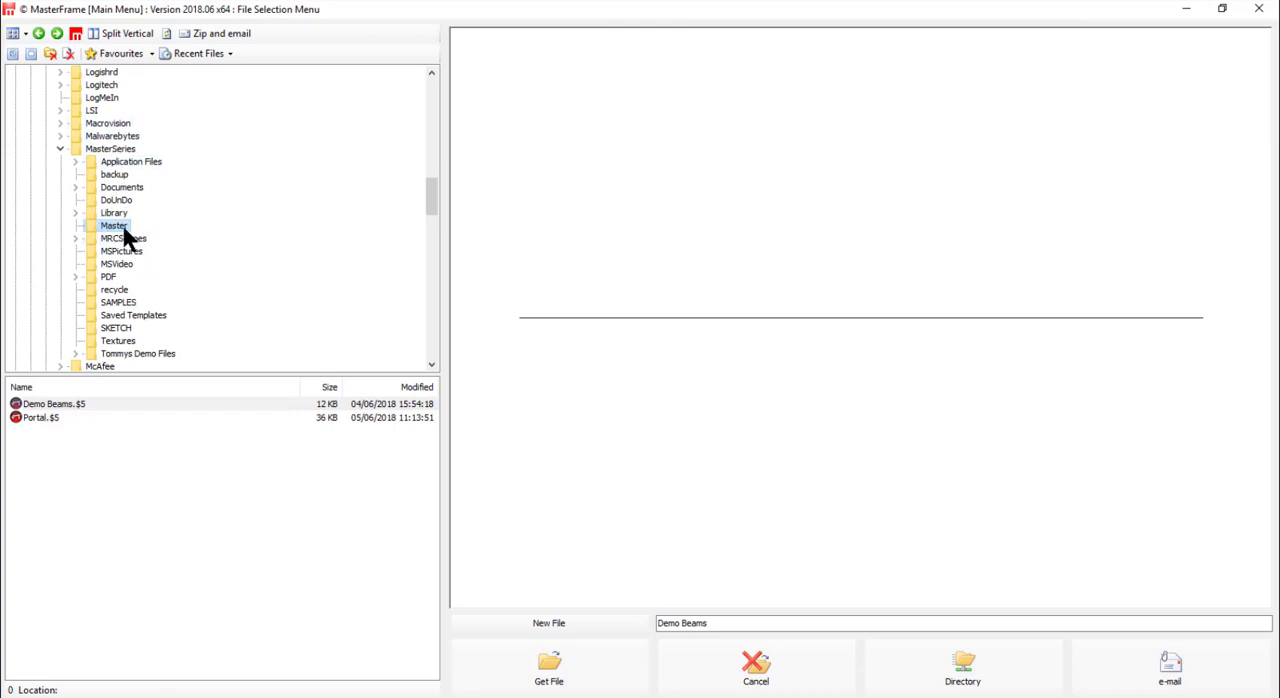
pyautogui.click(52, 418)
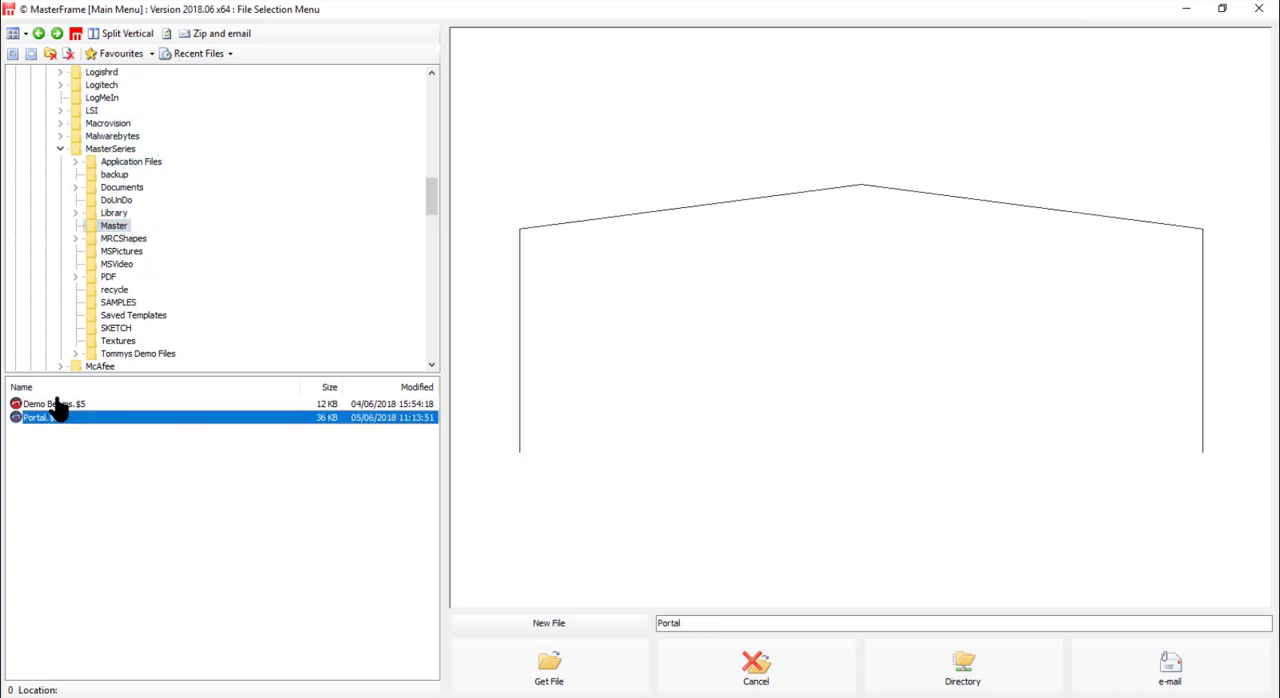
pyautogui.click(55, 404)
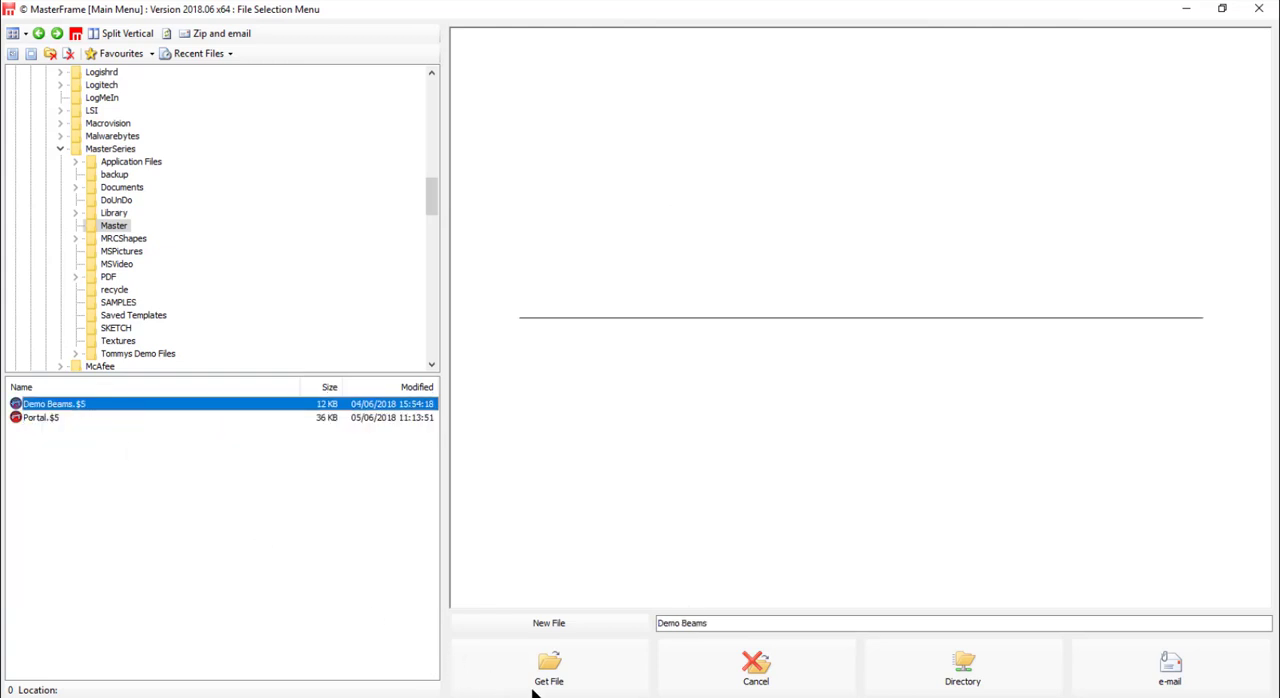
pyautogui.click(570, 620)
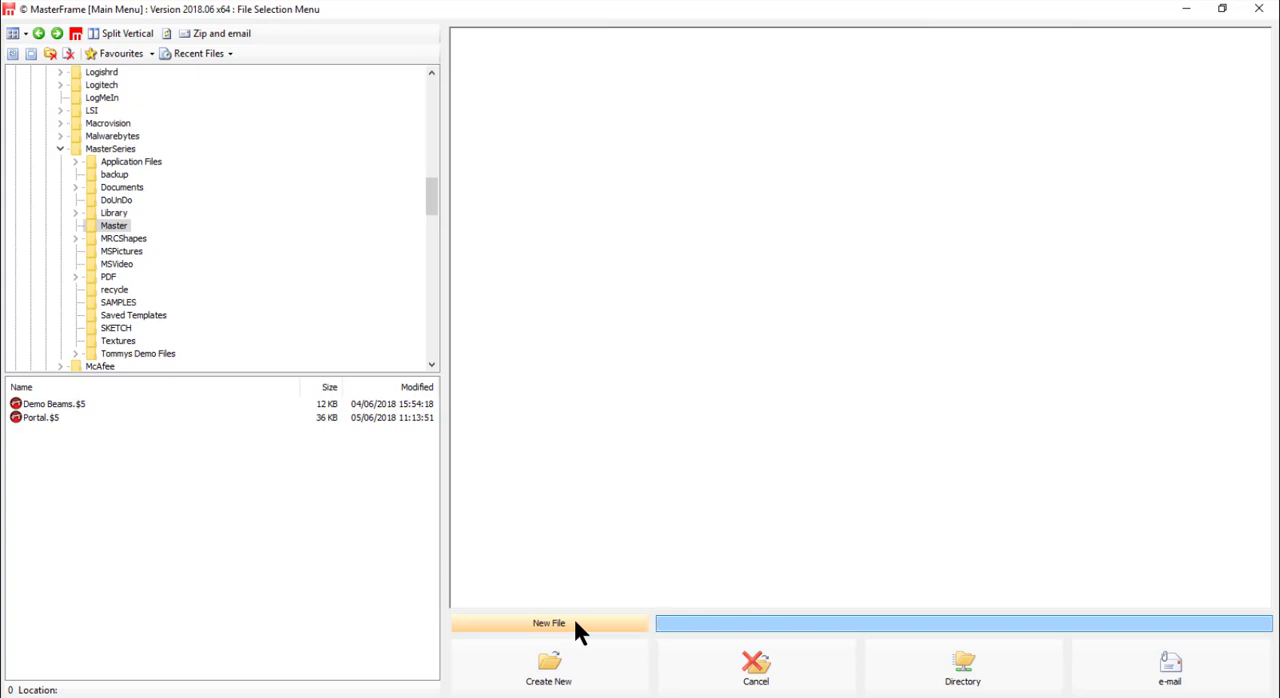
pyautogui.write('Tutor01')
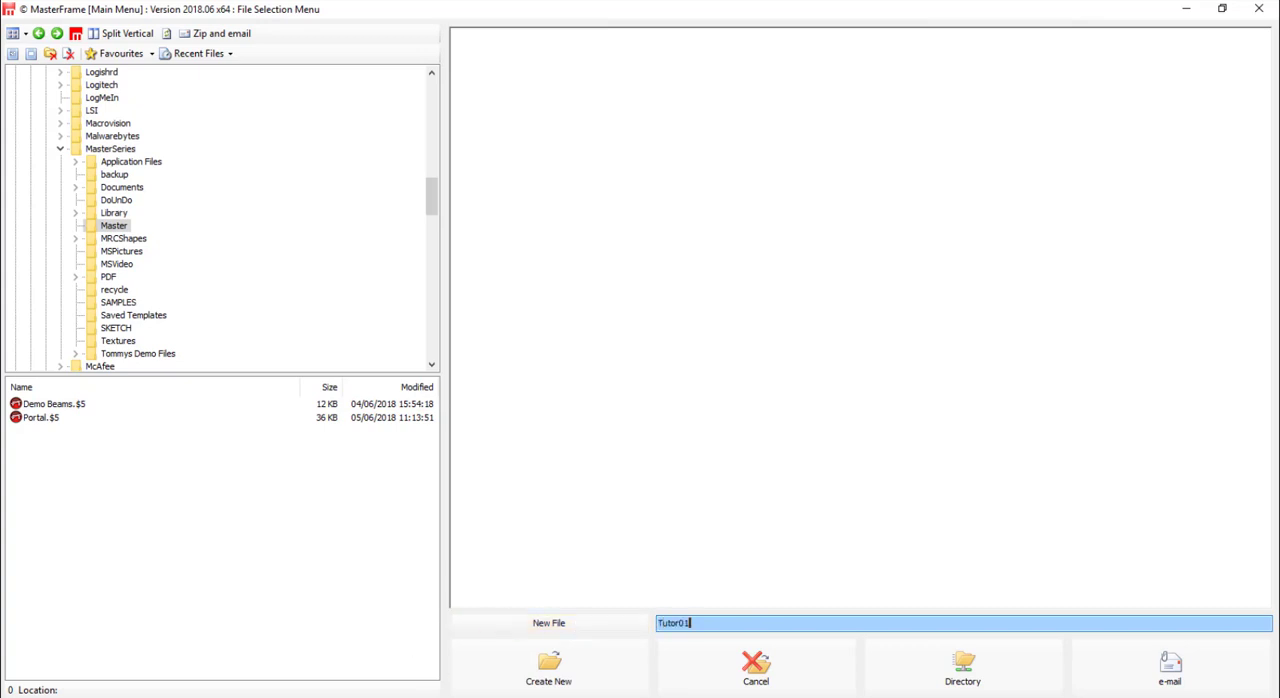
pyautogui.click(580, 688)
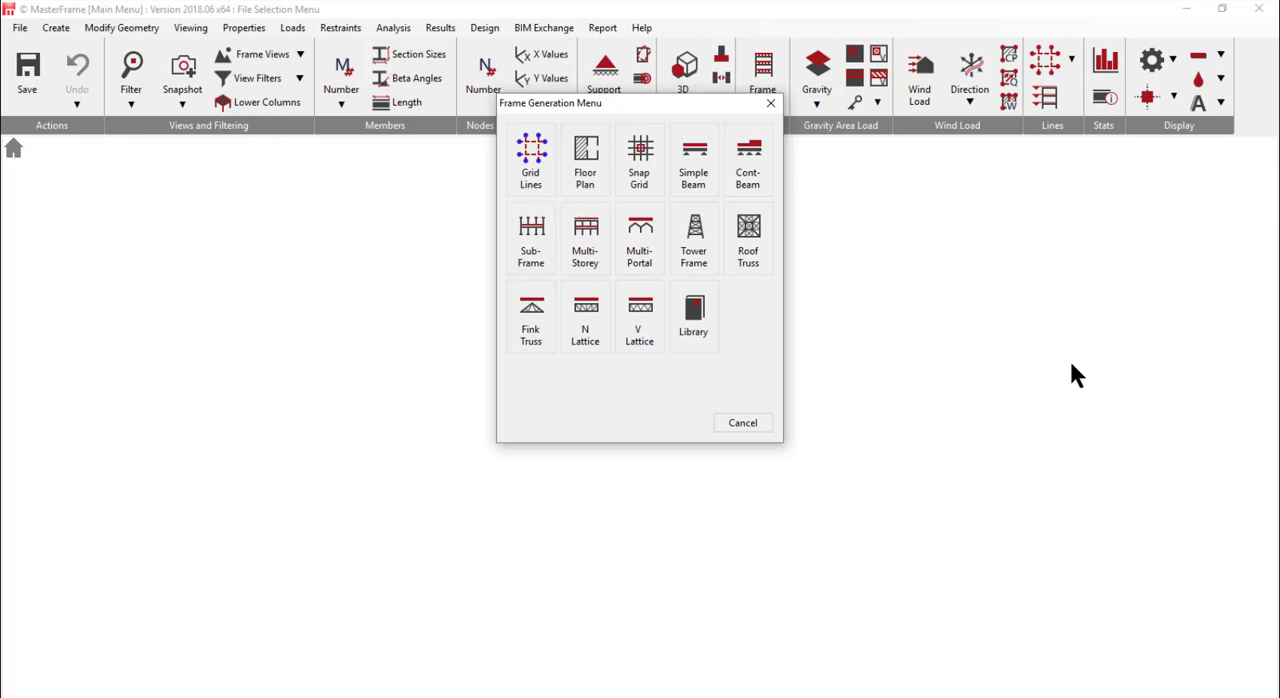
# - Start a Multi-Storey frame with member lengths displayed in the front view and set the number of spans to 4
pyautogui.click(586, 242)
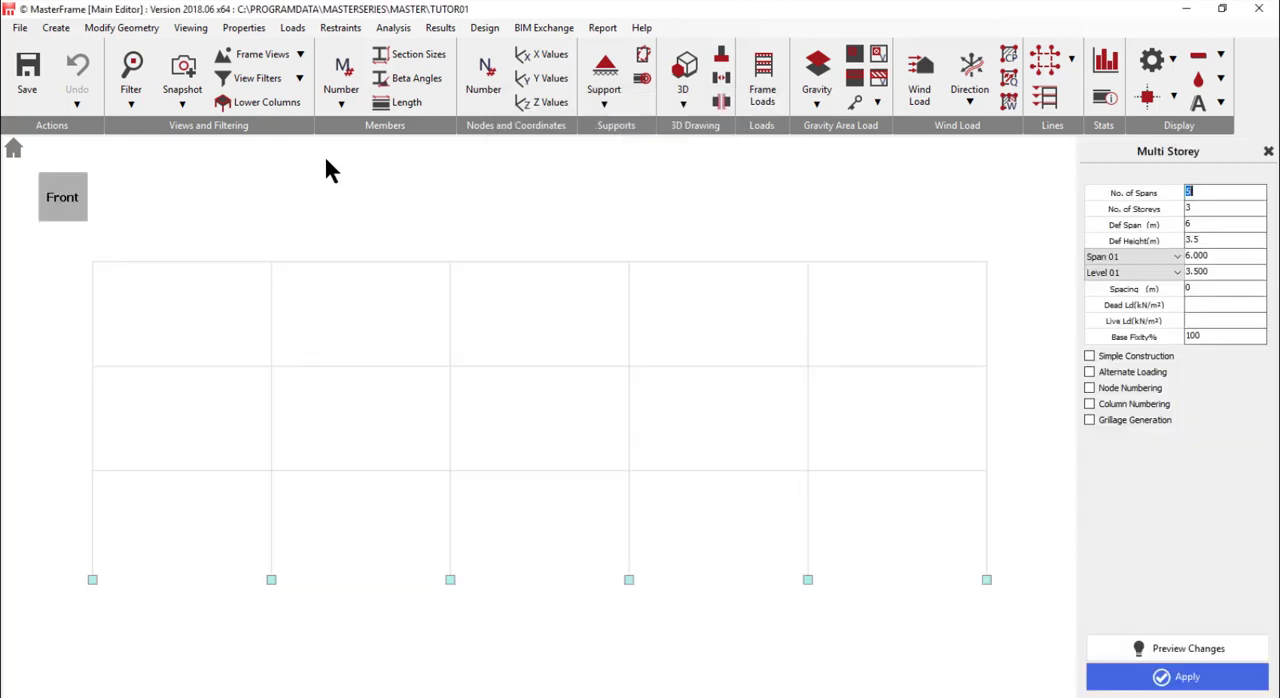
pyautogui.click(405, 100)
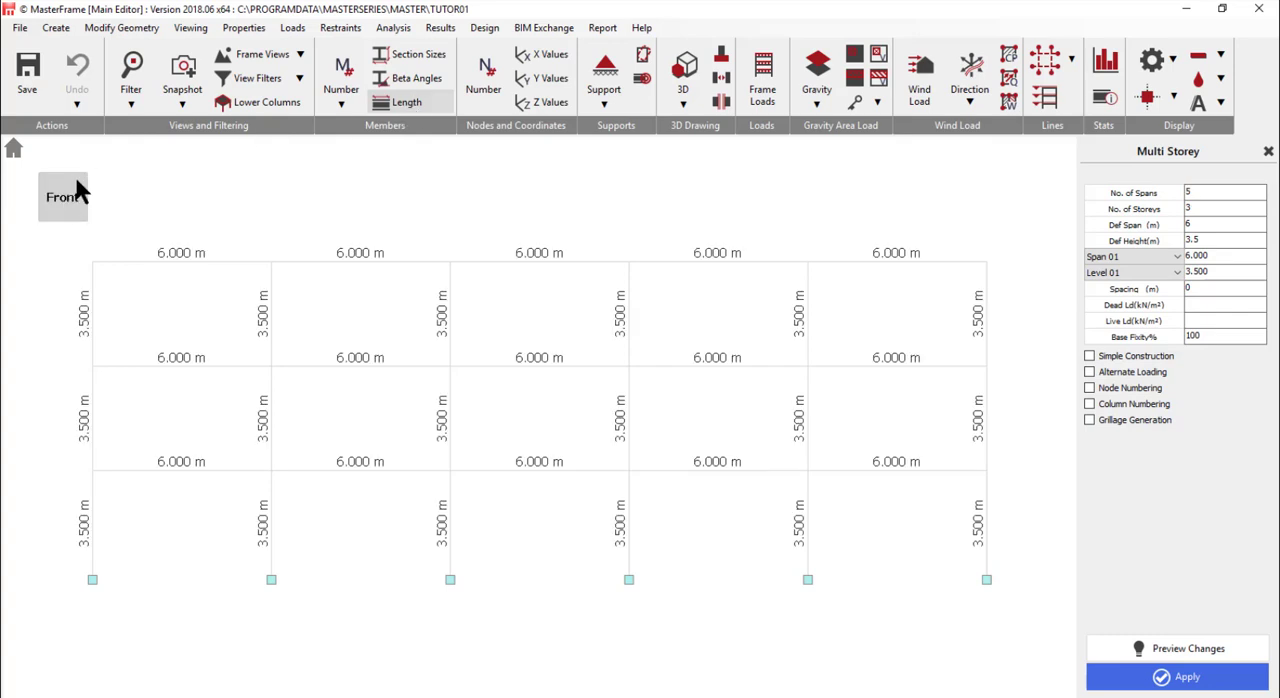
pyautogui.moveTo(82, 171); pyautogui.dragTo(52, 195)
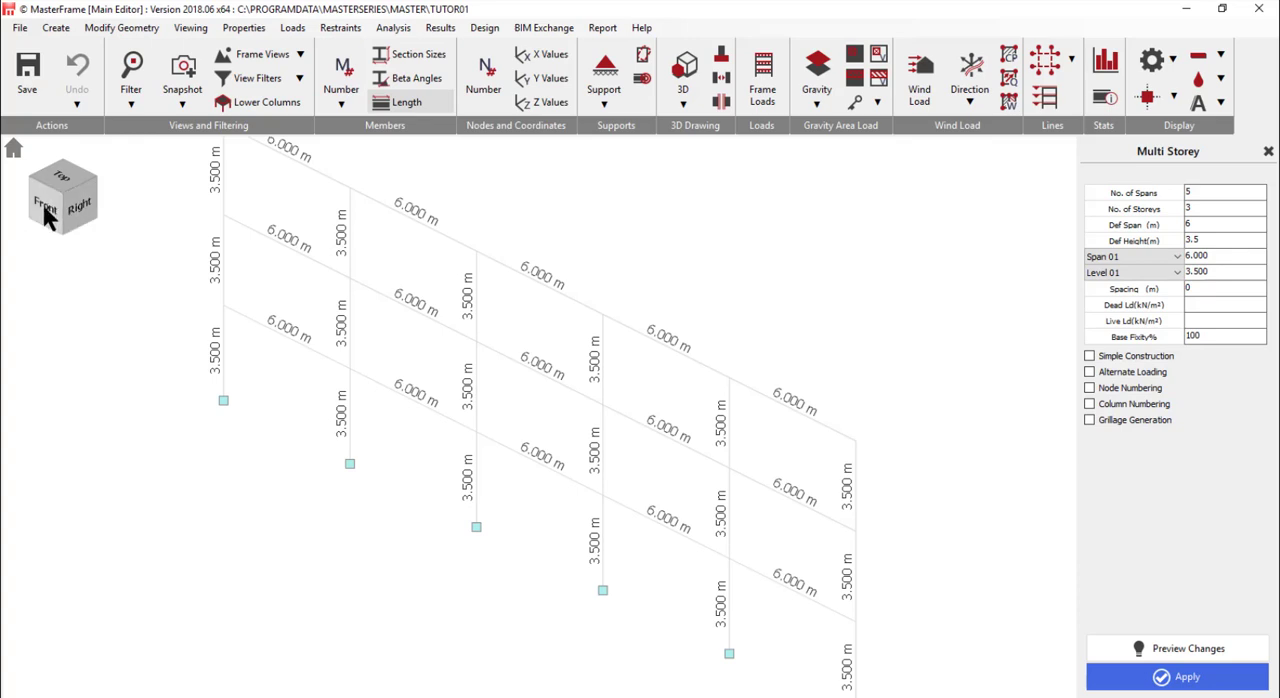
pyautogui.click(52, 208)
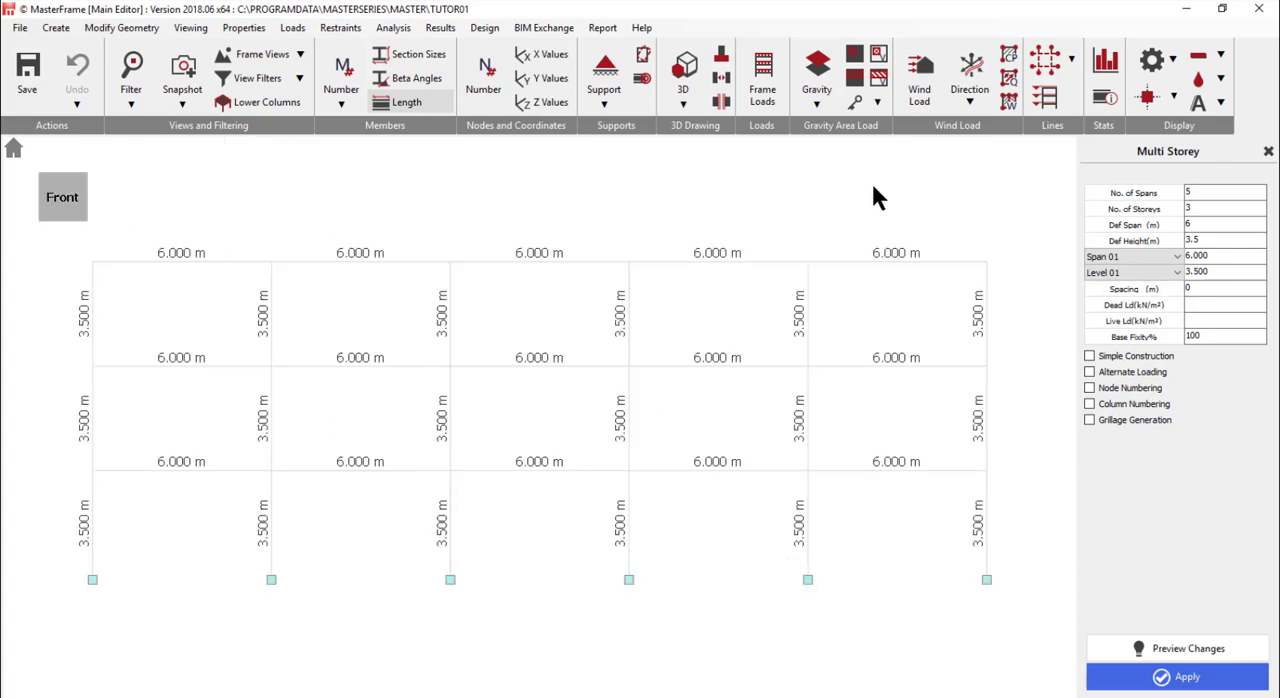
pyautogui.click(1110, 190)
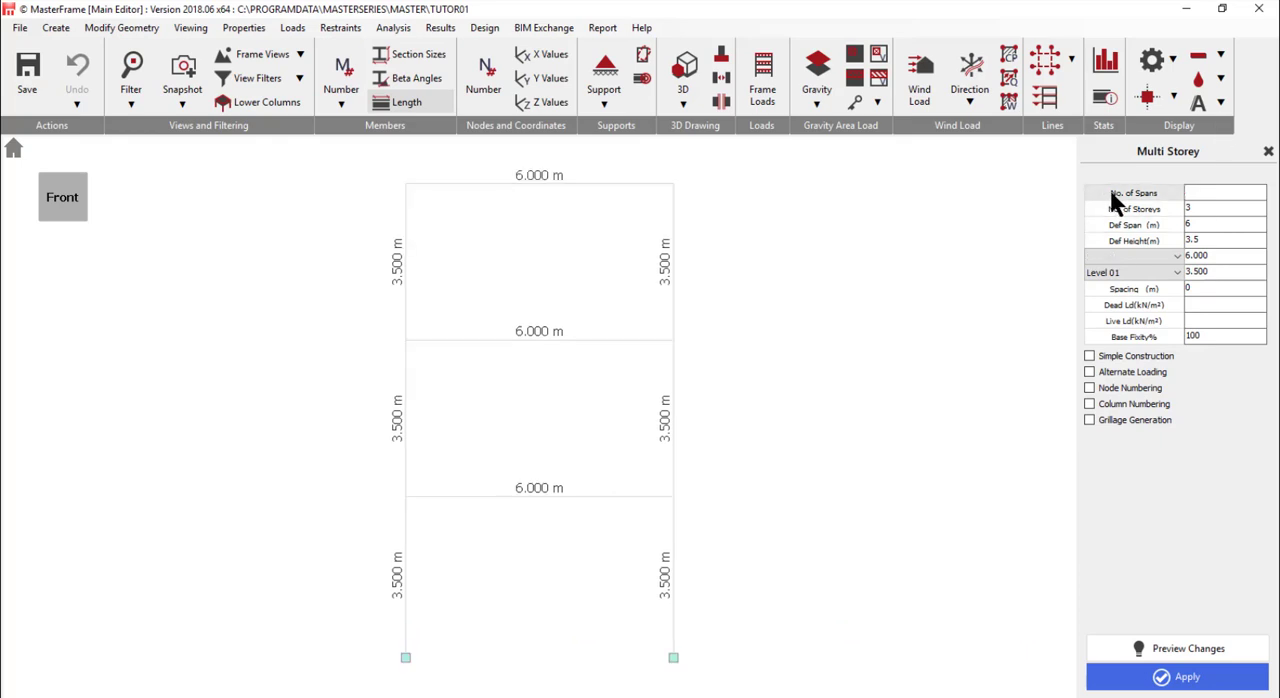
pyautogui.write('4')
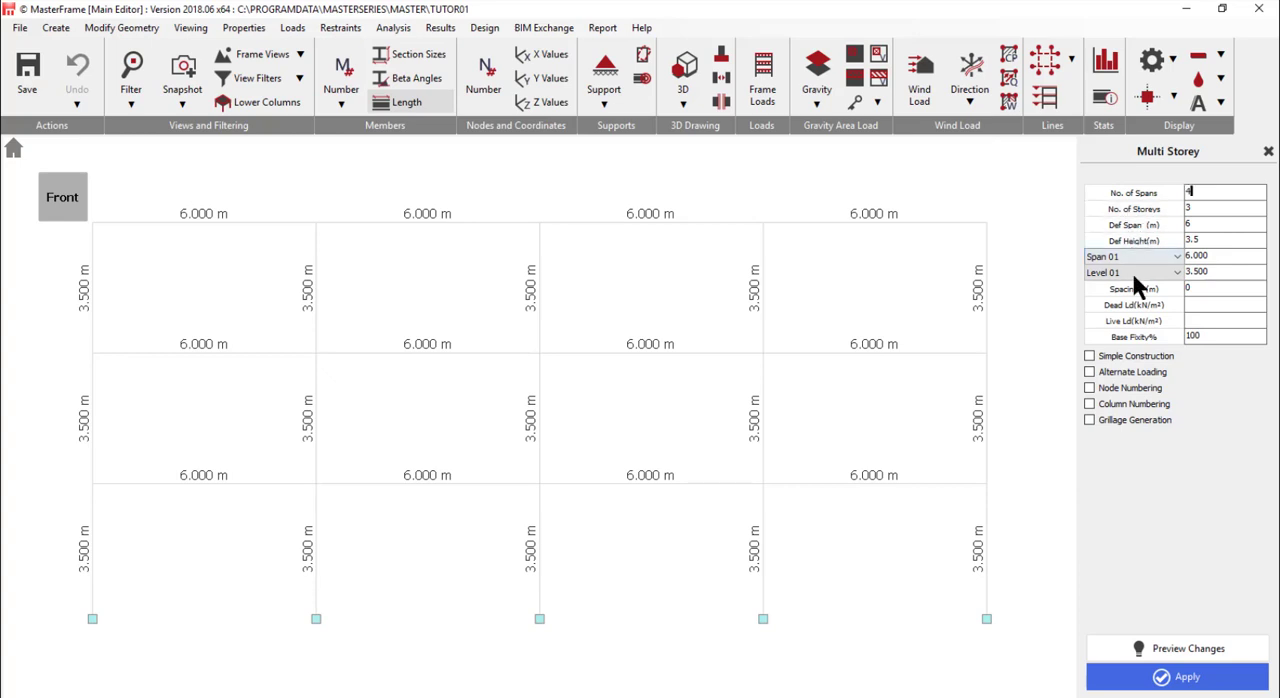
# - Set Span 02 and Span 03 to 7 m each and generate the multi-storey frame
pyautogui.click(1137, 256)
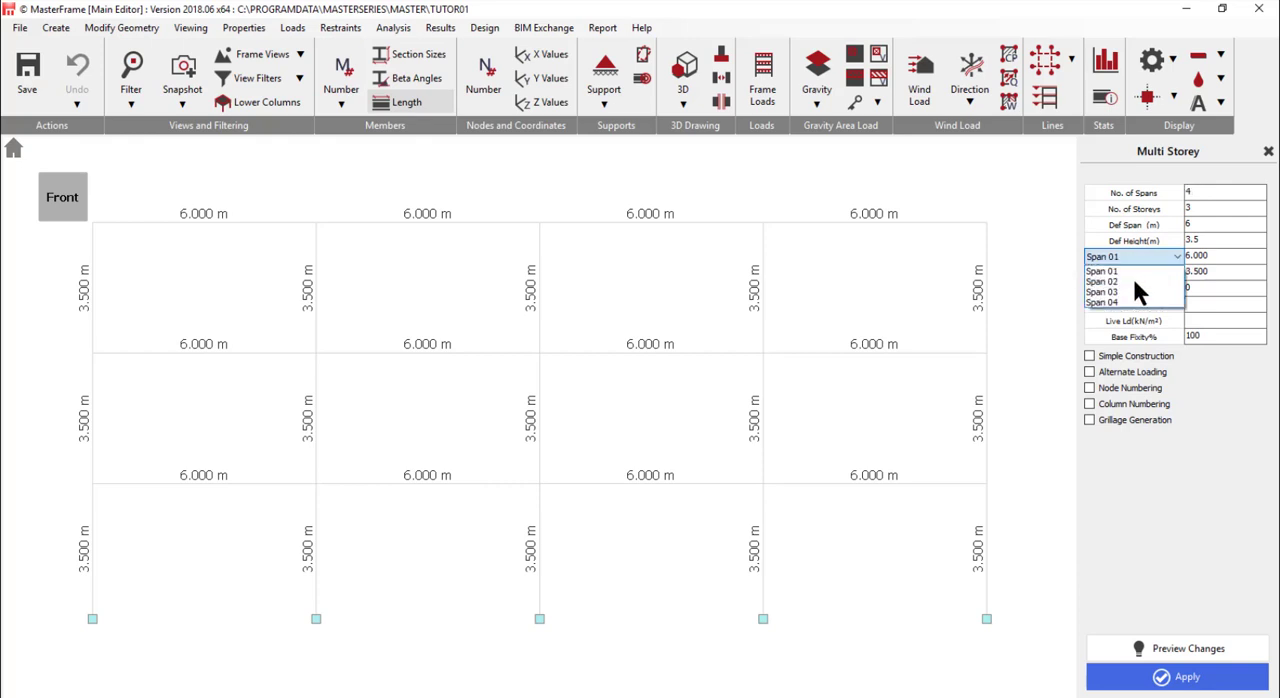
pyautogui.click(1132, 277)
pyautogui.doubleClick(1209, 255)
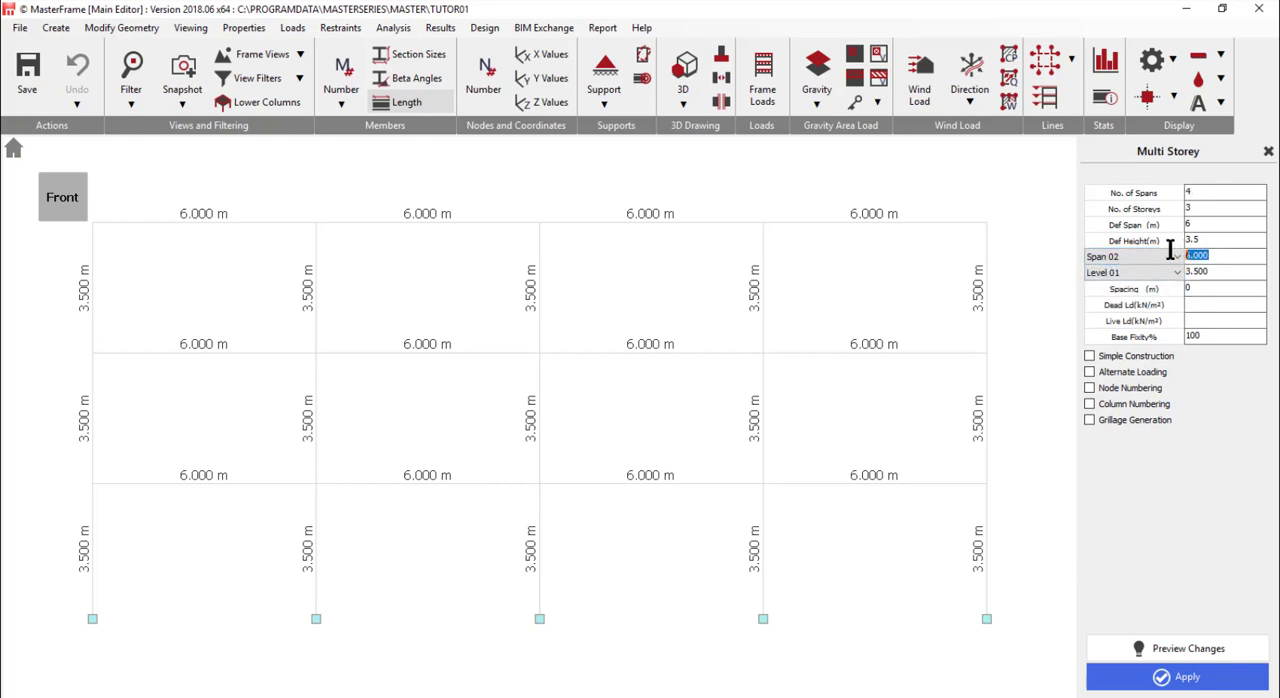
pyautogui.write('7')
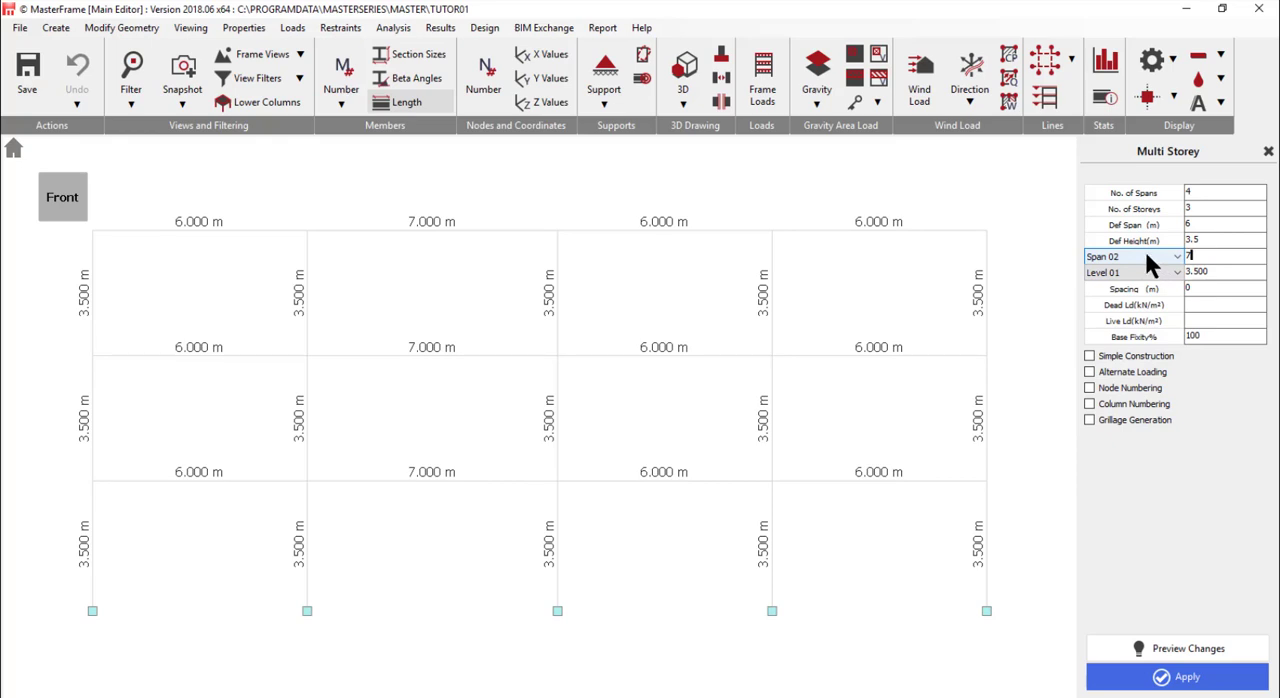
pyautogui.click(1128, 258)
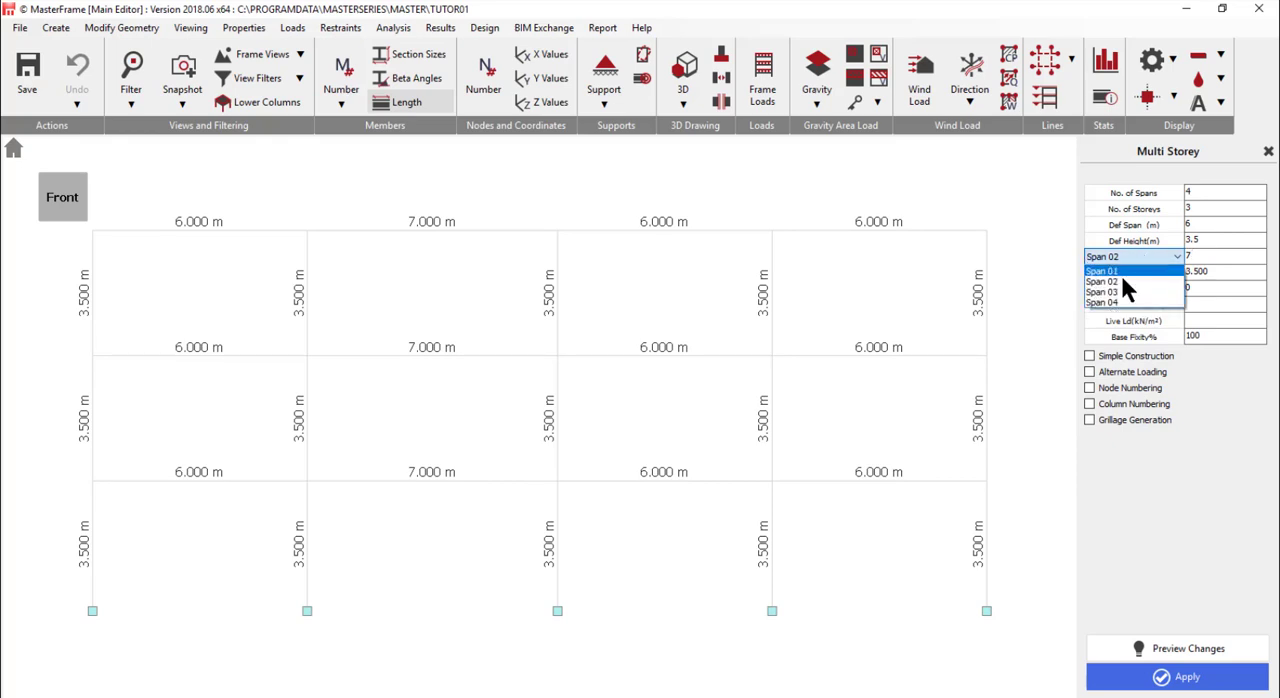
pyautogui.click(1125, 298)
pyautogui.doubleClick(1220, 257)
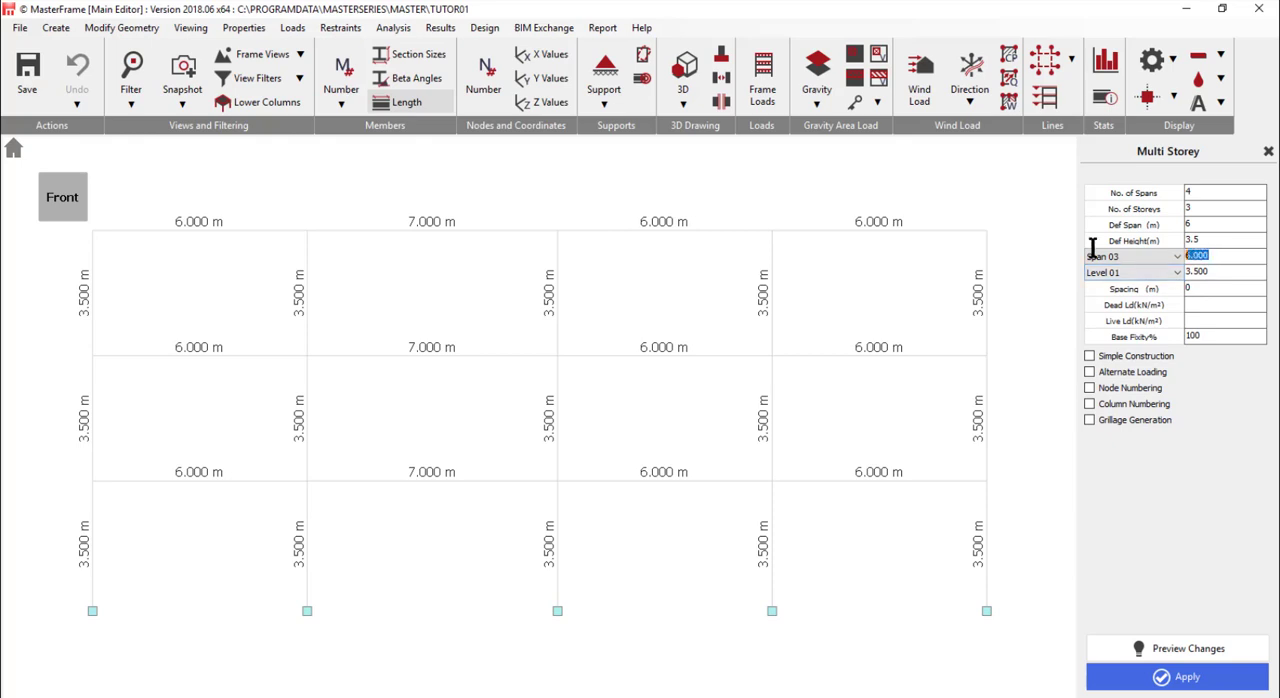
pyautogui.write('7')
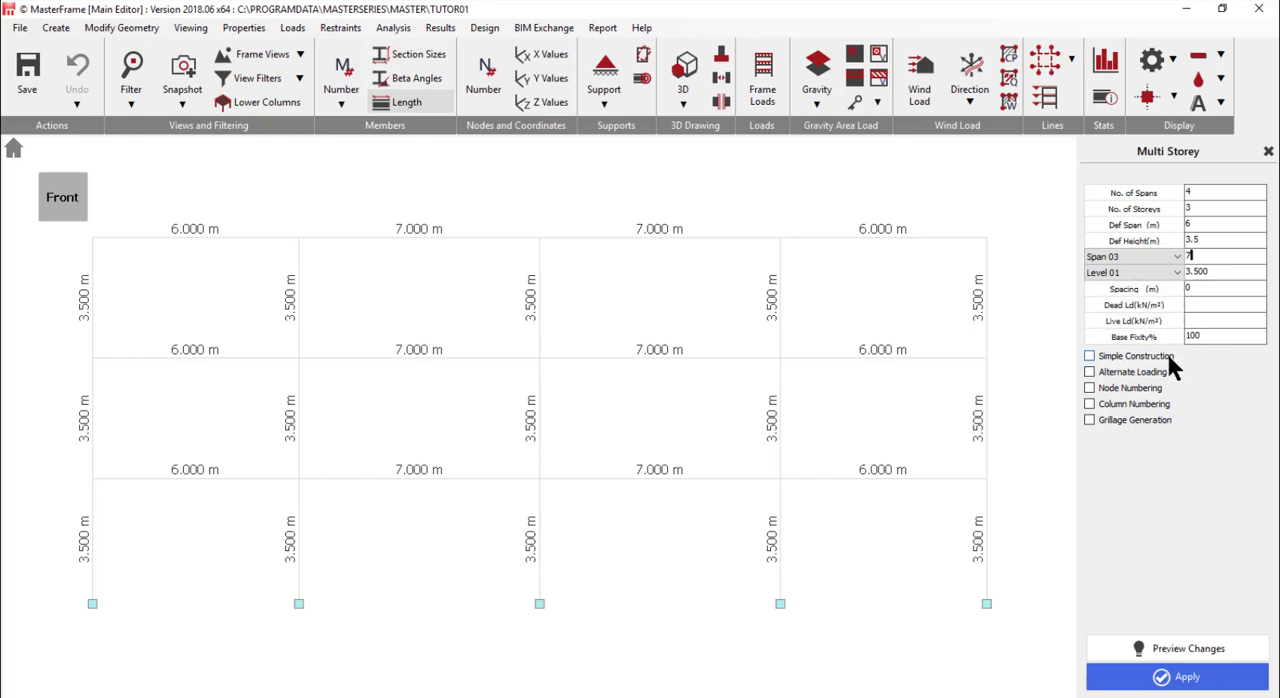
pyautogui.click(1187, 678)
# - Turn off Colour by Section for the generated frame in the front view
pyautogui.click(62, 200)
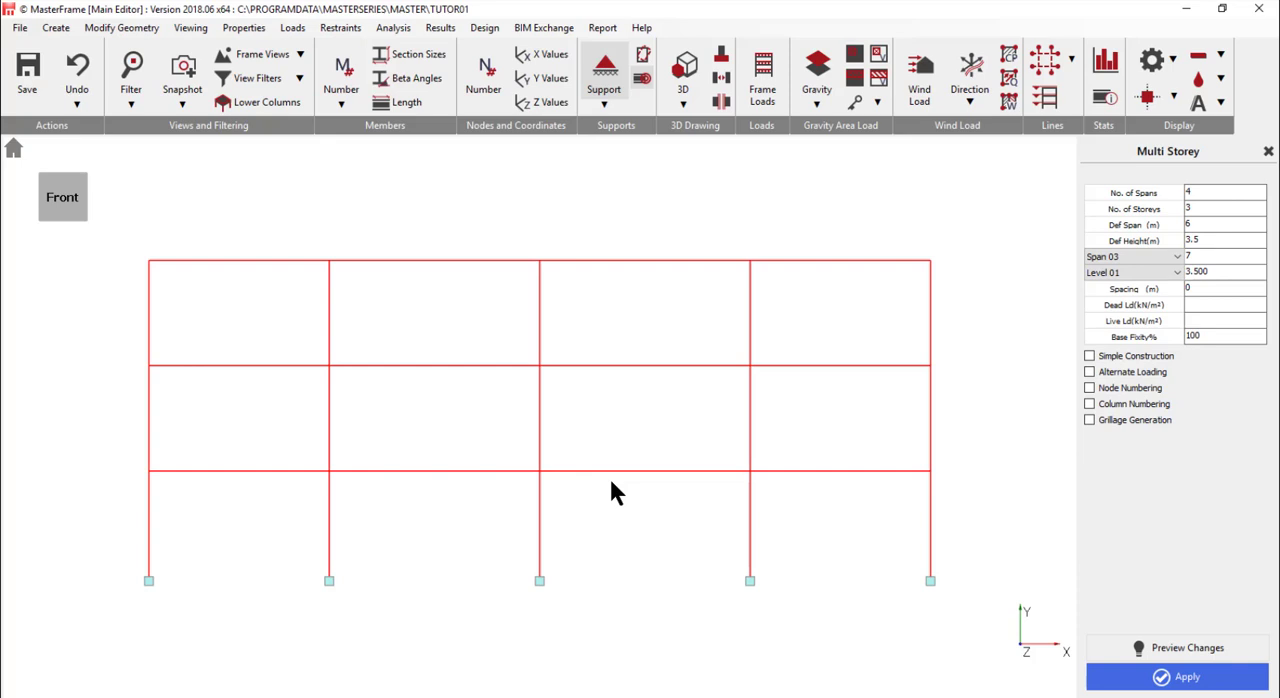
pyautogui.click(682, 106)
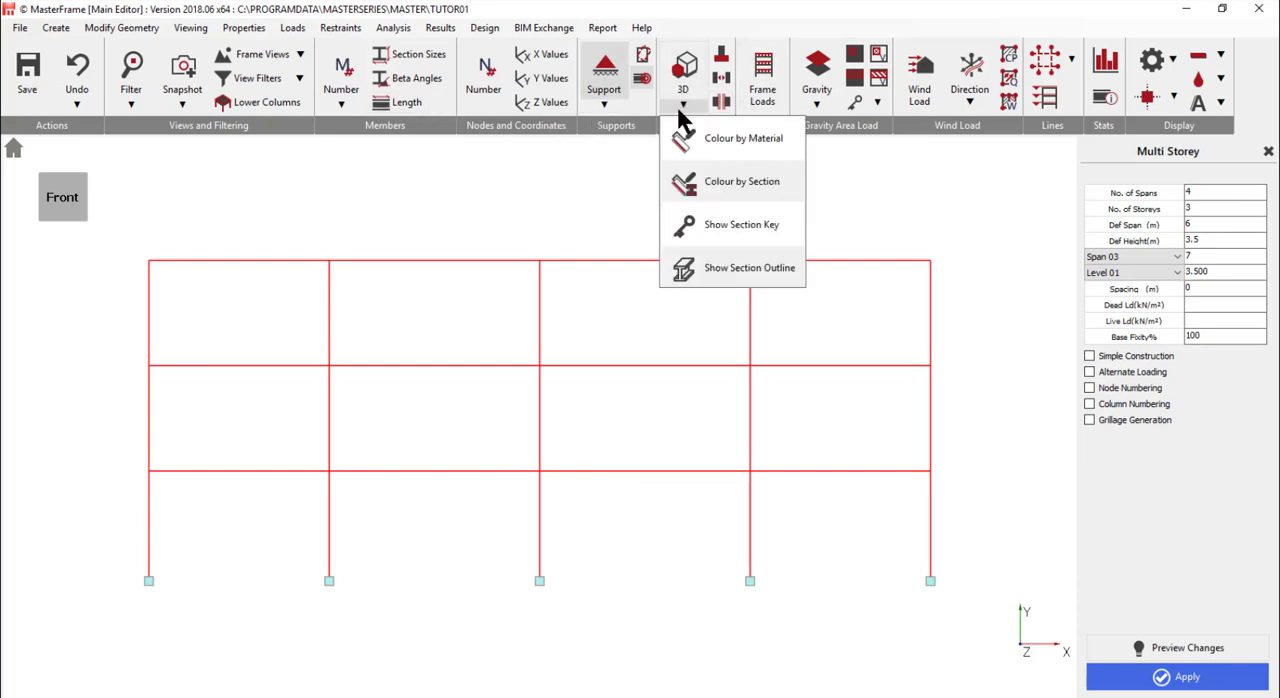
pyautogui.click(735, 187)
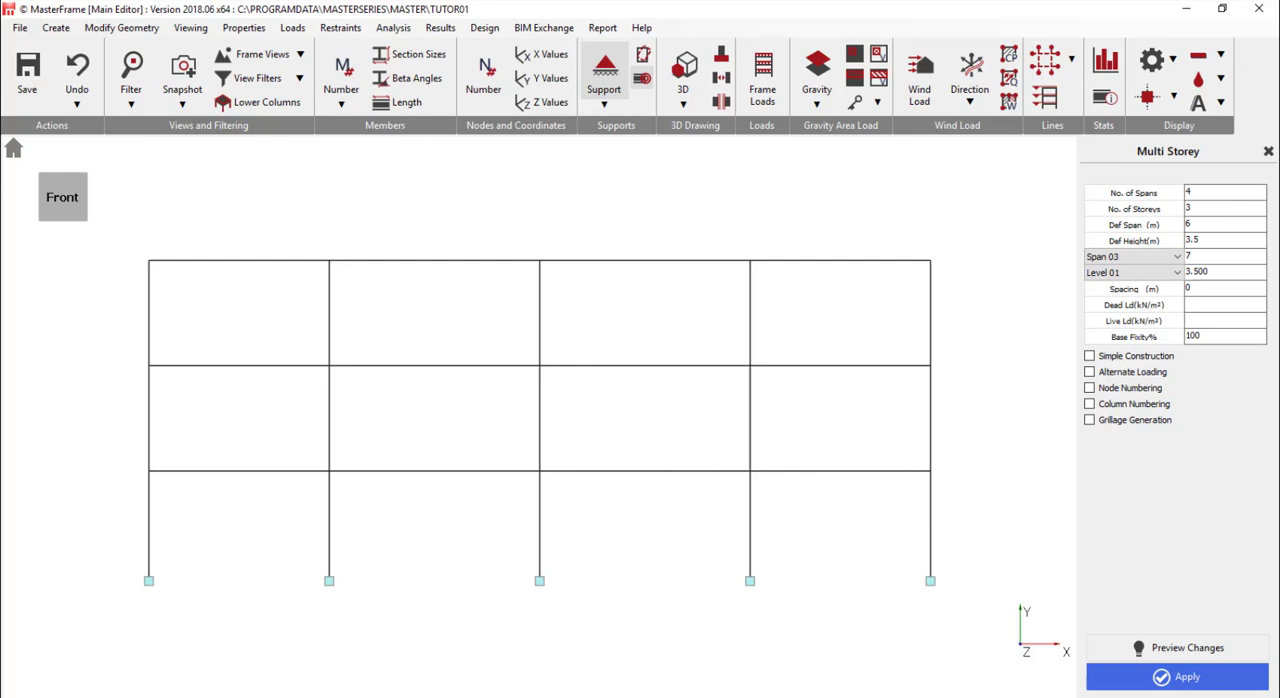
# - Check the node numbers and the X, Y and Z coordinate values on the frame, hiding each label again
pyautogui.click(487, 88)
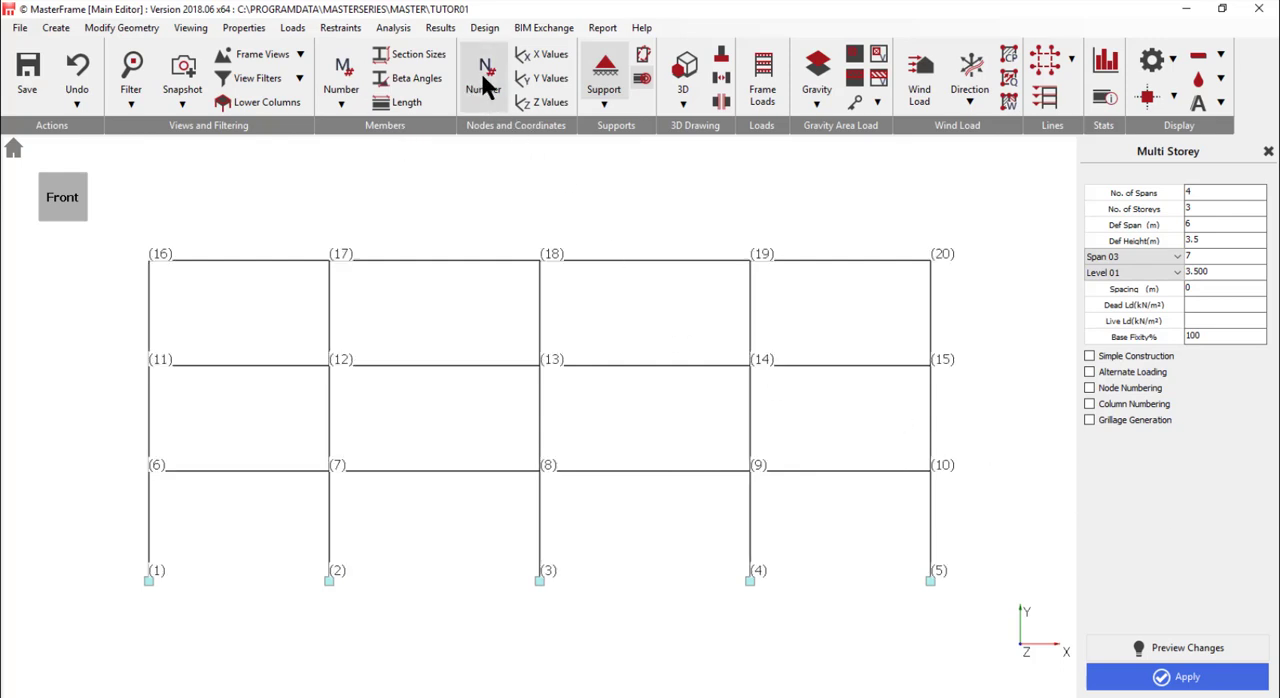
pyautogui.click(484, 76)
pyautogui.click(543, 56)
pyautogui.click(546, 78)
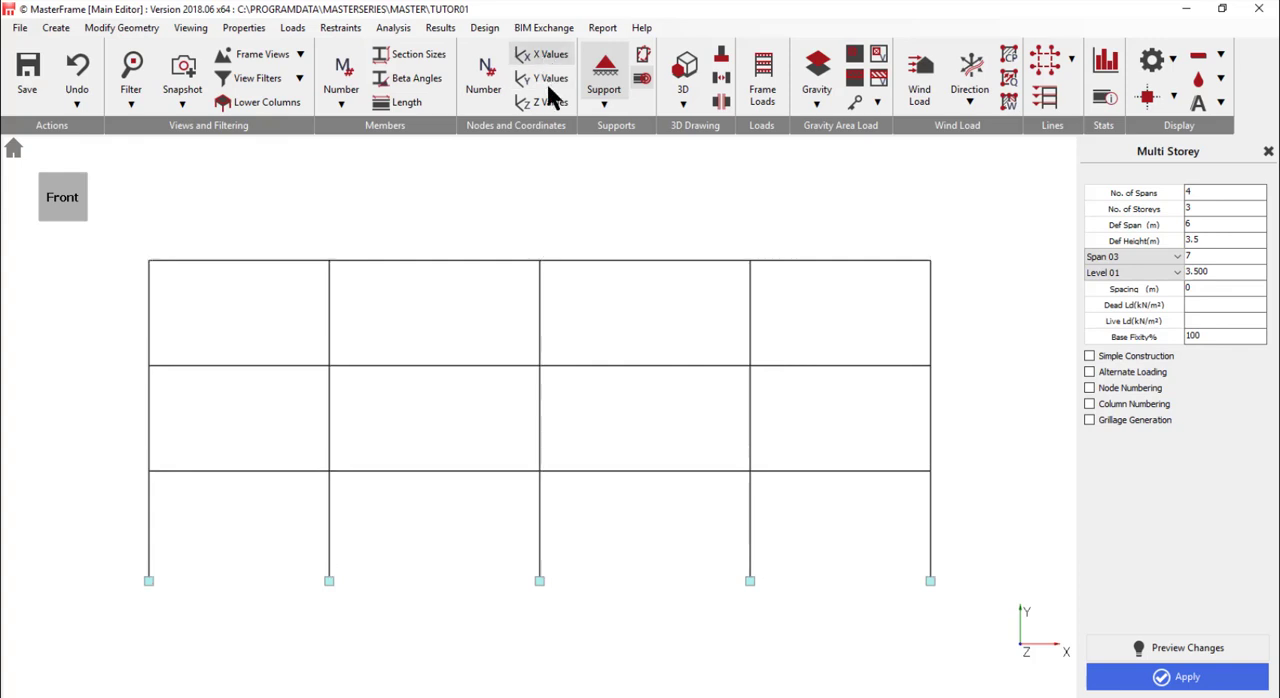
pyautogui.click(543, 101)
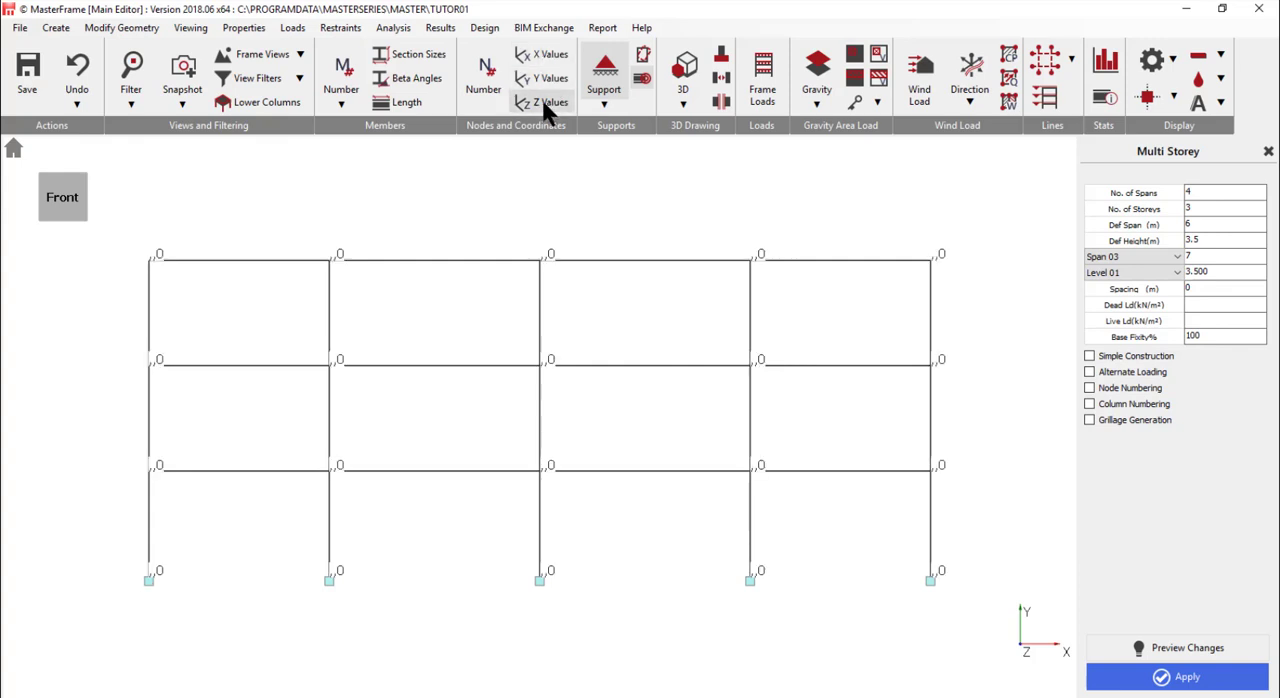
pyautogui.click(544, 102)
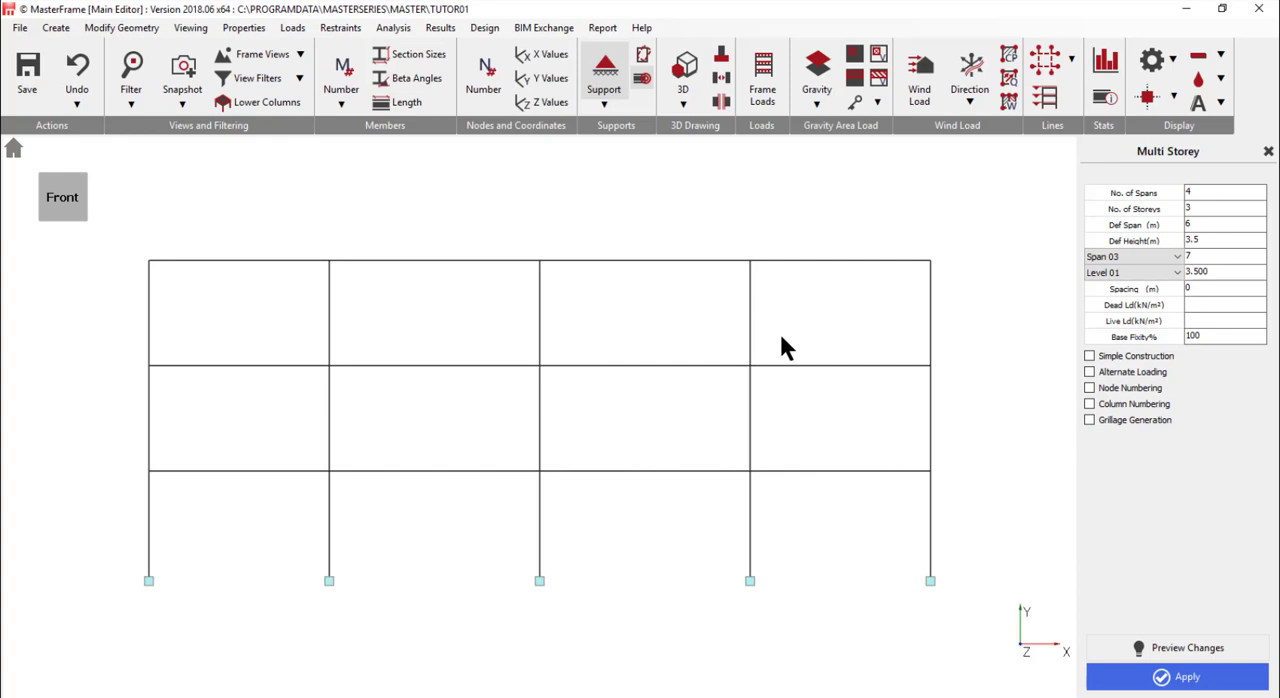
# - View the frame as solid 3D members with Colour by Section switched on and off, and return to the line view
pyautogui.click(604, 80)
pyautogui.click(680, 86)
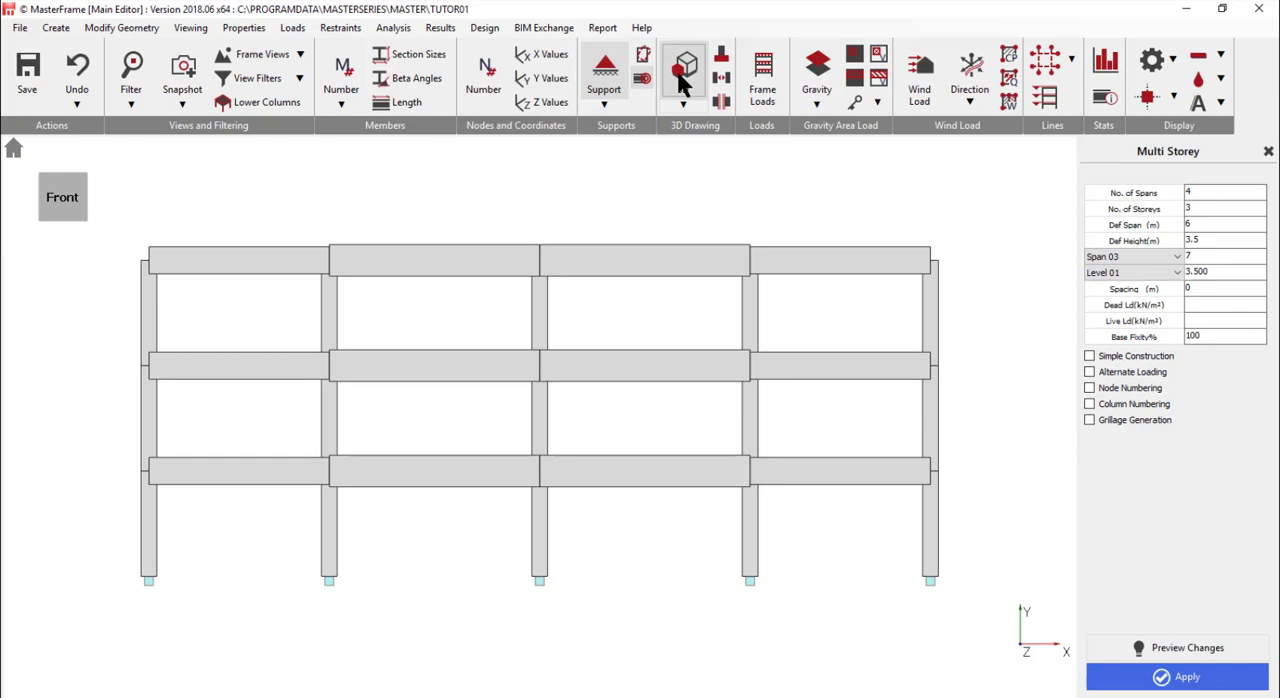
pyautogui.click(686, 103)
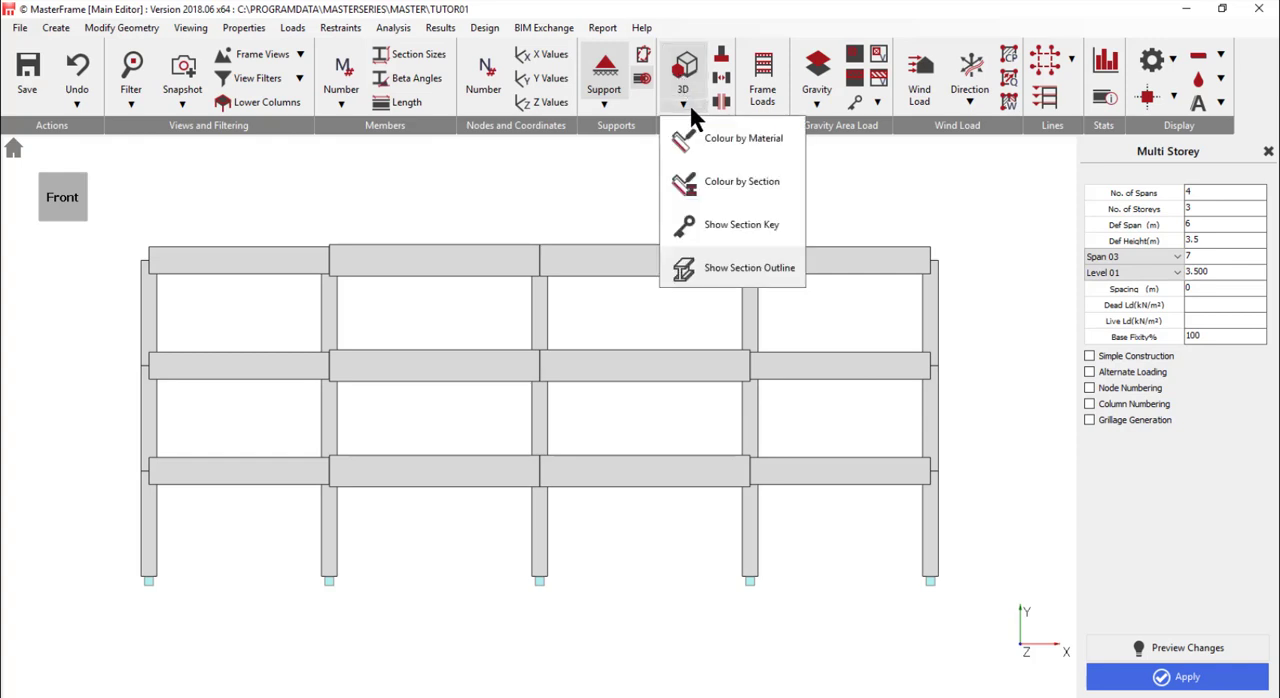
pyautogui.click(727, 186)
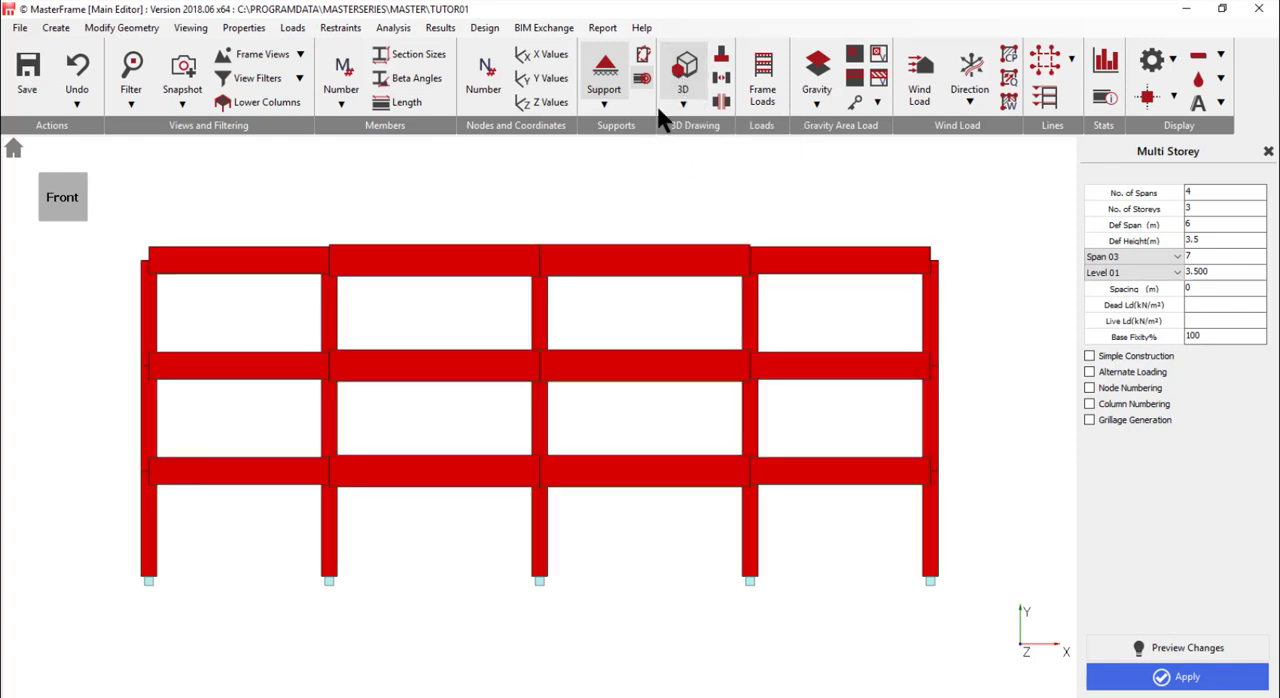
pyautogui.click(682, 105)
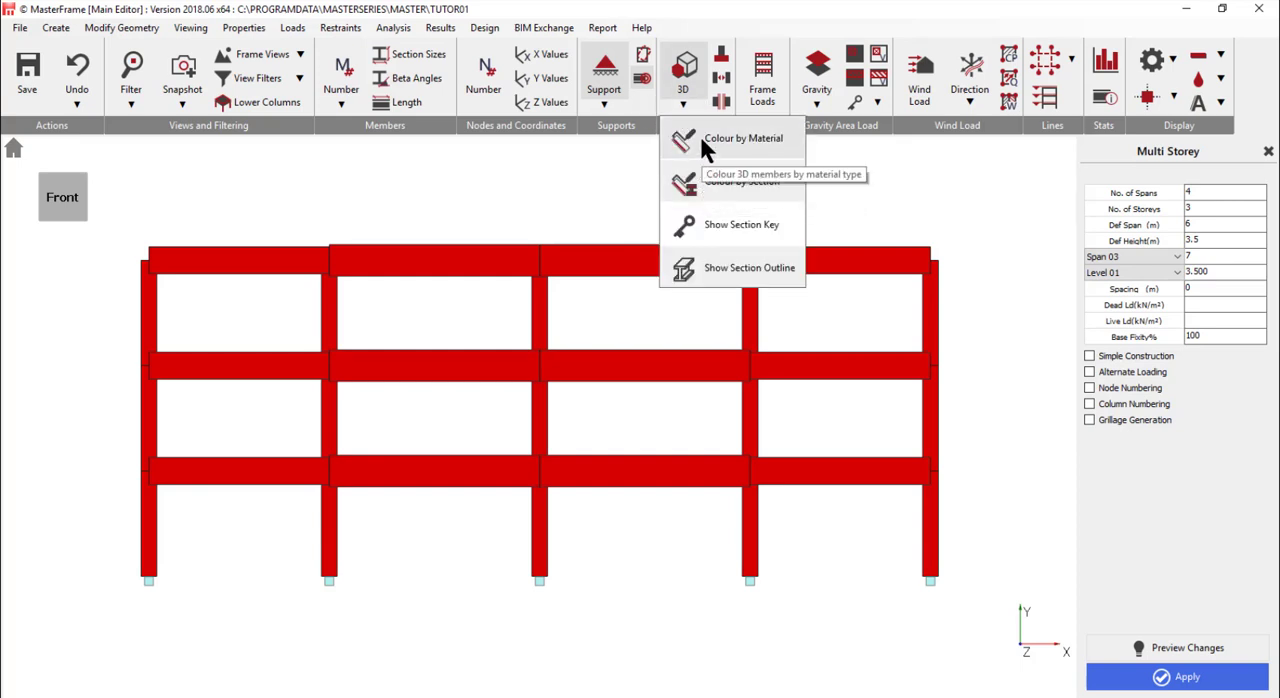
pyautogui.click(708, 182)
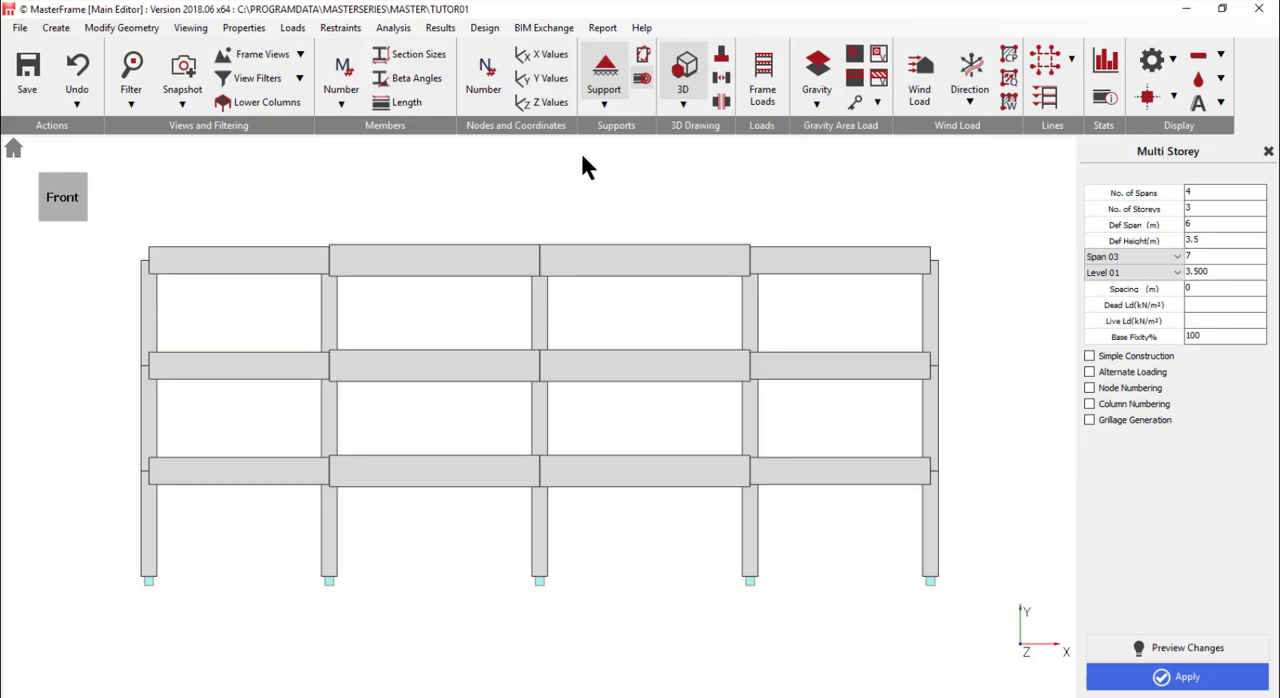
pyautogui.click(684, 72)
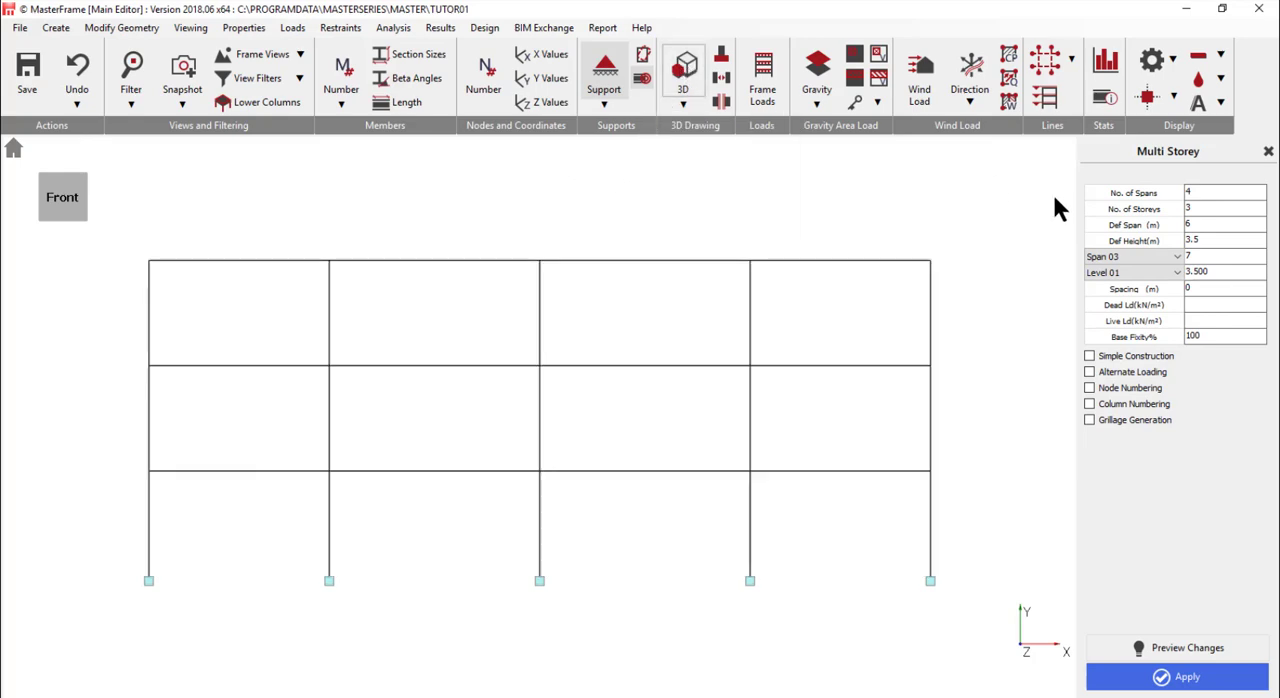
# - Preview the frame with gaps at the member ends, restore continuous members, and hide the support symbols
pyautogui.click(721, 82)
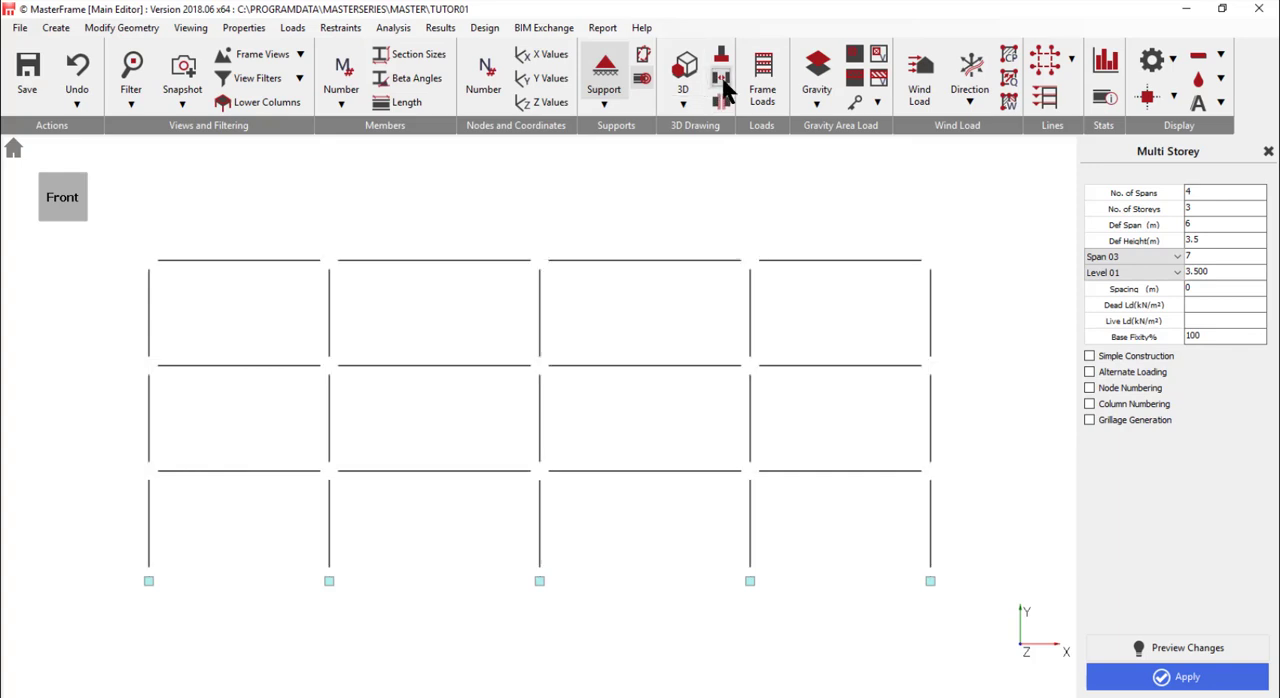
pyautogui.click(724, 84)
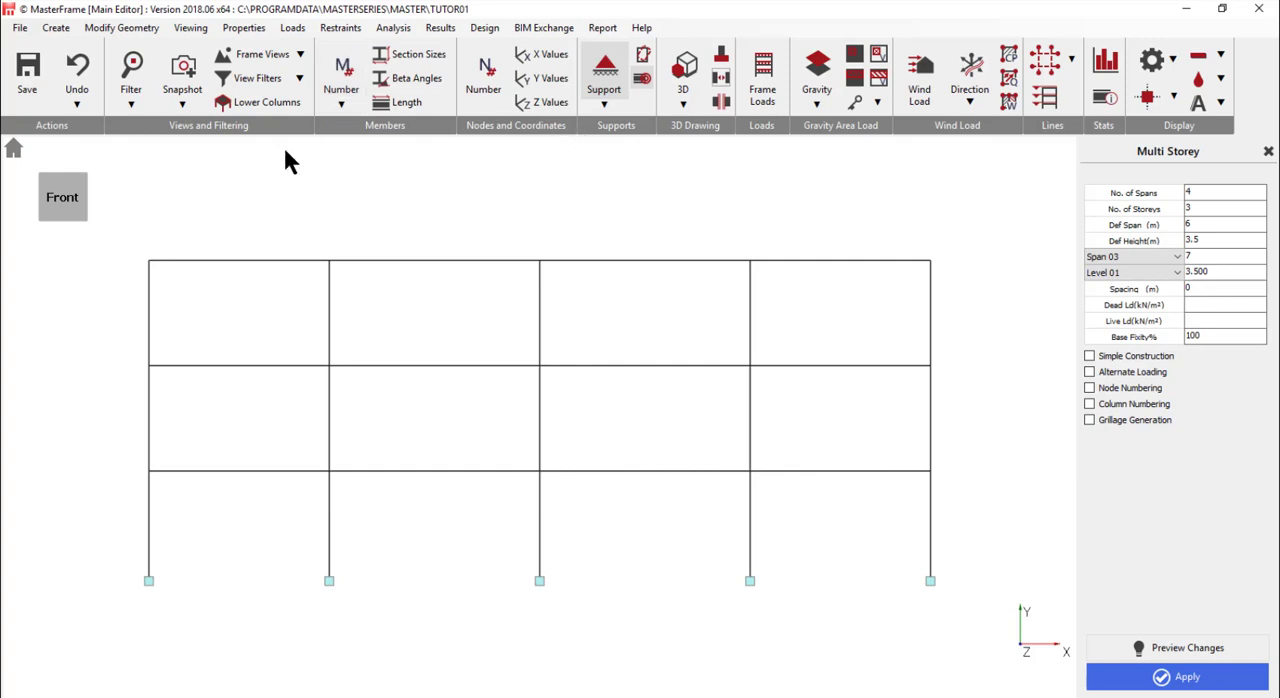
pyautogui.click(605, 72)
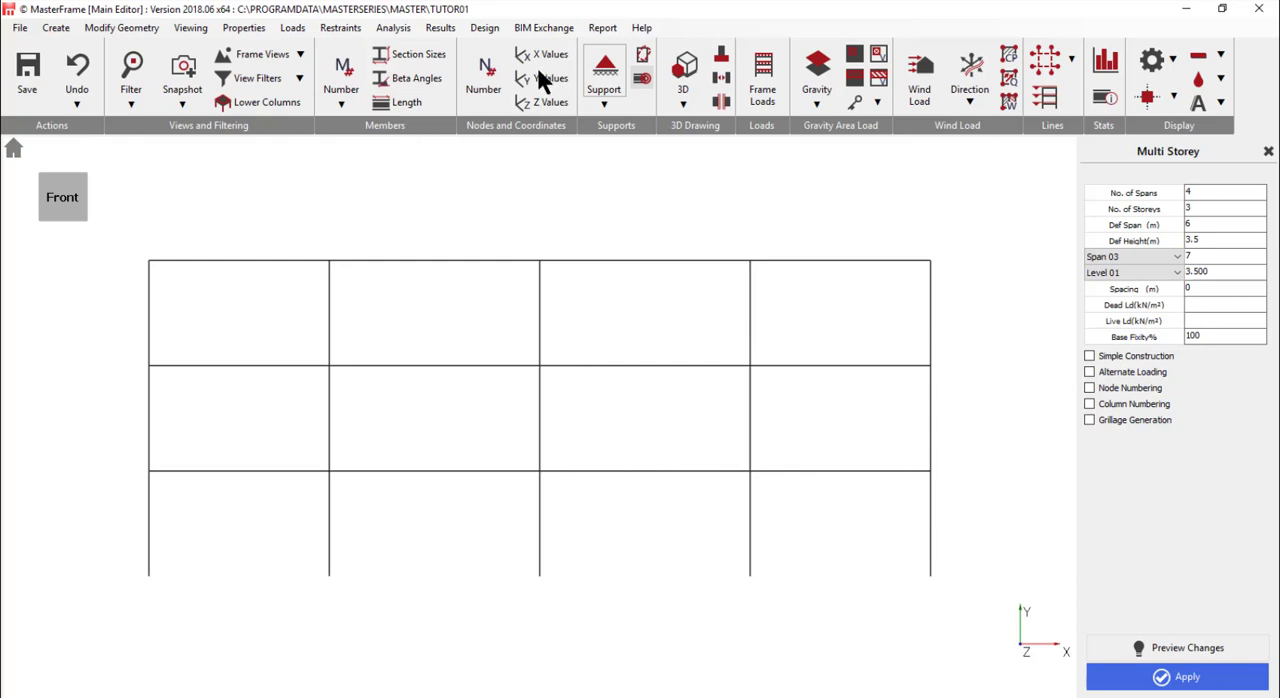
# - Show the node numbers, close the Multi Storey settings and return the frame to the front view
pyautogui.click(483, 78)
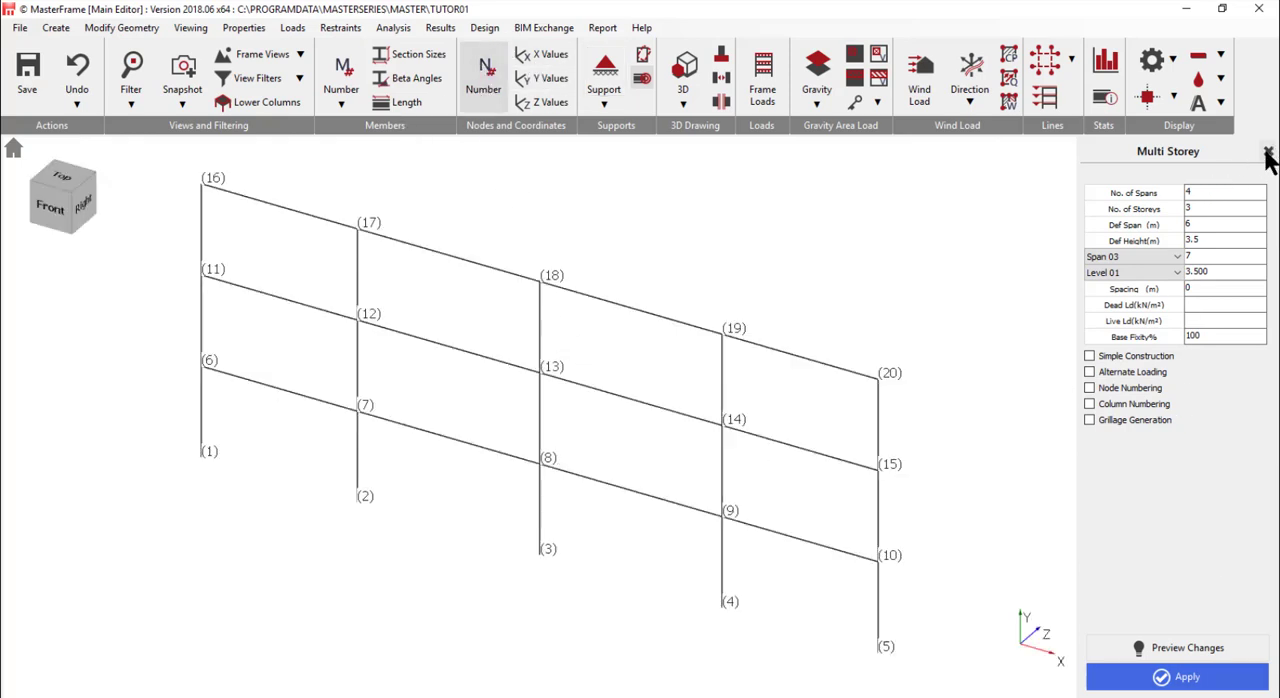
pyautogui.click(1267, 153)
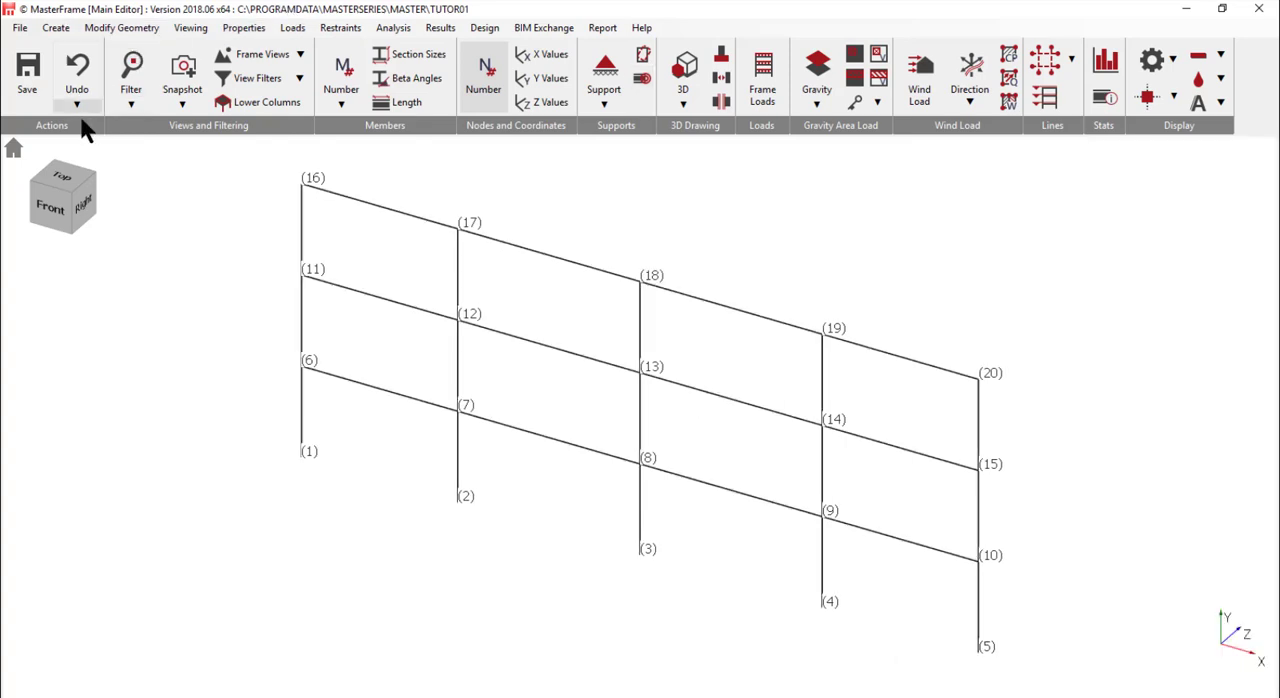
pyautogui.click(48, 206)
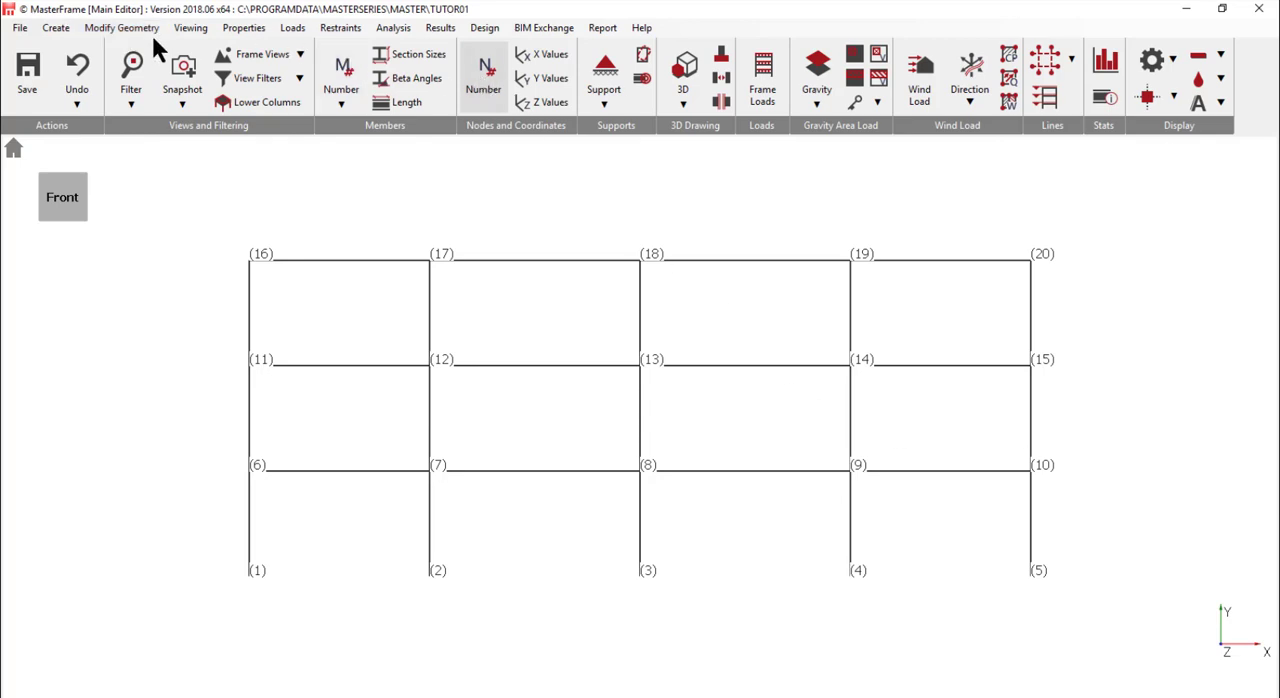
# - Move the member ends at node 18 by 2 m in Y, with Move All Connected Ends on
pyautogui.click(117, 30)
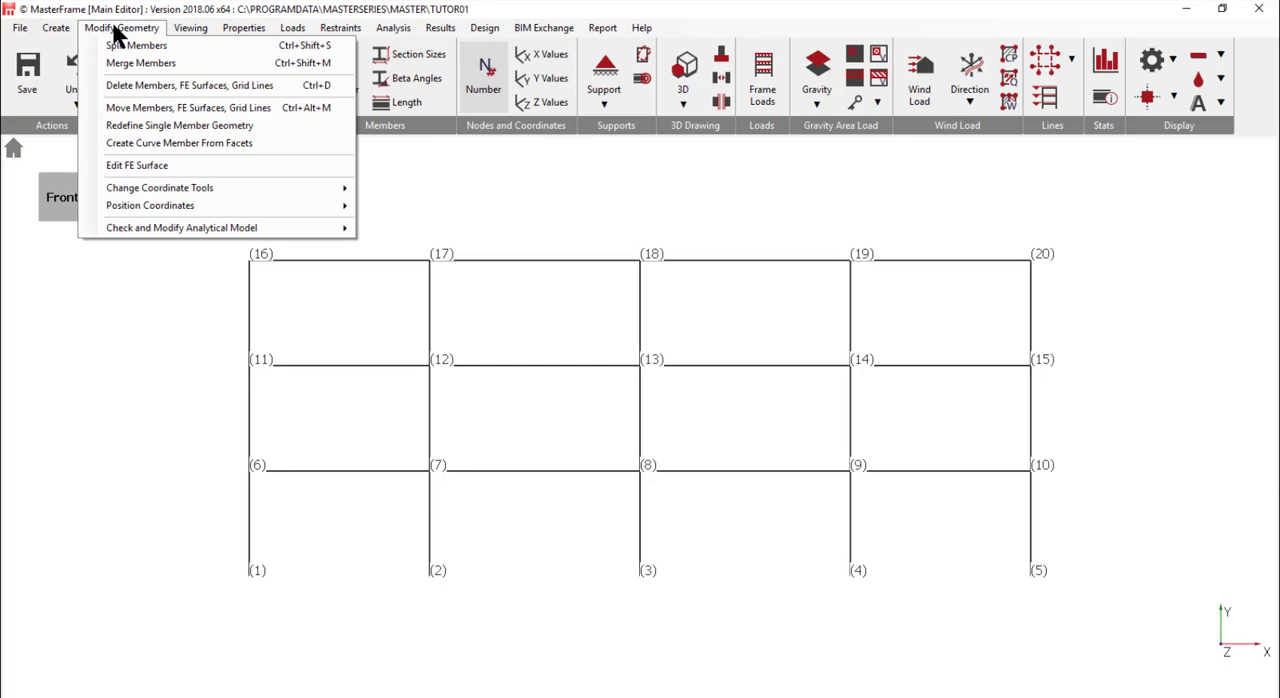
pyautogui.click(192, 110)
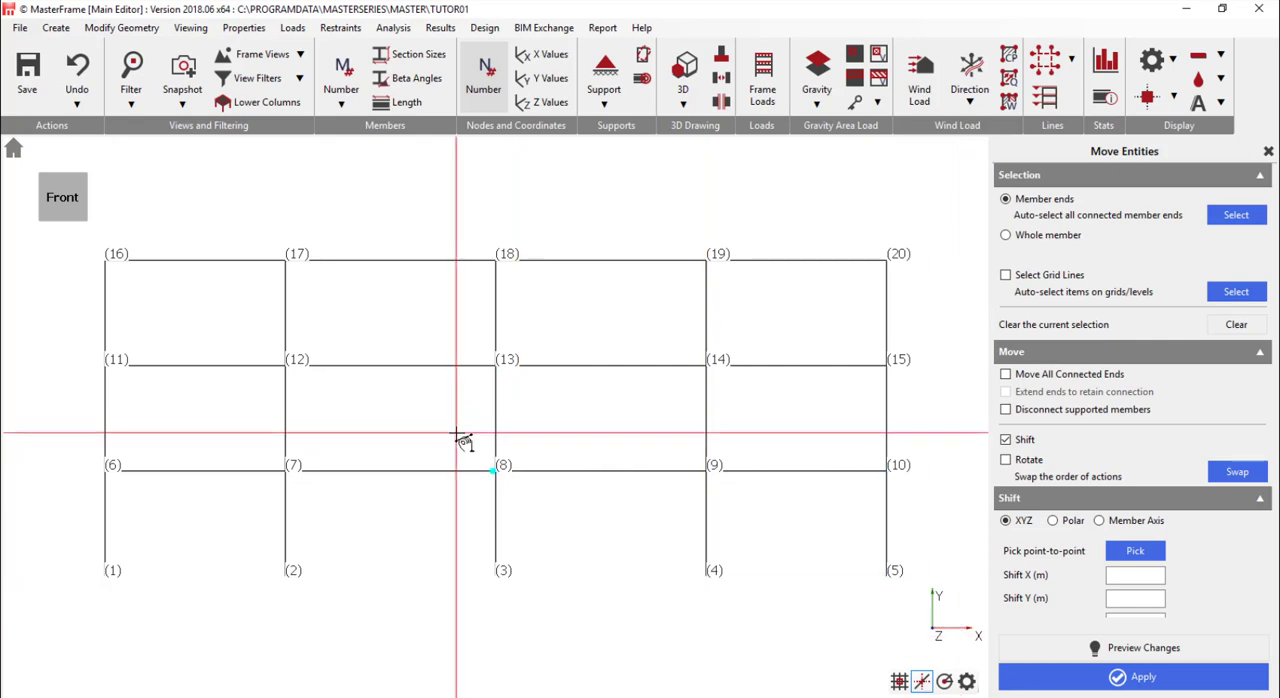
pyautogui.click(514, 267)
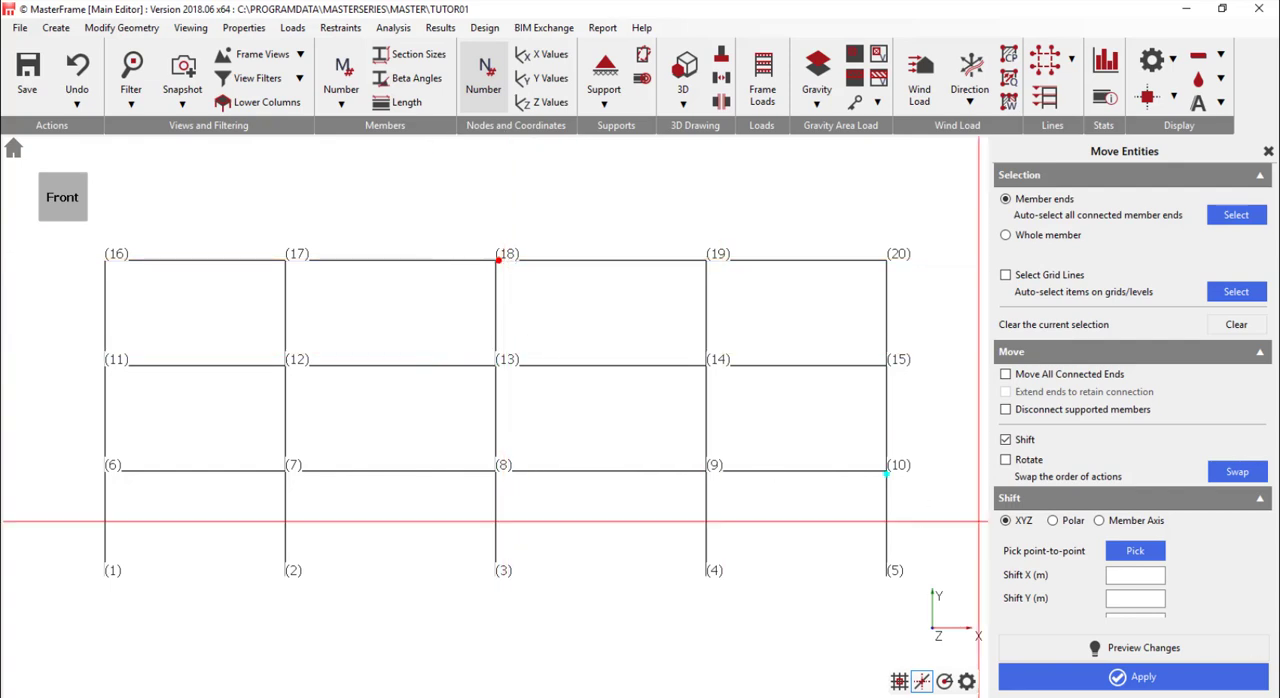
pyautogui.scroll(-1, 884, 249)
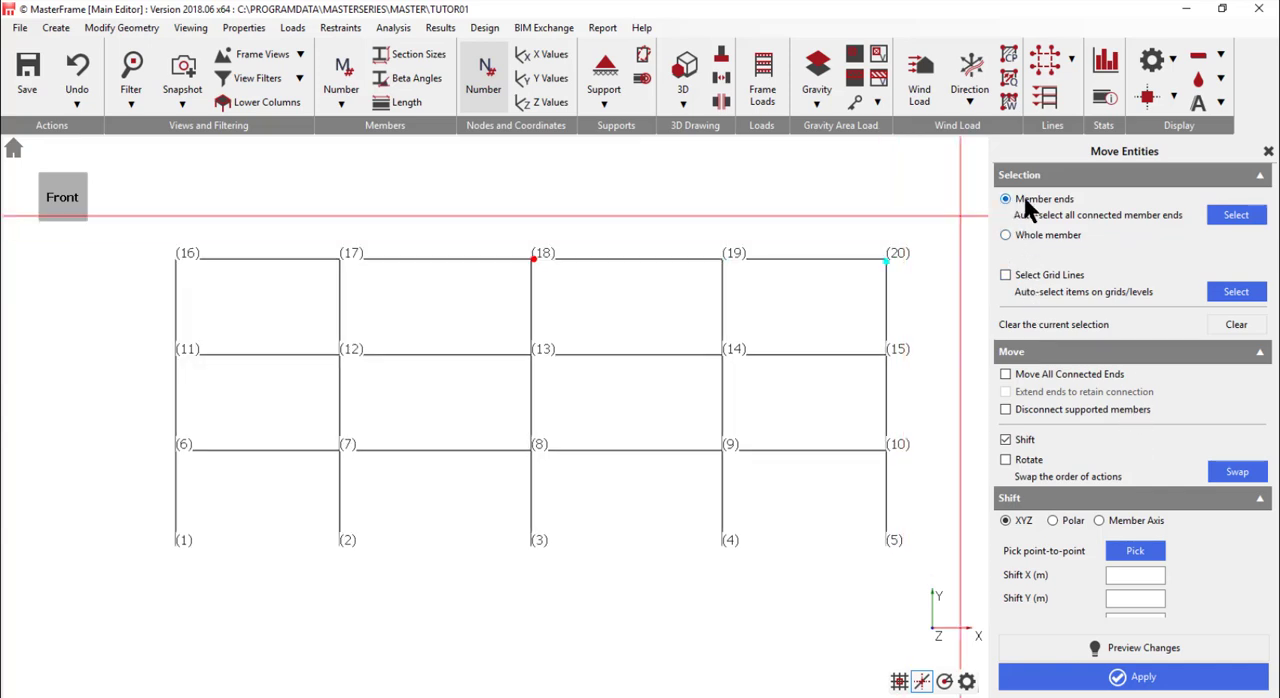
pyautogui.click(1006, 374)
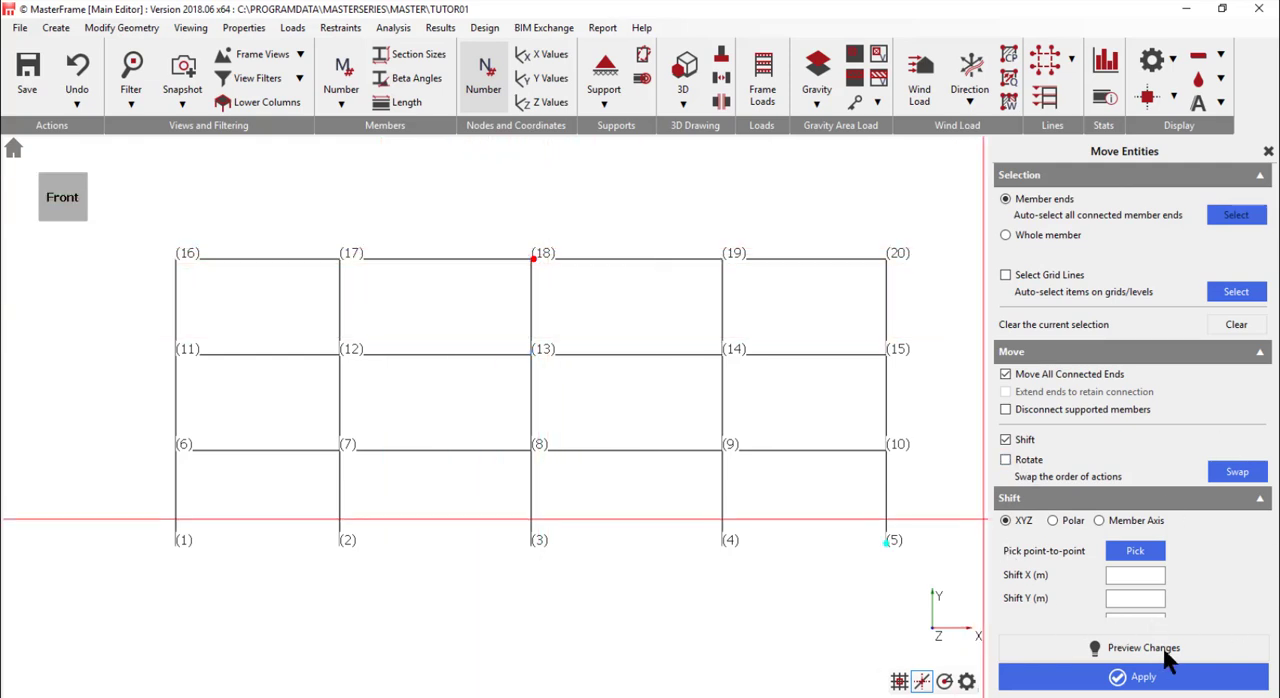
pyautogui.click(1259, 352)
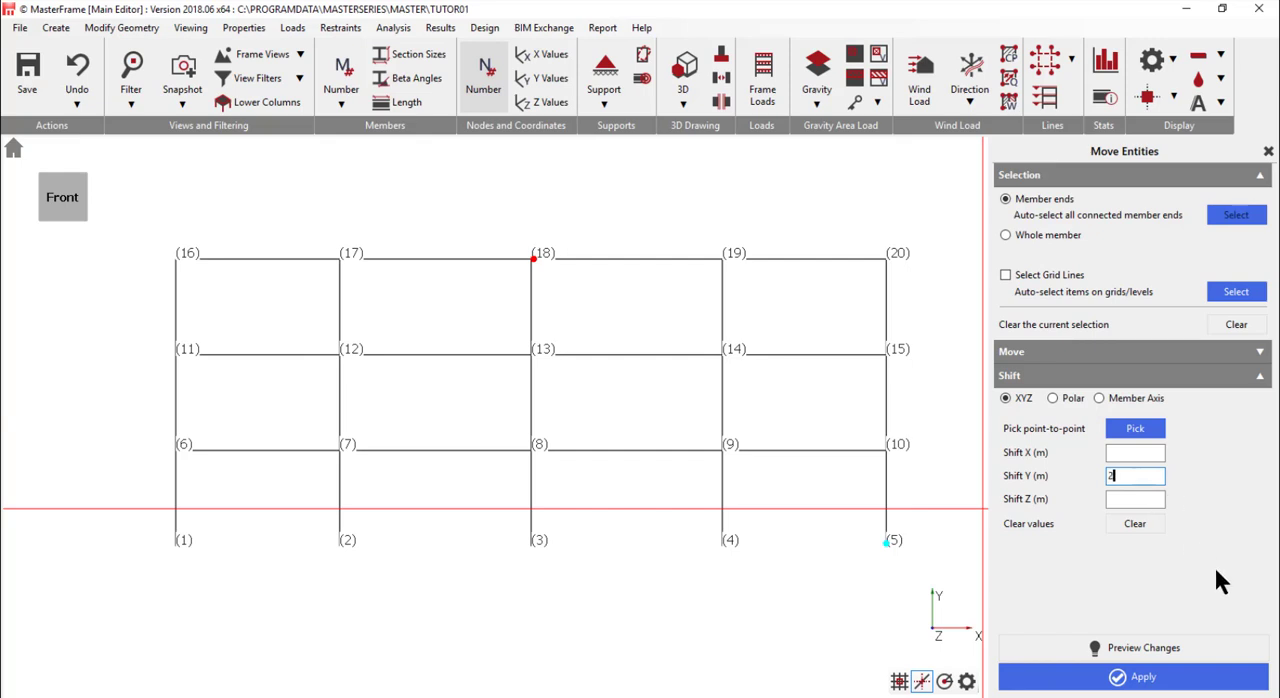
pyautogui.click(1136, 647)
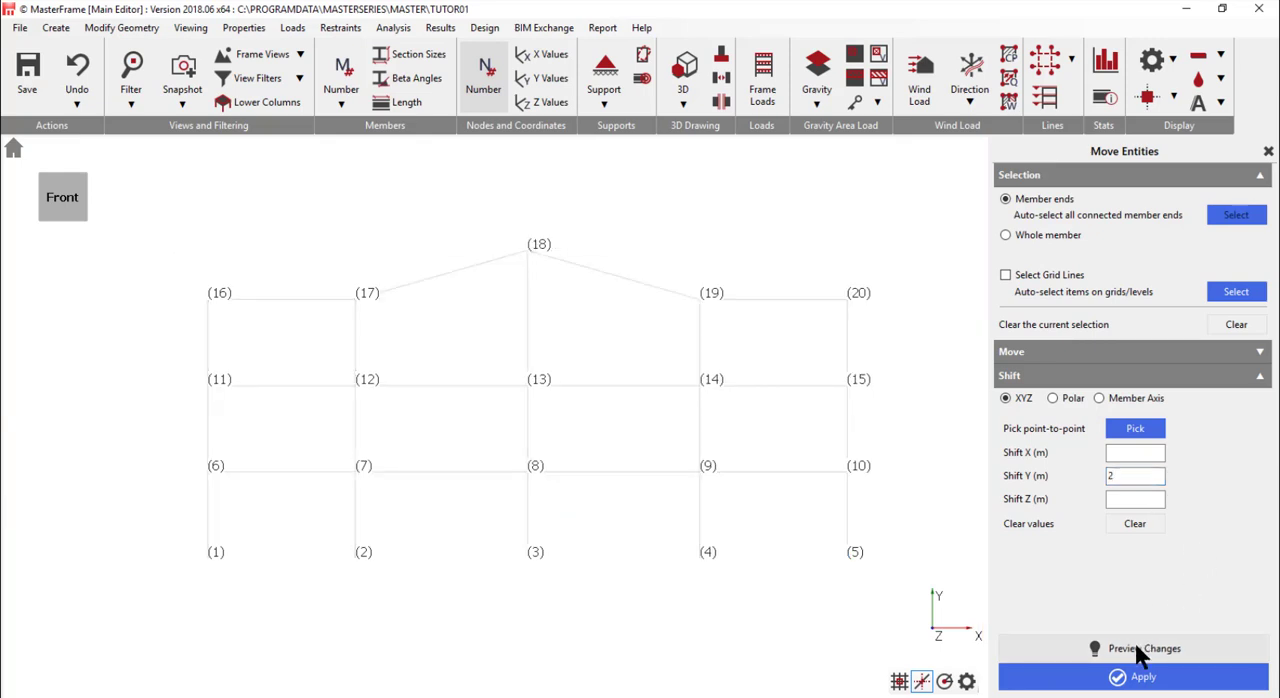
pyautogui.click(1100, 680)
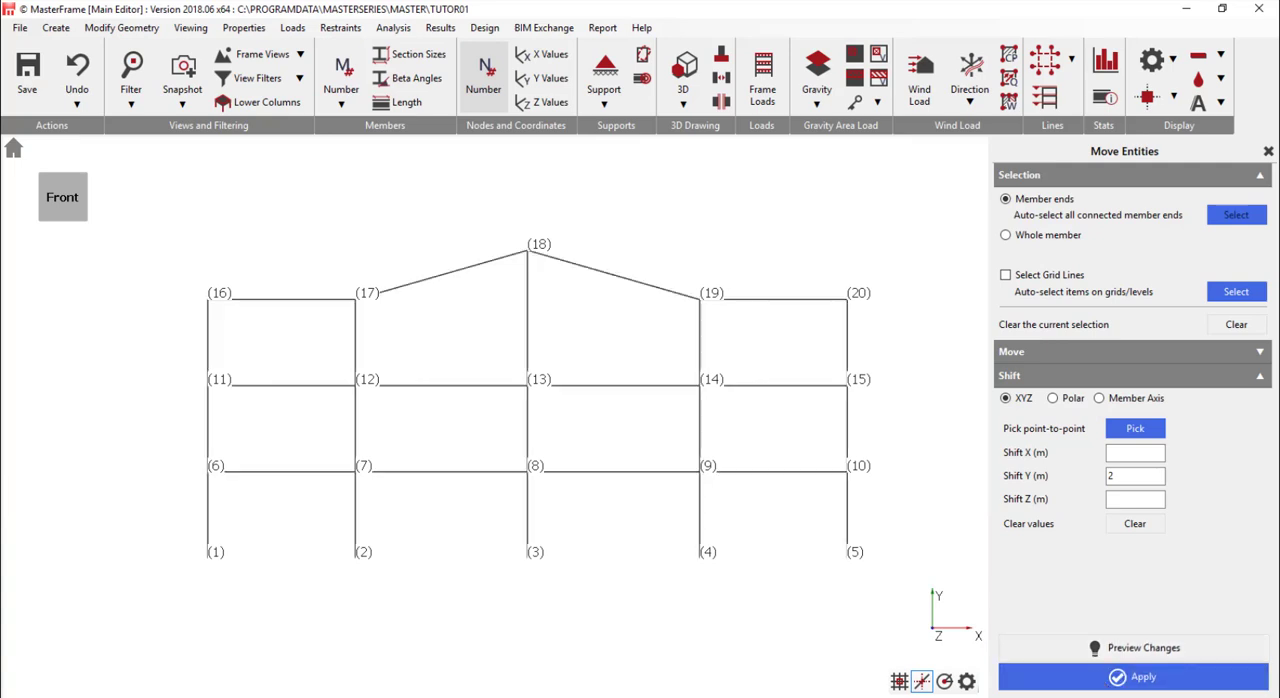
# - Start Position on Straight Line and select nodes 16, 17 and 18 as the nodes to position
pyautogui.scroll(1, 349, 263)
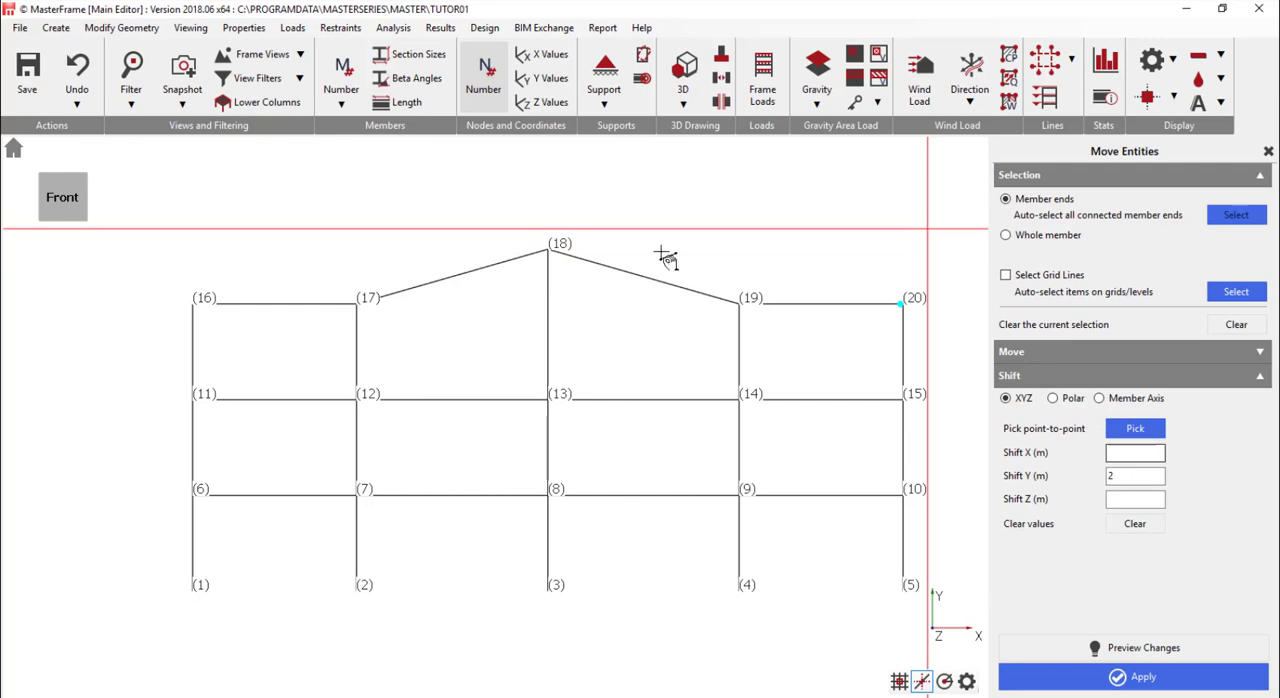
pyautogui.click(121, 27)
pyautogui.moveTo(182, 187)
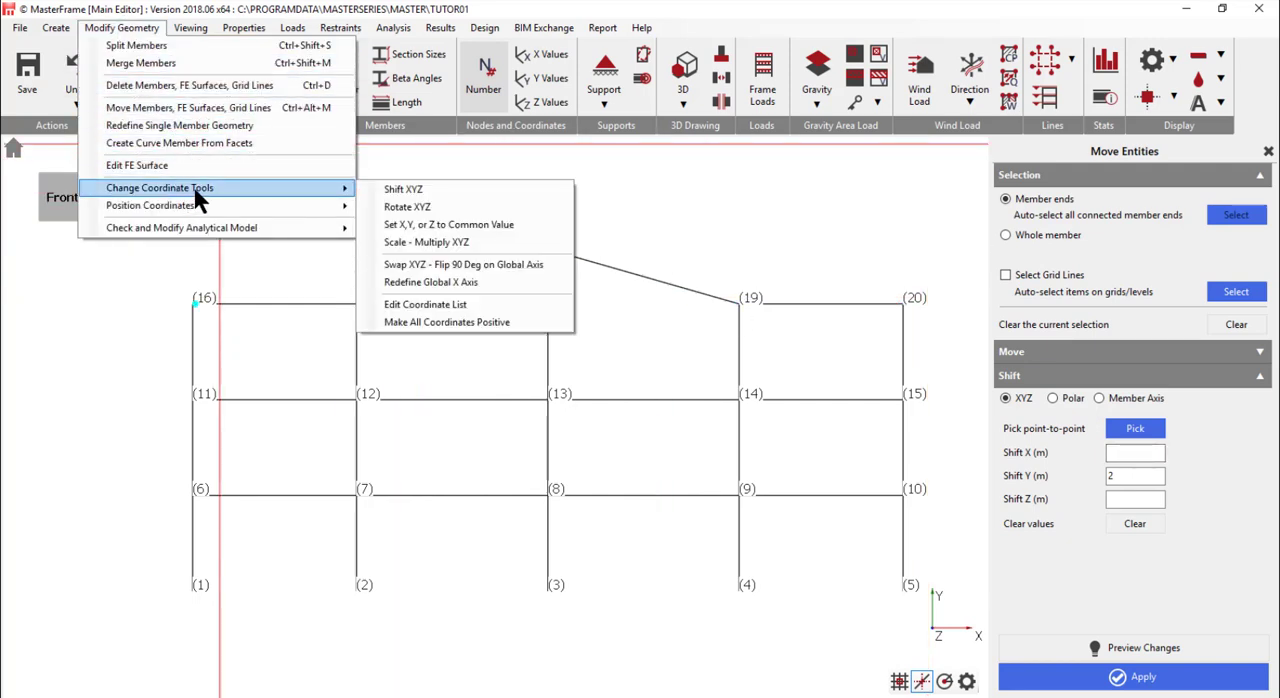
pyautogui.moveTo(262, 204)
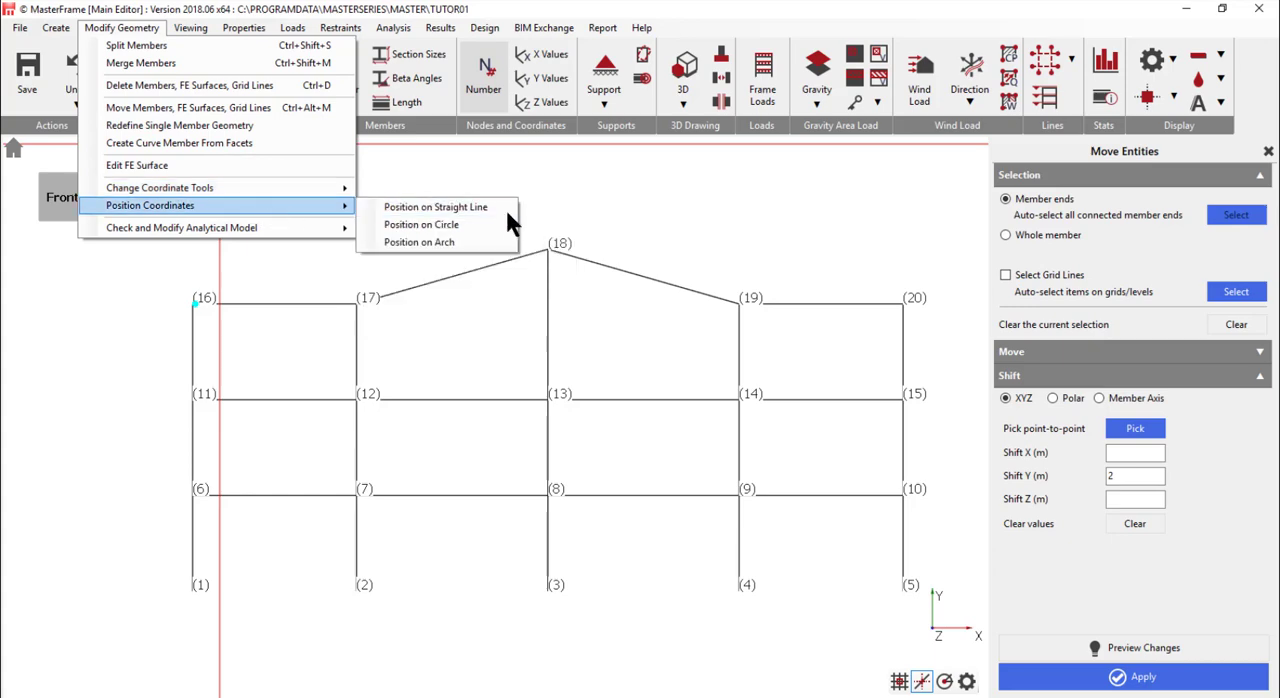
pyautogui.click(472, 208)
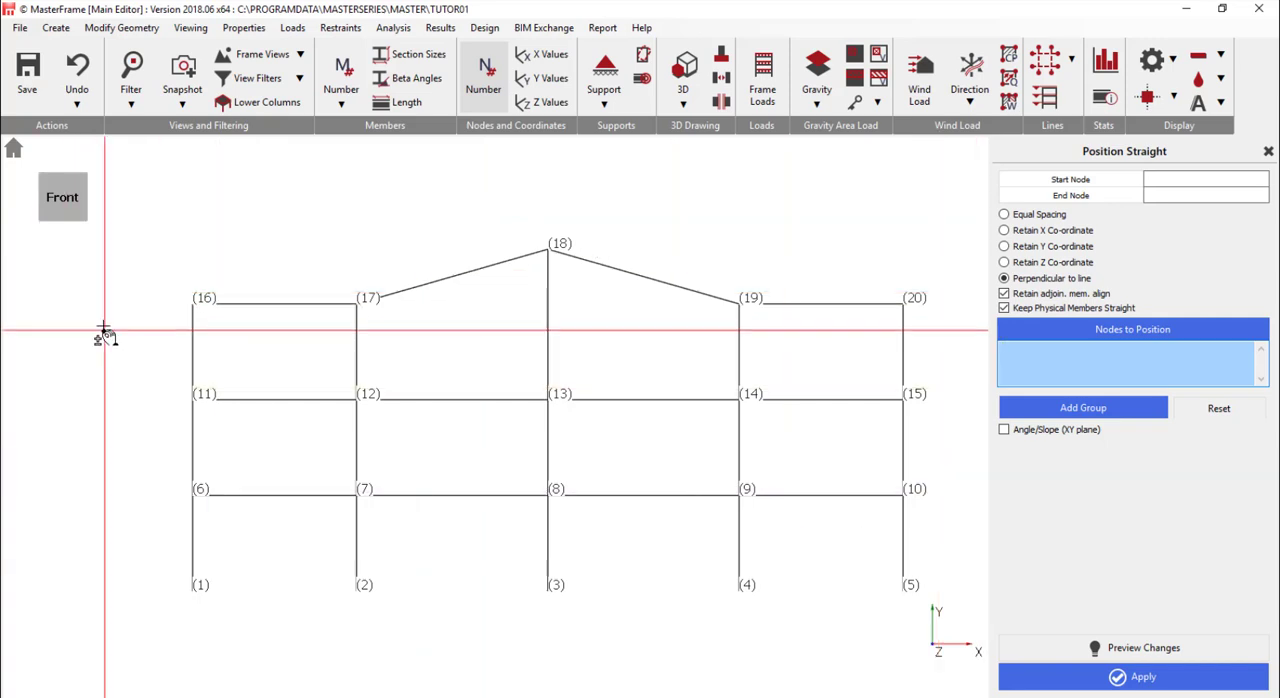
pyautogui.moveTo(104, 327); pyautogui.dragTo(588, 224)
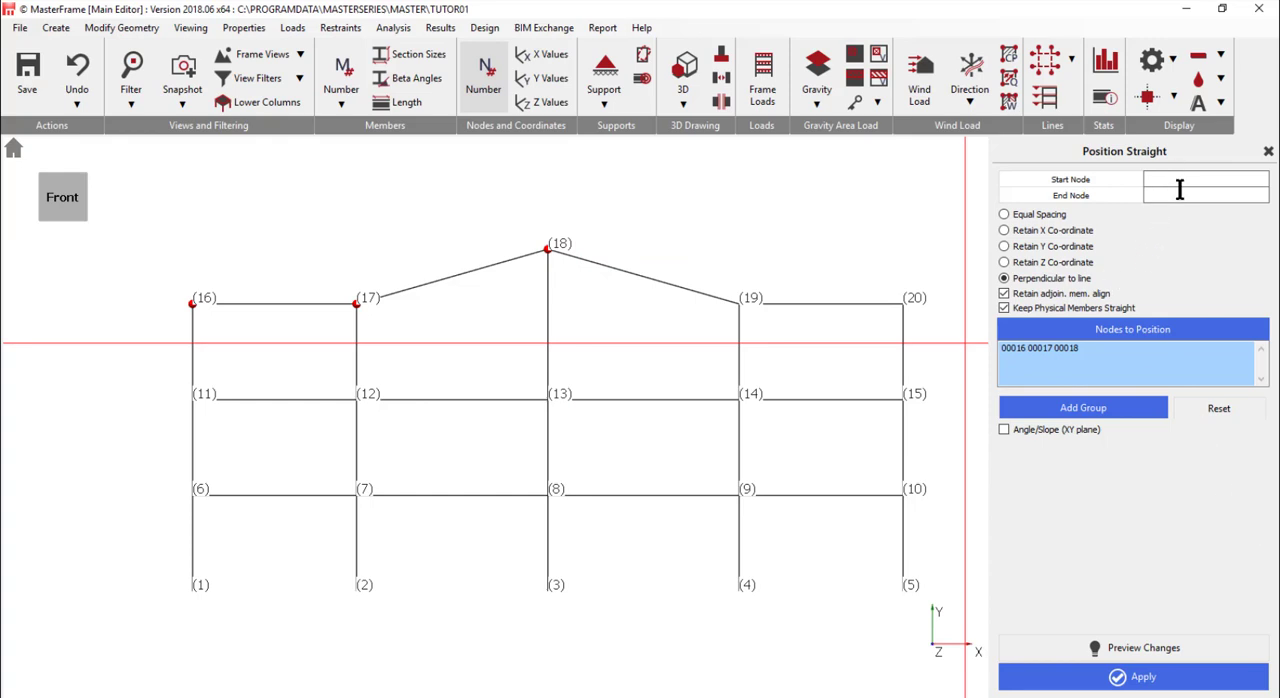
# - Preview the straight-line positioning with Retain X Co-ordinate, Perpendicular to line and Equal Spacing in turn
pyautogui.click(1020, 230)
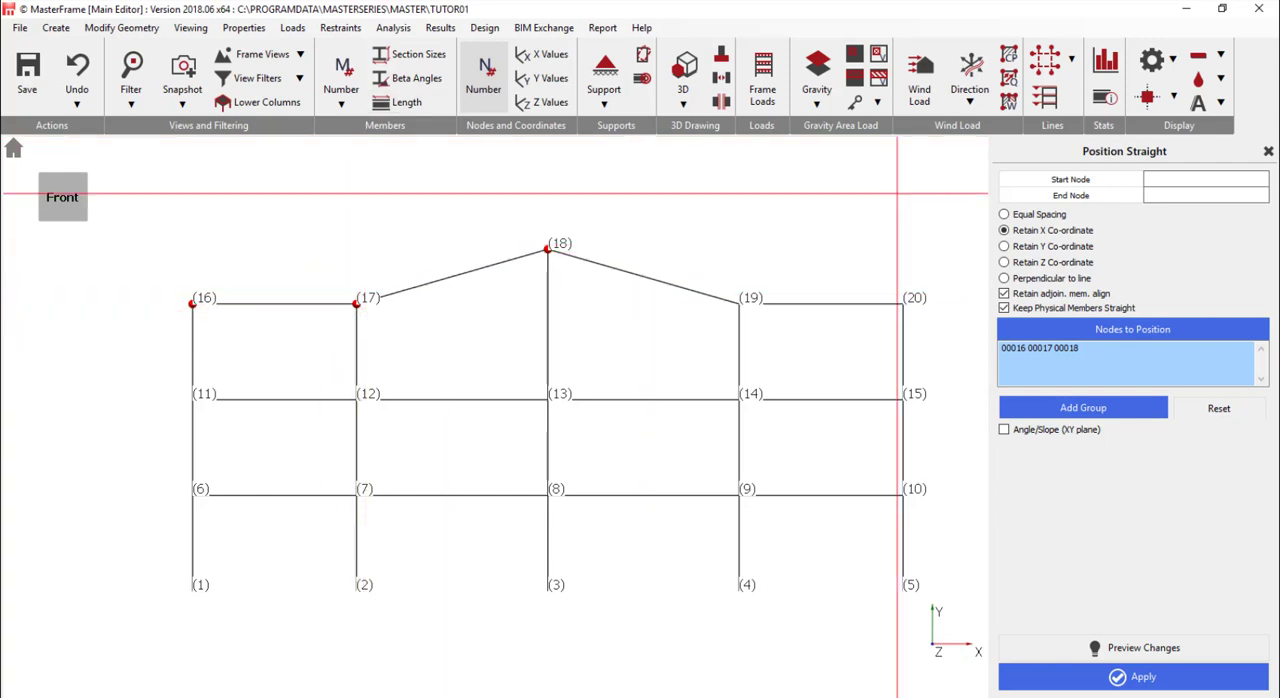
pyautogui.click(1135, 650)
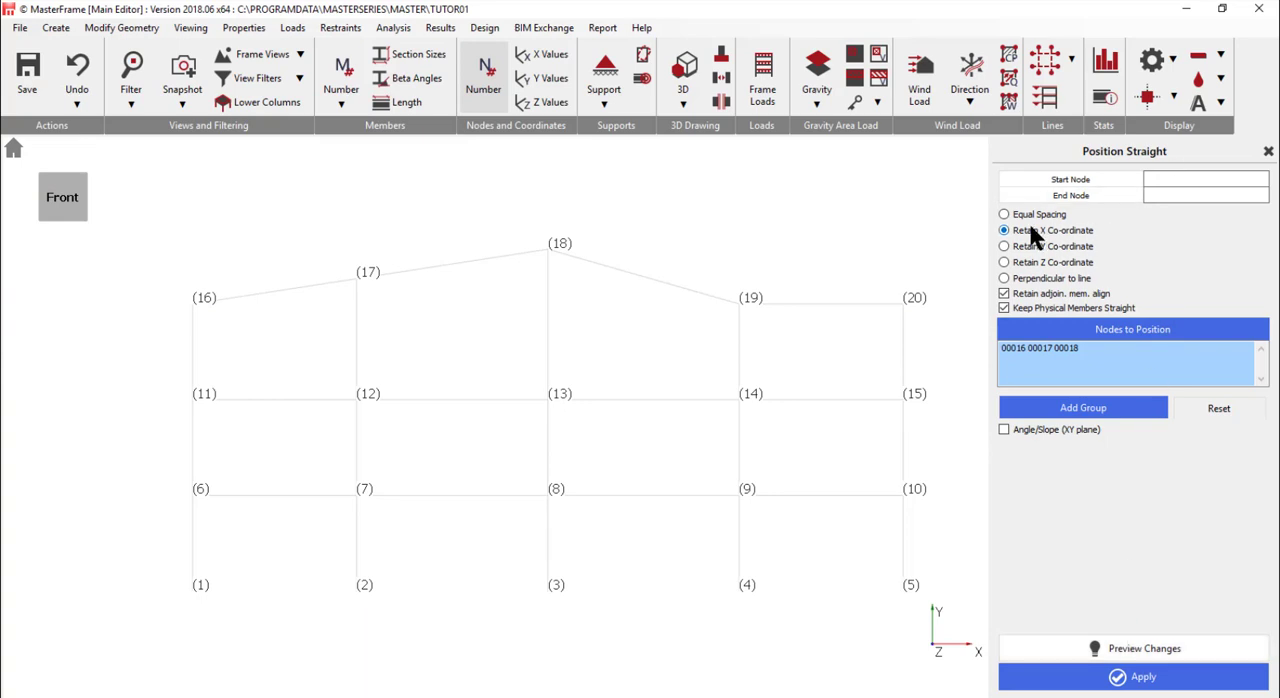
pyautogui.click(1014, 279)
pyautogui.click(1123, 652)
pyautogui.click(1024, 214)
pyautogui.click(1143, 650)
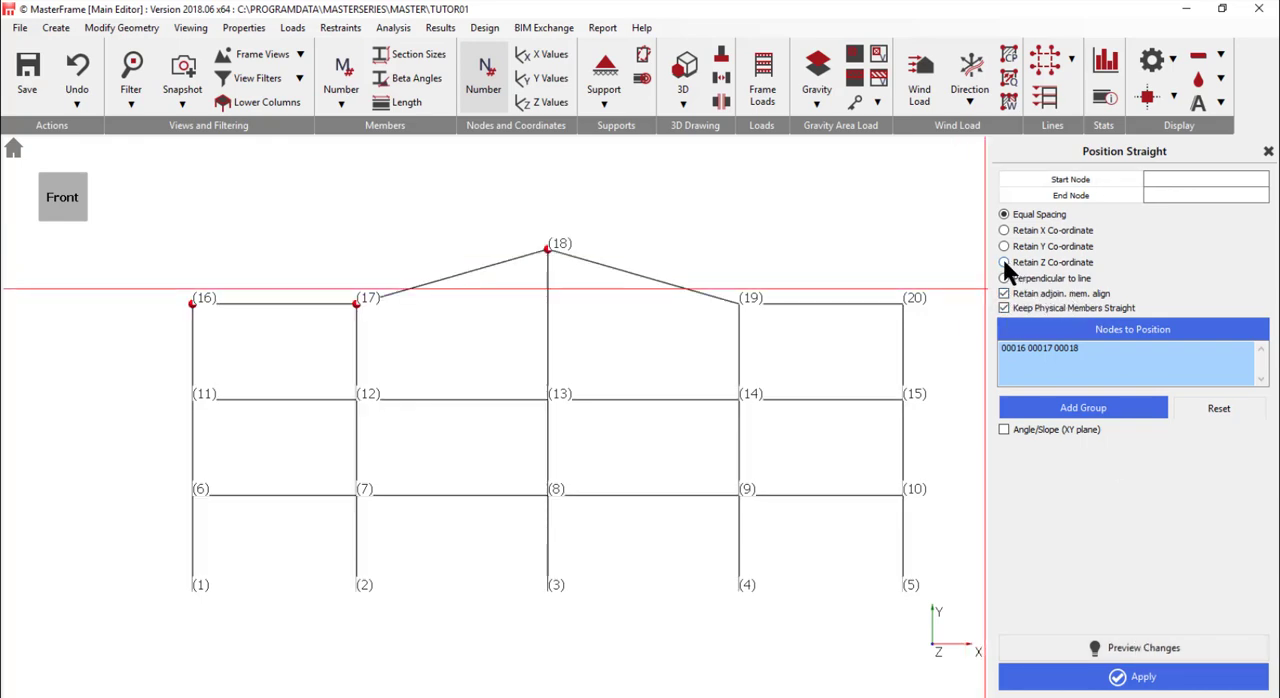
# - Preview Equal Spacing and Perpendicular to line with adjoining-member alignment and Keep Physical Members Straight turned off
pyautogui.click(1005, 293)
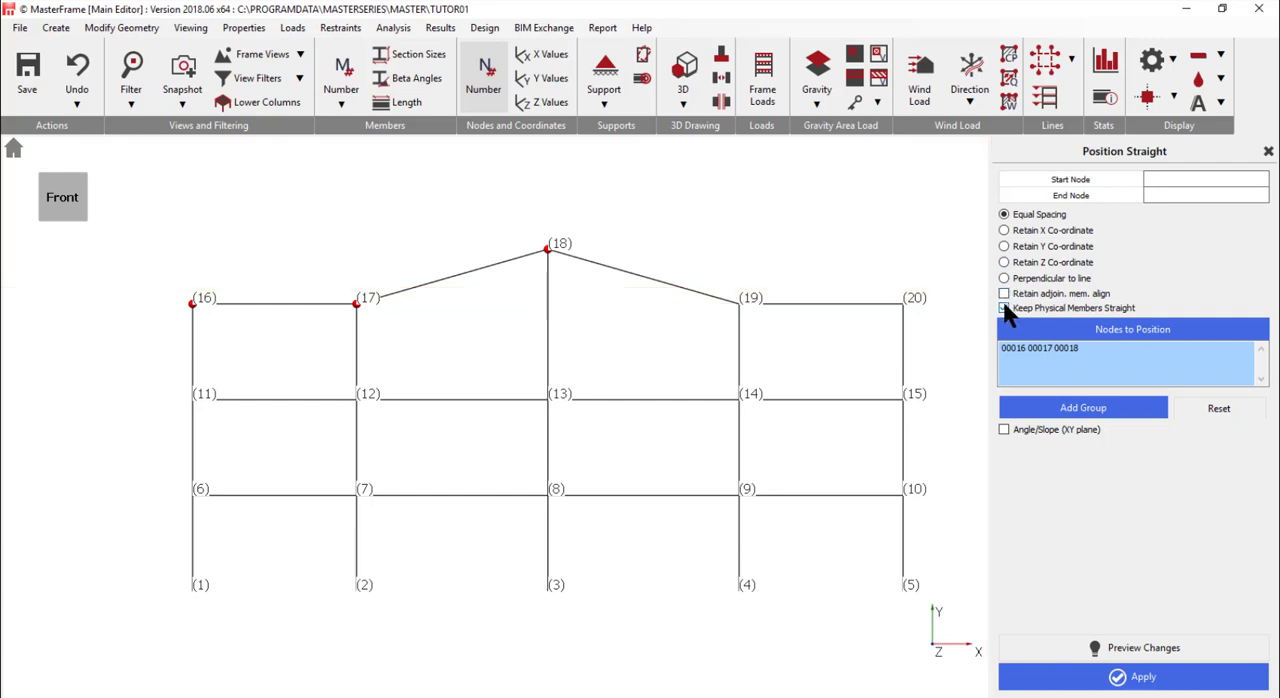
pyautogui.click(1005, 309)
pyautogui.click(1135, 650)
pyautogui.click(1017, 276)
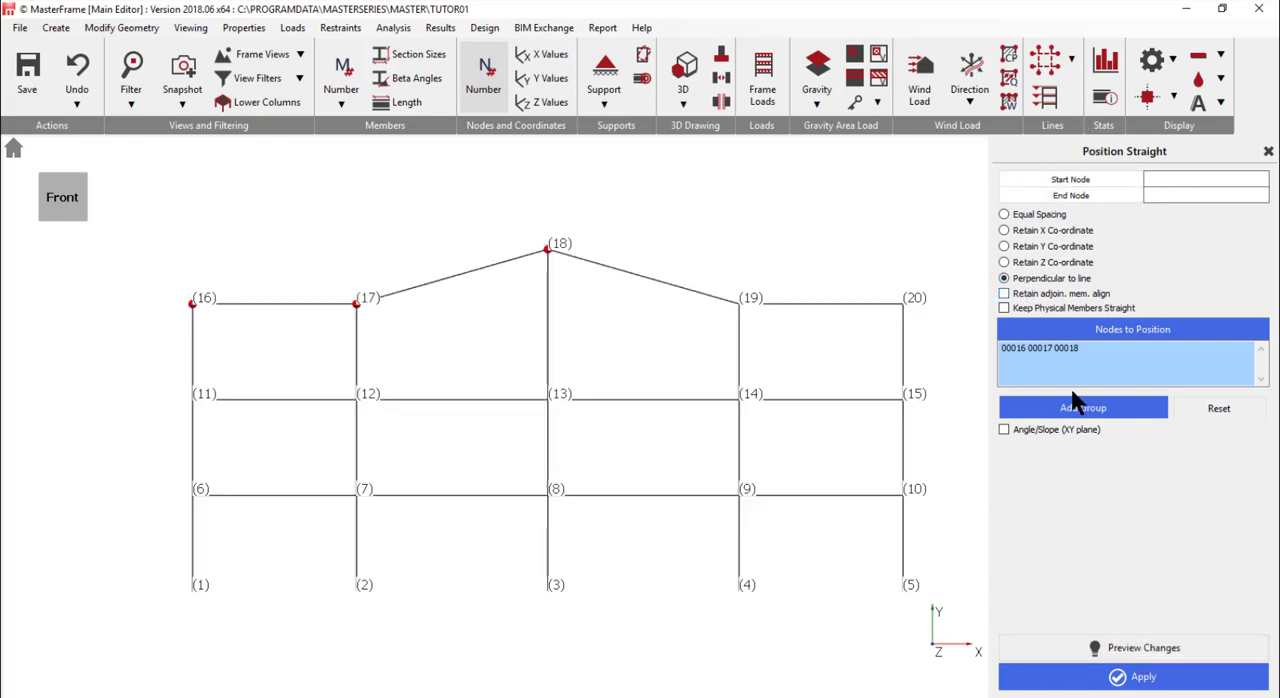
pyautogui.click(1112, 650)
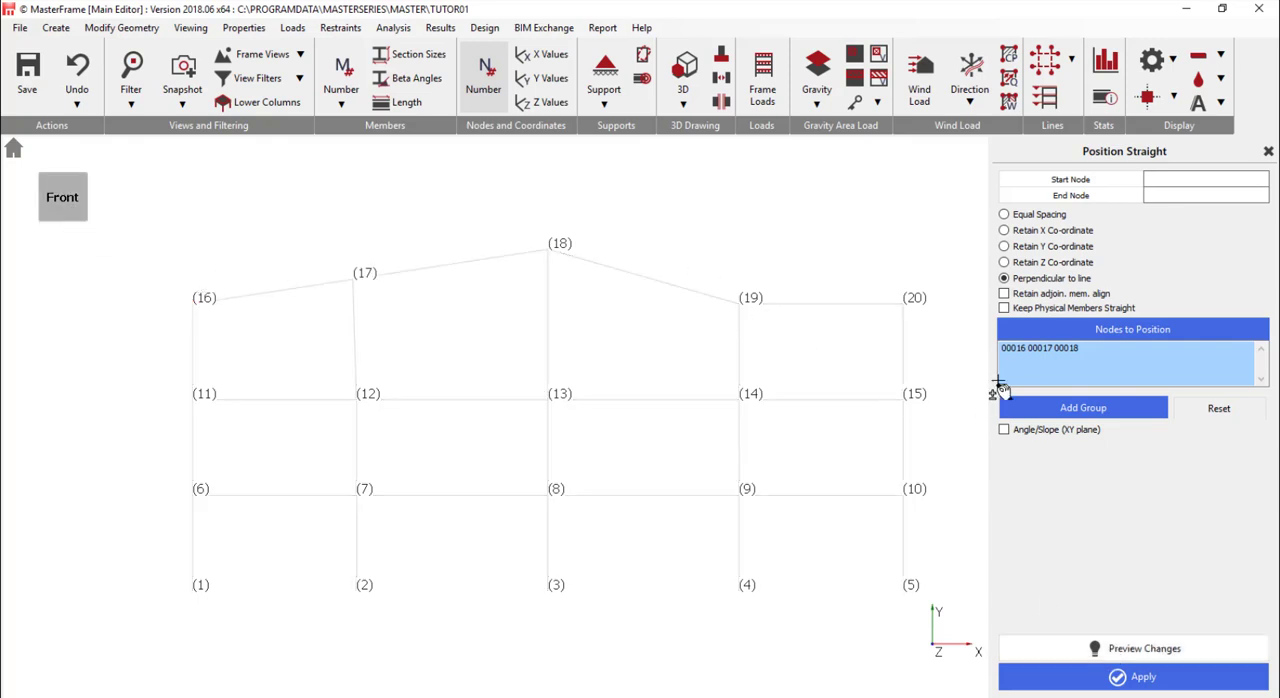
# - Position nodes 16, 17 and 18 on a straight line with Retain X Co-ordinate, member alignment and Keep Physical Members Straight on
pyautogui.click(1005, 230)
pyautogui.click(1004, 293)
pyautogui.click(1004, 308)
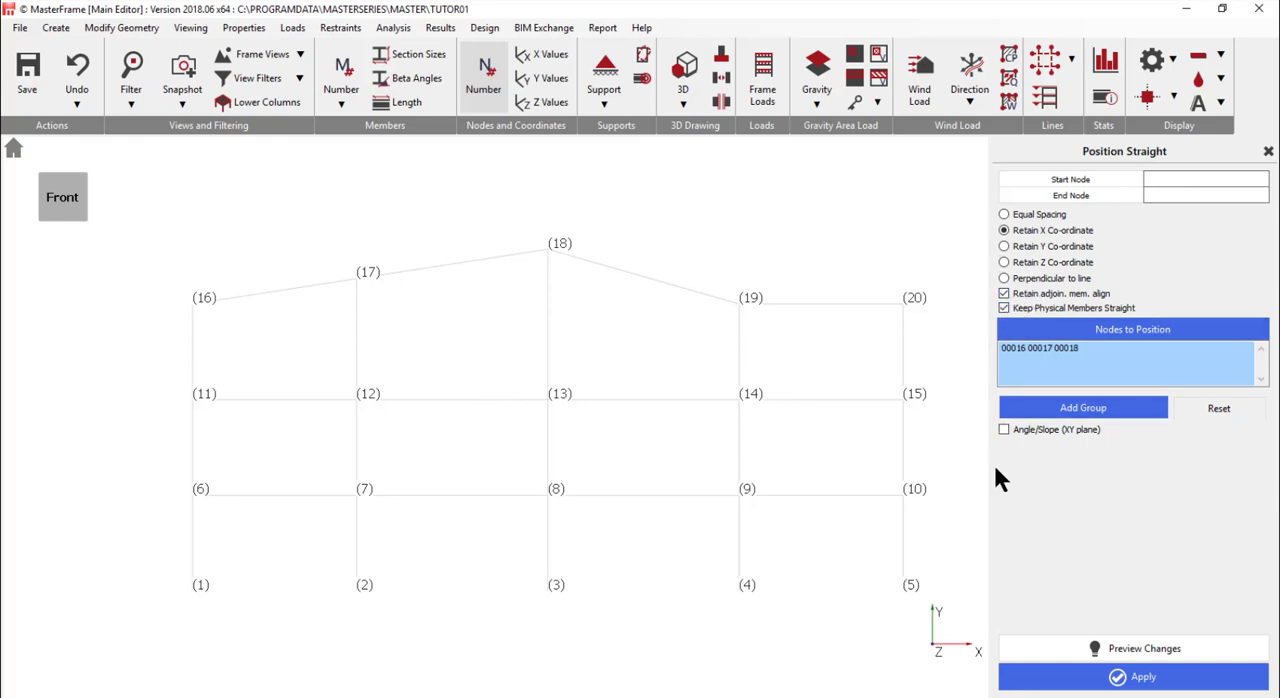
pyautogui.click(1138, 680)
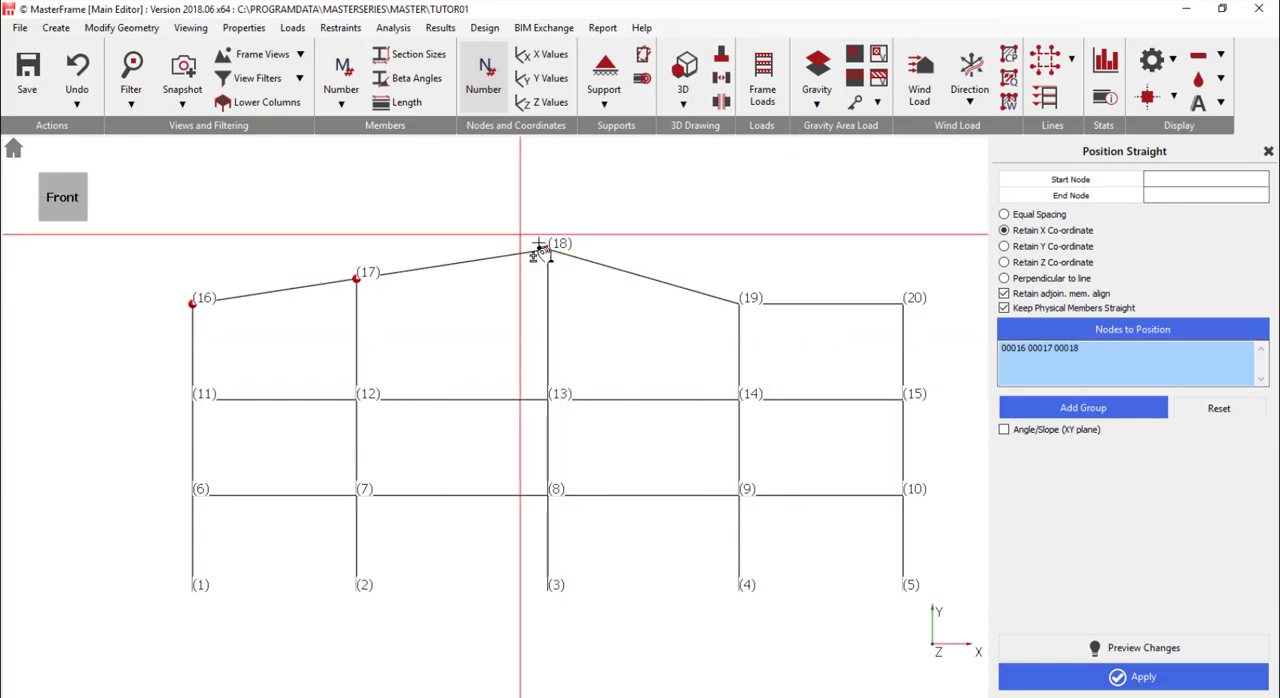
# - Reset the node selection and position nodes 18, 19 and 20 on a straight line, retaining their X coordinates
pyautogui.click(1219, 408)
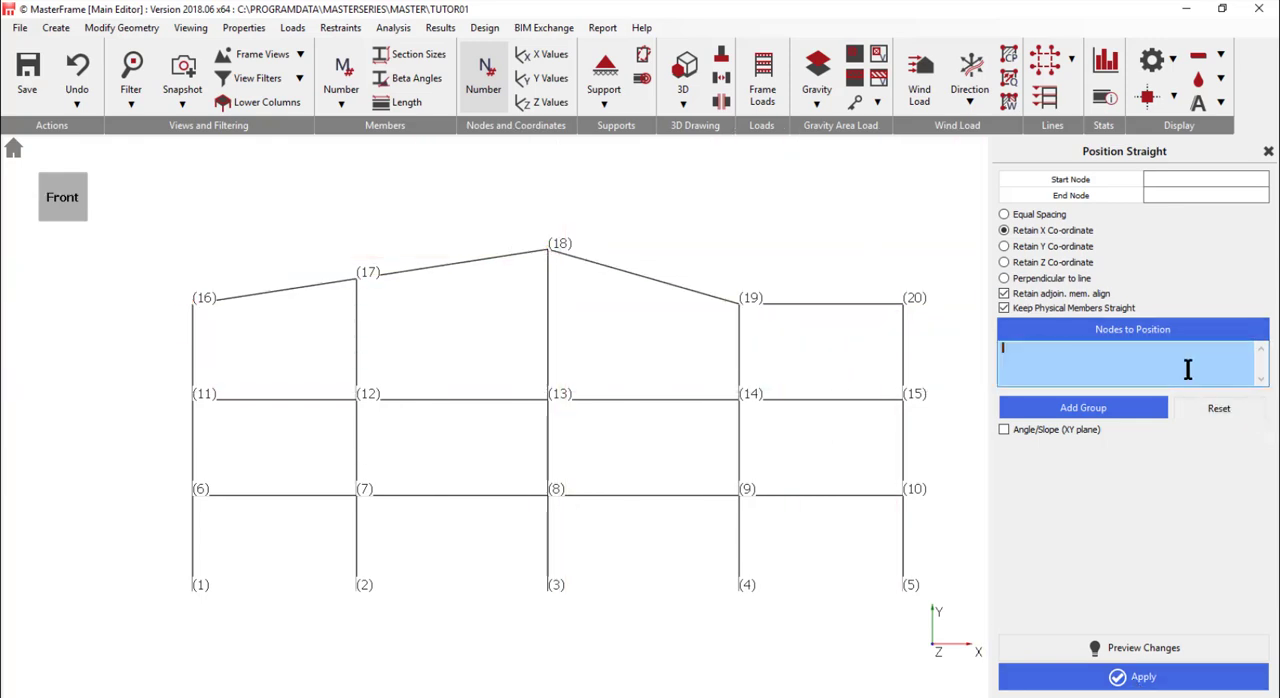
pyautogui.moveTo(522, 214); pyautogui.dragTo(958, 350)
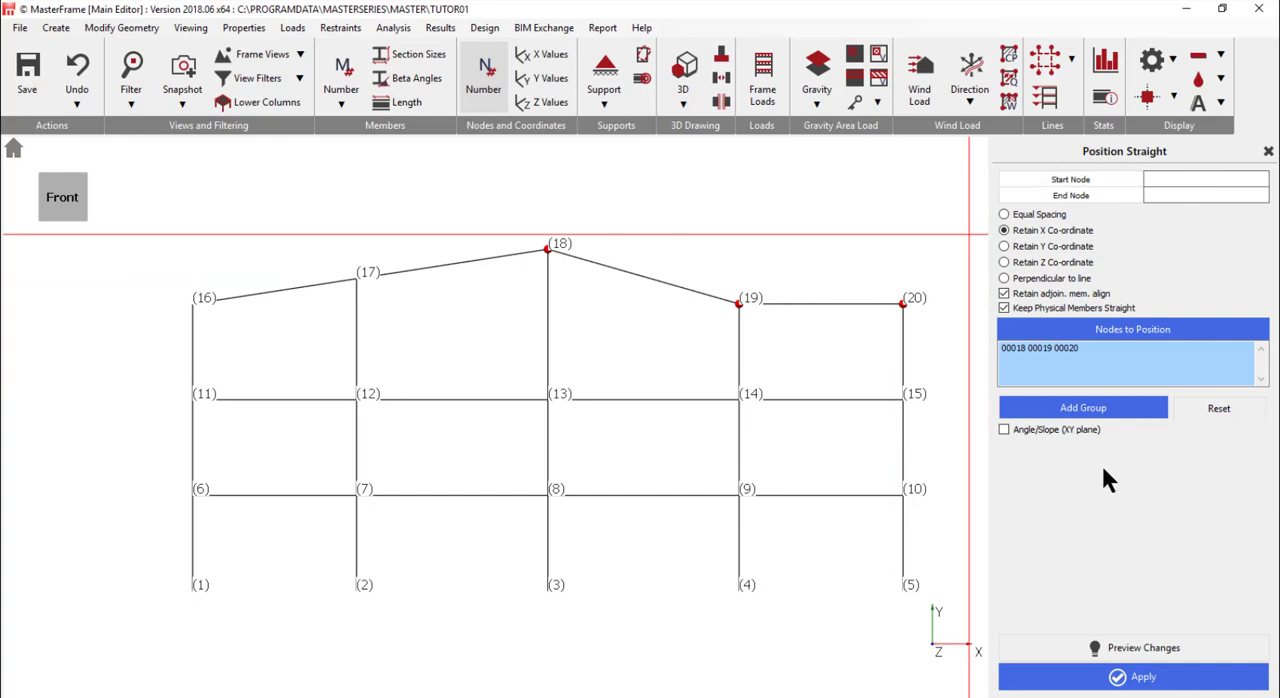
pyautogui.click(1100, 648)
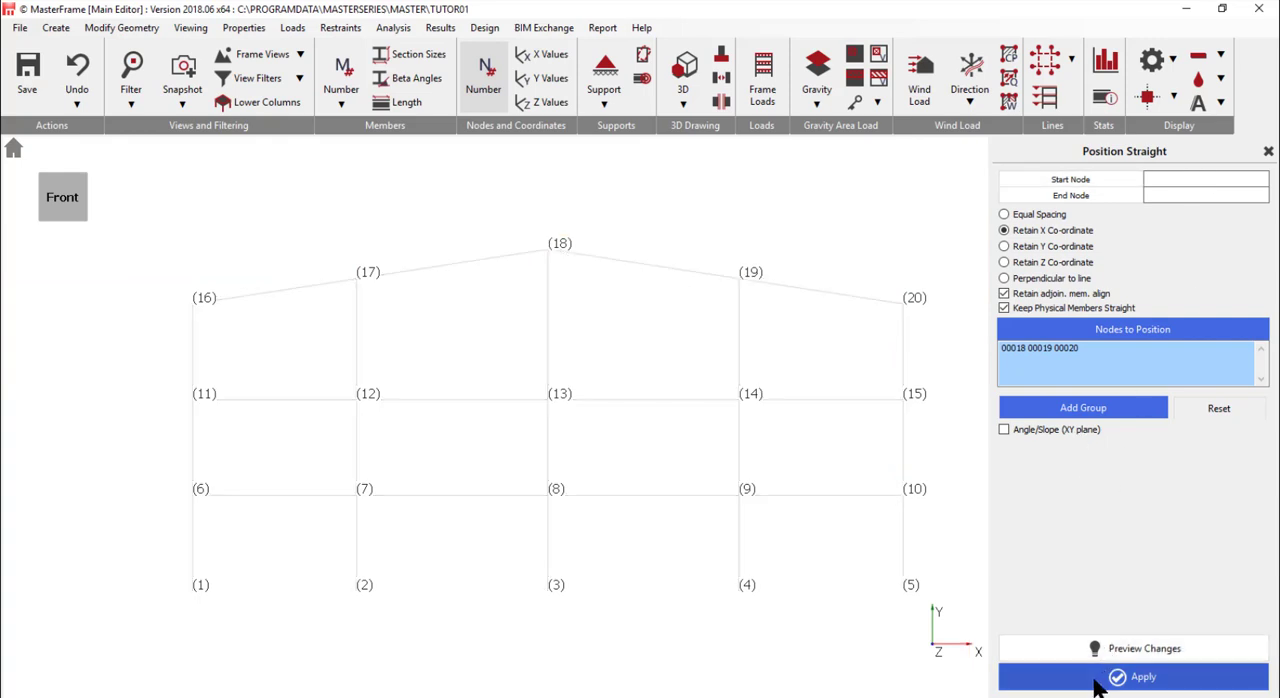
pyautogui.click(1100, 682)
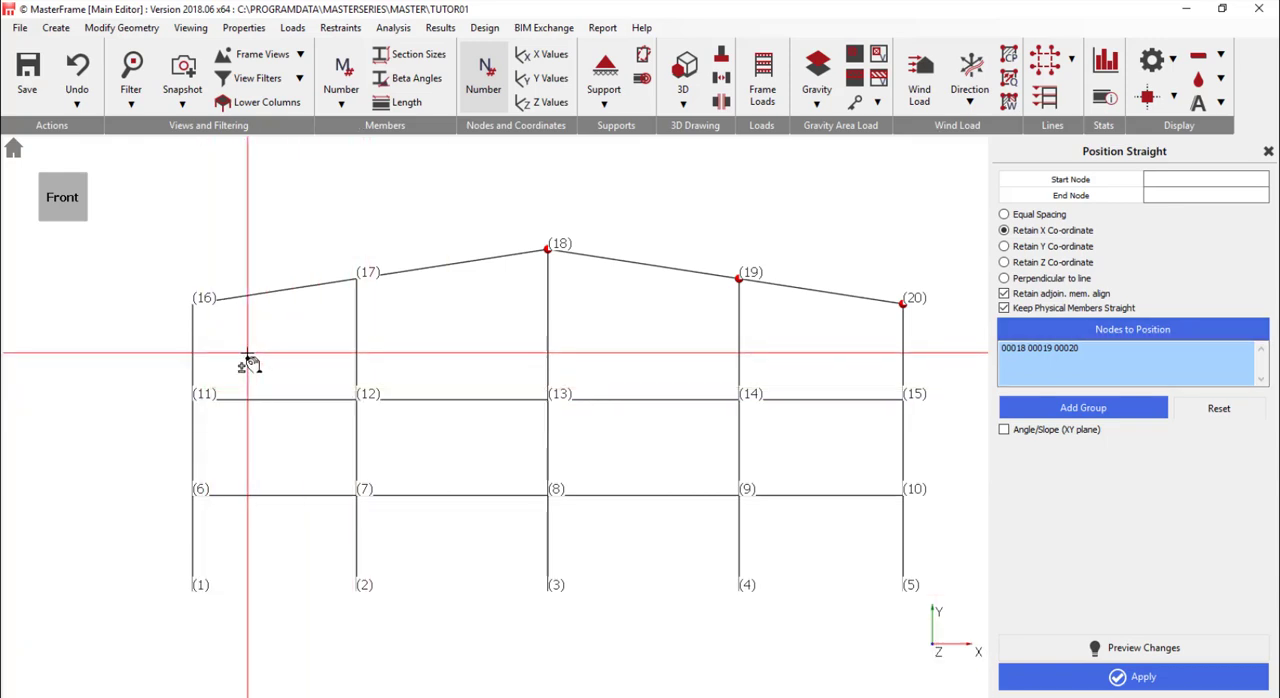
# - Start adding general members with a Flat section and set its depth D to 100
pyautogui.click(53, 36)
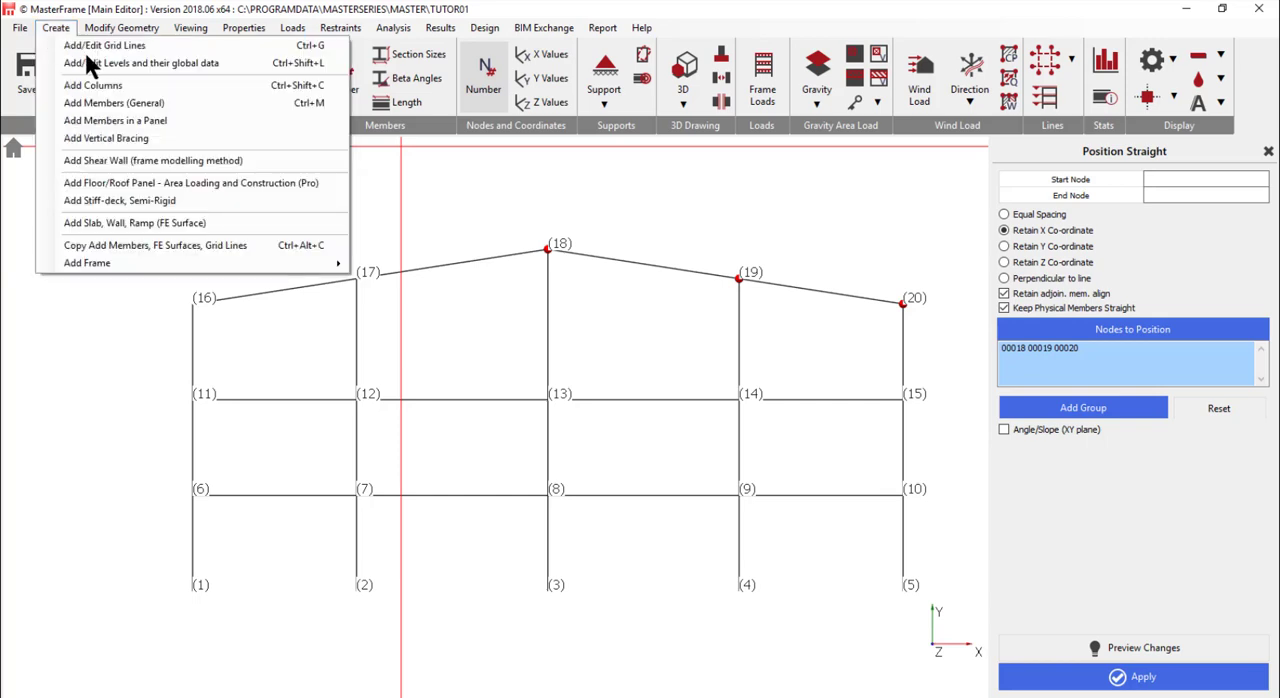
pyautogui.click(108, 104)
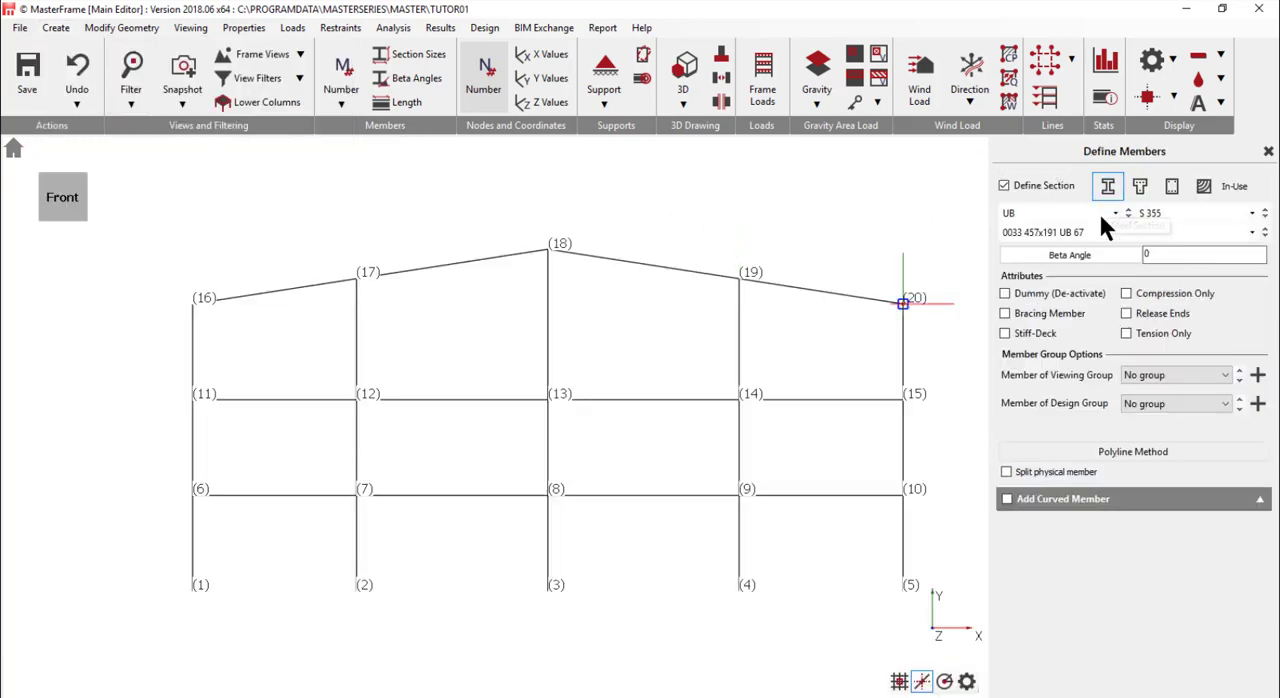
pyautogui.click(1066, 212)
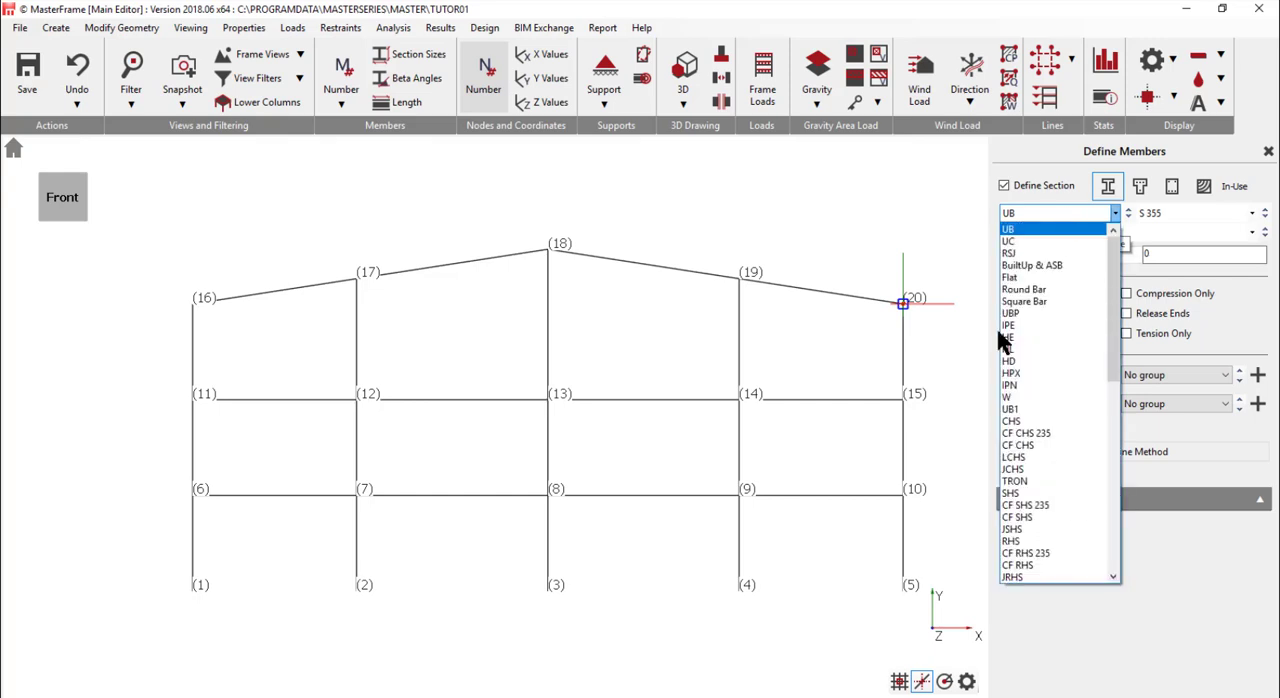
pyautogui.click(1024, 280)
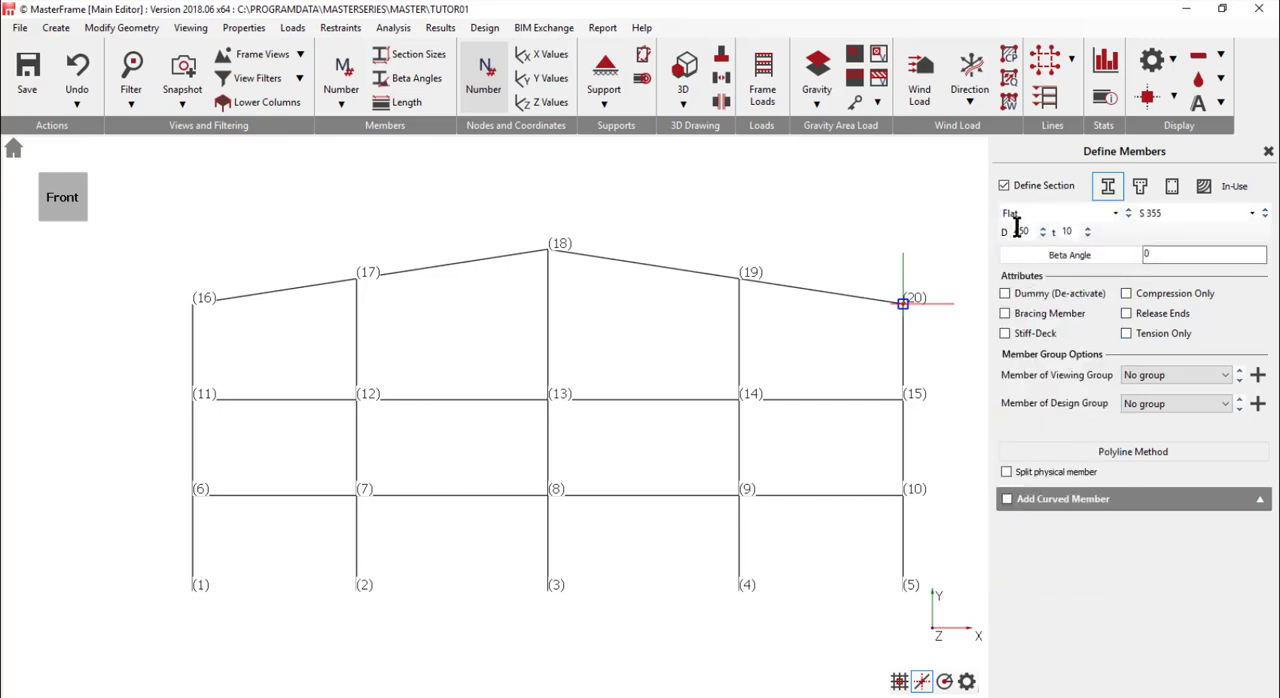
pyautogui.doubleClick(1017, 229)
pyautogui.write('100')
# - Give the new members the Bracing Member and Tension Only attributes
pyautogui.click(1005, 314)
pyautogui.click(1005, 314)
pyautogui.click(1142, 334)
# - Add crossed bracing members in the first ground-storey bay, from node 1 to 7 and from node 2 to 6
pyautogui.moveTo(192, 592); pyautogui.dragTo(357, 500)
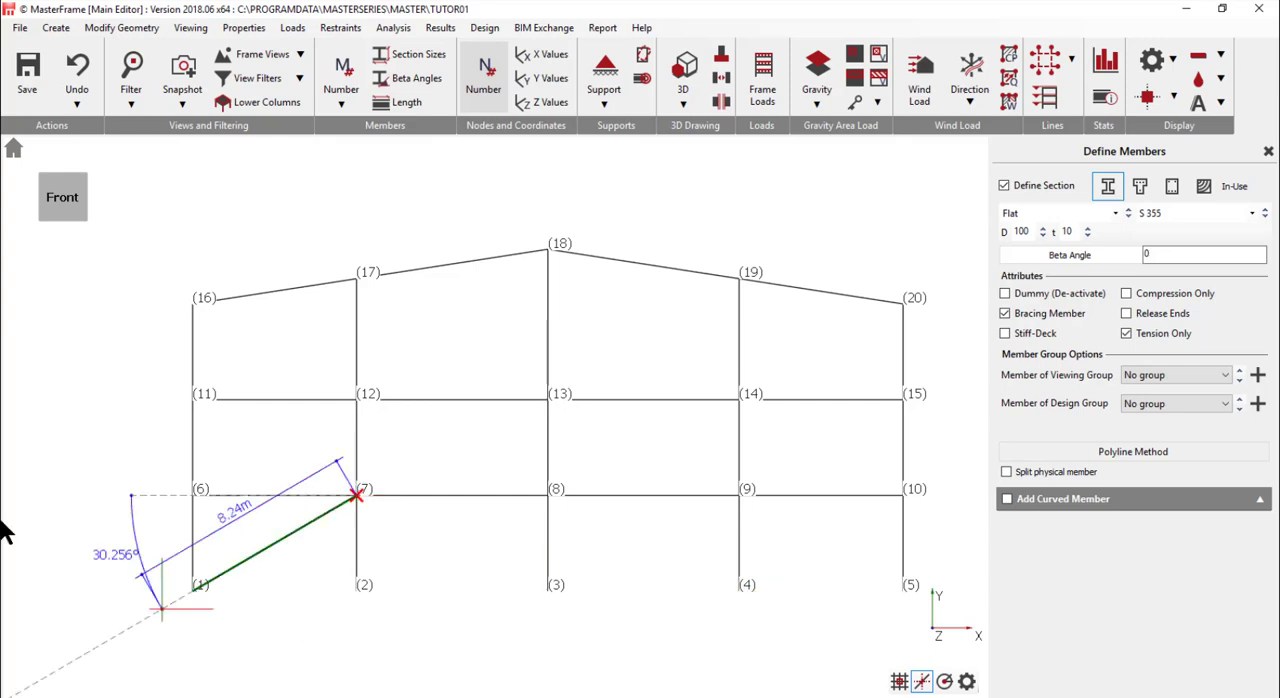
pyautogui.moveTo(370, 598); pyautogui.dragTo(203, 504)
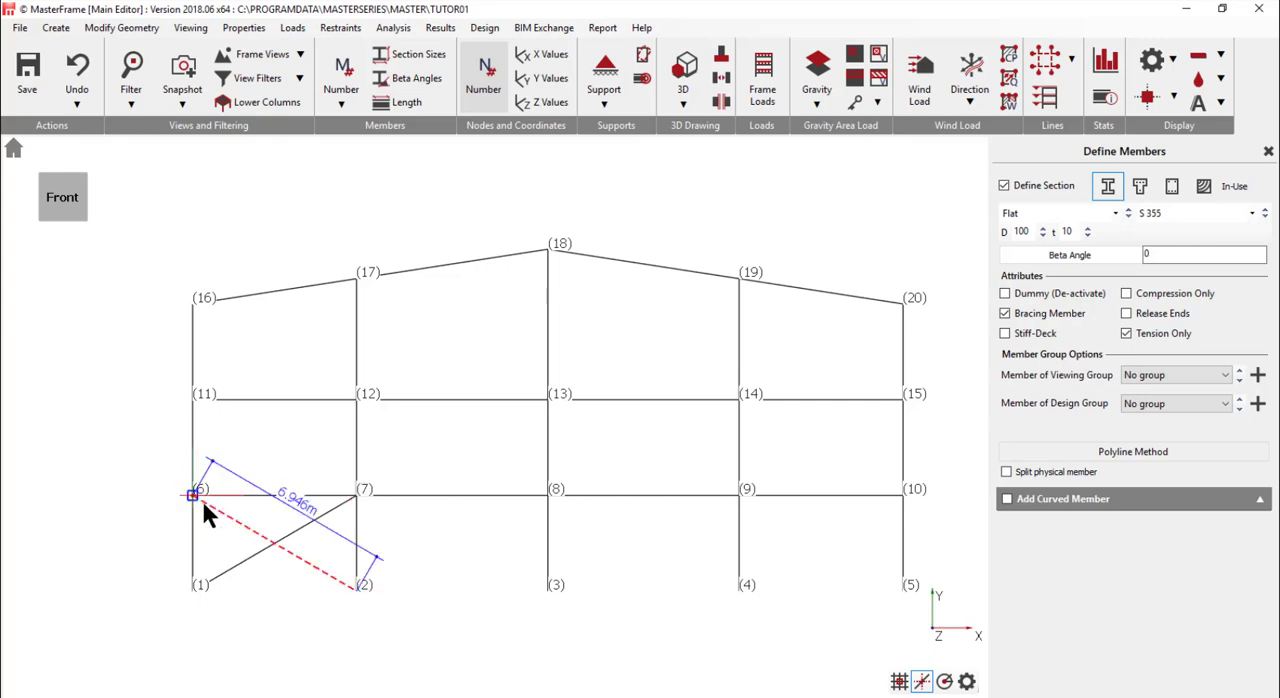
pyautogui.click(192, 496)
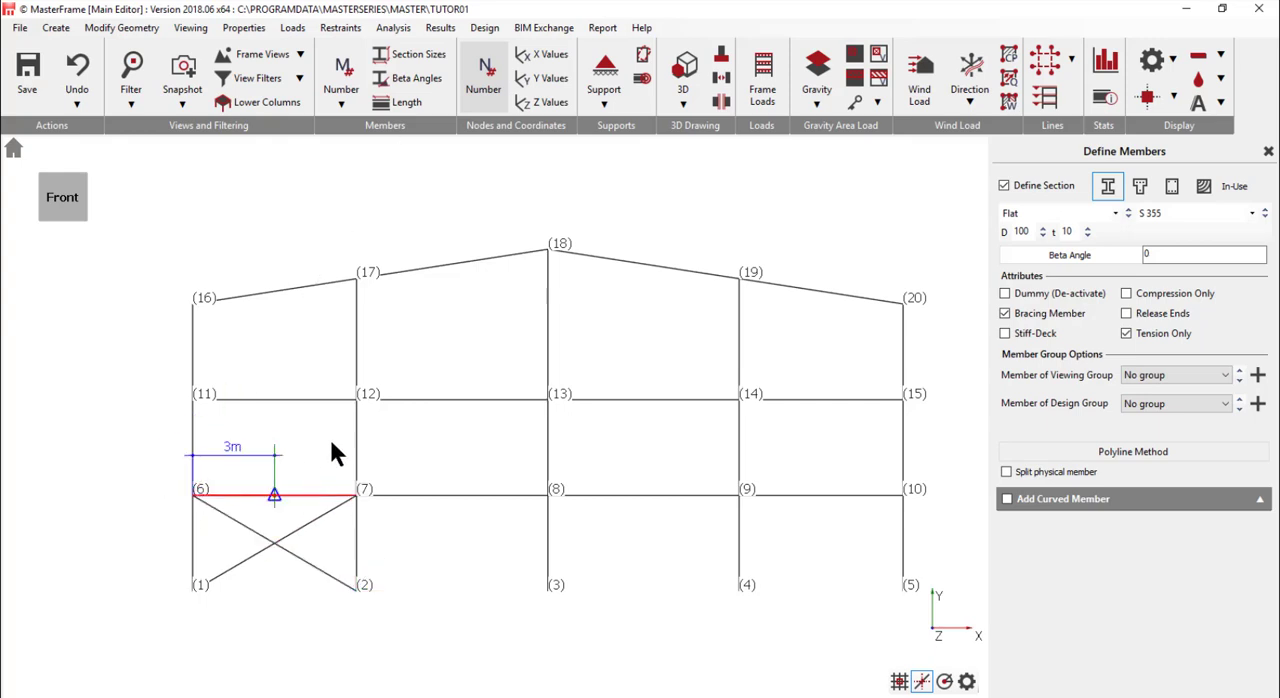
# - Add crossed bracing members in the first bay's upper two storeys, joining nodes 6 to 12, 7 to 11, 11 to 17 and 12 to 16
pyautogui.click(357, 400)
pyautogui.click(357, 495)
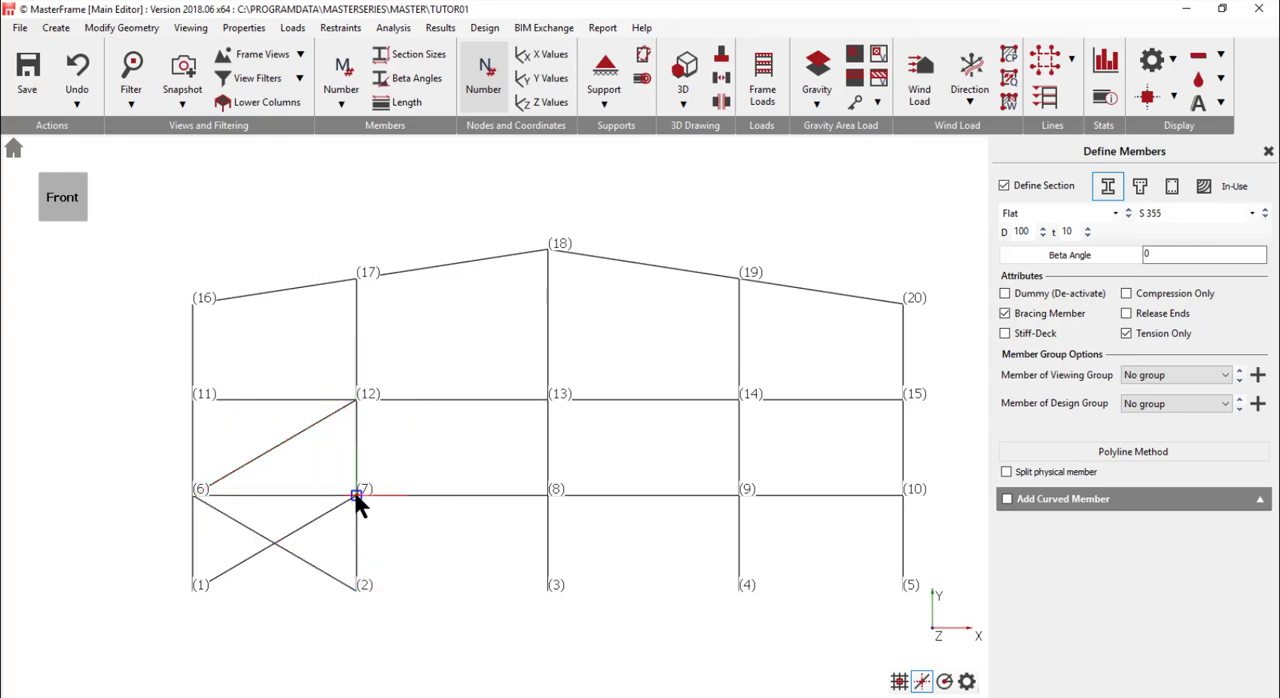
pyautogui.click(192, 400)
pyautogui.click(192, 400)
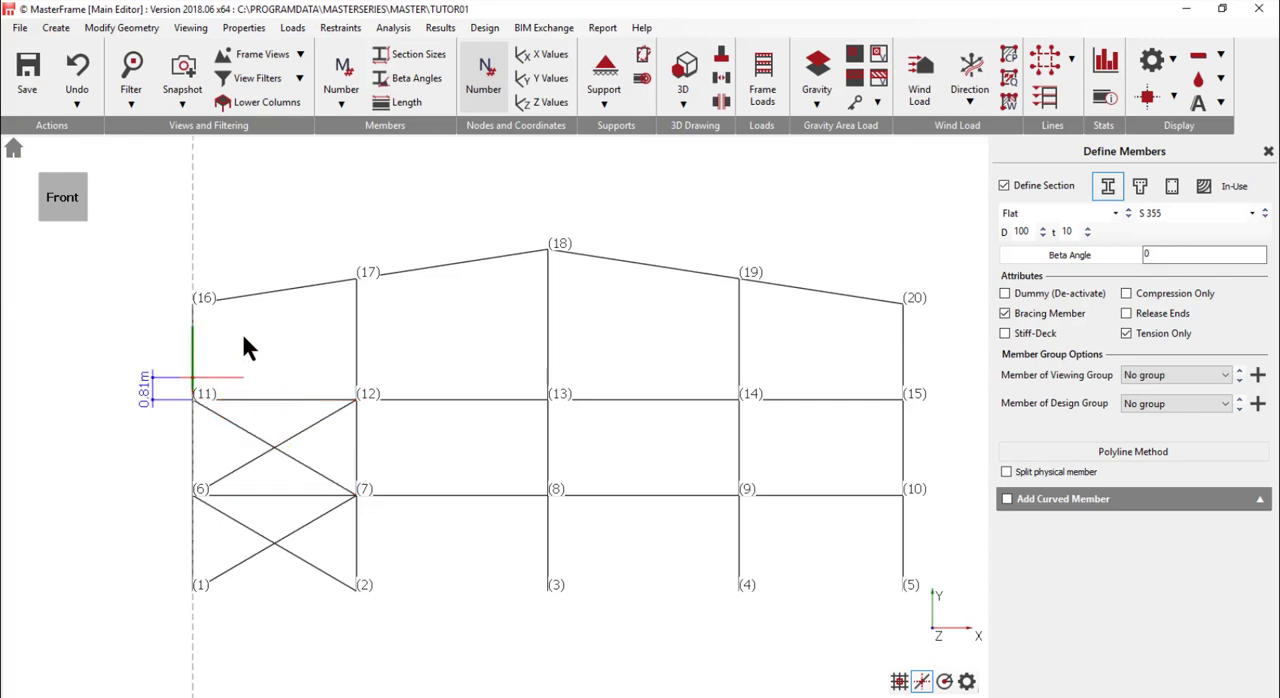
pyautogui.click(356, 278)
pyautogui.click(357, 400)
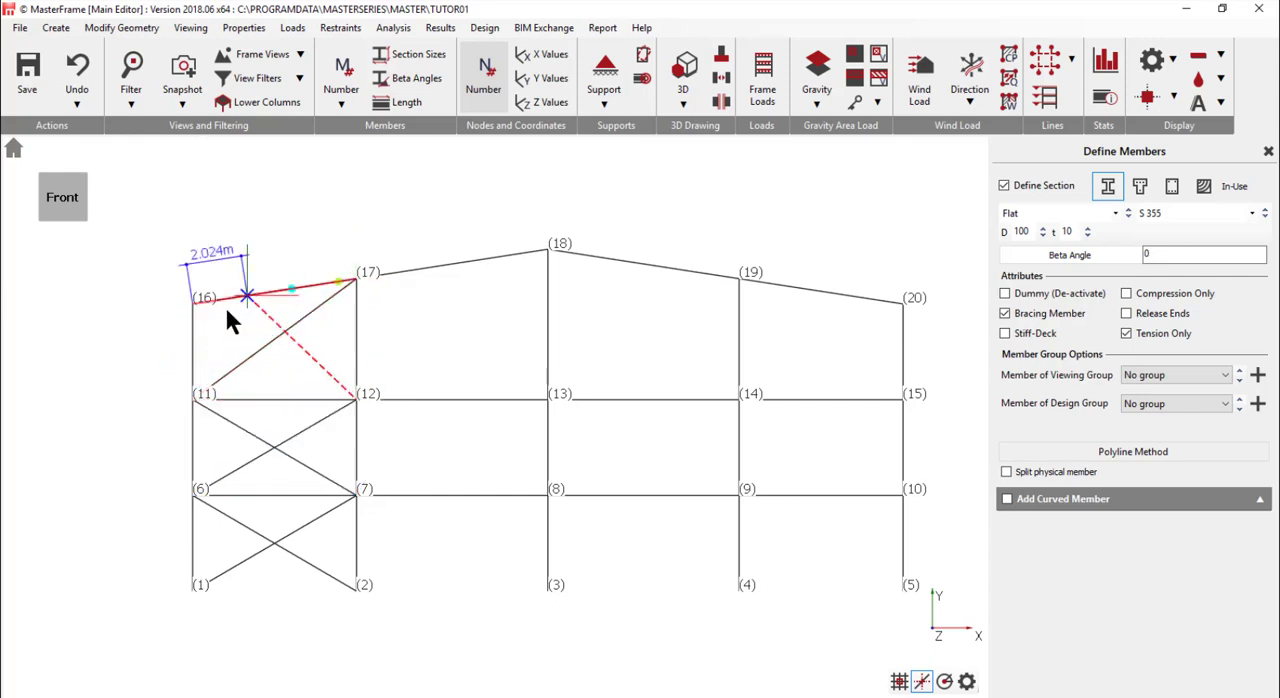
pyautogui.click(192, 302)
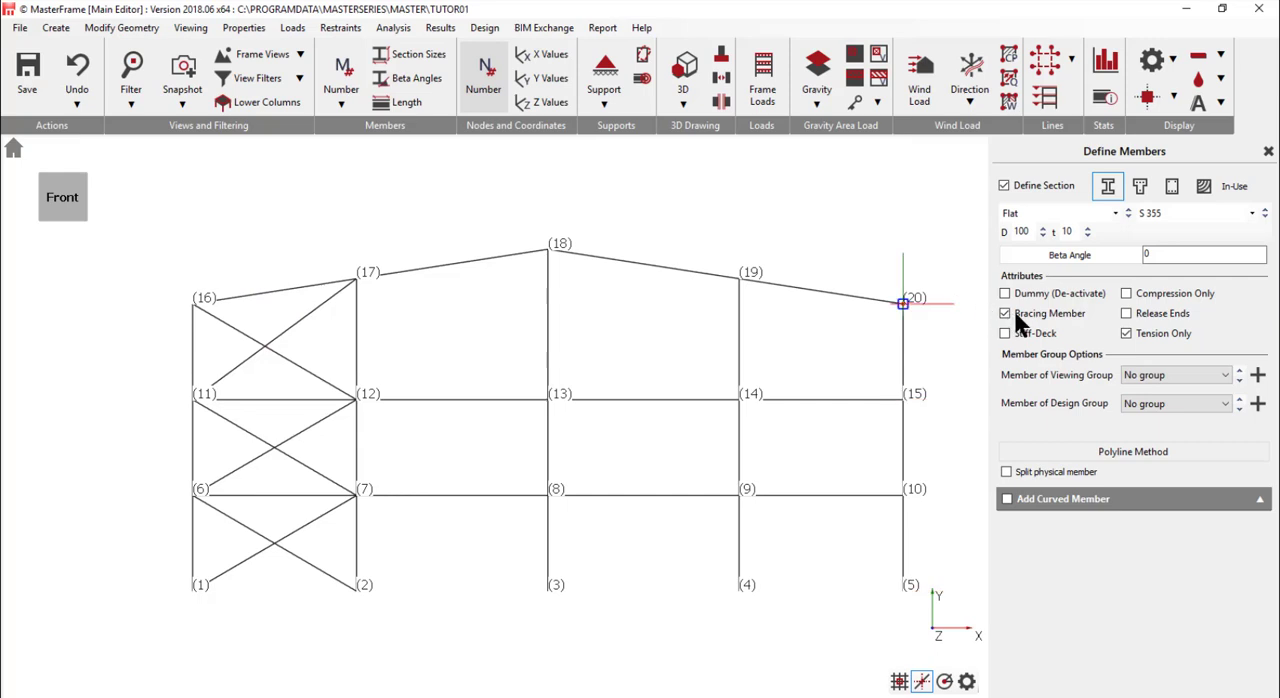
# - Remove the Bracing Member and Tension Only attributes from the definition of new members
pyautogui.click(1127, 334)
pyautogui.scroll(-1, 191, 318)
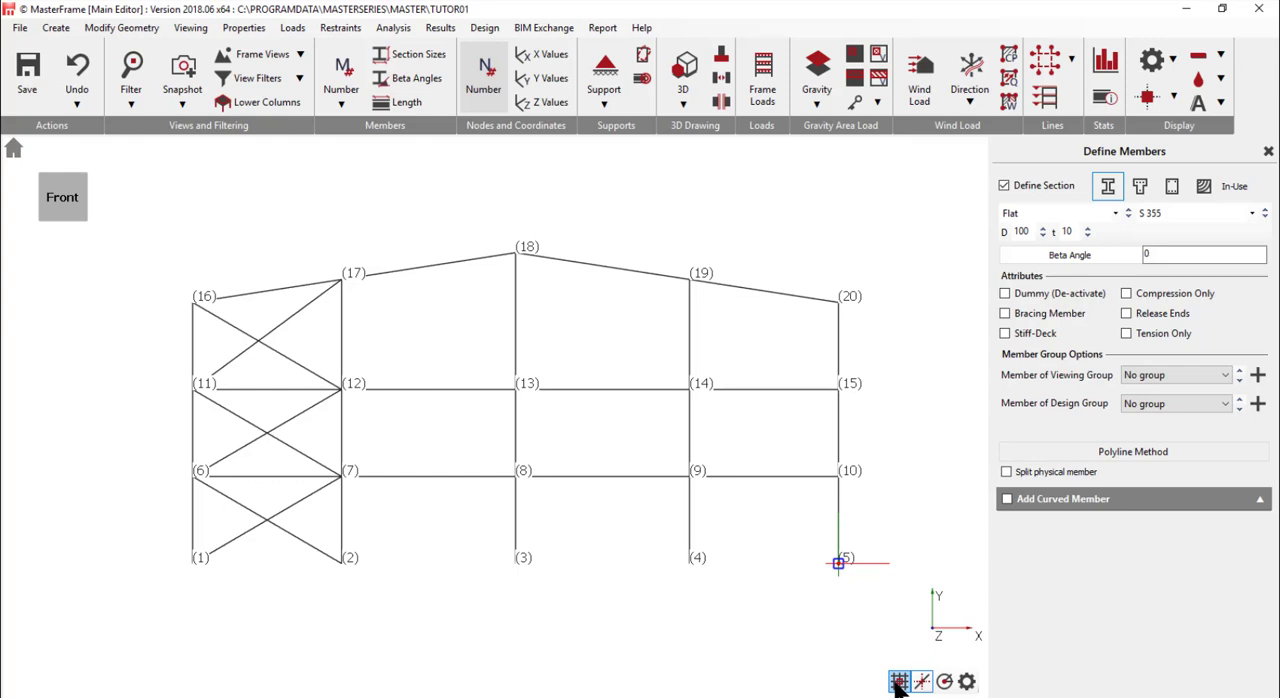
# - Review the snap grid, object snap and tracking settings, and clear the custom polar tracking angle
pyautogui.click(967, 682)
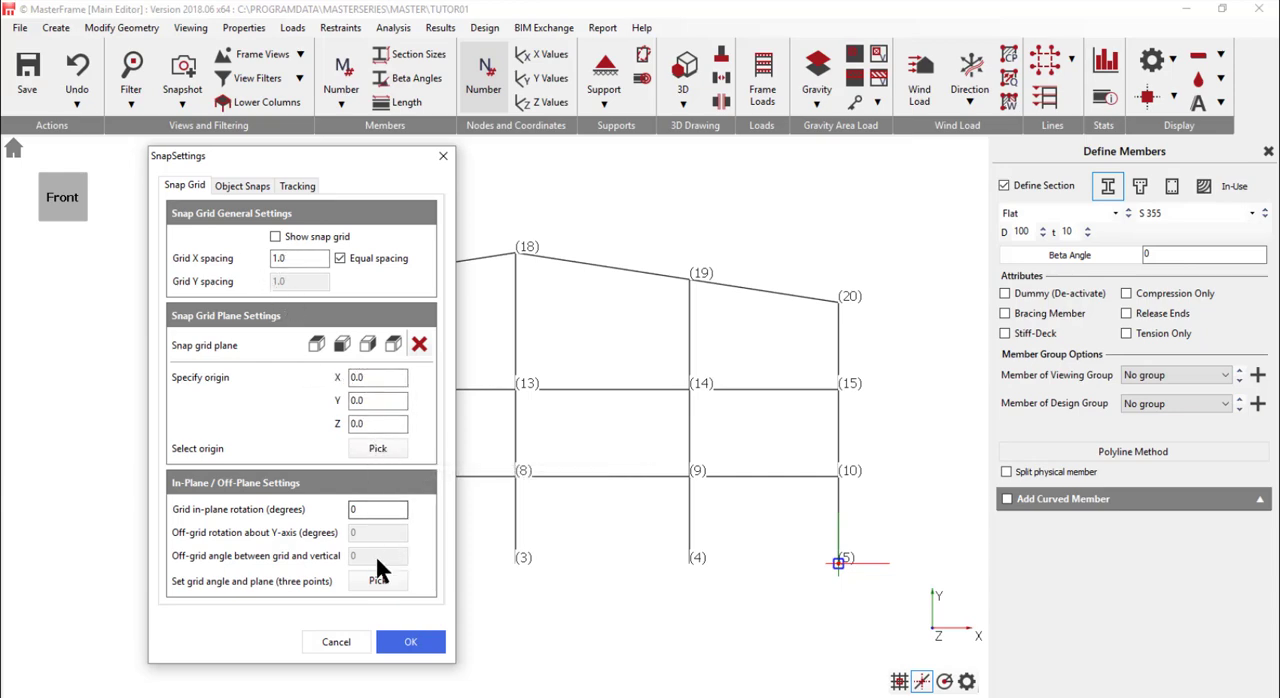
pyautogui.click(230, 186)
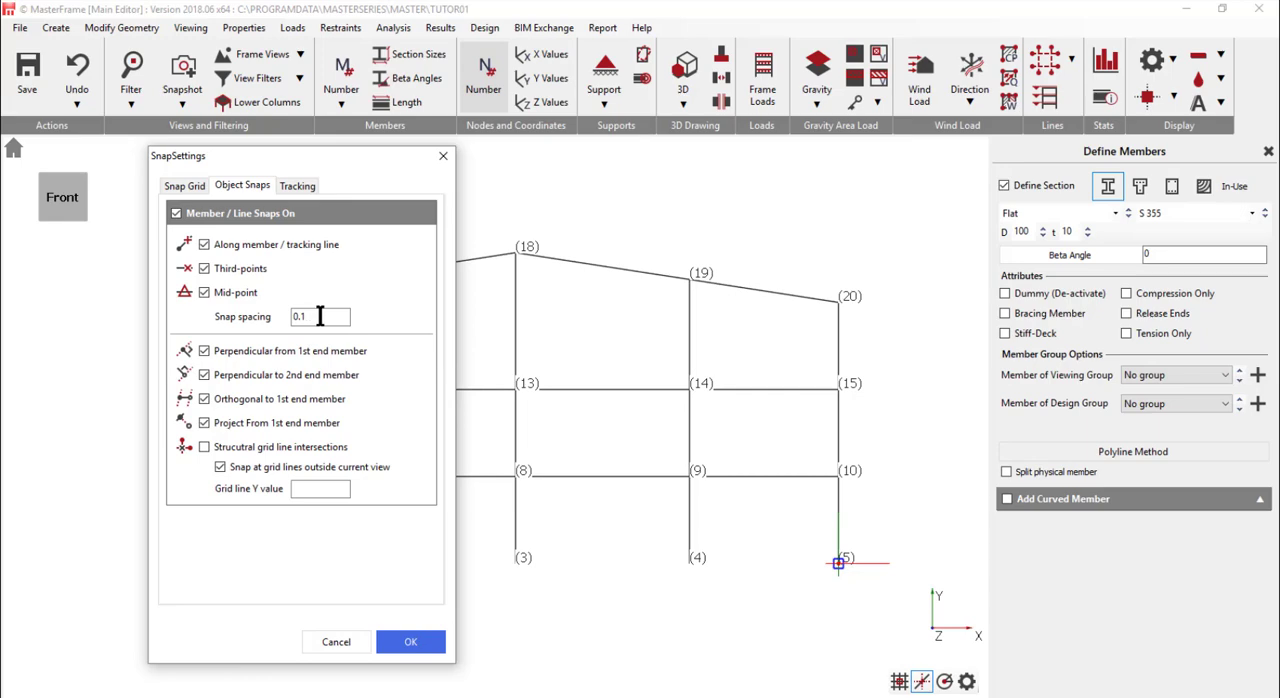
pyautogui.click(292, 180)
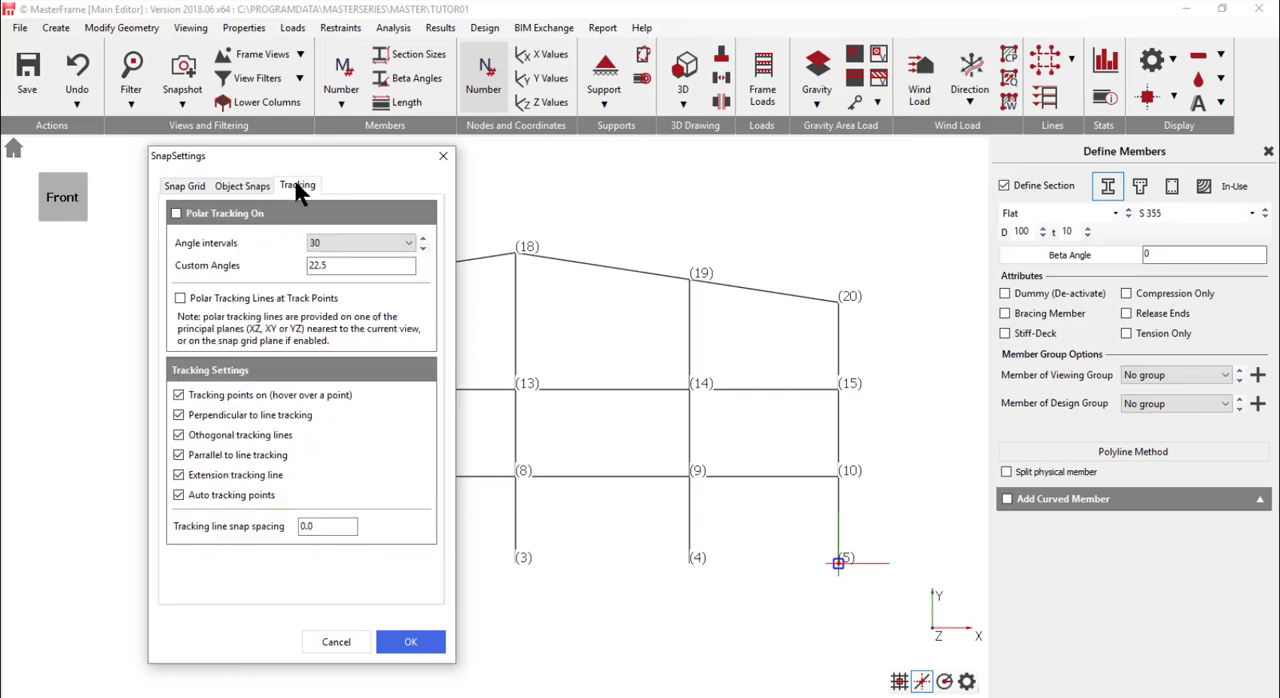
pyautogui.click(332, 265)
pyautogui.press('BackSpace')
pyautogui.press('BackSpace')
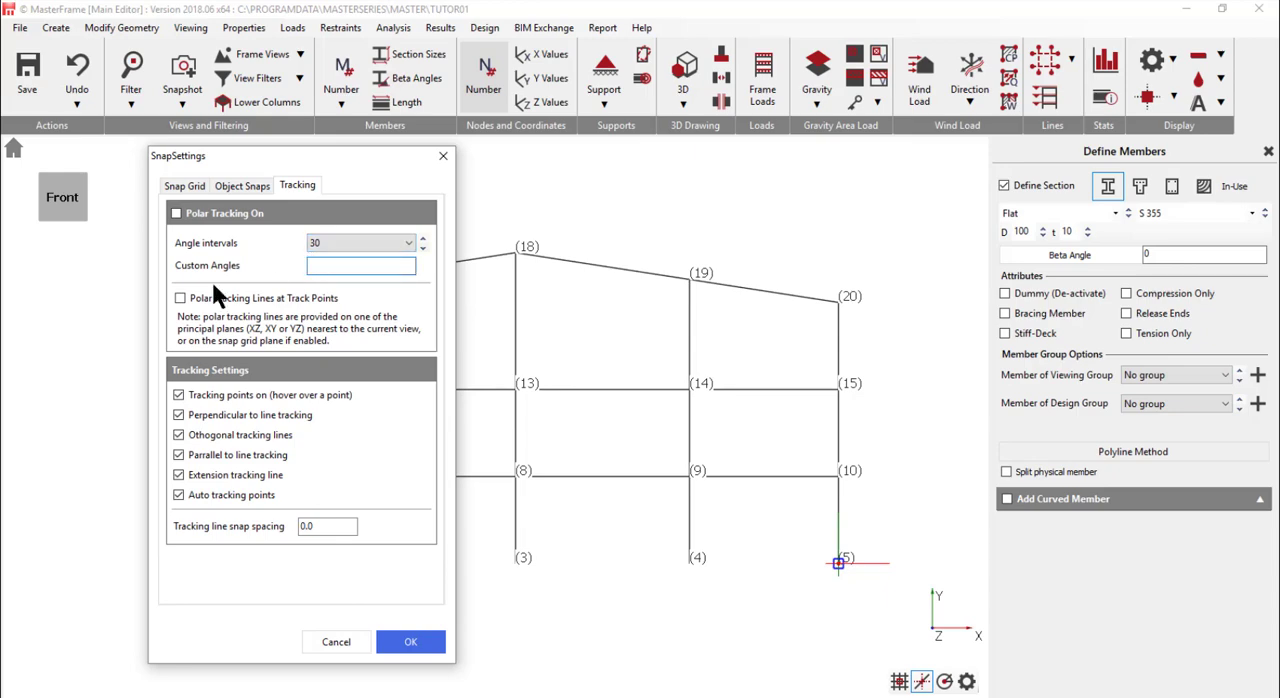
pyautogui.click(410, 648)
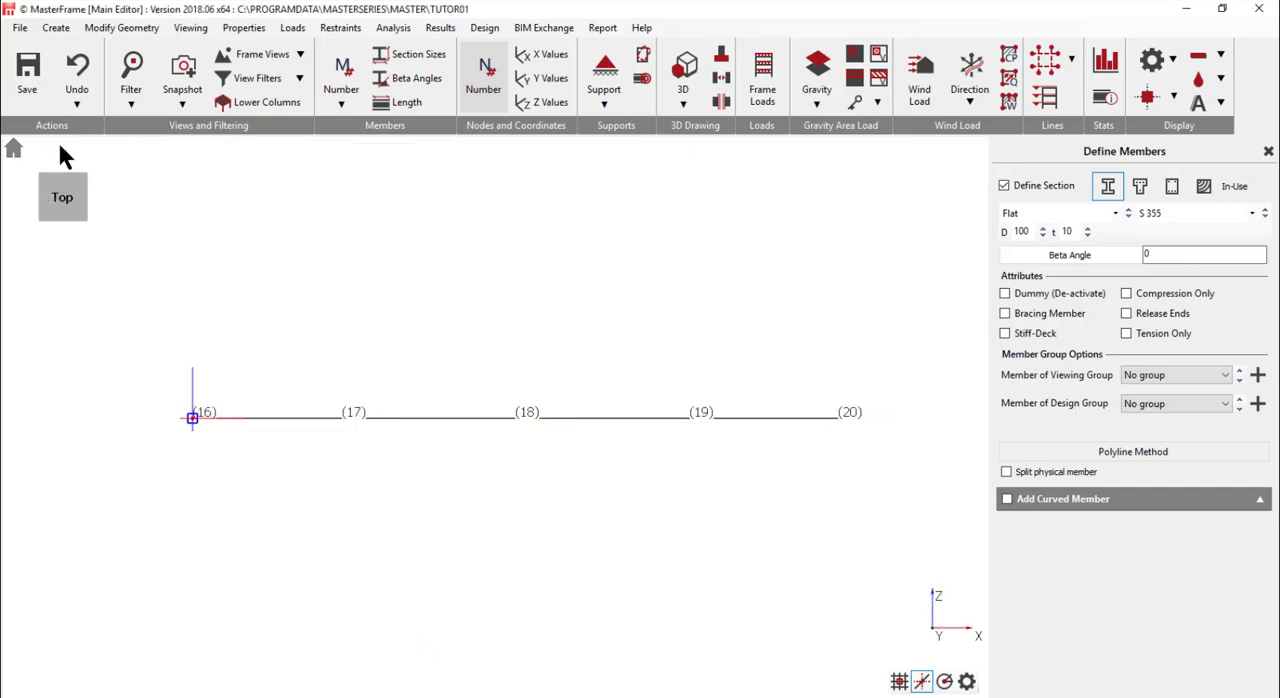
# - Add a 1.5 m overhang member at each eaves, extending the roof slope outwards from nodes 16 and 20 in the front view
pyautogui.click(63, 219)
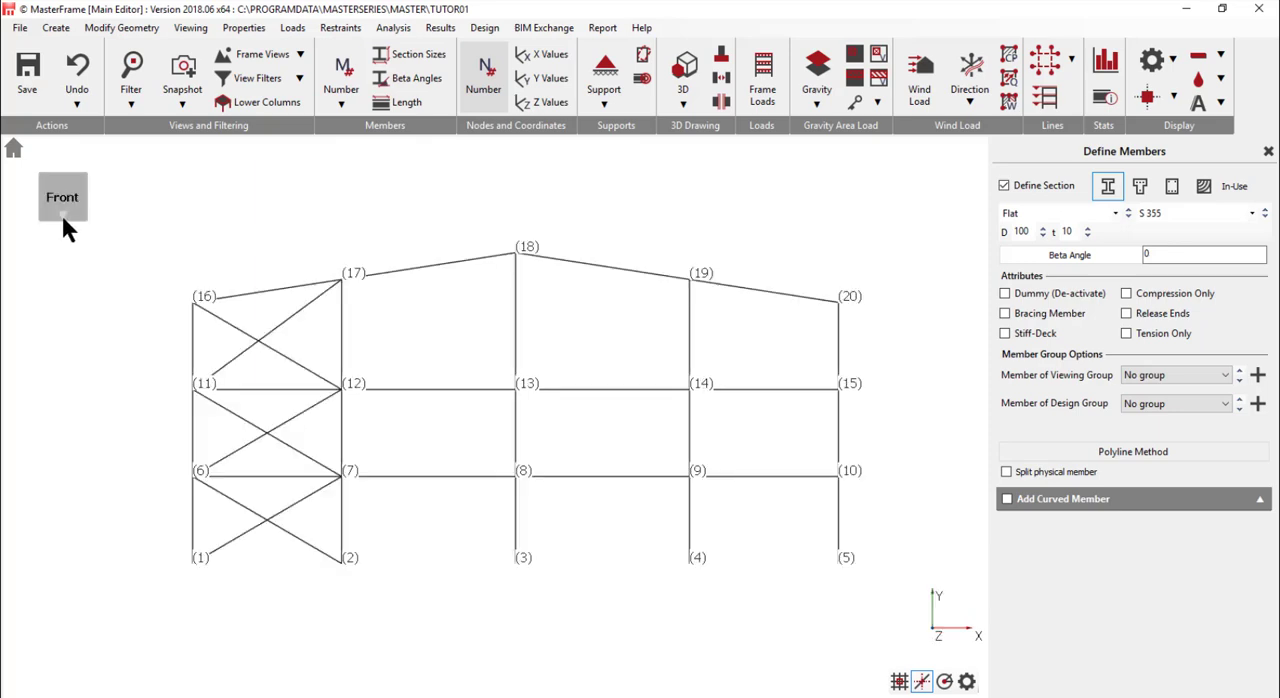
pyautogui.click(192, 301)
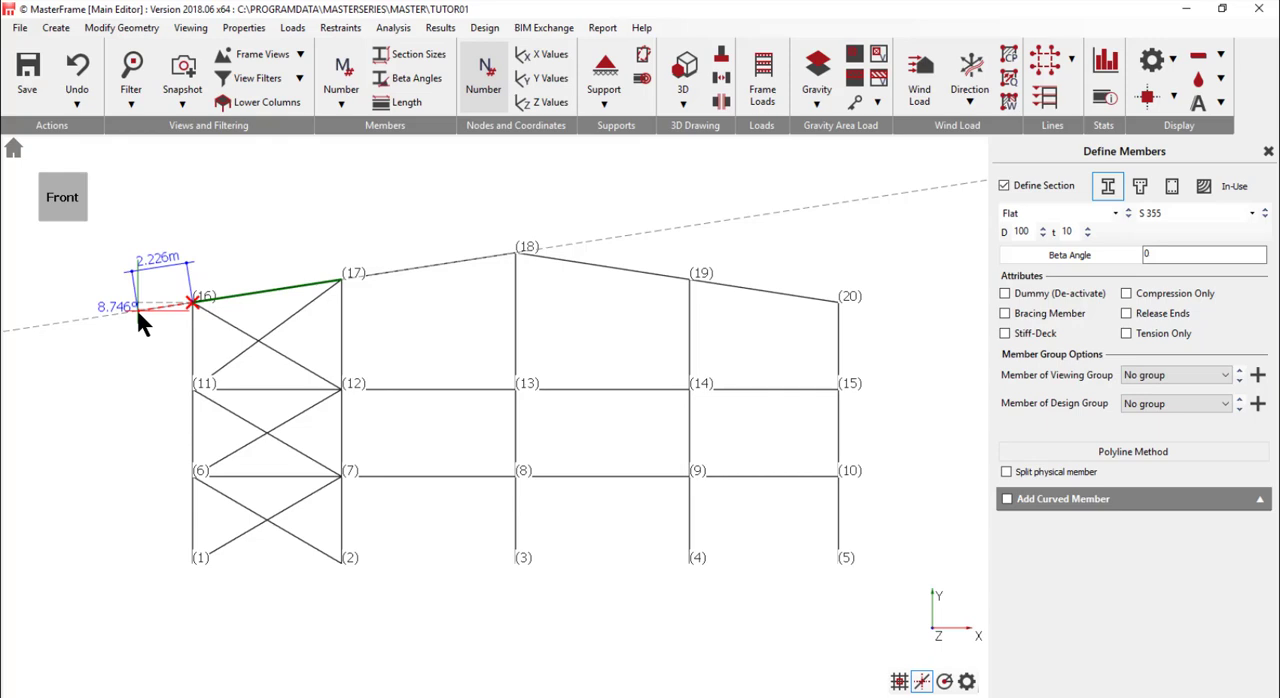
pyautogui.write('1.5')
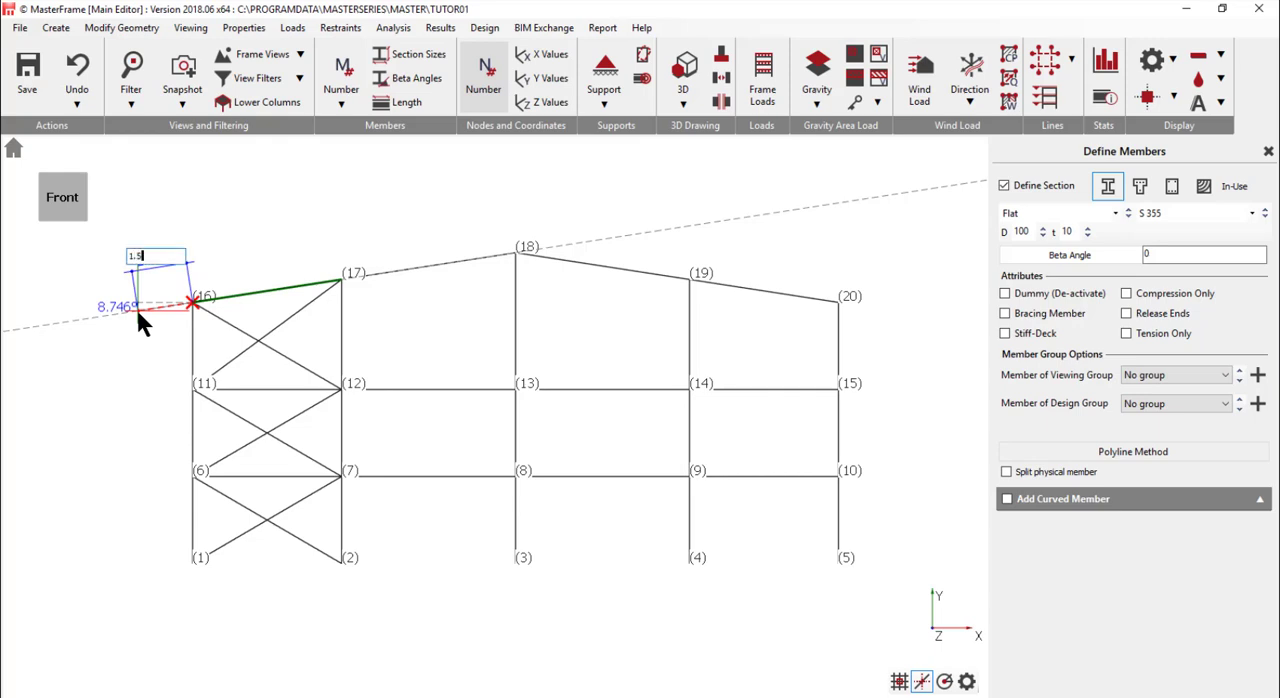
pyautogui.press('Return')
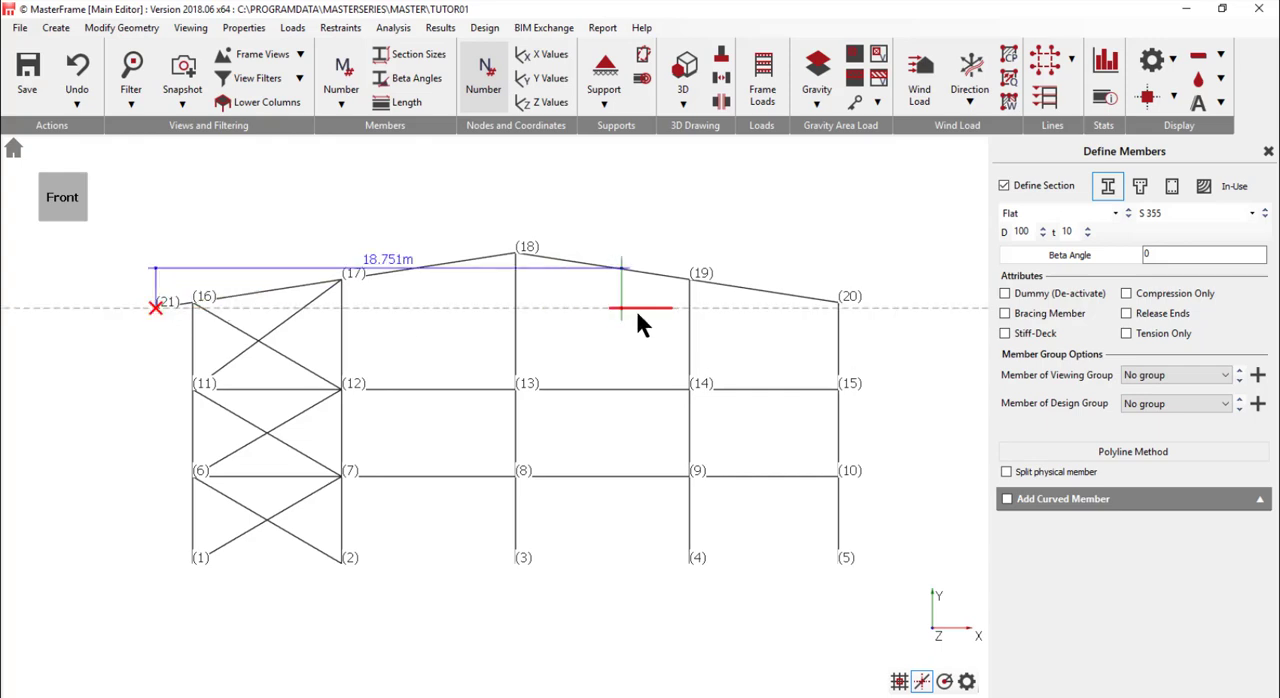
pyautogui.click(851, 309)
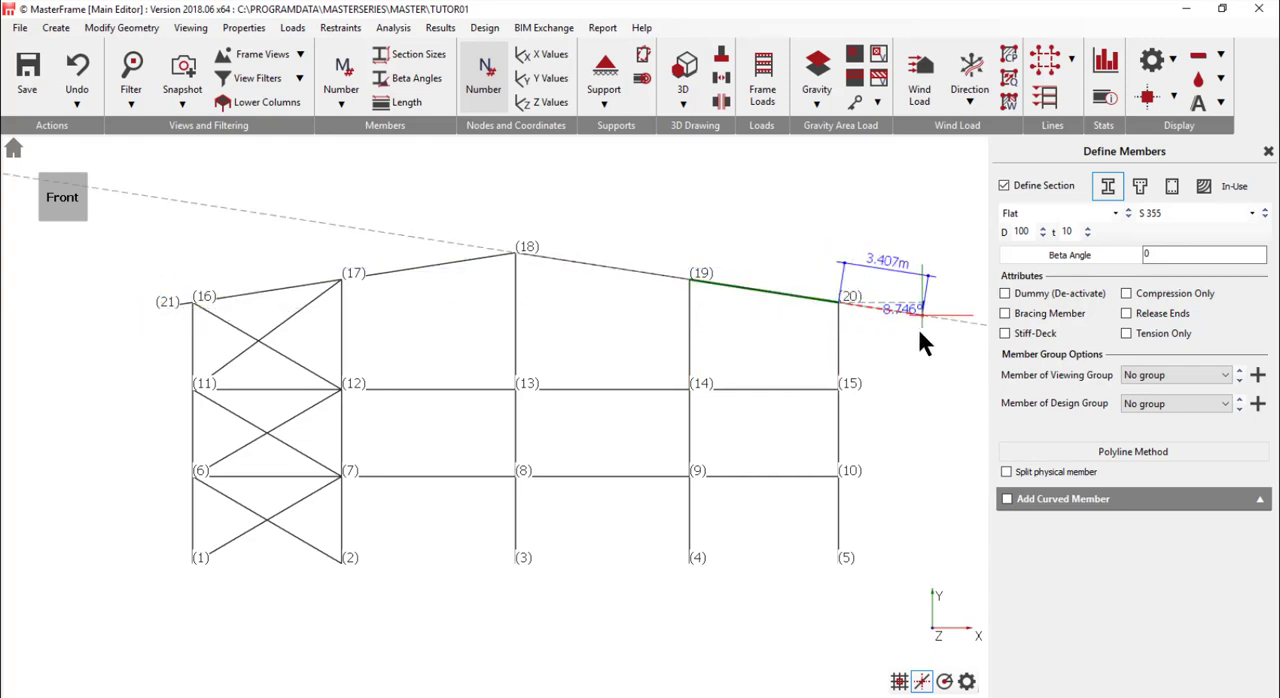
pyautogui.write('1.5')
pyautogui.press('Return')
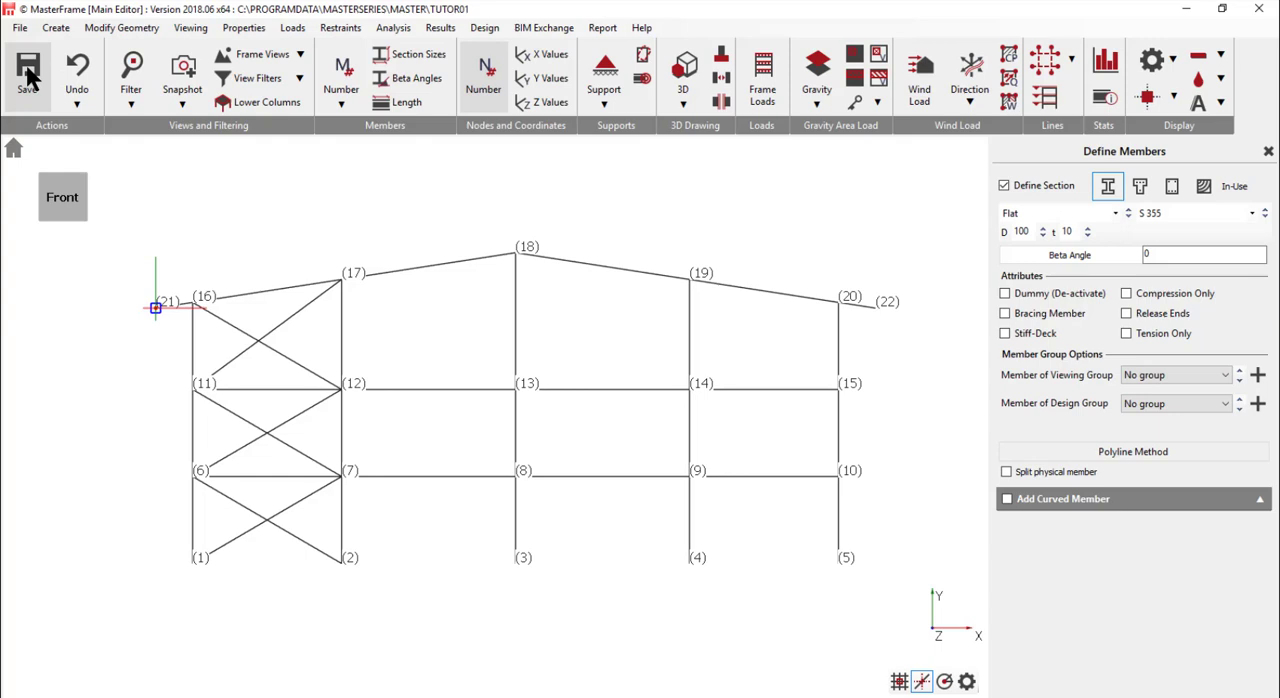
# - Hide the node numbers and open the section and material properties of the members
pyautogui.click(484, 72)
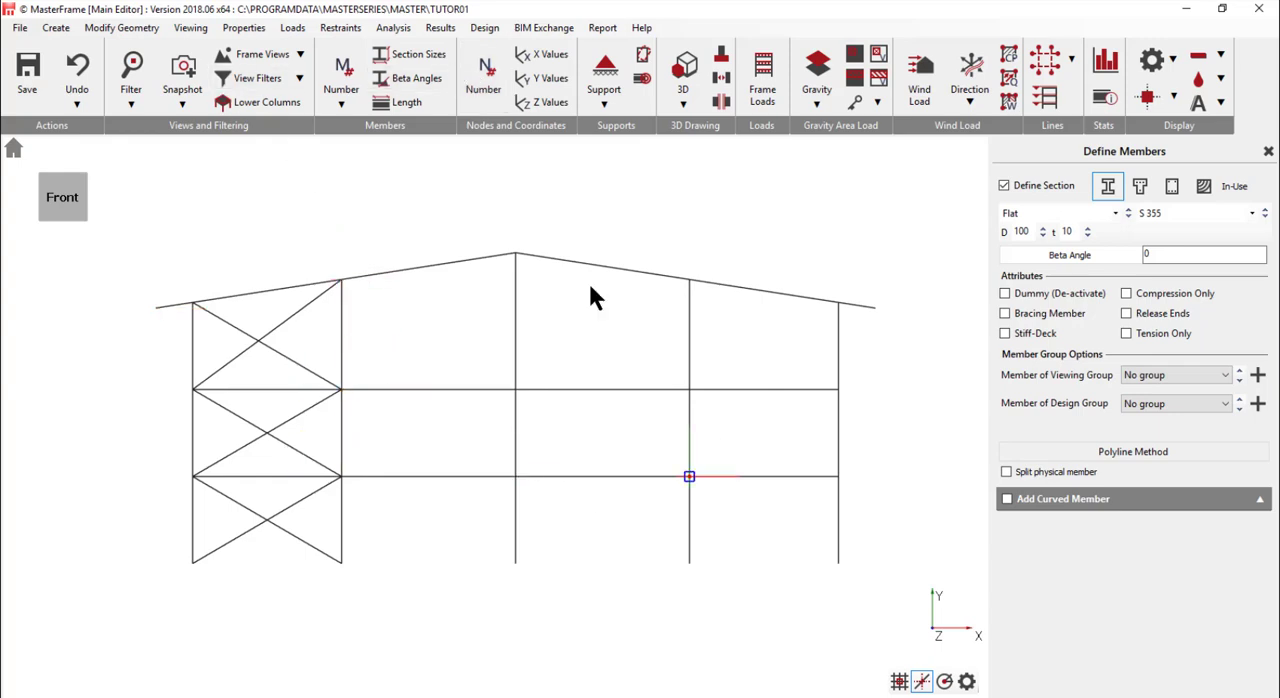
pyautogui.click(154, 309)
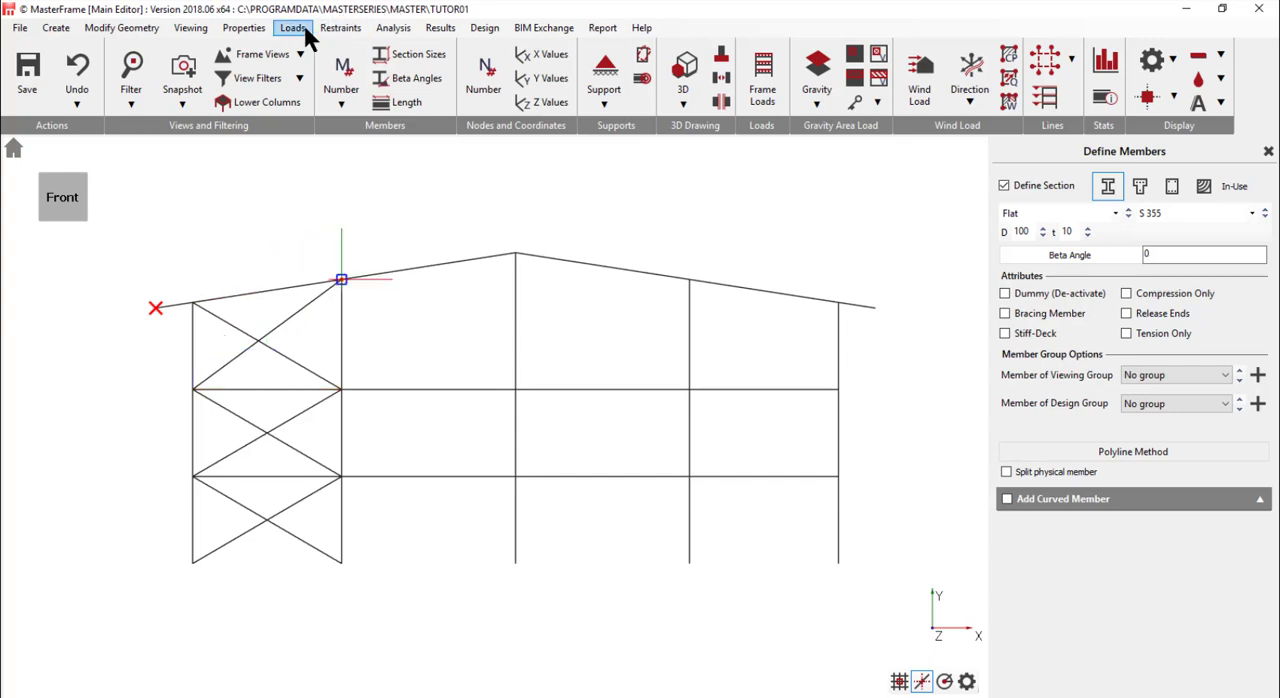
pyautogui.click(251, 34)
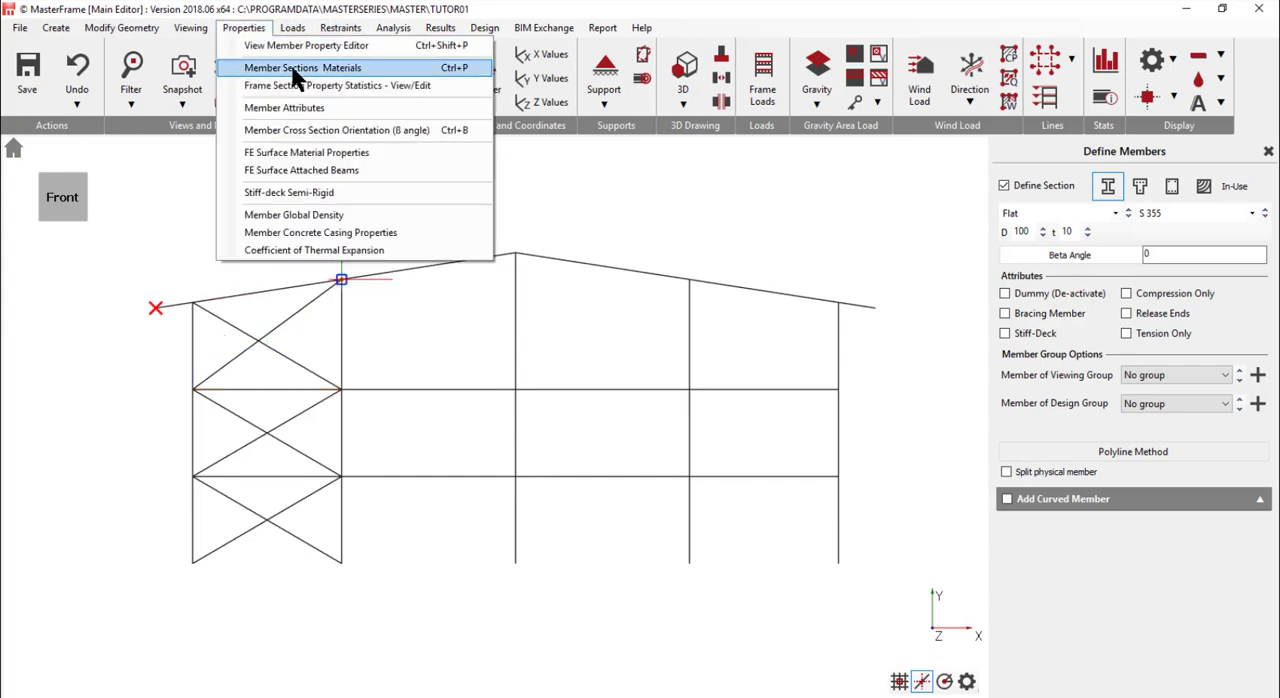
pyautogui.click(288, 67)
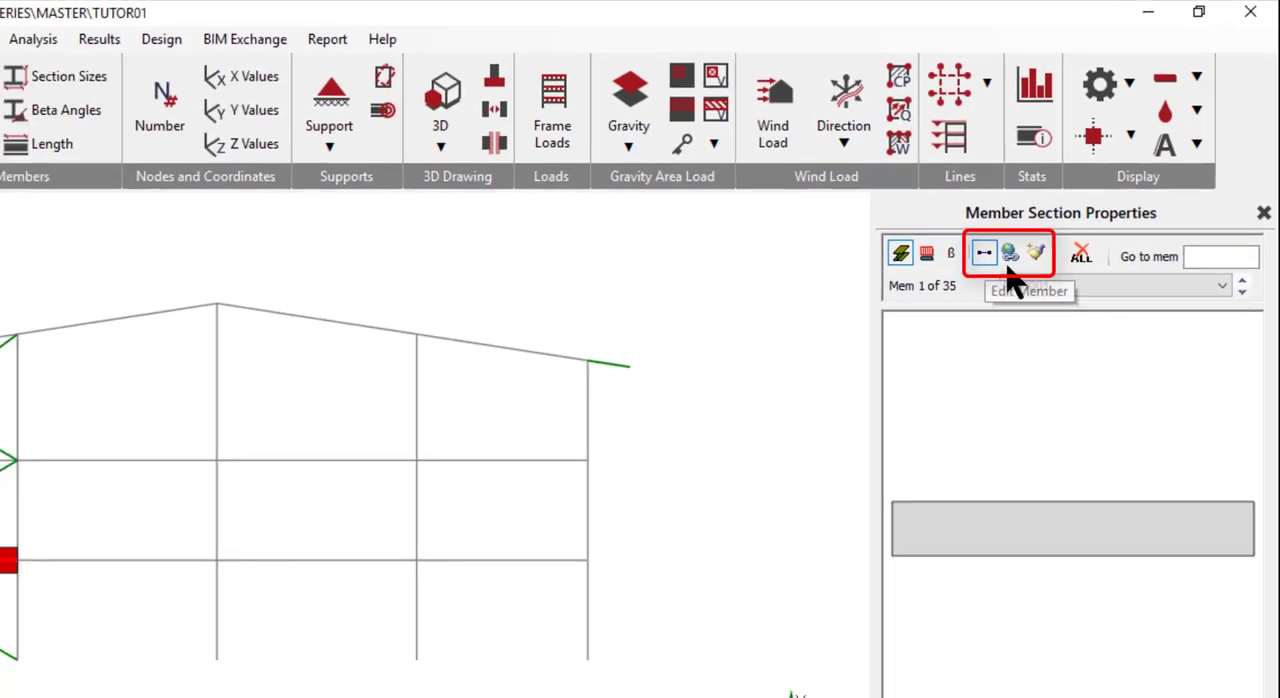
# - Explore the group editing and Edit and Paste modes on the flat bracing members, and return to editing single members
pyautogui.click(1047, 236)
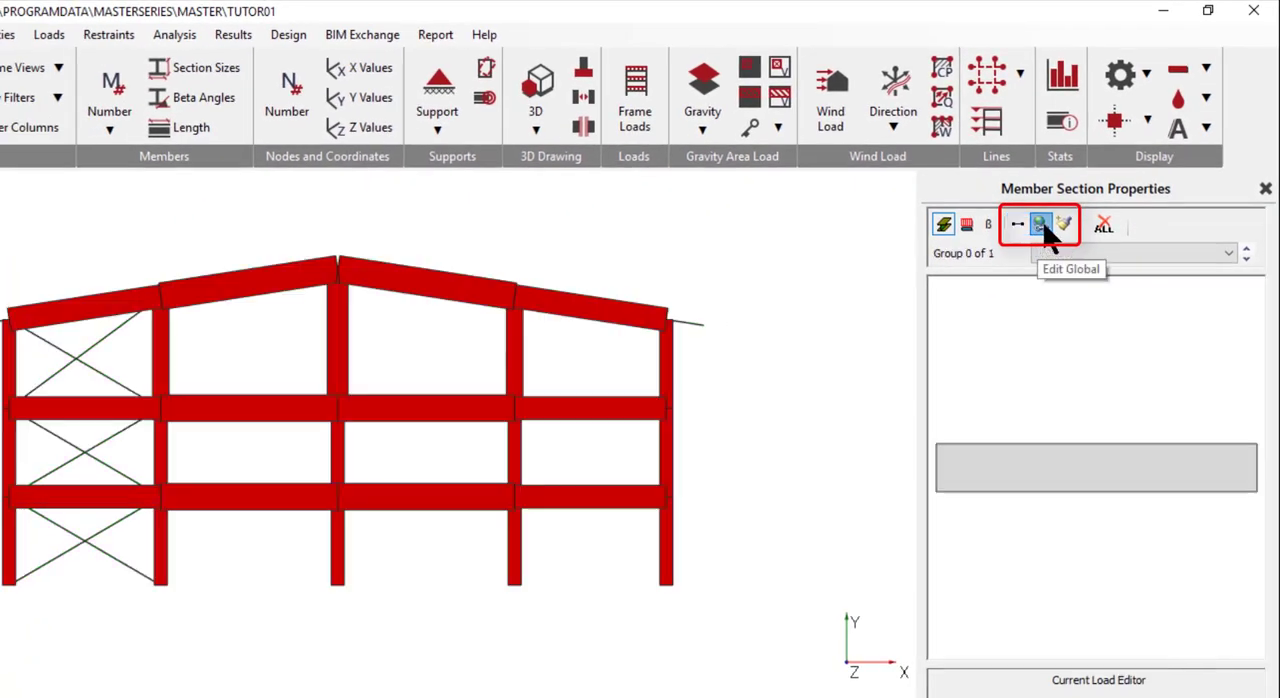
pyautogui.click(47, 468)
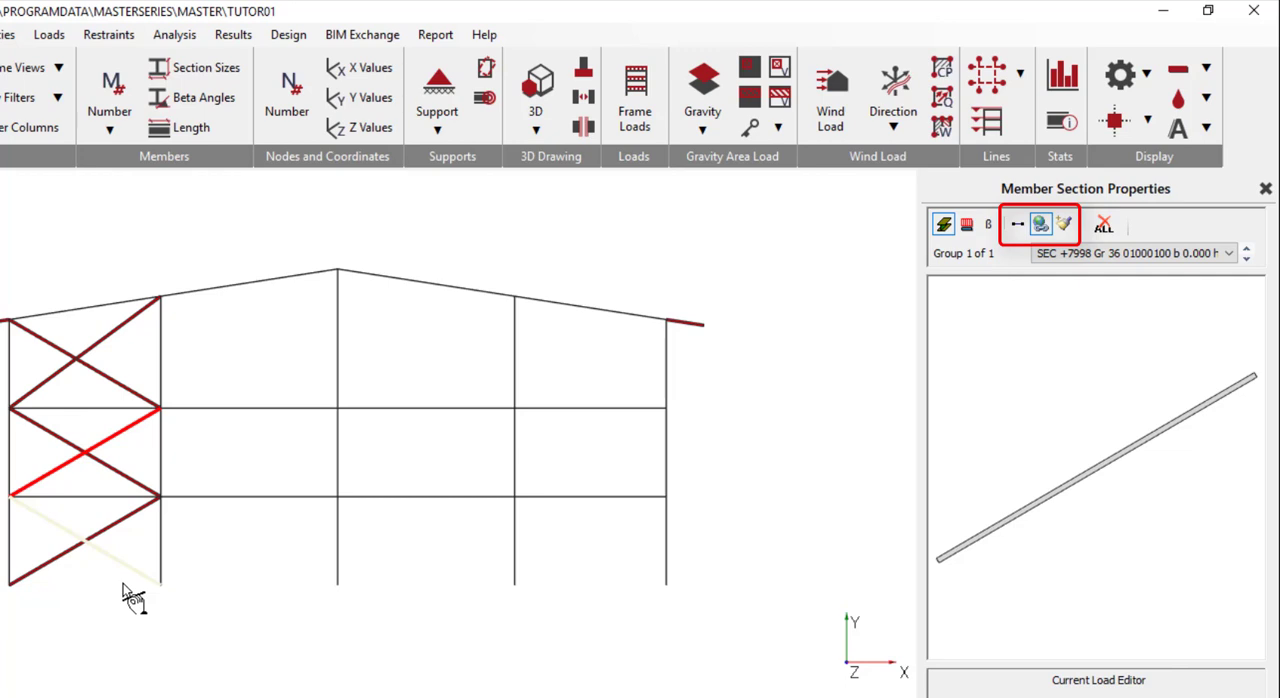
pyautogui.click(1064, 224)
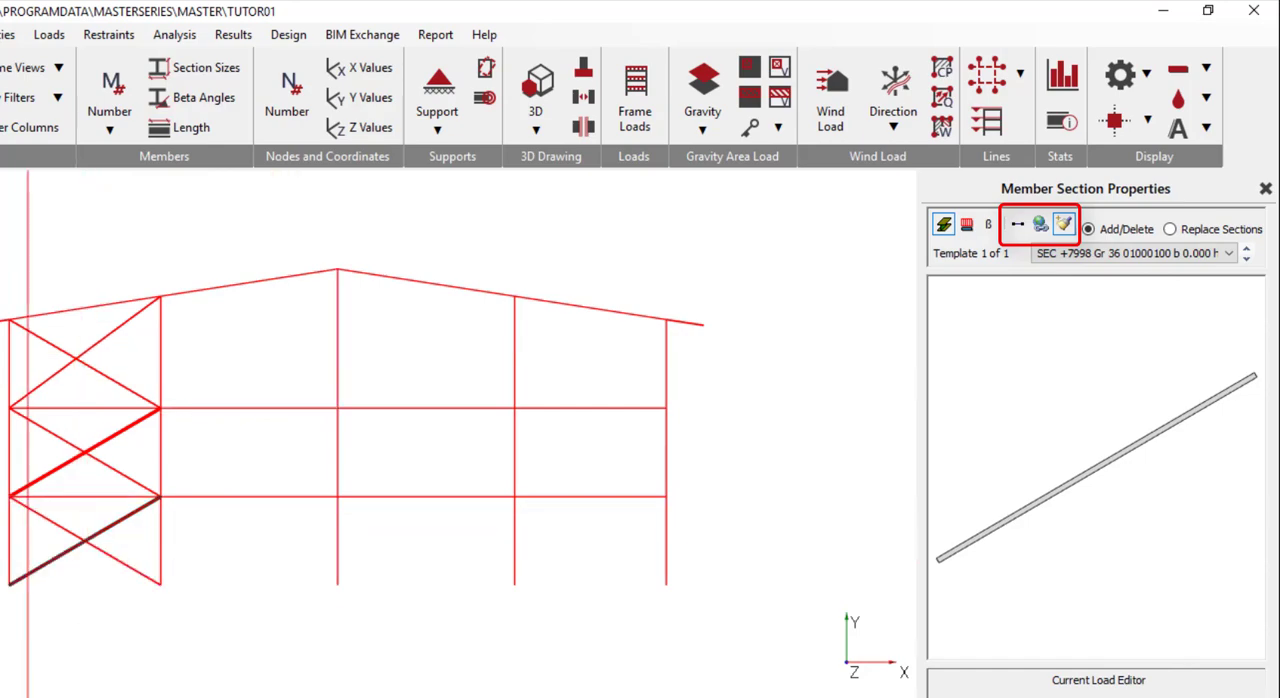
pyautogui.click(1017, 224)
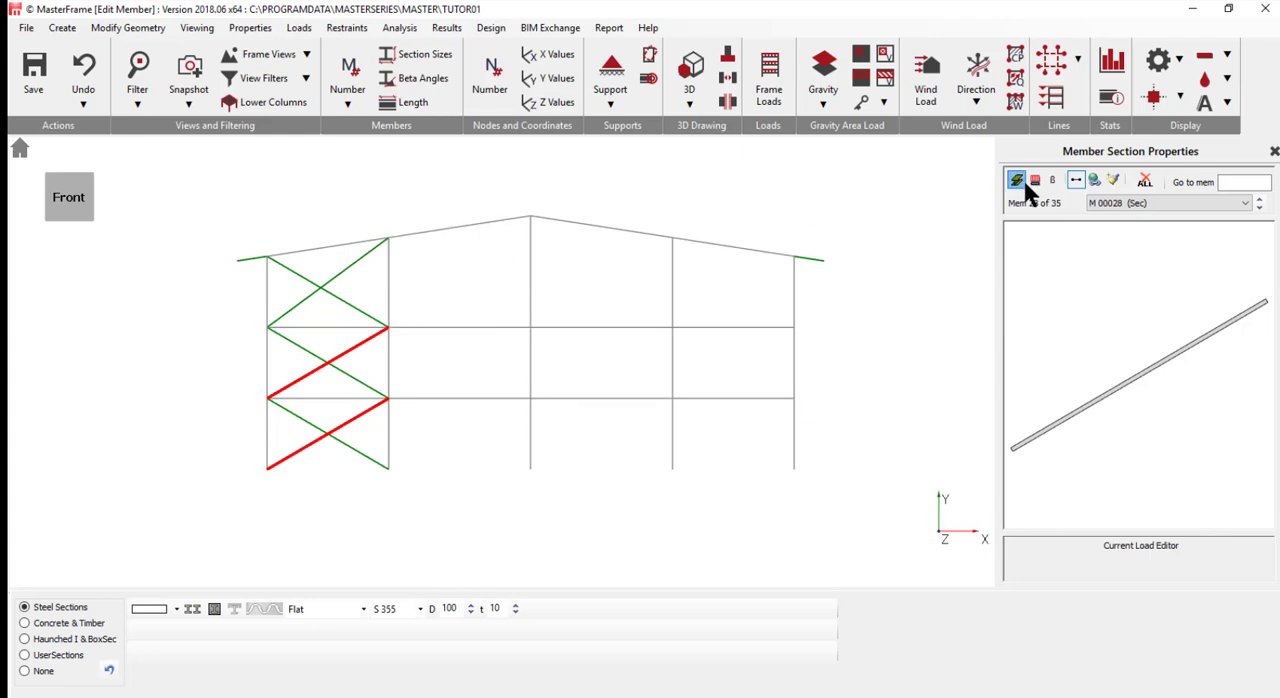
# - Display the member numbers and assign the steel section 457x152 UB 52 to beam M 1
pyautogui.click(348, 78)
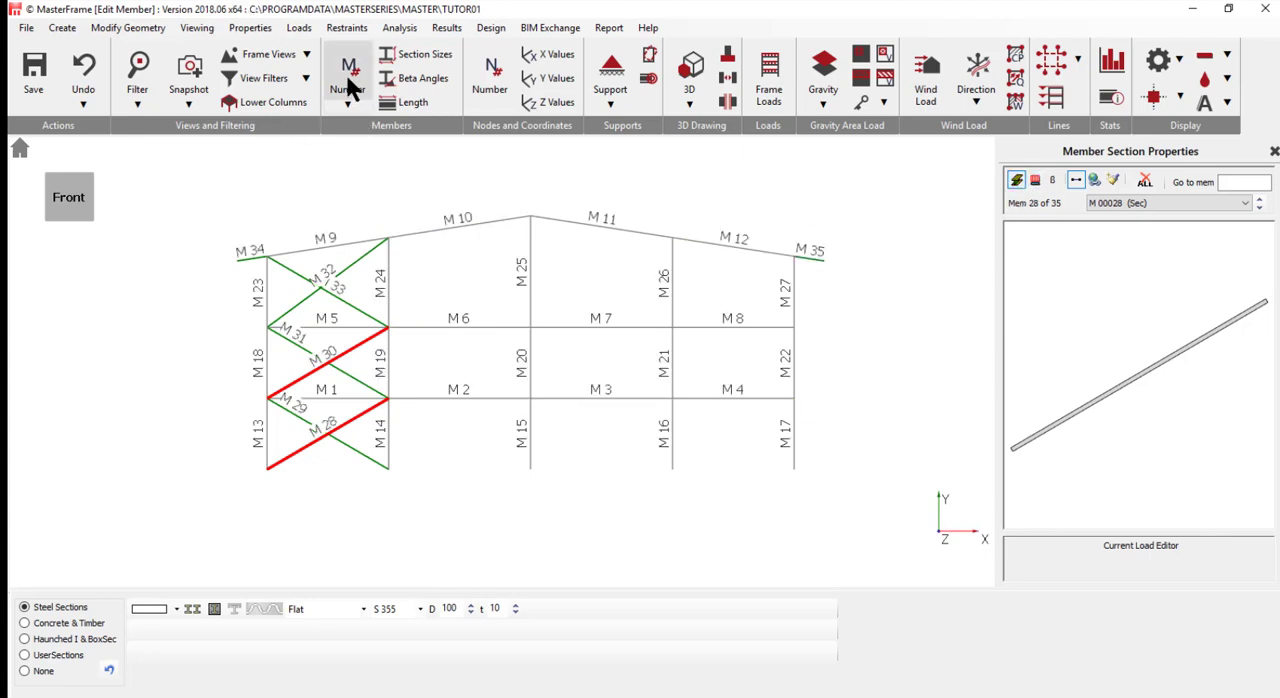
pyautogui.click(326, 399)
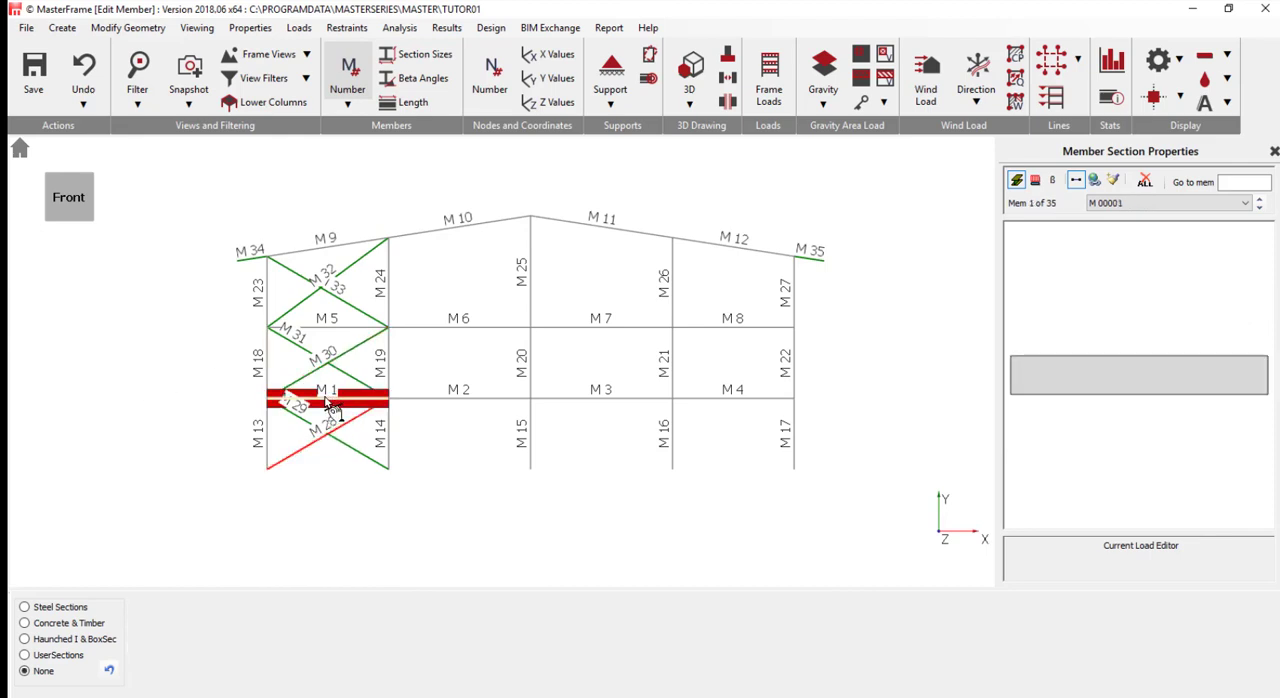
pyautogui.click(60, 609)
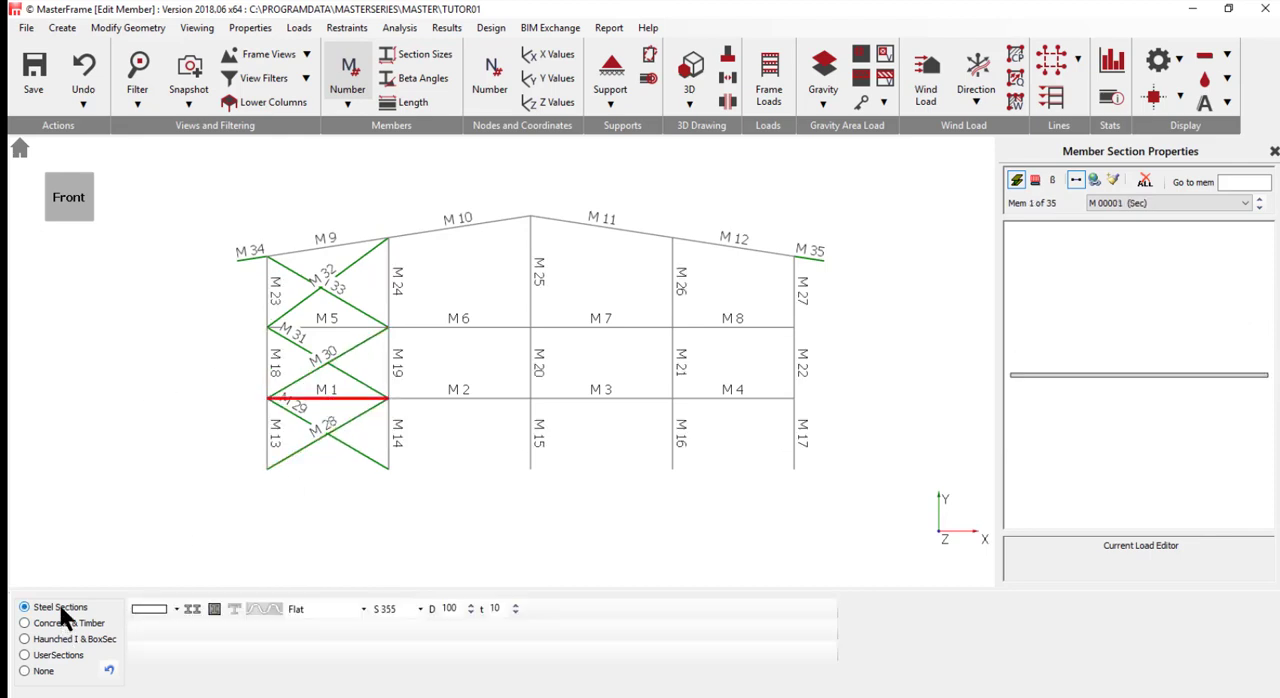
pyautogui.click(304, 607)
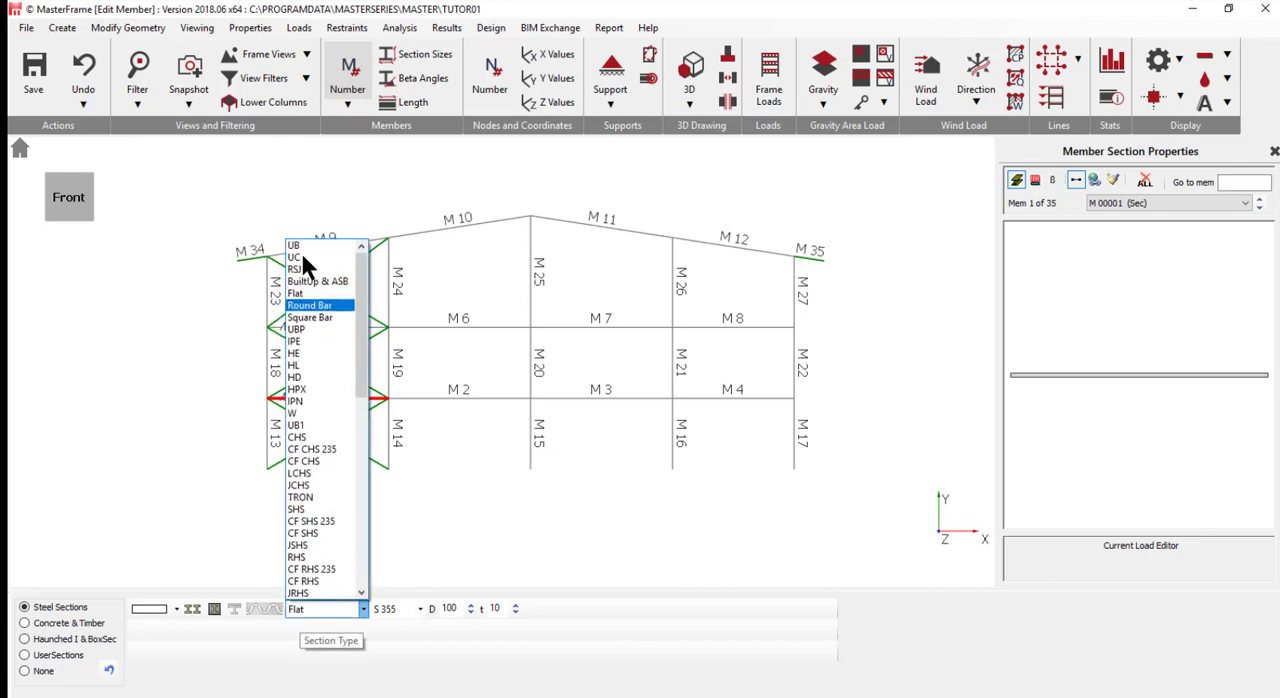
pyautogui.click(298, 245)
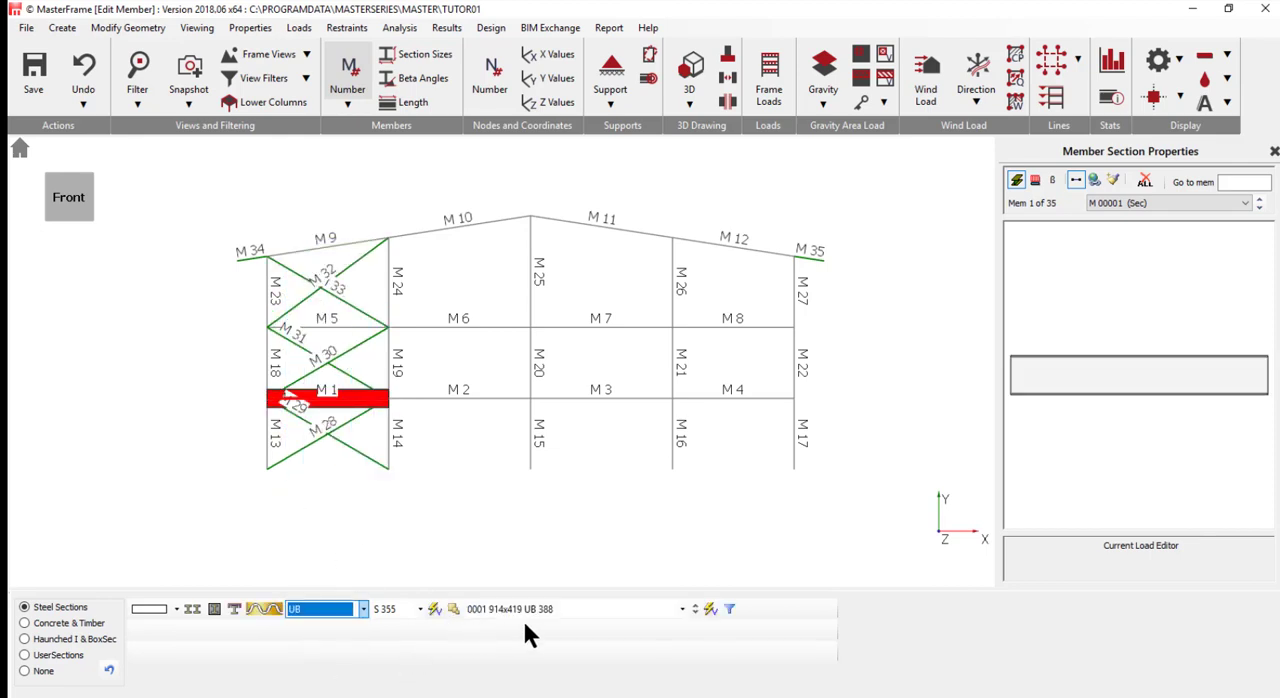
pyautogui.click(537, 606)
pyautogui.scroll(-9, 547, 544)
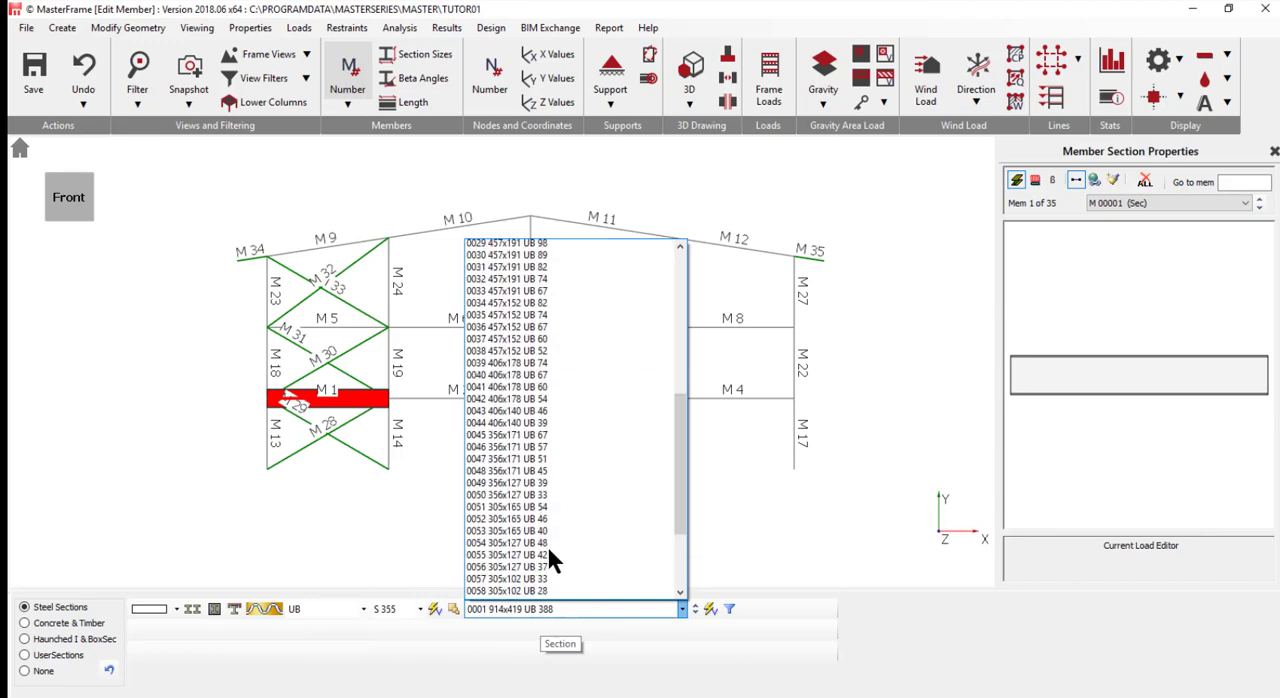
pyautogui.scroll(-1, 548, 556)
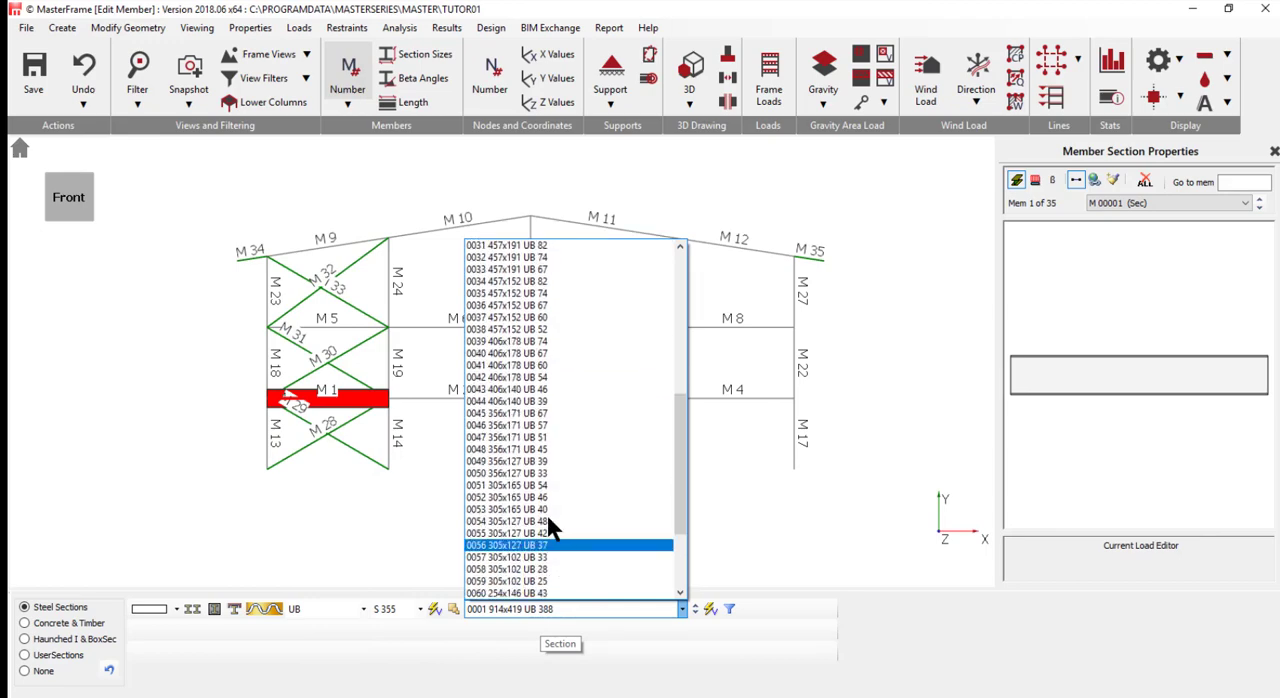
pyautogui.click(562, 338)
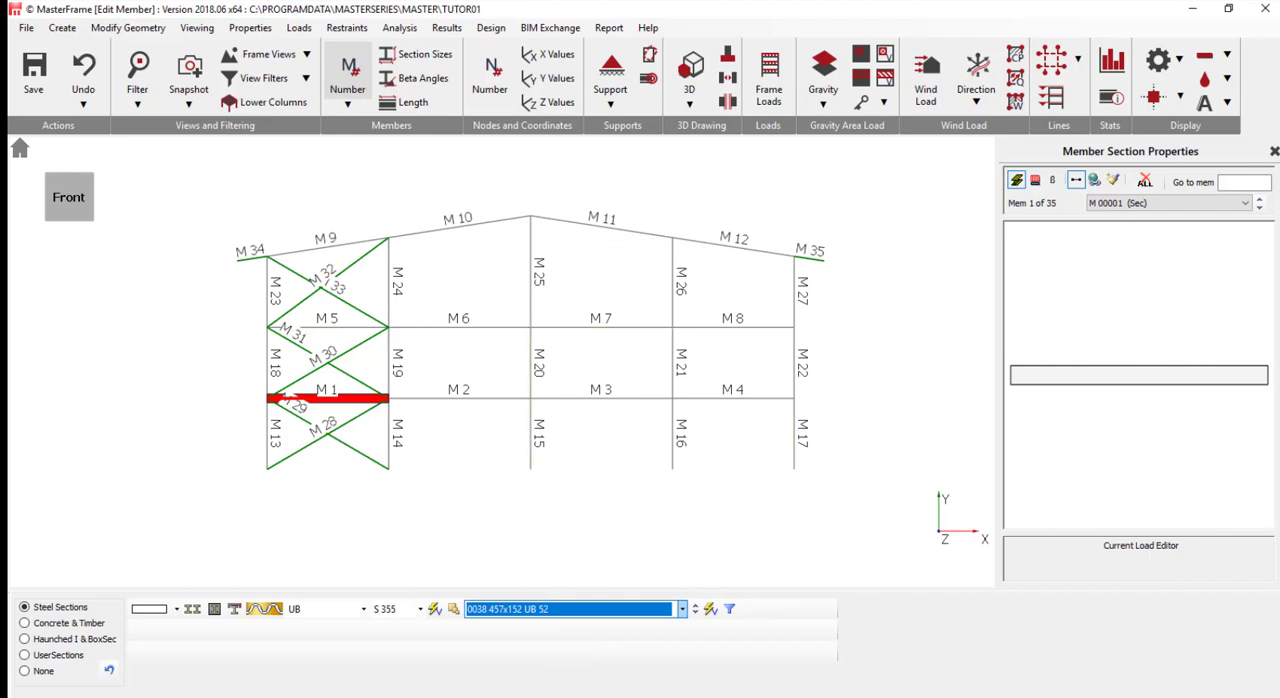
# - Copy the 457x152 UB 52 section from M 1 to the remaining floor beams M 2 to M 8 with Edit and Paste
pyautogui.scroll(1, 452, 568)
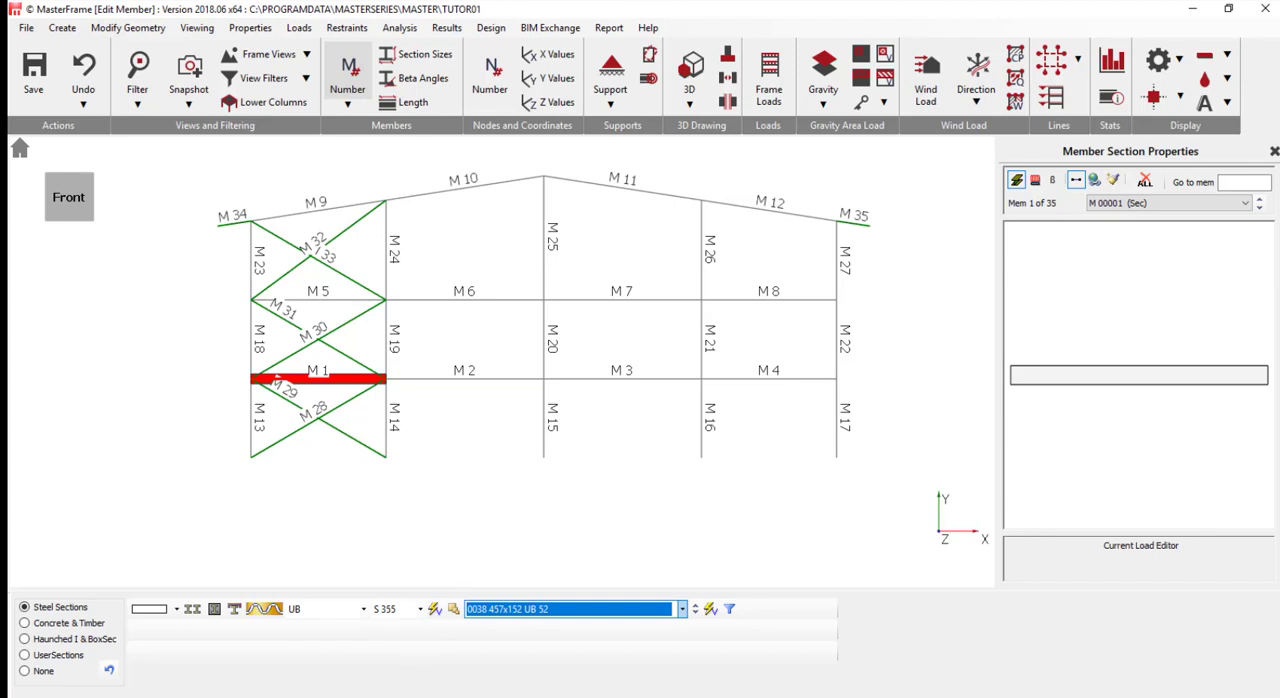
pyautogui.click(1116, 180)
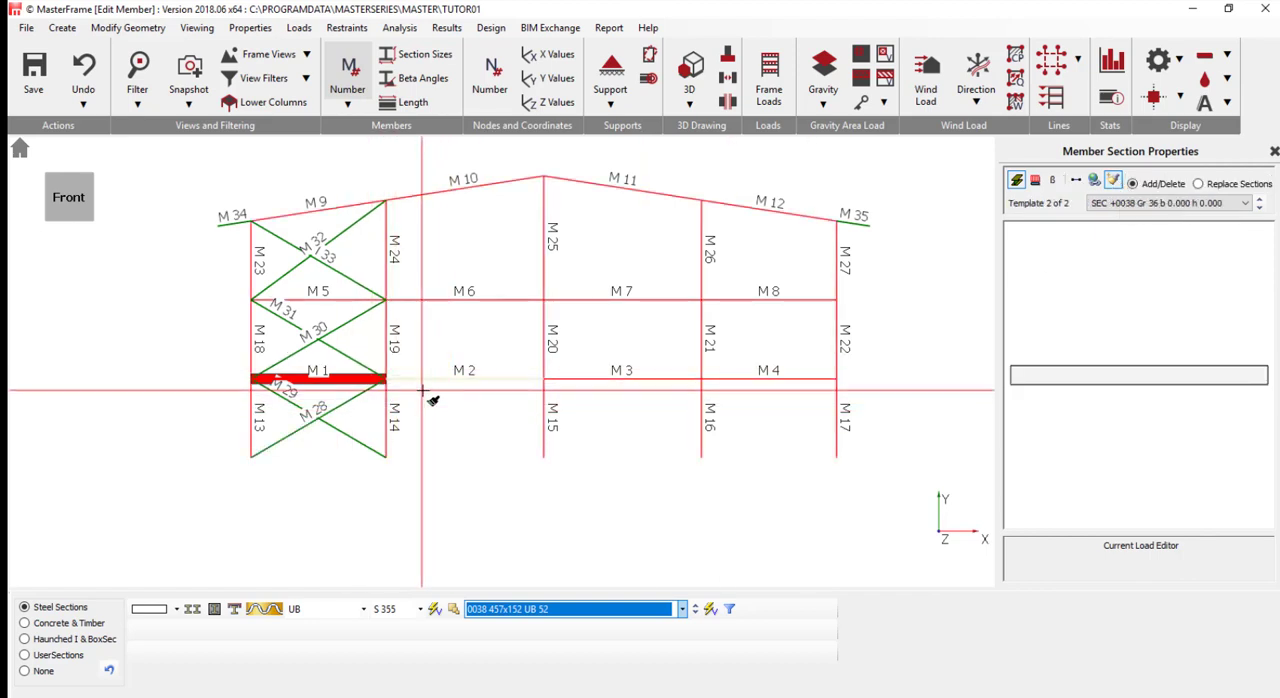
pyautogui.moveTo(422, 390)
pyautogui.mouseDown()
pyautogui.moveTo(734, 362)
pyautogui.moveTo(812, 372)
pyautogui.mouseUp()
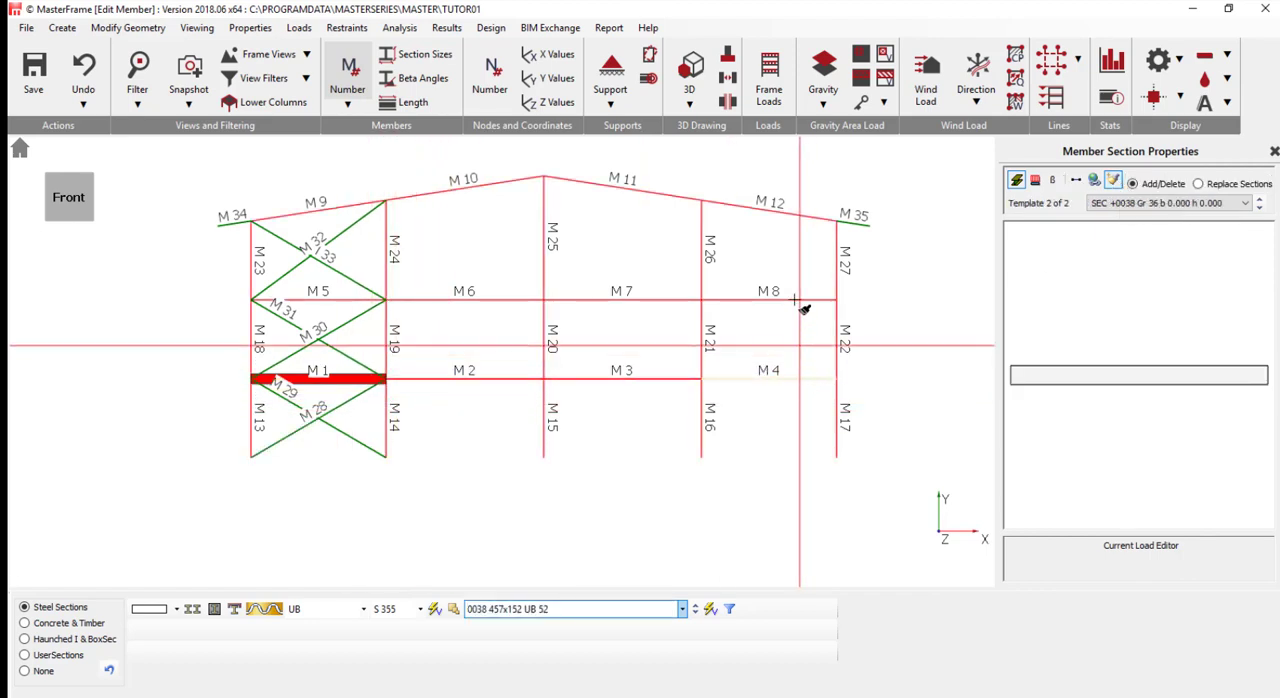
pyautogui.moveTo(812, 286); pyautogui.dragTo(286, 308)
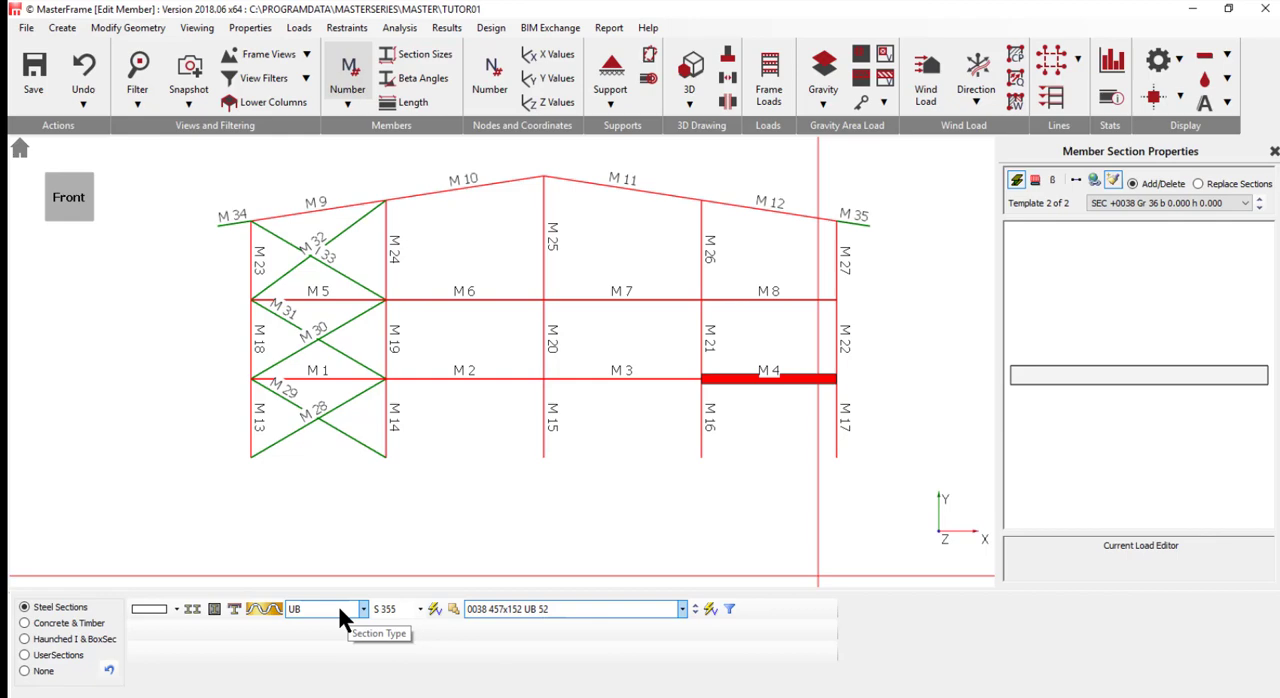
# - Assign 406x140 UB 39 to roof members M 9 to M 12 and overhangs M 34 and M 35, replacing the sections already defined
pyautogui.click(590, 607)
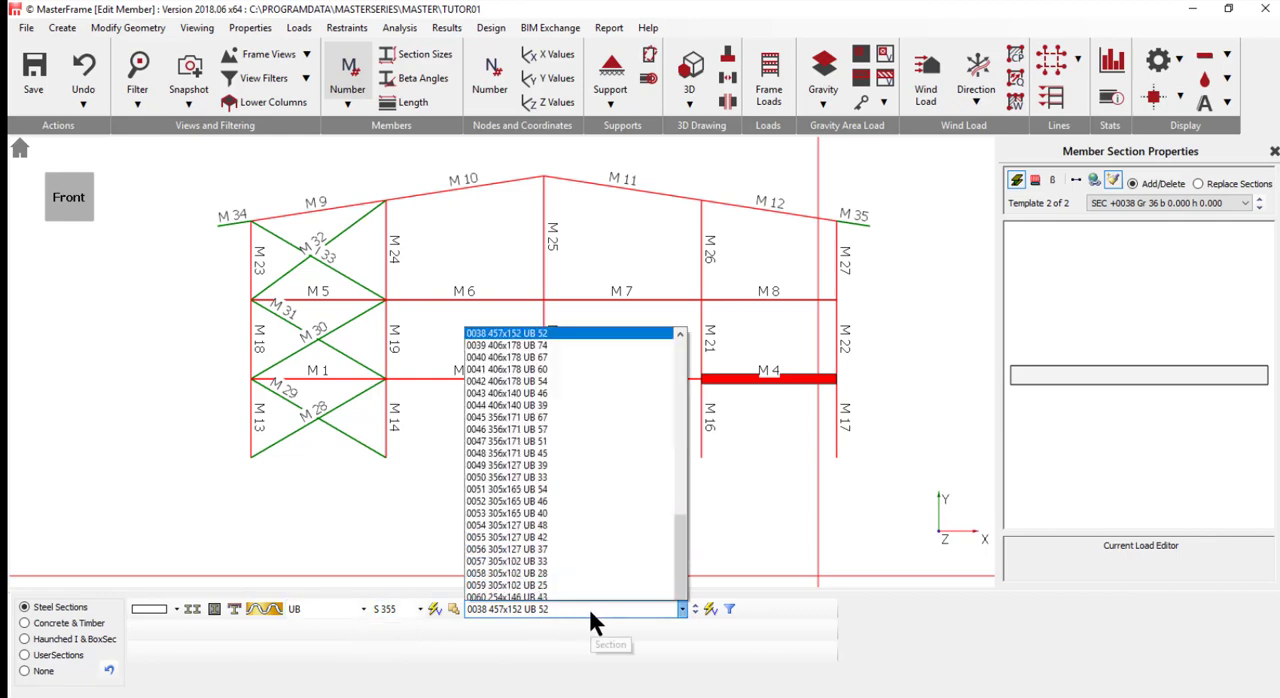
pyautogui.scroll(2, 511, 324)
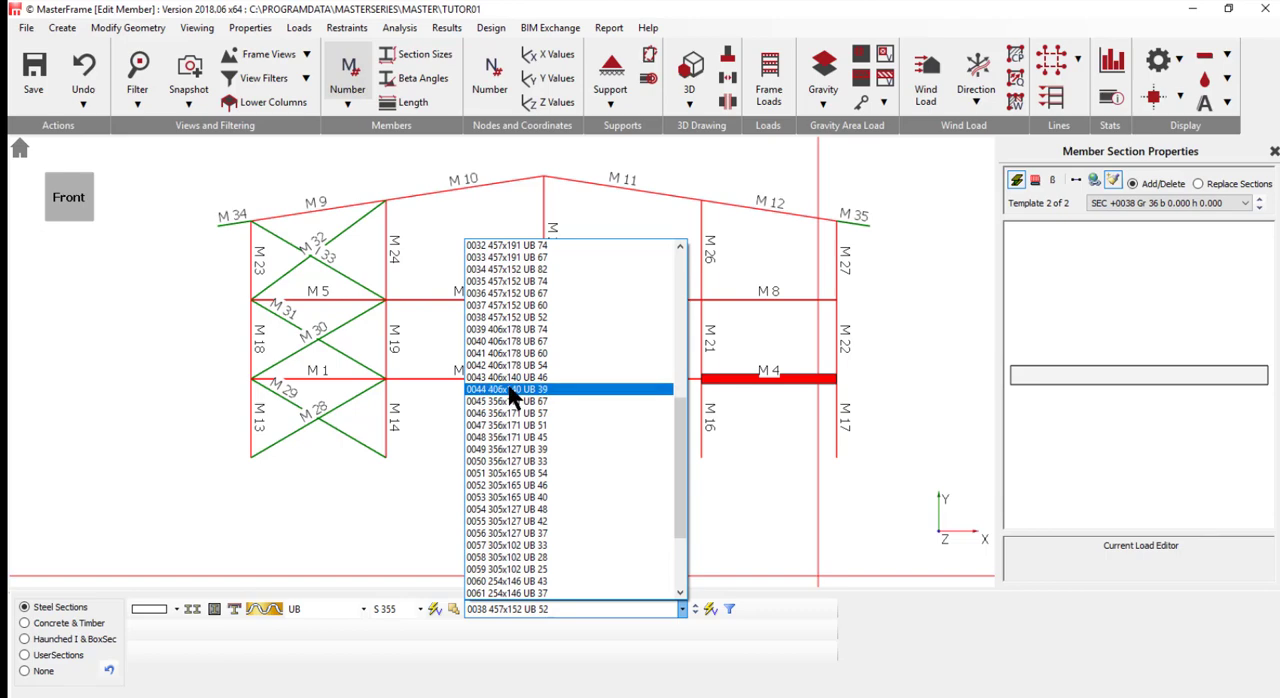
pyautogui.click(512, 389)
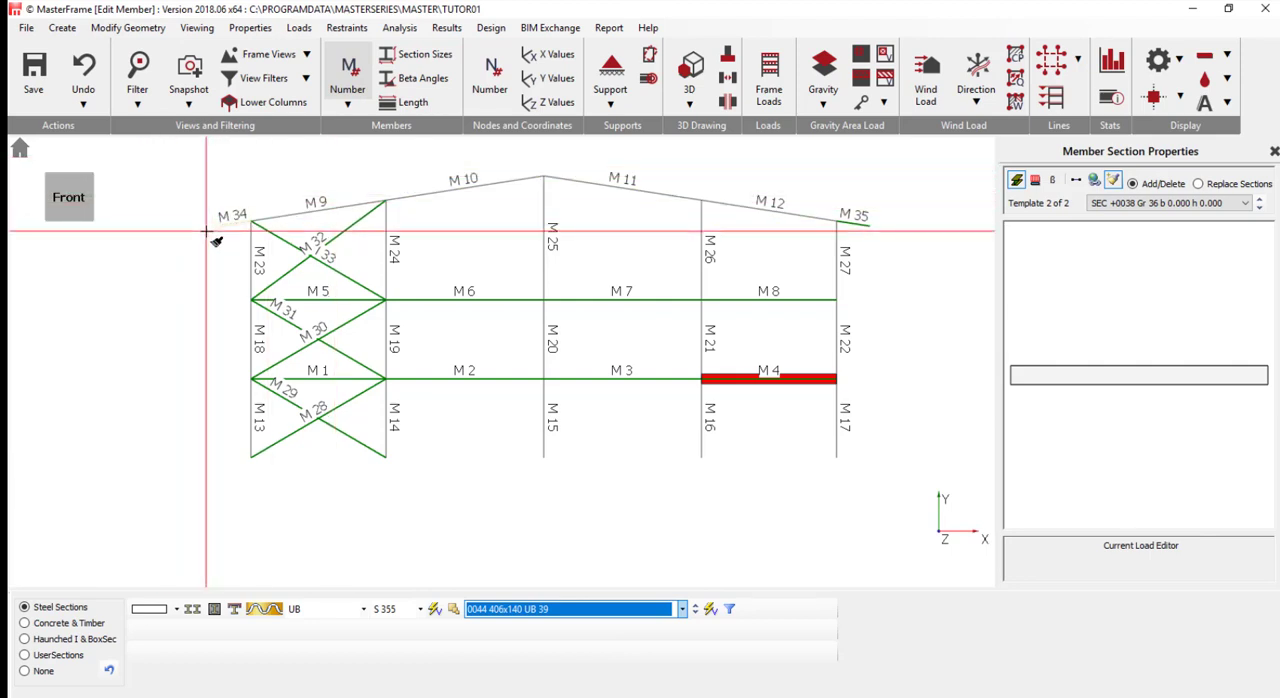
pyautogui.moveTo(206, 232); pyautogui.dragTo(915, 149)
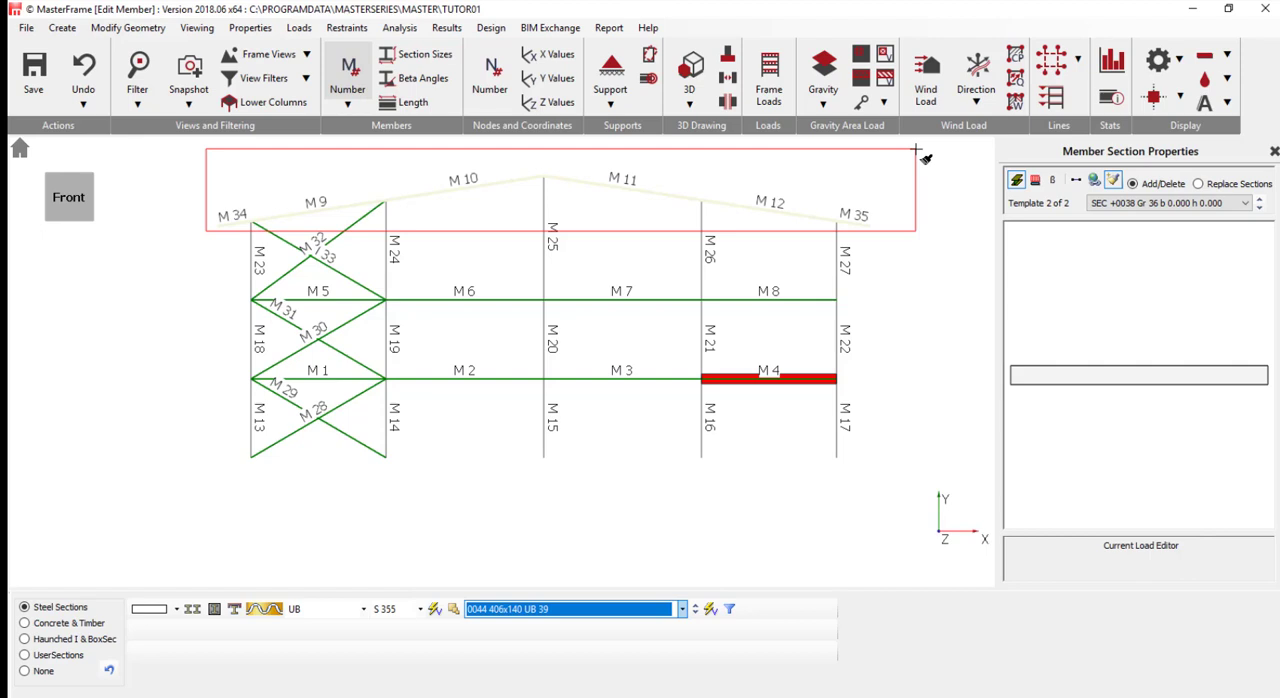
pyautogui.moveTo(915, 149); pyautogui.dragTo(915, 149)
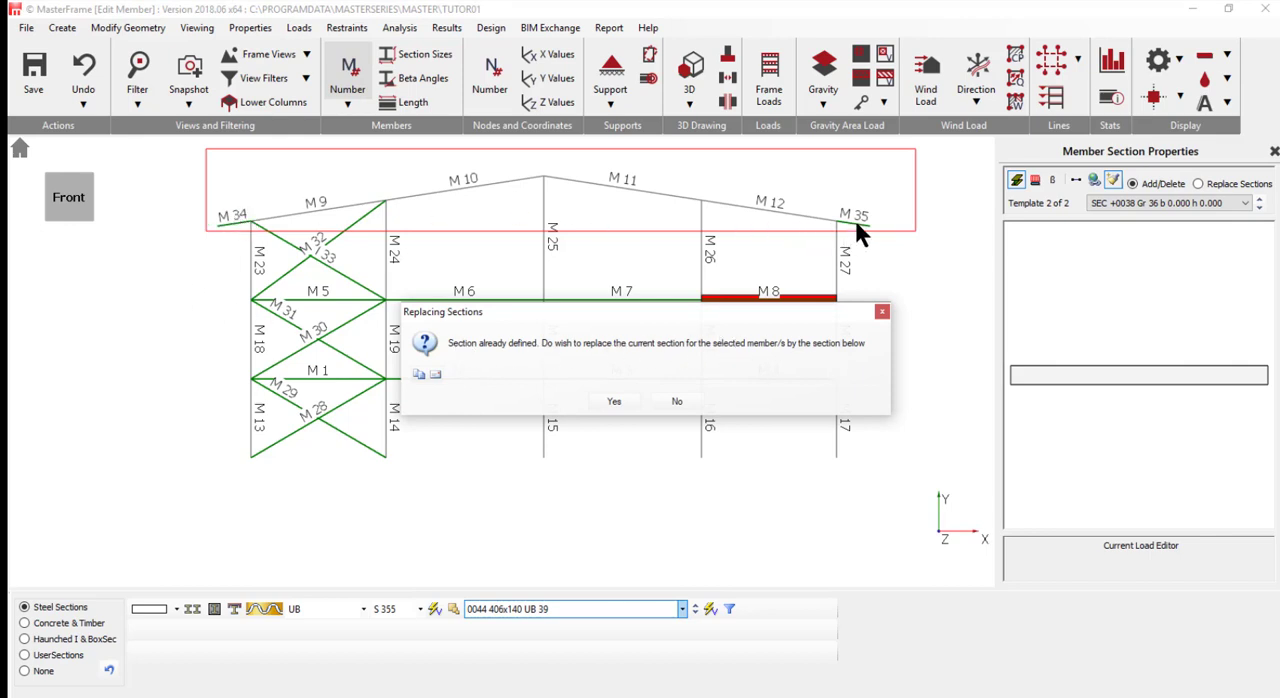
pyautogui.click(614, 401)
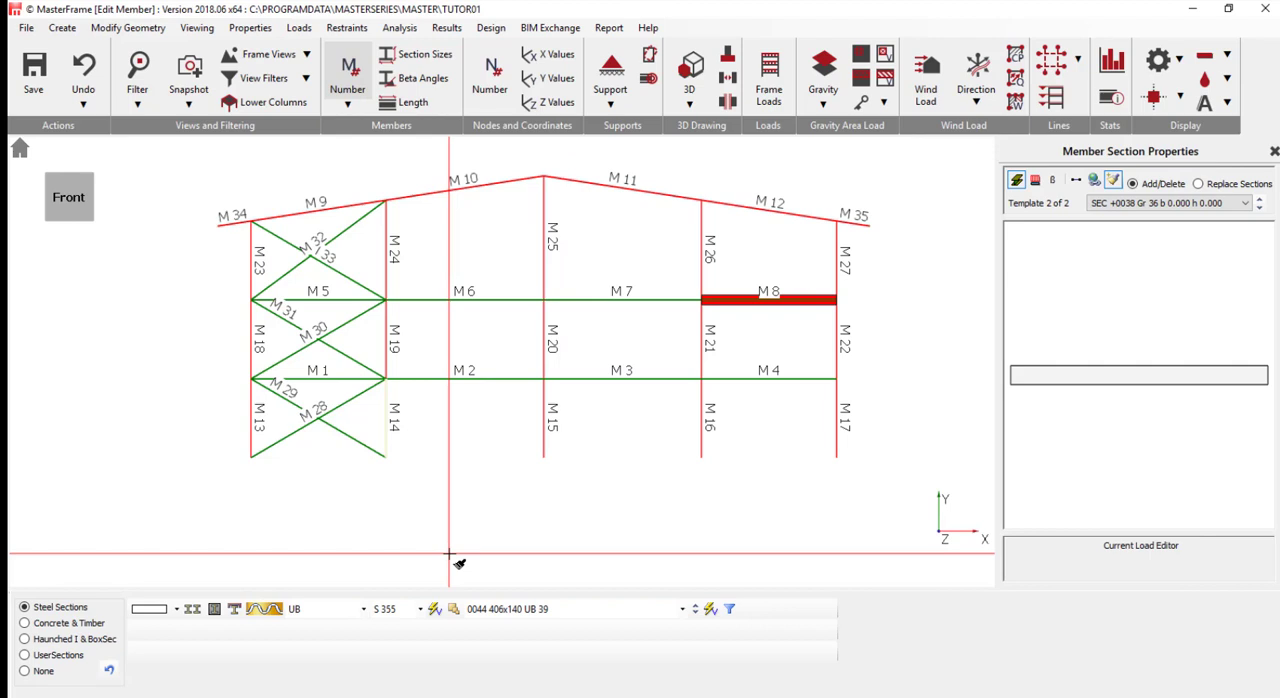
# - Assign the UC section 152x152 UC 30 to the outer columns on both sides of the frame, over all three storeys
pyautogui.click(315, 608)
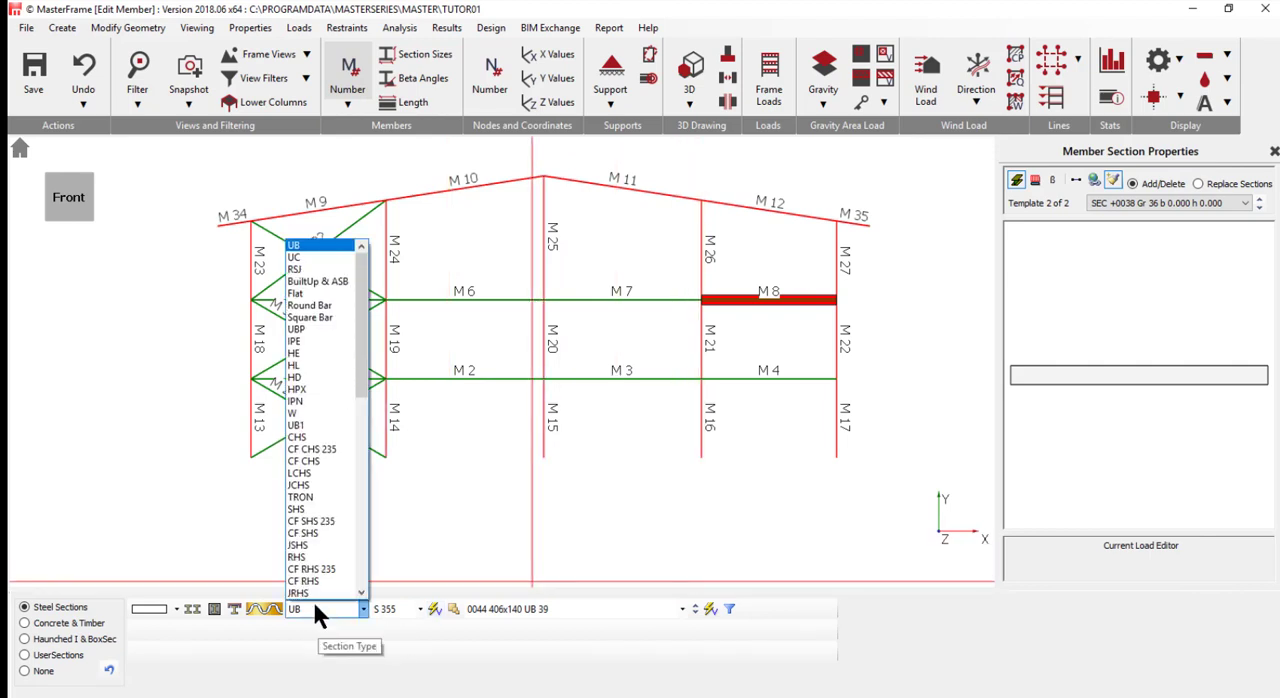
pyautogui.click(297, 258)
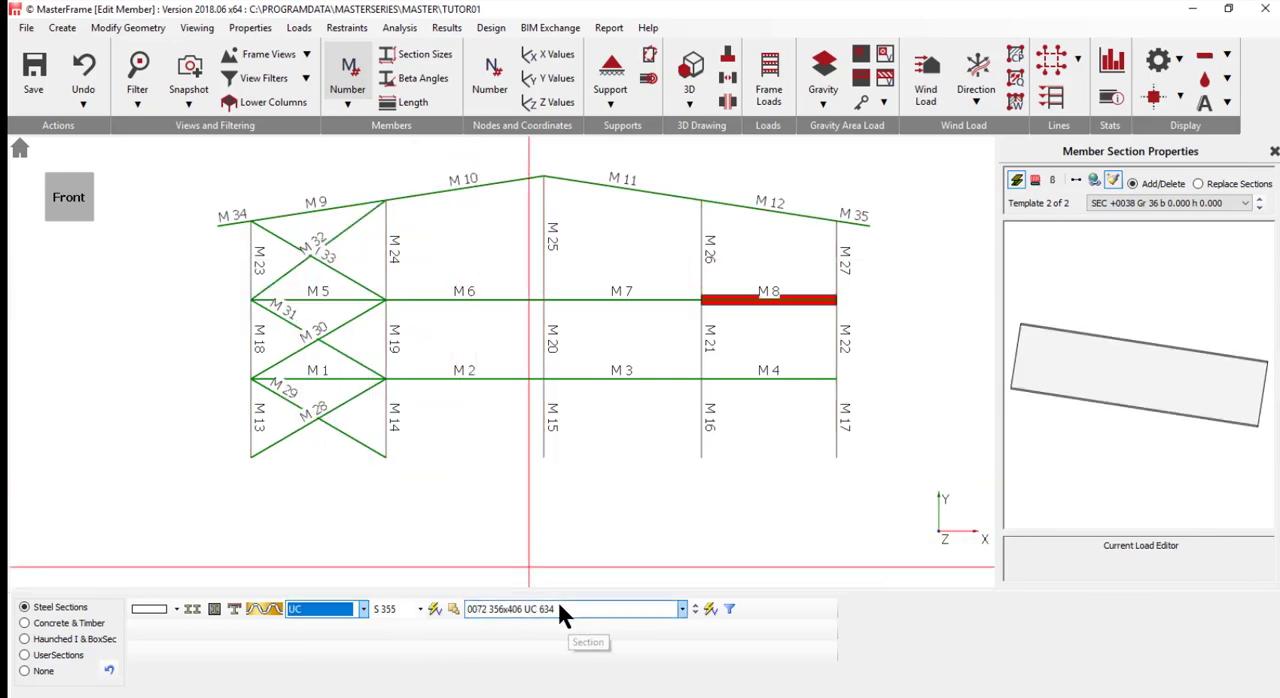
pyautogui.click(557, 606)
pyautogui.scroll(-2, 592, 563)
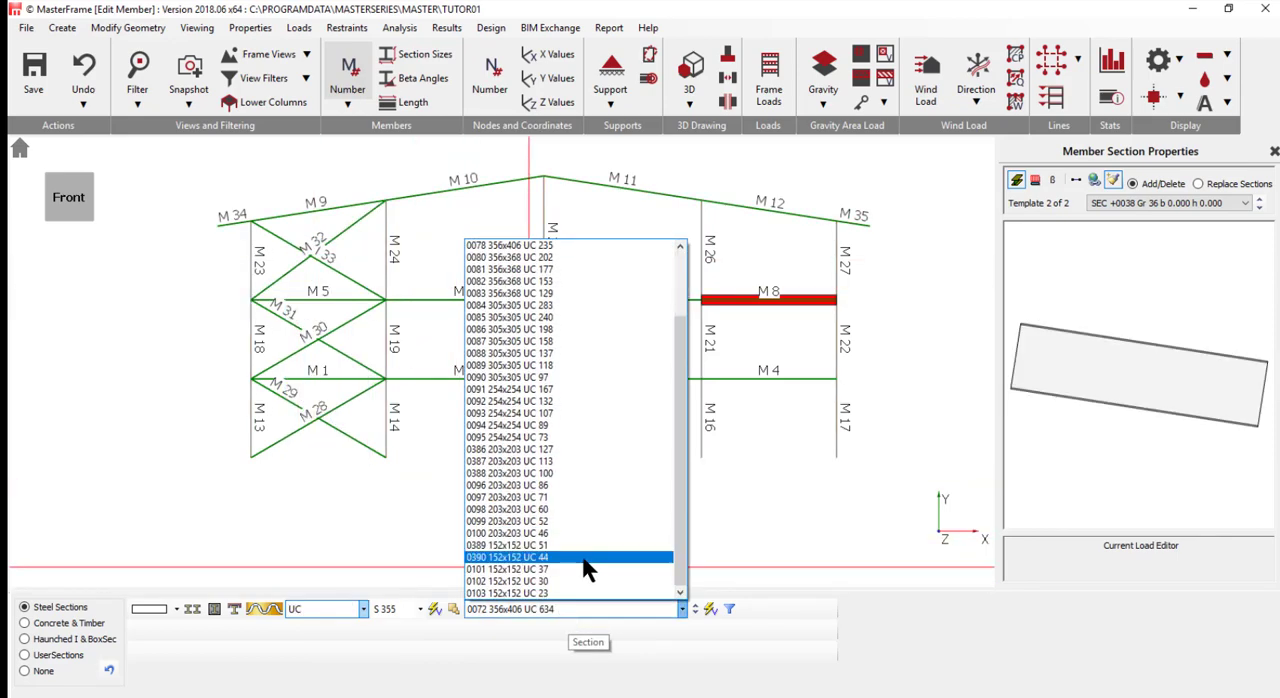
pyautogui.click(520, 582)
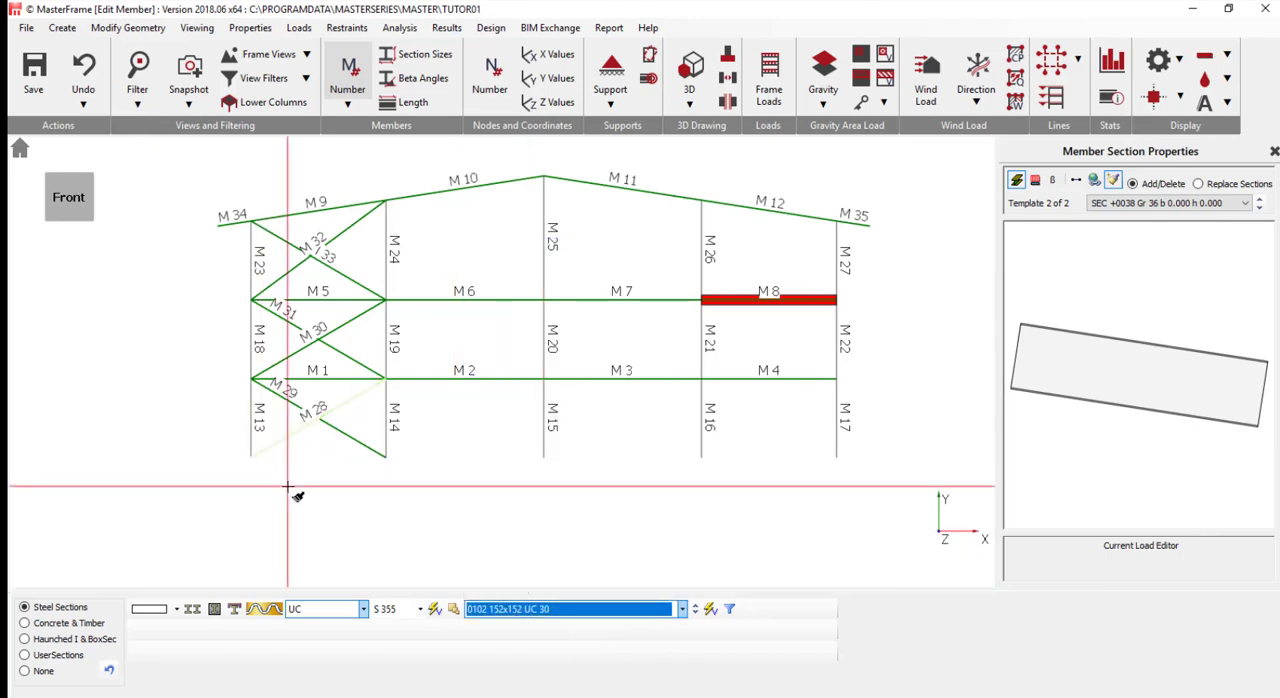
pyautogui.moveTo(220, 478); pyautogui.dragTo(262, 229)
pyautogui.moveTo(824, 493); pyautogui.dragTo(850, 234)
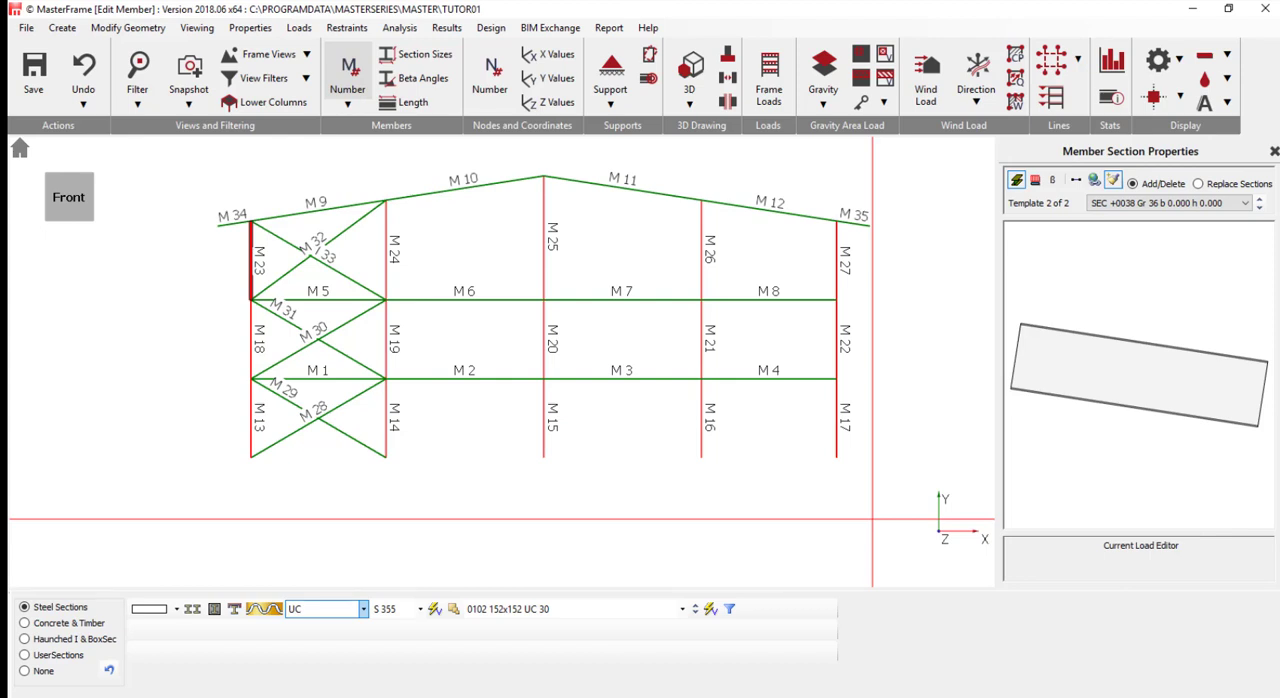
# - Assign the section 152x152 UC 37 to the three internal column lines over their full height
pyautogui.click(533, 608)
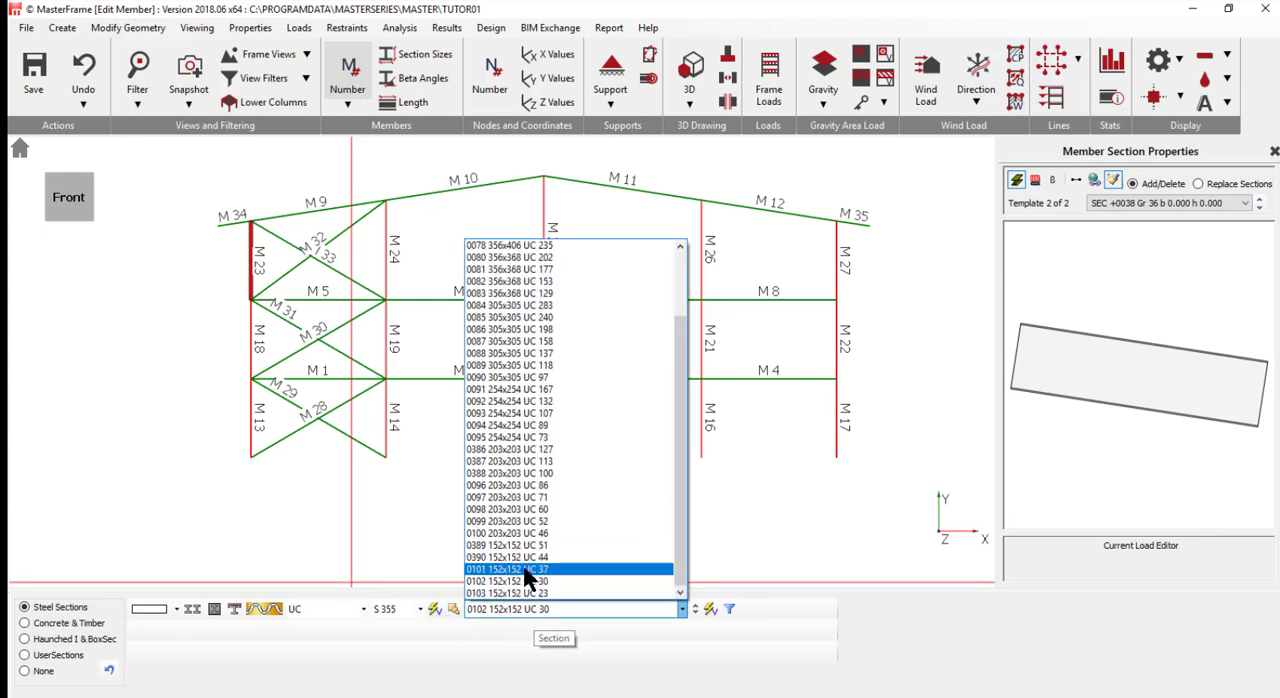
pyautogui.click(527, 570)
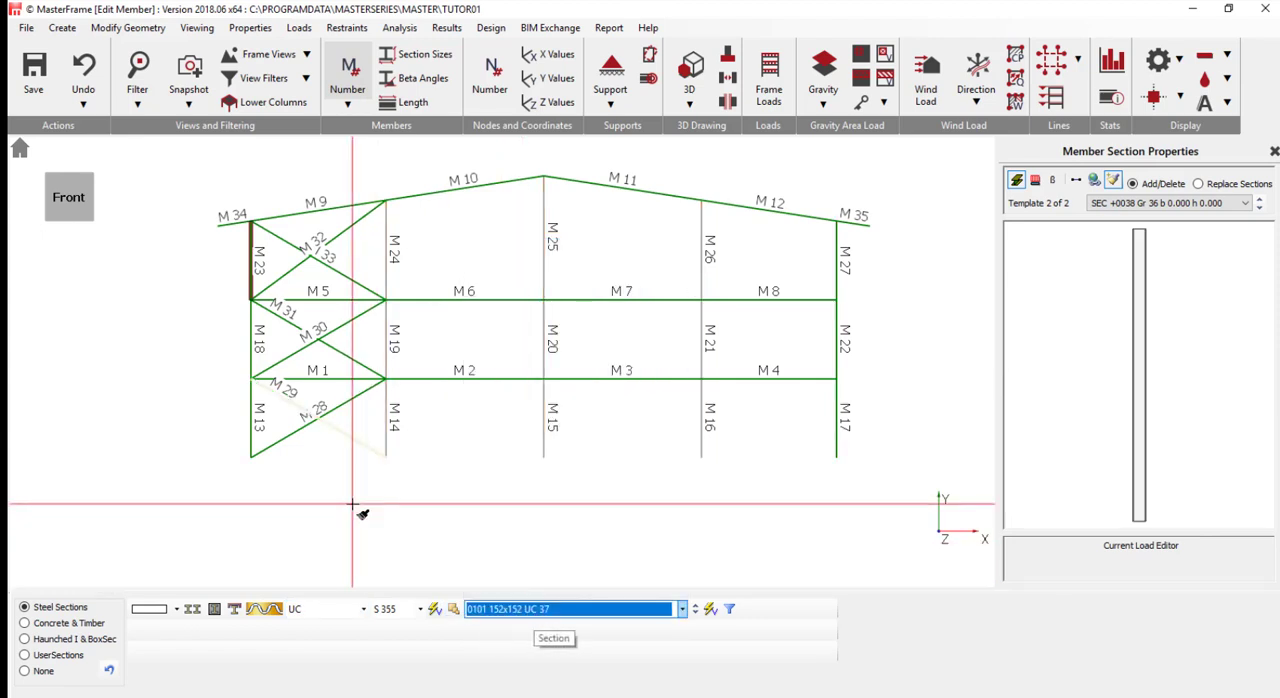
pyautogui.moveTo(377, 466); pyautogui.dragTo(415, 207)
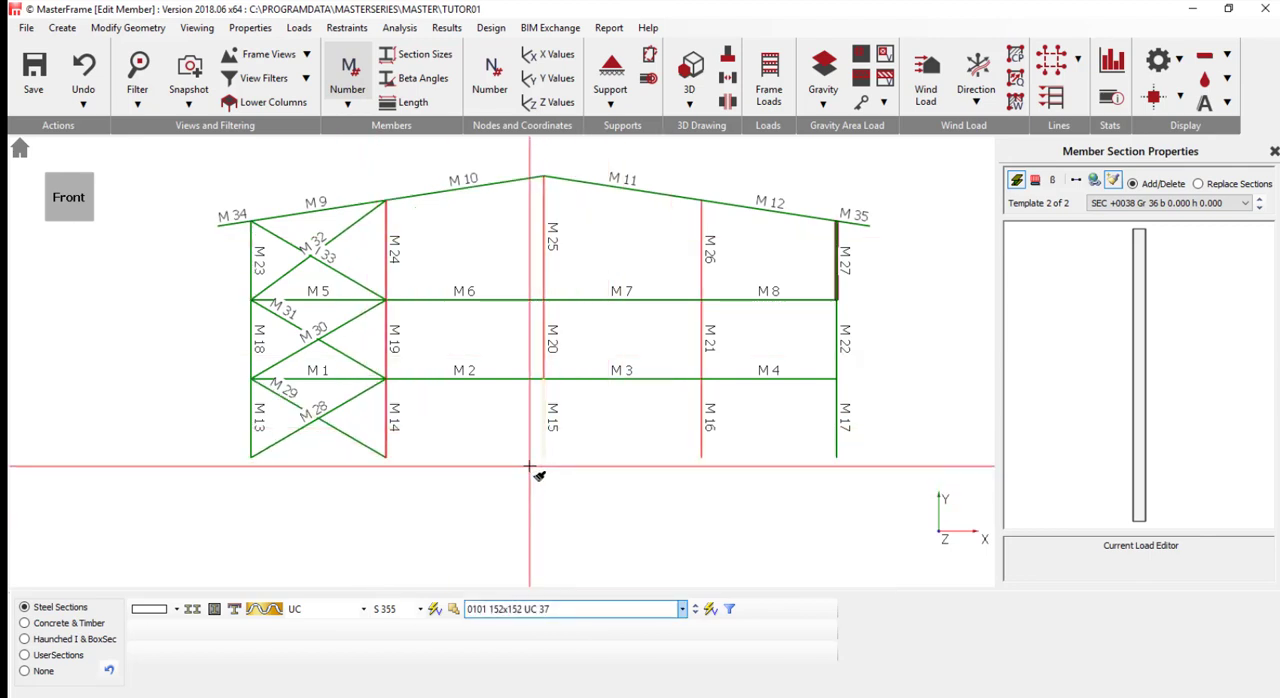
pyautogui.moveTo(529, 466); pyautogui.dragTo(580, 214)
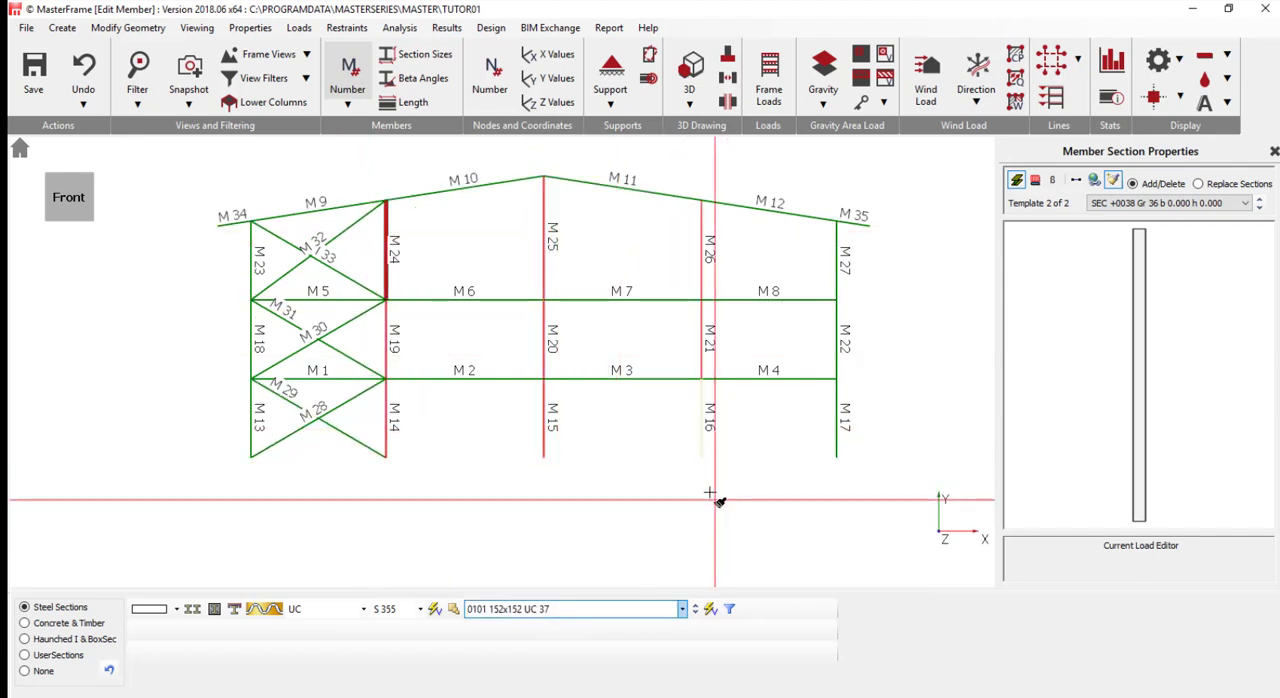
pyautogui.moveTo(693, 477); pyautogui.dragTo(729, 209)
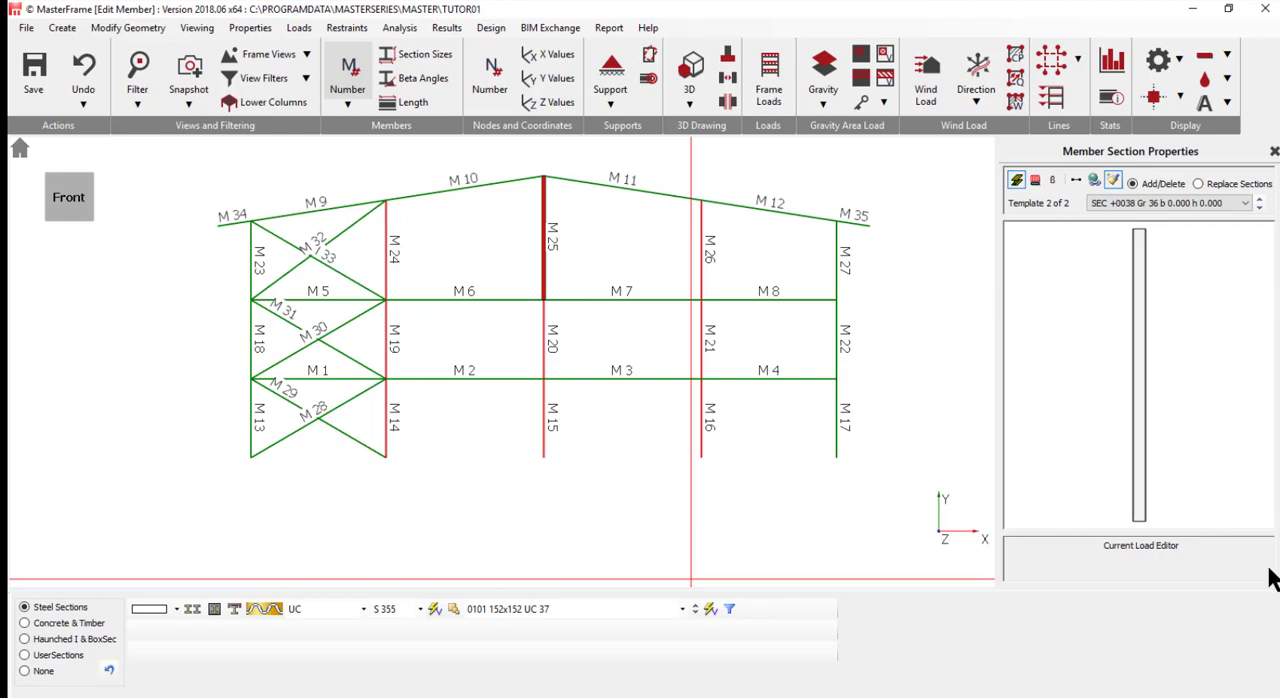
# - Label the members with their section sizes instead of member numbers, and save the model
pyautogui.click(360, 85)
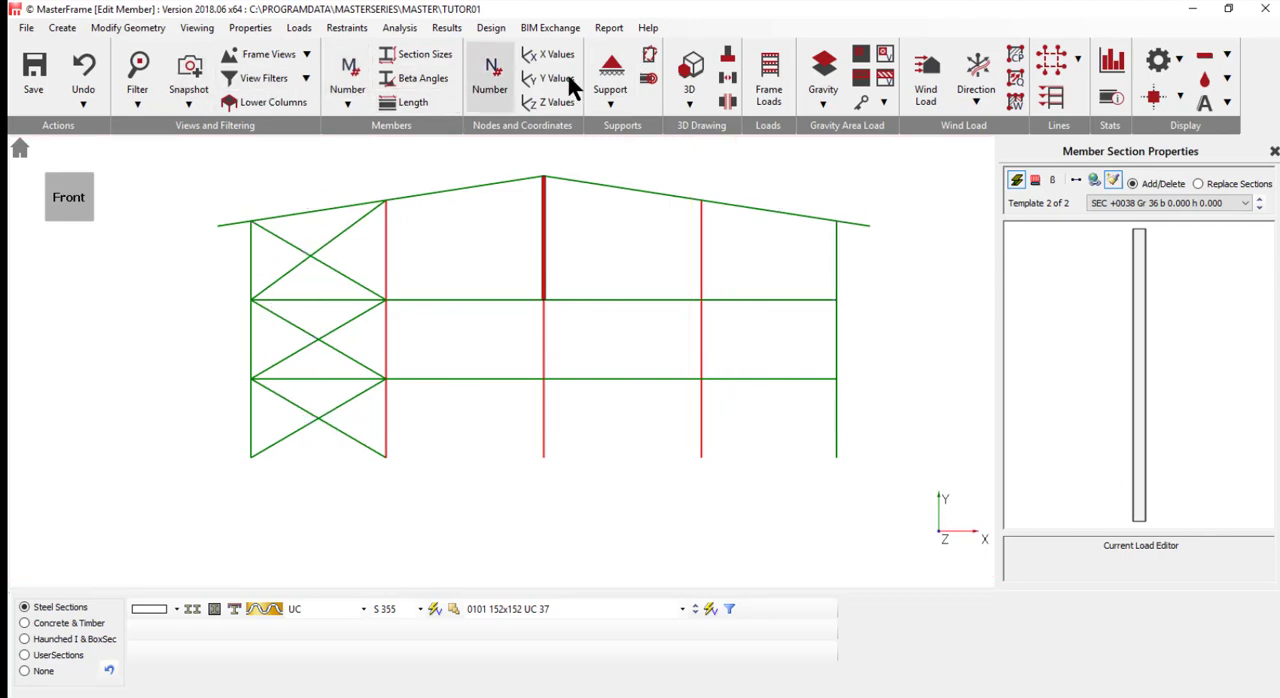
pyautogui.click(425, 60)
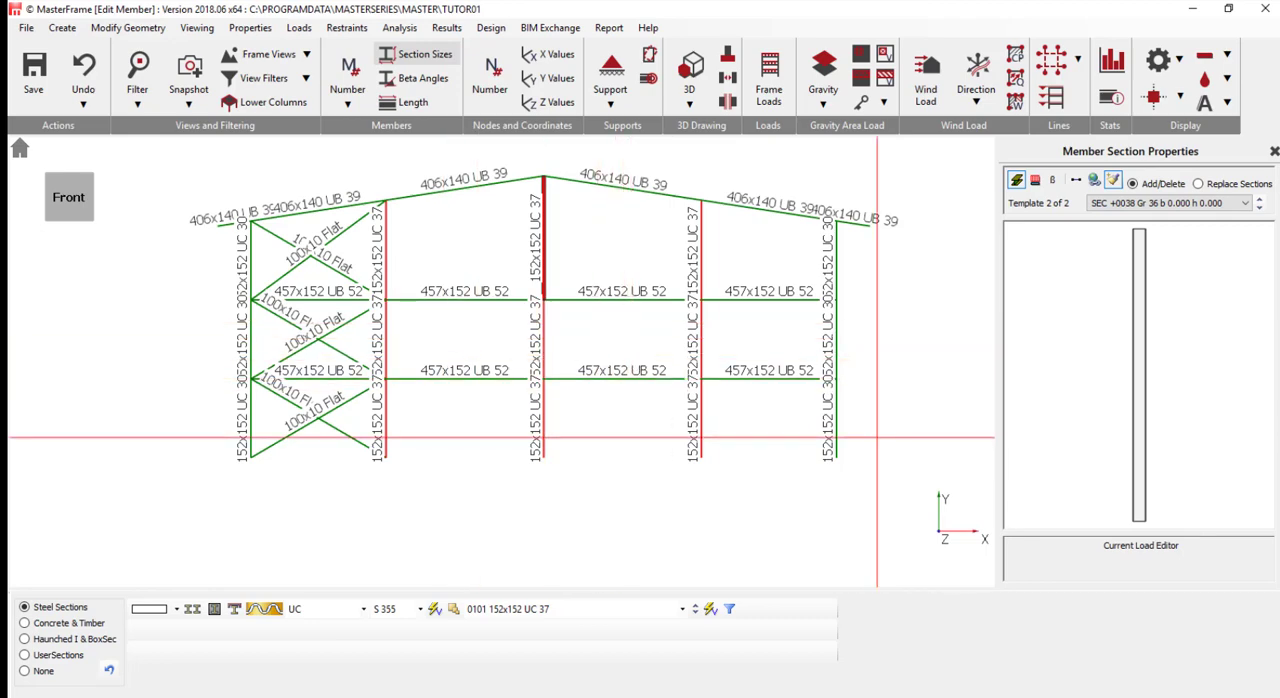
pyautogui.click(34, 74)
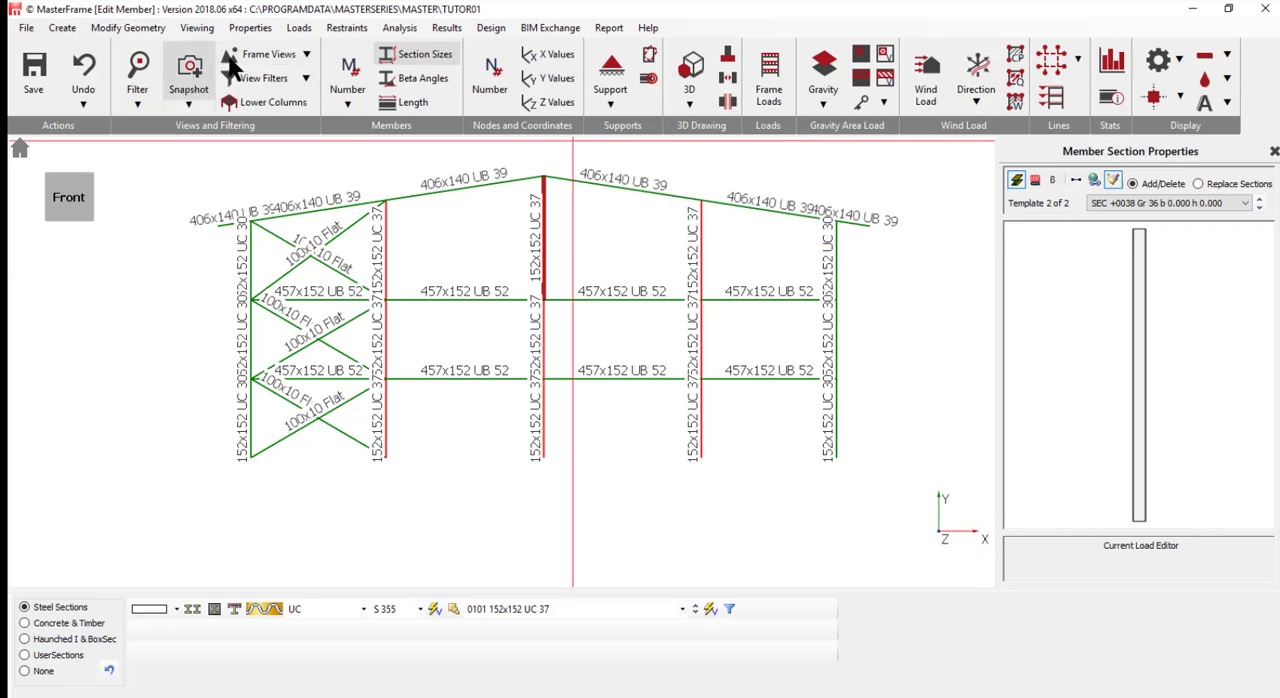
# - Switch the labels from section sizes back to member numbers and open the member loading editor
pyautogui.click(425, 55)
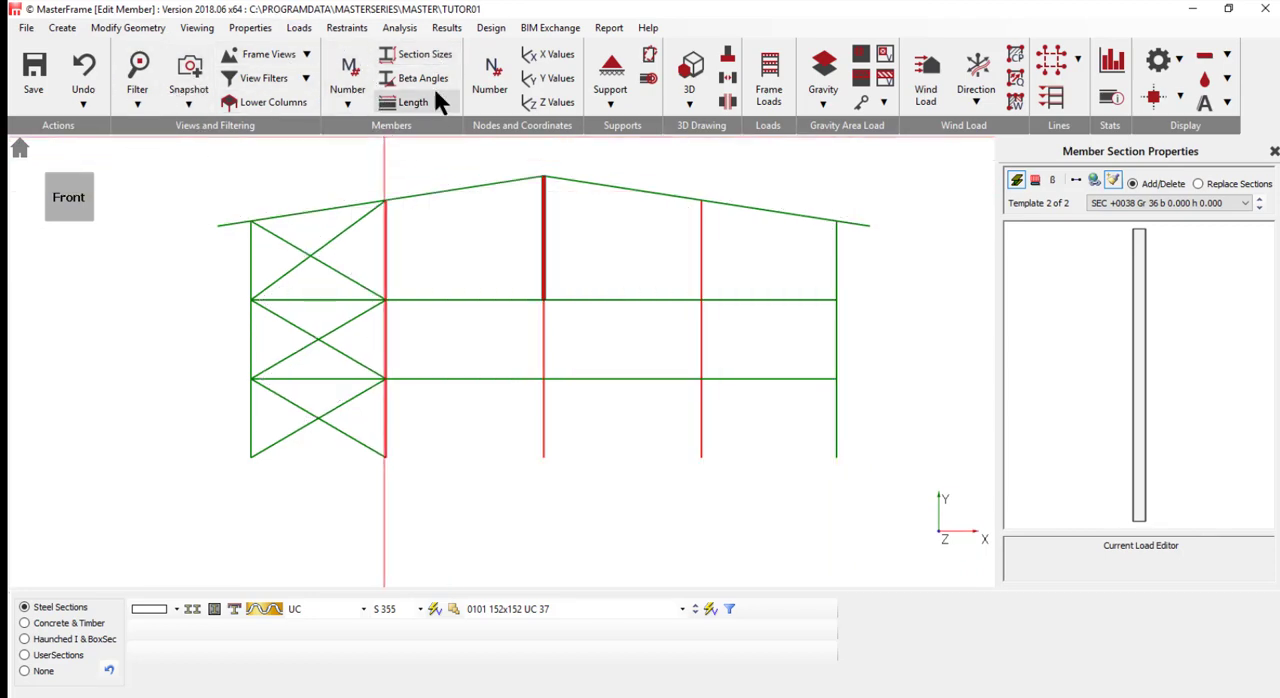
pyautogui.click(345, 80)
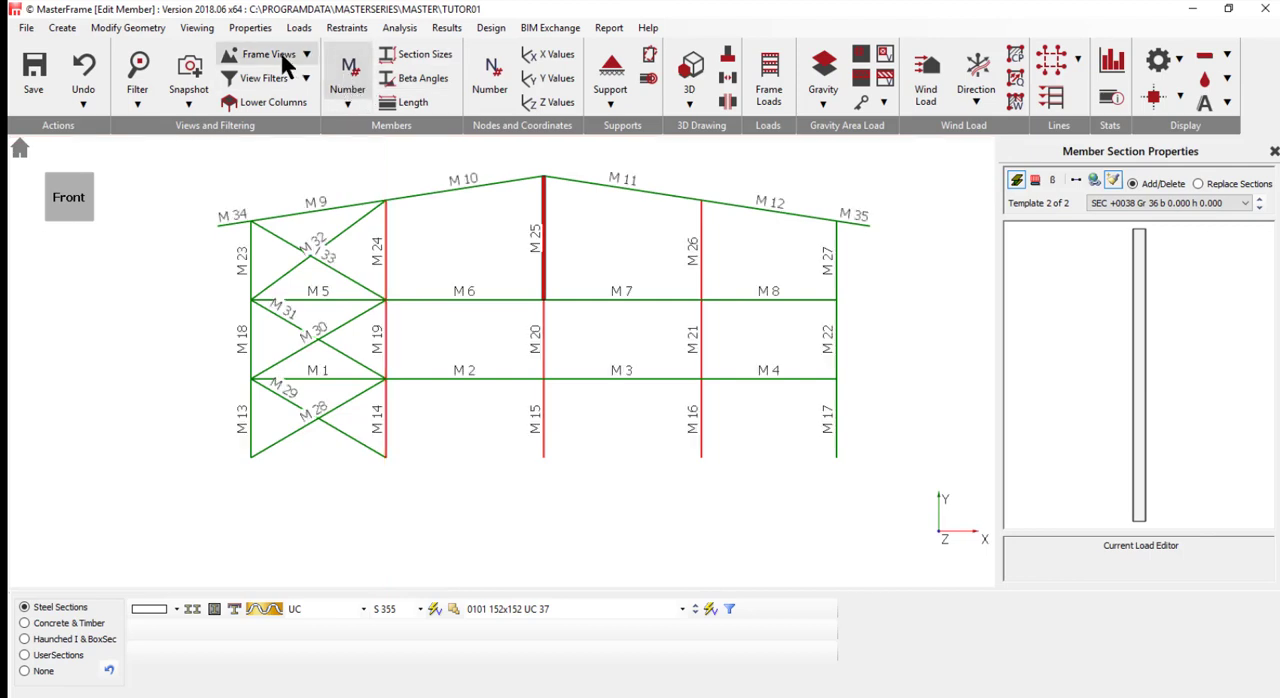
pyautogui.click(297, 27)
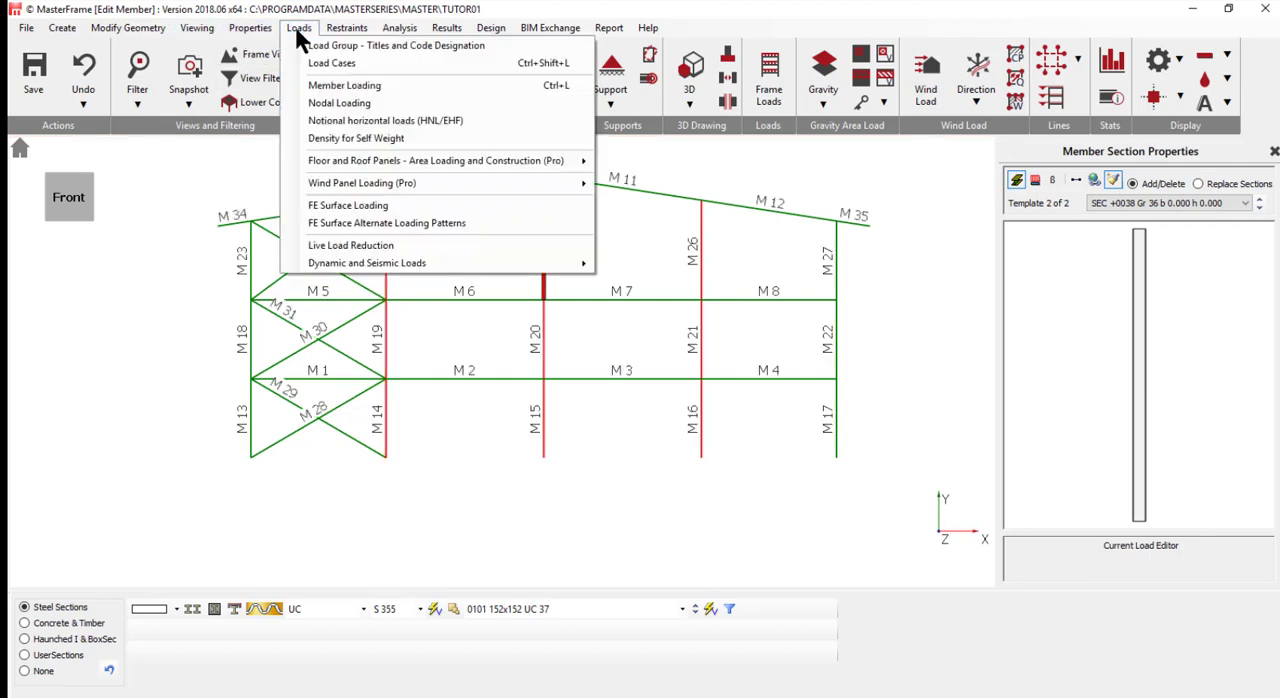
pyautogui.click(354, 85)
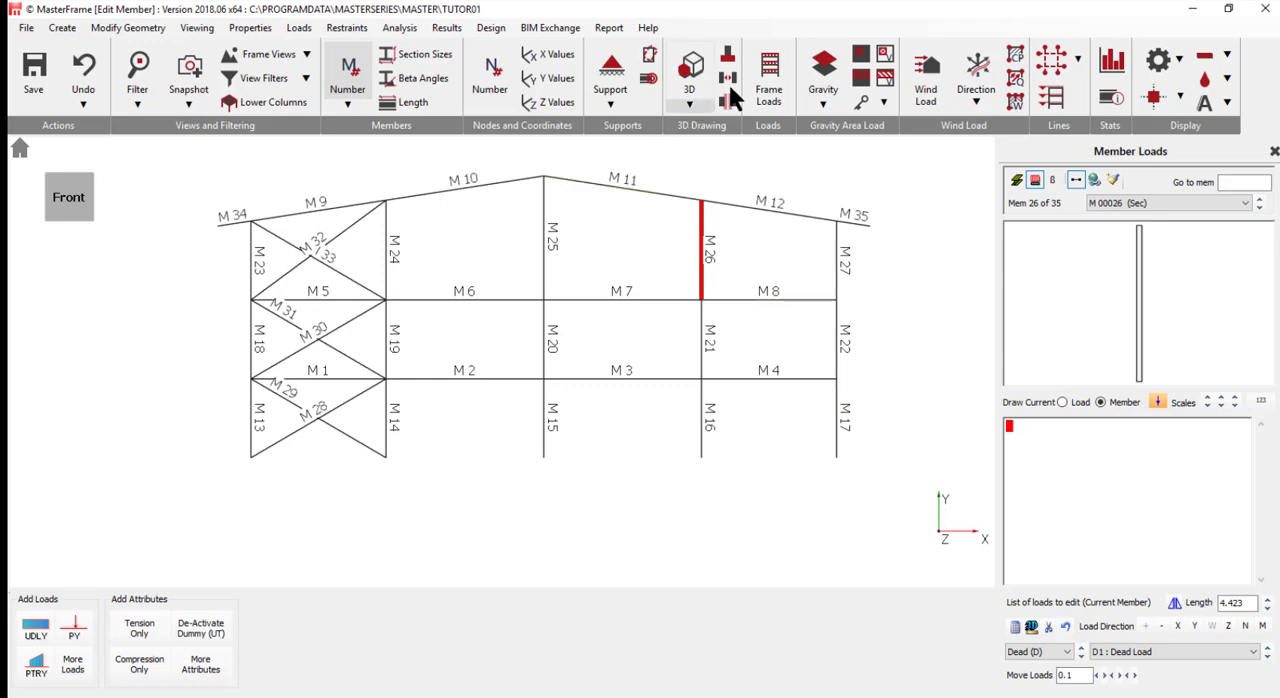
# - Open the frame load diagram settings, set the load case to All Loading Cases, and minimise the settings window
pyautogui.click(767, 67)
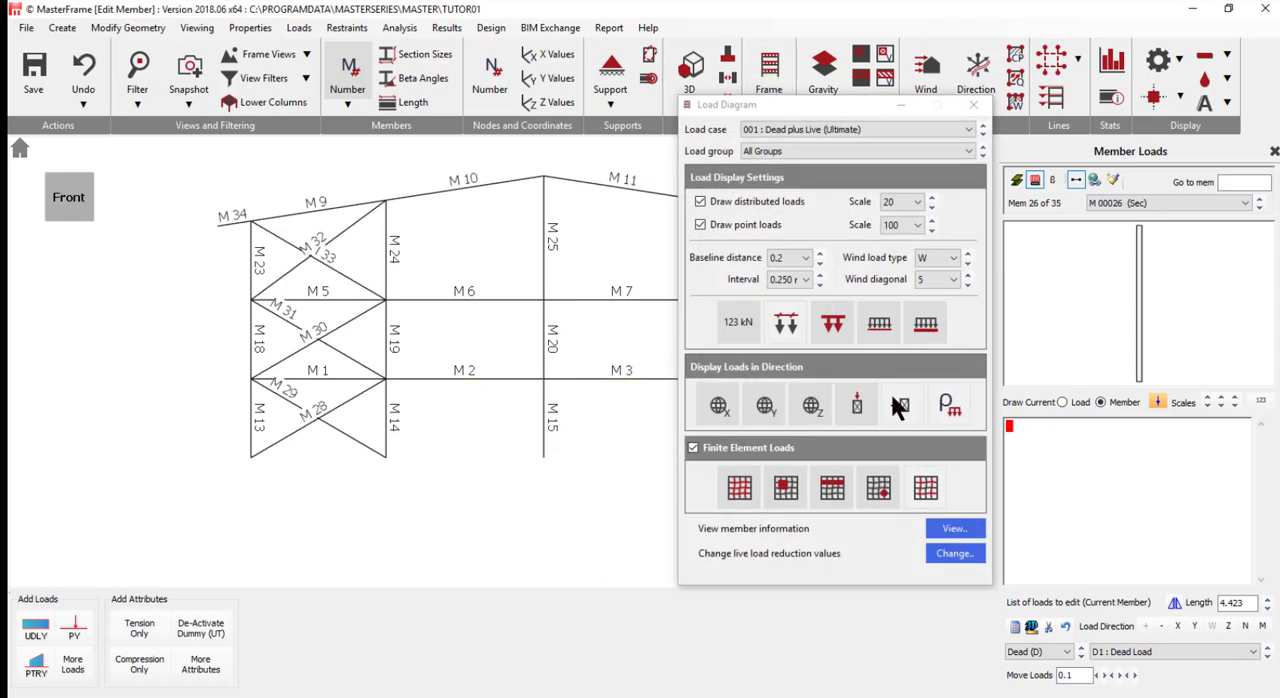
pyautogui.click(759, 131)
pyautogui.click(768, 152)
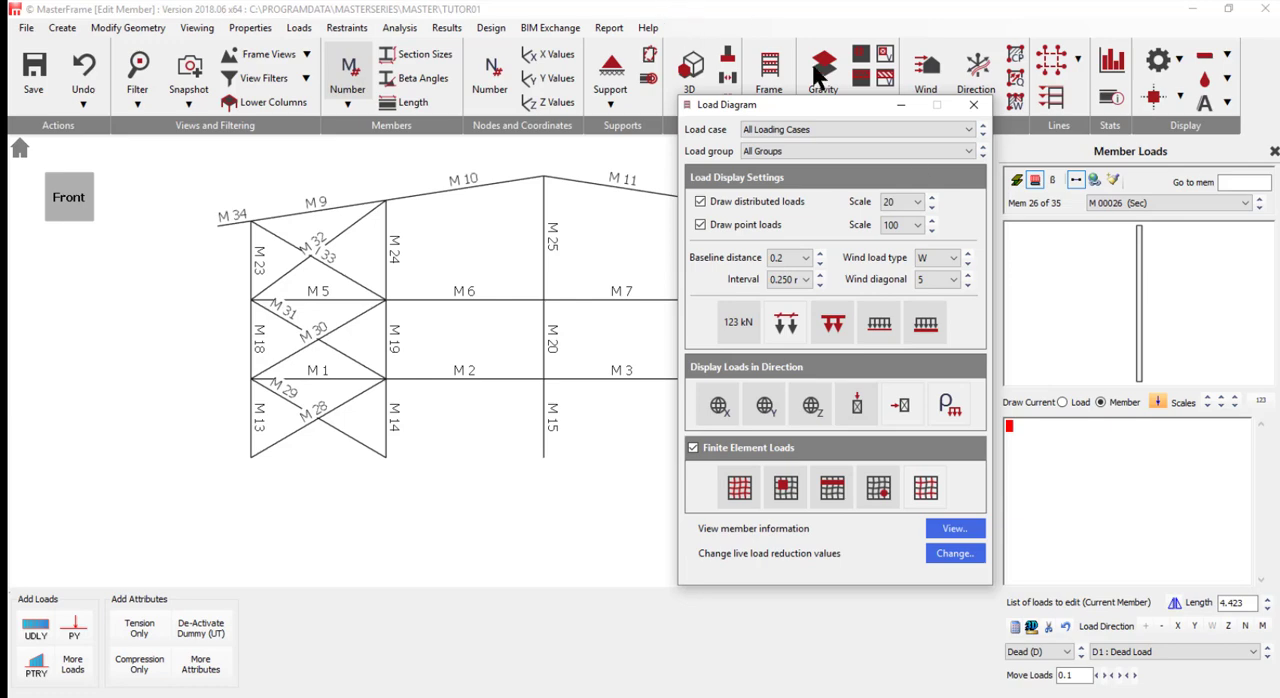
pyautogui.moveTo(824, 110); pyautogui.dragTo(776, 108)
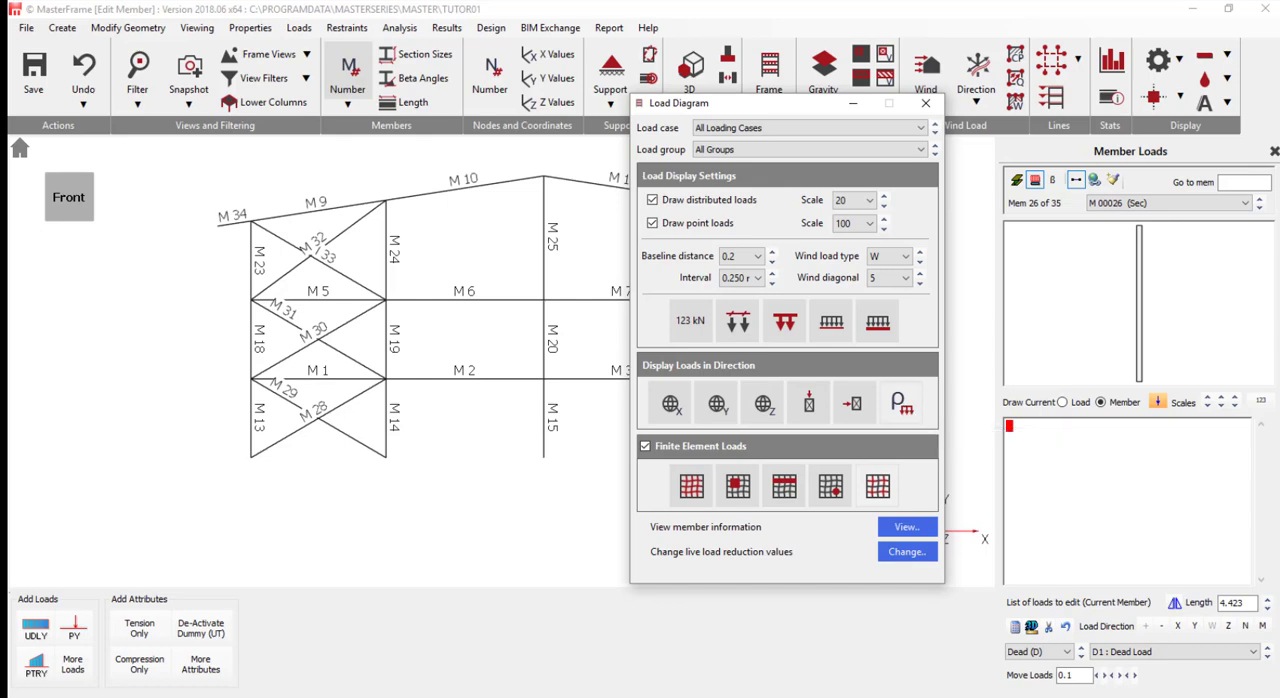
pyautogui.click(852, 108)
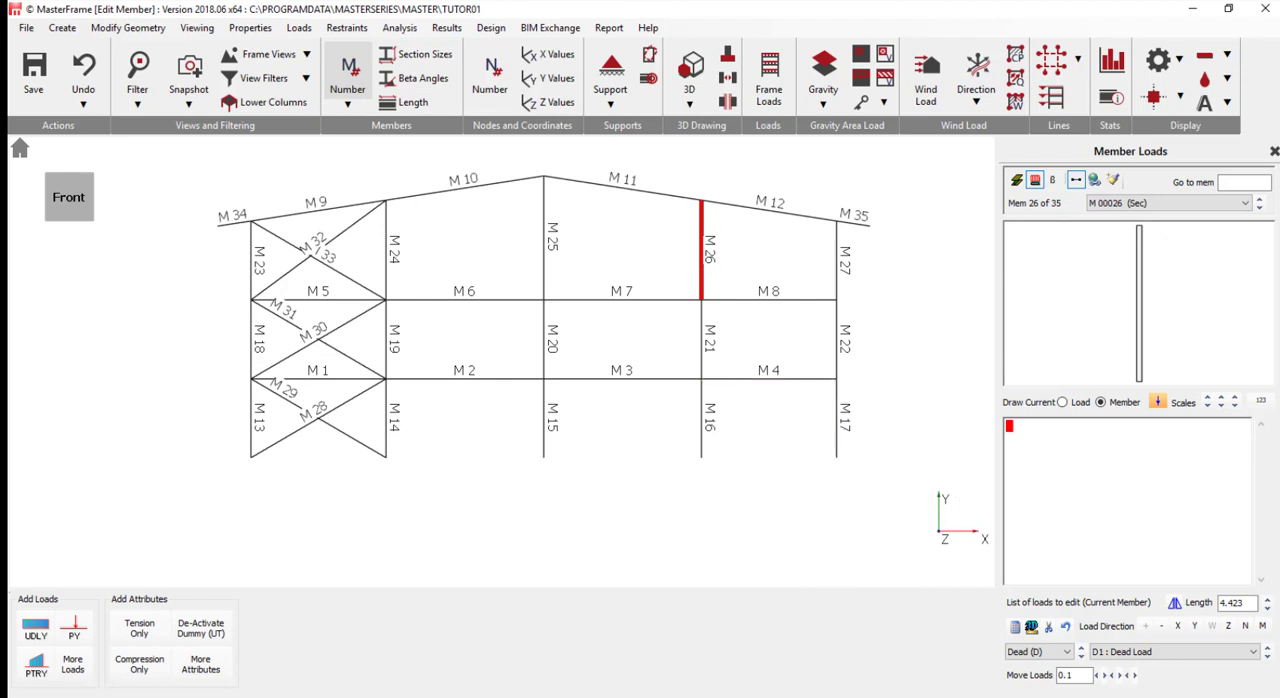
# - In edit and paste mode, define a load list with vertical UDLs (UDLY) of -25 kN/m for D1 dead load and -28 kN/m for L1 live load
pyautogui.scroll(1, 617, 575)
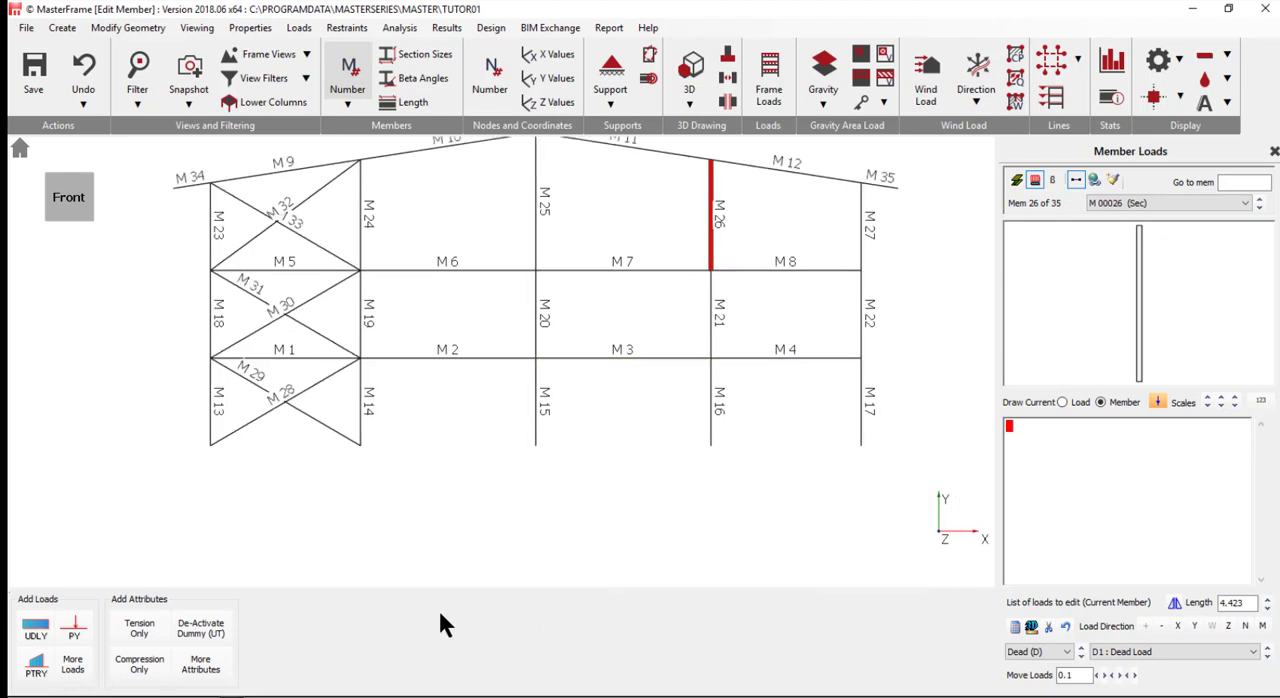
pyautogui.scroll(-1, 485, 557)
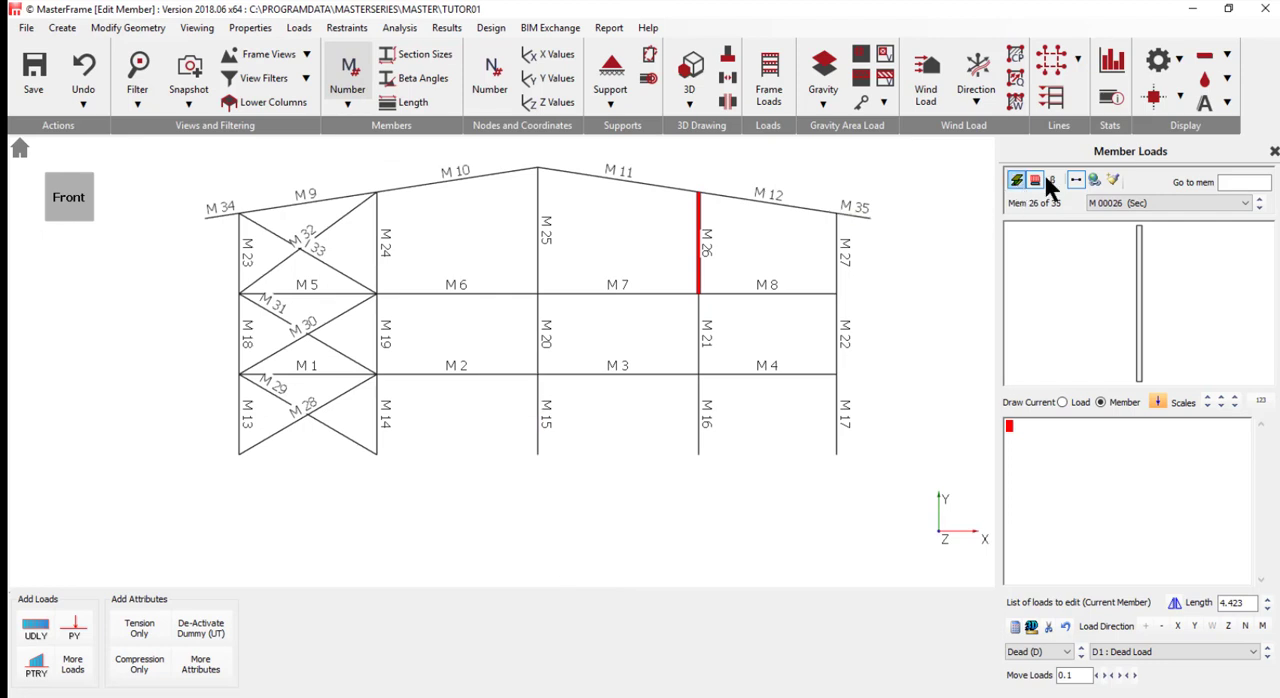
pyautogui.click(1110, 180)
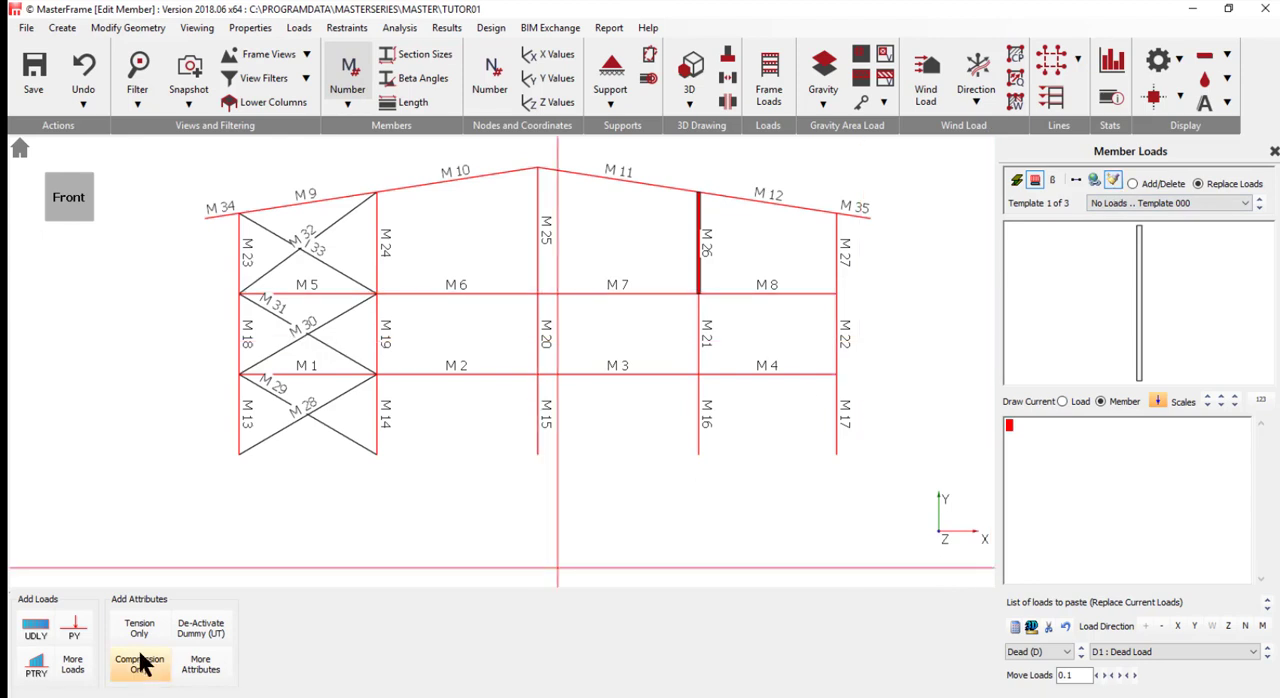
pyautogui.click(35, 630)
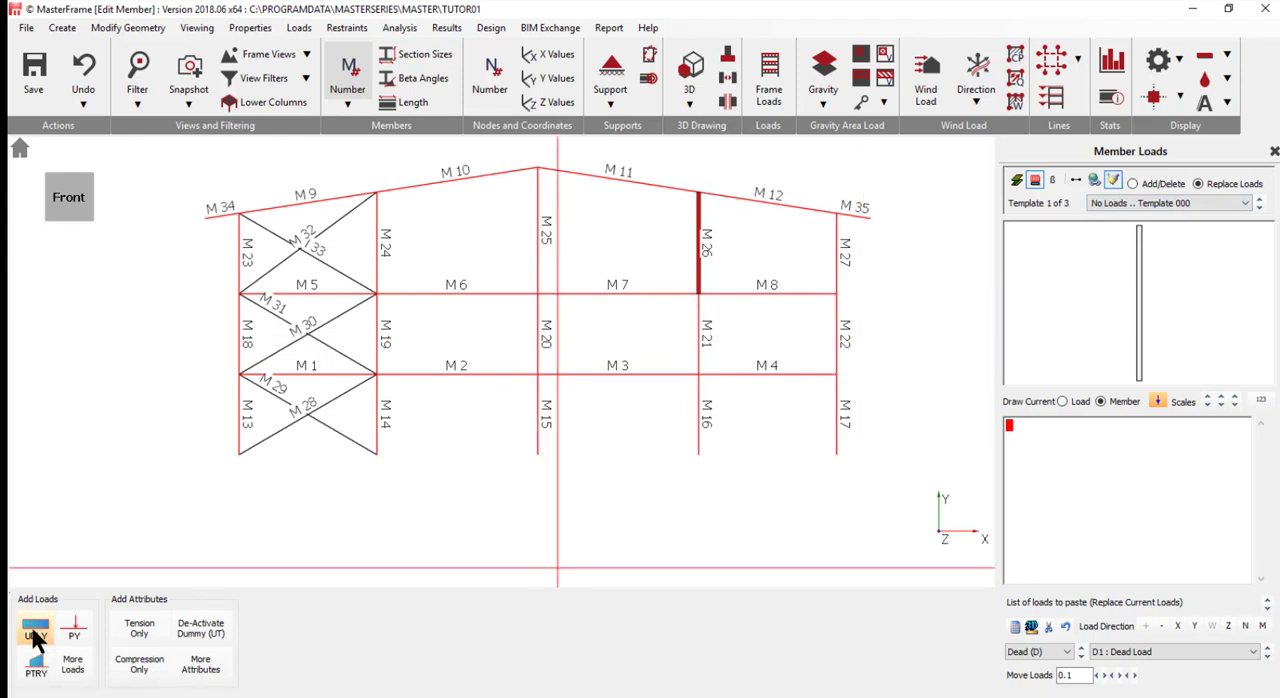
pyautogui.click(35, 630)
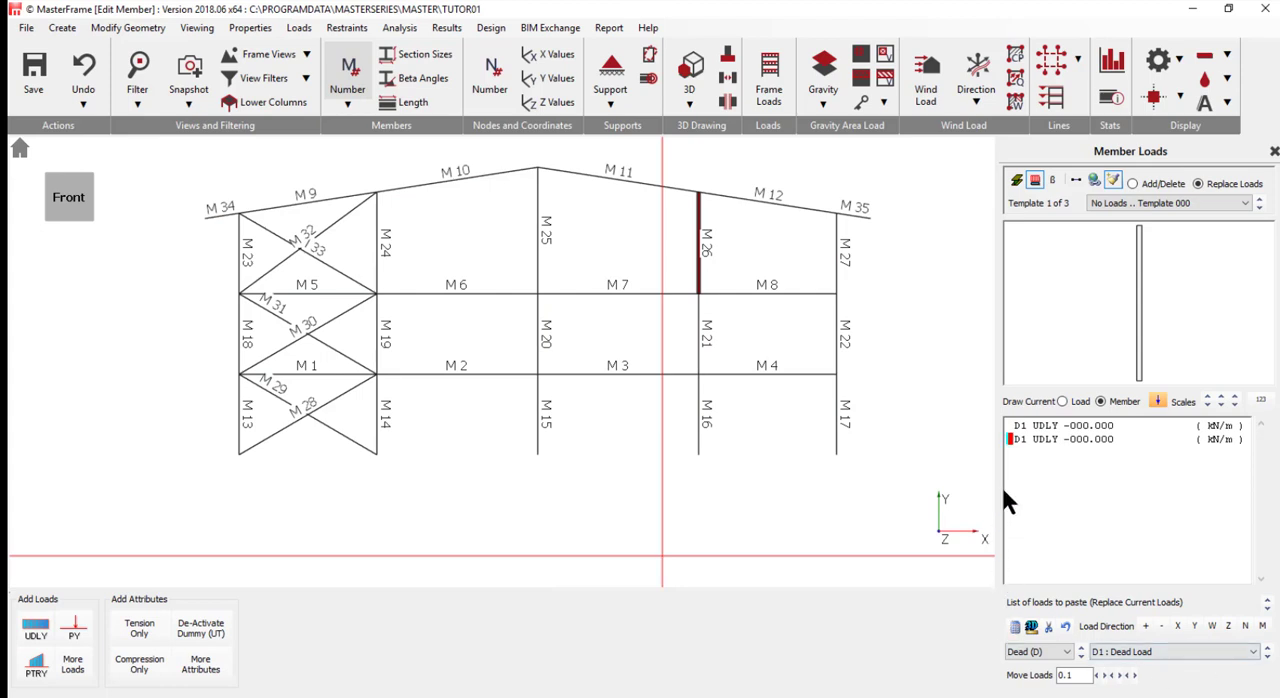
pyautogui.click(1078, 426)
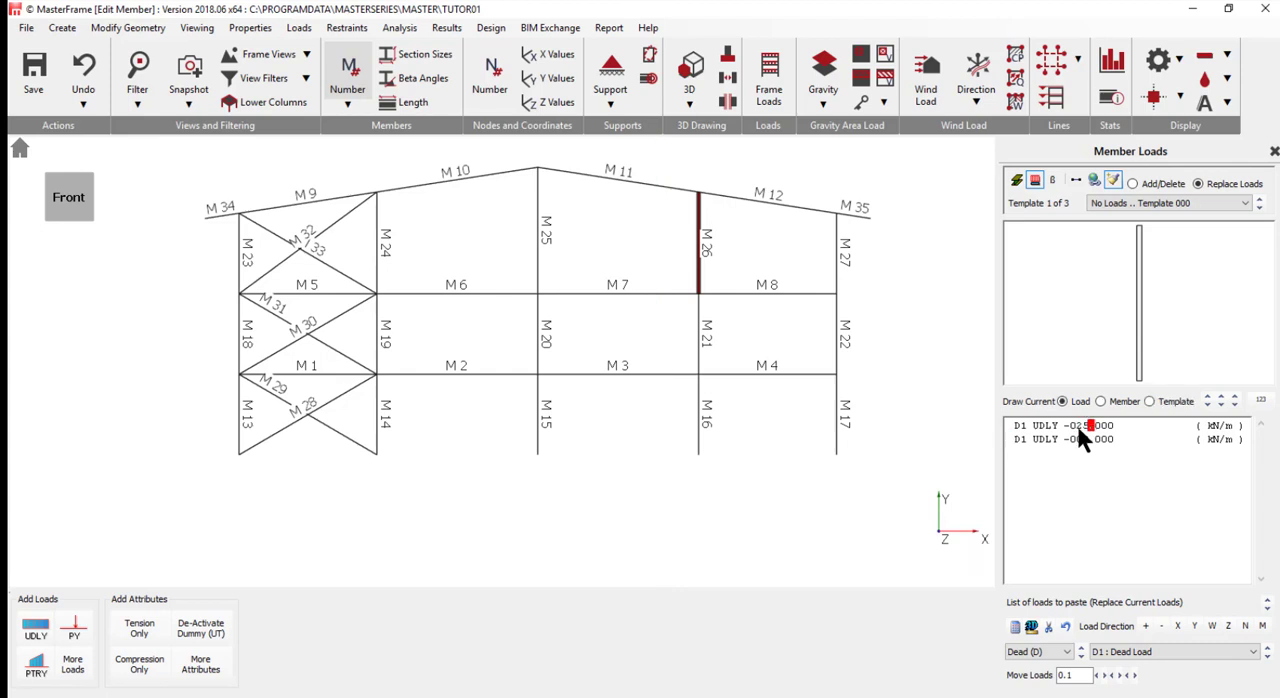
pyautogui.click(1018, 441)
pyautogui.write('L')
pyautogui.click(1078, 440)
# - Paste the defined dead and live loads onto all floor beams, M1 to M4 and M5 to M8
pyautogui.click(337, 375)
pyautogui.click(459, 375)
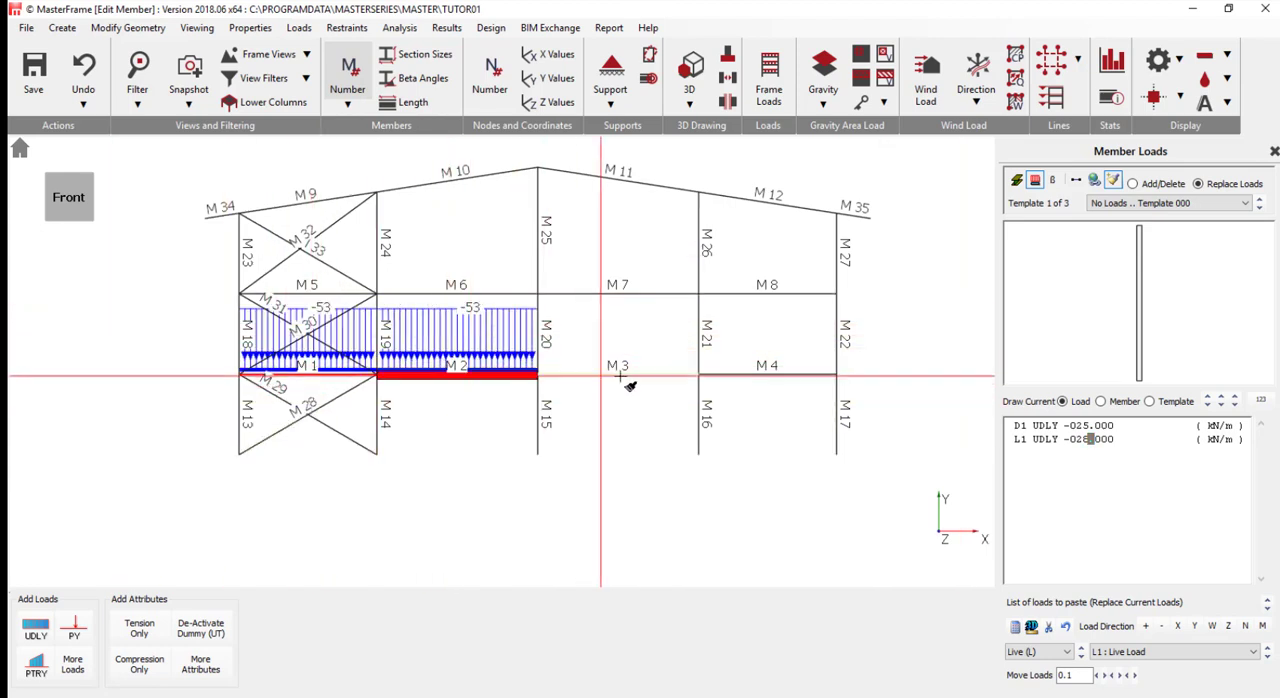
pyautogui.click(632, 375)
pyautogui.click(780, 375)
pyautogui.click(768, 292)
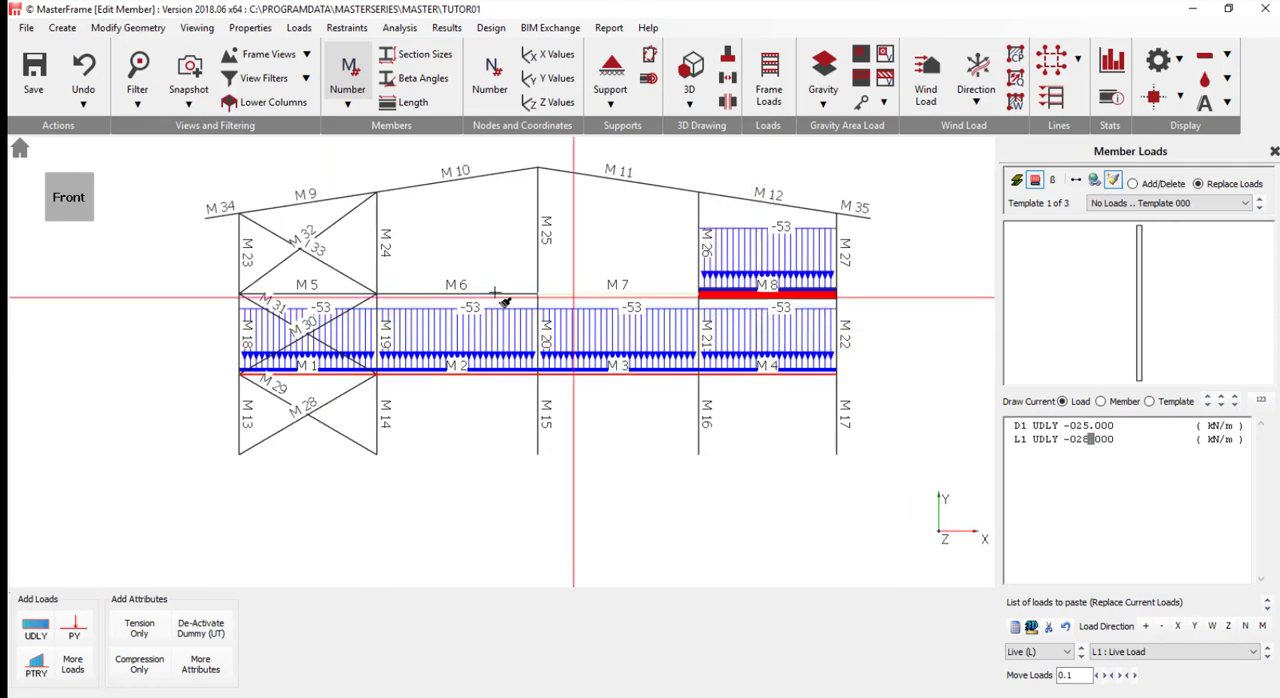
pyautogui.click(585, 292)
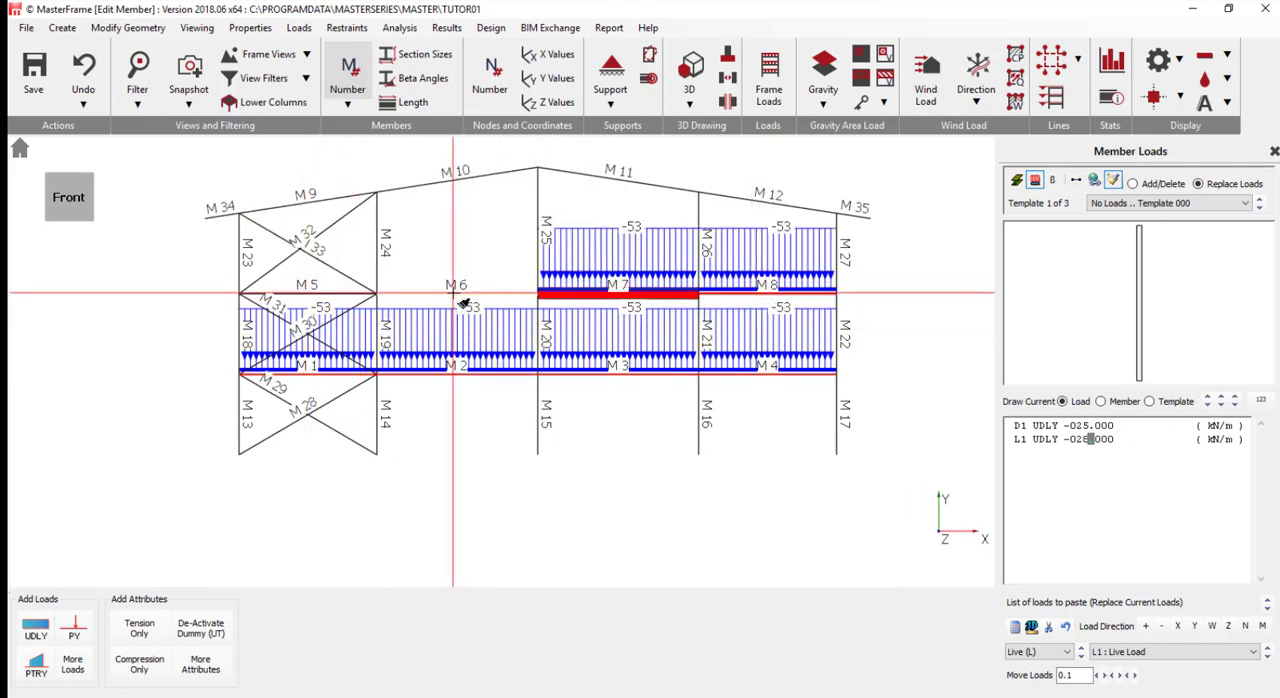
pyautogui.click(456, 293)
pyautogui.click(310, 295)
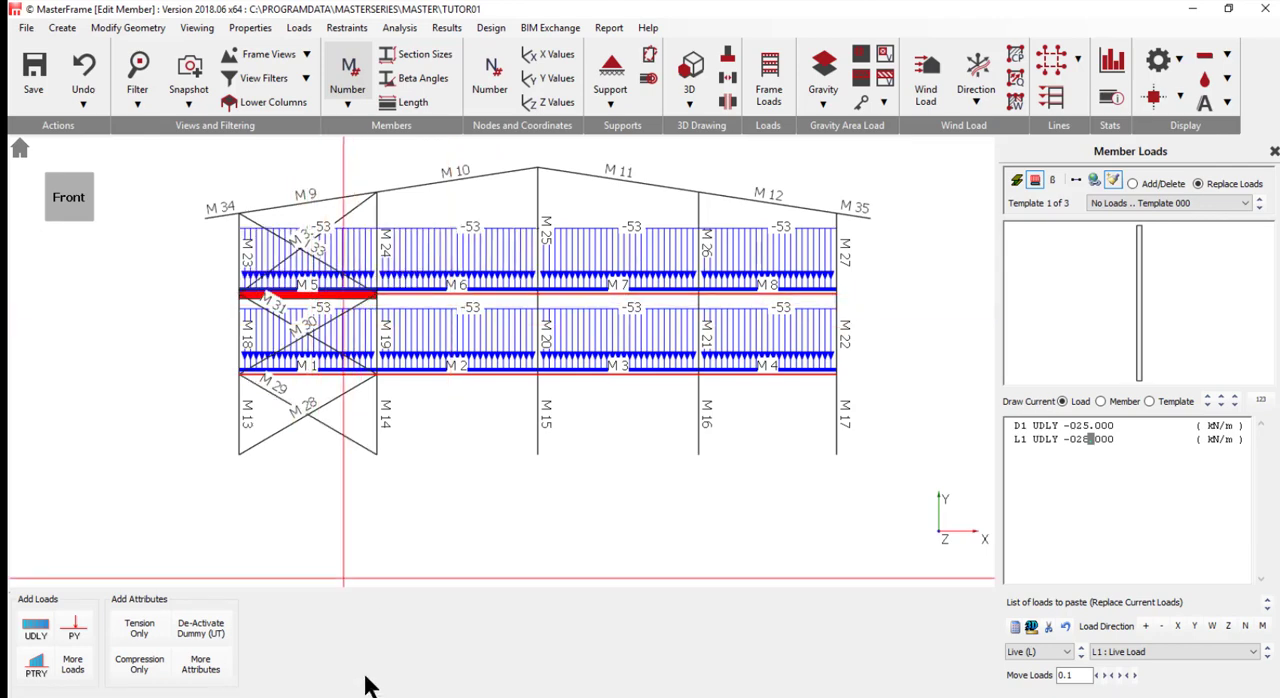
# - Restore the Load Diagram settings, set the distributed load scale to 50, and minimise the settings window
pyautogui.moveTo(229, 697)
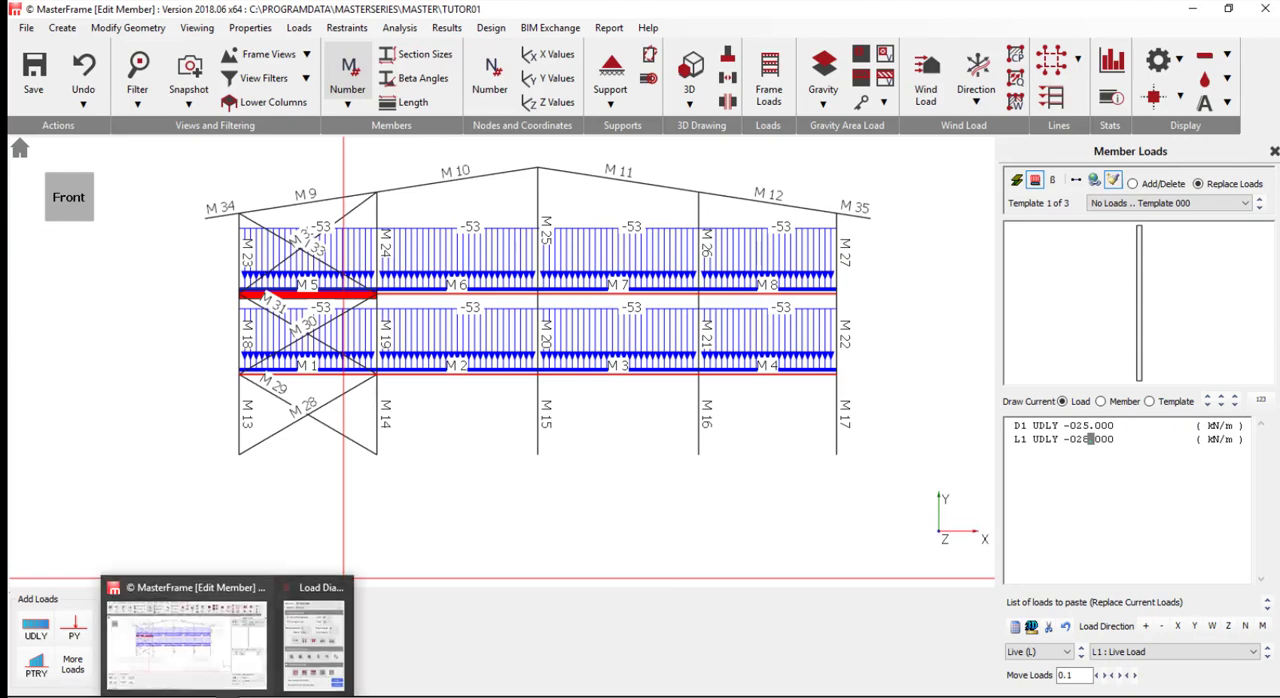
pyautogui.click(306, 632)
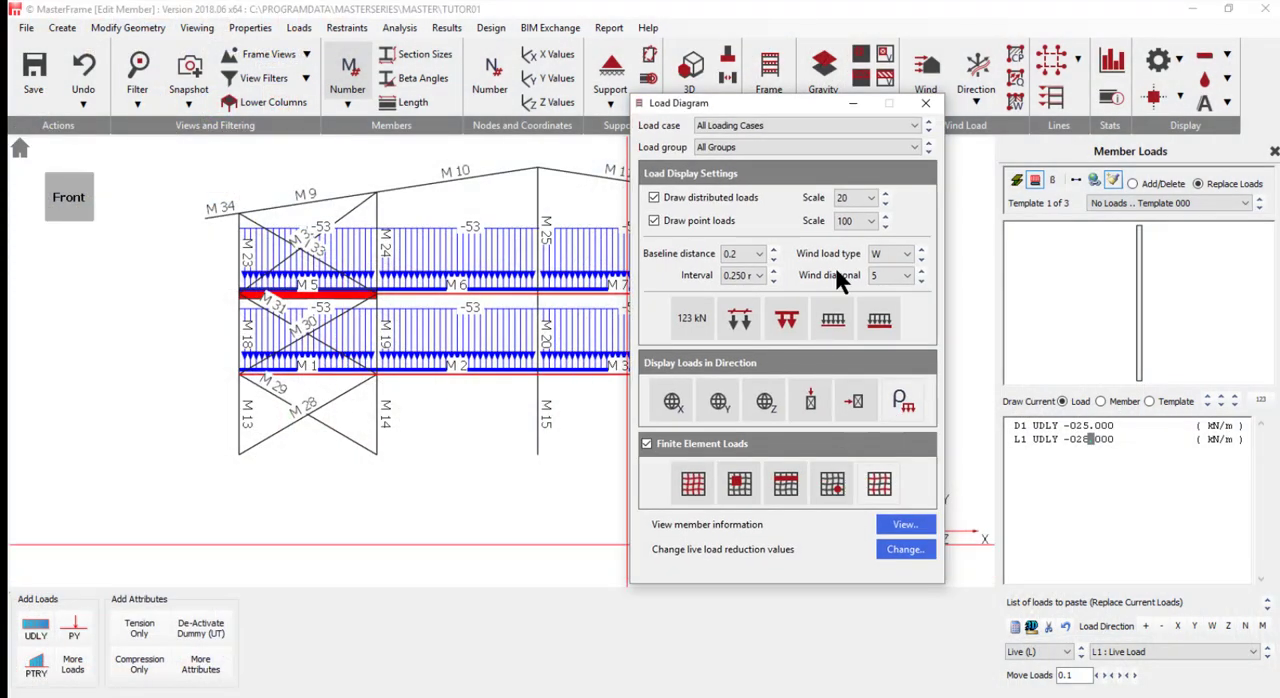
pyautogui.click(884, 194)
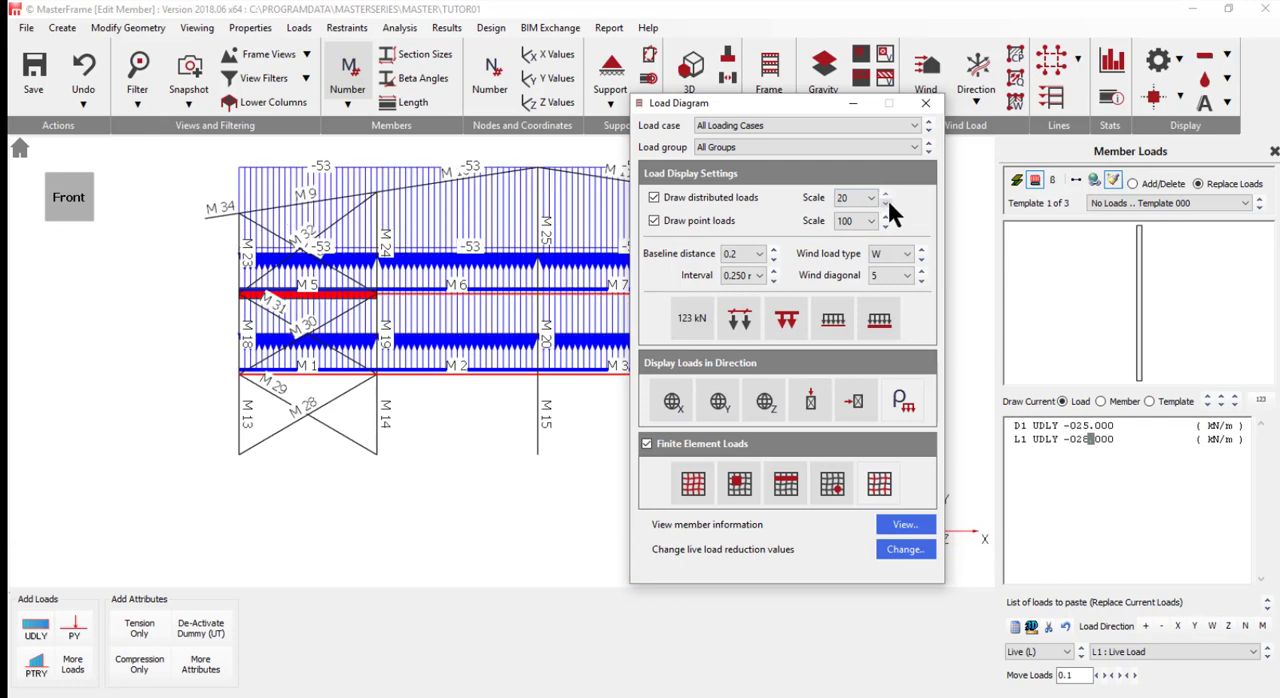
pyautogui.click(885, 194)
pyautogui.click(885, 194)
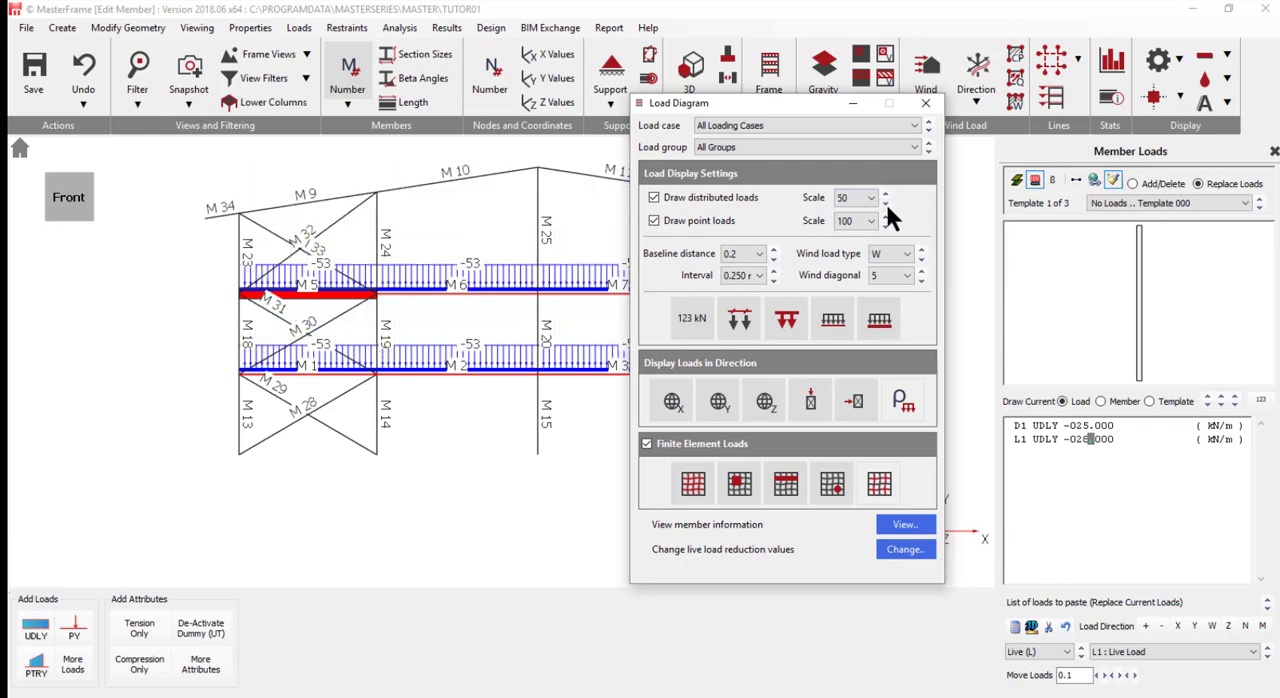
pyautogui.click(851, 104)
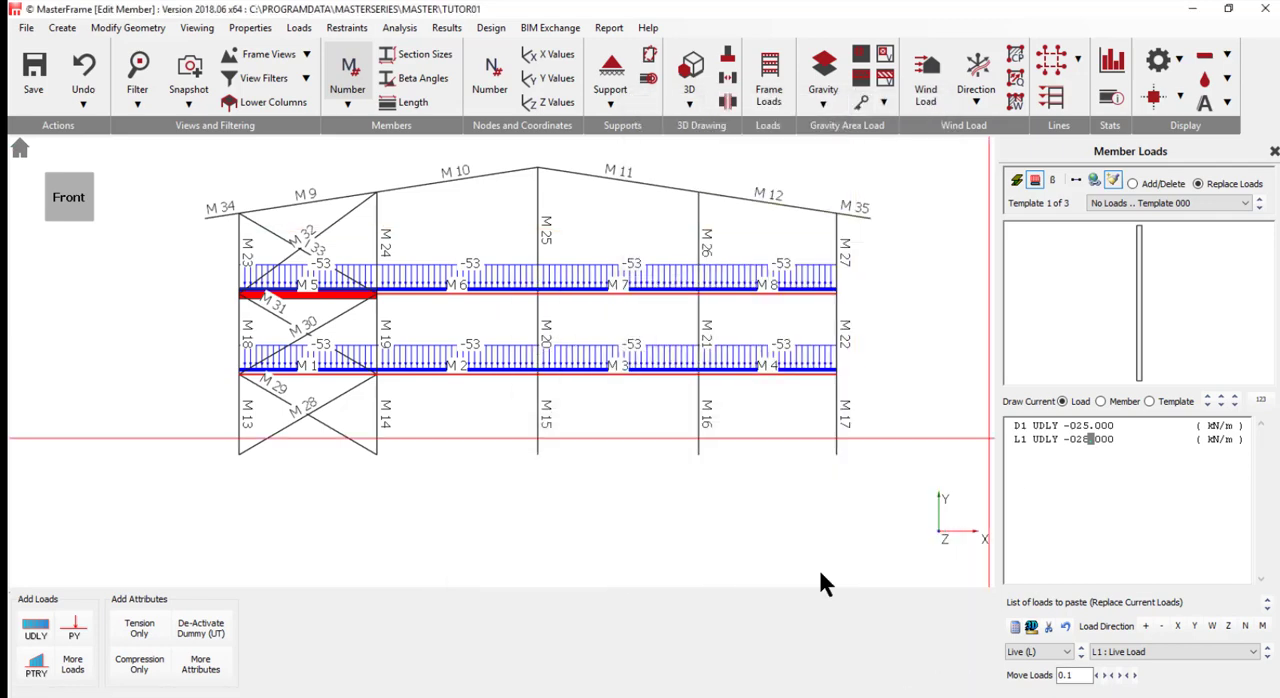
# - Change the load list to D1 -12 kN/m and L1 -4.5 kN/m, and paste it onto the roof members M9 to M12 and overhangs M34 and M35
pyautogui.click(1078, 425)
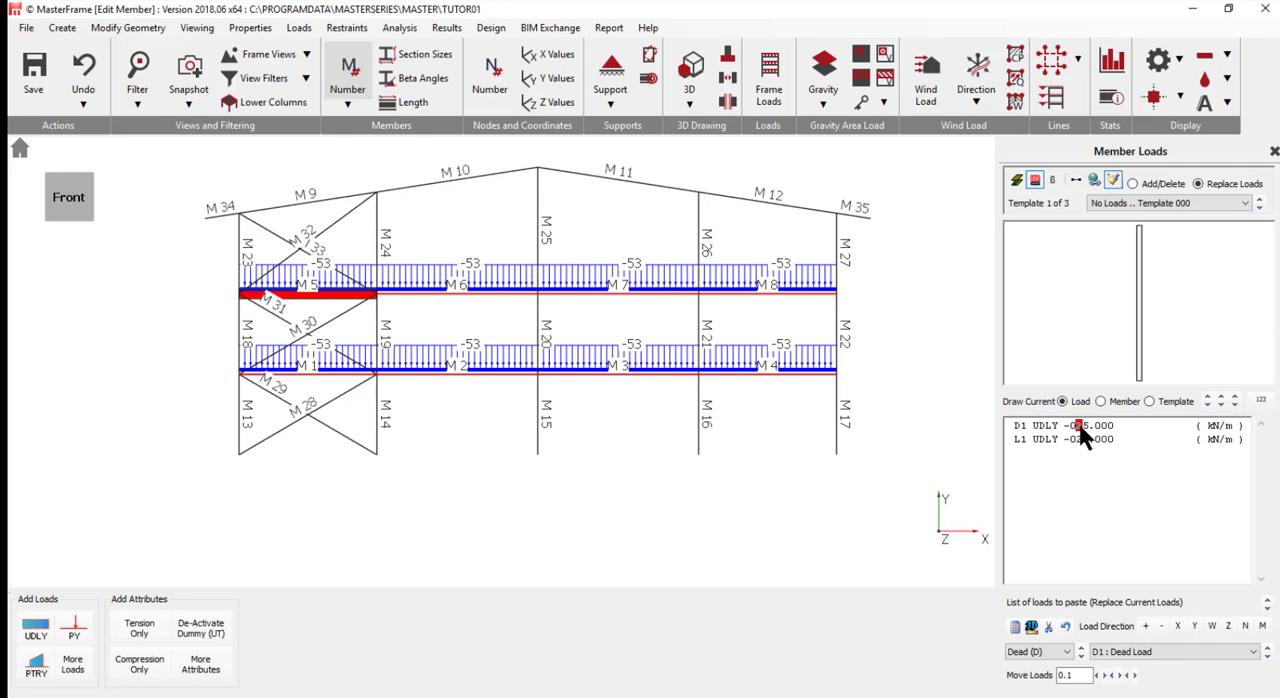
pyautogui.write('1')
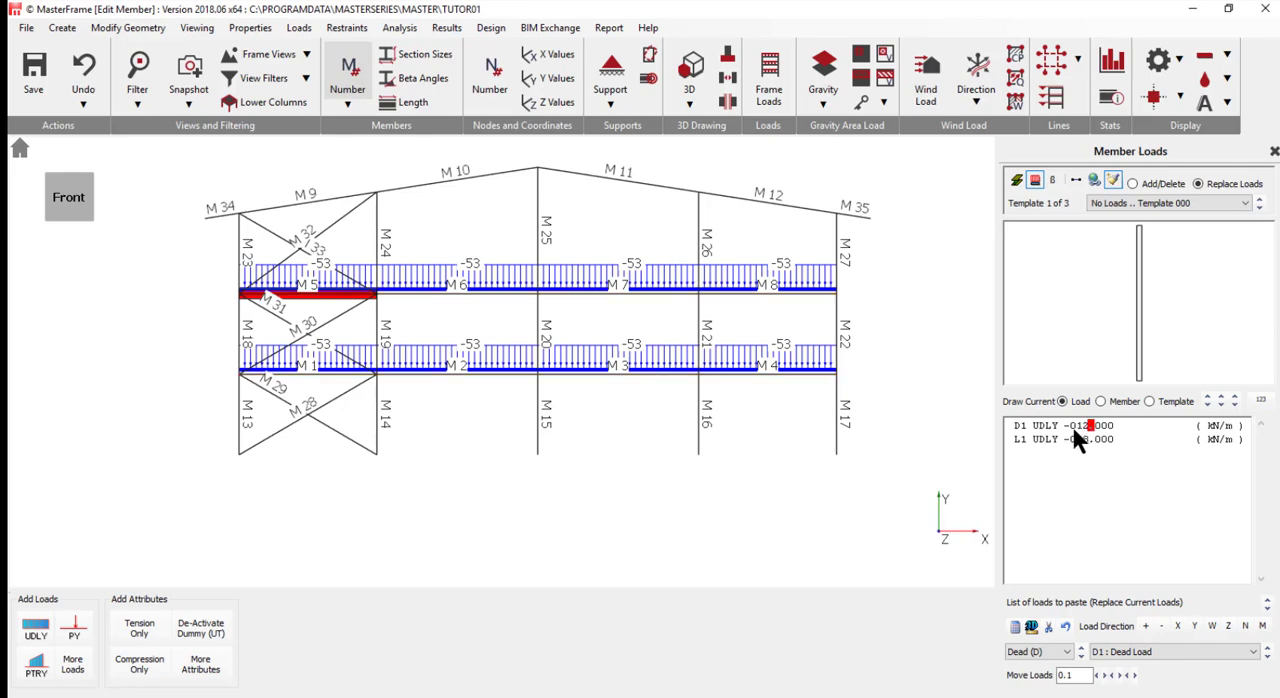
pyautogui.click(1078, 440)
pyautogui.write('04.5')
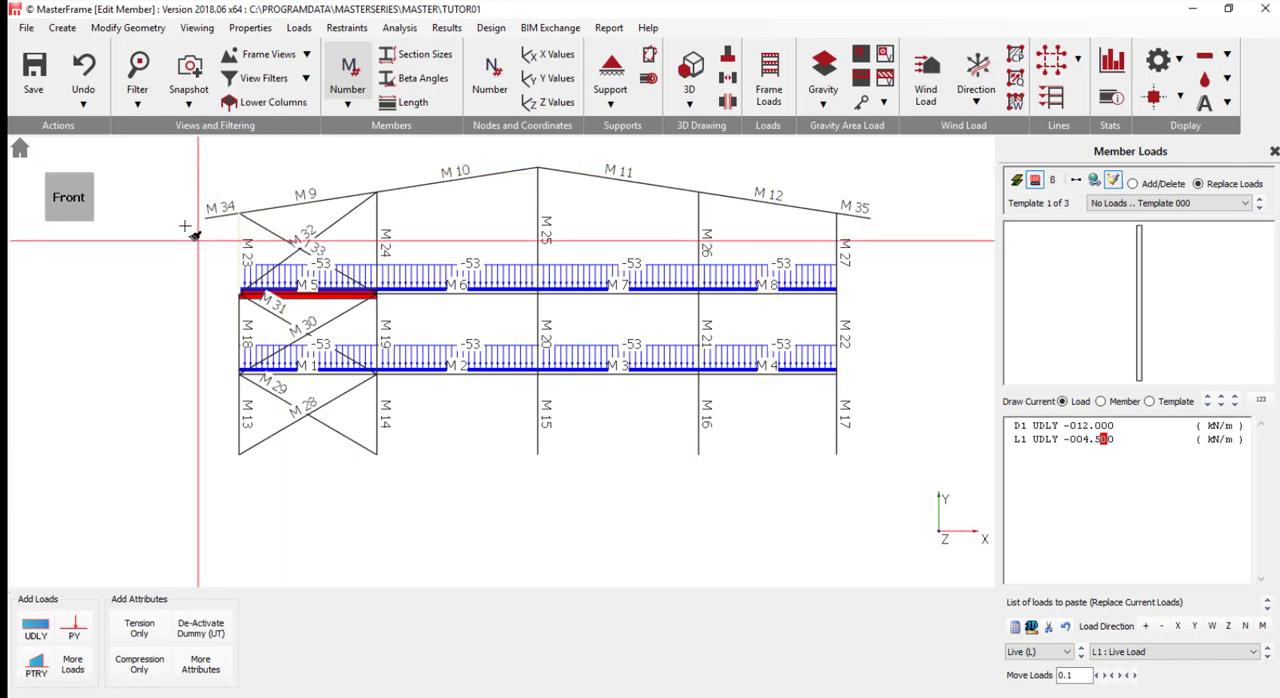
pyautogui.moveTo(185, 222); pyautogui.dragTo(905, 161)
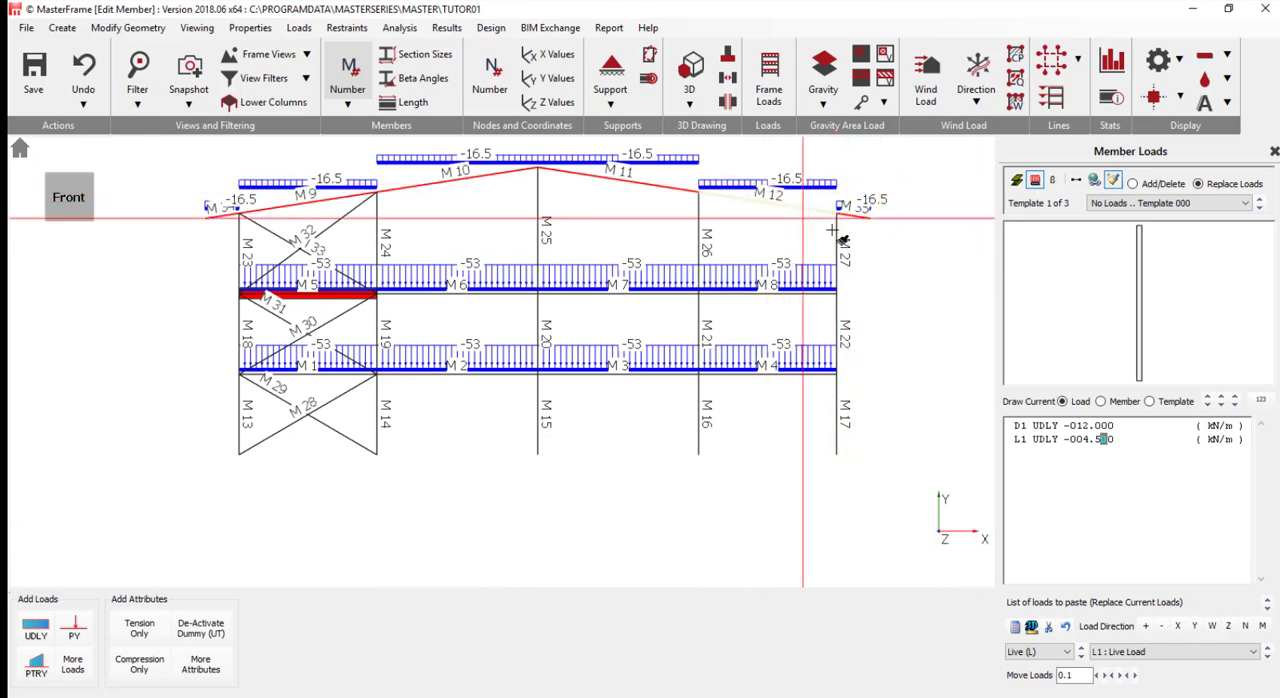
# - Clear the loads from roof member M12 and paste the loads of member M11 onto it
pyautogui.click(790, 204)
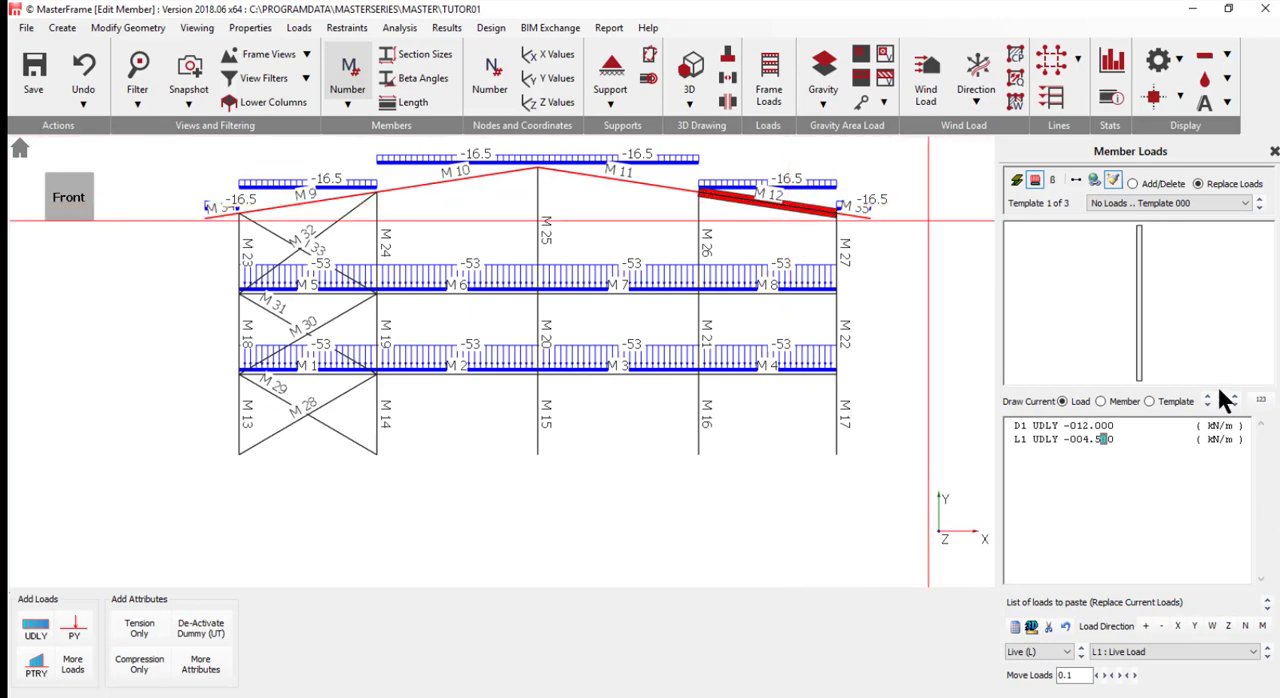
pyautogui.click(1075, 180)
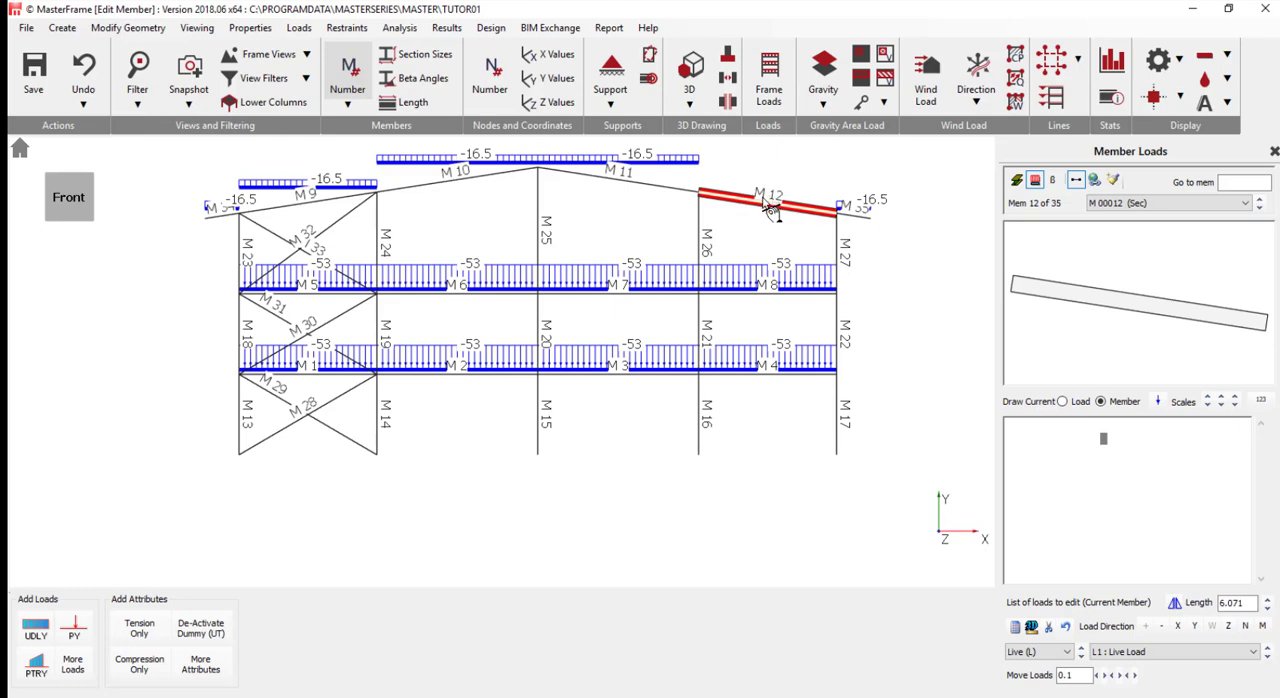
pyautogui.click(613, 183)
pyautogui.click(1112, 180)
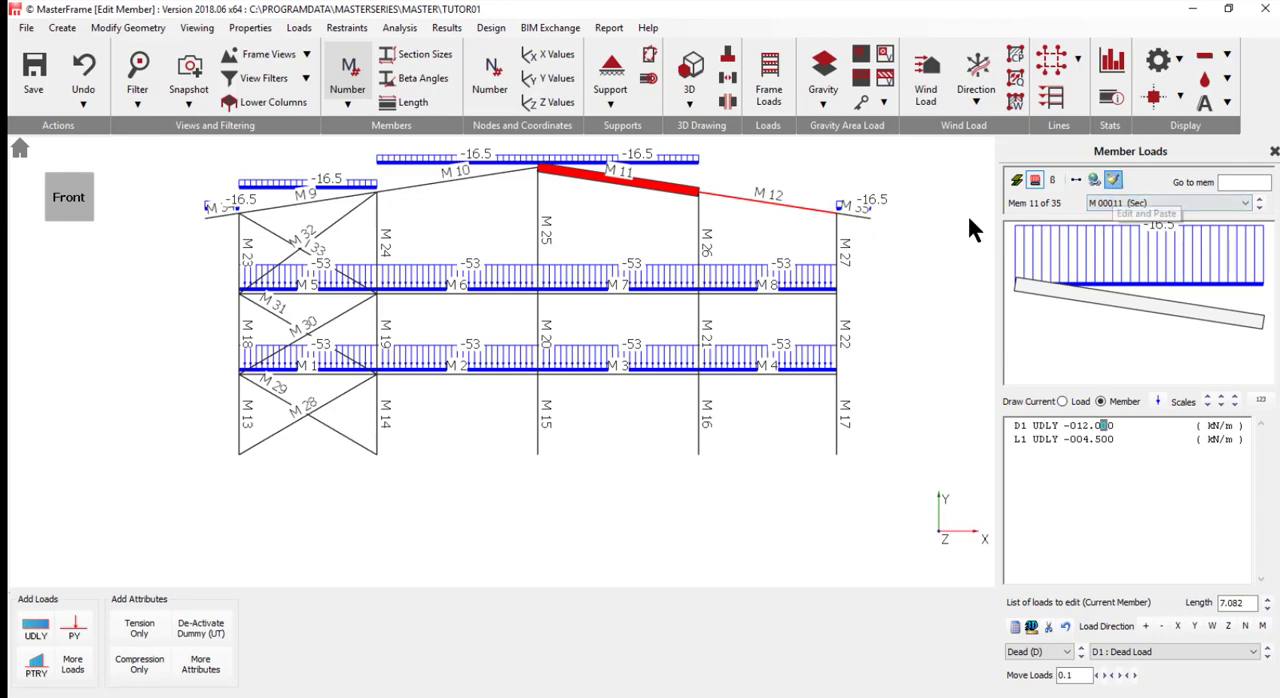
pyautogui.click(757, 202)
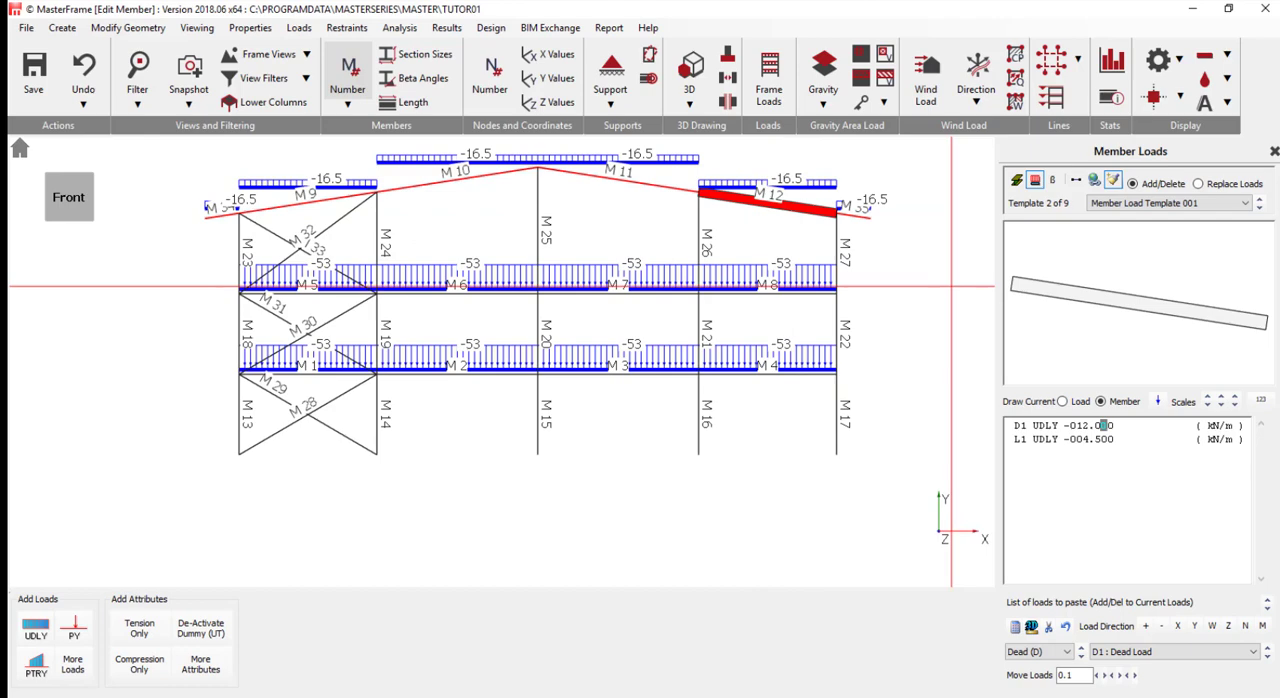
# - Return to single-member editing and add a D1 partial trapezoidal load (PTRY) to beam M2 with -30 at both ends
pyautogui.click(1075, 180)
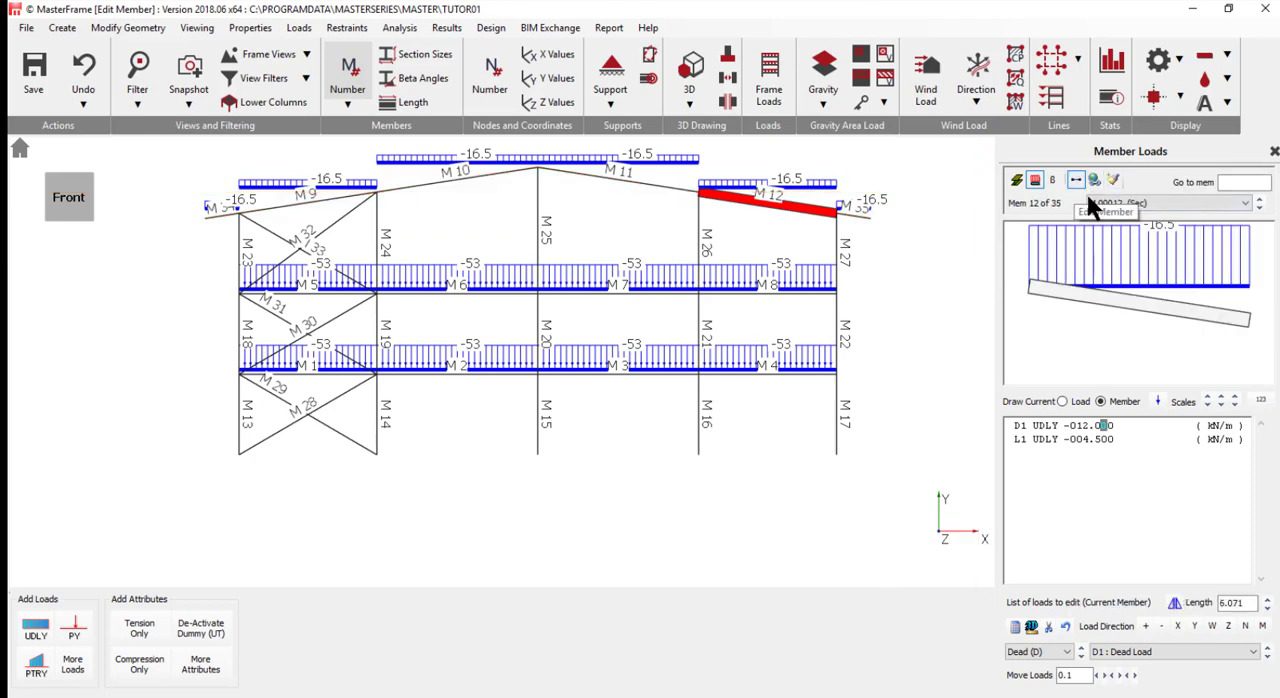
pyautogui.click(448, 378)
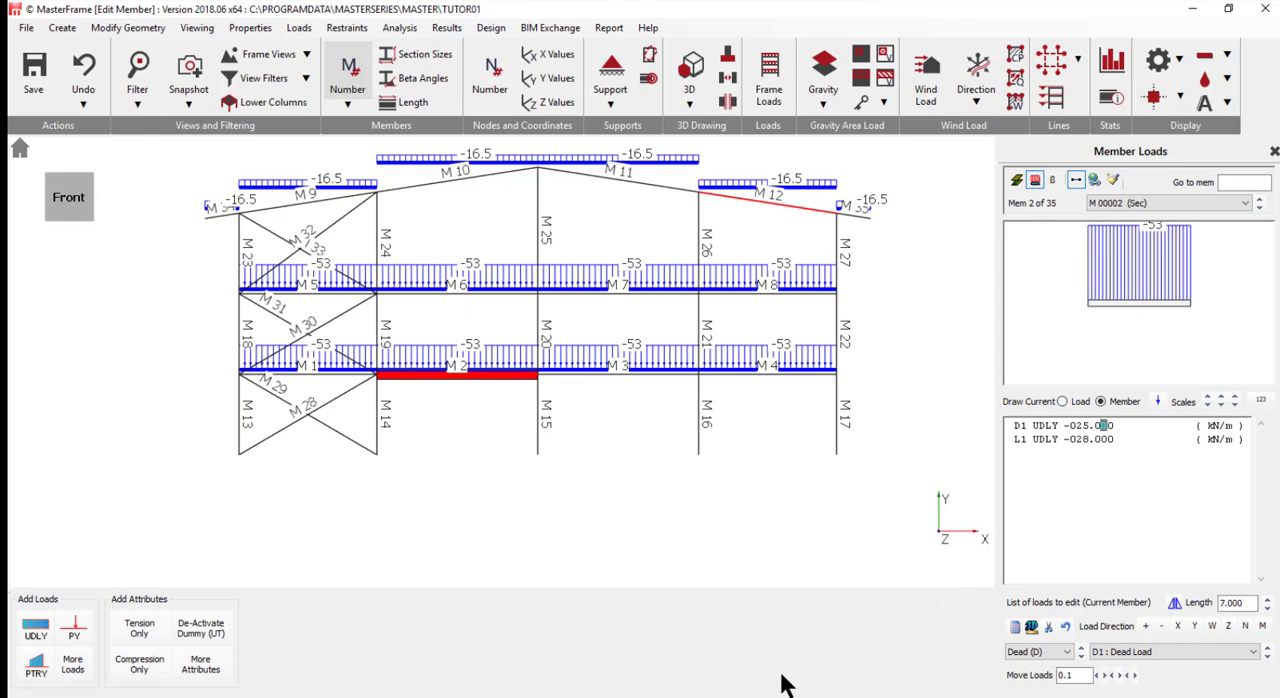
pyautogui.click(35, 668)
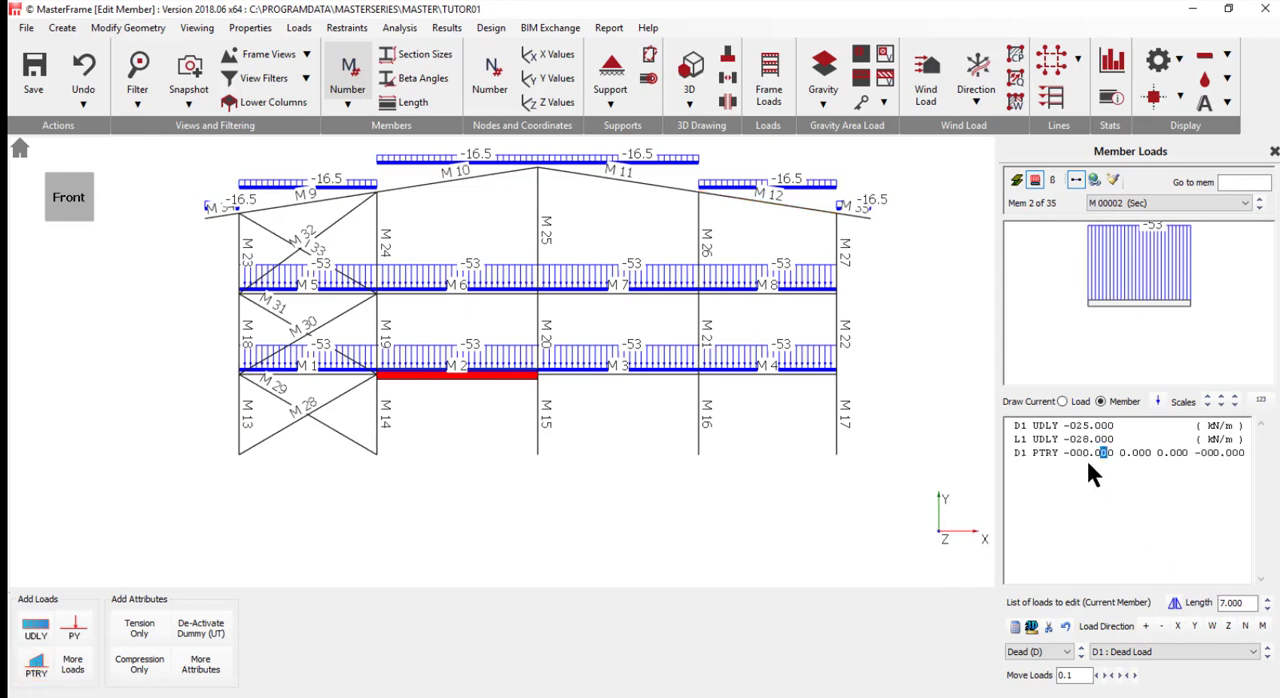
pyautogui.click(1078, 452)
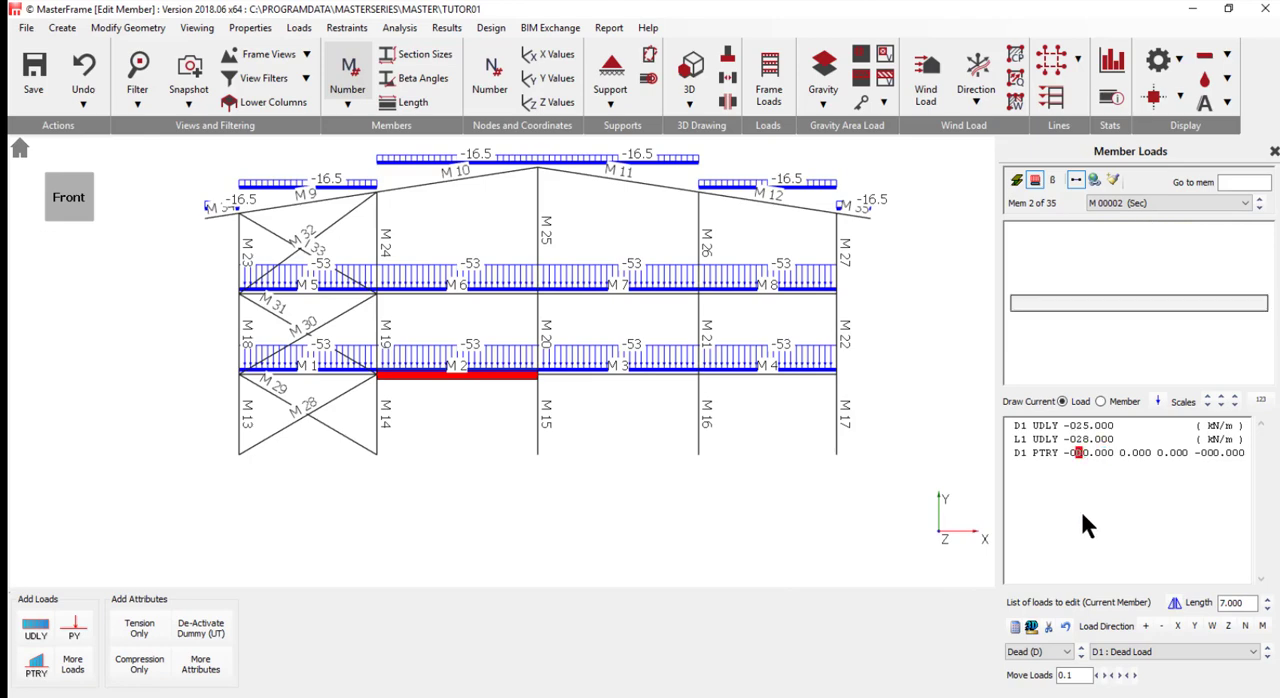
pyautogui.write('030')
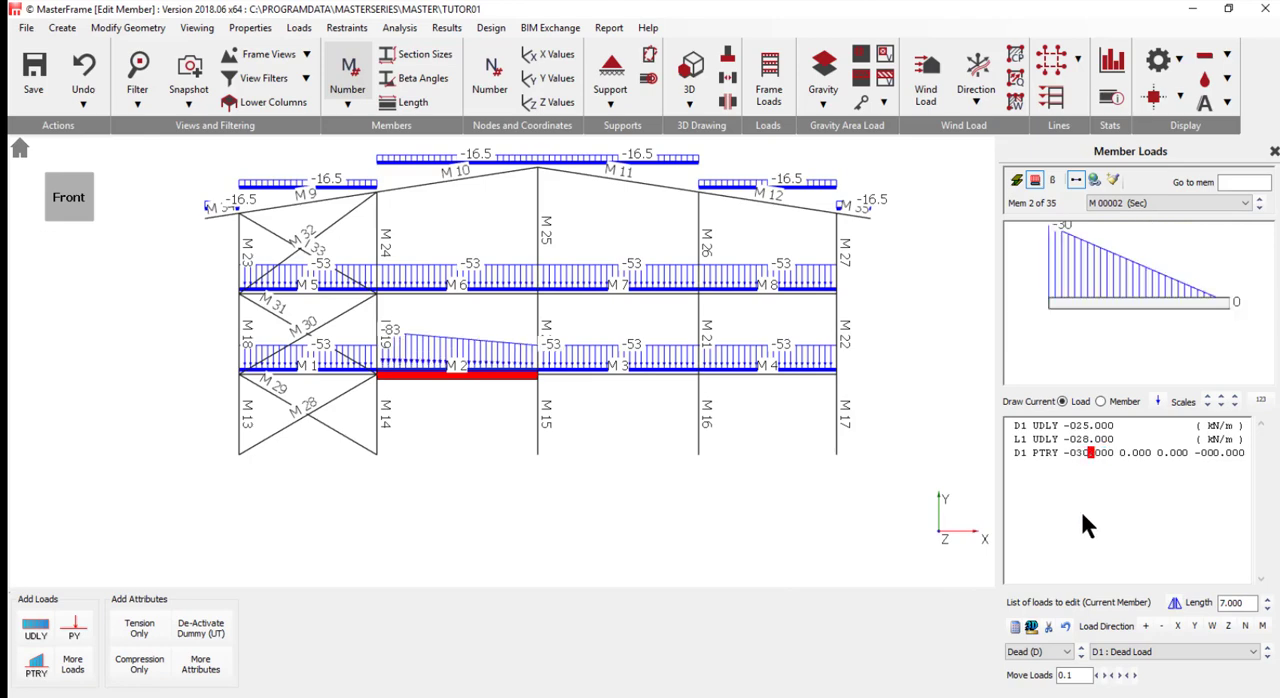
pyautogui.press('Tab')
pyautogui.press('Right')
pyautogui.press('Right')
pyautogui.press('Right')
pyautogui.press('Right')
pyautogui.press('Right')
pyautogui.press('Right')
pyautogui.press('Right')
pyautogui.press('Right')
pyautogui.press('Right')
pyautogui.press('Right')
pyautogui.press('Right')
pyautogui.press('Right')
pyautogui.press('Right')
pyautogui.press('Right')
pyautogui.press('Right')
pyautogui.press('Left')
pyautogui.write('3')
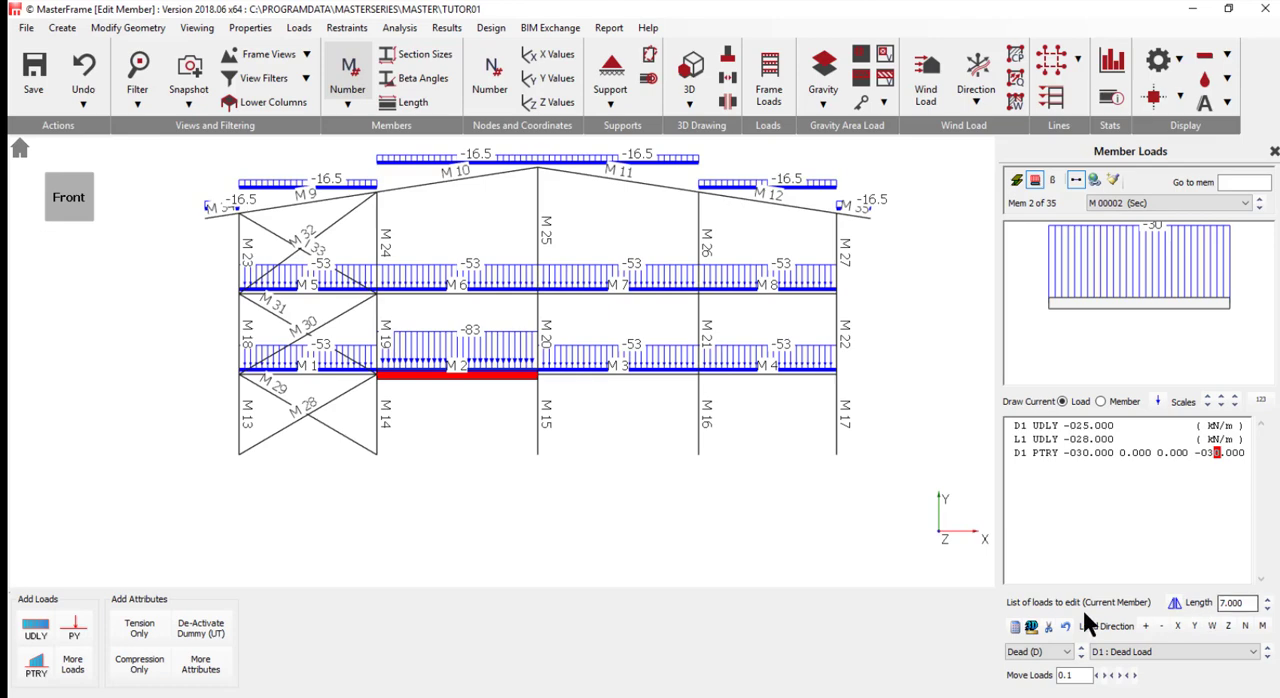
# - Set the partial load on beam M2 to start at 2.1 m and end at 5.5 m, and inspect its diagram
pyautogui.click(1121, 452)
pyautogui.write('2.1')
pyautogui.press('Right')
pyautogui.press('Right')
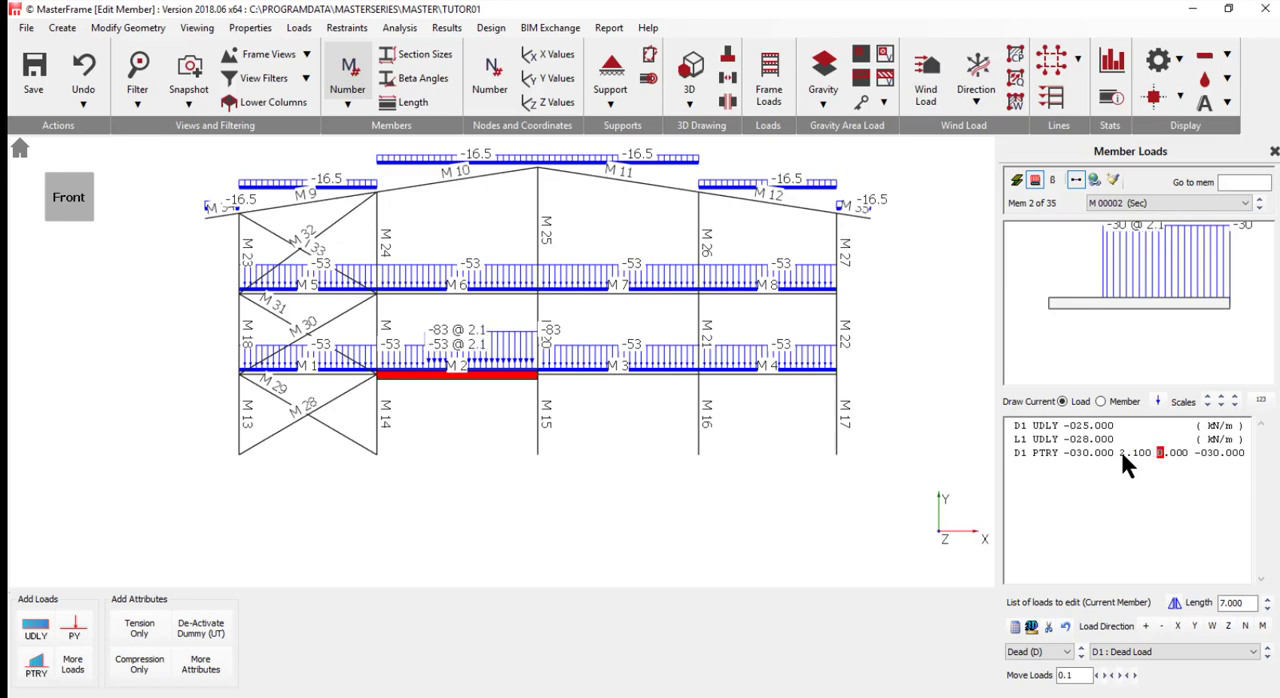
pyautogui.write('5.5')
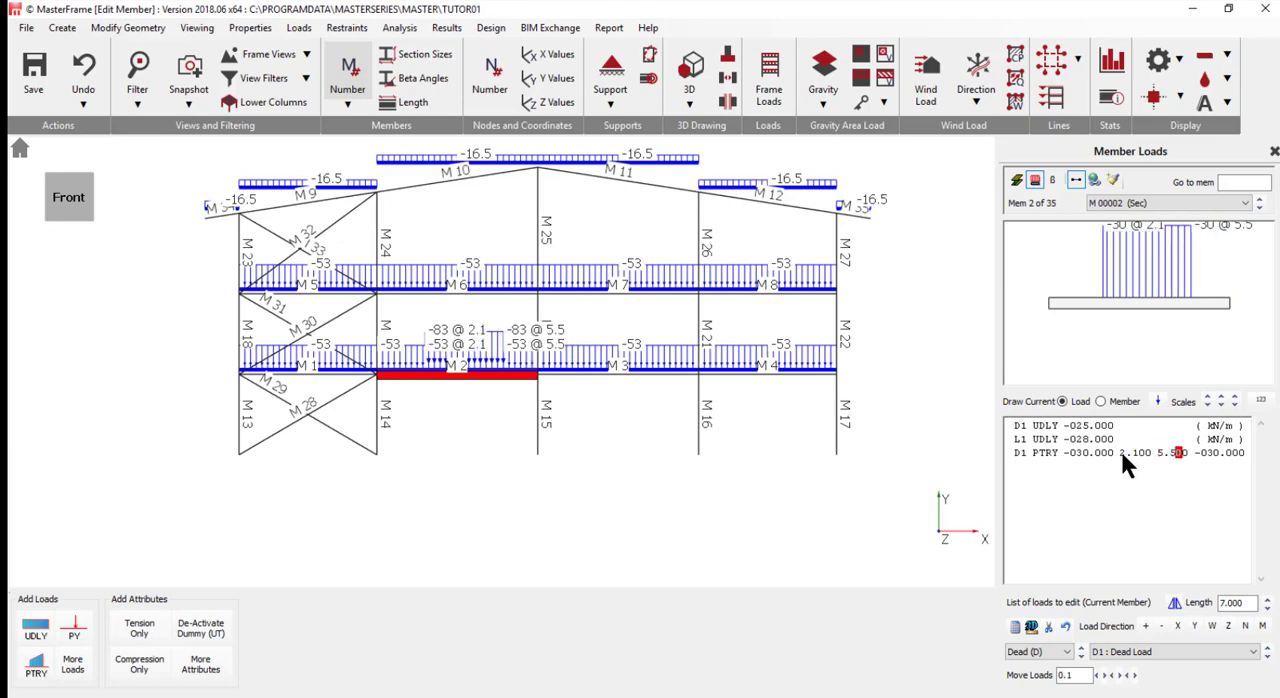
pyautogui.scroll(5, 460, 380)
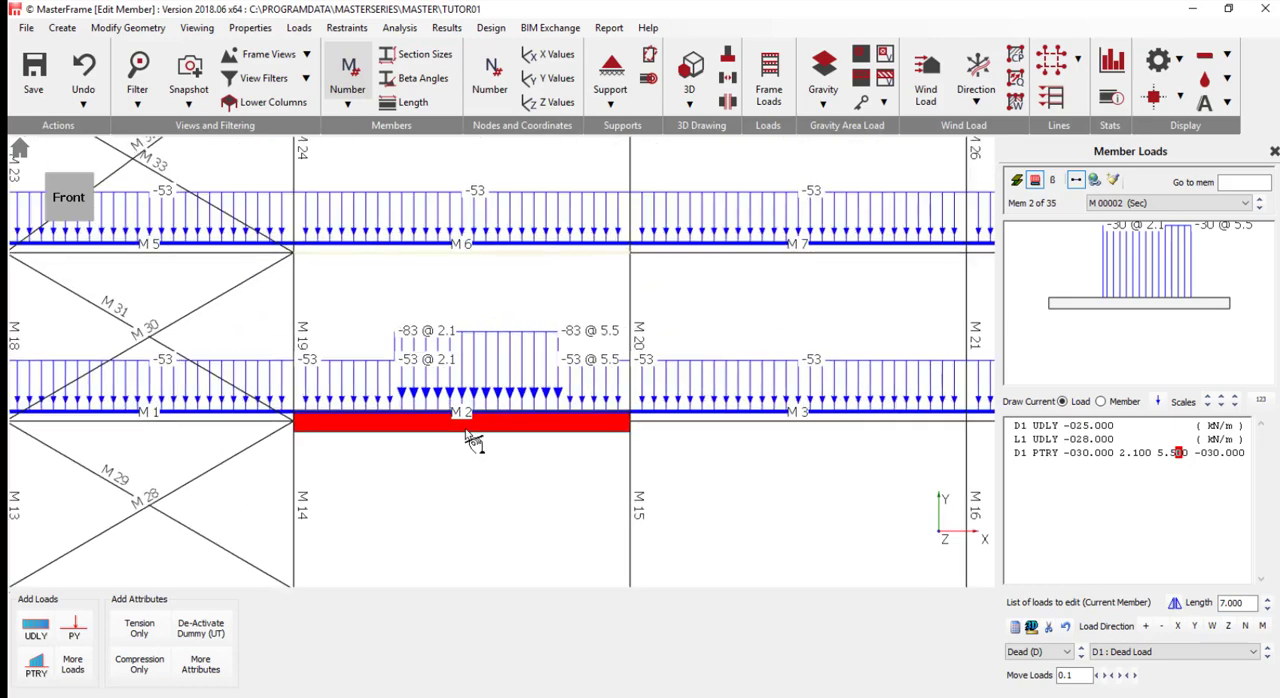
pyautogui.scroll(3, 500, 428)
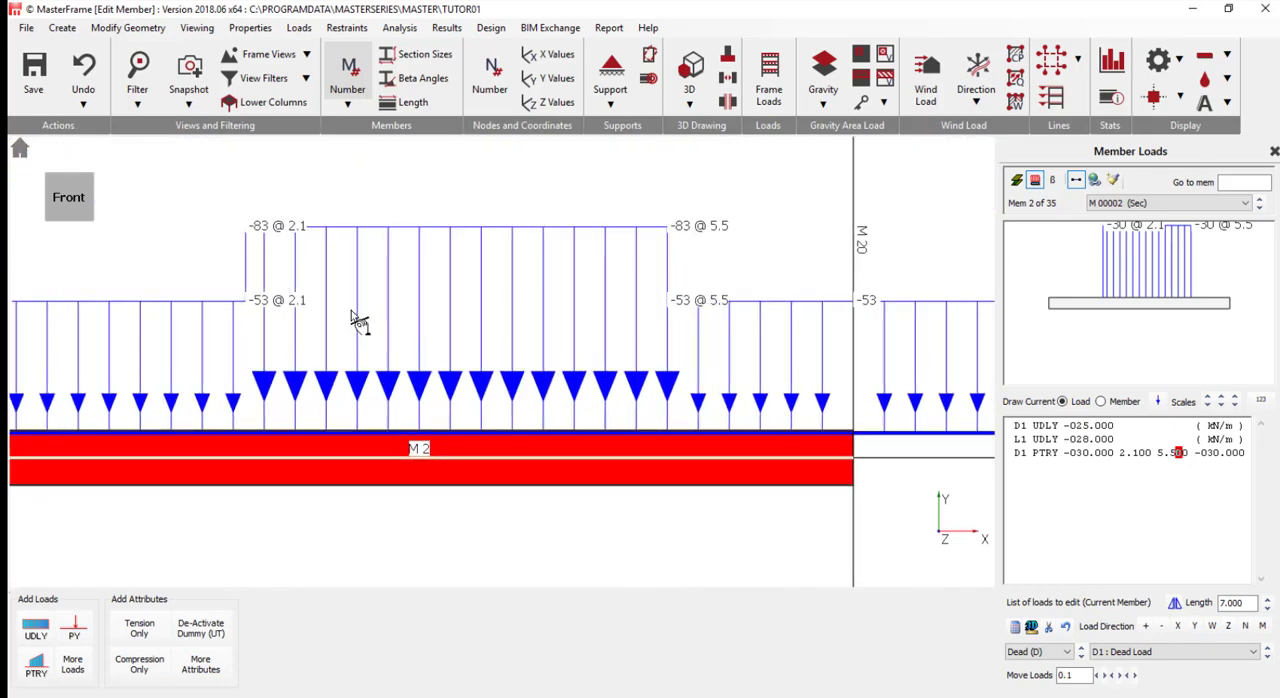
pyautogui.scroll(-10, 360, 322)
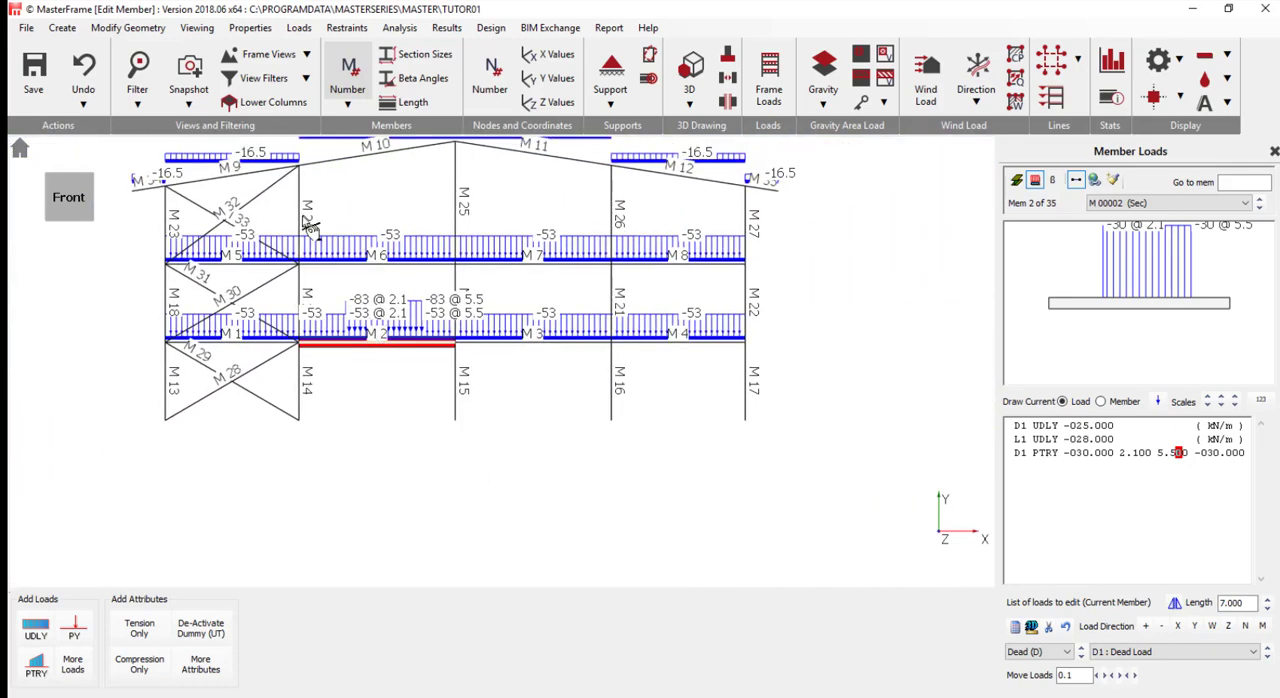
# - Add two uniformly distributed loads to column M13 and set the direction of both to X (UDLX)
pyautogui.scroll(-1, 440, 445)
pyautogui.scroll(2, 443, 209)
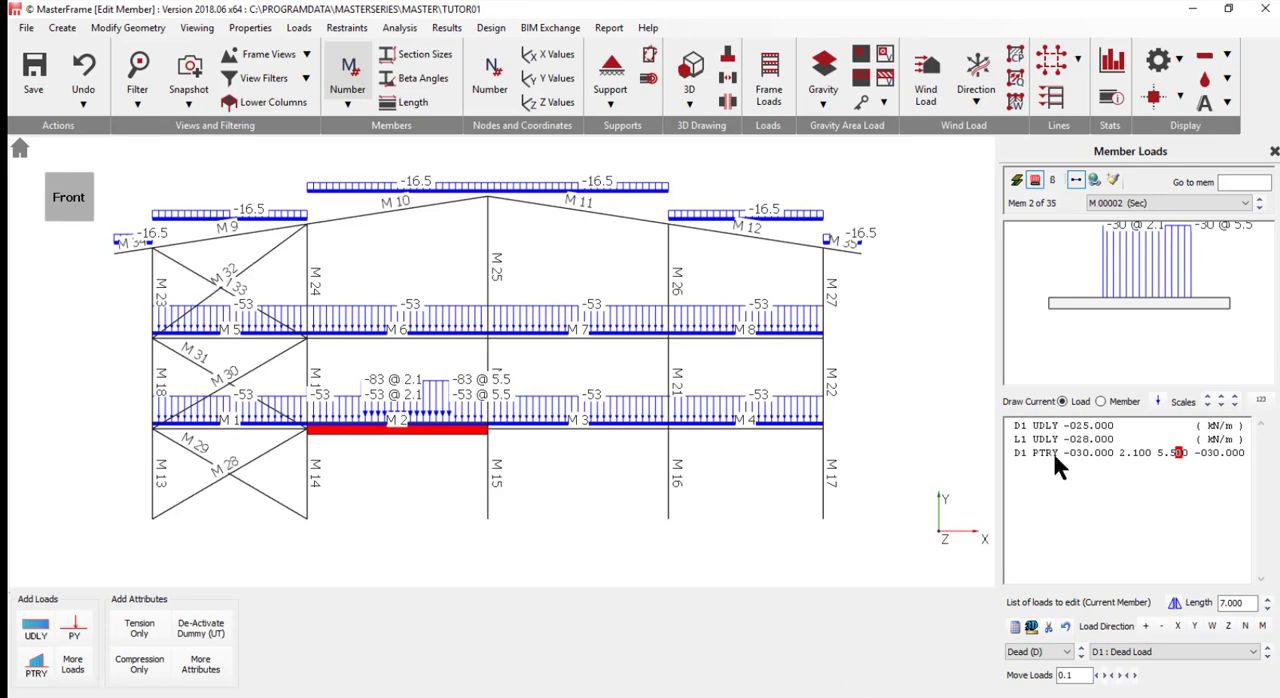
pyautogui.click(152, 470)
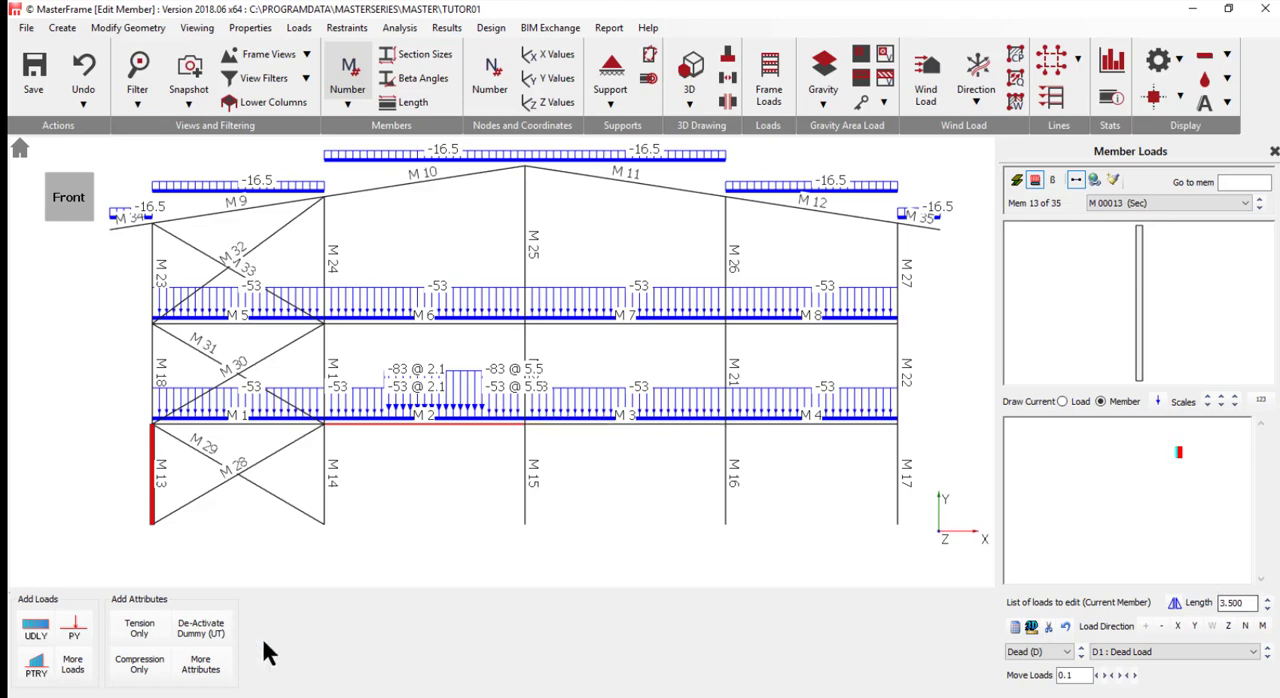
pyautogui.click(36, 628)
pyautogui.click(36, 630)
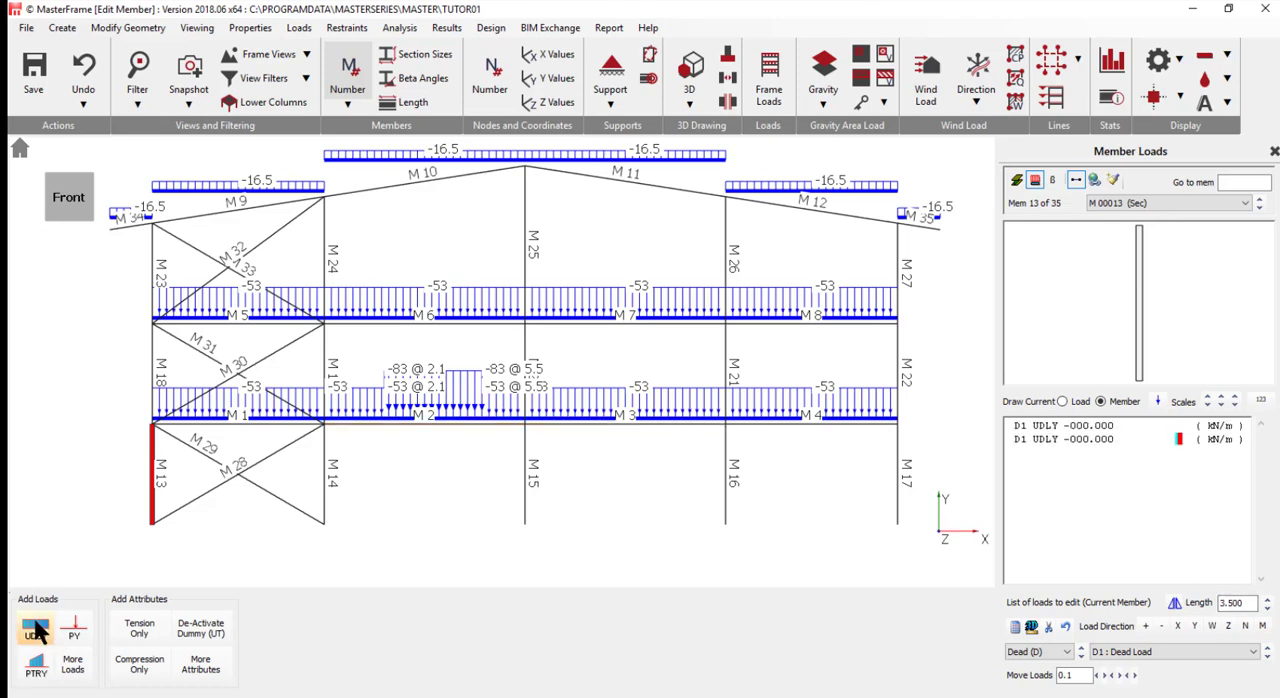
pyautogui.click(1053, 424)
pyautogui.write('X')
pyautogui.click(1074, 442)
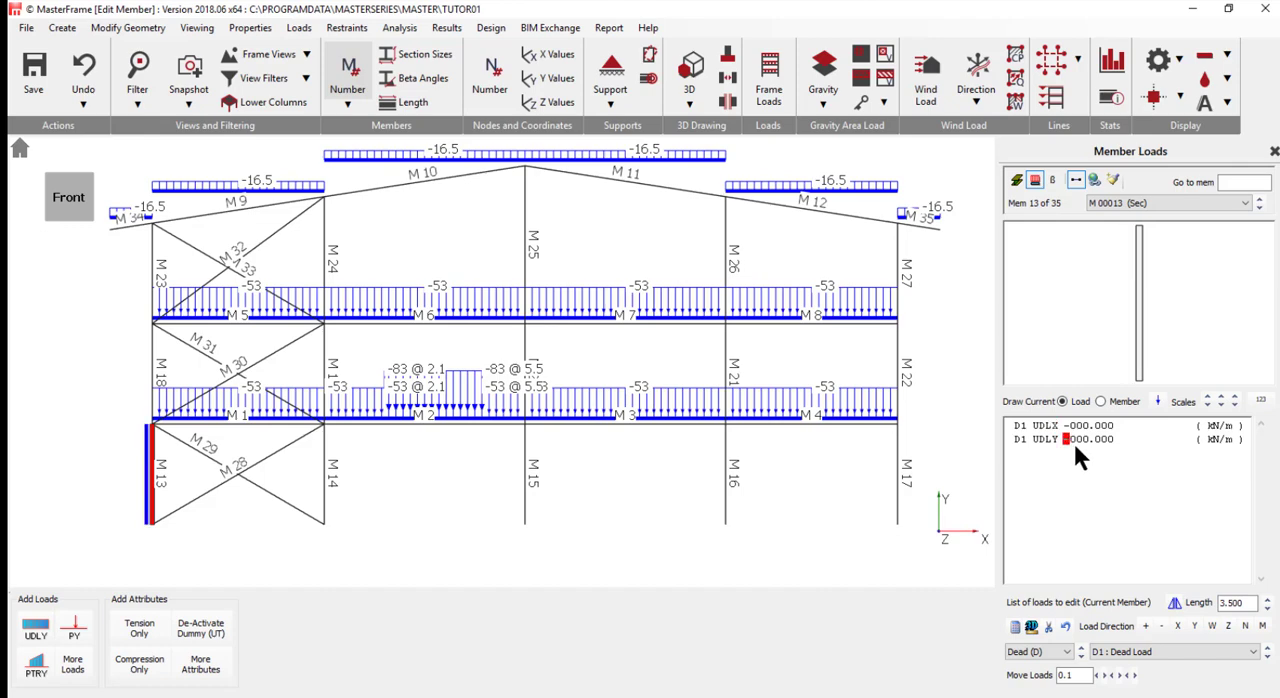
pyautogui.click(1059, 439)
pyautogui.write('X')
# - Assign the two loads on column M13 to groups W1 and W2, with values of +5.5 and +4.8 kN/m
pyautogui.click(1015, 424)
pyautogui.write('W')
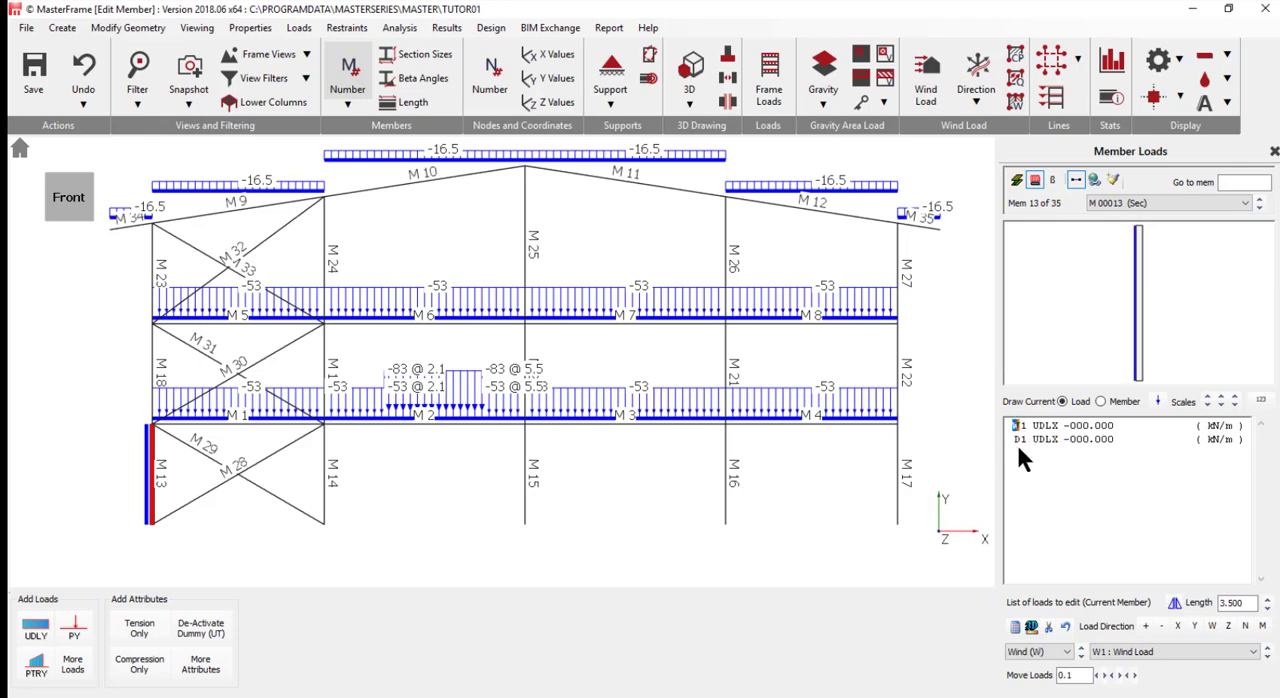
pyautogui.click(1016, 439)
pyautogui.write('W2')
pyautogui.write('55')
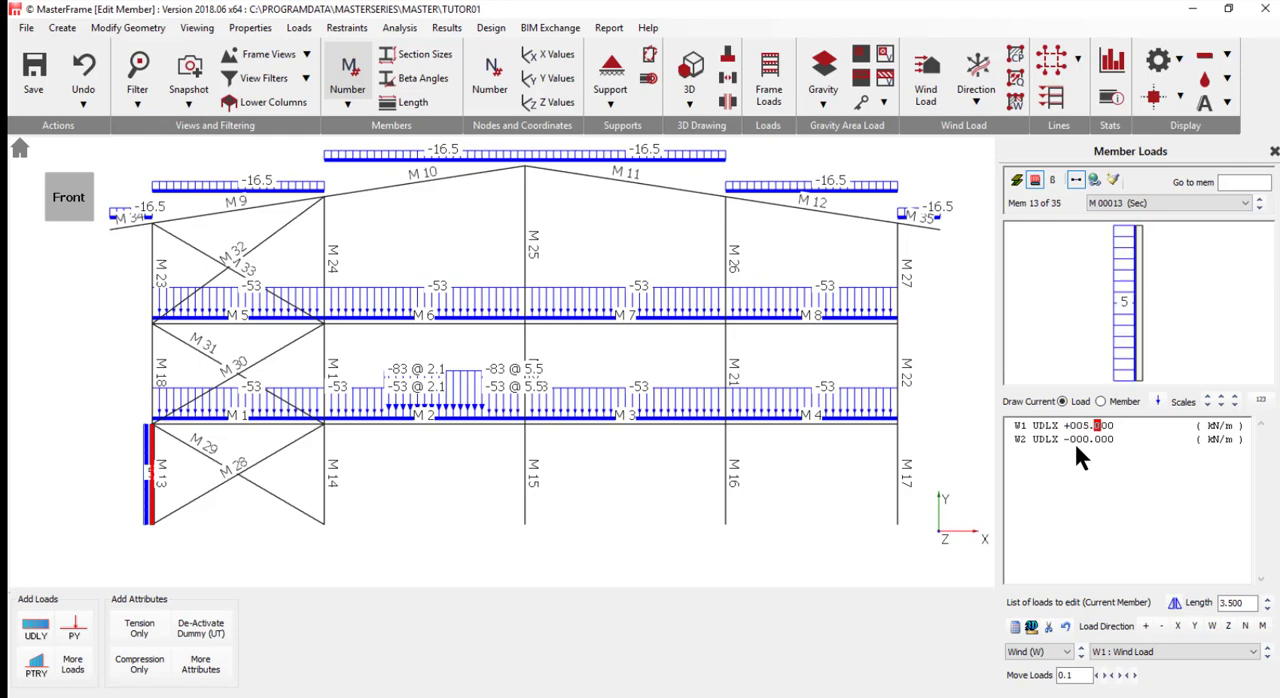
pyautogui.press('Down')
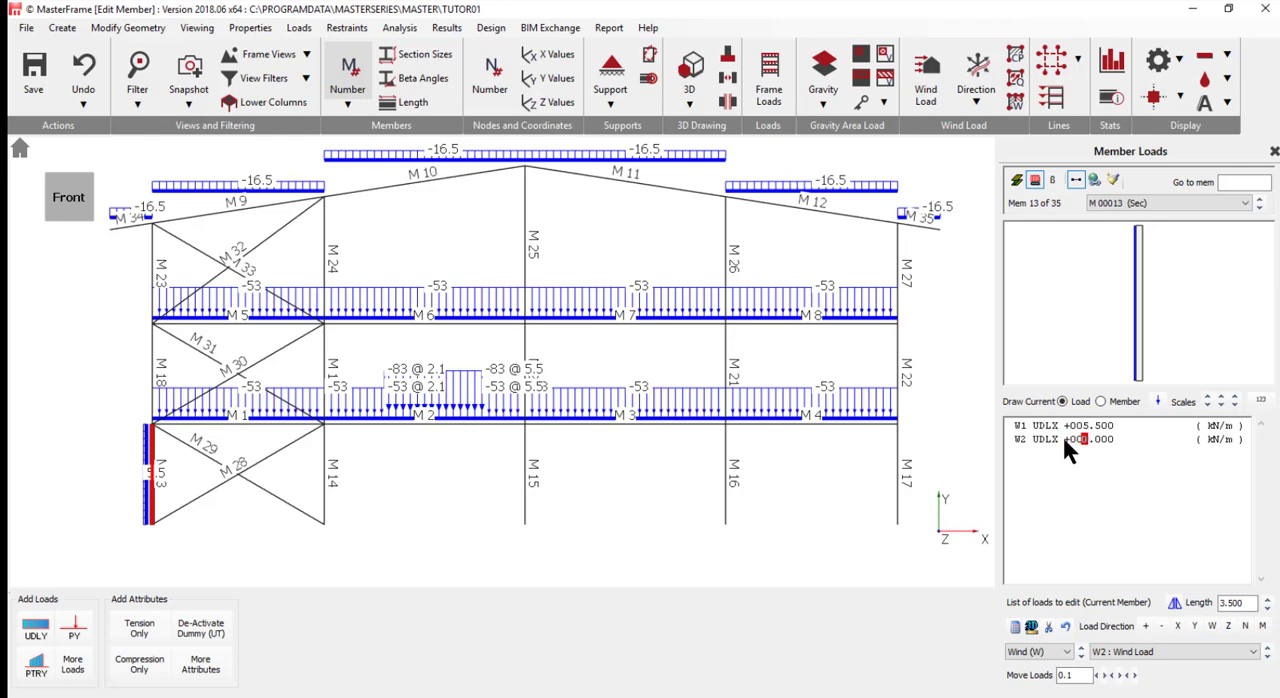
pyautogui.write('48')
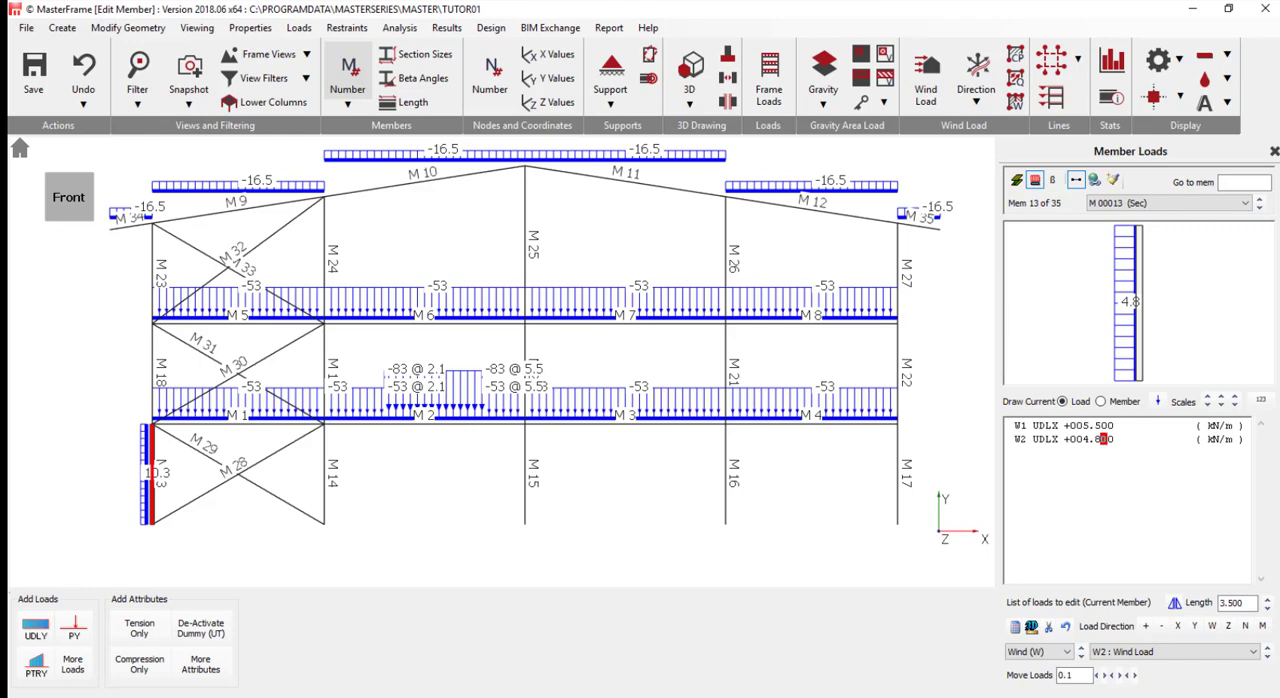
# - Paste the wind loads of column M13 onto columns M18 and M23, and set the display text size to 10
pyautogui.click(1113, 179)
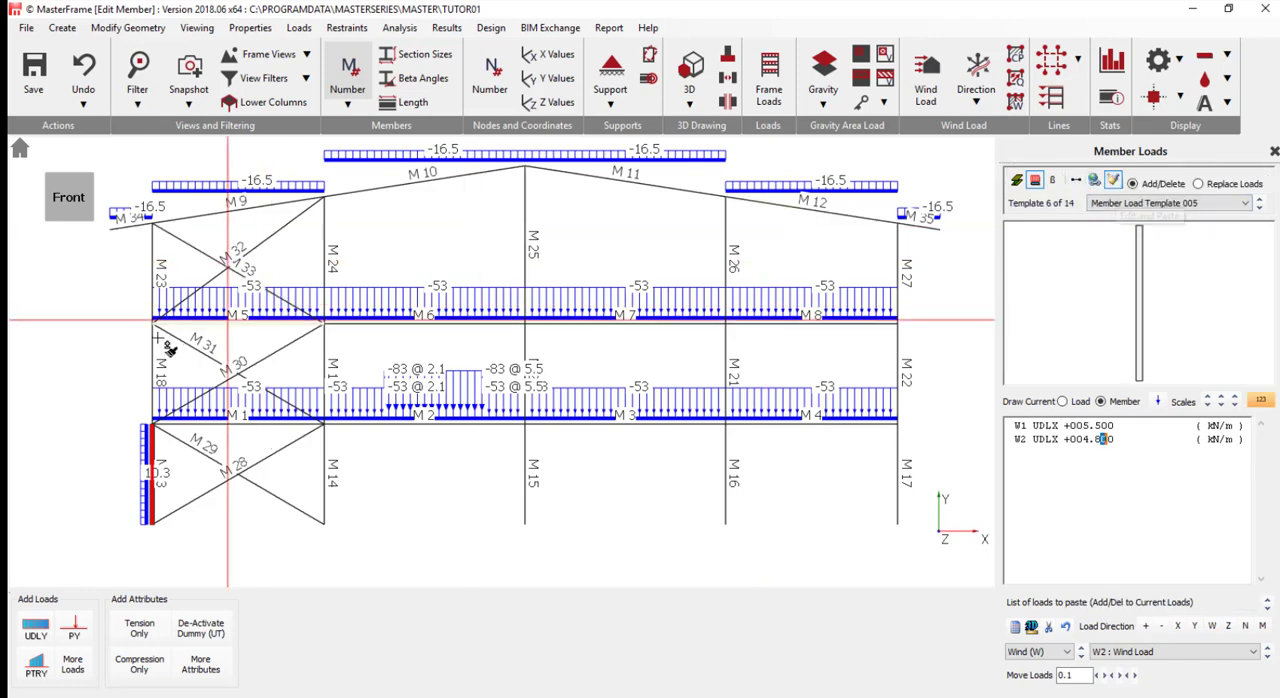
pyautogui.click(152, 379)
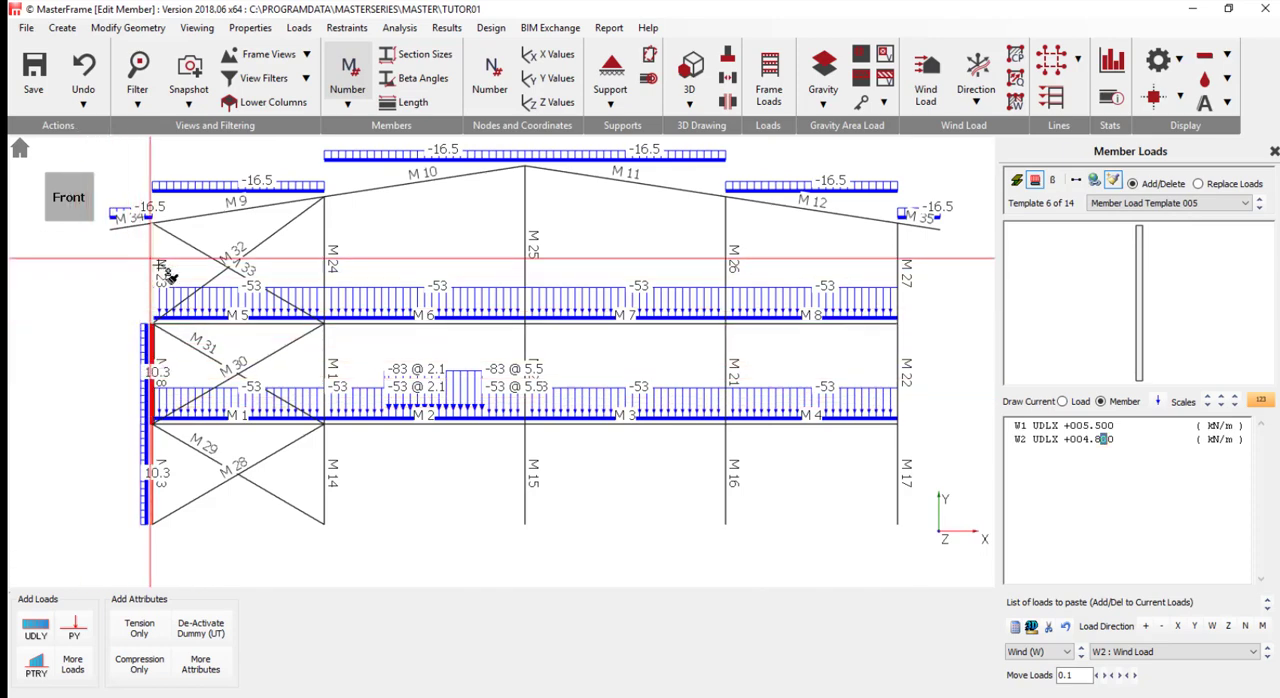
pyautogui.click(153, 262)
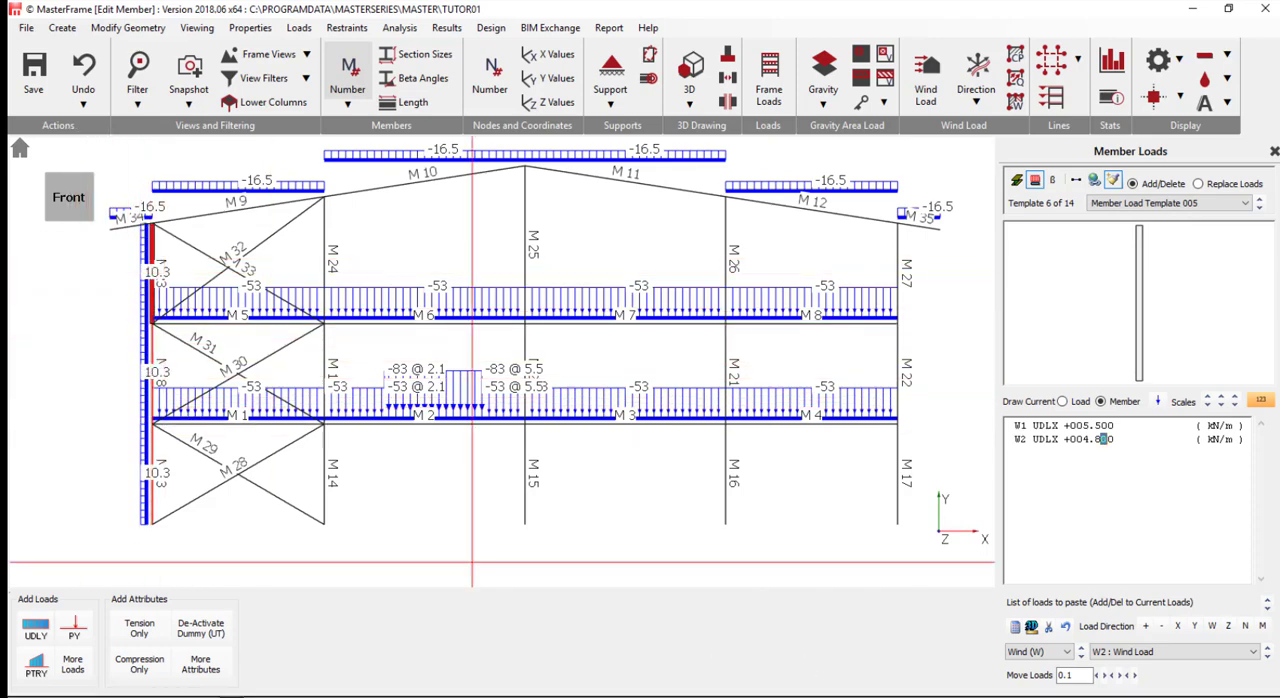
pyautogui.click(1213, 105)
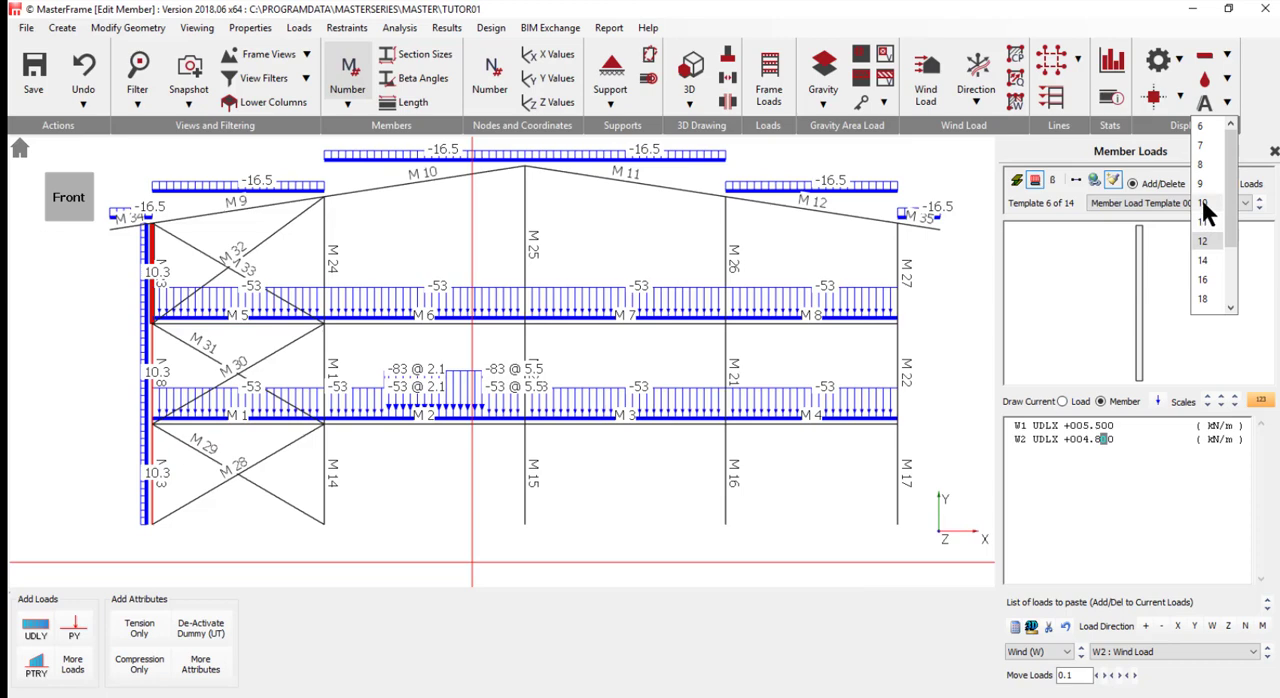
pyautogui.click(1202, 199)
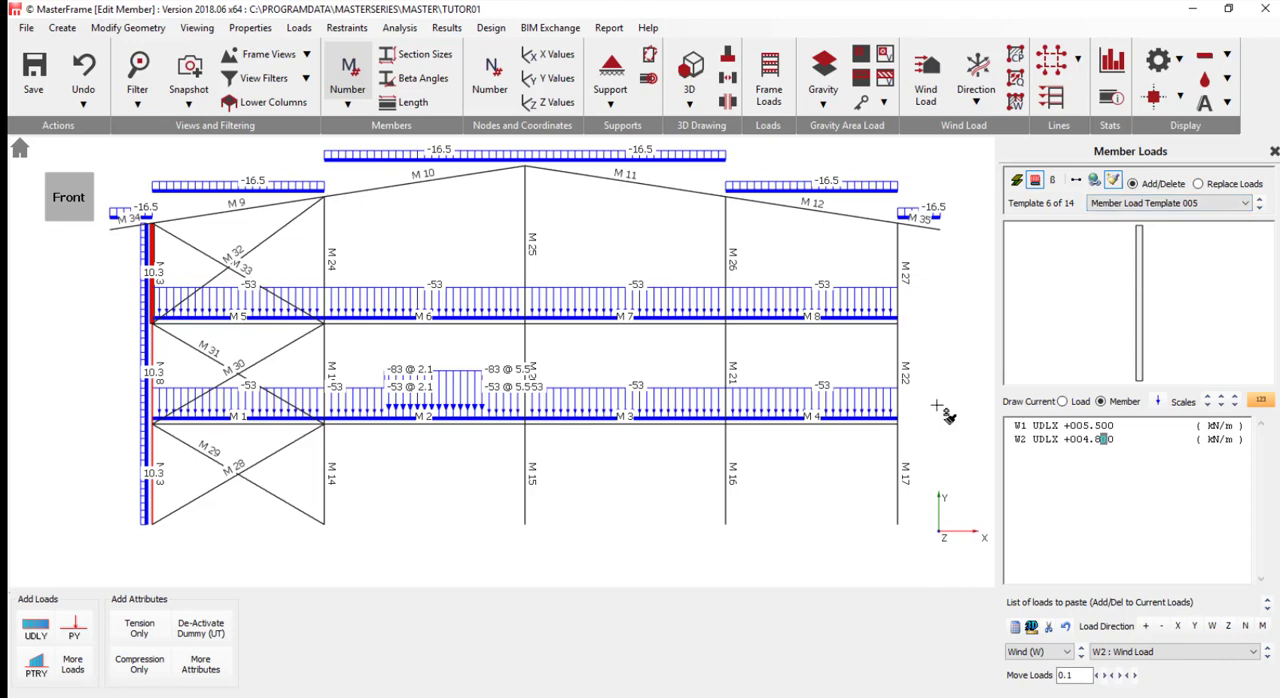
# - Change the W1 load to +1.8 kN/m, paste the load list onto columns M17, M22 and M27, and return to single-member editing
pyautogui.click(1083, 425)
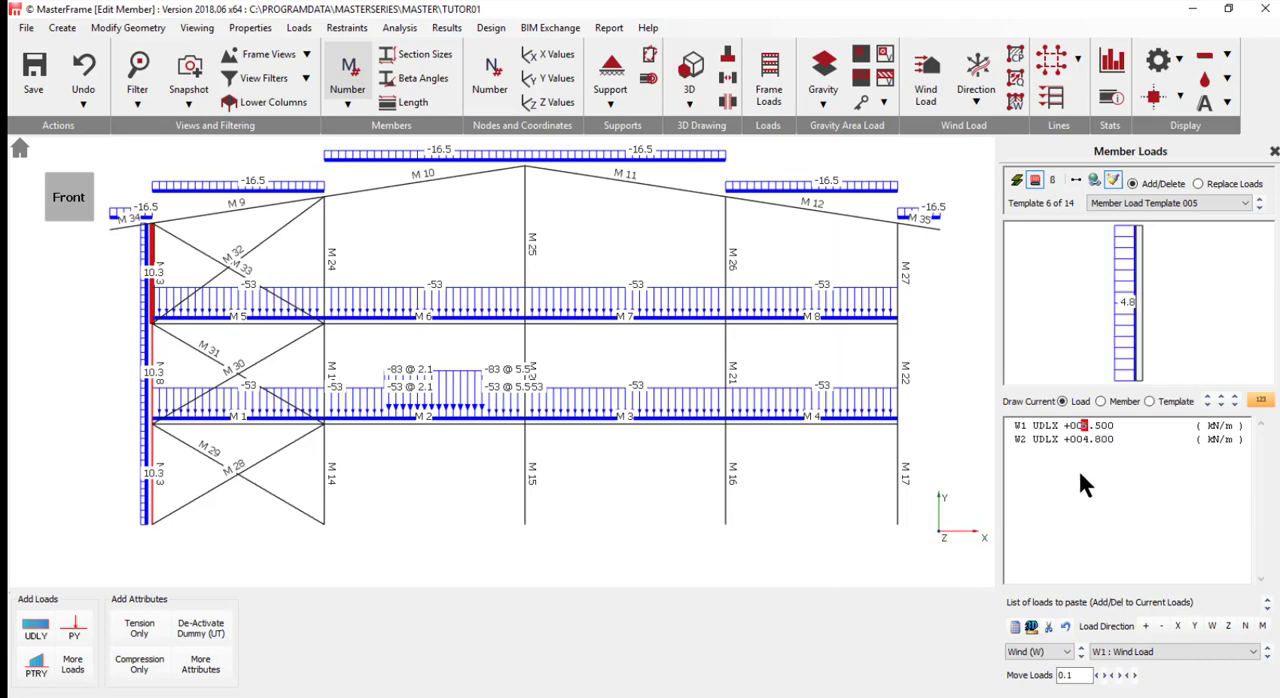
pyautogui.write('1.8')
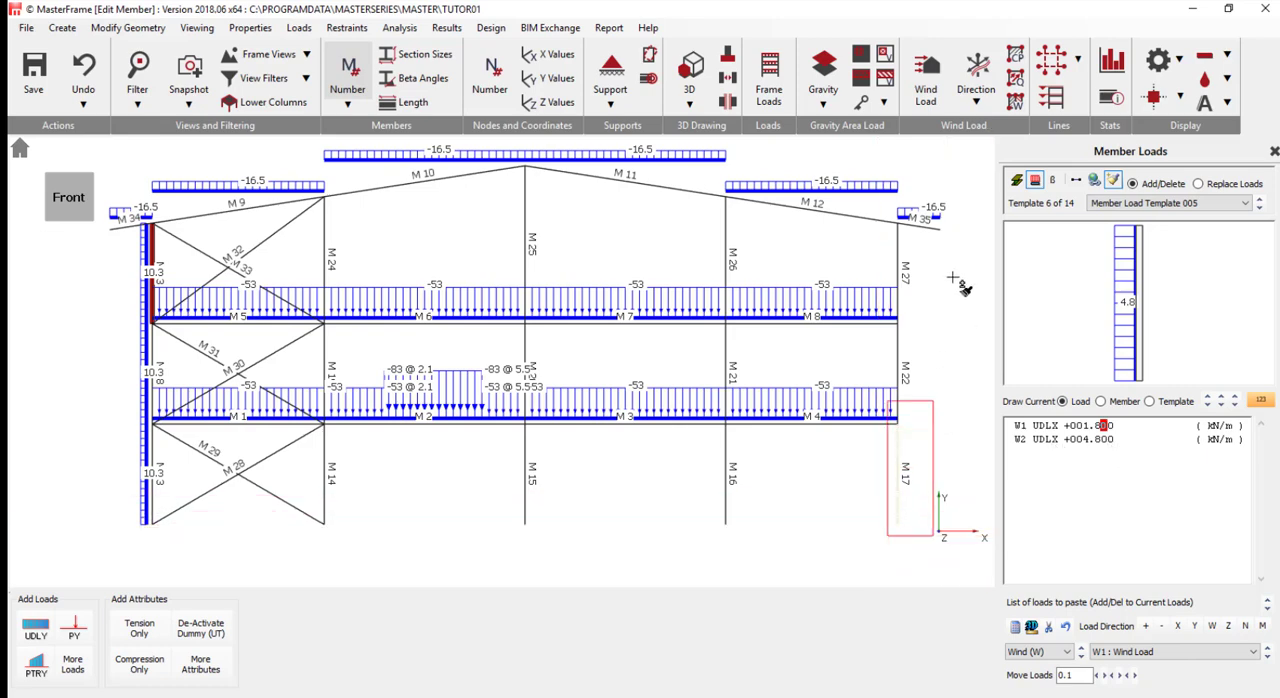
pyautogui.moveTo(953, 278); pyautogui.dragTo(911, 235)
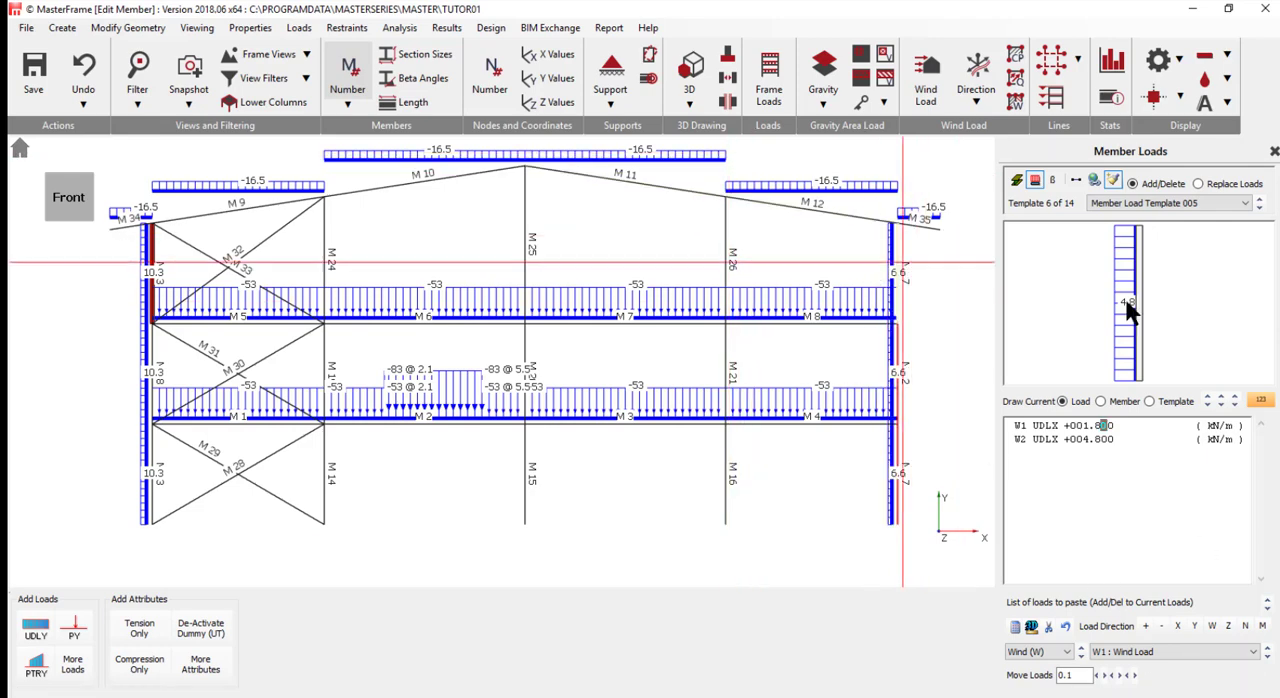
pyautogui.click(1075, 180)
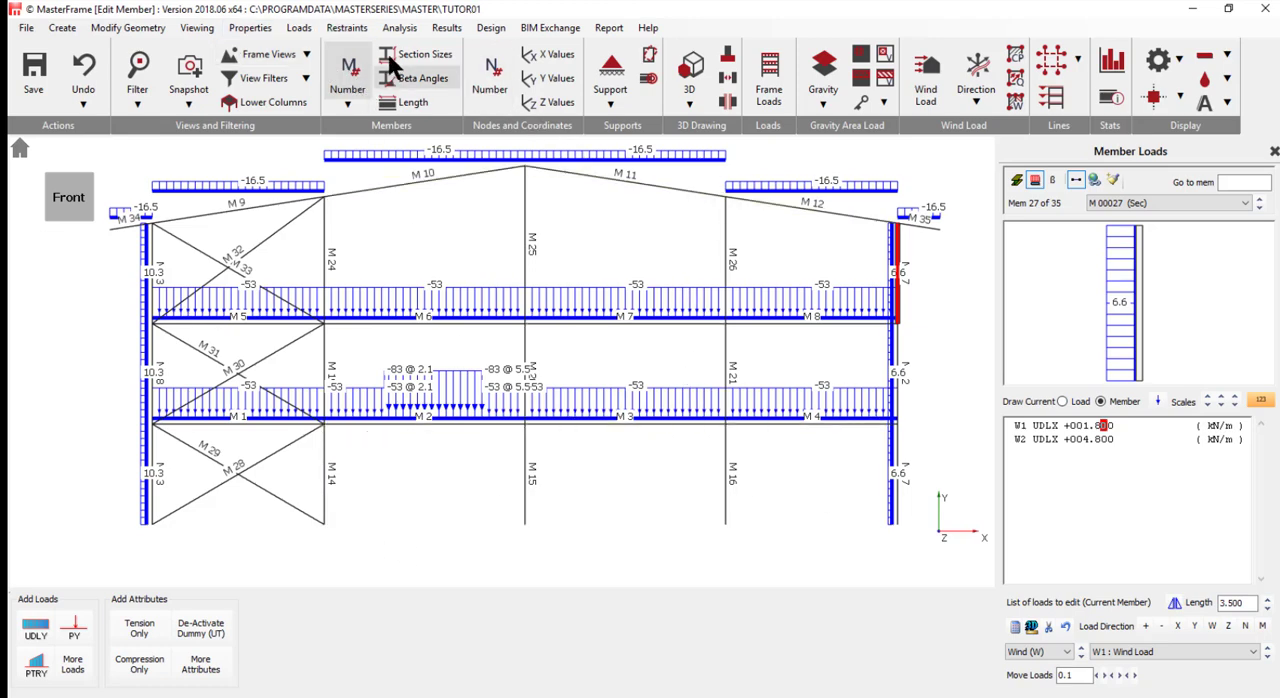
# - Hide the member numbers and open the density settings for member self weight
pyautogui.click(347, 70)
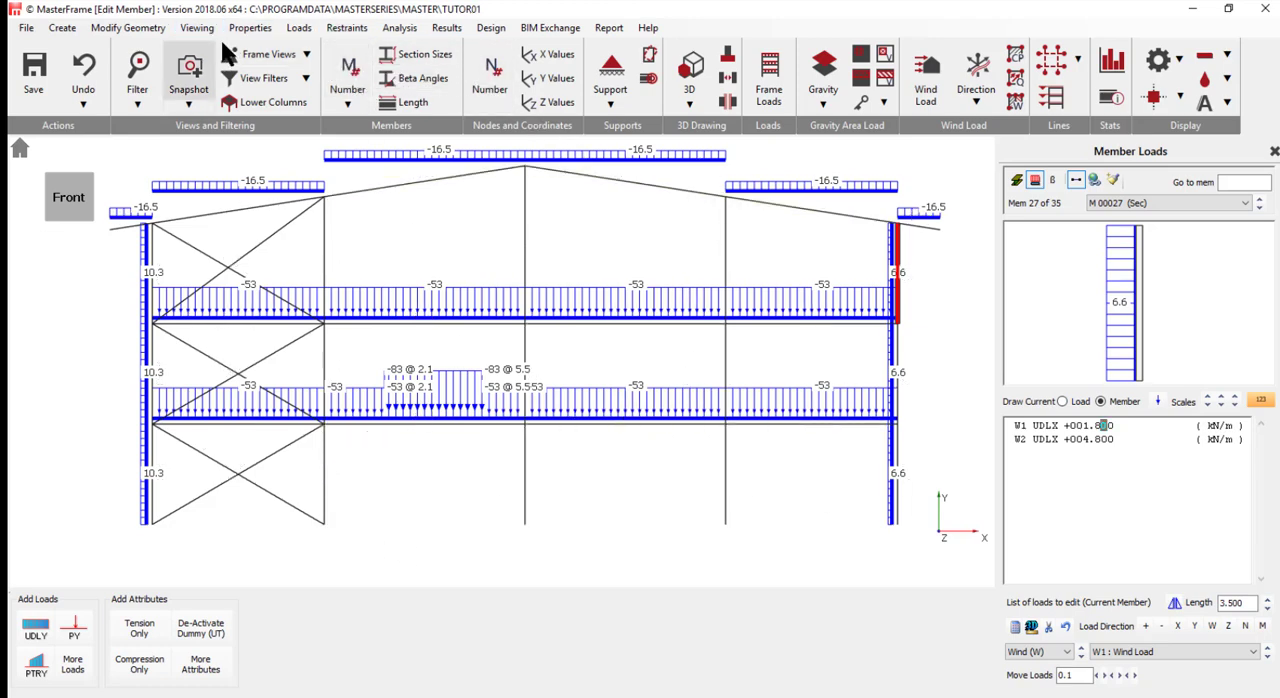
pyautogui.click(299, 30)
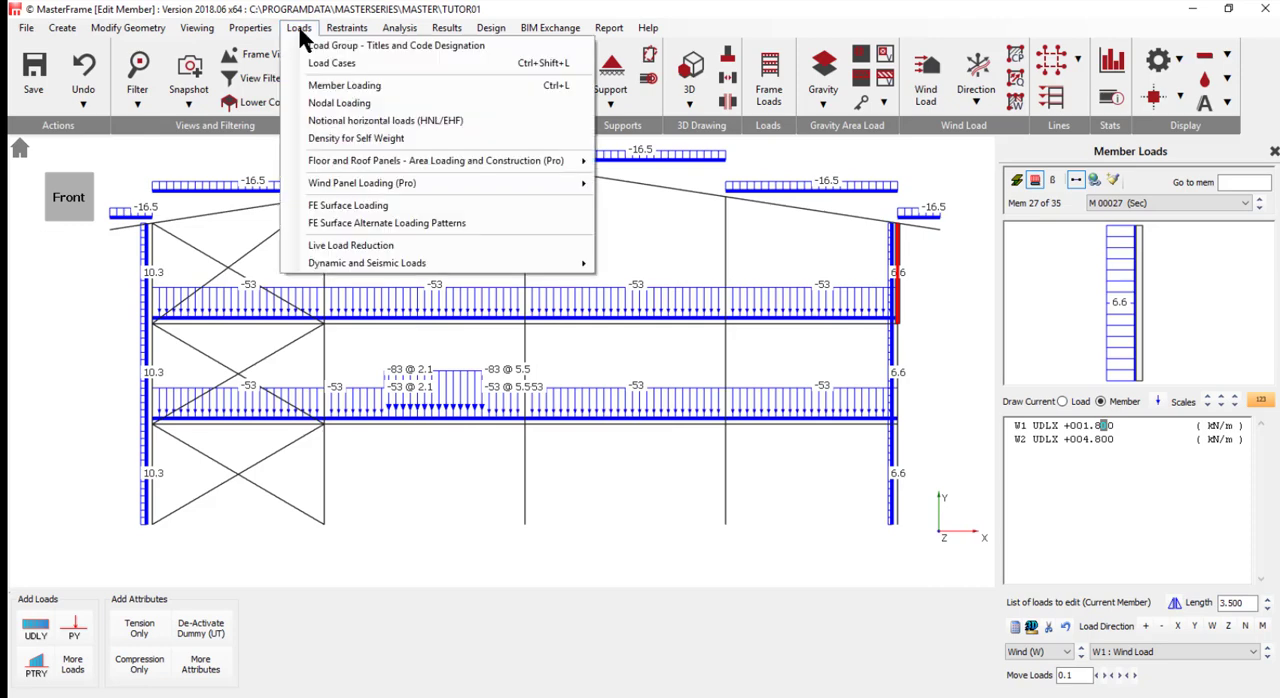
pyautogui.click(347, 140)
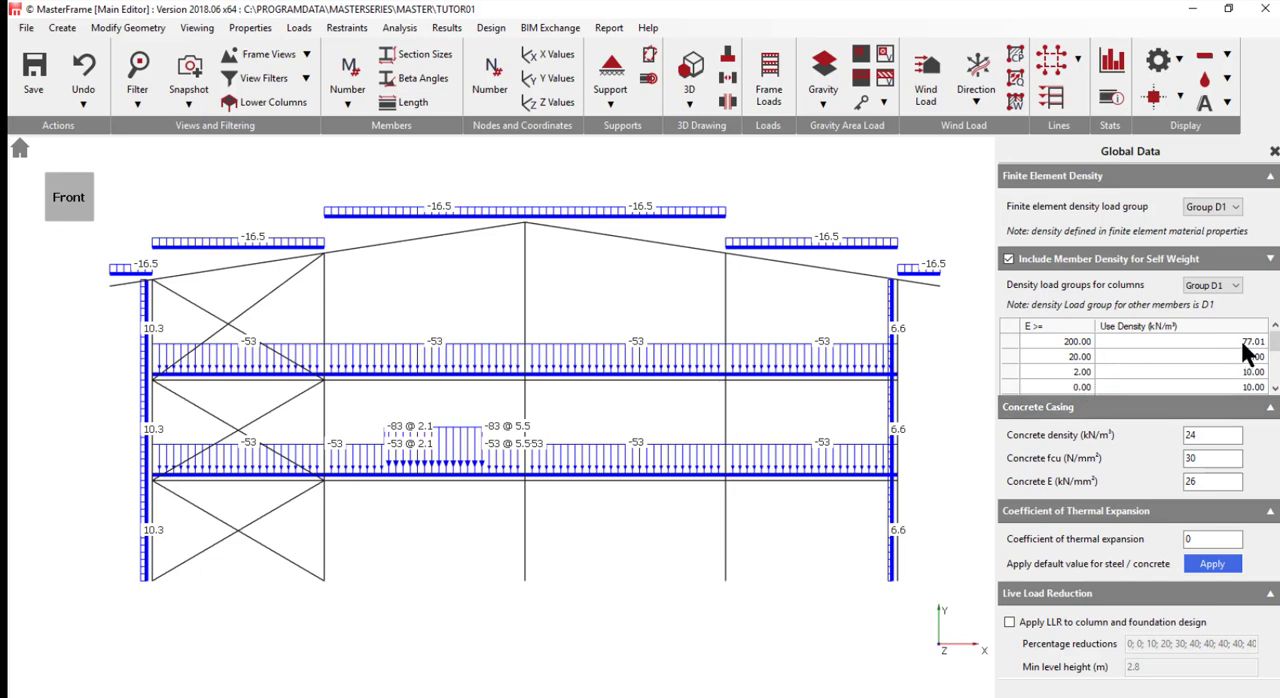
pyautogui.scroll(1, 757, 493)
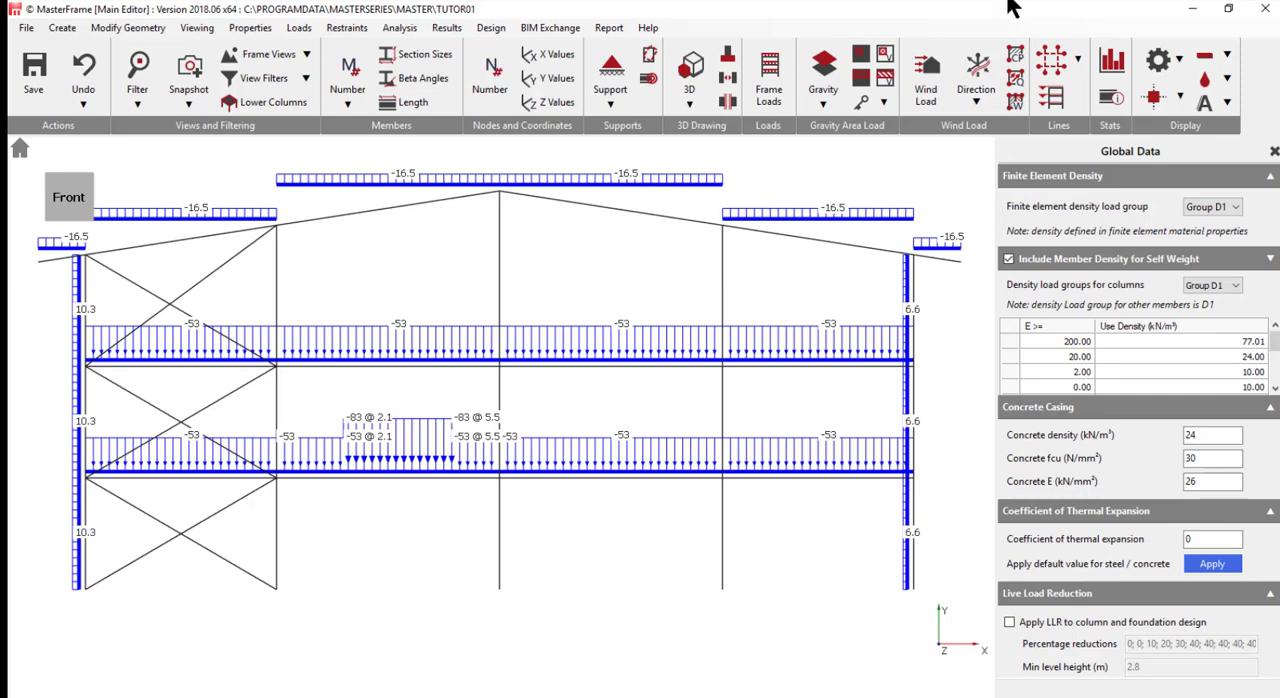
# - Switch the design code to British and let the loading cases change to match it
pyautogui.click(487, 30)
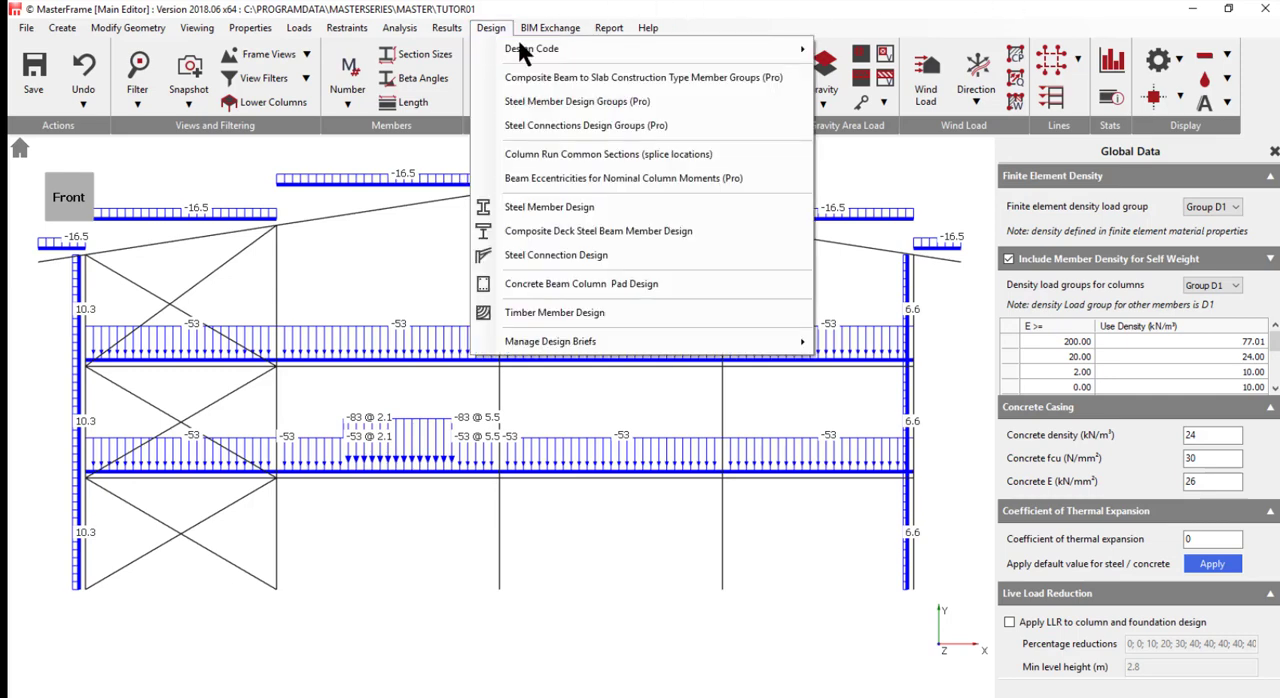
pyautogui.moveTo(528, 48)
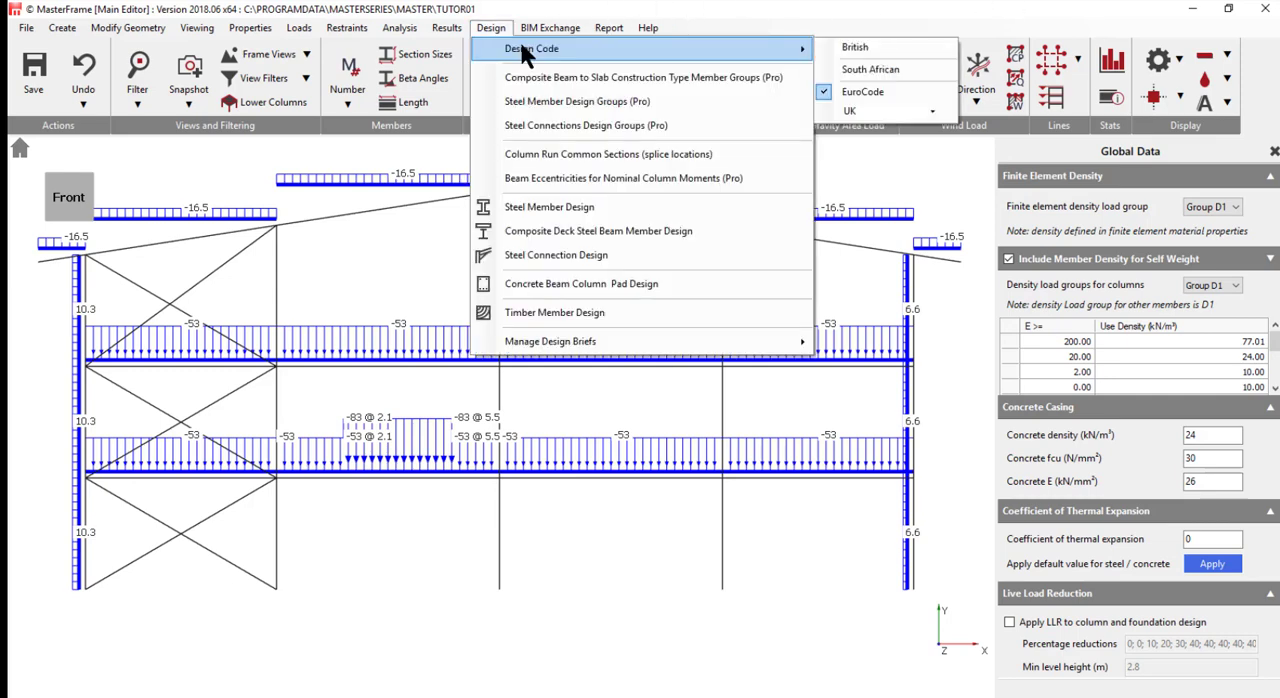
pyautogui.click(855, 50)
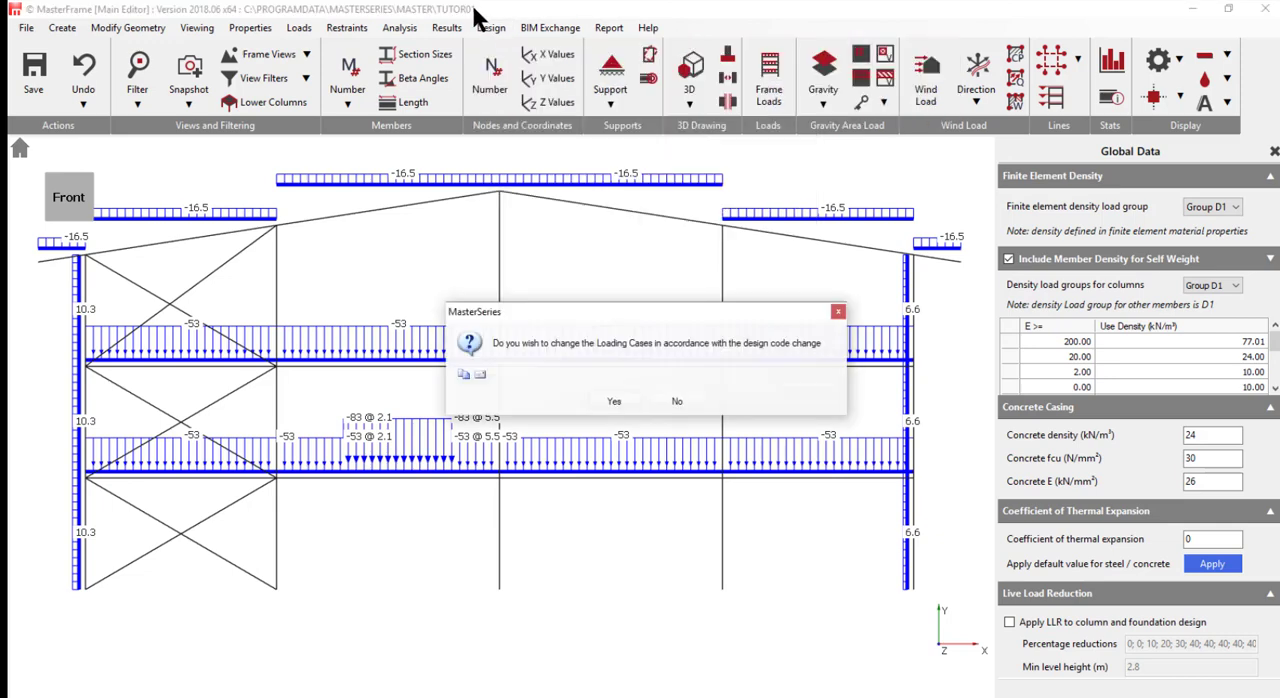
pyautogui.click(613, 401)
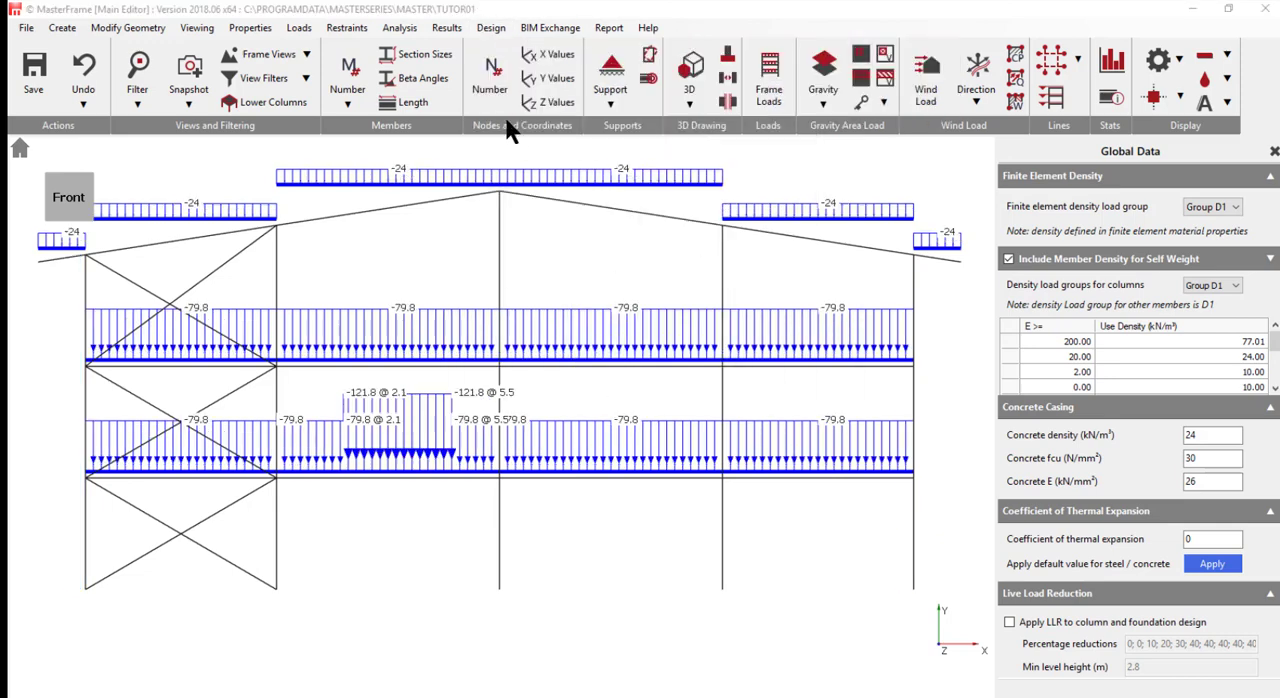
# - Set the design code back to EuroCode and convert the loading cases using EC0 Eq. 6.10
pyautogui.click(495, 30)
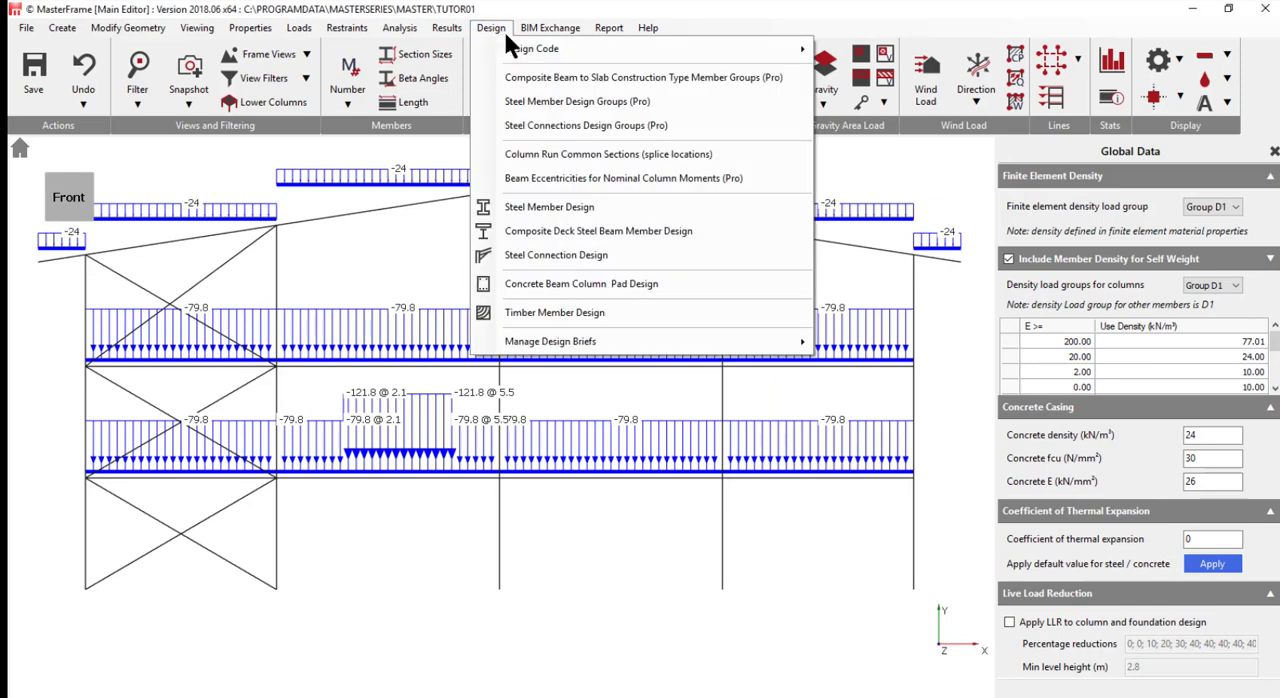
pyautogui.moveTo(610, 50)
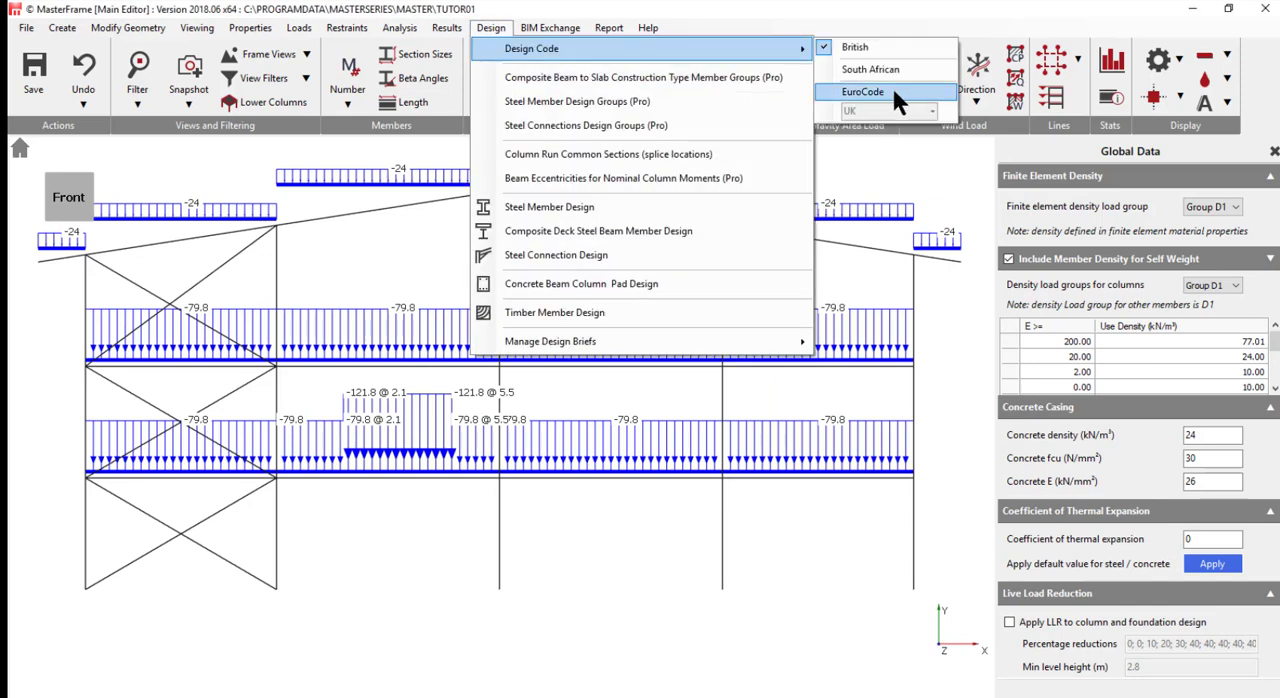
pyautogui.click(893, 90)
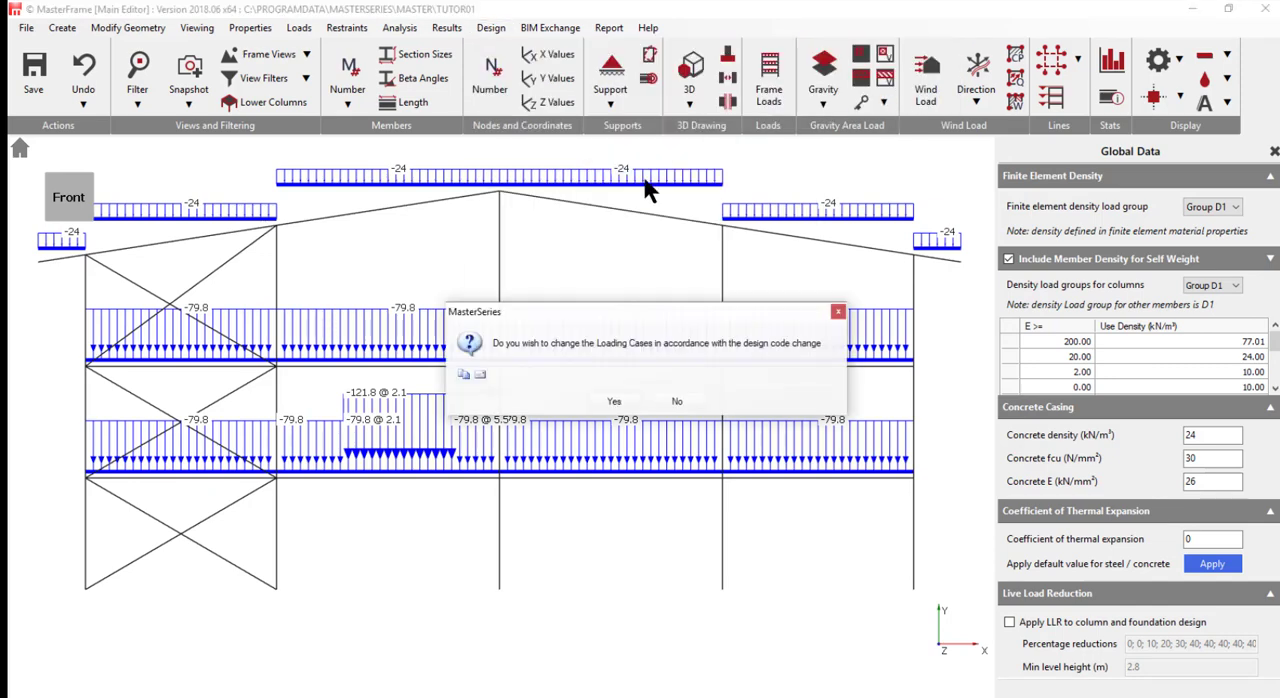
pyautogui.click(606, 401)
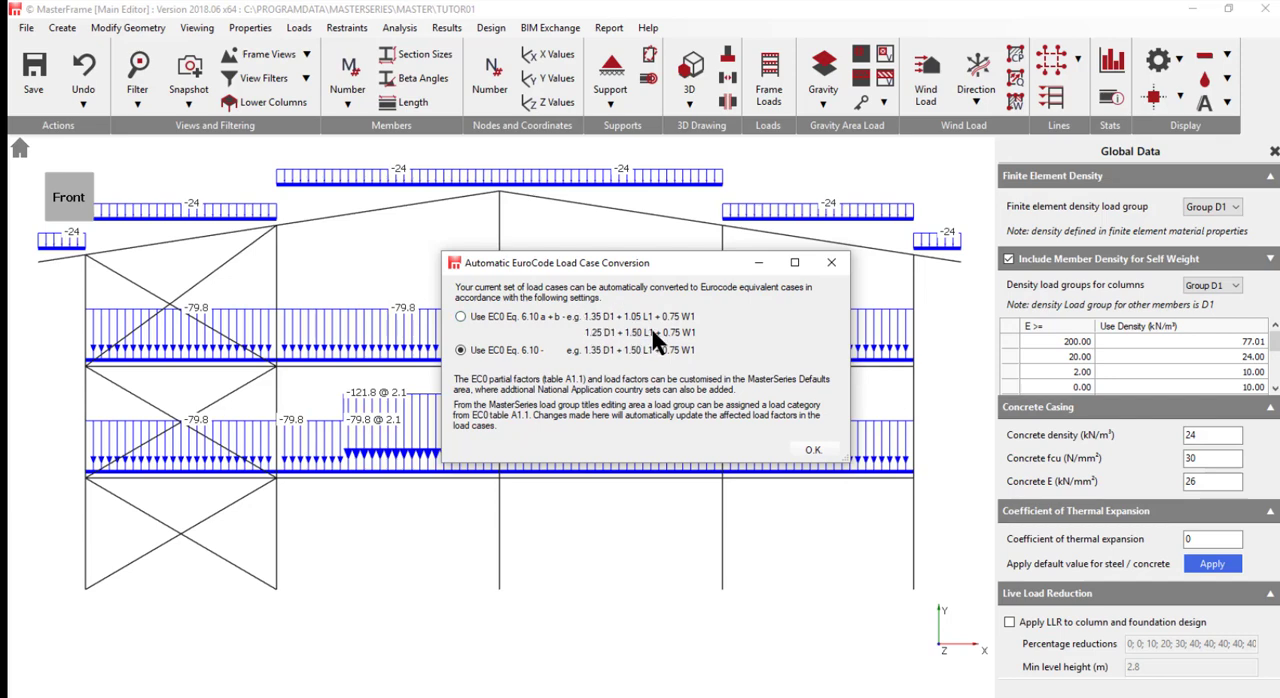
pyautogui.click(812, 450)
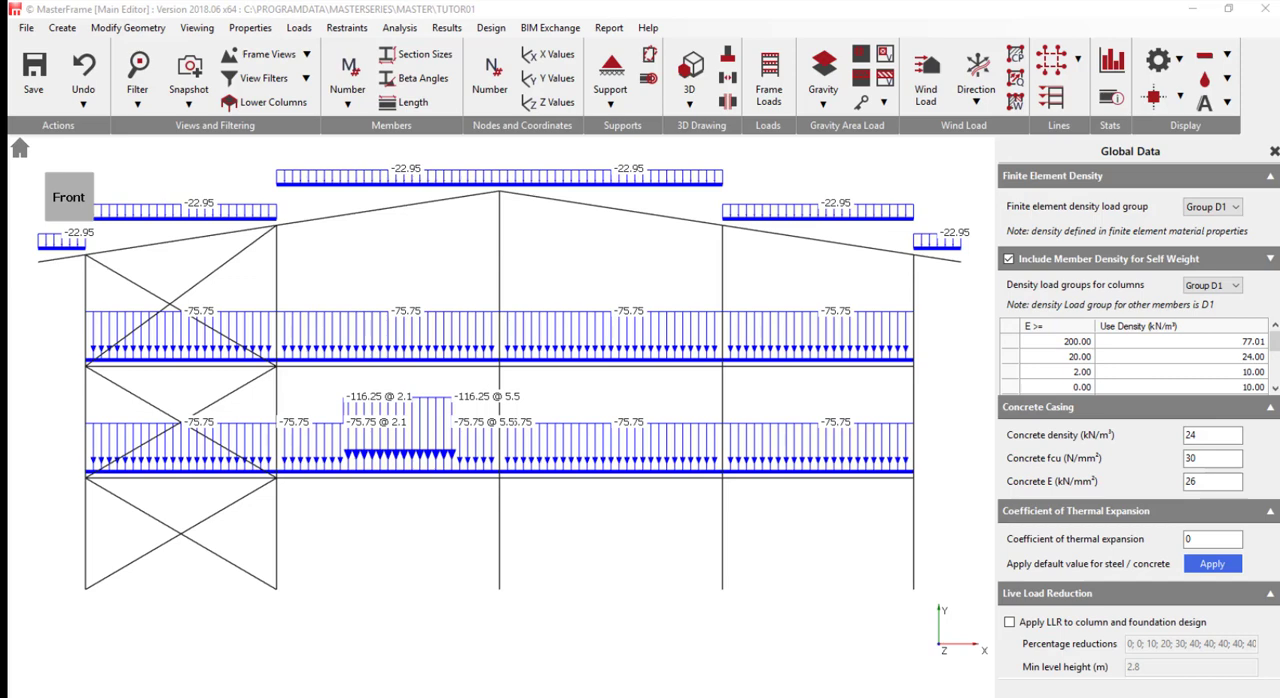
# - Open the load group titles and rename group W1 as "Wind Load due to wind on Side"
pyautogui.click(300, 28)
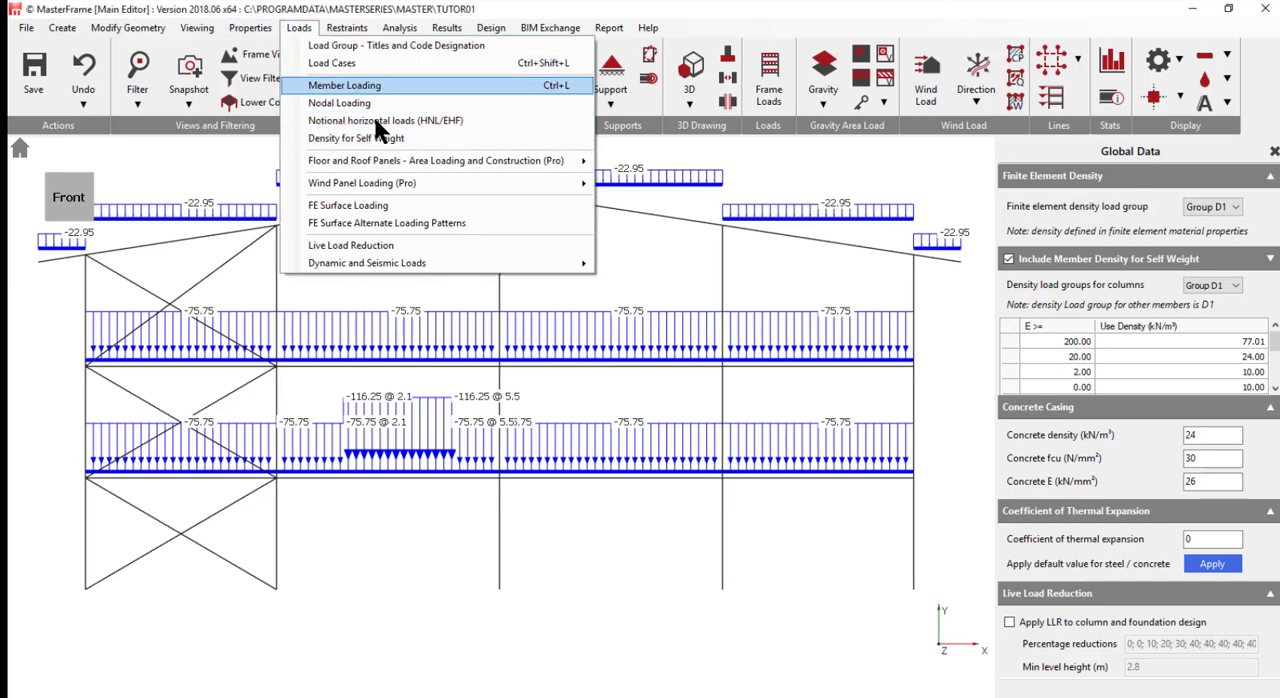
pyautogui.click(357, 46)
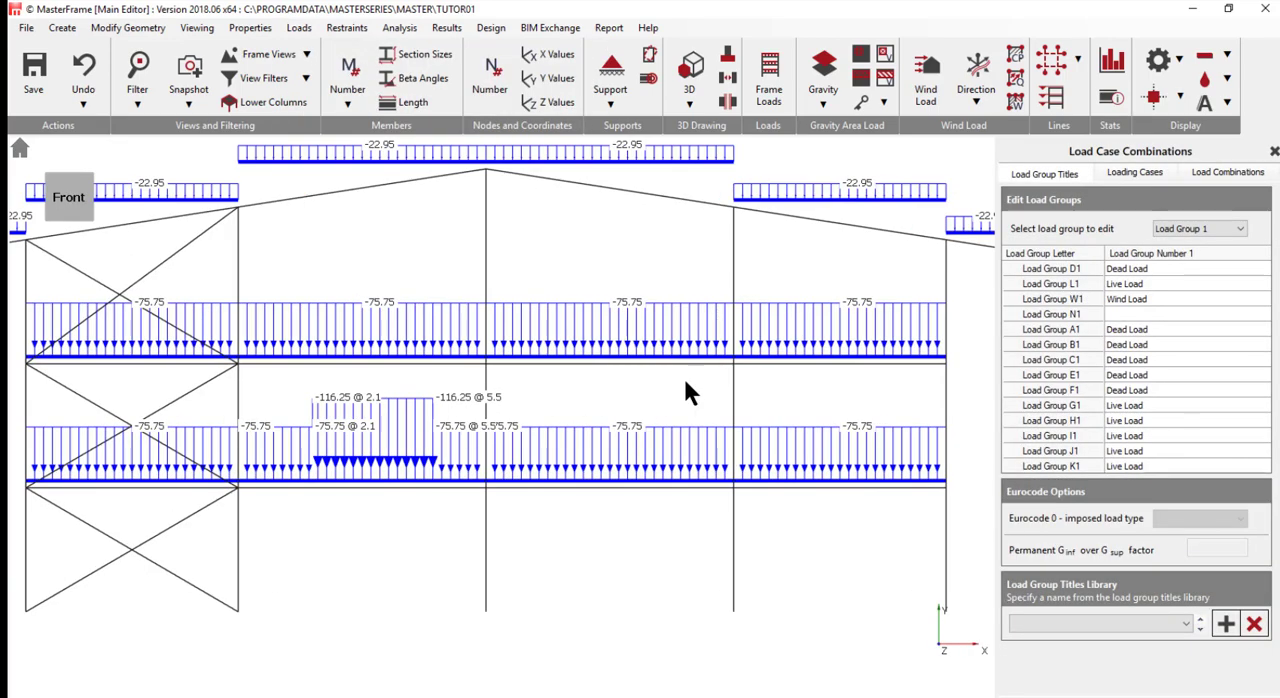
pyautogui.click(1088, 298)
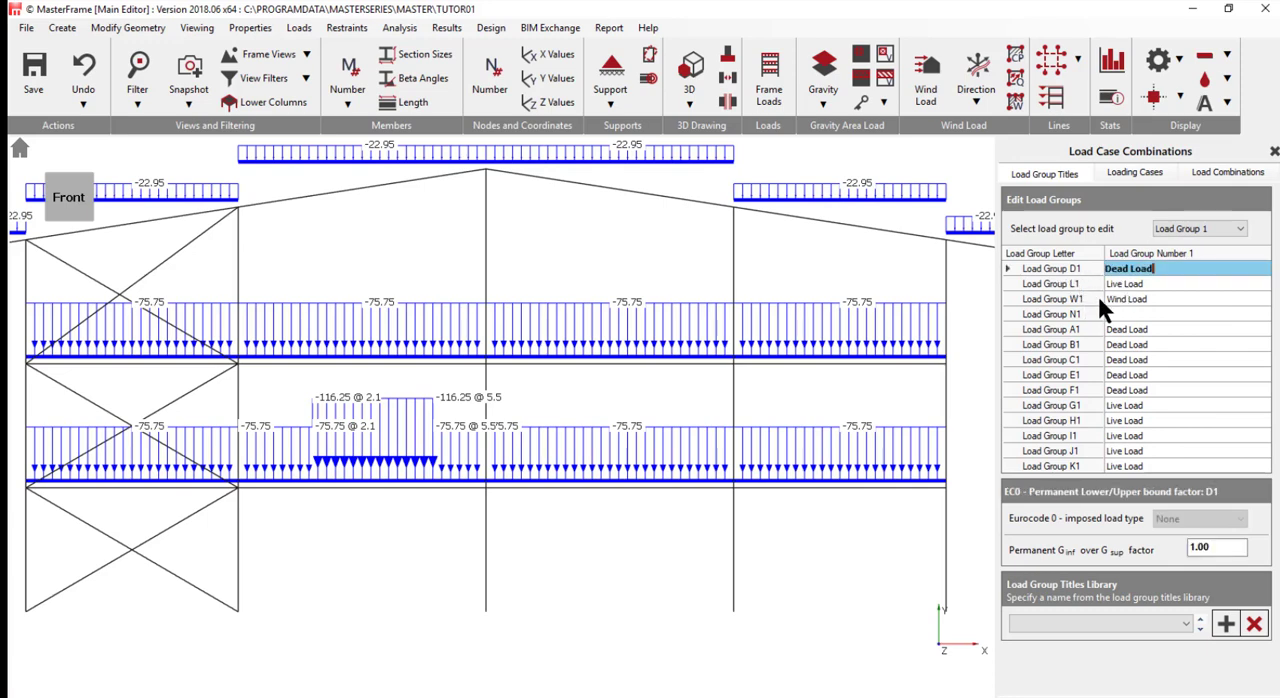
pyautogui.click(1178, 300)
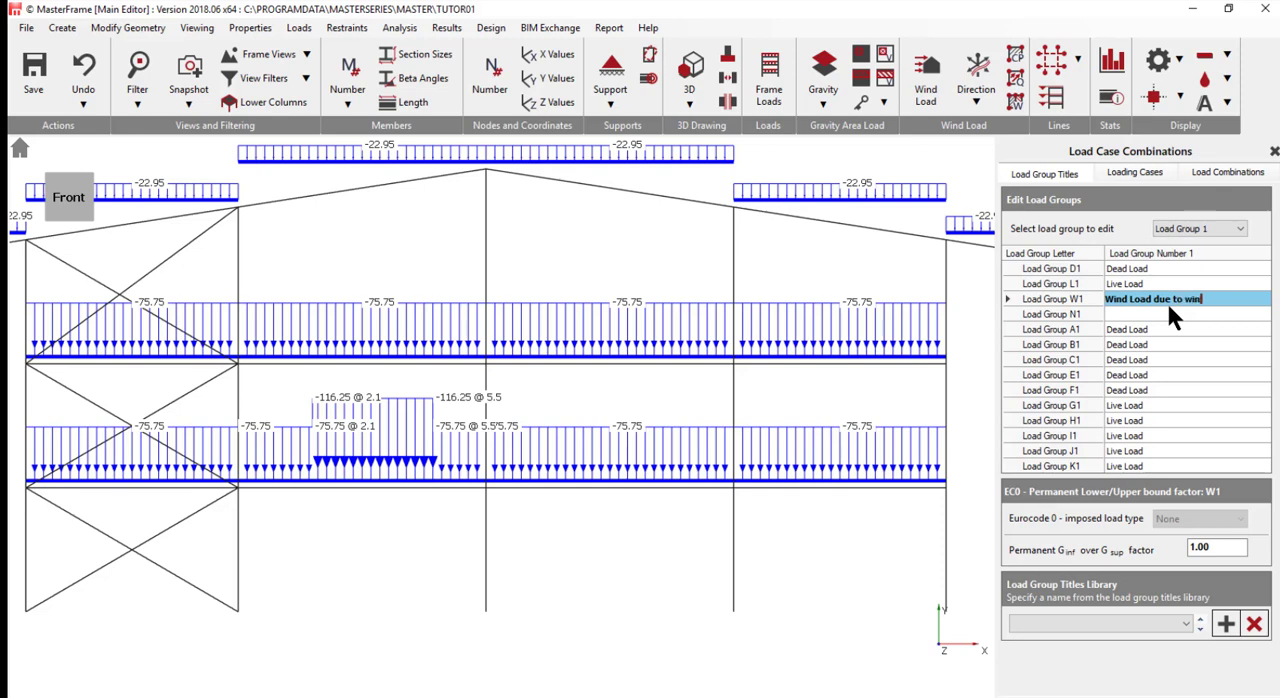
pyautogui.write('d on')
pyautogui.write('Side')
# - Select Load Group 2 for editing its titles
pyautogui.click(1186, 226)
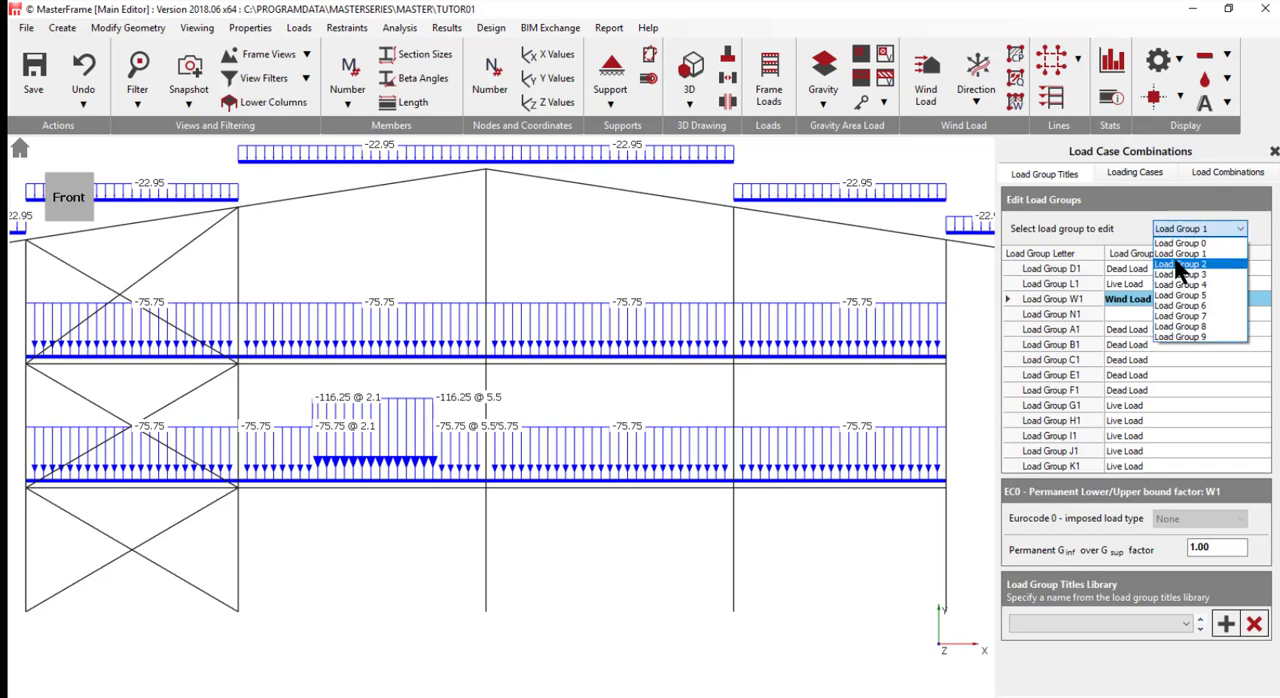
pyautogui.click(1180, 264)
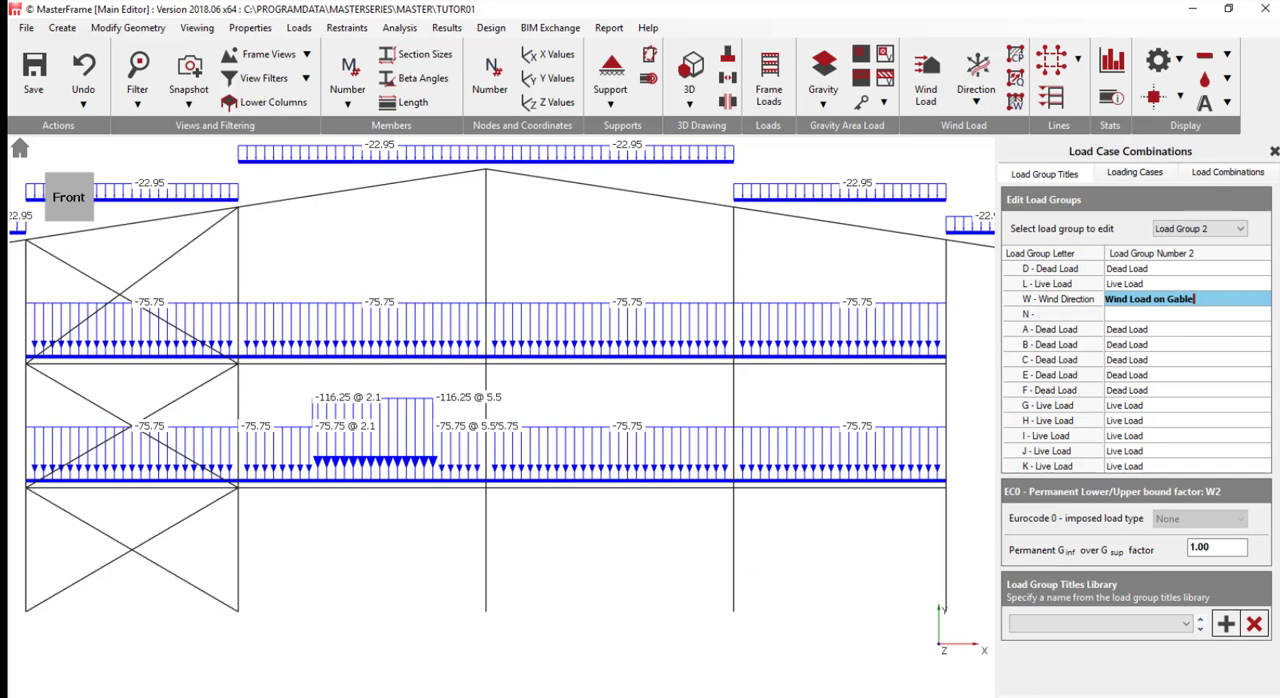
# - Open the loading cases and display Load Case 002, Live Only (Serviceability)
pyautogui.click(299, 28)
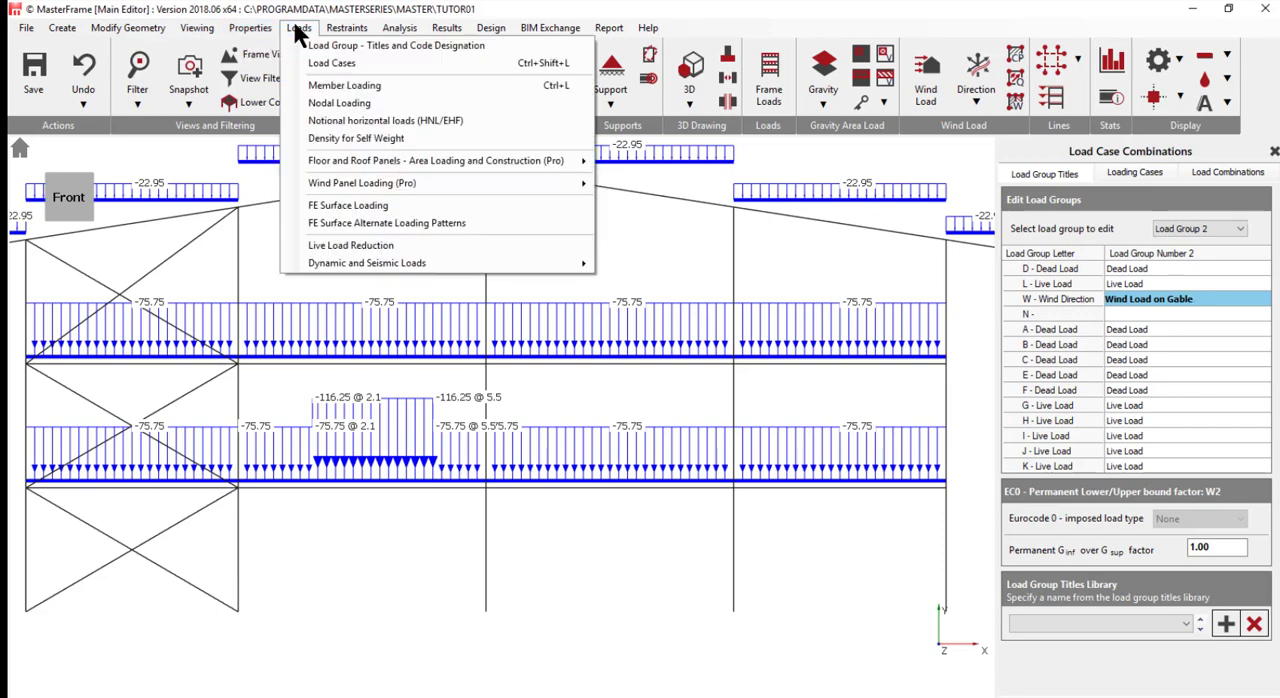
pyautogui.click(340, 64)
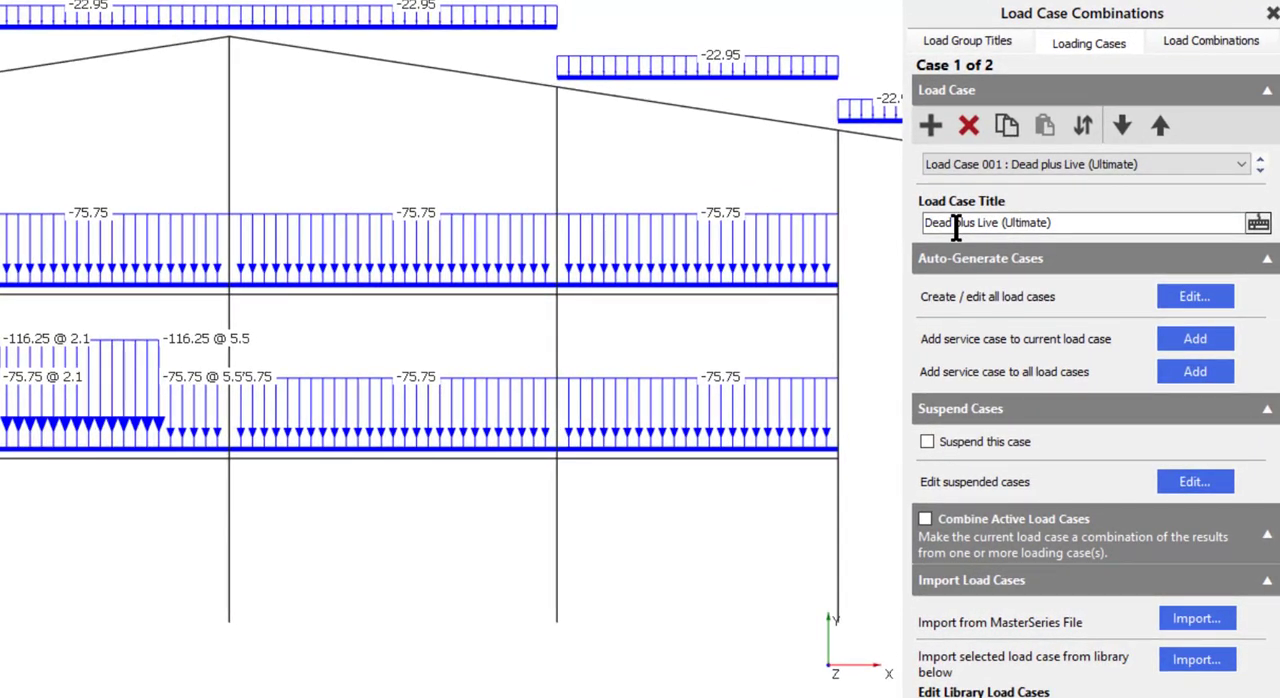
pyautogui.click(957, 227)
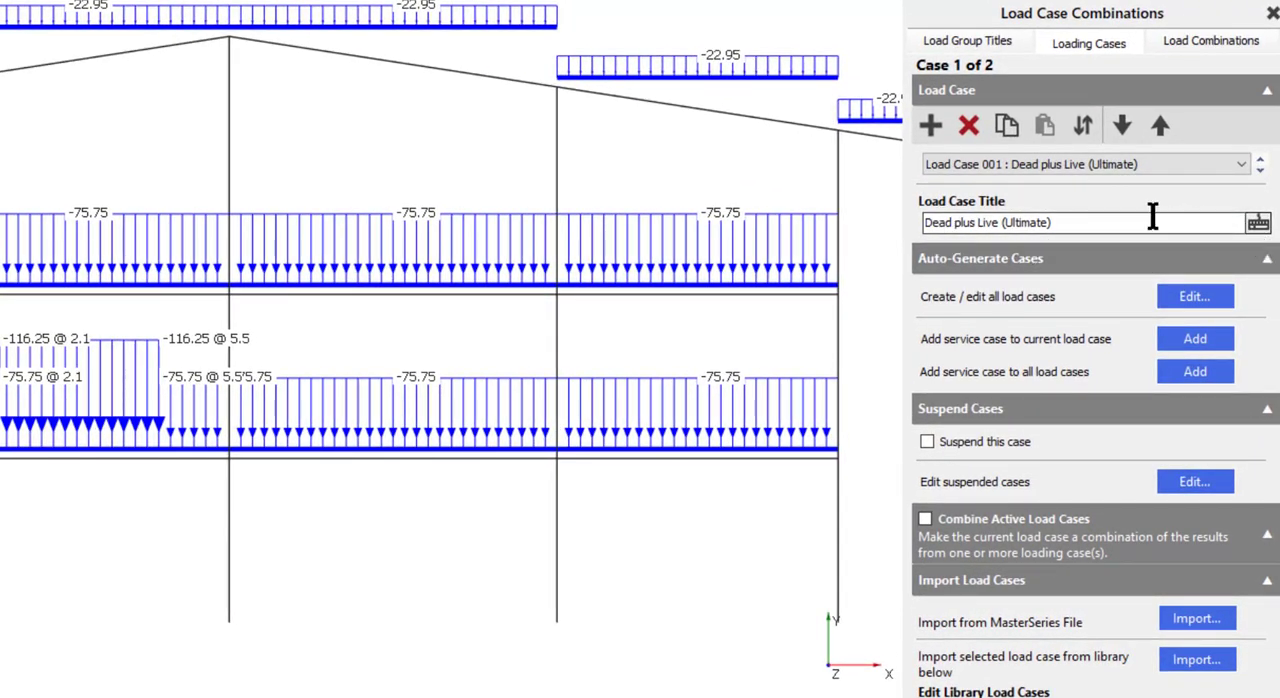
pyautogui.click(1130, 165)
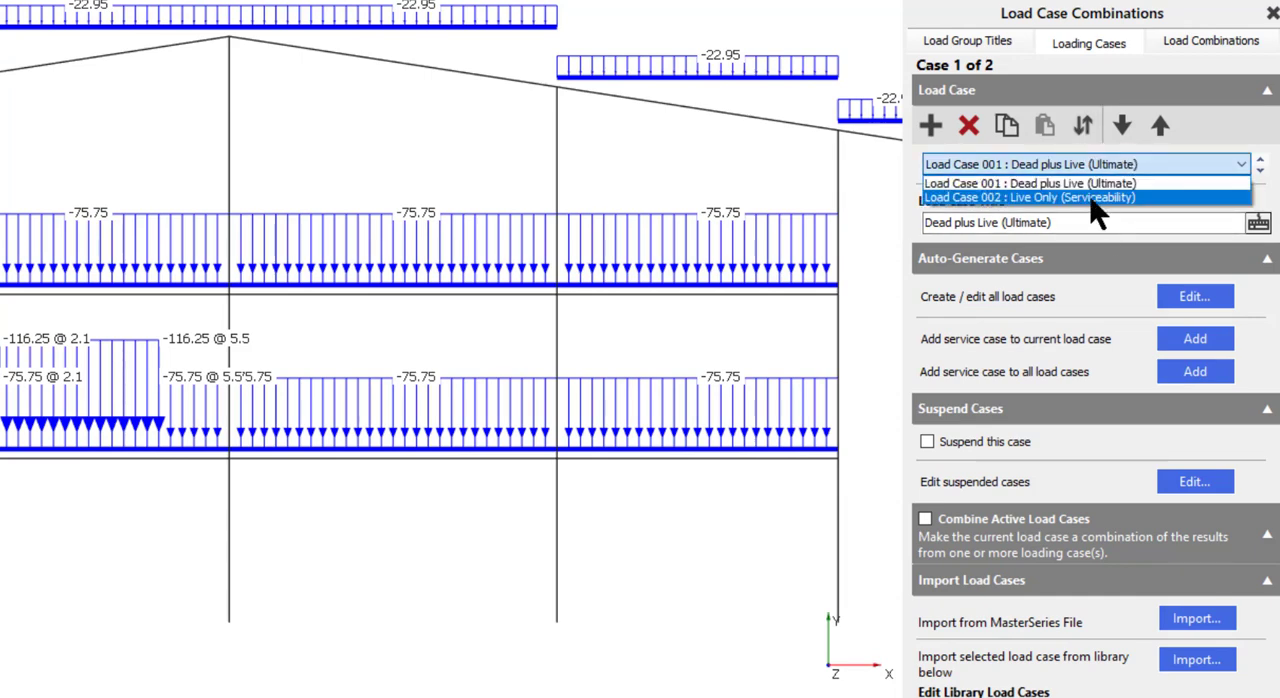
pyautogui.click(1092, 198)
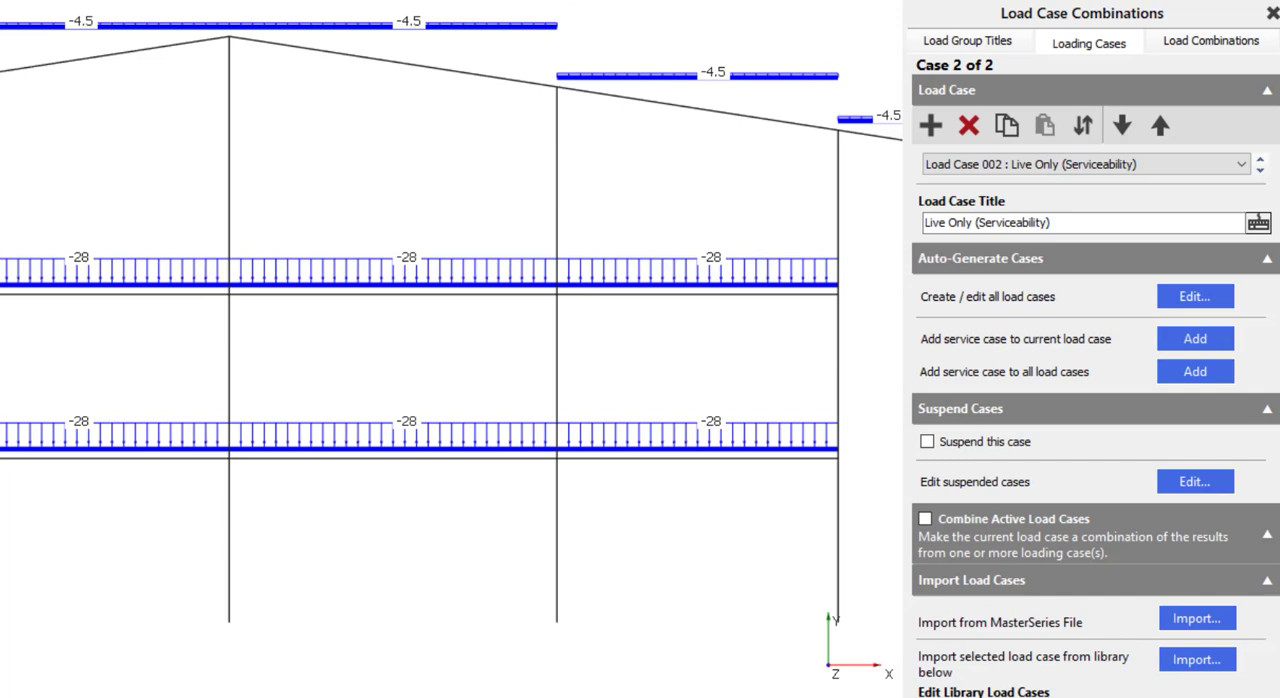
# - Add a load case titled "Dead plus Live plus Wind on Side"
pyautogui.click(930, 126)
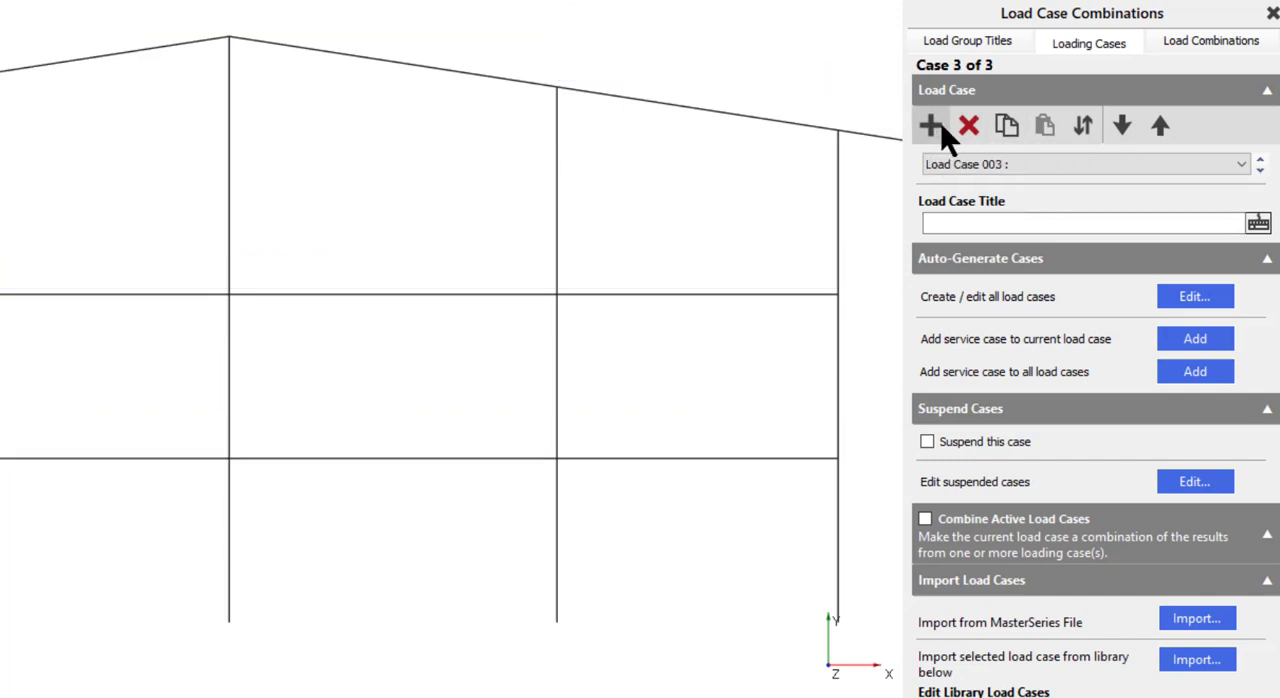
pyautogui.click(990, 224)
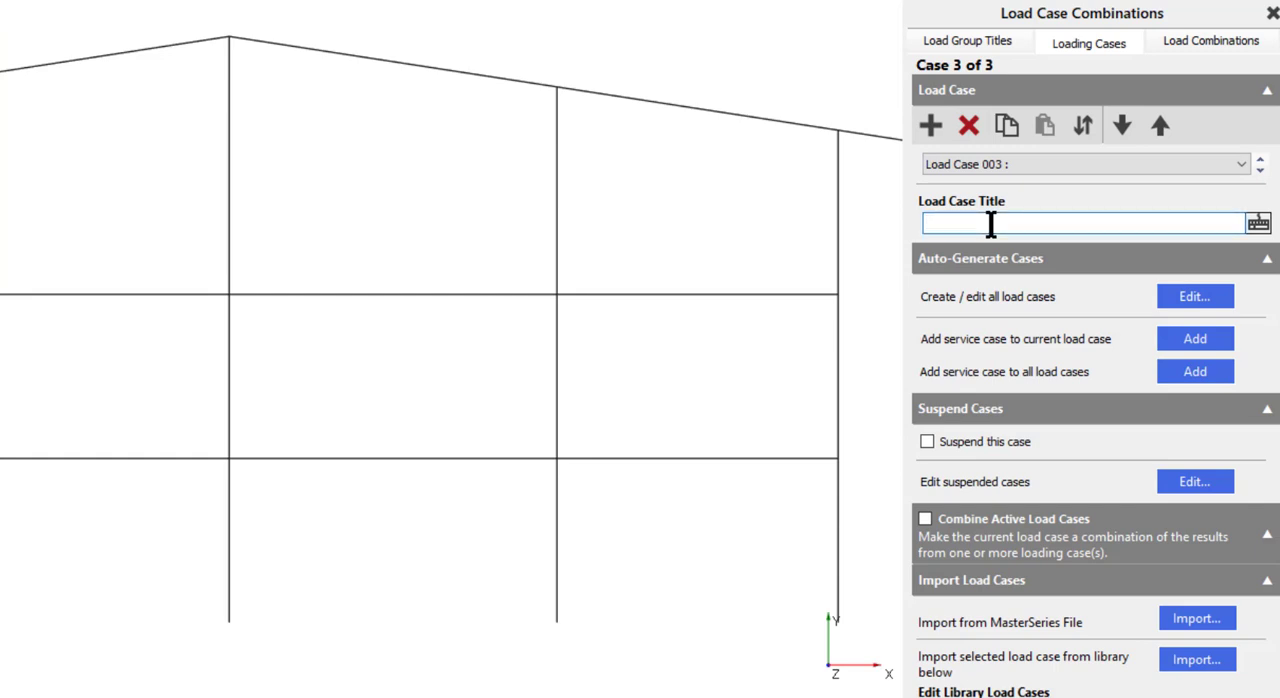
pyautogui.write('Dead plu')
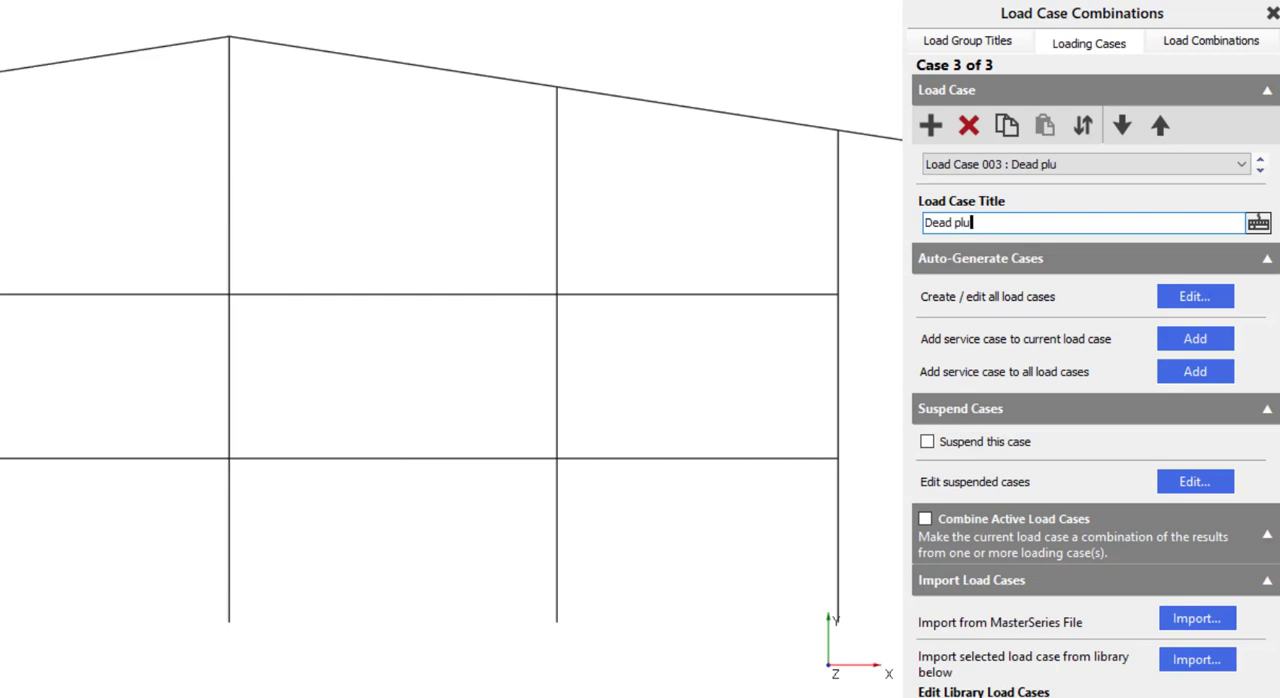
pyautogui.write('s Live plus ')
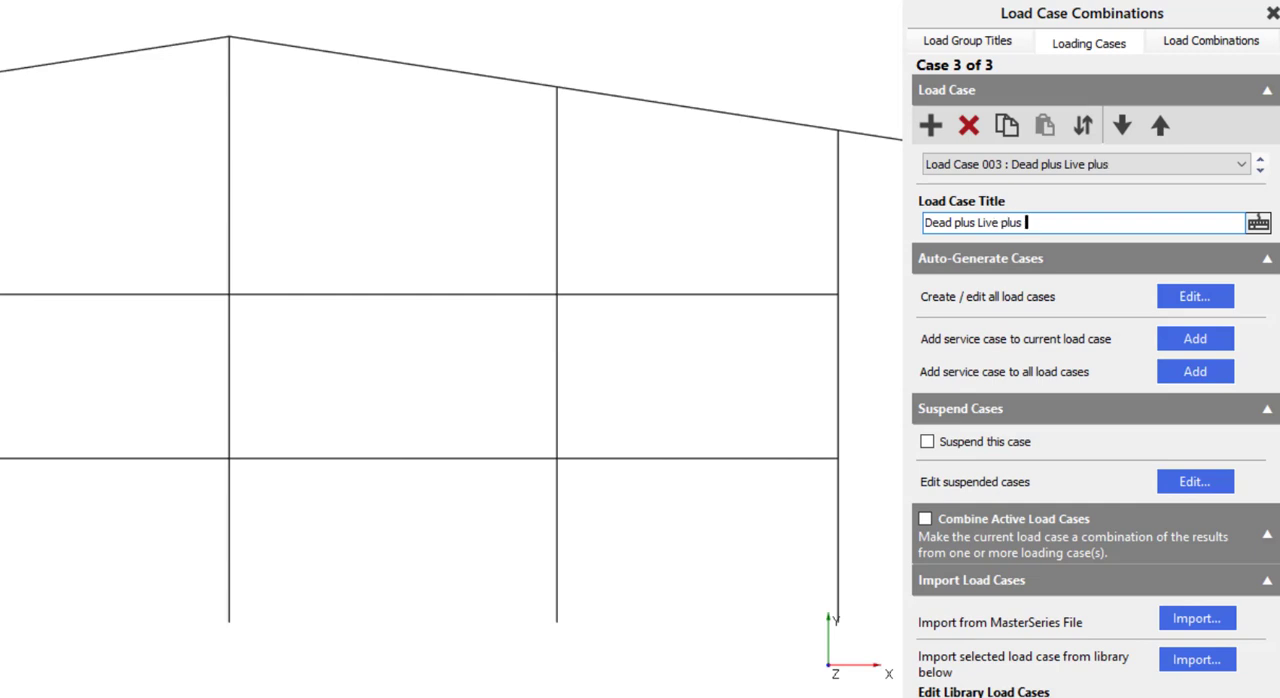
pyautogui.write('Wind on Side')
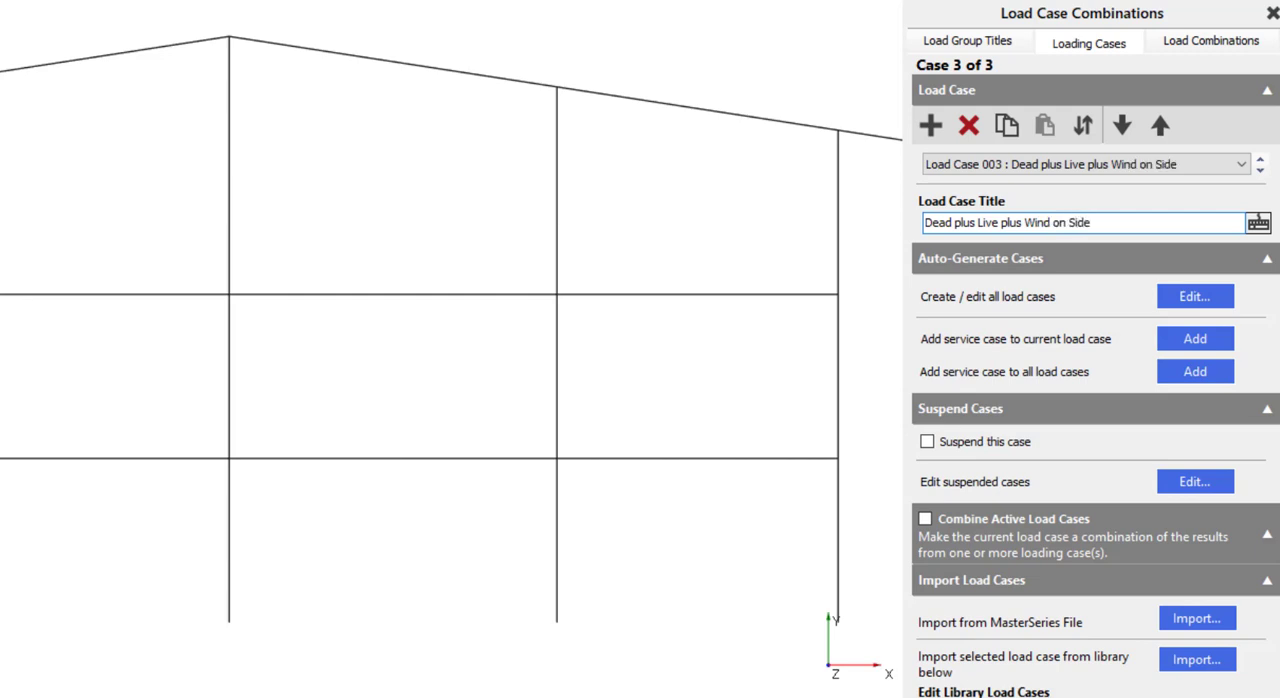
# - Add another load case and build its title "Dead Plus Live Plus Wind On Gable" from the predefined title words
pyautogui.click(931, 128)
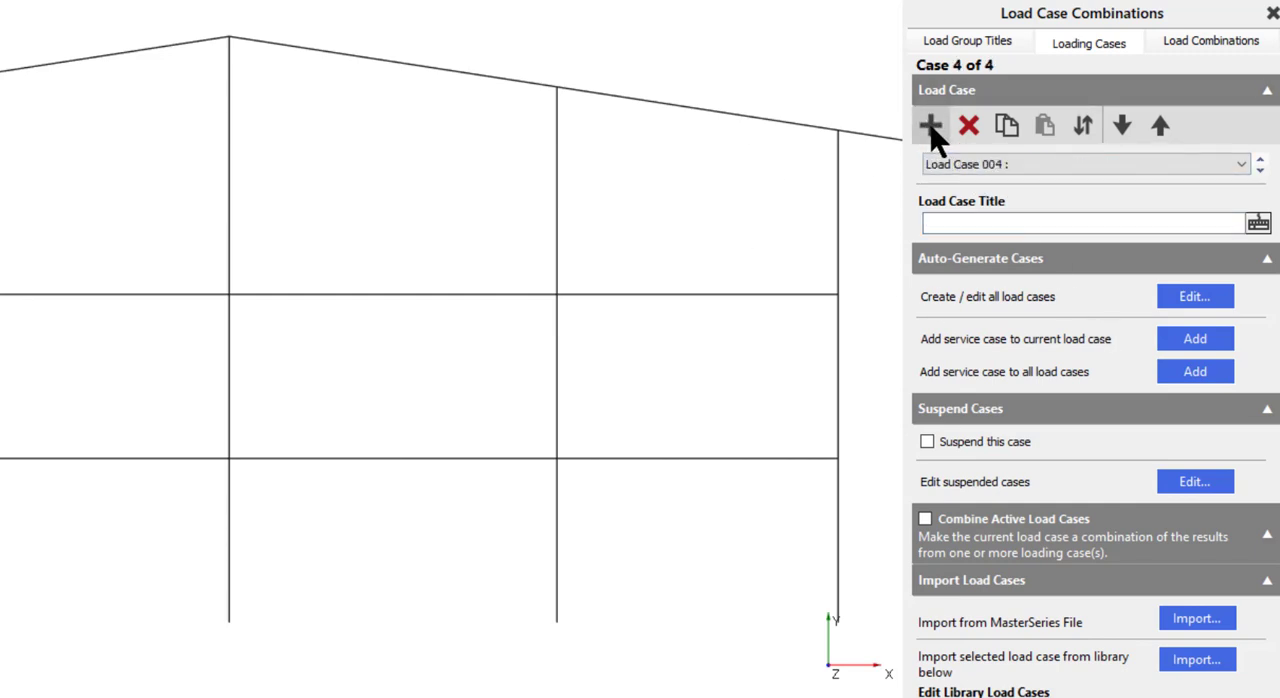
pyautogui.click(1258, 224)
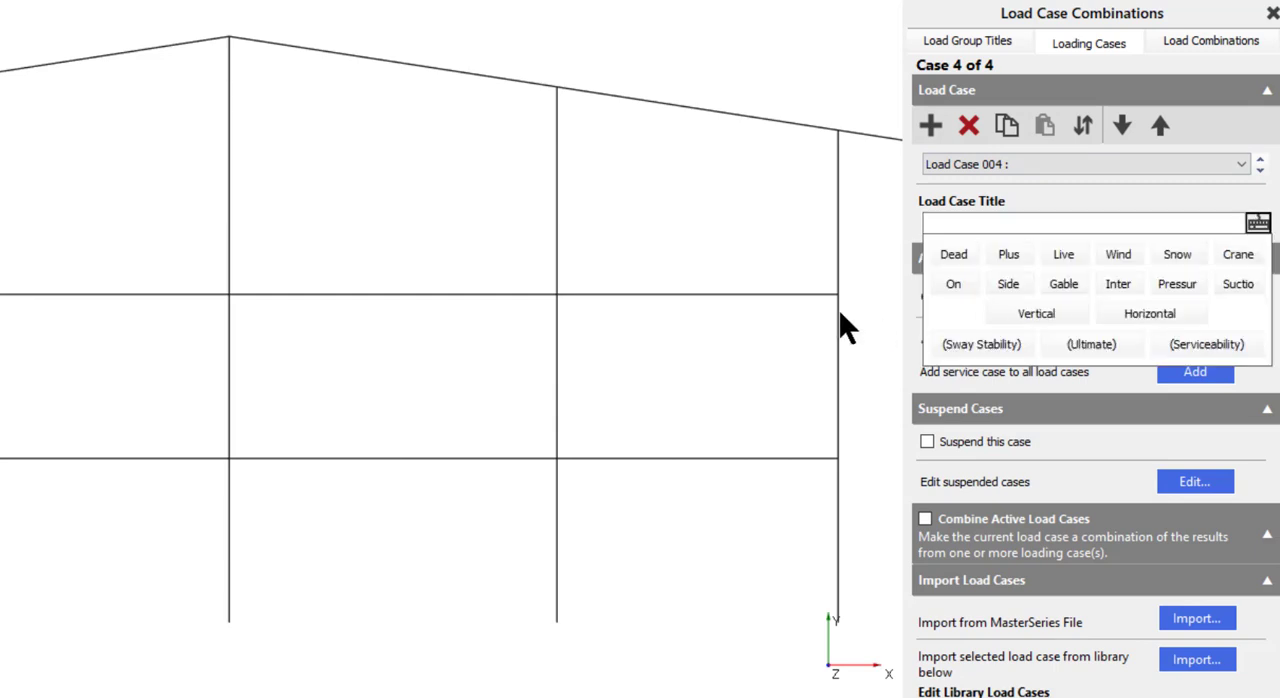
pyautogui.click(972, 252)
pyautogui.click(1010, 260)
pyautogui.click(1048, 256)
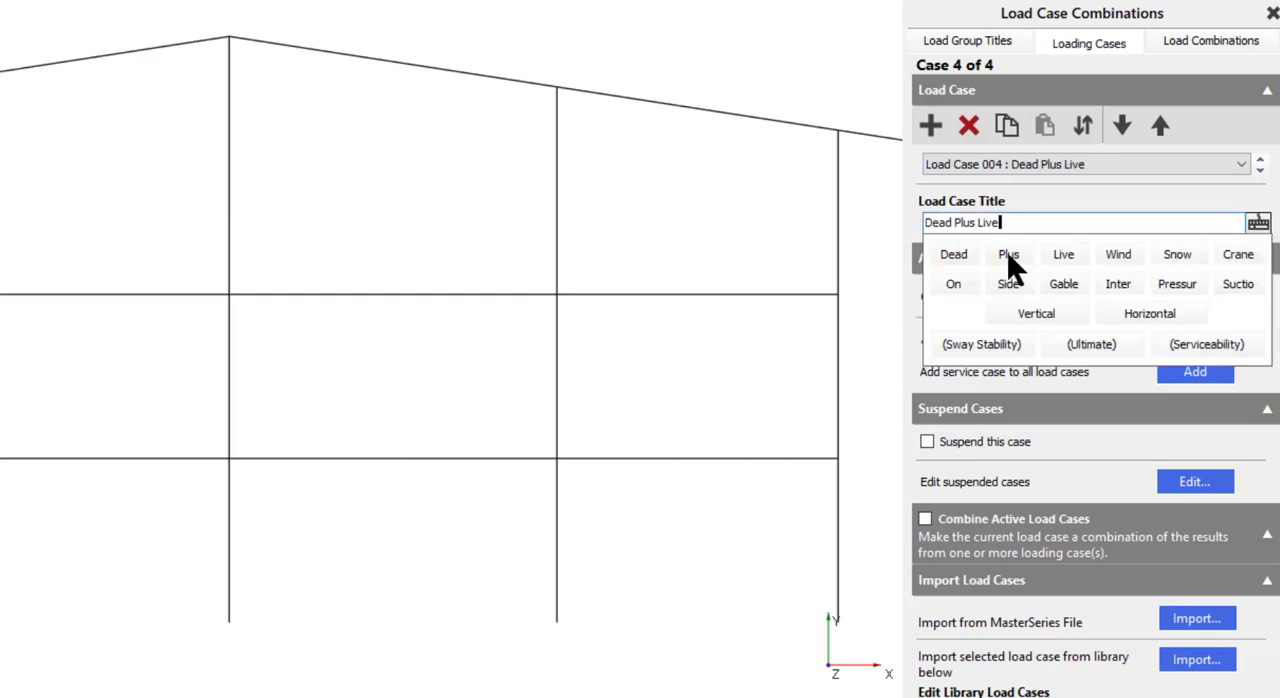
pyautogui.click(1008, 254)
pyautogui.click(1120, 256)
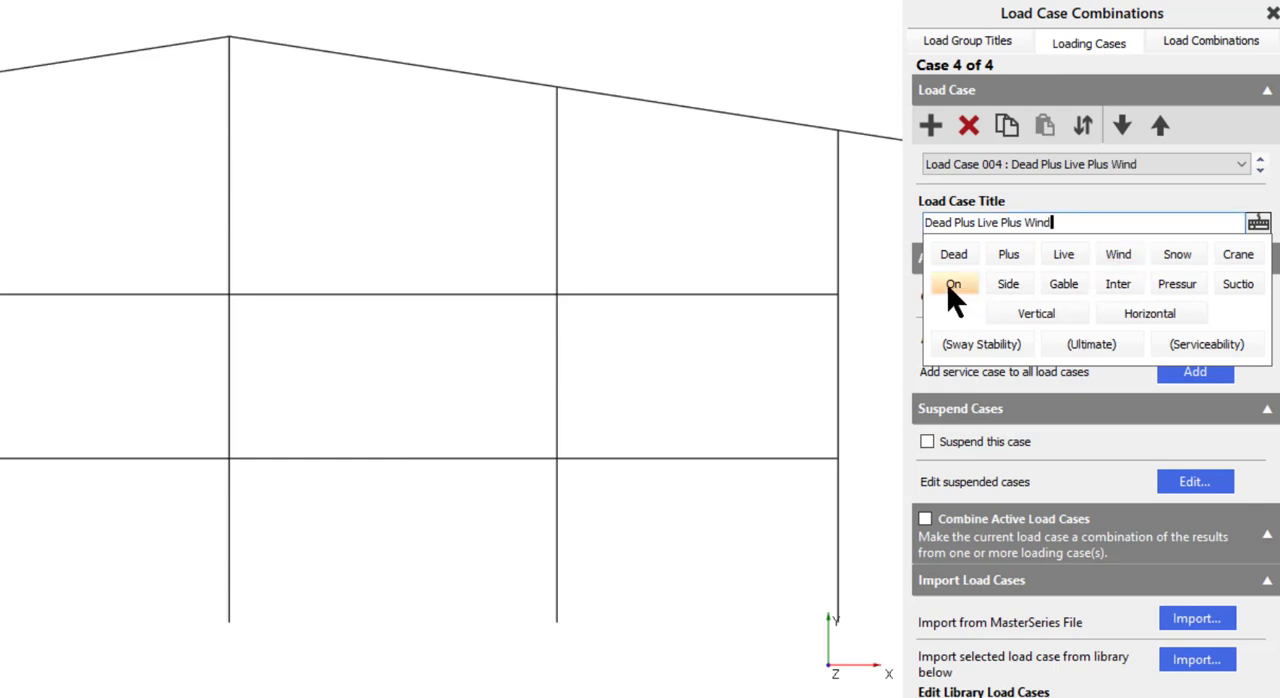
pyautogui.click(953, 284)
pyautogui.click(1063, 284)
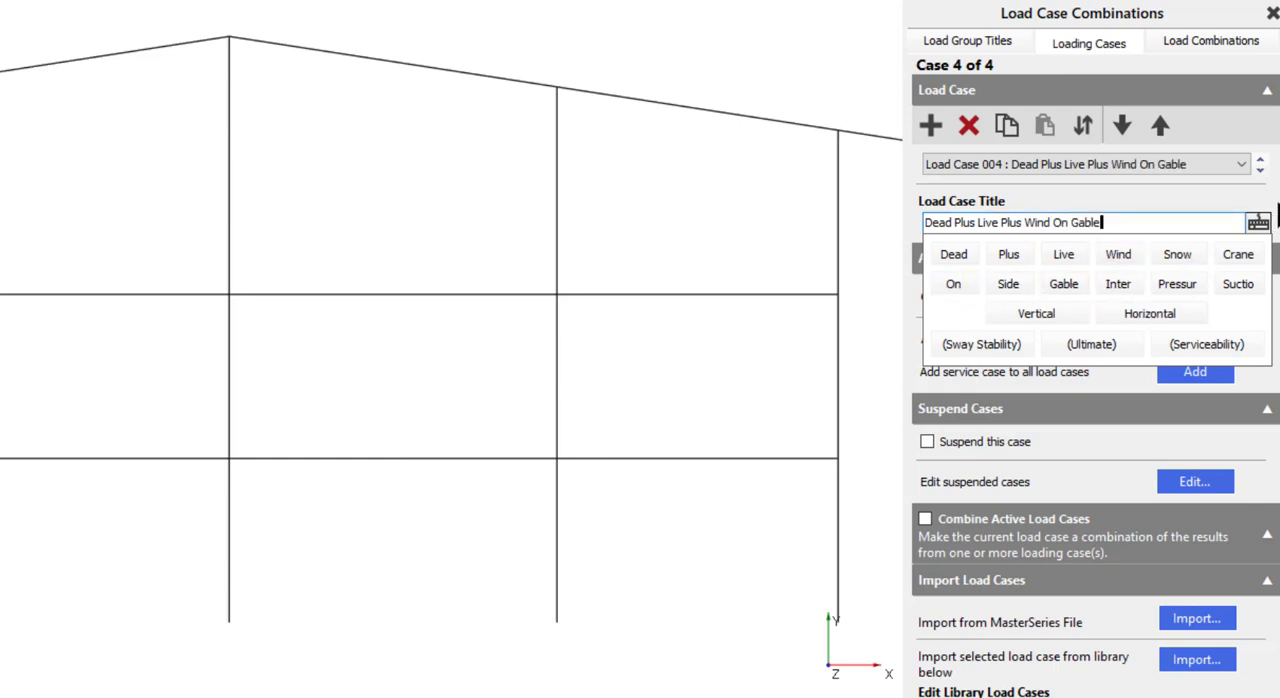
pyautogui.click(1258, 223)
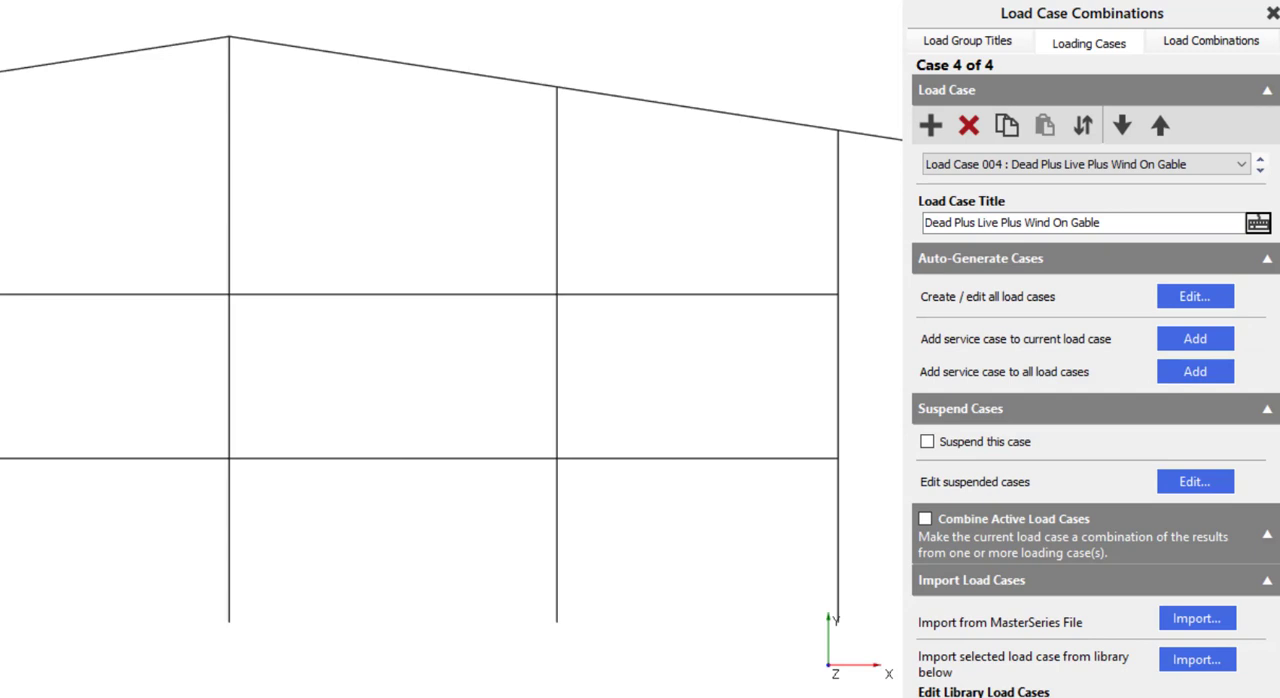
# - Add a fifth load case titled "Dead Plus Live (Serviceability)" using the predefined title words
pyautogui.click(930, 125)
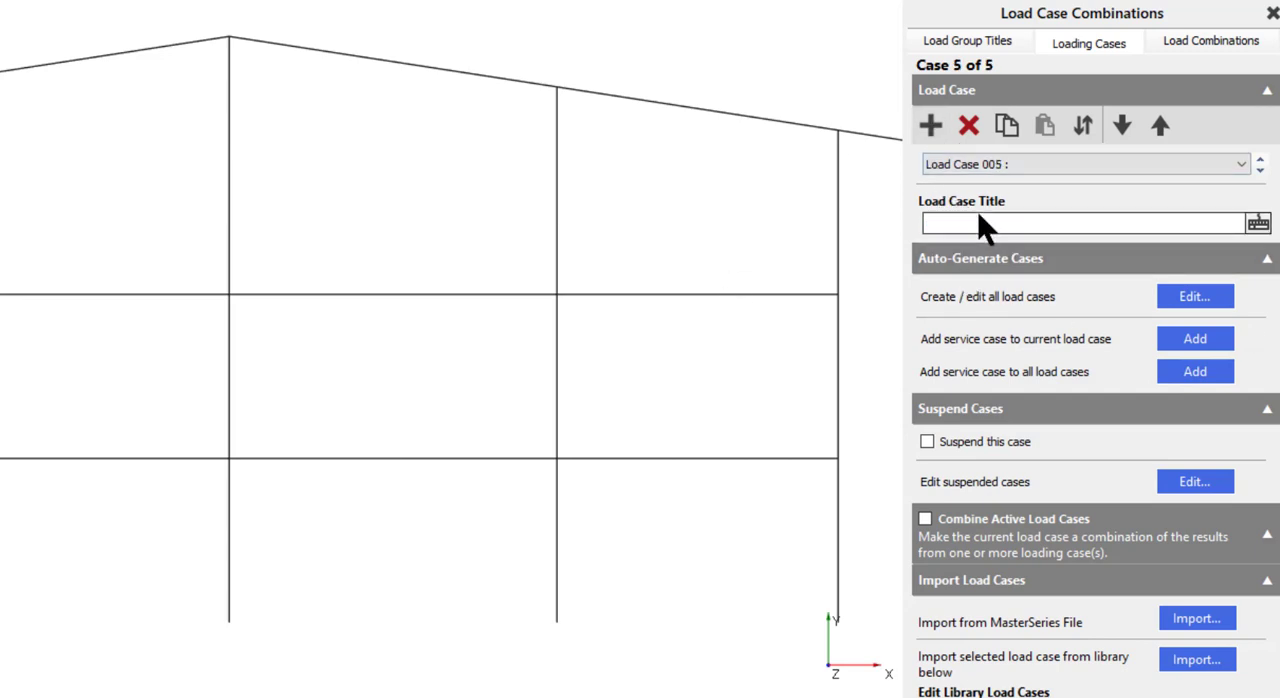
pyautogui.click(1259, 223)
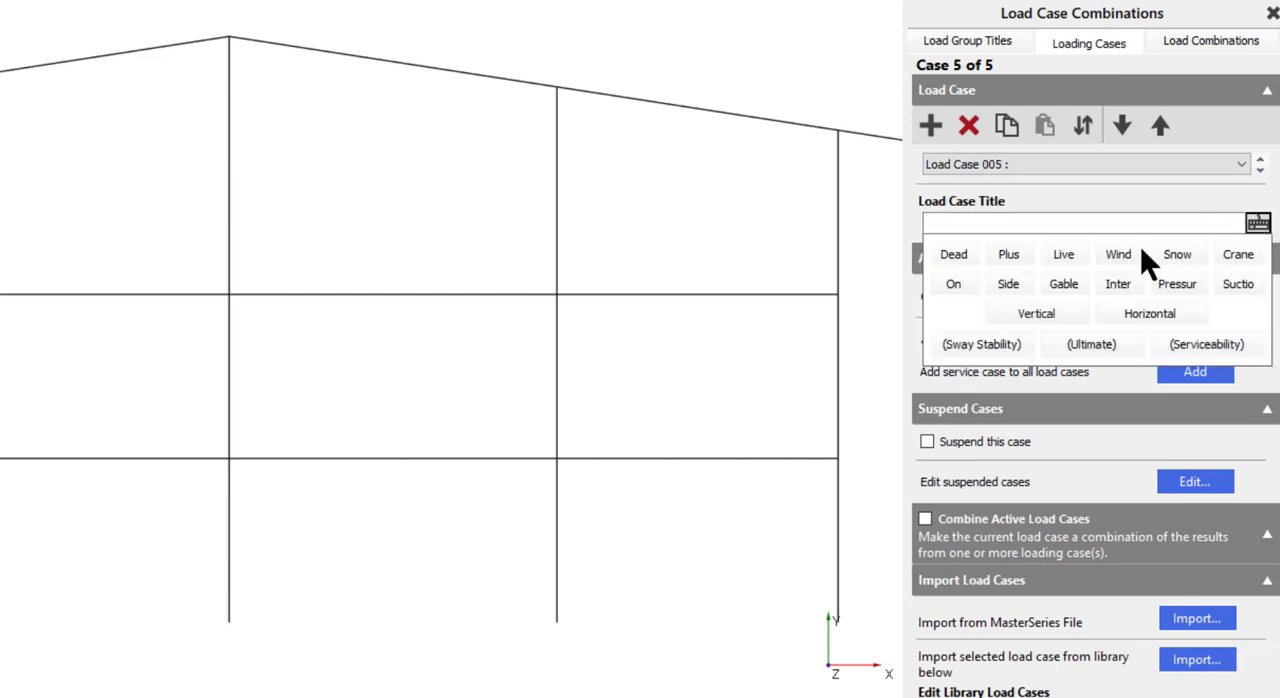
pyautogui.click(955, 256)
pyautogui.click(1008, 255)
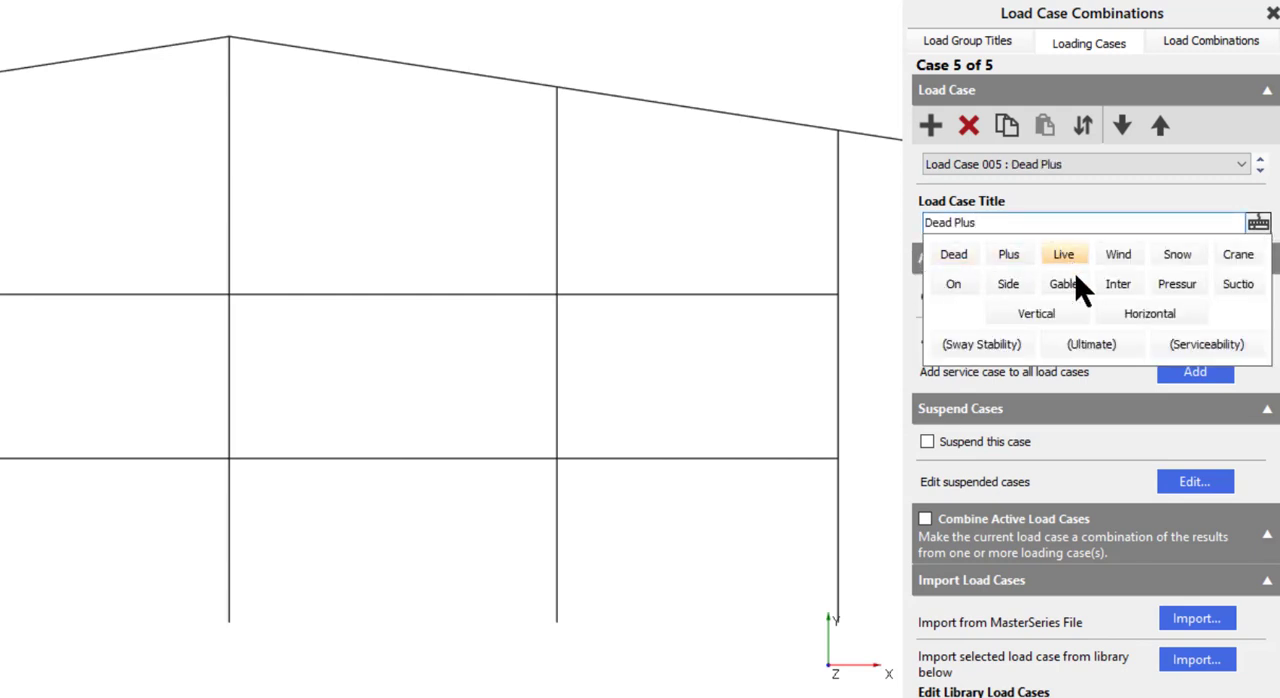
pyautogui.click(1066, 258)
pyautogui.click(1195, 348)
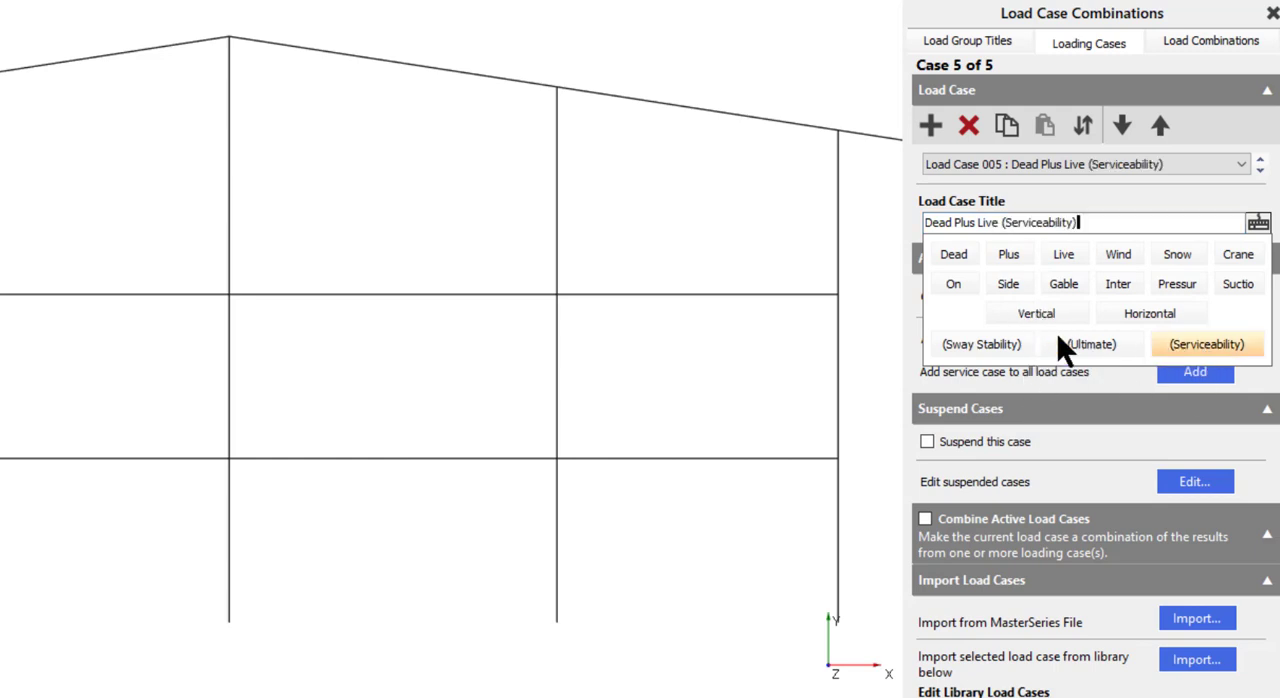
pyautogui.click(1257, 222)
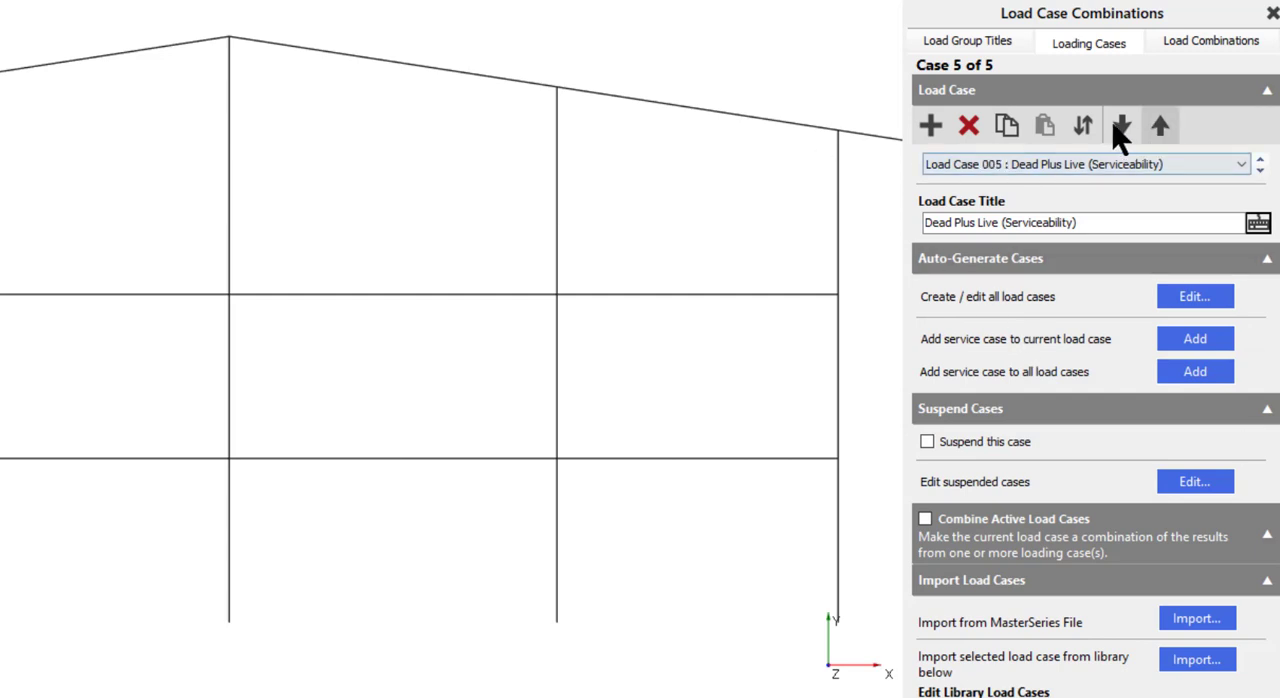
# - Reorder the Live Only (Serviceability) case so it becomes Load Case 004, after the two wind cases
pyautogui.click(1090, 164)
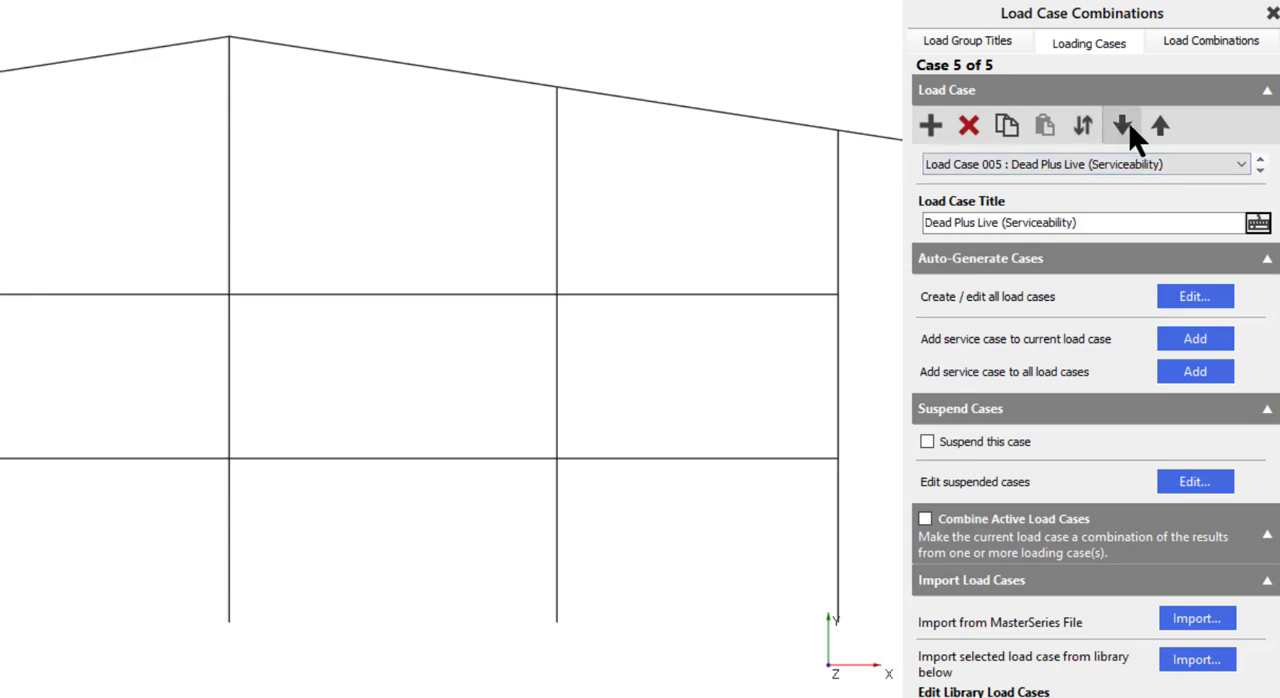
pyautogui.click(1243, 166)
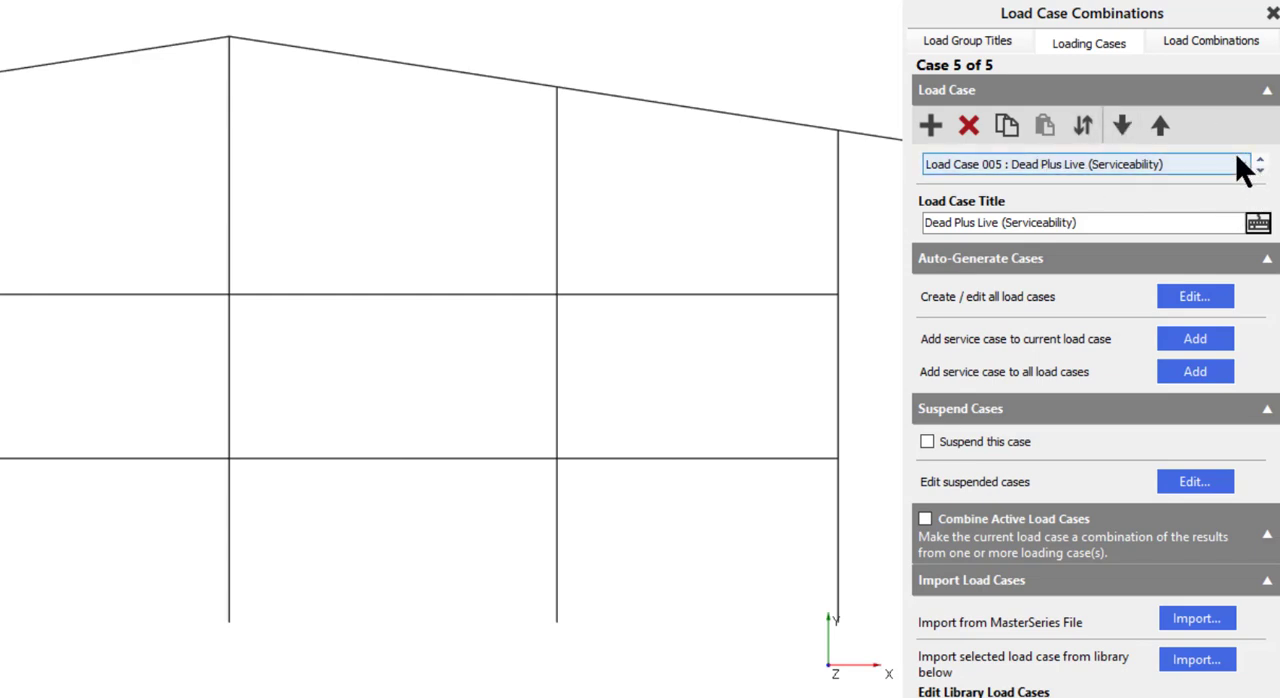
pyautogui.click(1110, 198)
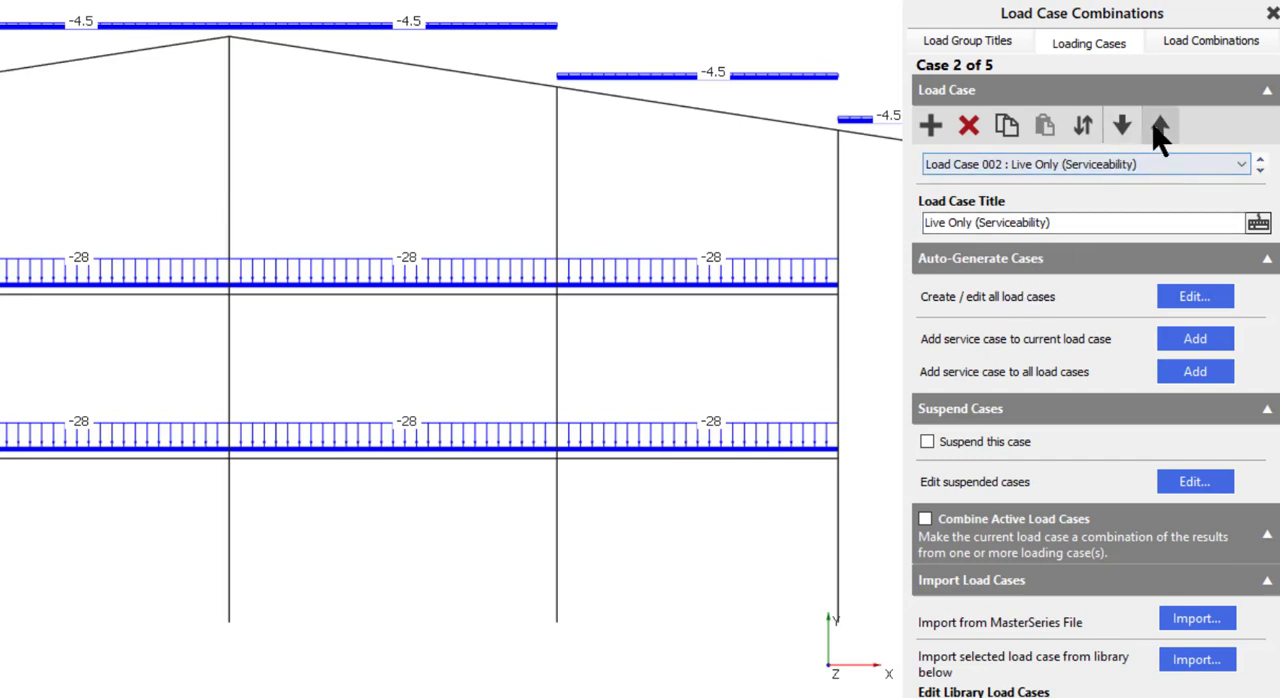
pyautogui.click(1163, 127)
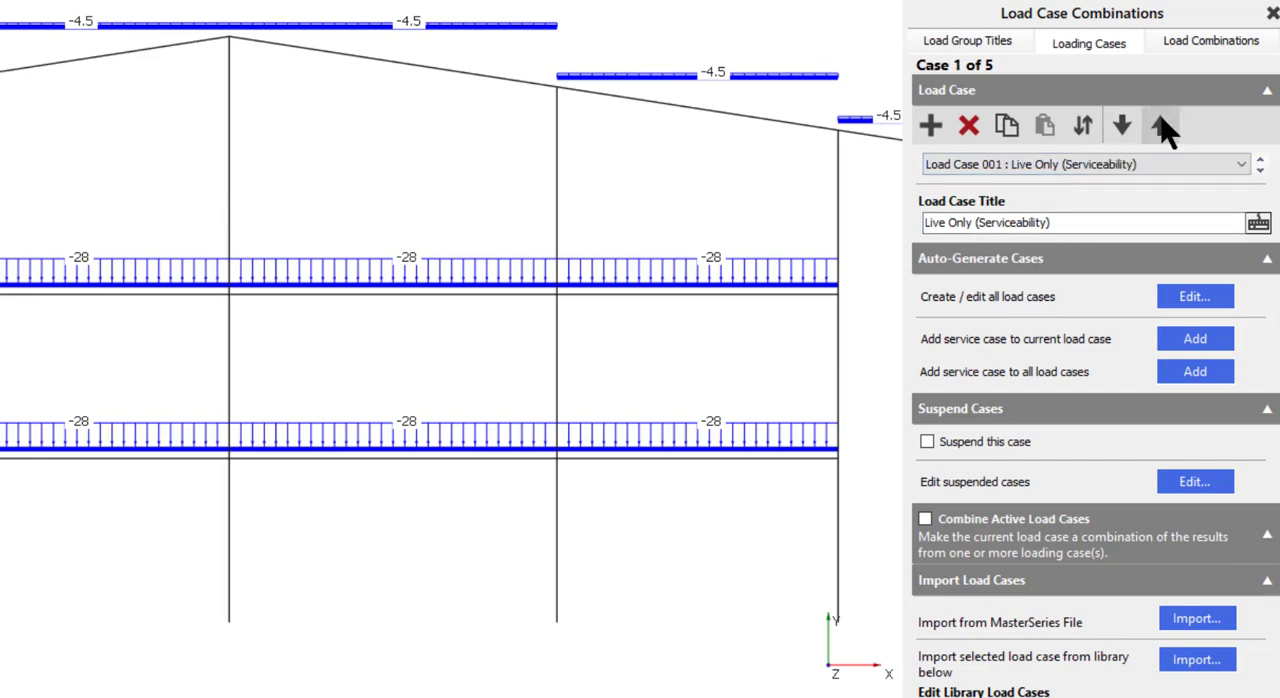
pyautogui.click(1122, 128)
pyautogui.click(1122, 128)
pyautogui.click(1122, 128)
# - Add the "(Ultimate)" prefix to the titles of both wind cases, Load Cases 002 and 003
pyautogui.click(1241, 166)
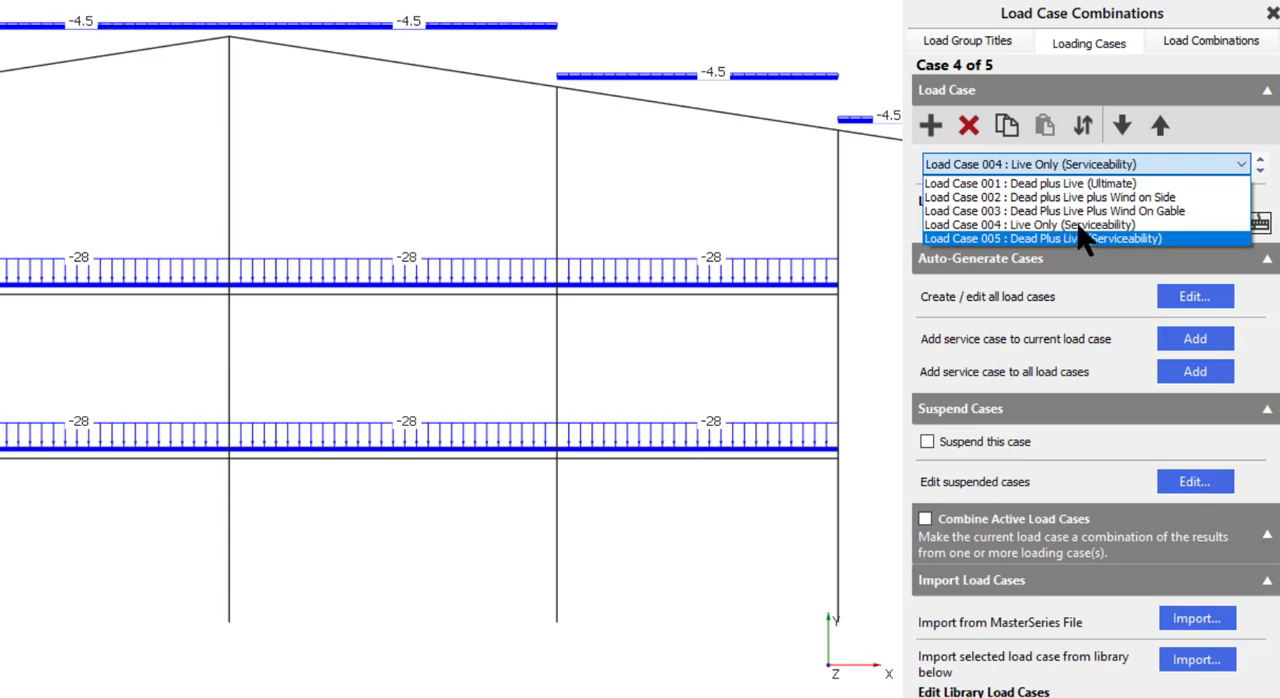
pyautogui.click(1062, 198)
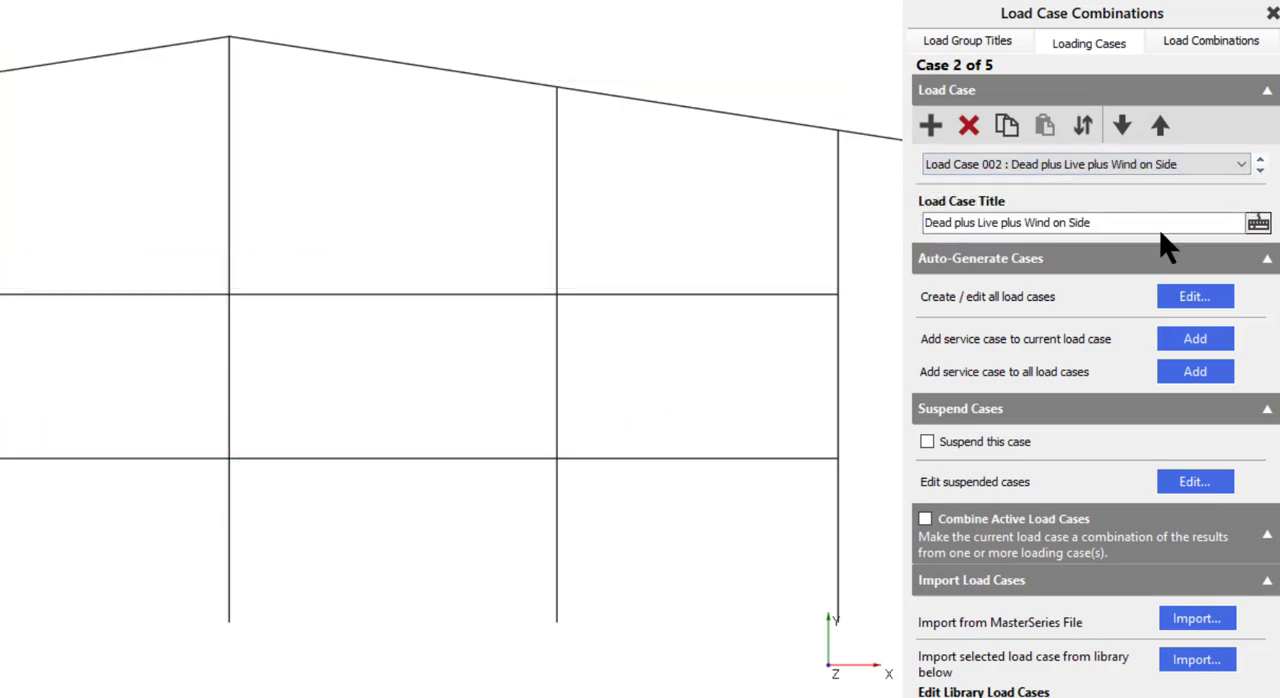
pyautogui.click(1258, 223)
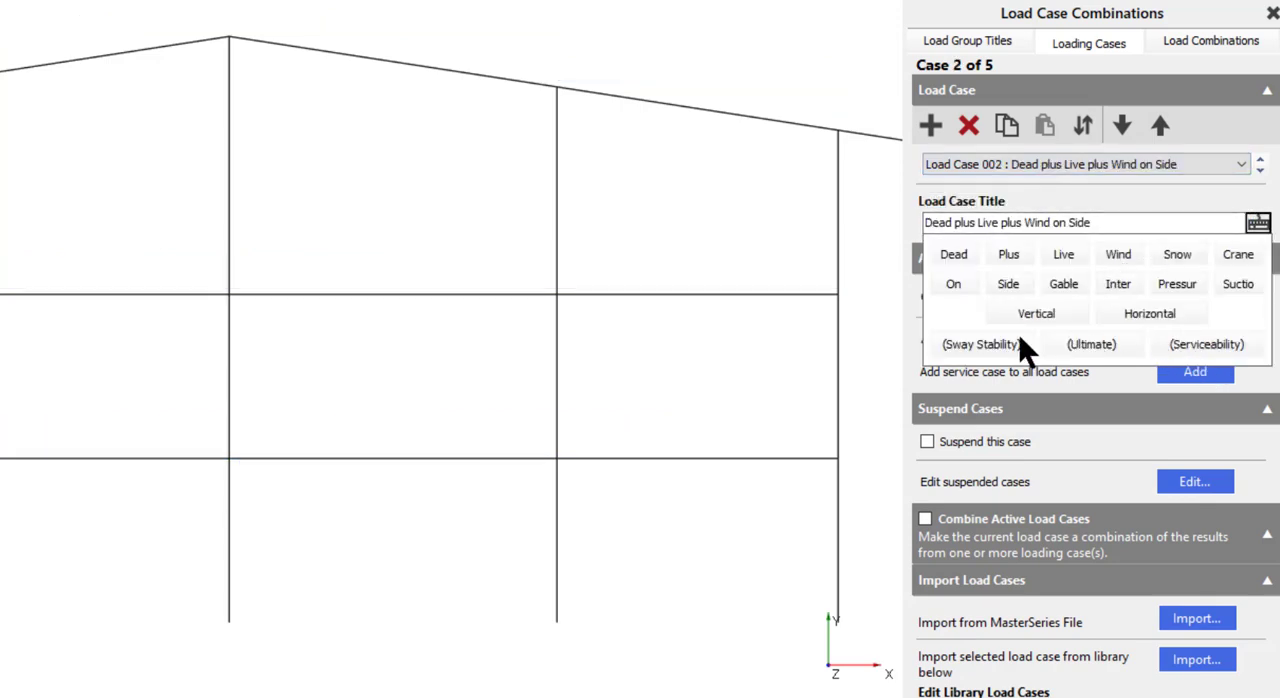
pyautogui.click(1091, 344)
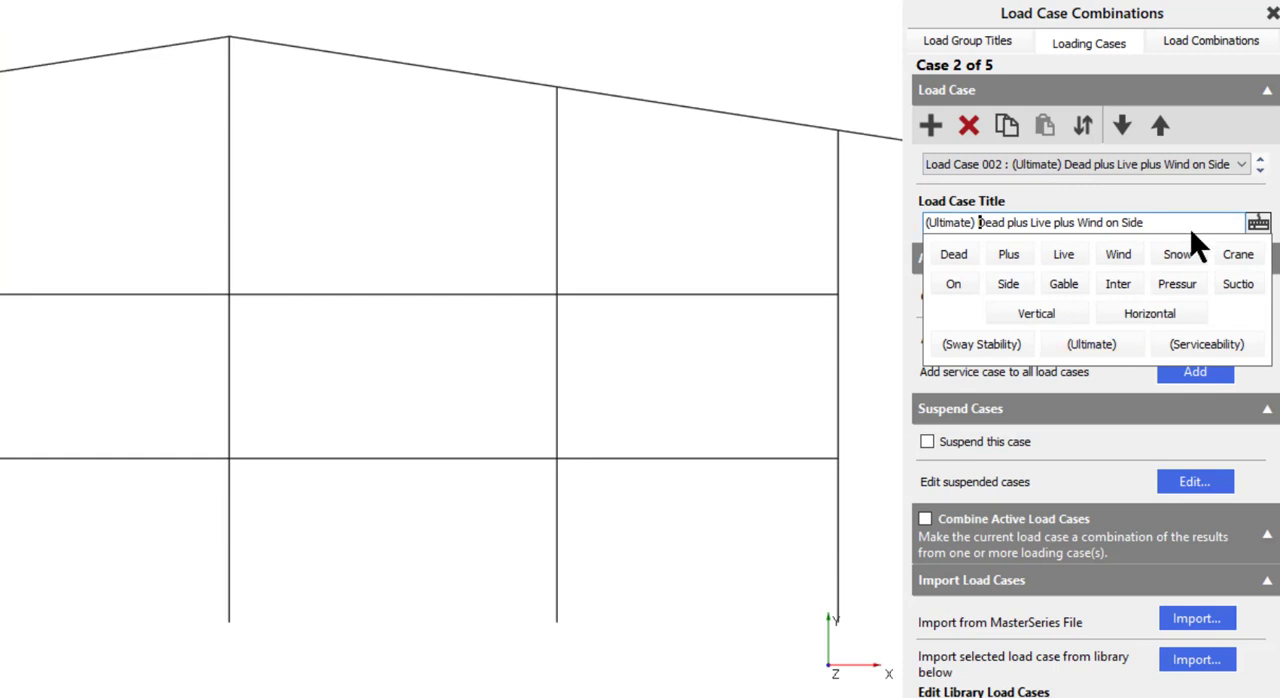
pyautogui.click(1260, 171)
pyautogui.click(1091, 344)
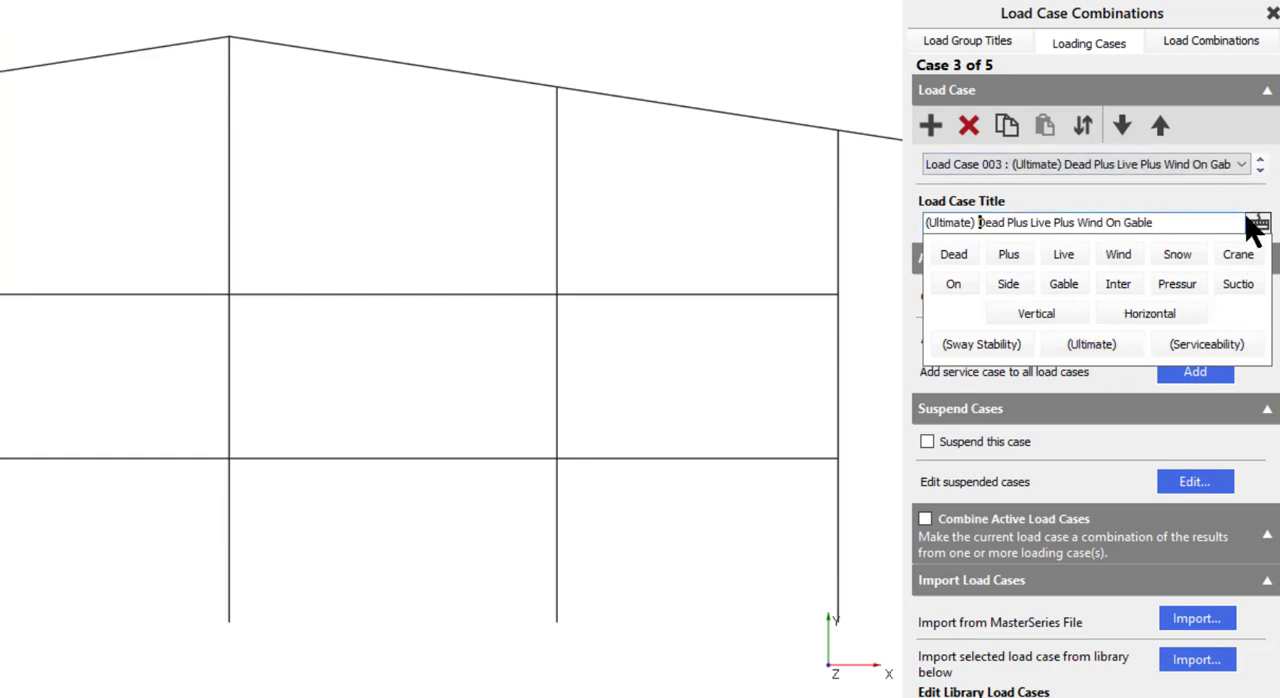
pyautogui.click(1260, 221)
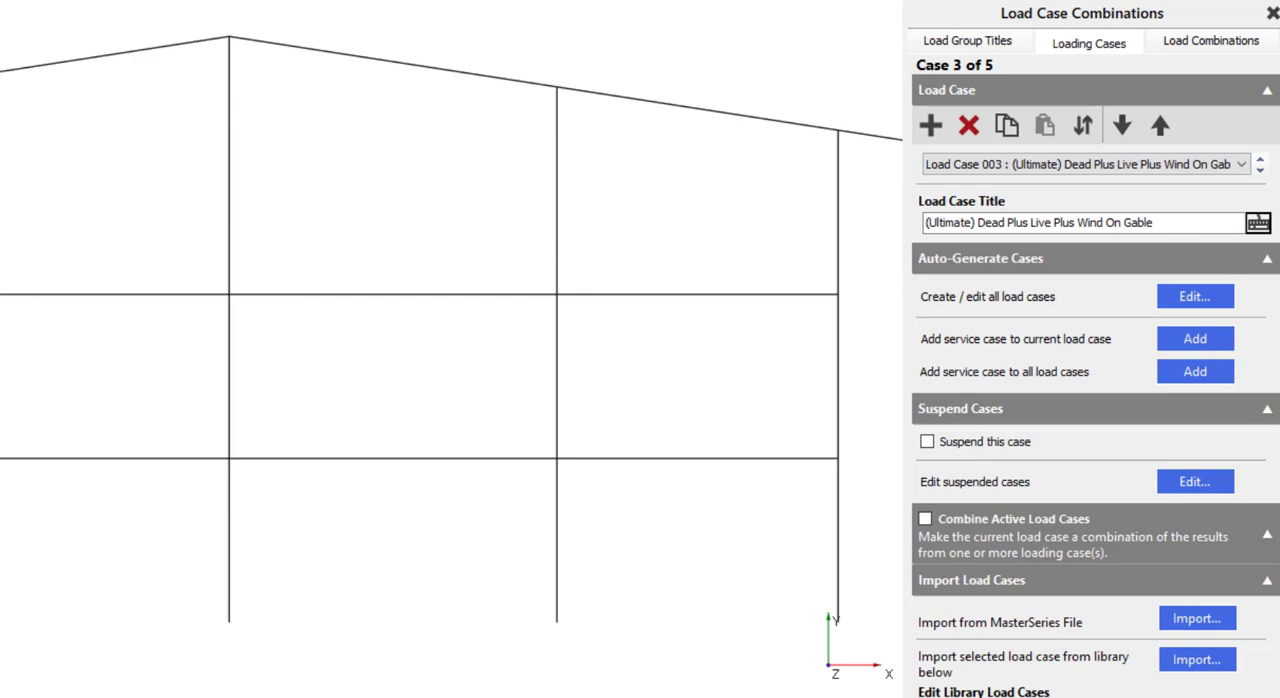
# - Open the load combinations and review the load factors of Load Case 001, Dead plus Live (Ultimate)
pyautogui.click(1186, 41)
pyautogui.click(1203, 128)
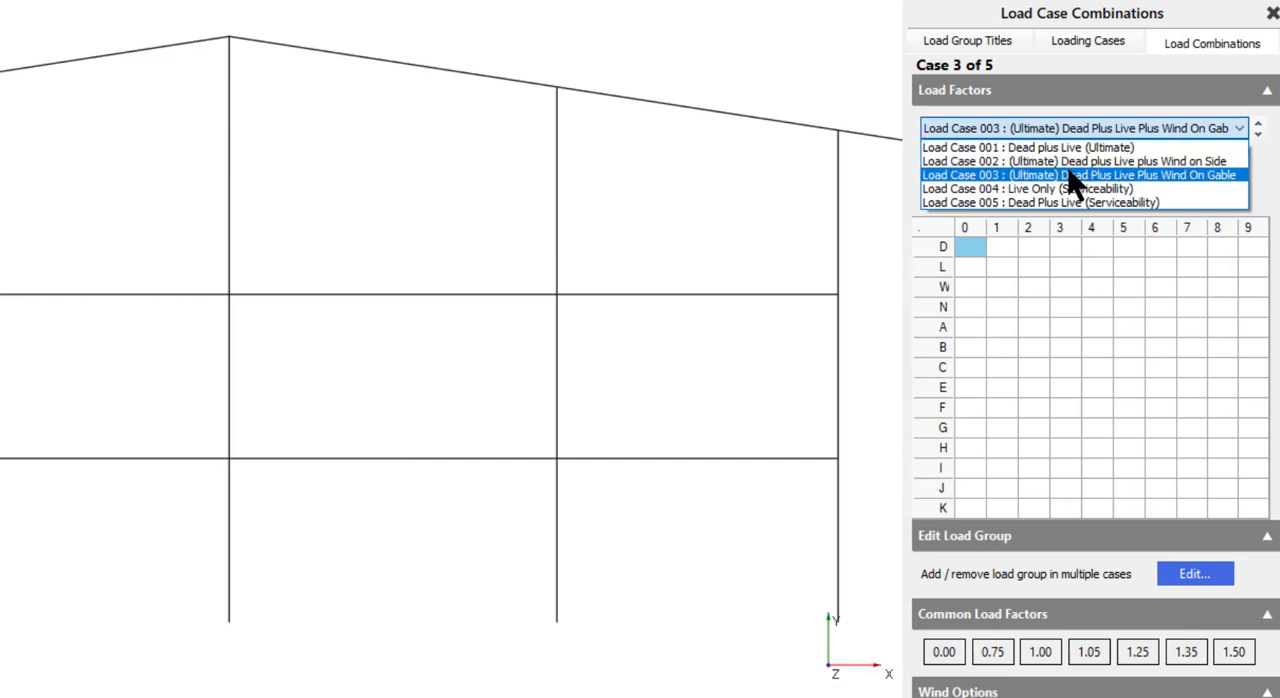
pyautogui.click(1062, 146)
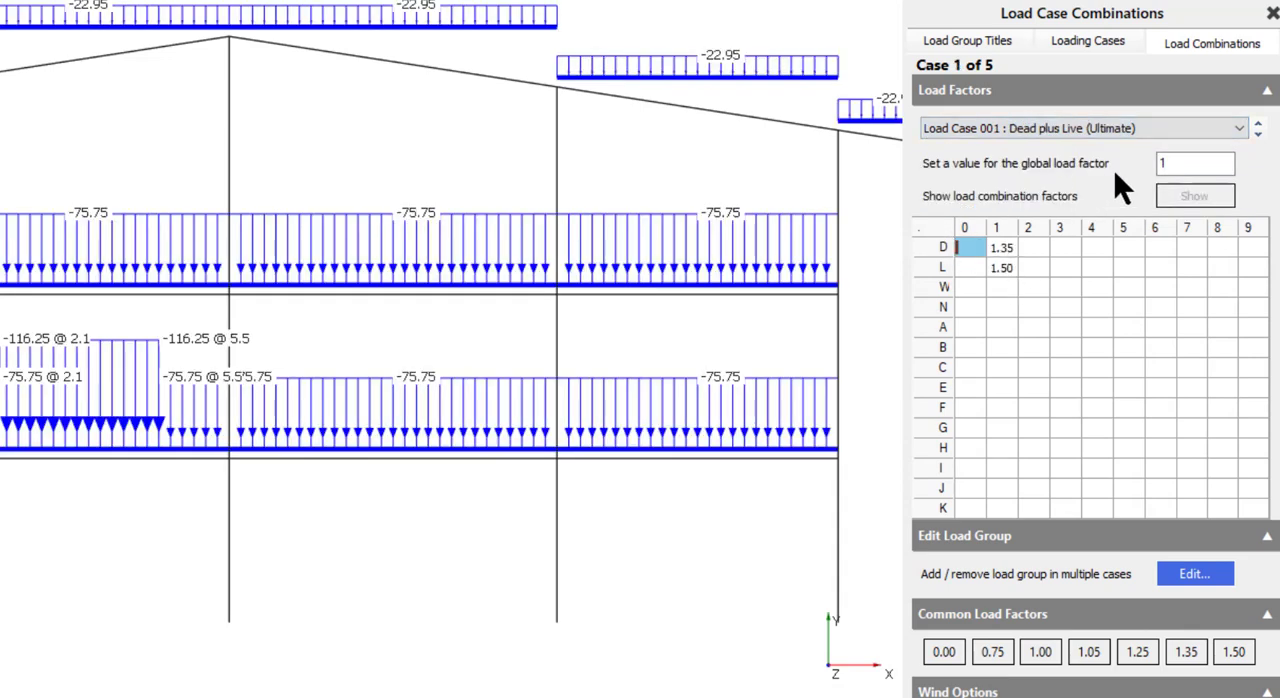
# - Set Load Case 002's load factors to 1.35 for D1, 1.50 for L1 and 0.75 for W1
pyautogui.click(1258, 134)
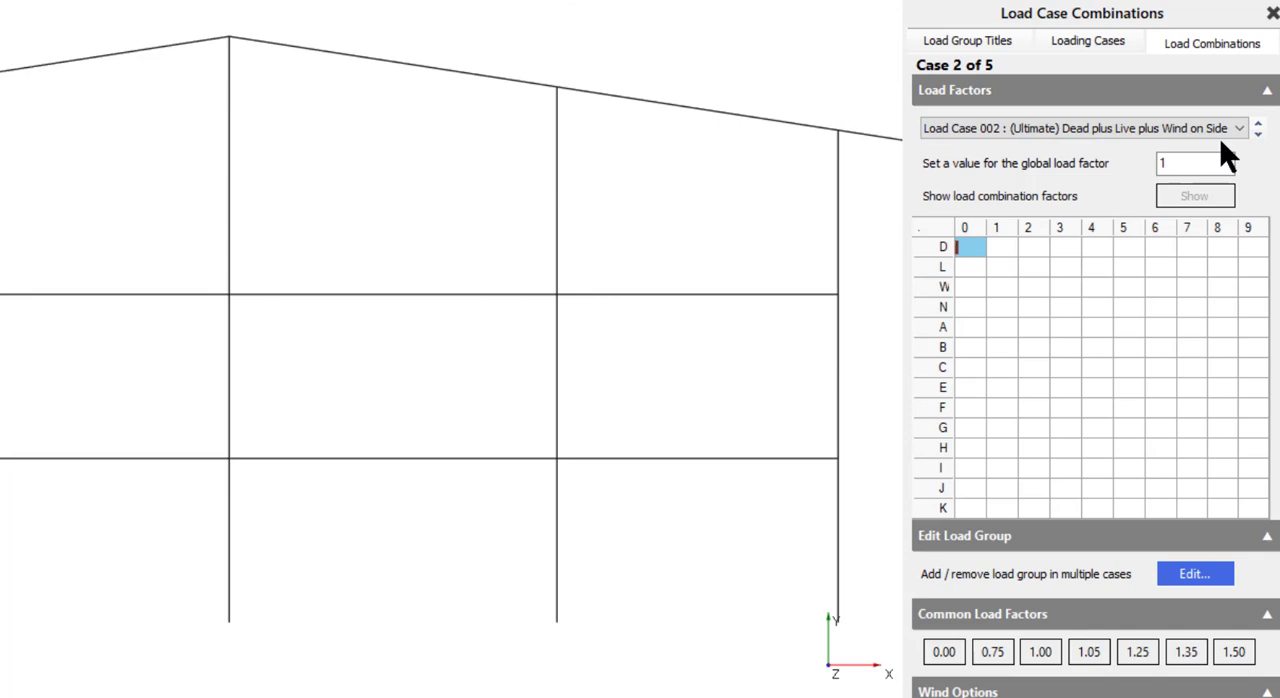
pyautogui.click(994, 240)
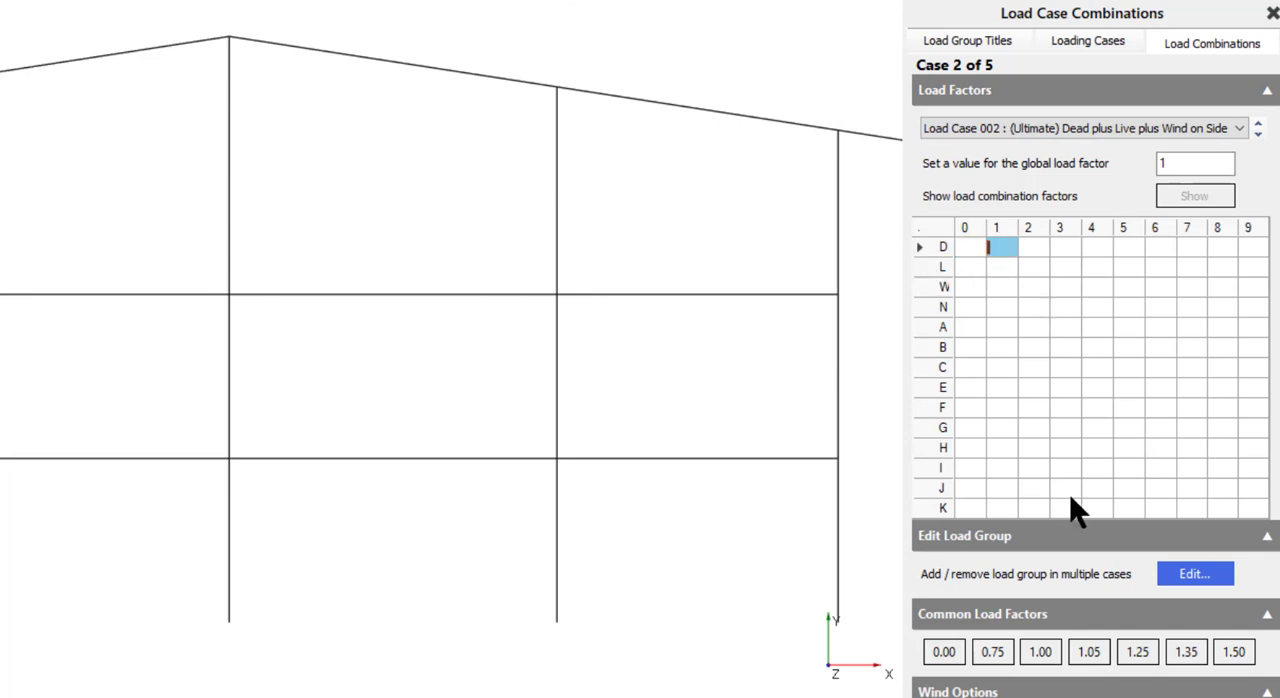
pyautogui.click(1186, 651)
pyautogui.click(1000, 268)
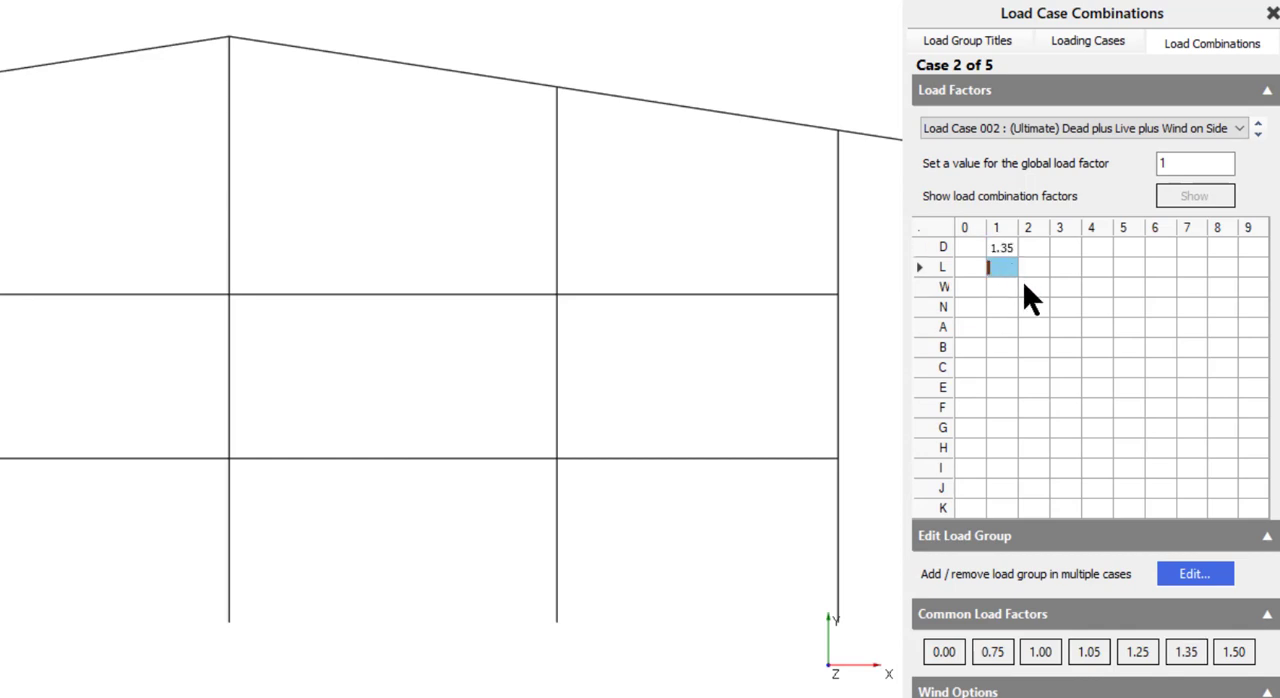
pyautogui.click(1234, 651)
pyautogui.click(994, 287)
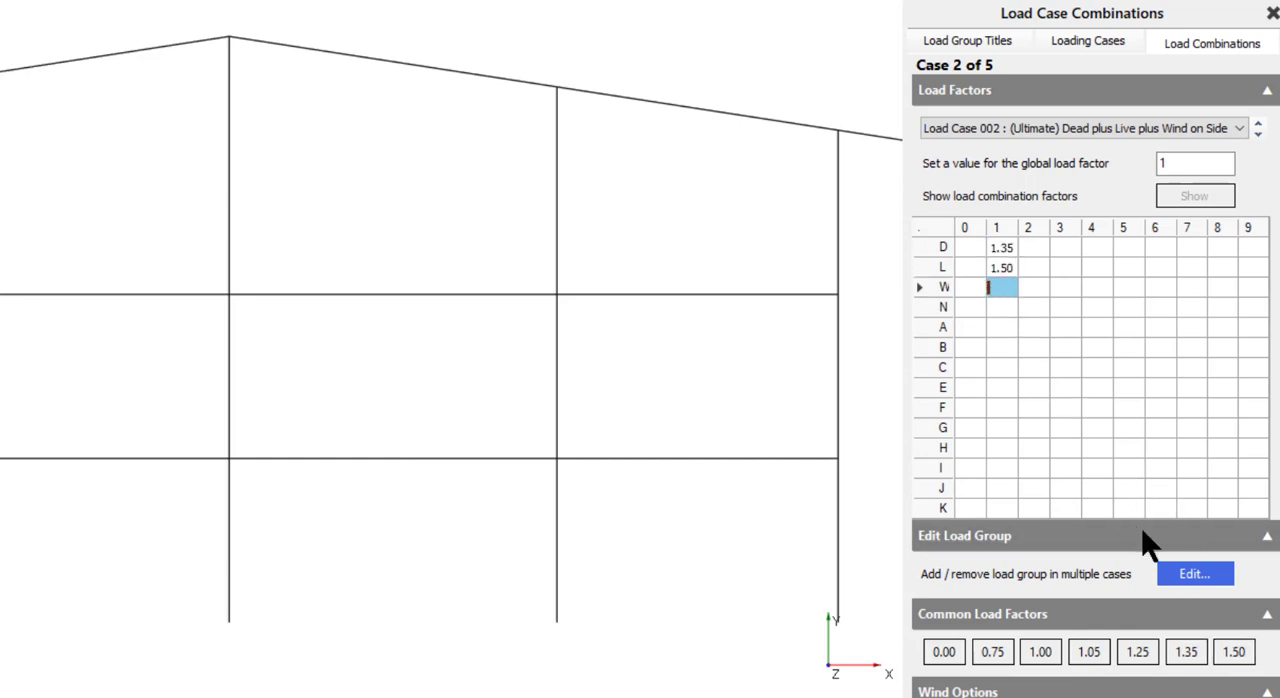
pyautogui.click(993, 652)
# - Set Load Case 003's load factors to 1.35 for D1, 1.50 for L1 and 0.75 for W2
pyautogui.click(1259, 134)
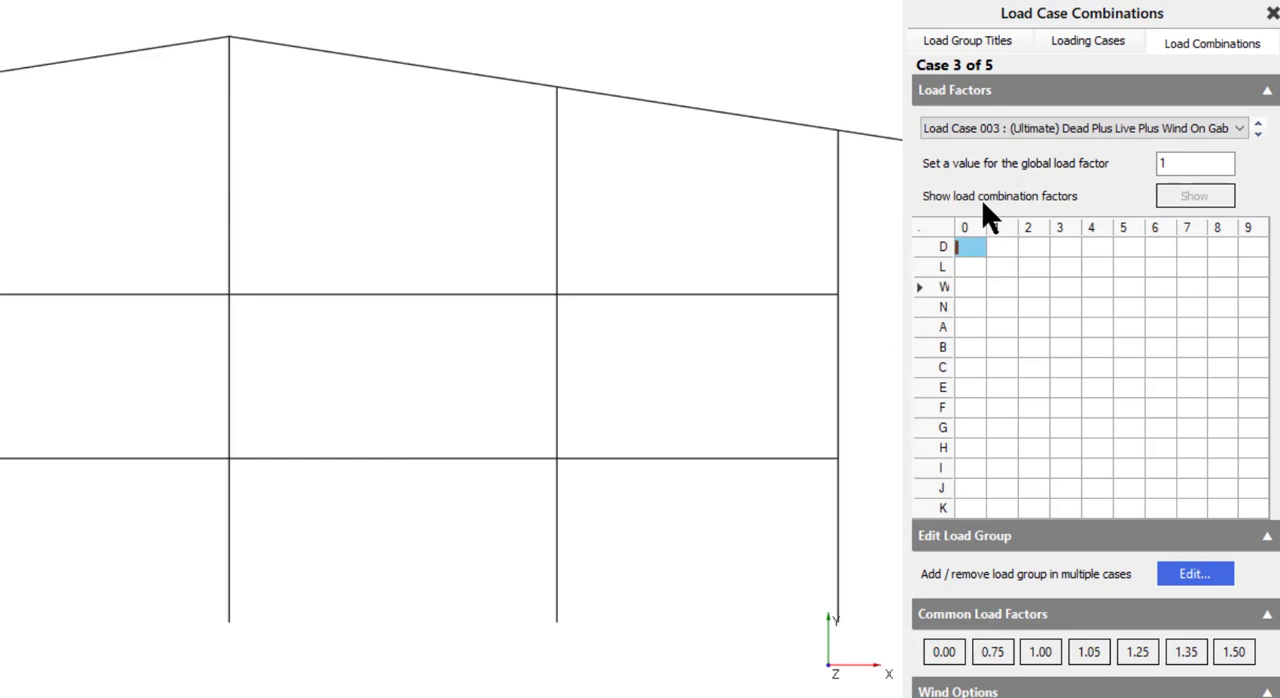
pyautogui.click(1001, 247)
pyautogui.click(1186, 651)
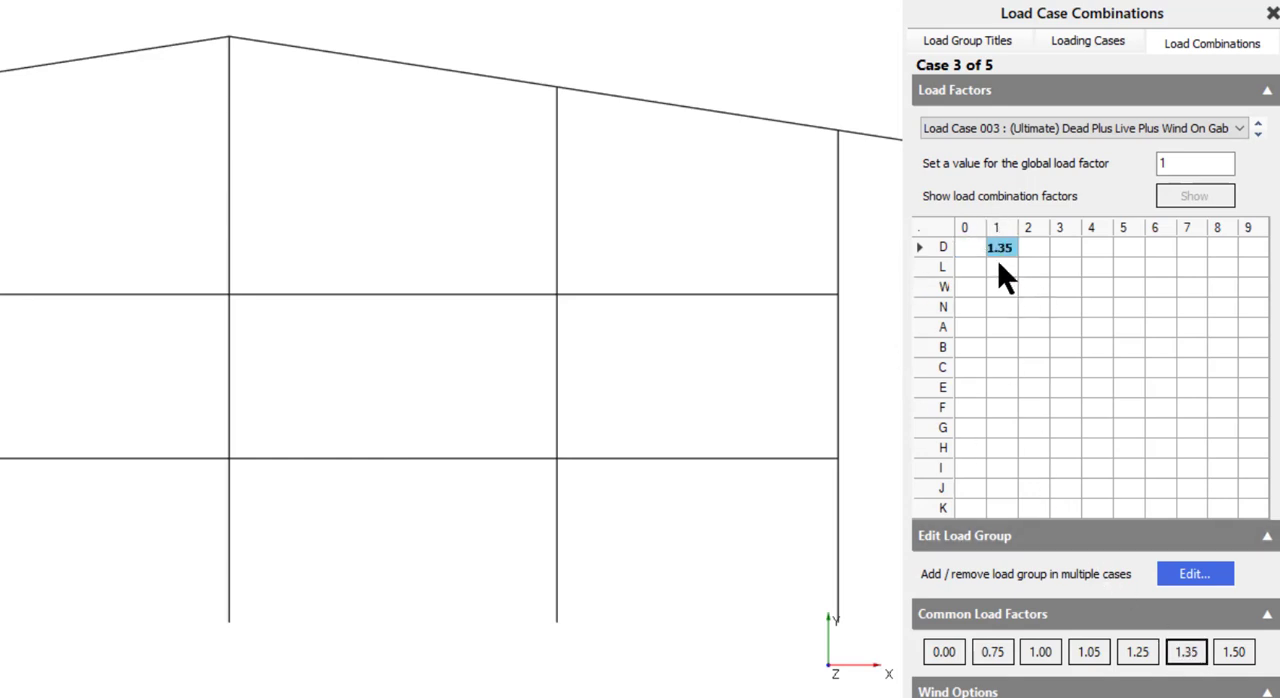
pyautogui.click(999, 266)
pyautogui.click(1234, 655)
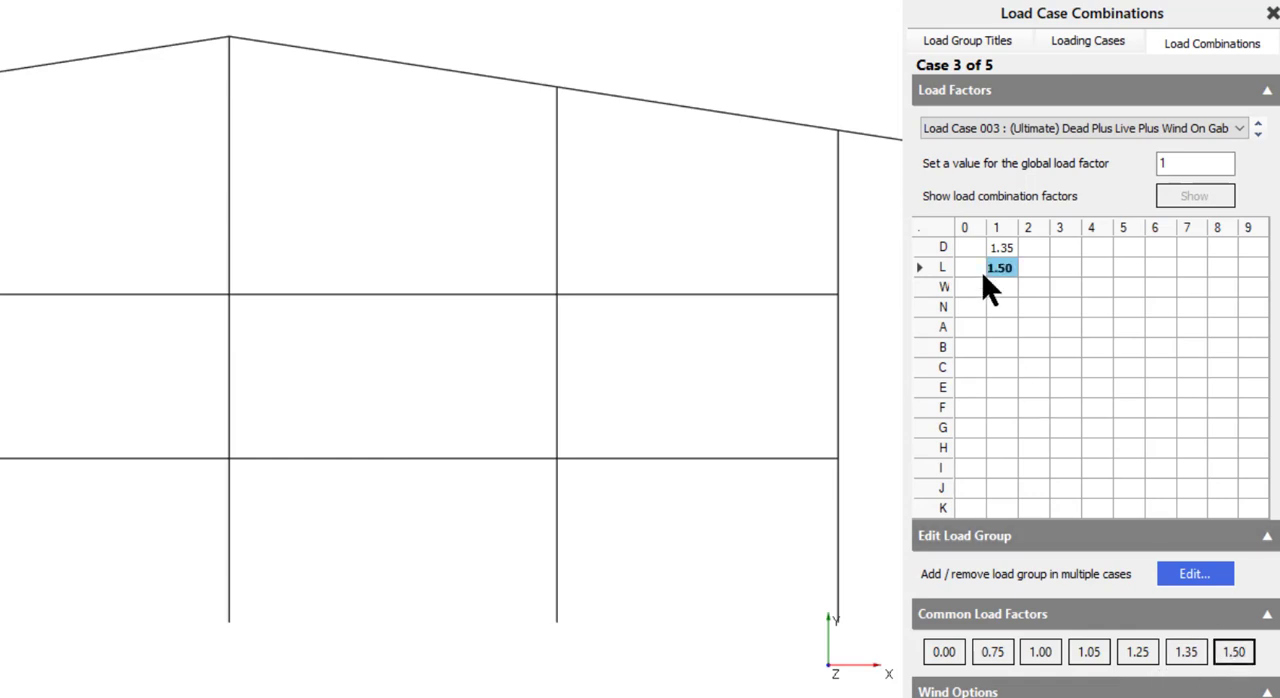
pyautogui.click(1036, 291)
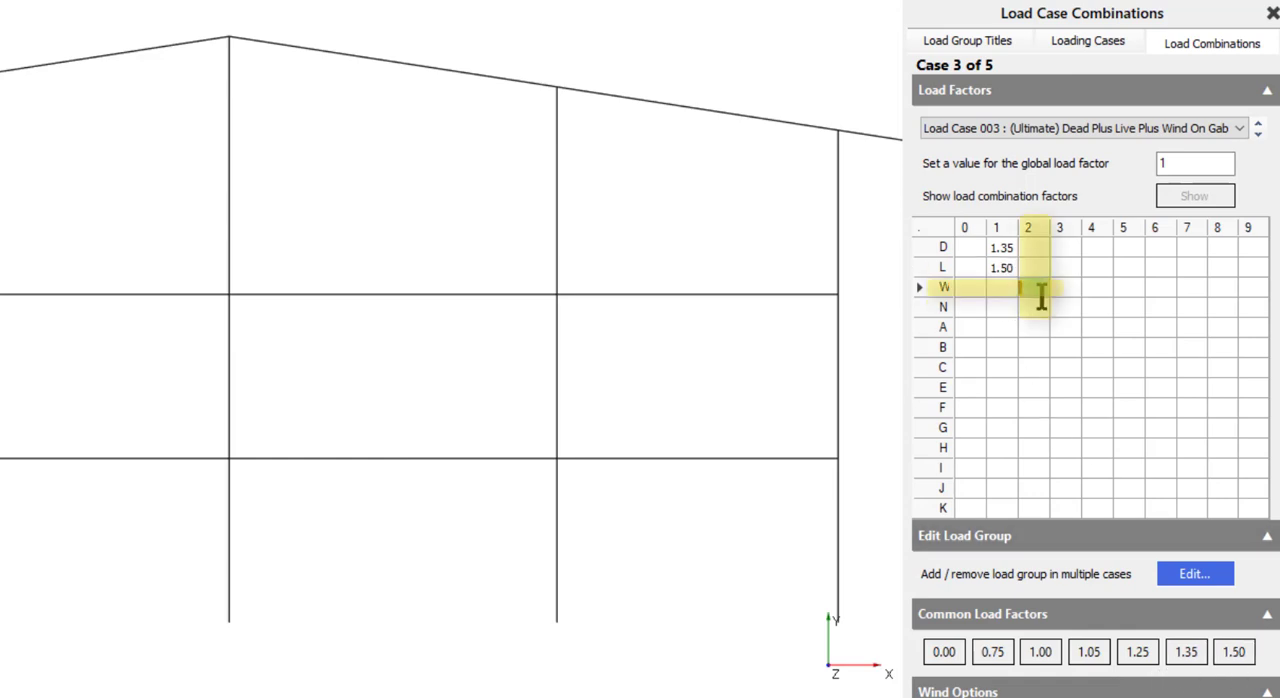
pyautogui.click(987, 649)
# - Set the D1 and L1 load factors of Load Case 005, Dead Plus Live (Serviceability), to 1.00 each
pyautogui.click(1258, 133)
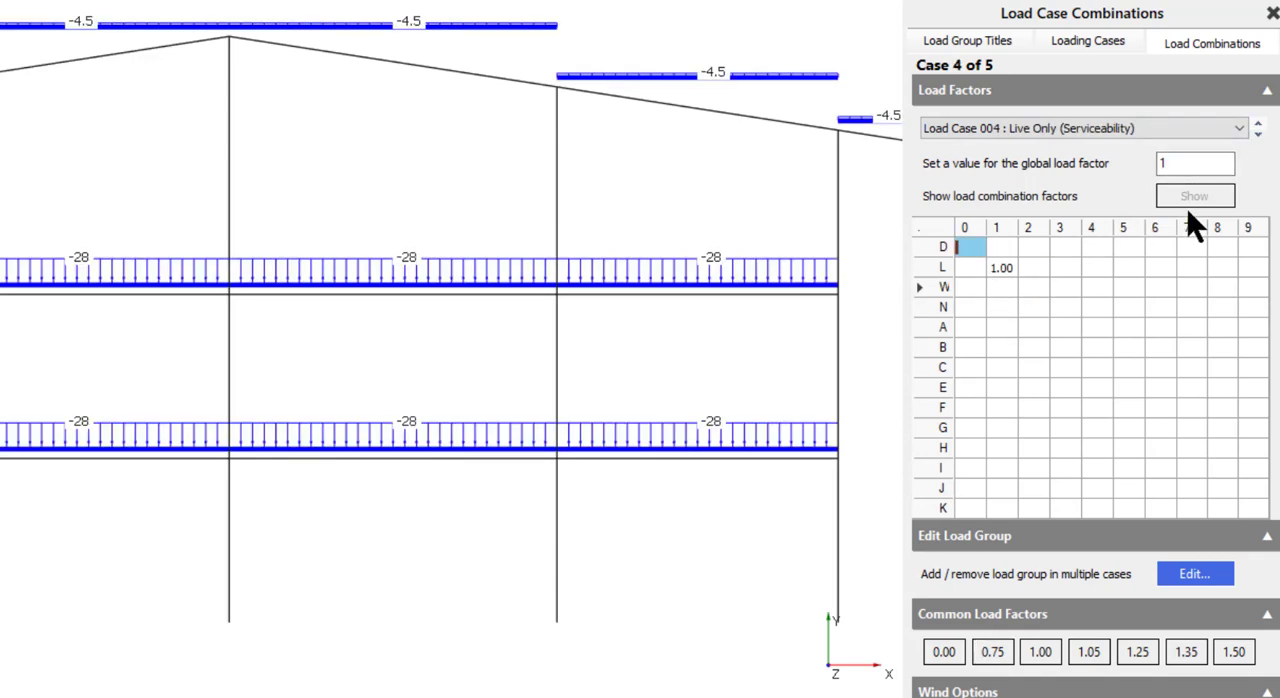
pyautogui.click(1258, 133)
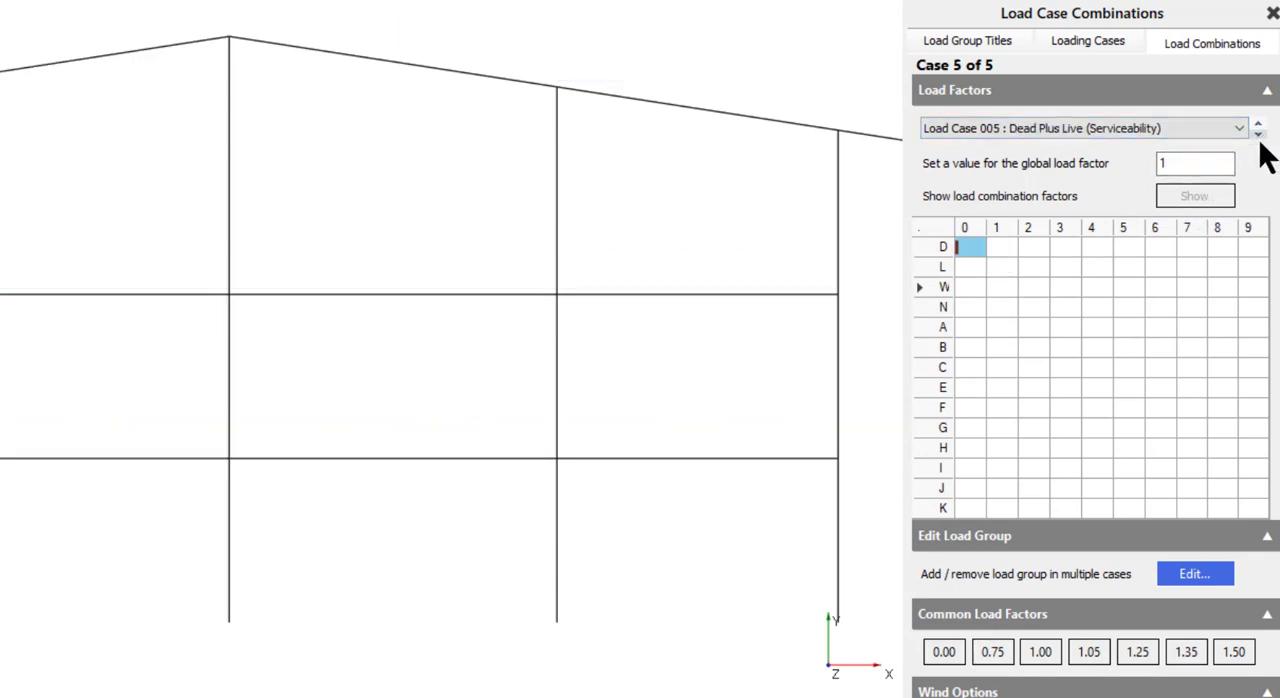
pyautogui.click(1000, 246)
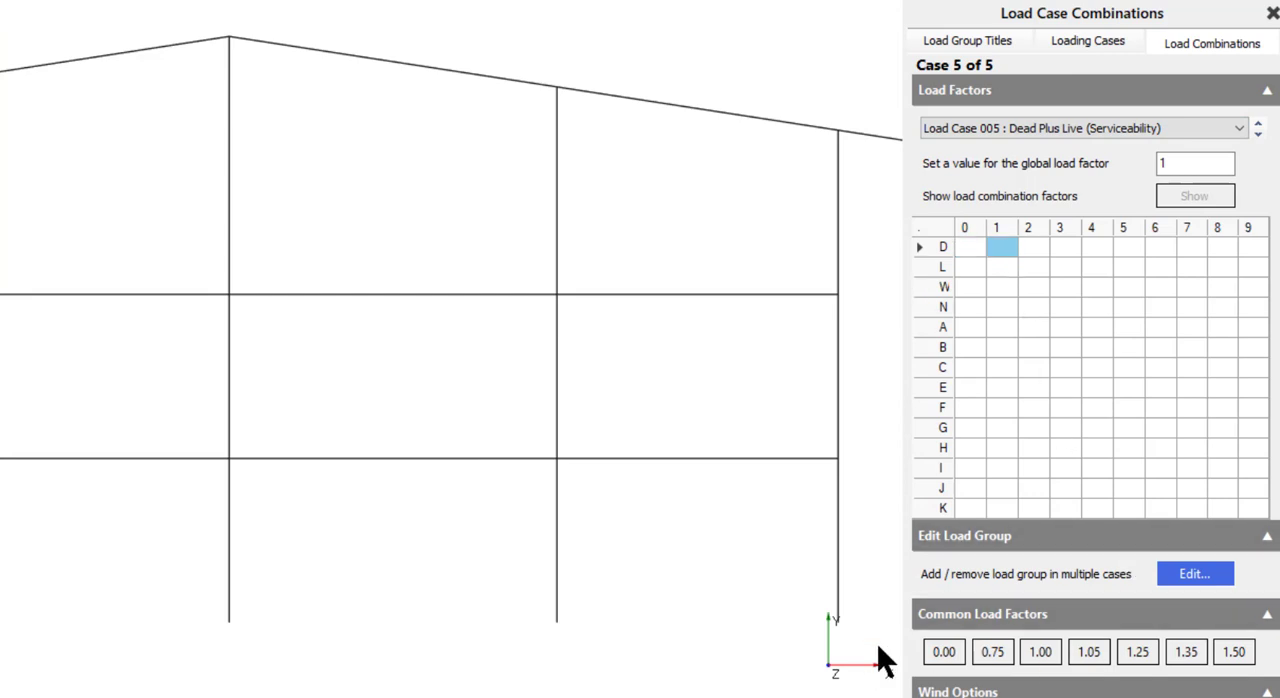
pyautogui.click(1040, 652)
pyautogui.click(993, 267)
pyautogui.click(1040, 652)
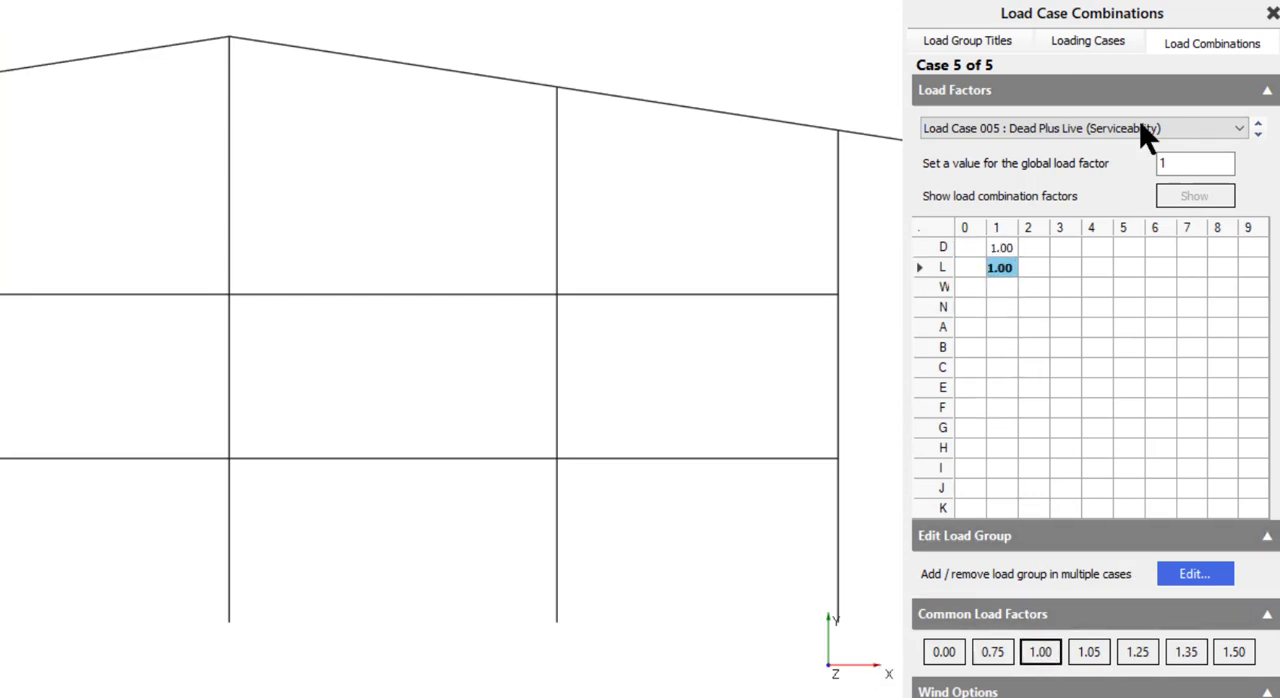
# - Return to Load Case 003's combination, bring up the Load Diagram window and close it
pyautogui.click(1258, 124)
pyautogui.click(1258, 124)
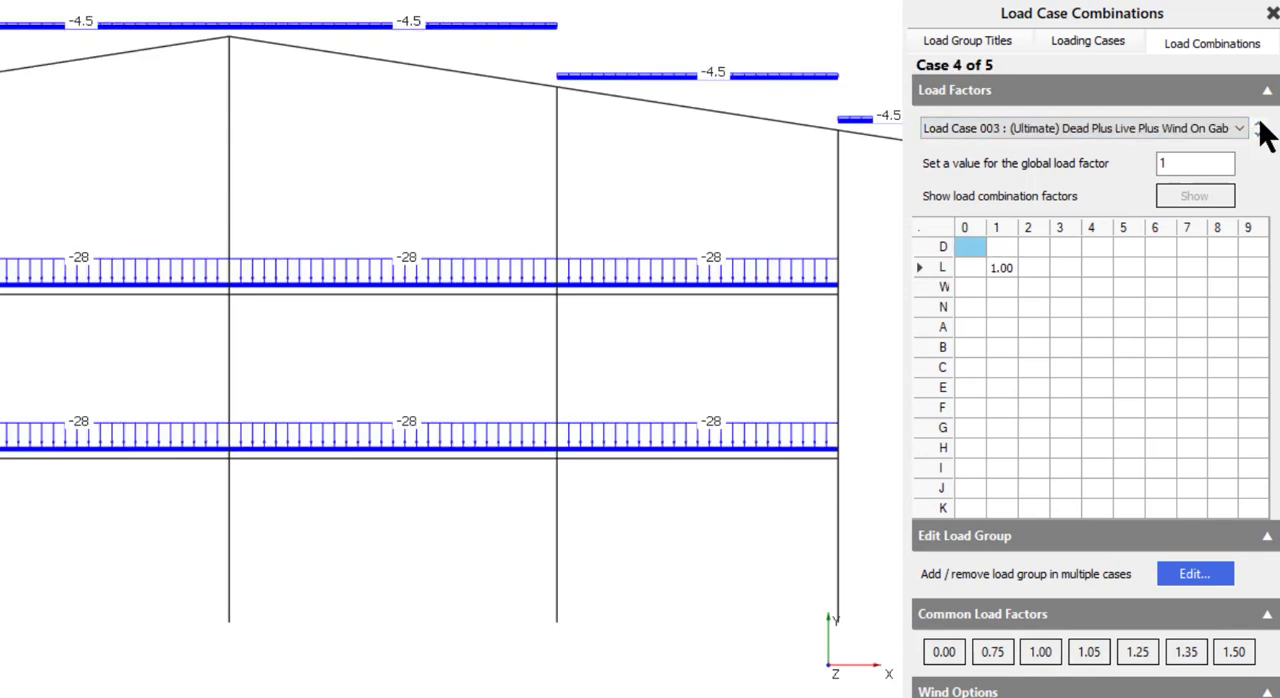
pyautogui.click(1260, 127)
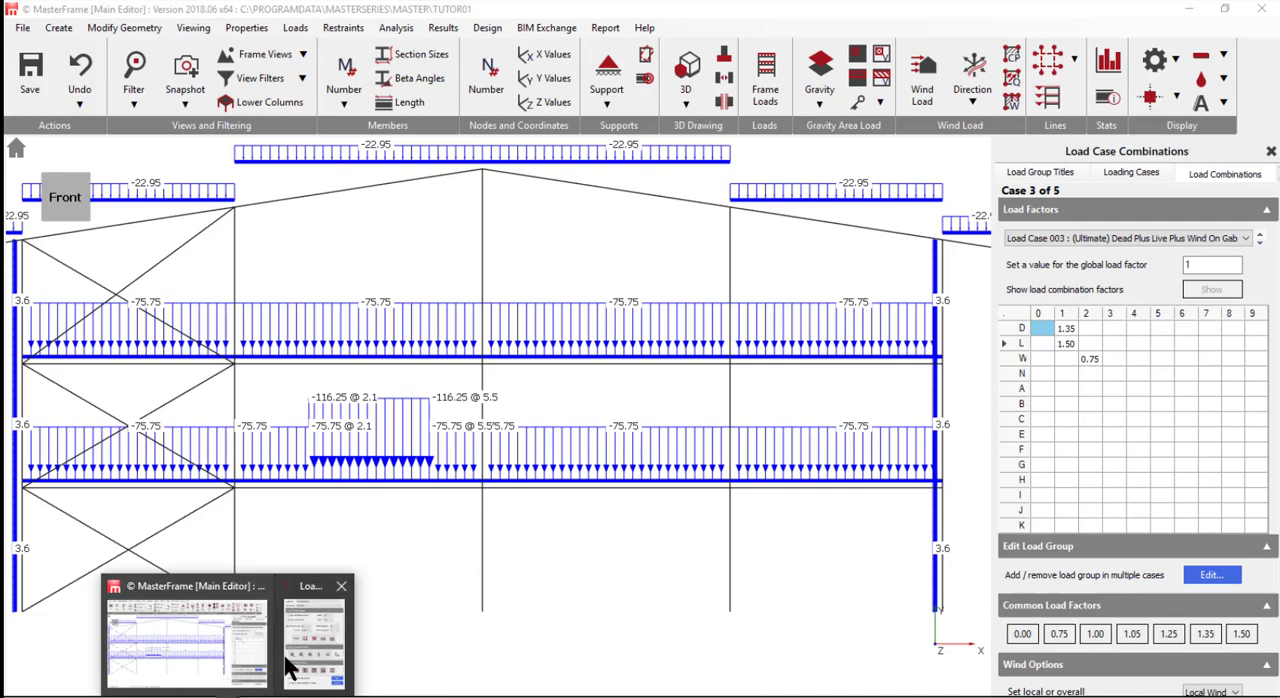
pyautogui.click(294, 637)
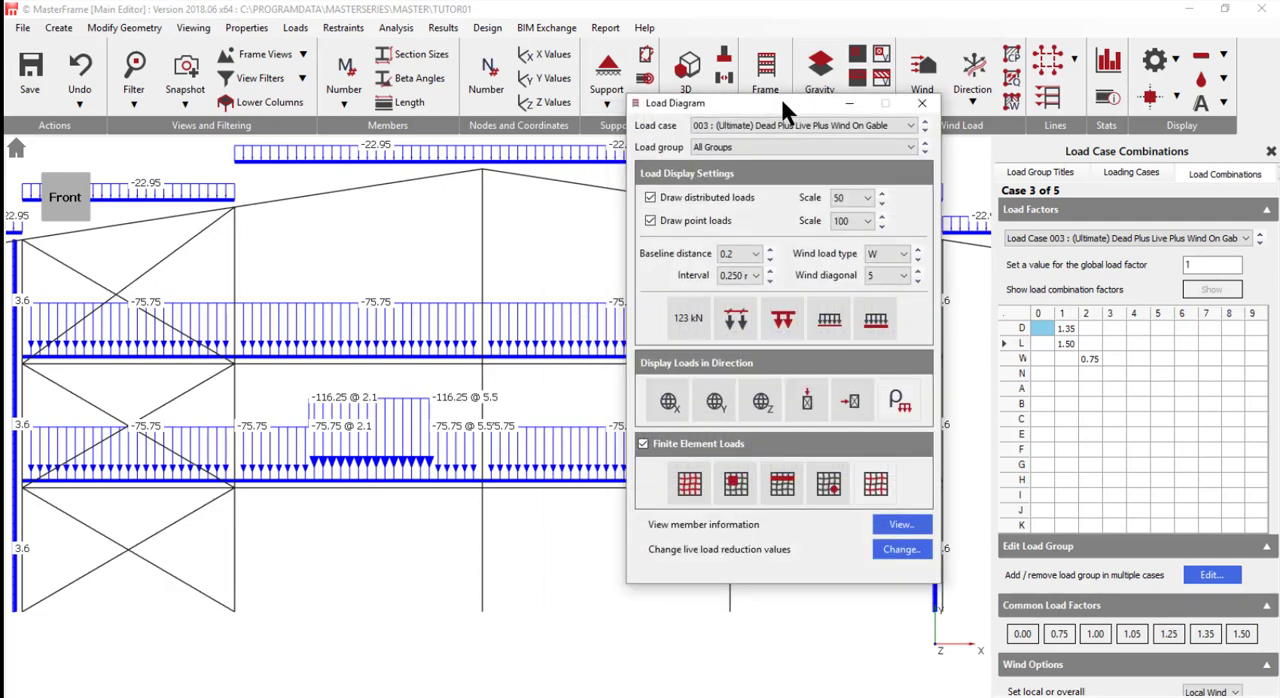
pyautogui.click(921, 103)
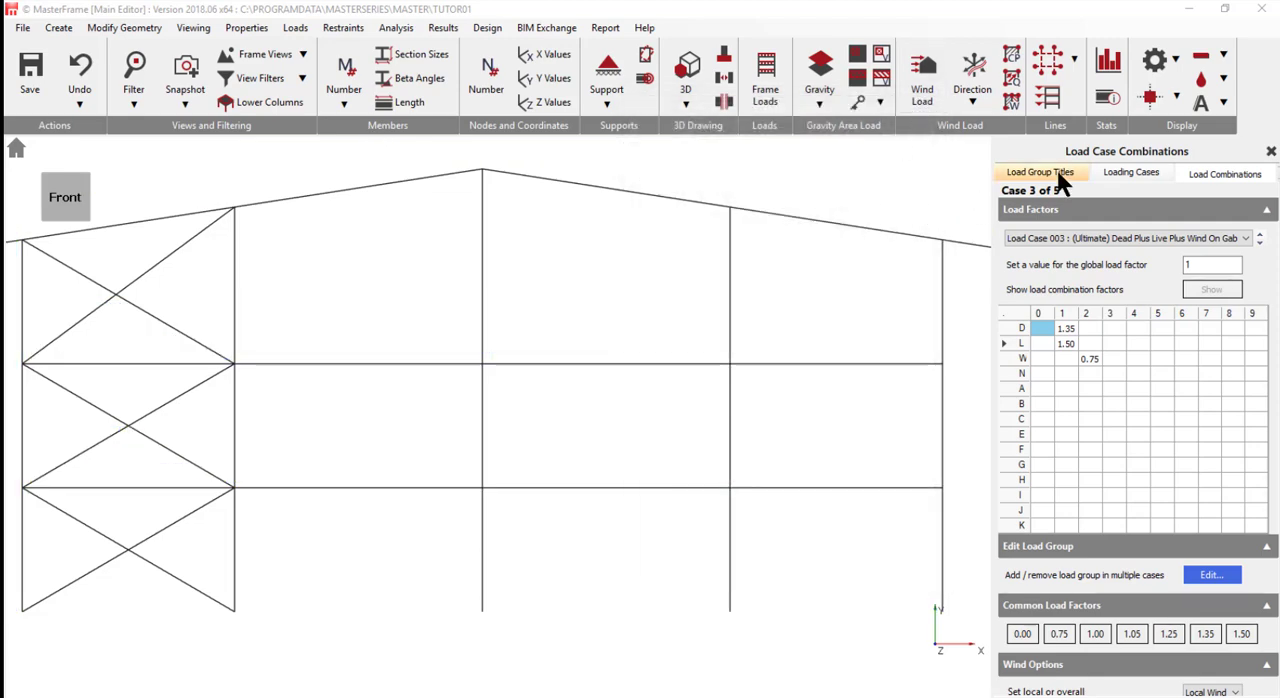
# - Reopen the frame load diagram for All Loading Cases and move its window clear of the frame
pyautogui.scroll(1, 618, 294)
pyautogui.scroll(-2, 618, 303)
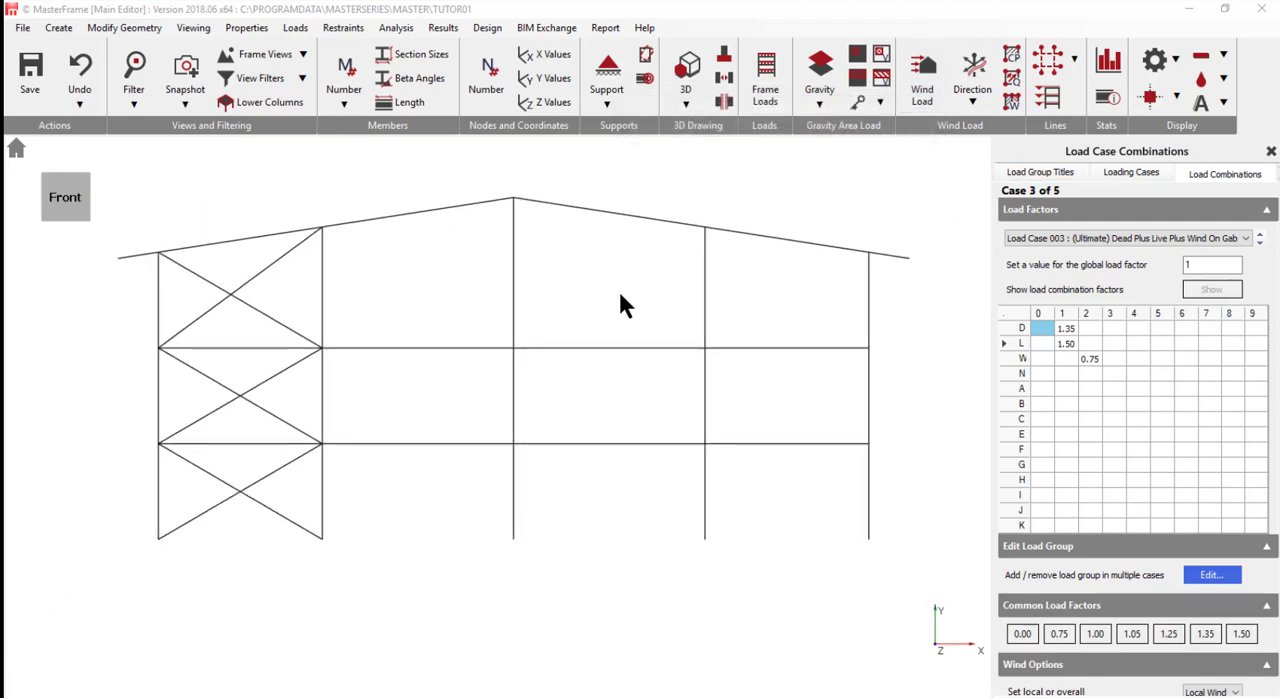
pyautogui.click(765, 76)
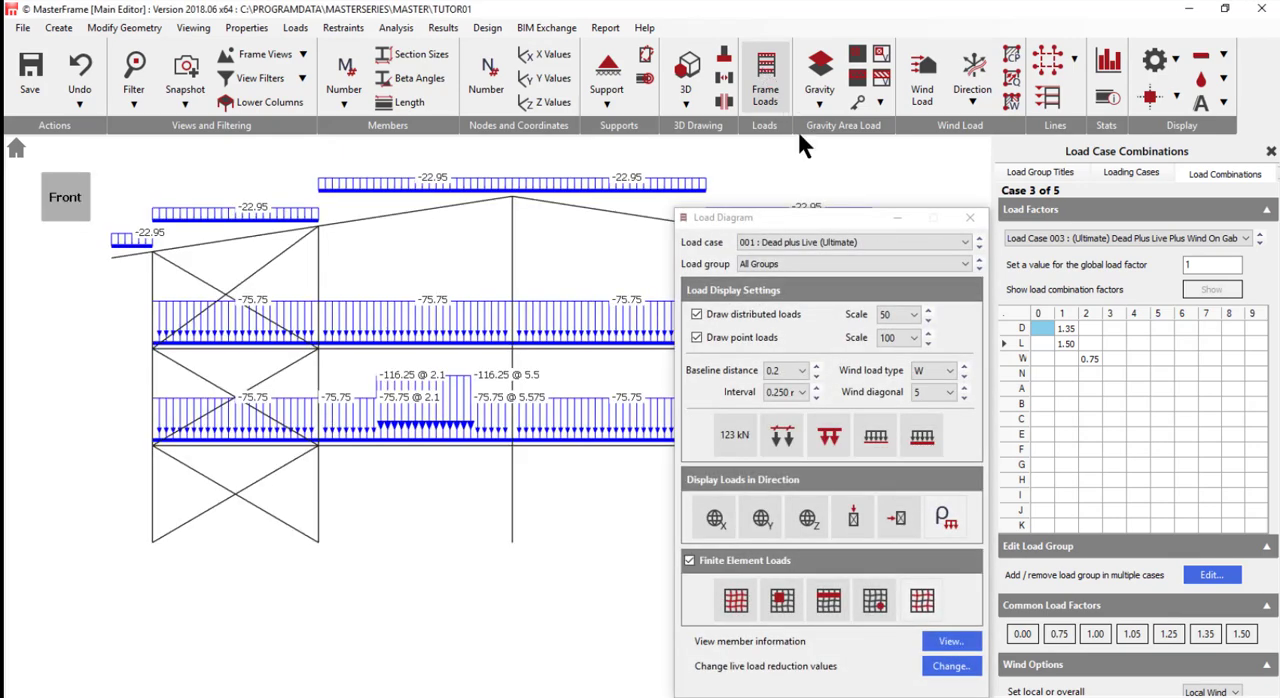
pyautogui.click(837, 240)
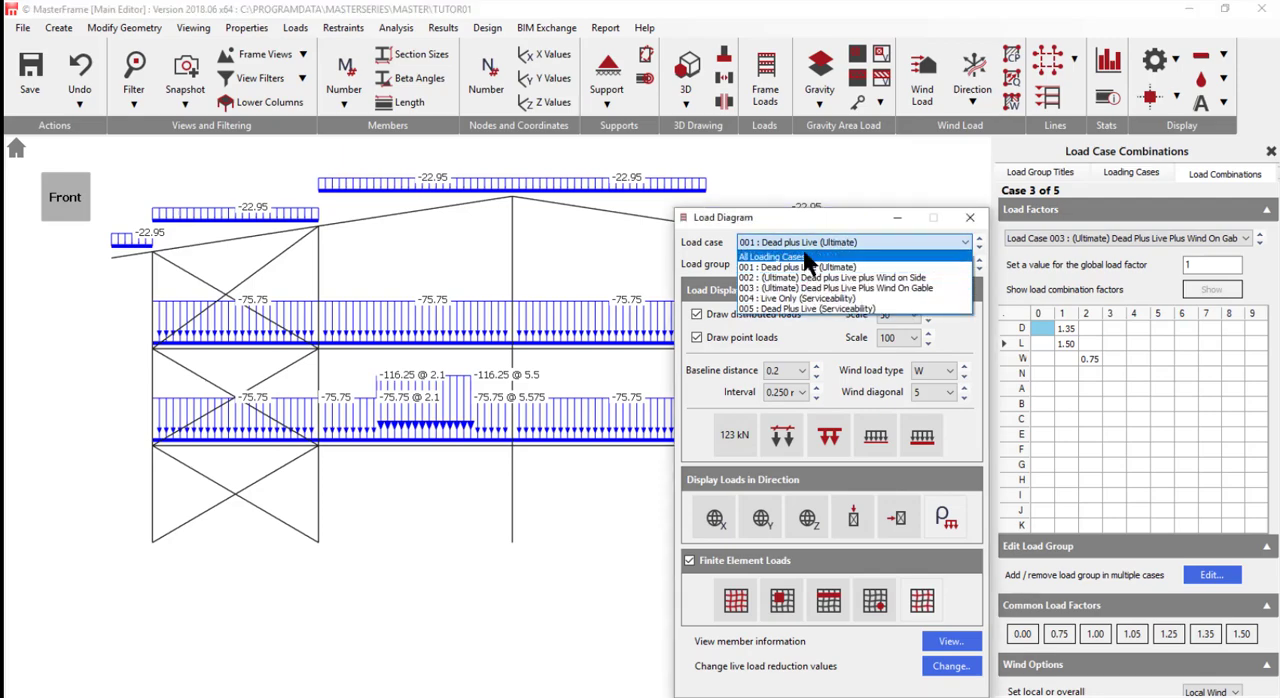
pyautogui.click(799, 256)
pyautogui.moveTo(774, 212); pyautogui.dragTo(1055, 200)
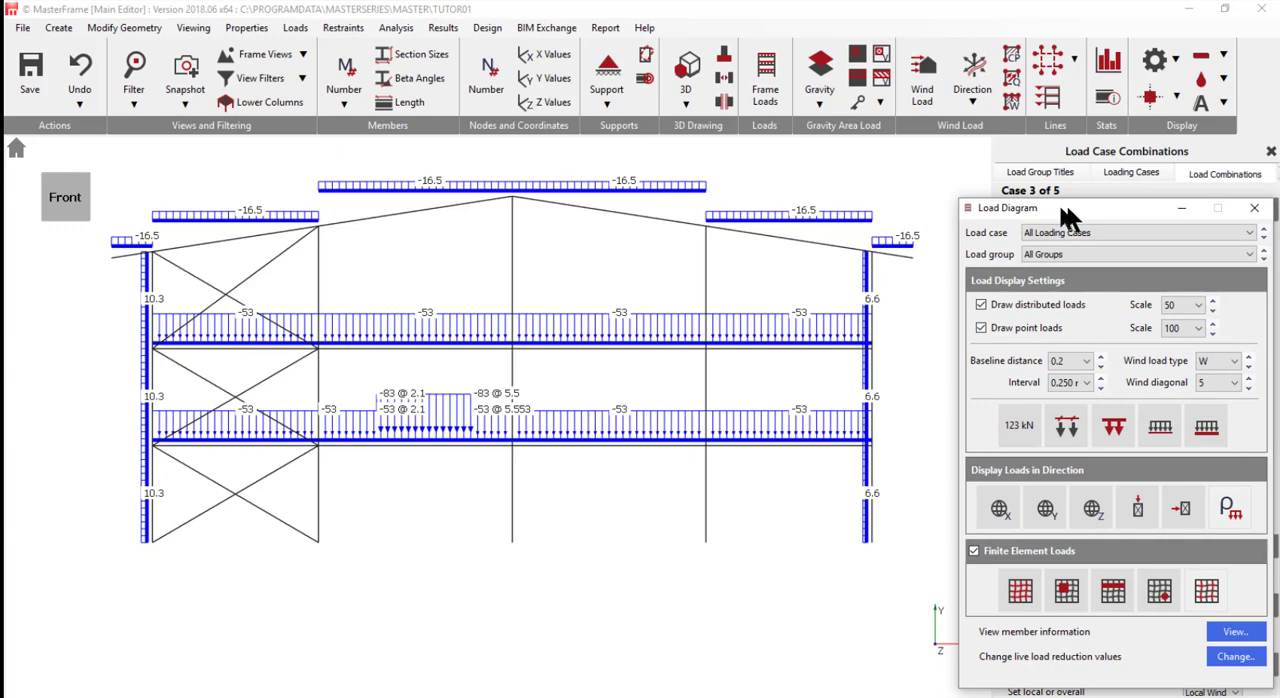
# - Display the loads of groups D1 Dead Load, L1 Live Load and W1 wind on Side in turn
pyautogui.click(1264, 258)
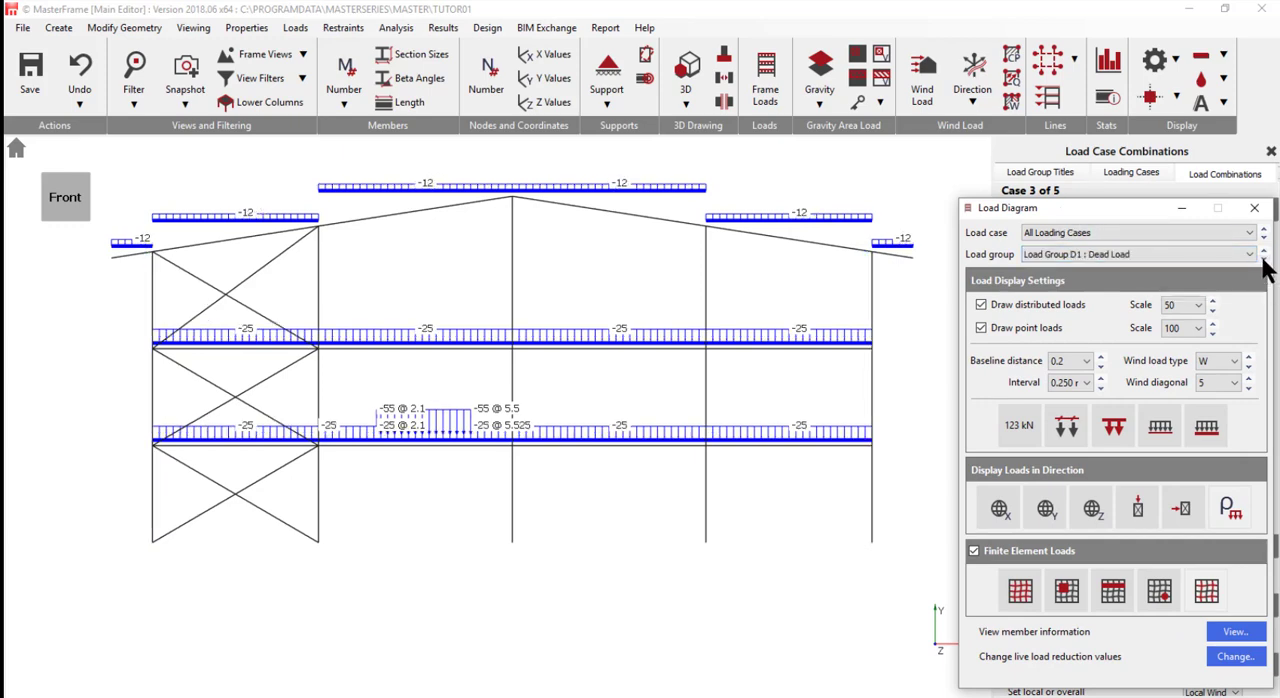
pyautogui.click(1264, 258)
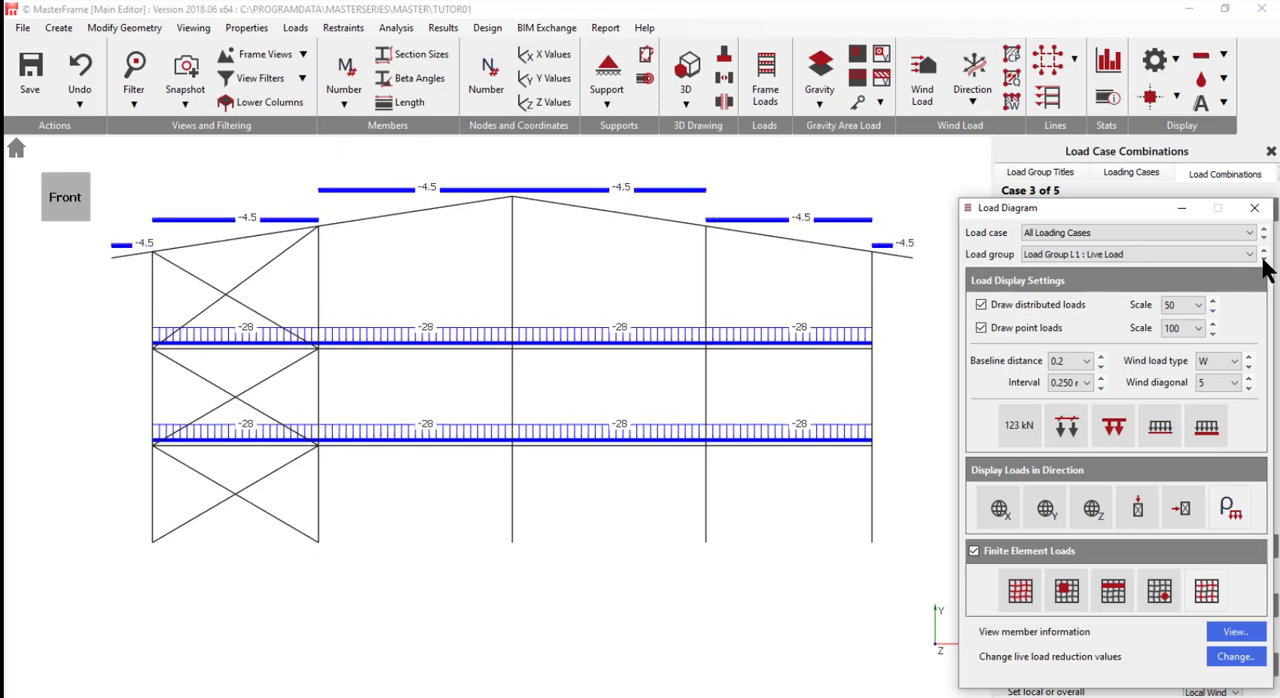
pyautogui.click(1264, 258)
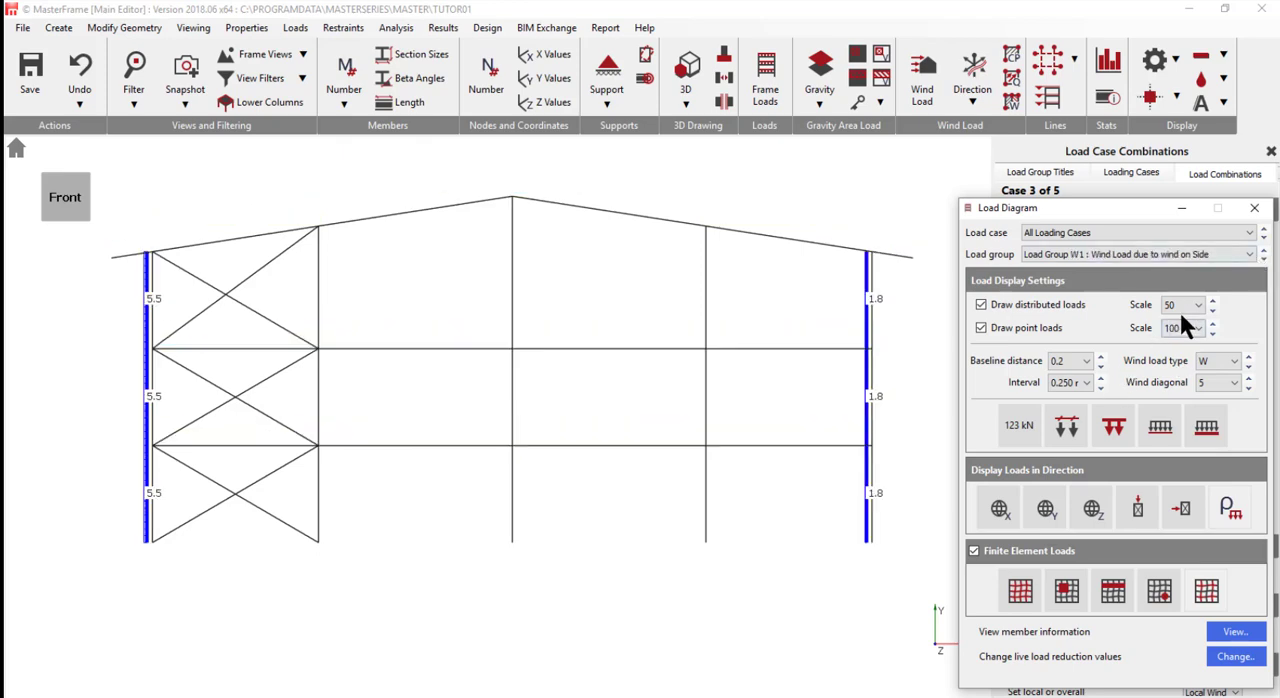
# - Set the distributed load drawing scale to 5 and display Load Group W2, Wind Load on Gable
pyautogui.click(1211, 301)
pyautogui.click(1210, 299)
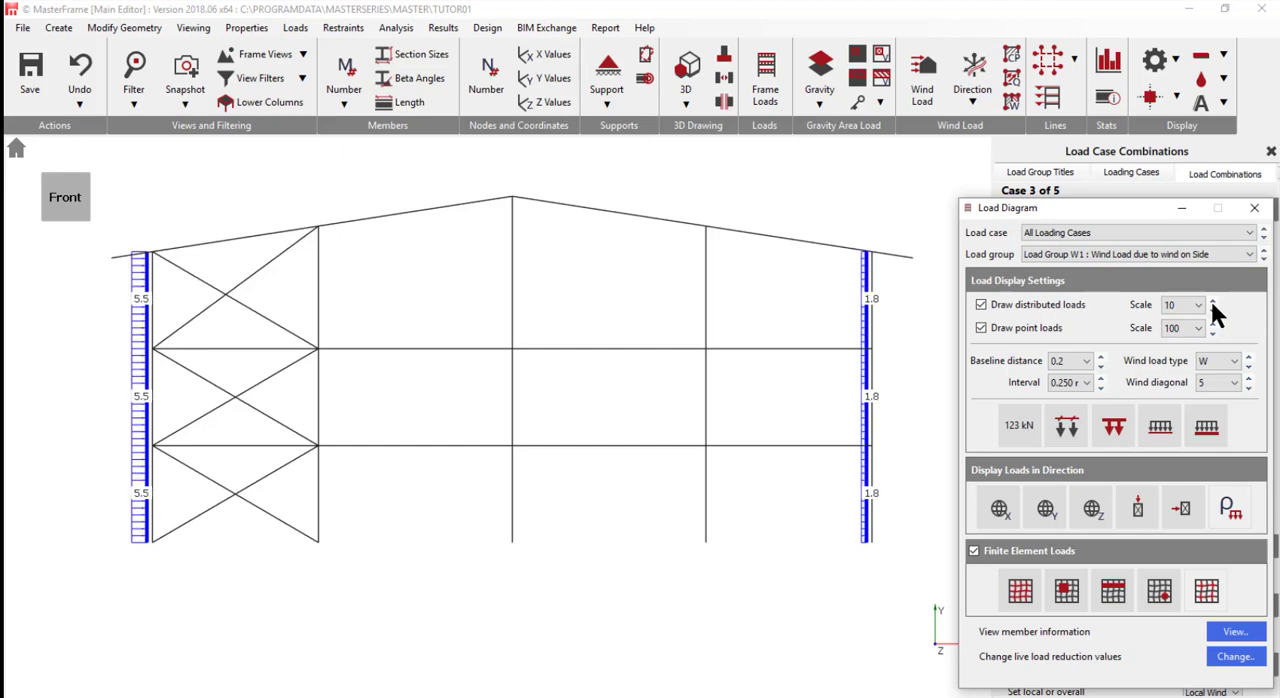
pyautogui.click(1210, 299)
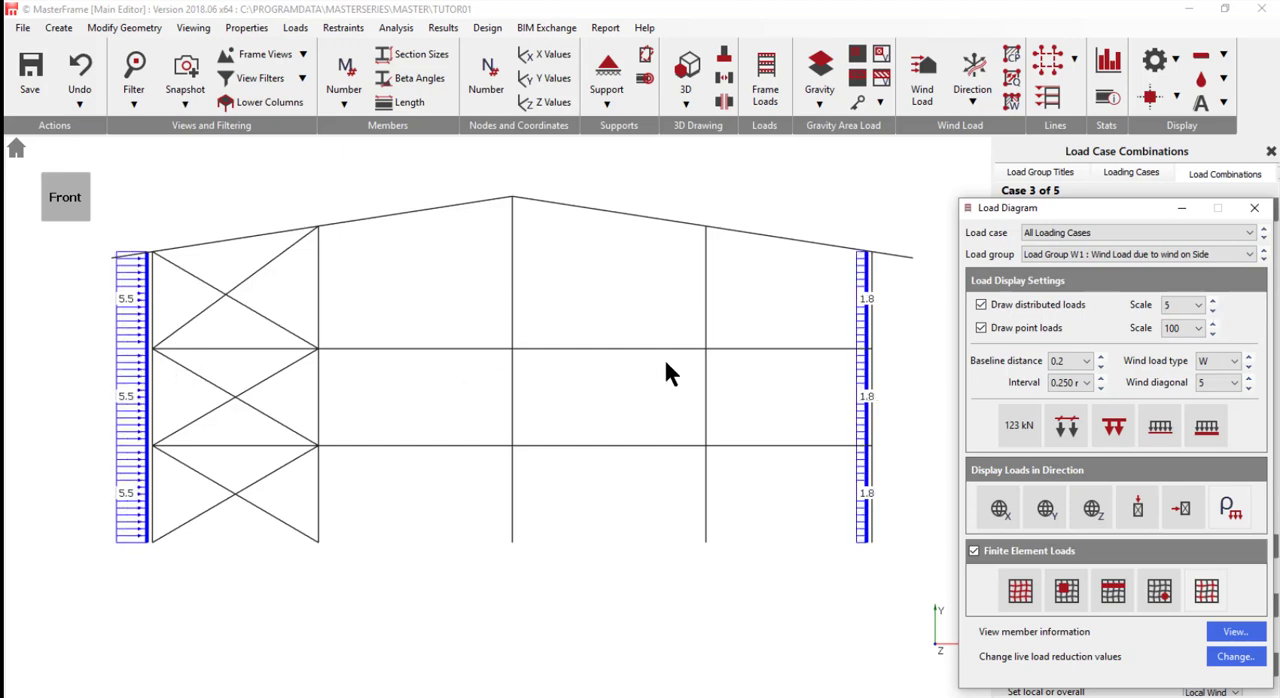
pyautogui.click(1262, 241)
pyautogui.click(1264, 259)
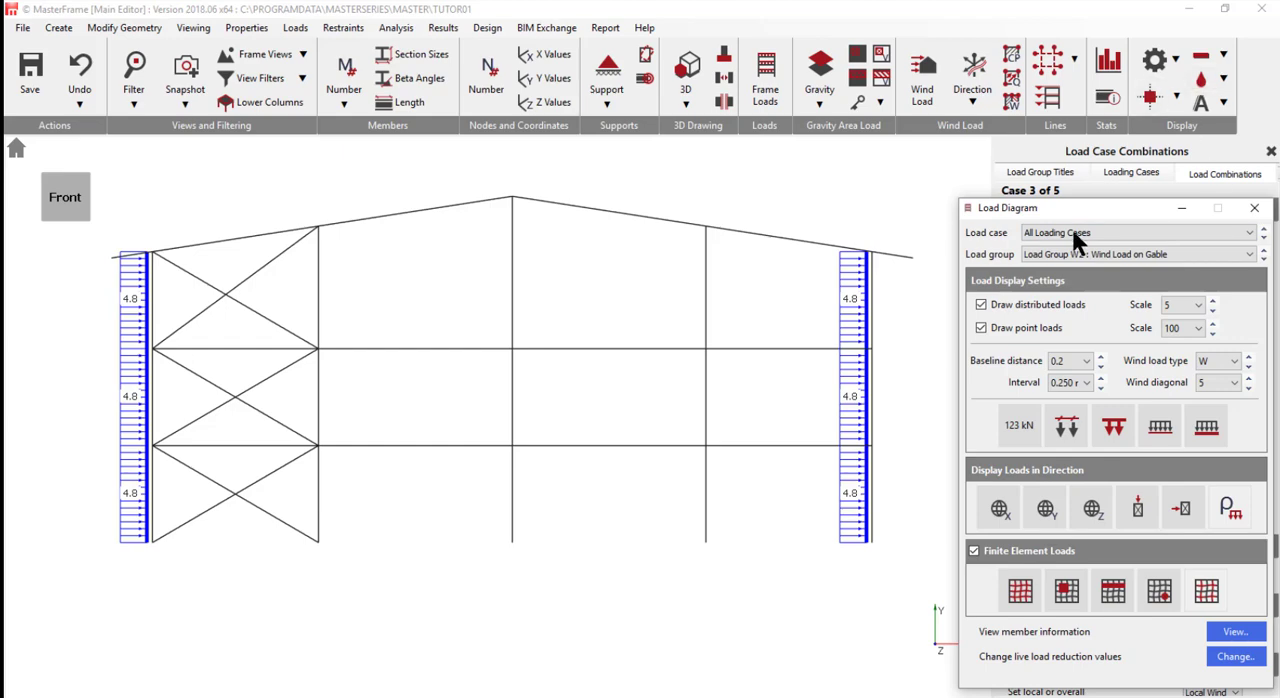
# - Open Member Loading and select the lower and then the middle column segment on the frame's left side
pyautogui.moveTo(1100, 212); pyautogui.dragTo(515, 224)
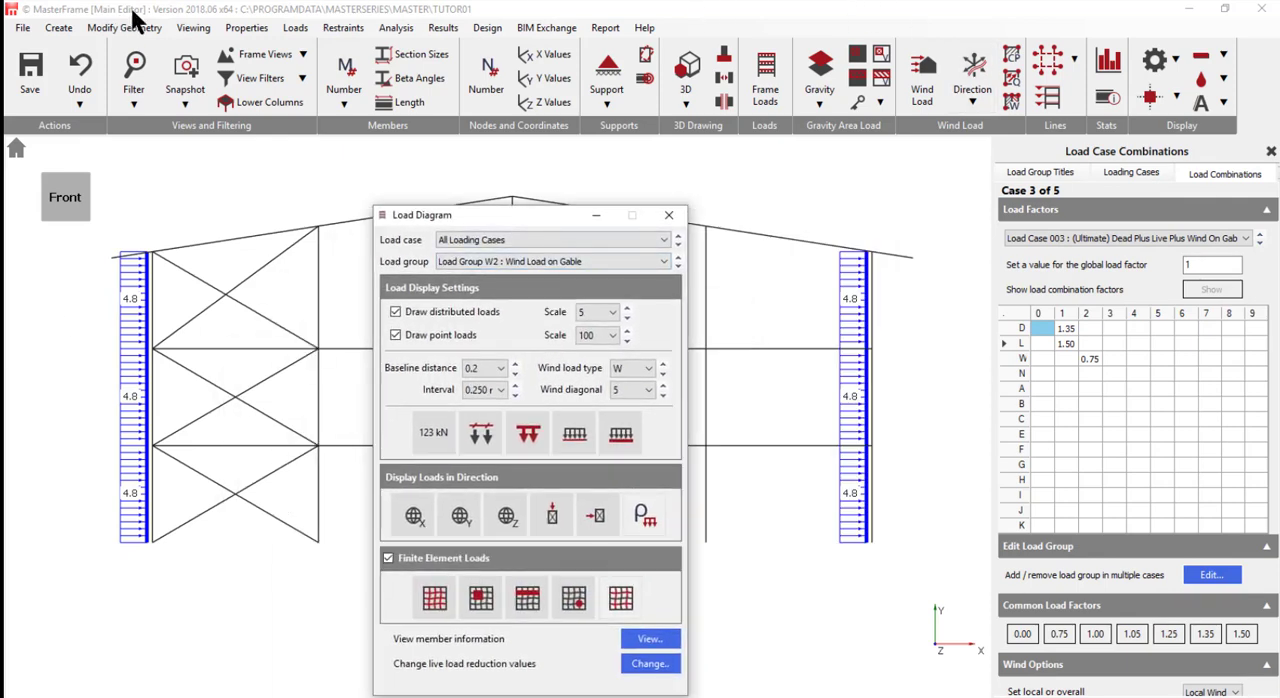
pyautogui.click(296, 30)
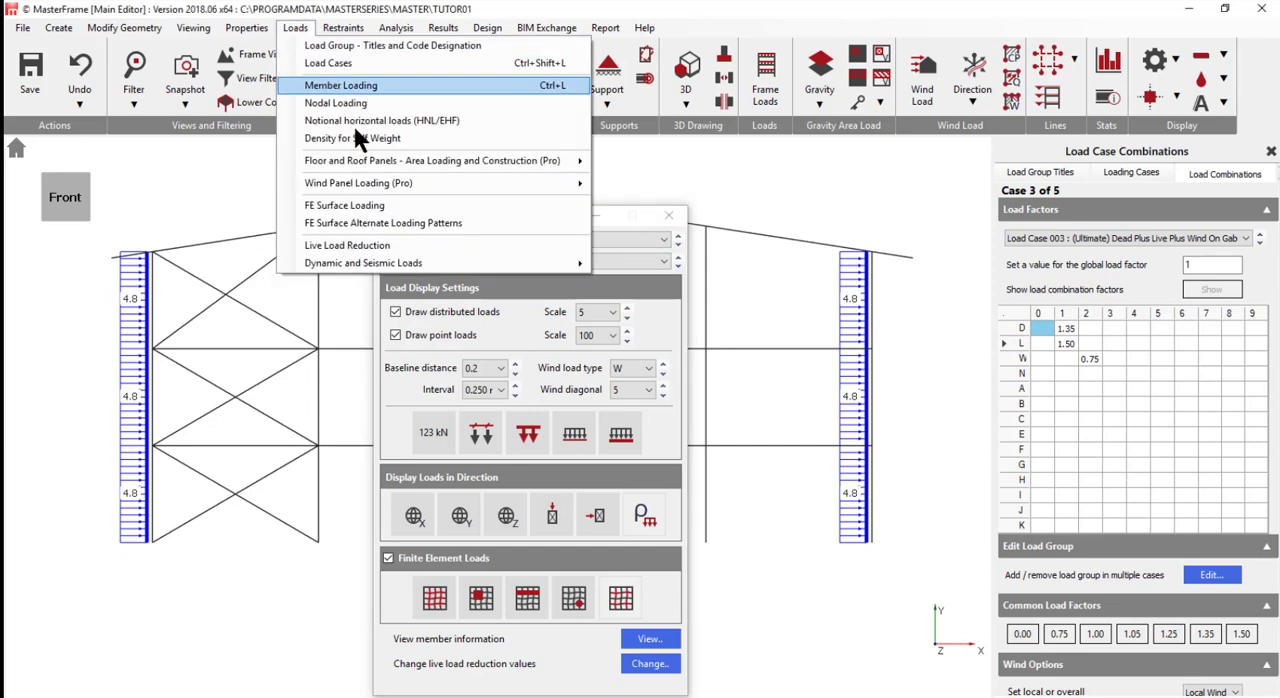
pyautogui.click(371, 85)
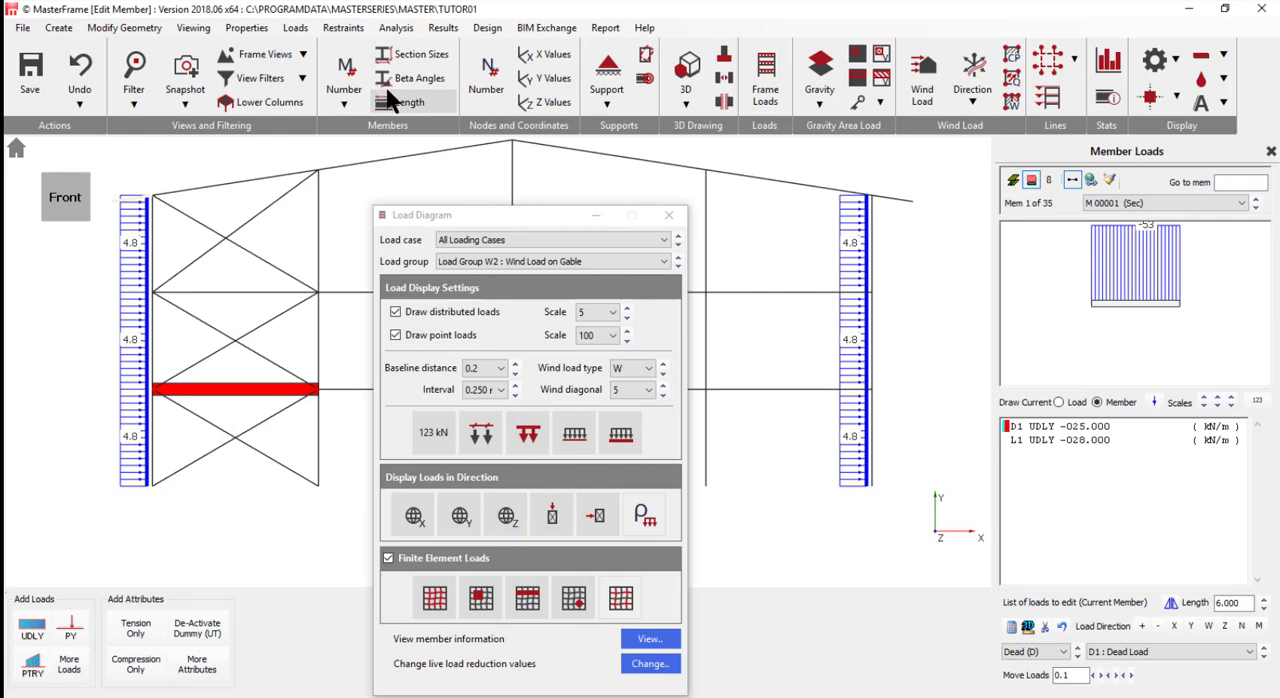
pyautogui.click(153, 435)
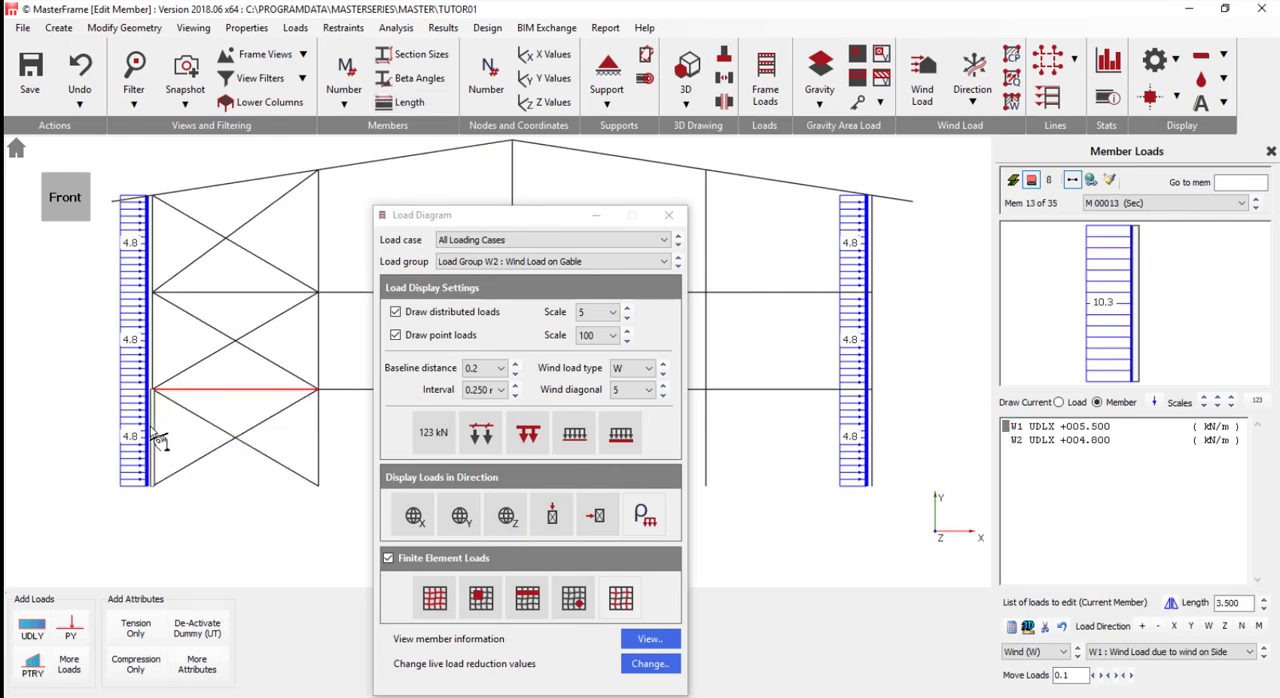
pyautogui.click(148, 328)
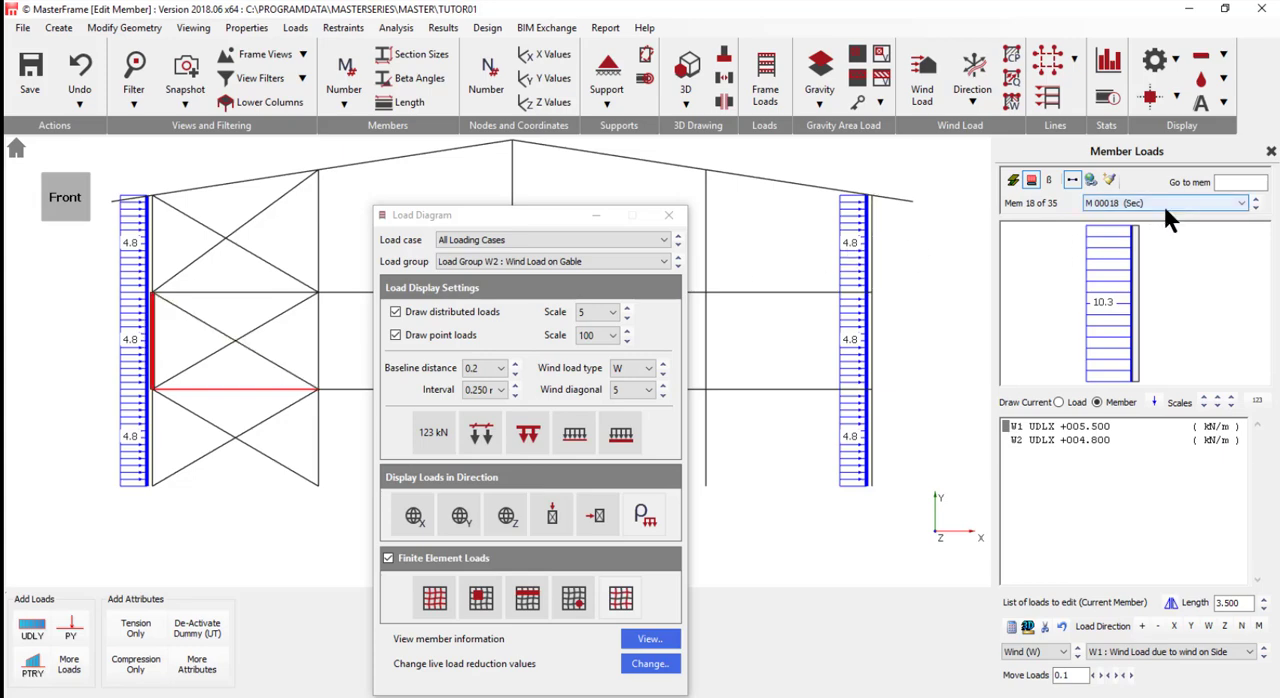
# - Reverse the W2 gable wind load in the load pattern shared by the frame's outer left column segments to UDLX -4.800 kN/m
pyautogui.click(1091, 179)
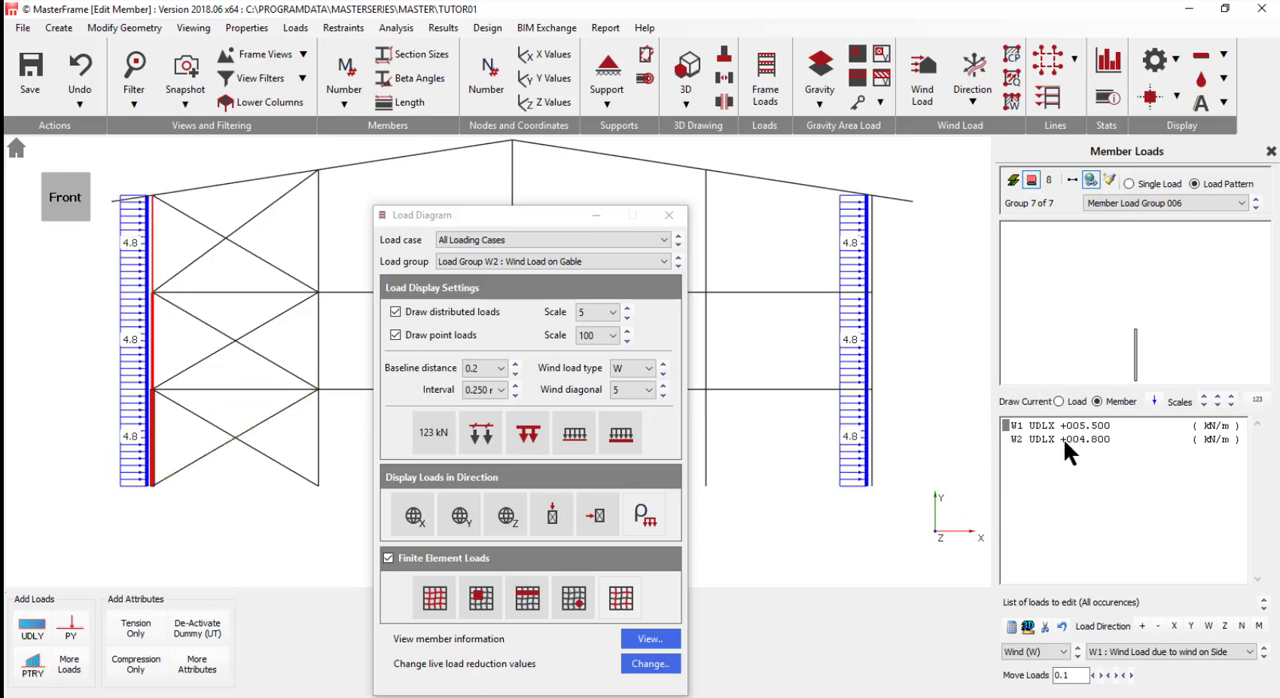
pyautogui.click(1063, 440)
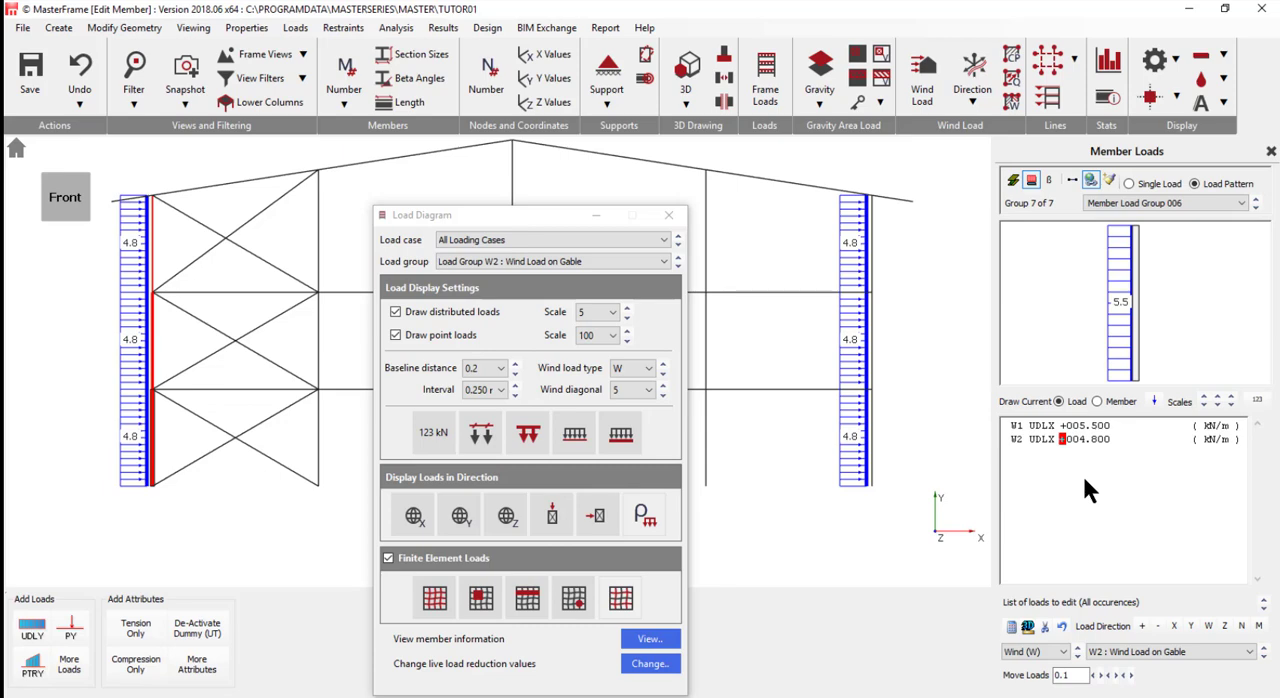
pyautogui.write('-')
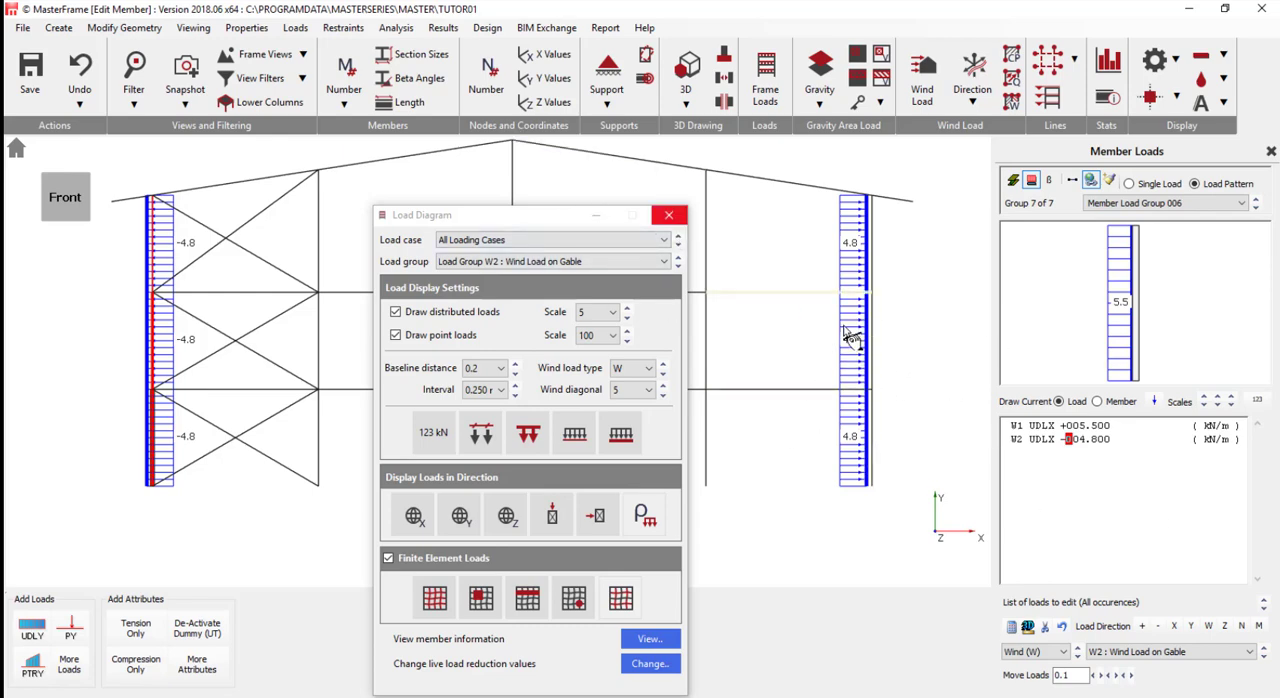
# - Display all load groups for load case 001 Dead plus Live (Ultimate) in the load diagram
pyautogui.click(548, 259)
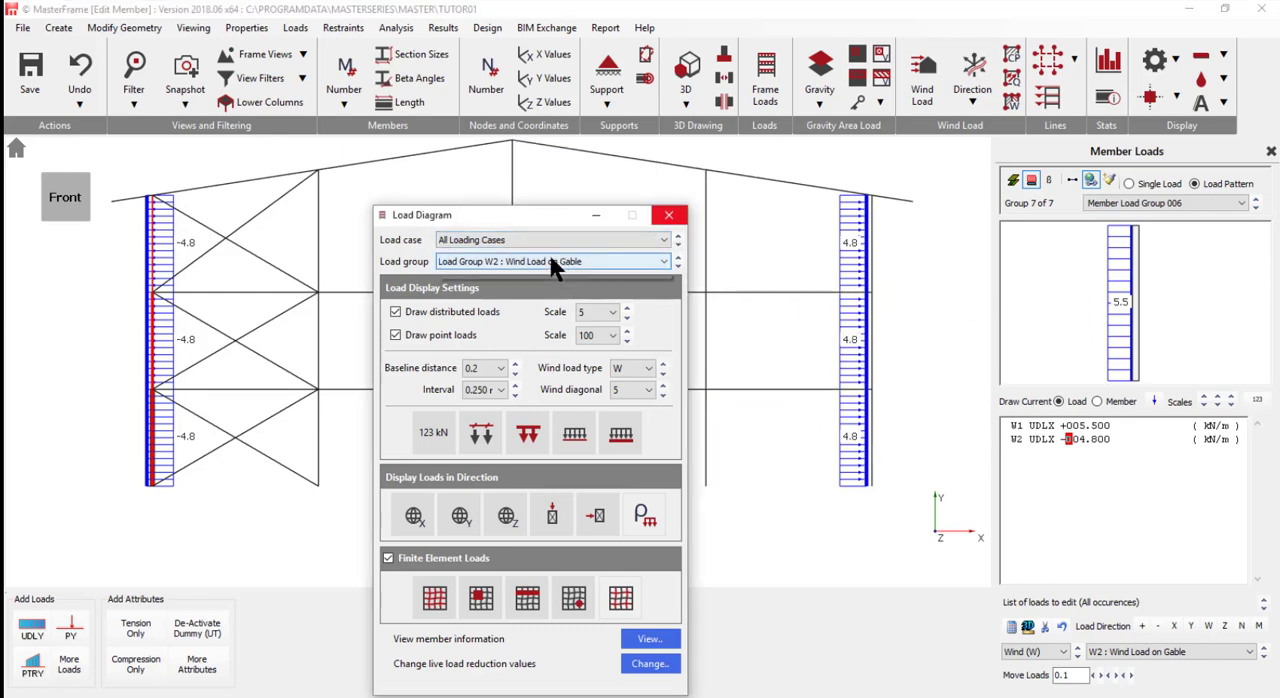
pyautogui.click(498, 276)
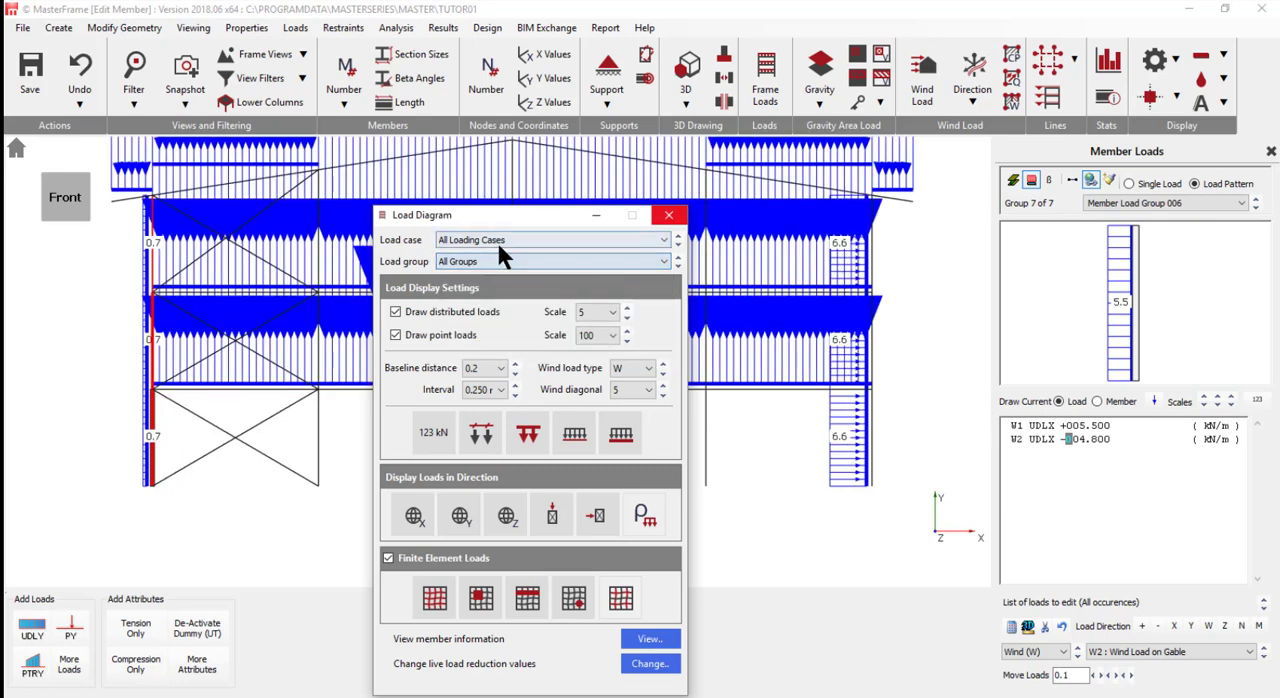
pyautogui.click(500, 242)
pyautogui.click(494, 256)
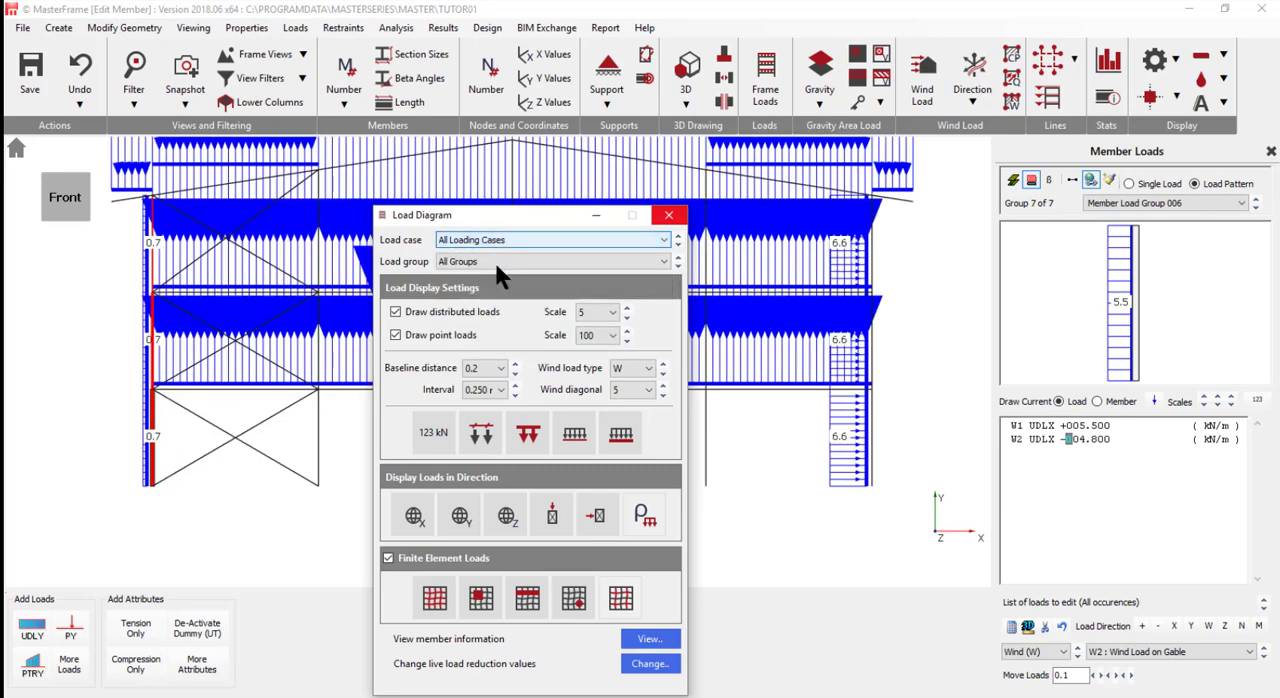
pyautogui.click(497, 236)
pyautogui.click(497, 265)
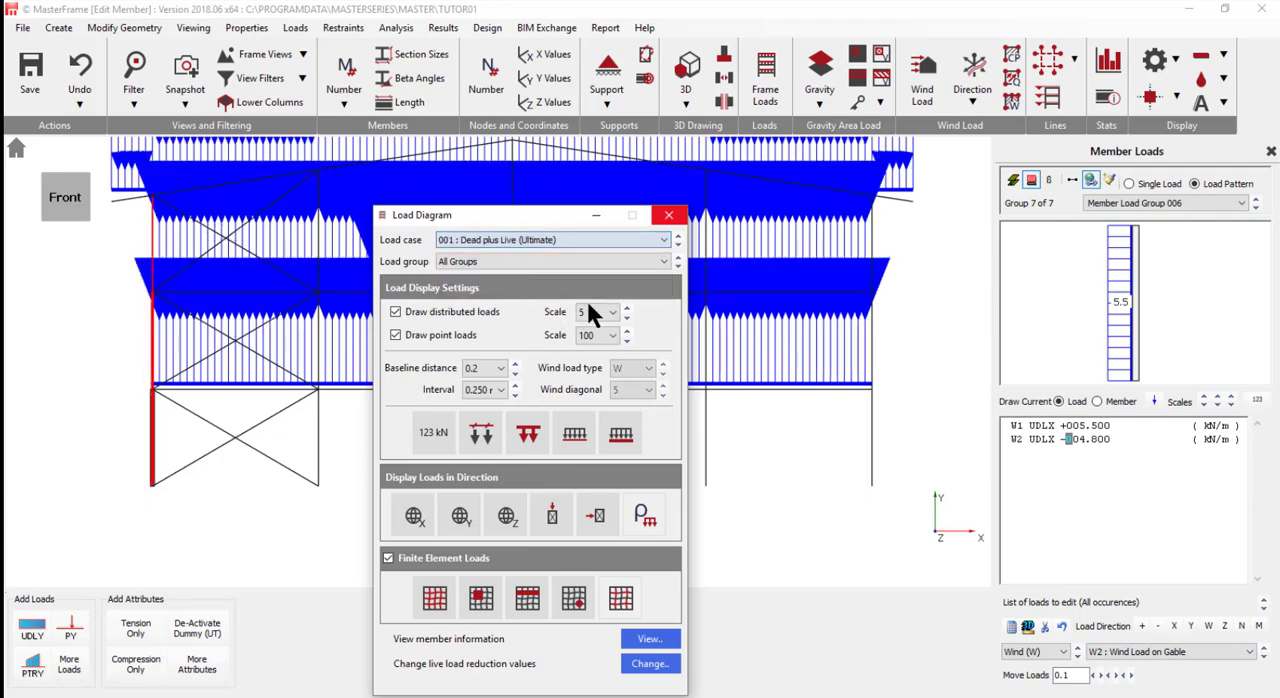
# - Set the distributed load drawing scale to 100 and move the Load Diagram window clear of the frame
pyautogui.click(625, 311)
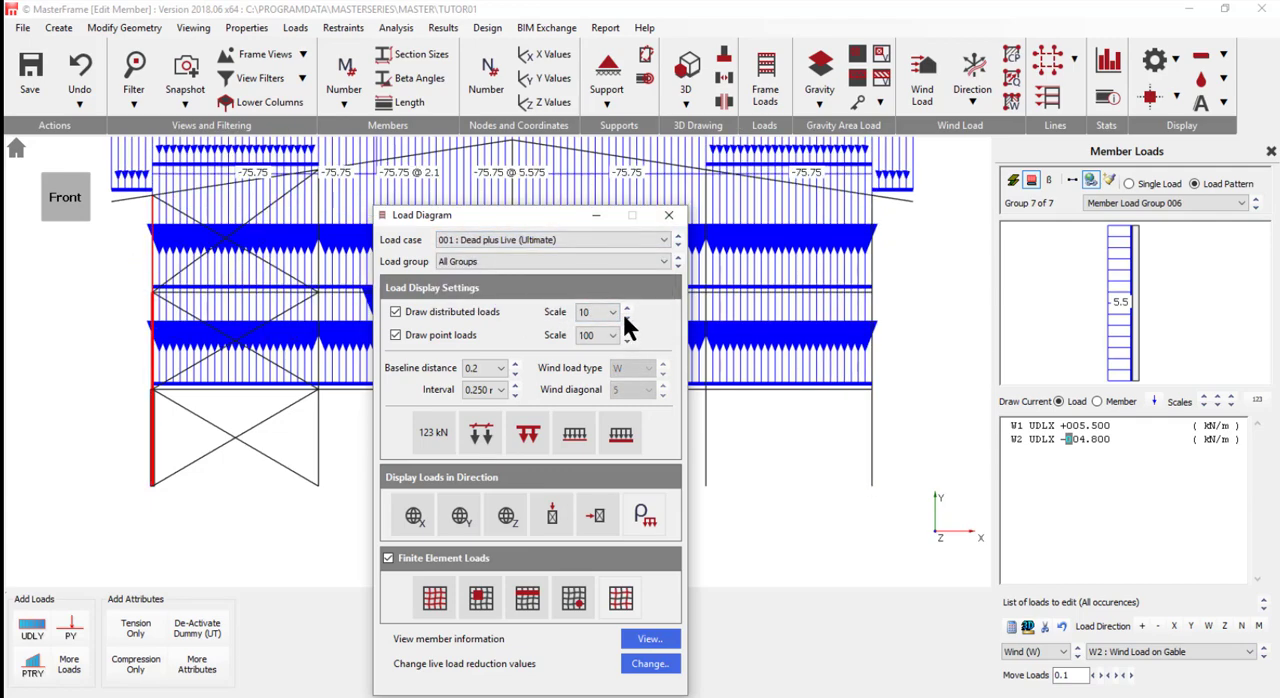
pyautogui.click(625, 311)
pyautogui.click(625, 311)
pyautogui.click(625, 311)
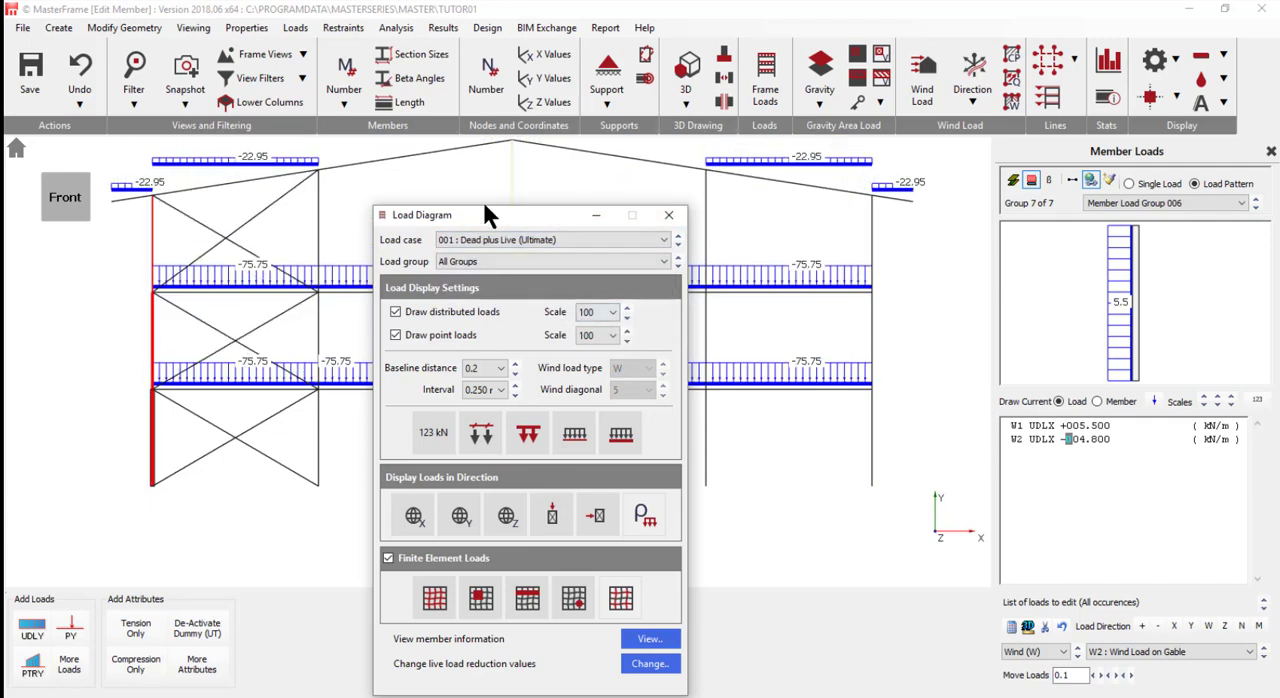
pyautogui.moveTo(500, 214); pyautogui.dragTo(1067, 210)
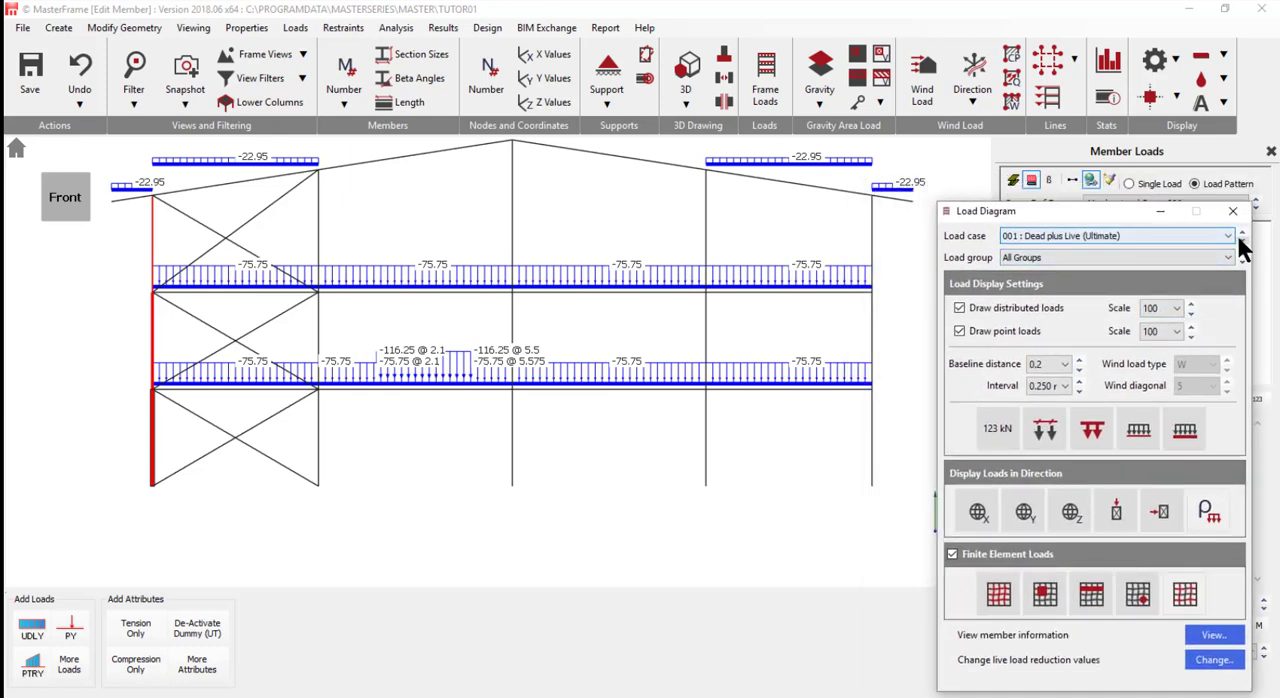
pyautogui.scroll(-1, 618, 352)
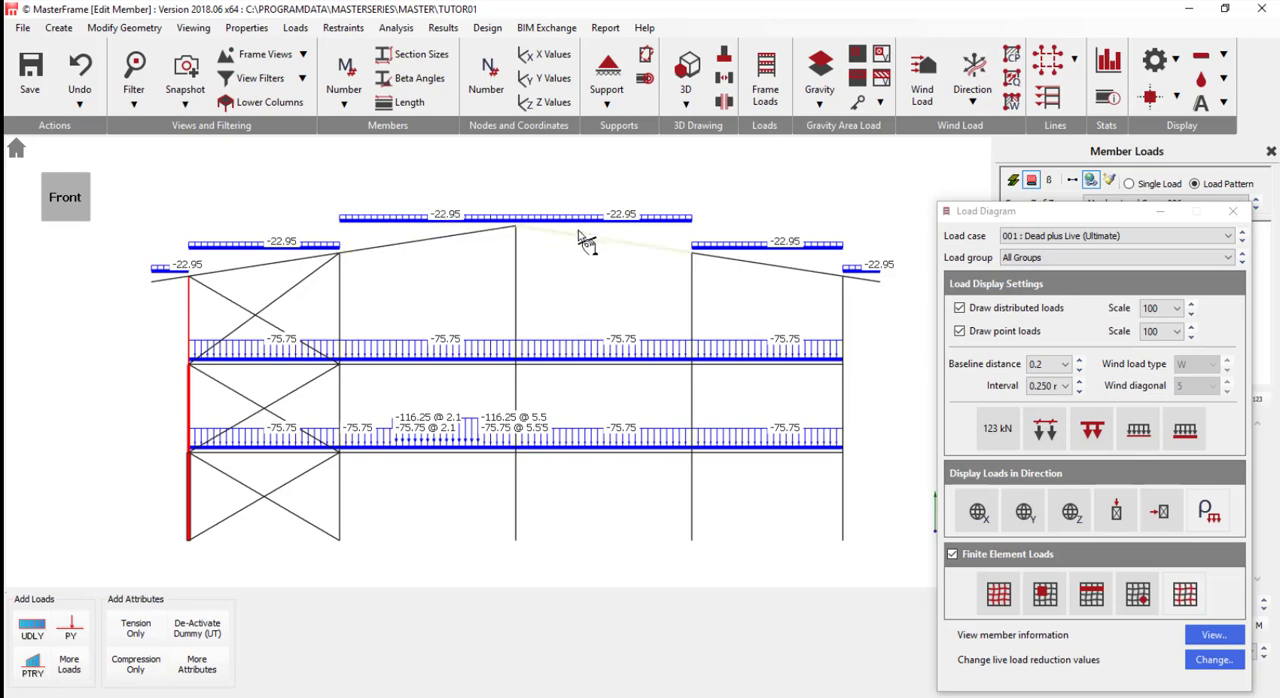
# - Include member self-weight in the load diagram and review load cases 002 to 005 in turn before closing it
pyautogui.click(1216, 505)
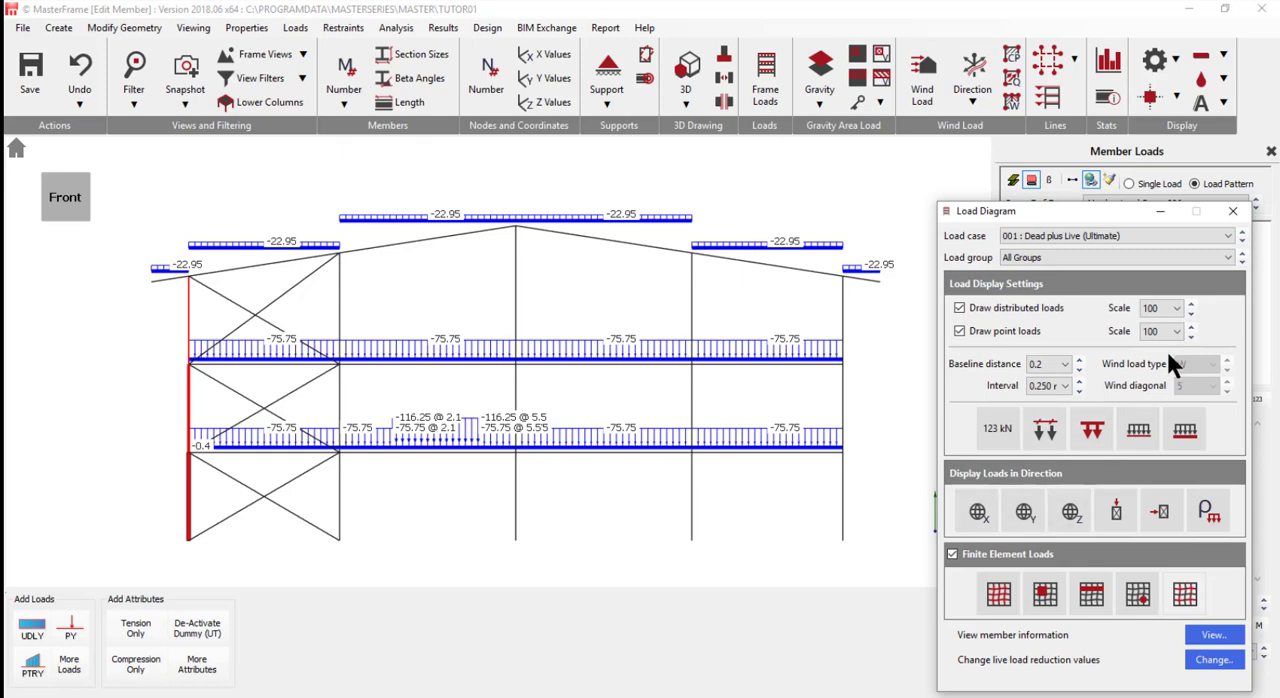
pyautogui.click(1241, 240)
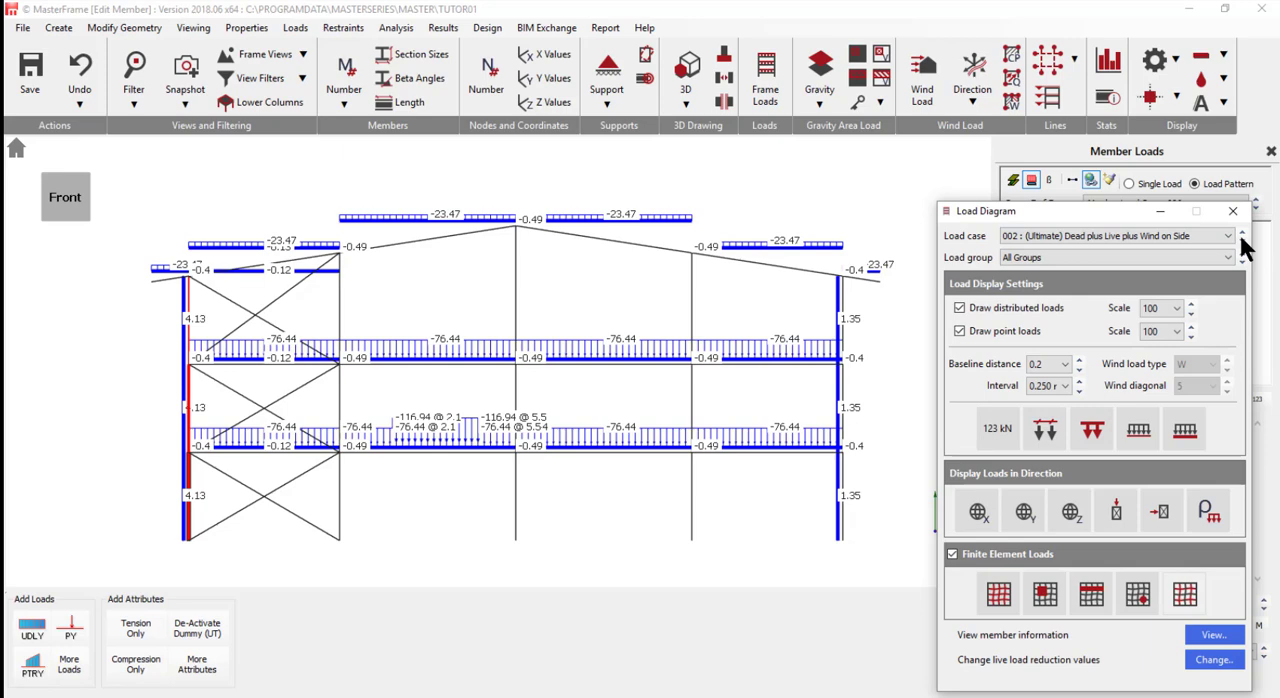
pyautogui.click(1241, 240)
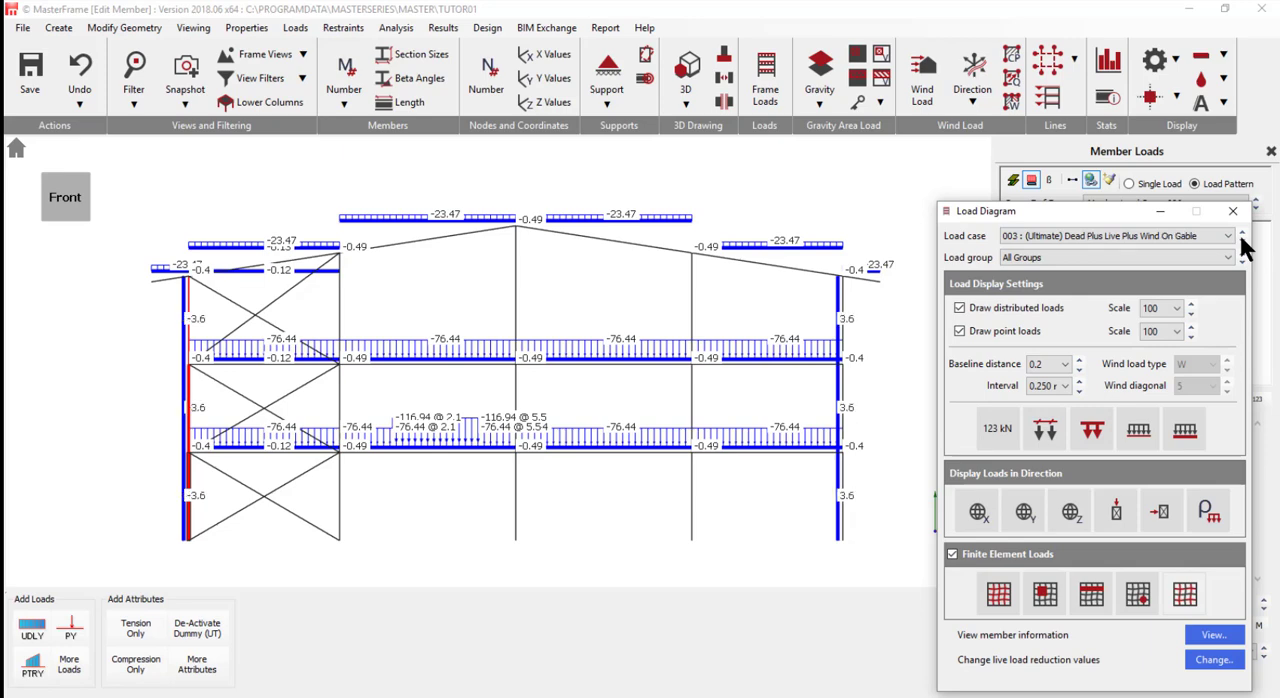
pyautogui.click(1242, 241)
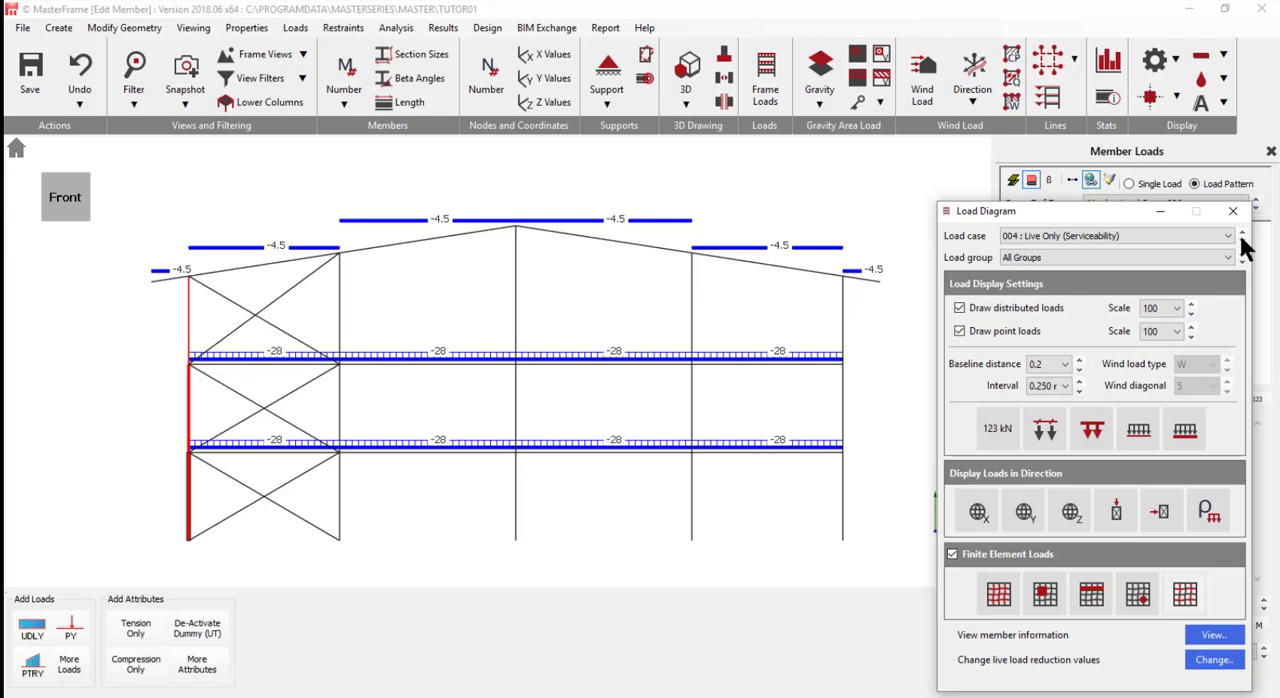
pyautogui.click(1241, 240)
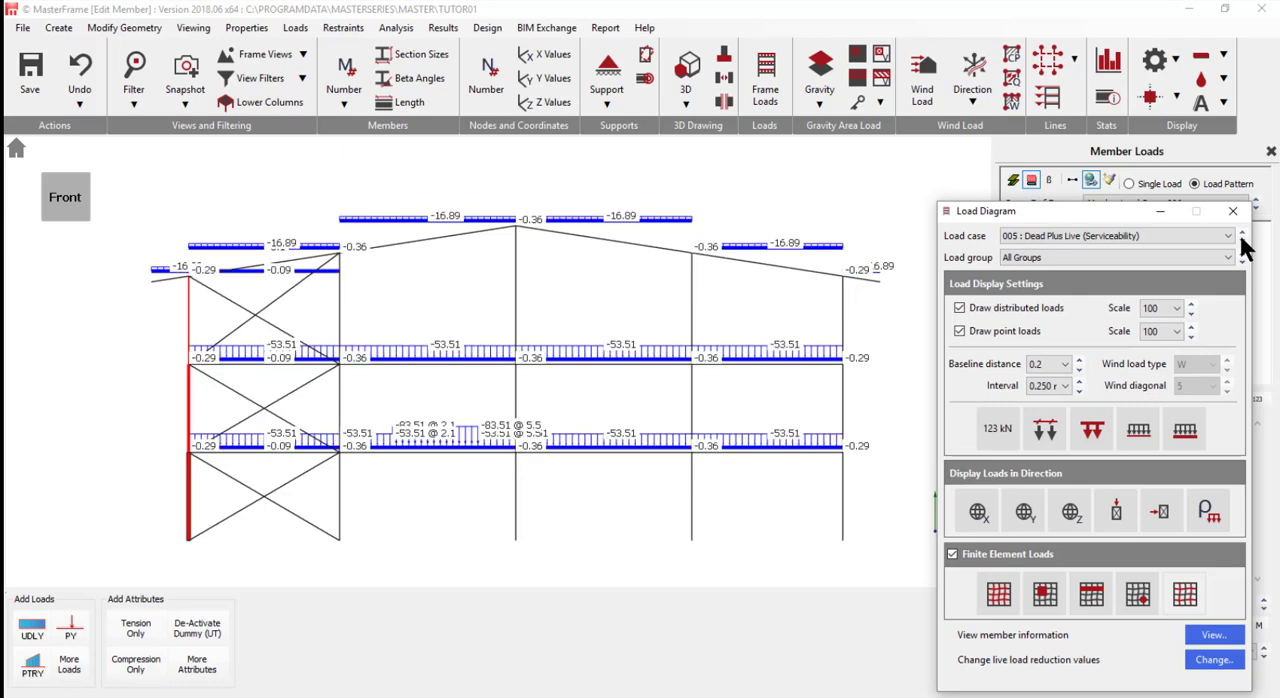
pyautogui.click(1233, 211)
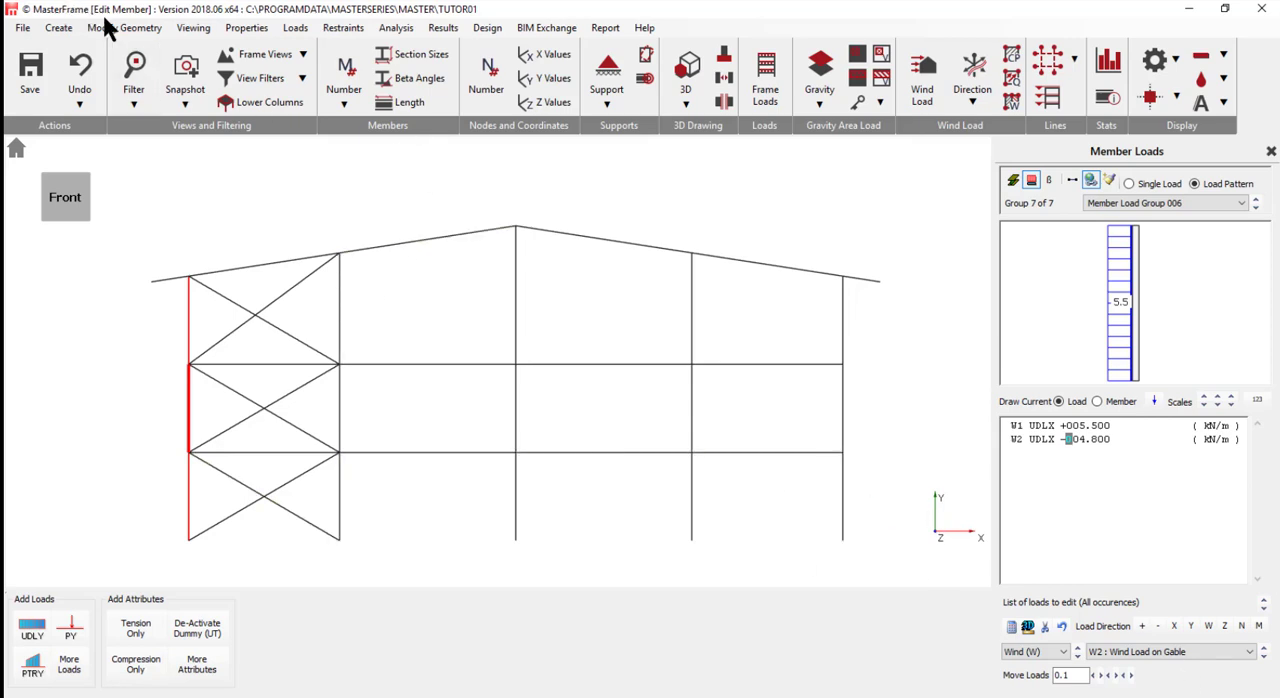
# - Open the nodal static supports and try the Roller restraint on base nodes 1 to 5
pyautogui.click(351, 28)
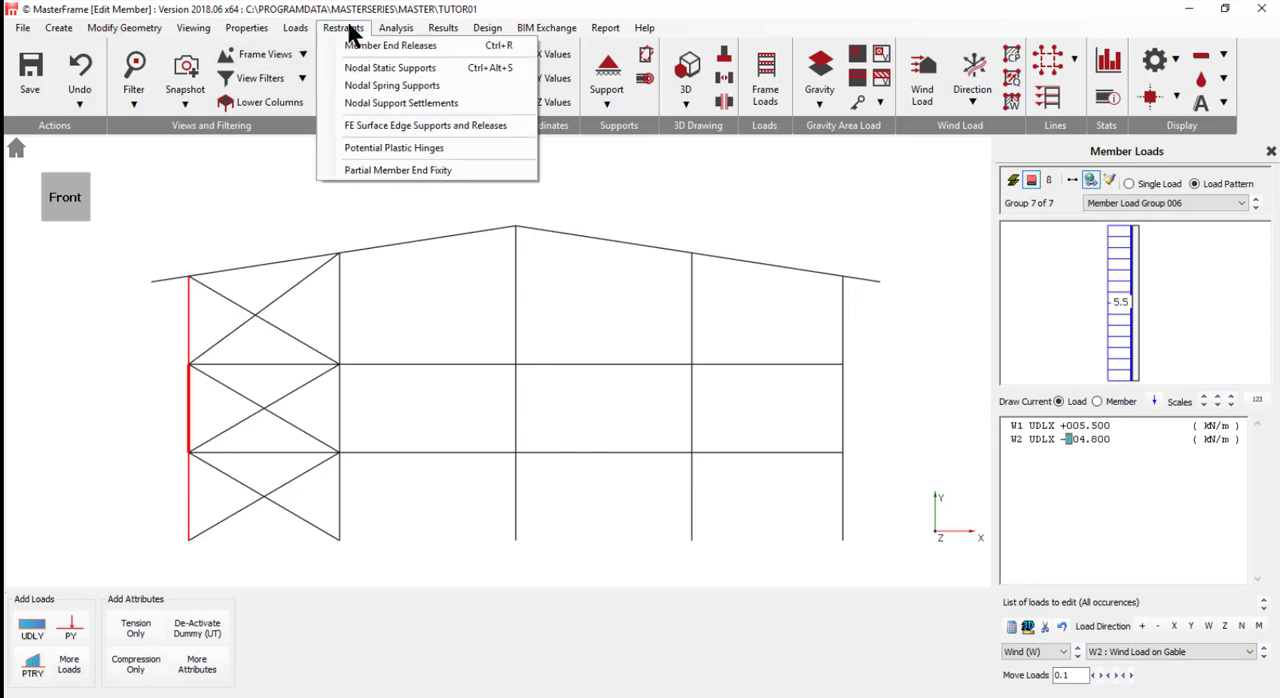
pyautogui.click(392, 68)
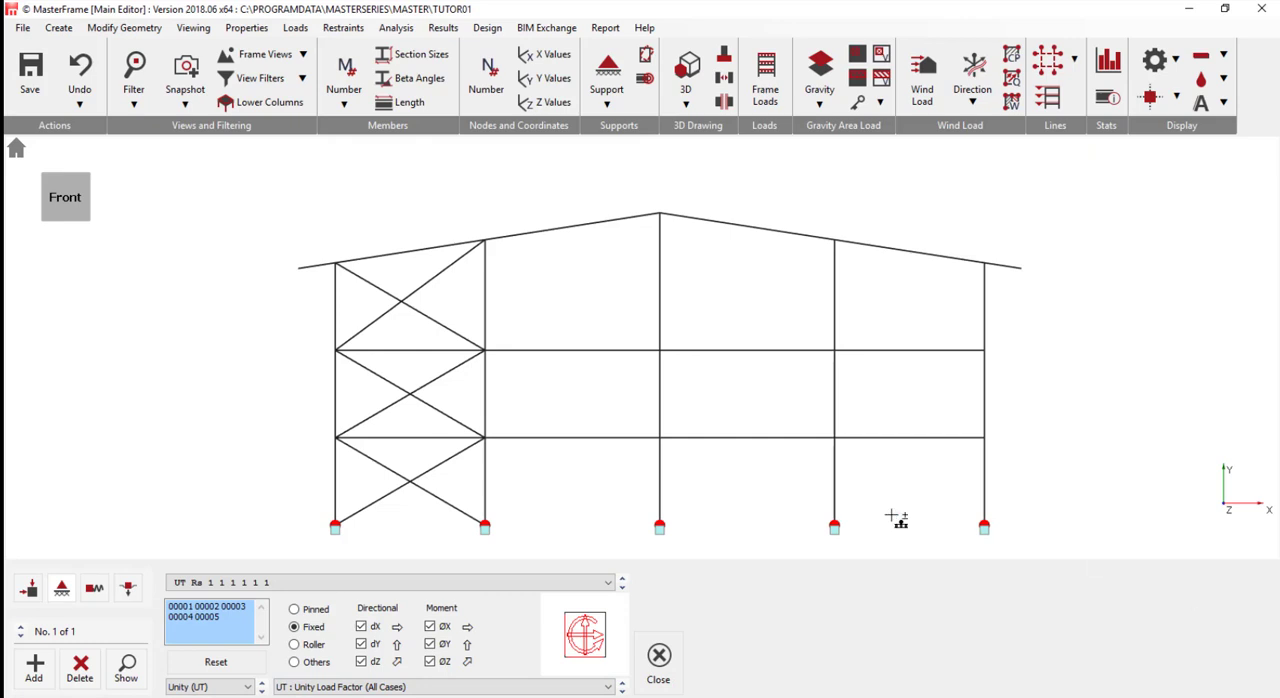
pyautogui.click(304, 611)
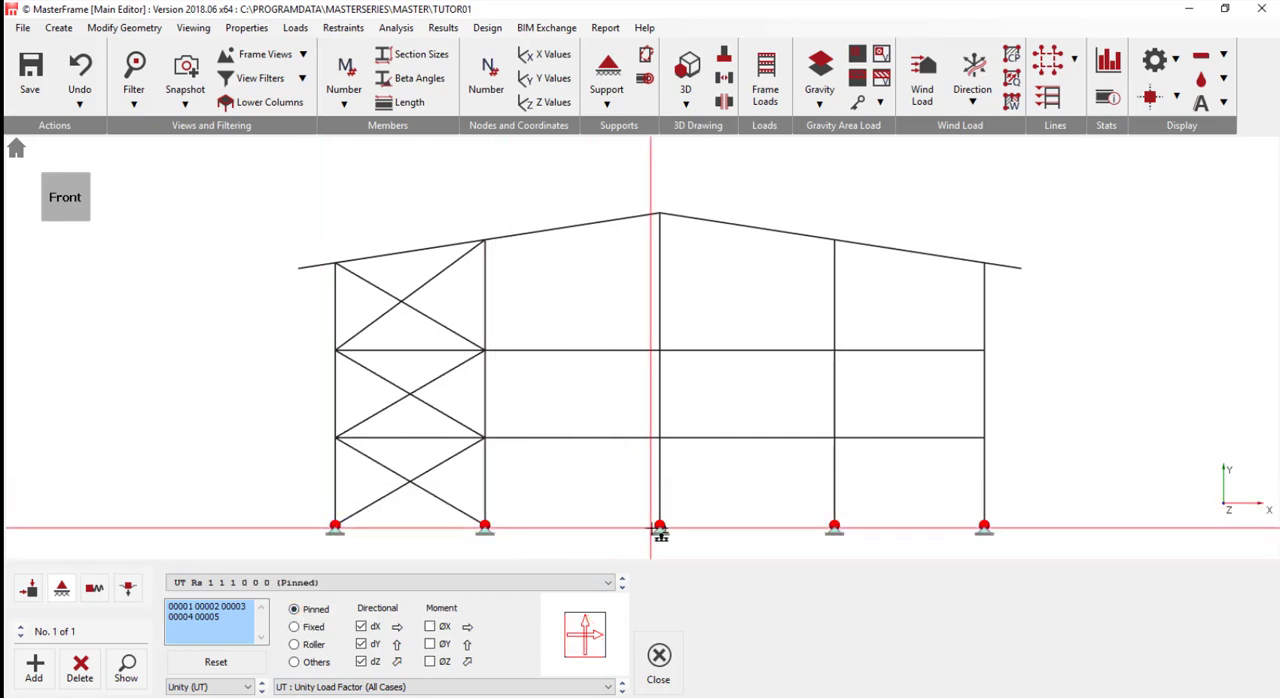
pyautogui.click(310, 645)
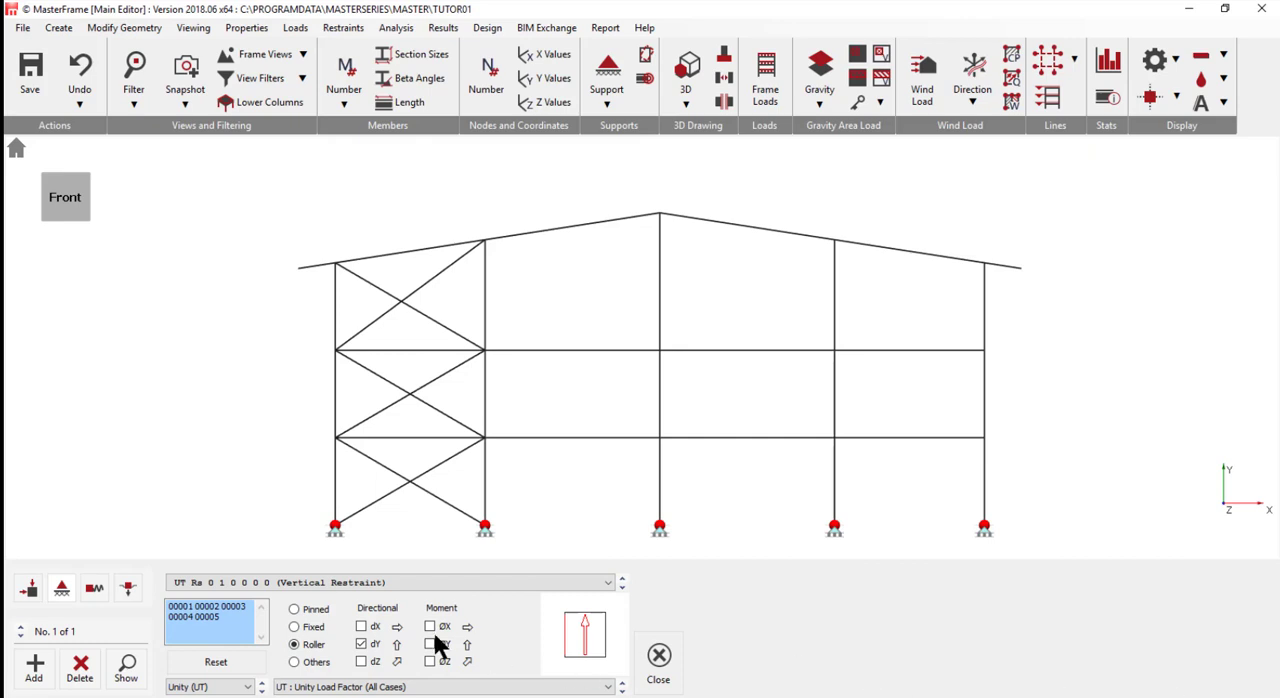
# - Try custom restraints on the base nodes, switching the dX, ØX and ØZ restraints on and off again
pyautogui.click(318, 664)
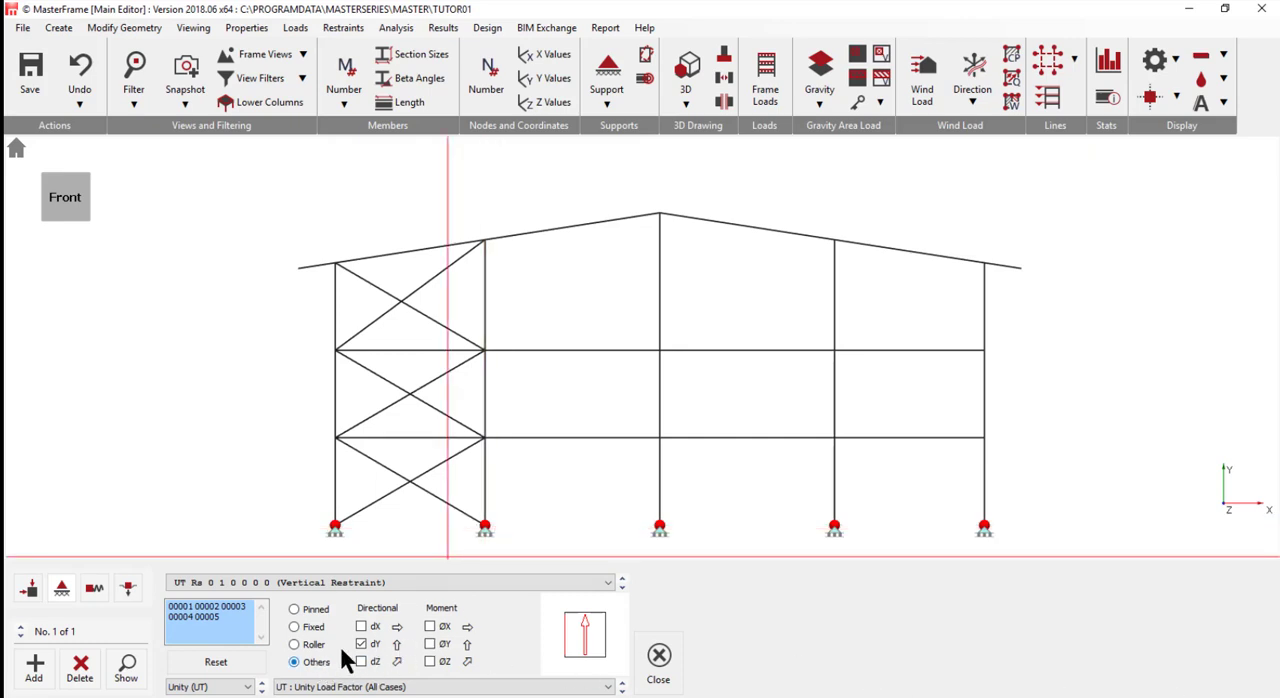
pyautogui.click(361, 626)
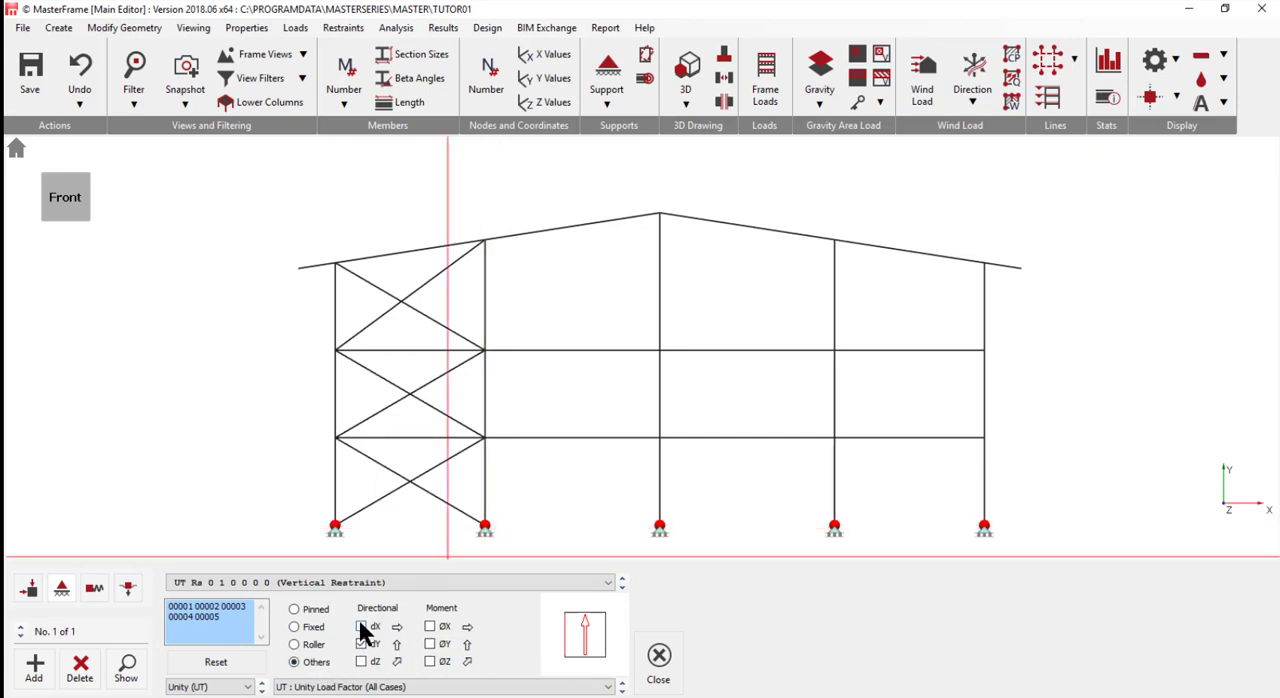
pyautogui.click(430, 662)
pyautogui.click(430, 626)
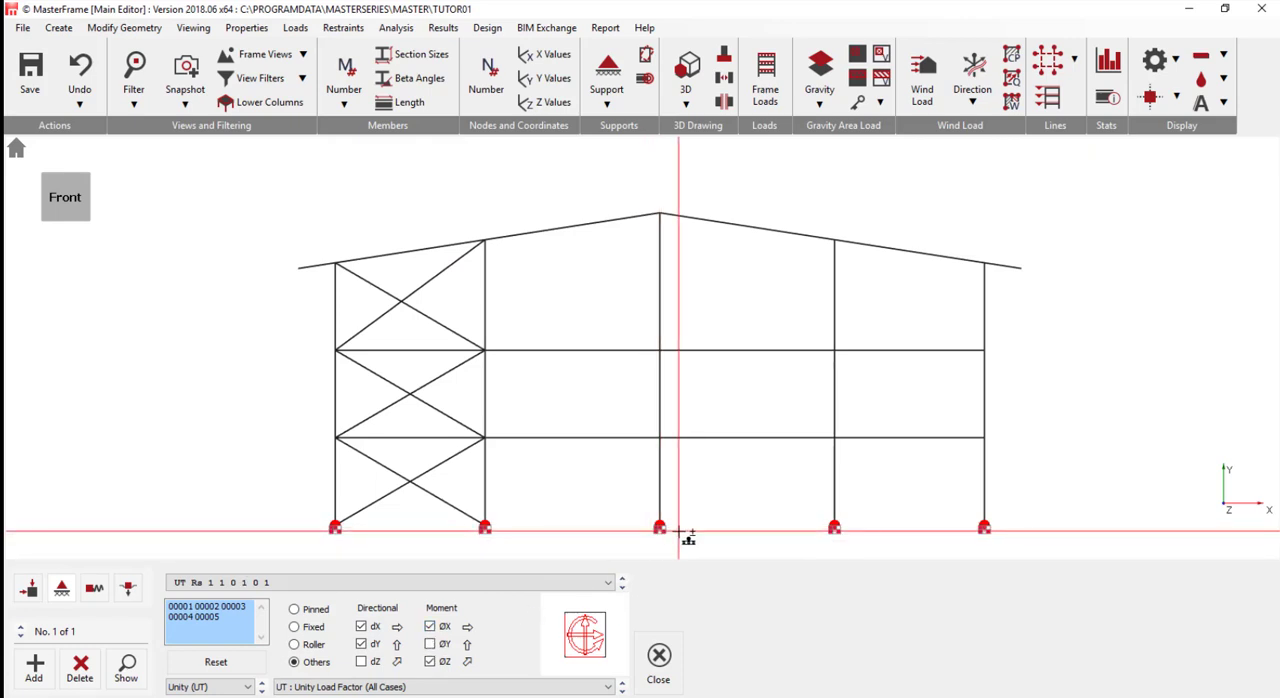
pyautogui.click(362, 627)
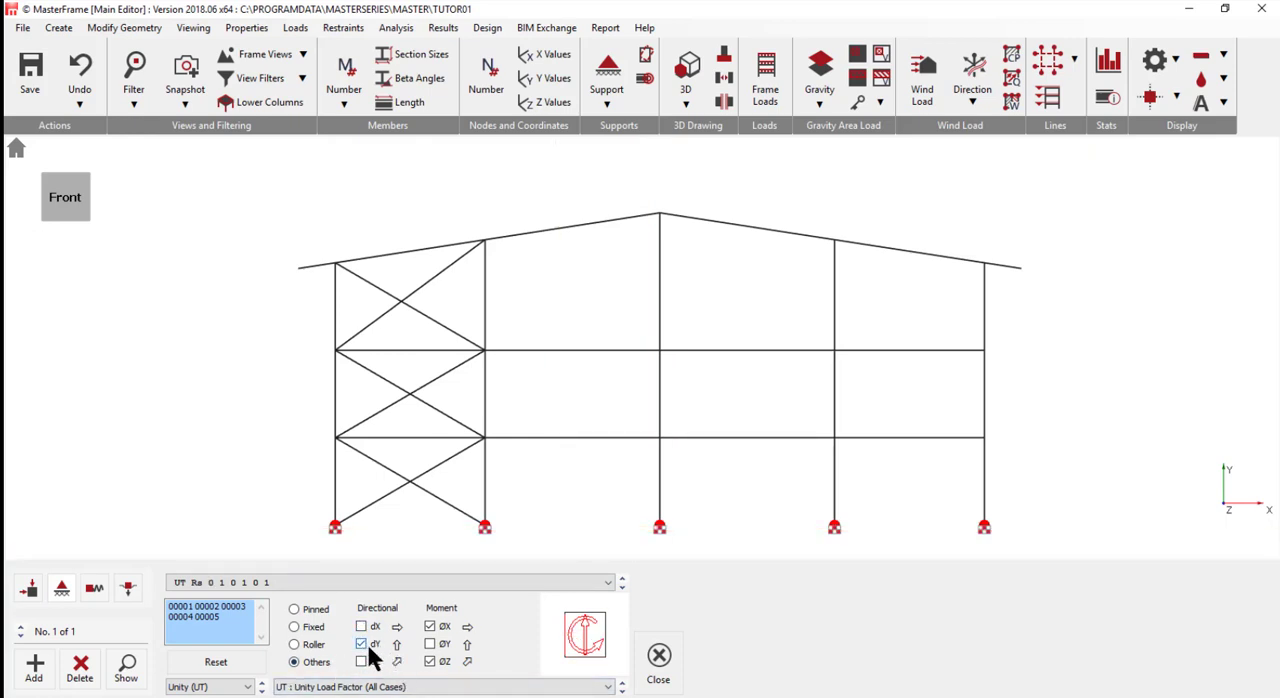
pyautogui.click(431, 662)
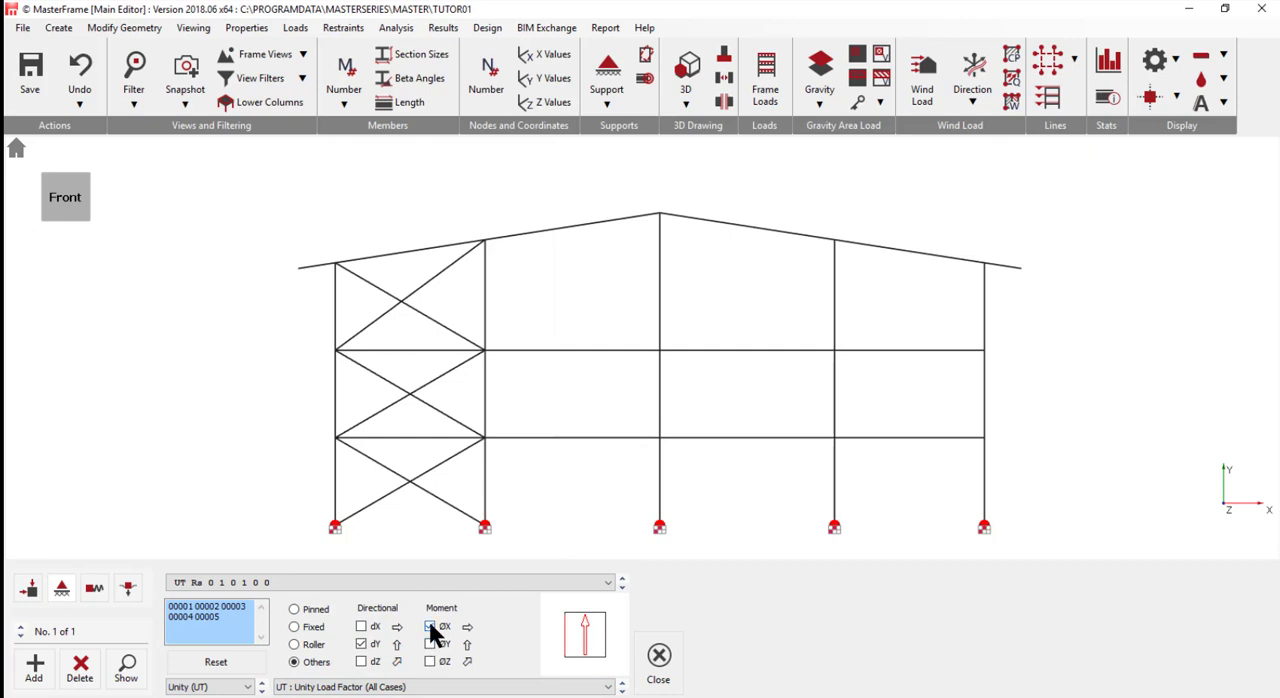
pyautogui.click(430, 627)
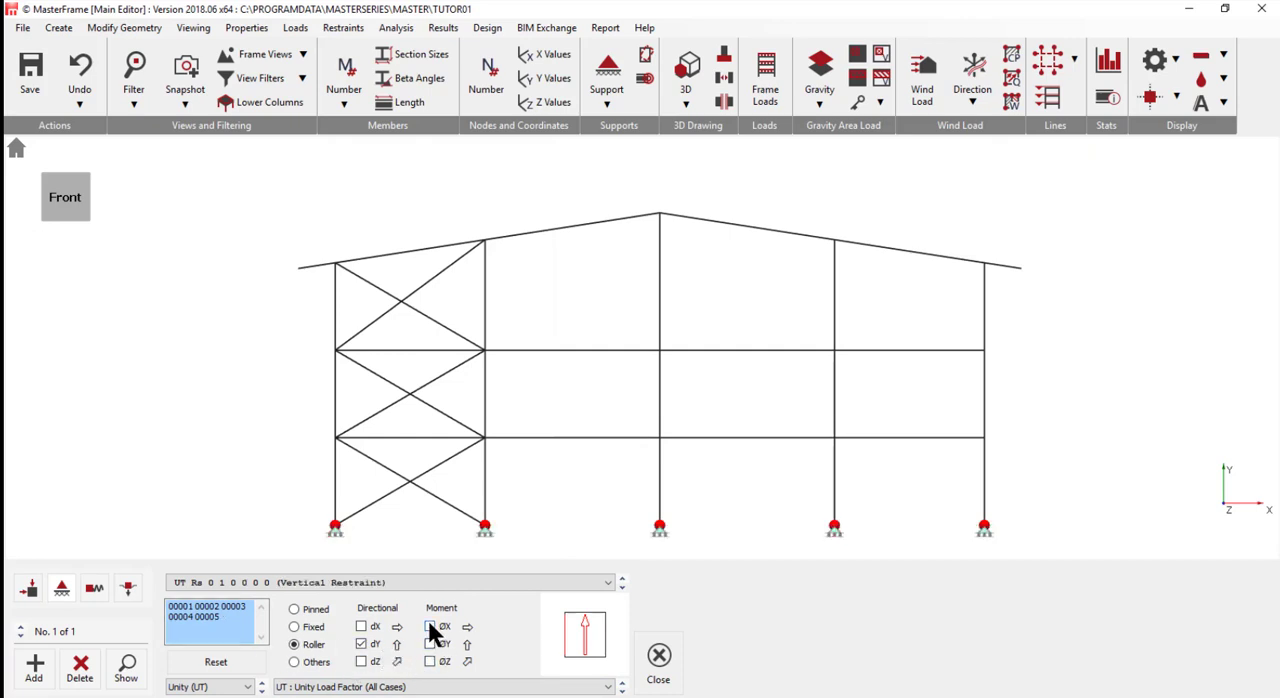
# - Try adding moment restraints to the base nodes' vertical restraint, and finally set their support type to Fixed
pyautogui.click(430, 628)
pyautogui.click(431, 662)
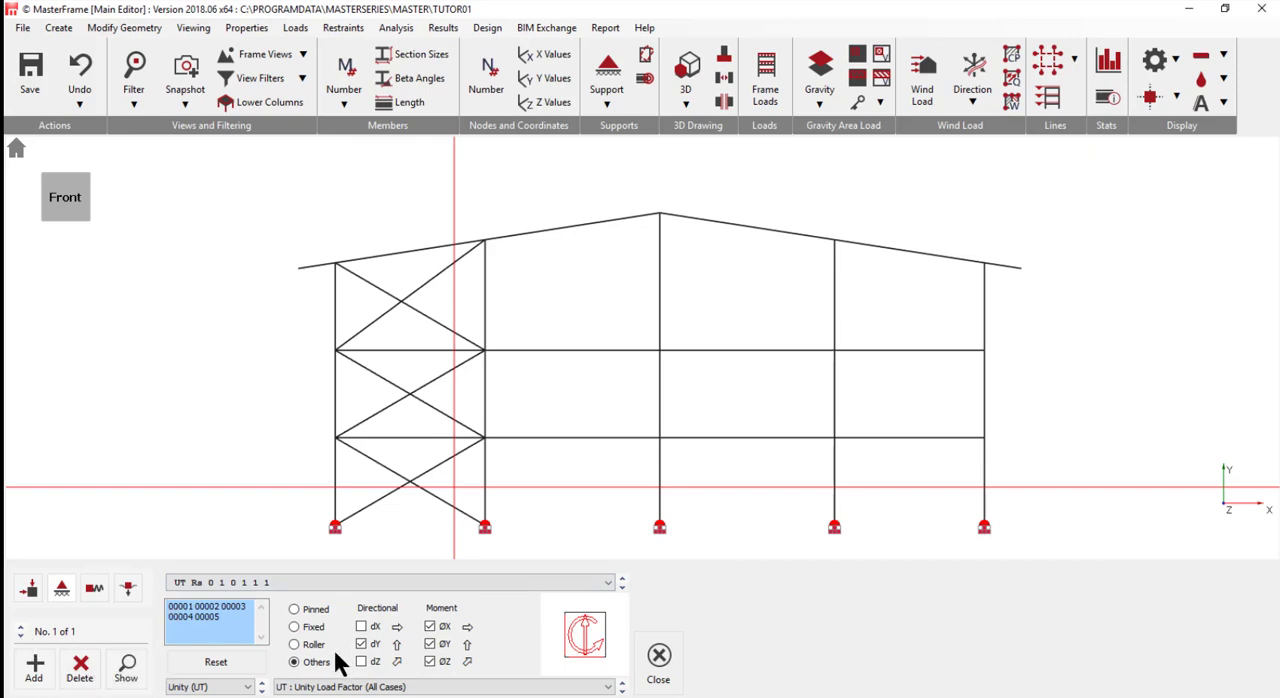
pyautogui.click(294, 626)
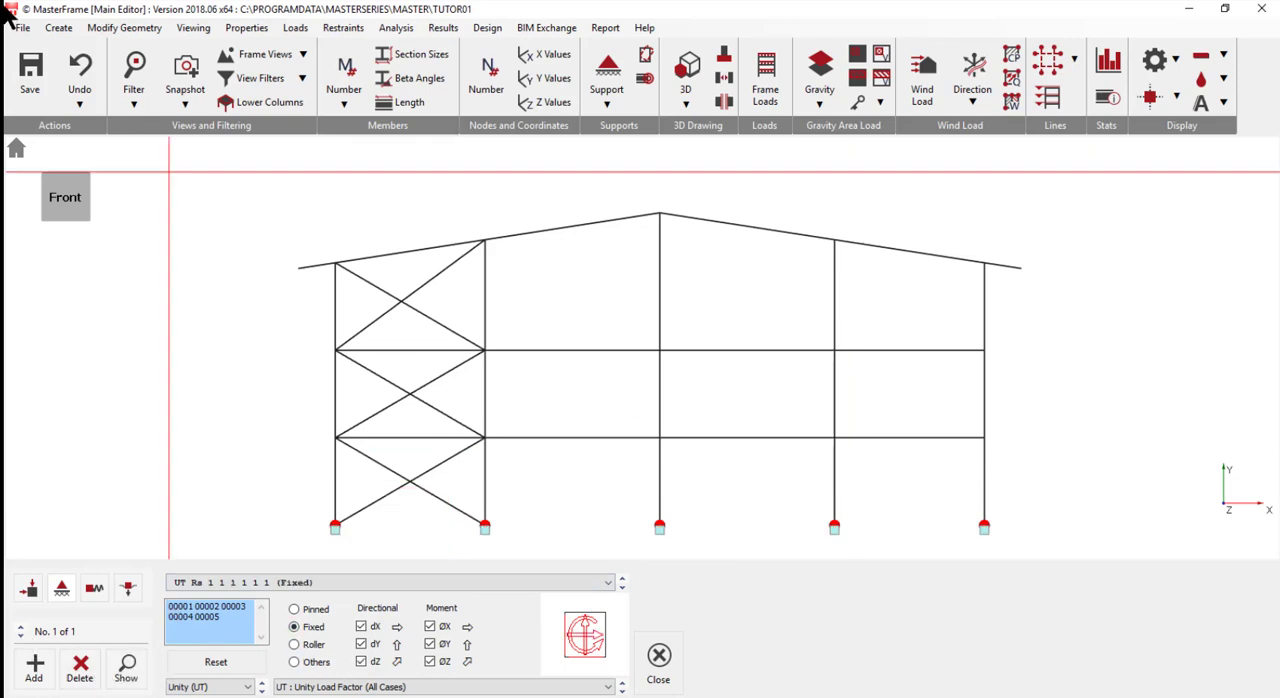
# - Run a static analysis of the frame as a Plane Frame for all five load cases
pyautogui.click(397, 29)
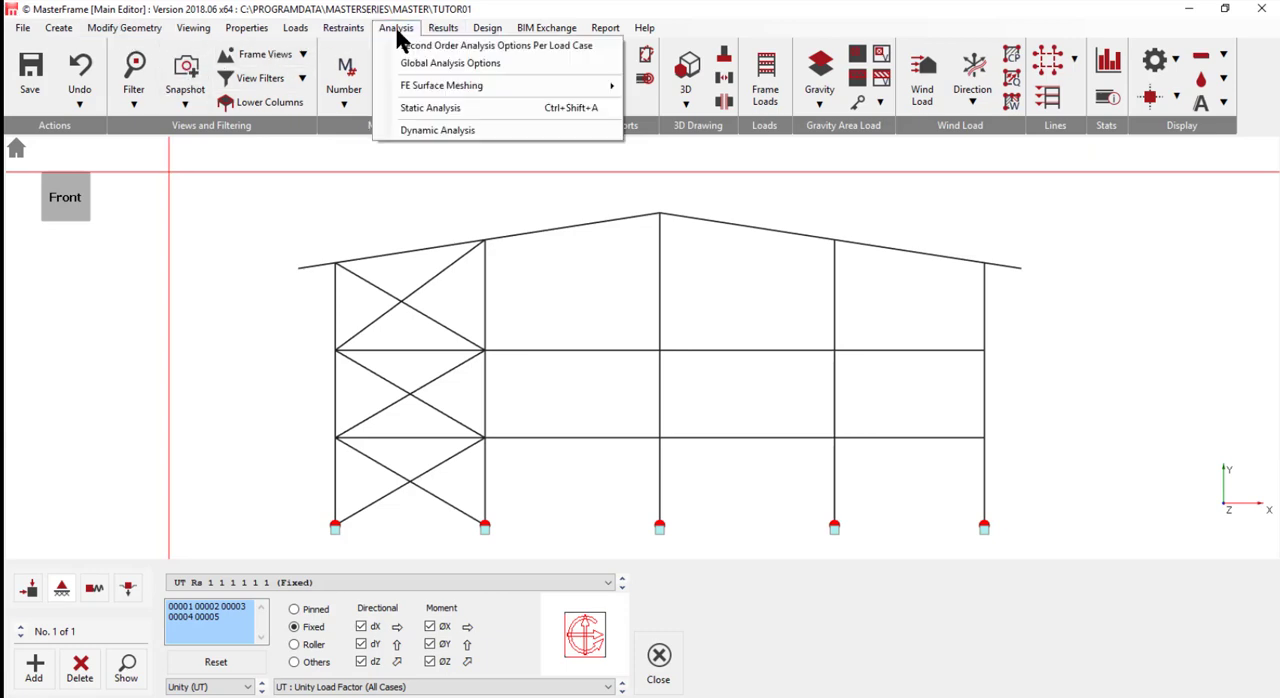
pyautogui.click(437, 110)
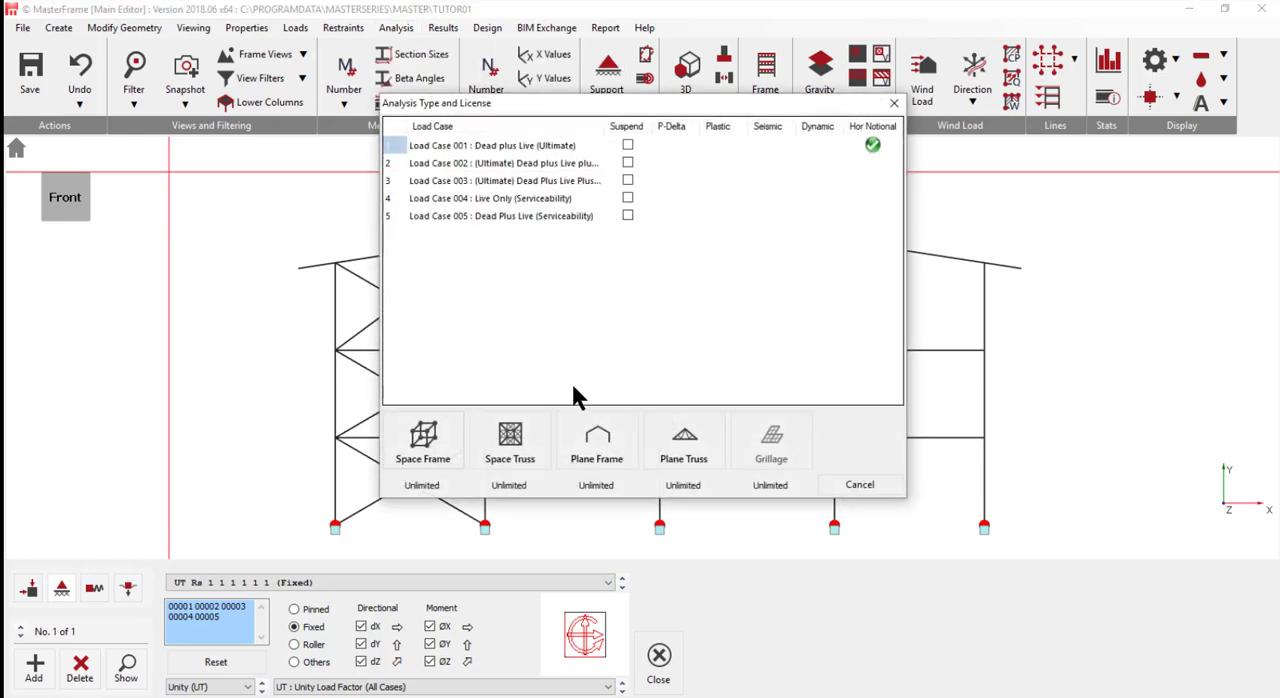
pyautogui.click(588, 458)
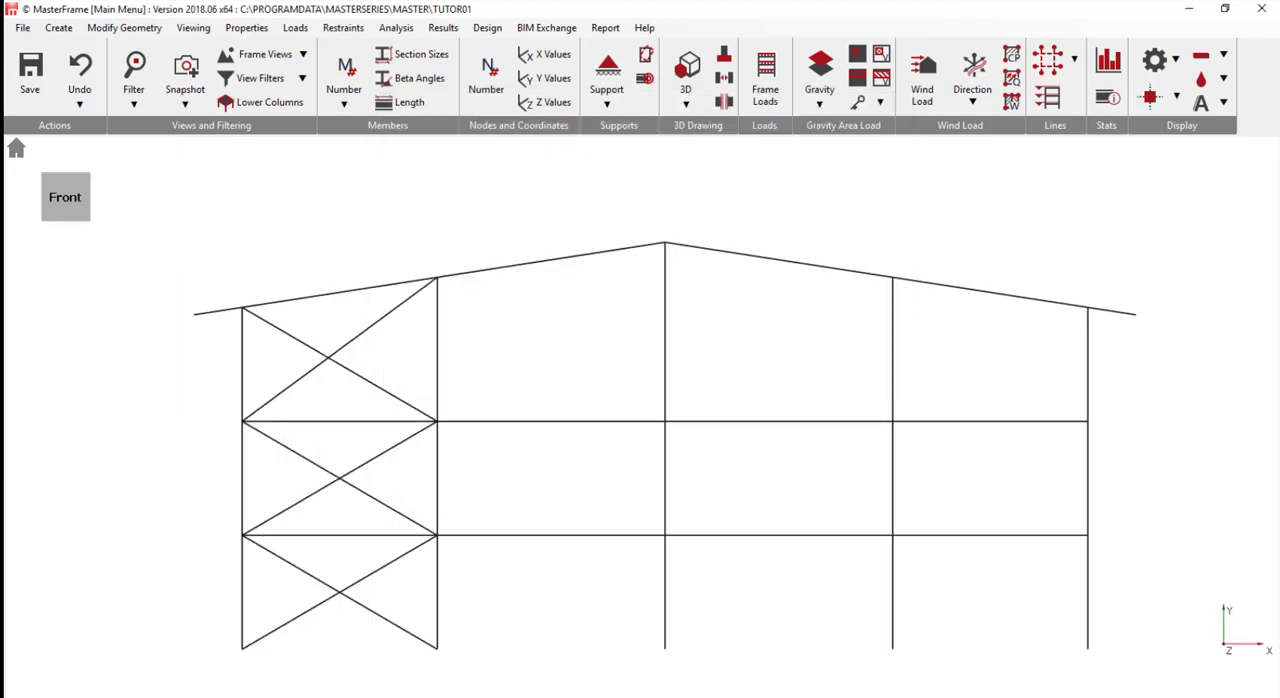
# - Open the graphic analysis results and display the bending moment diagram for load case 001 Dead plus Live (Ultimate)
pyautogui.click(443, 27)
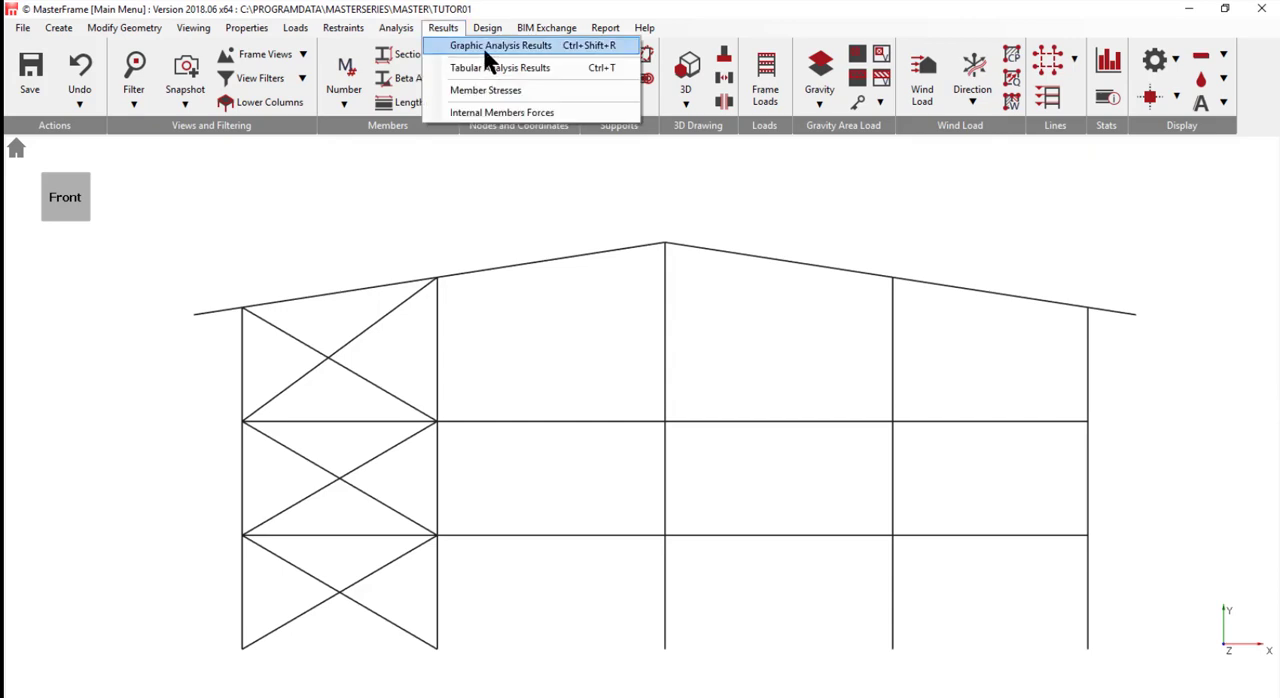
pyautogui.click(485, 48)
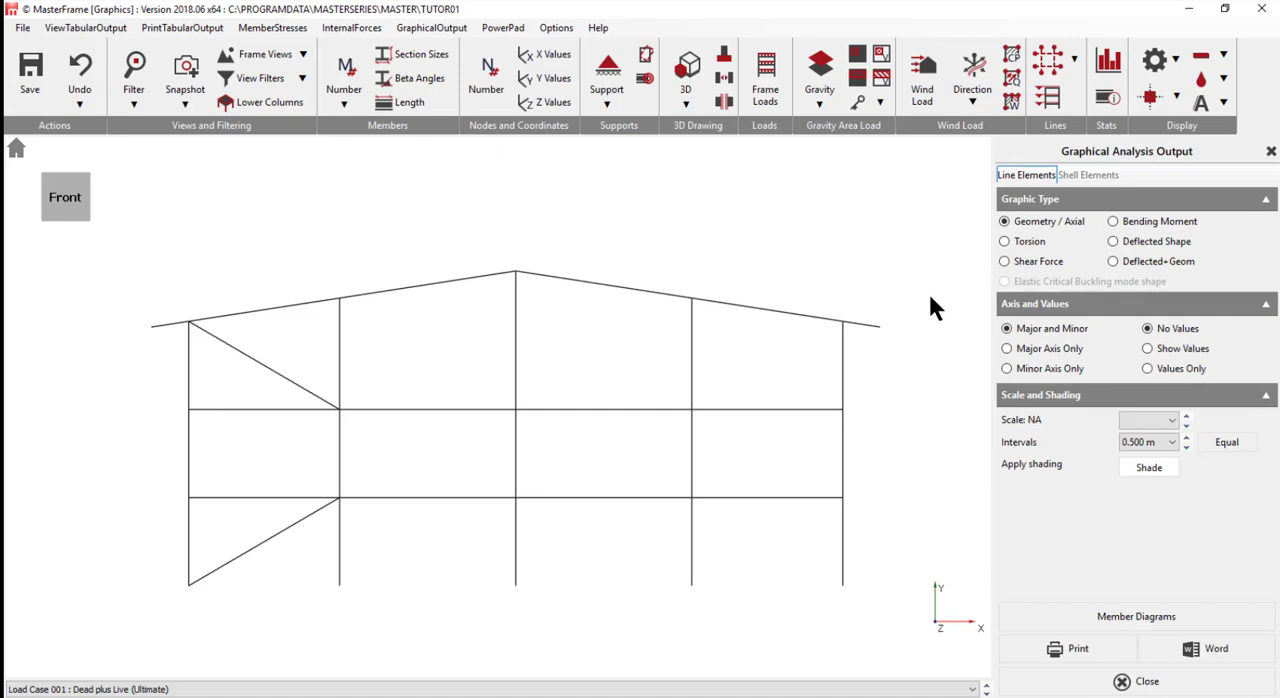
pyautogui.click(1149, 222)
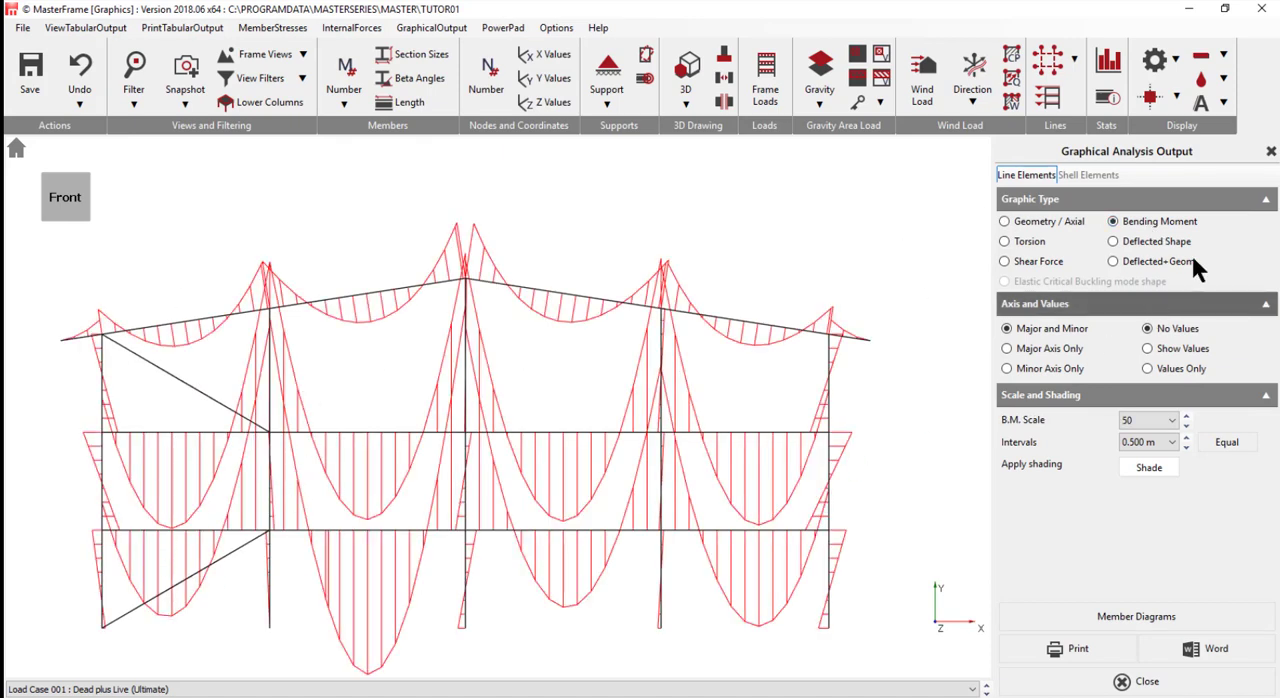
# - Set the bending moment diagram's scale to 100 and display the moment values for the major axis only
pyautogui.click(1186, 417)
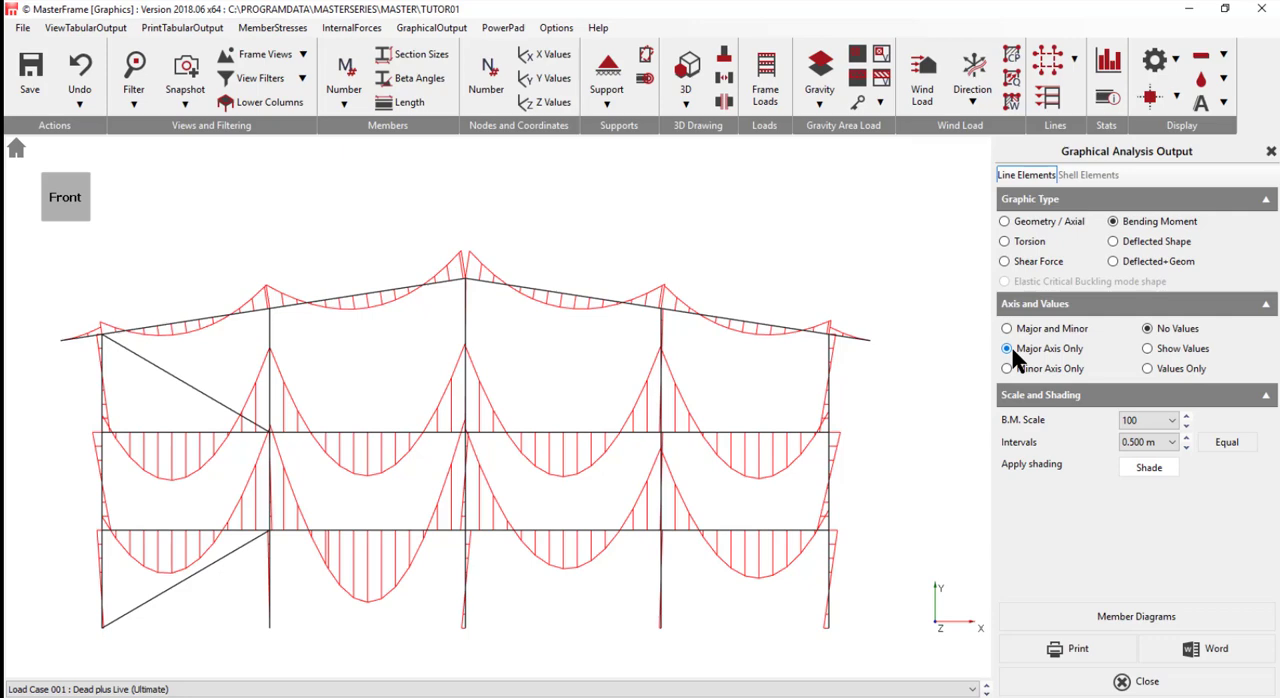
pyautogui.click(1151, 350)
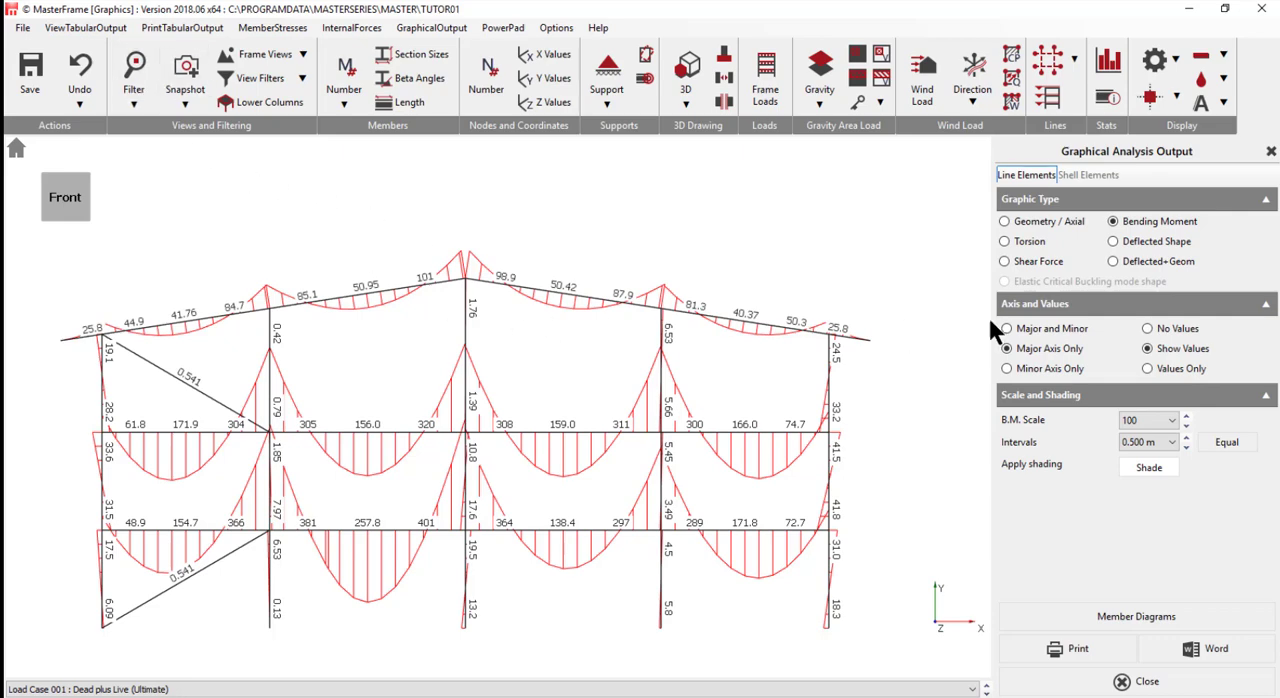
# - Review the available printers for the bending moment diagram, leave the print settings without printing and close the graphical output
pyautogui.click(1089, 658)
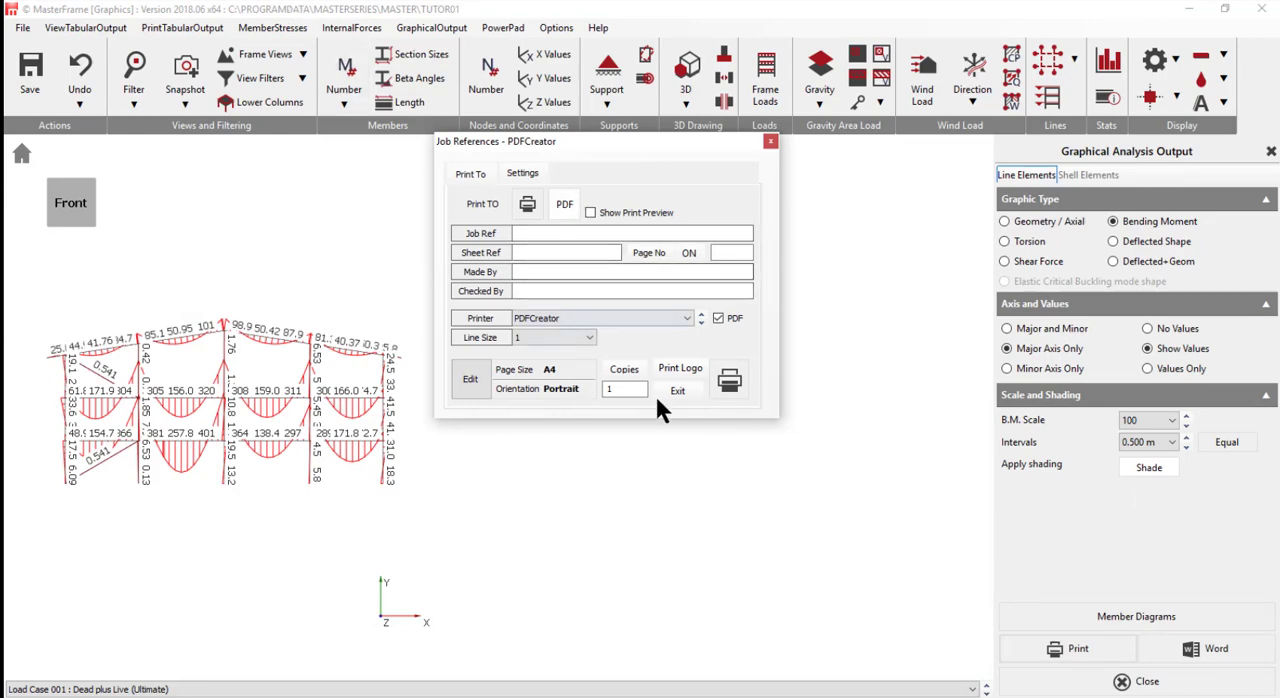
pyautogui.click(548, 318)
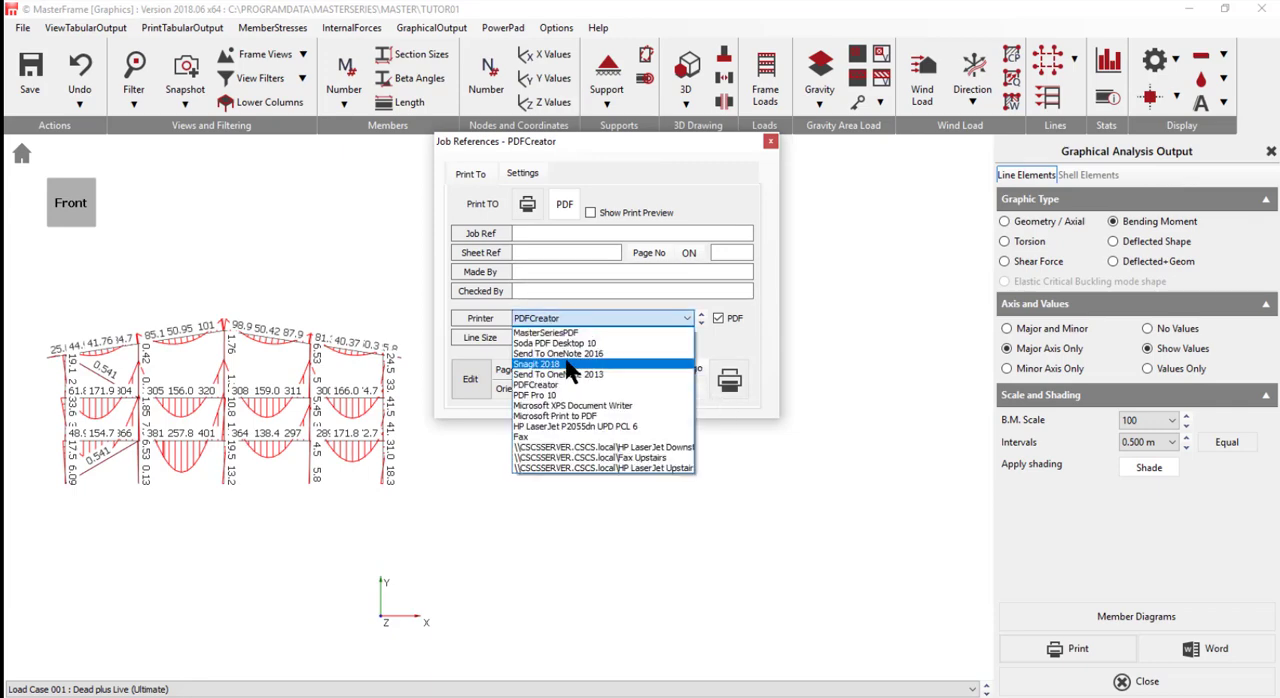
pyautogui.click(730, 516)
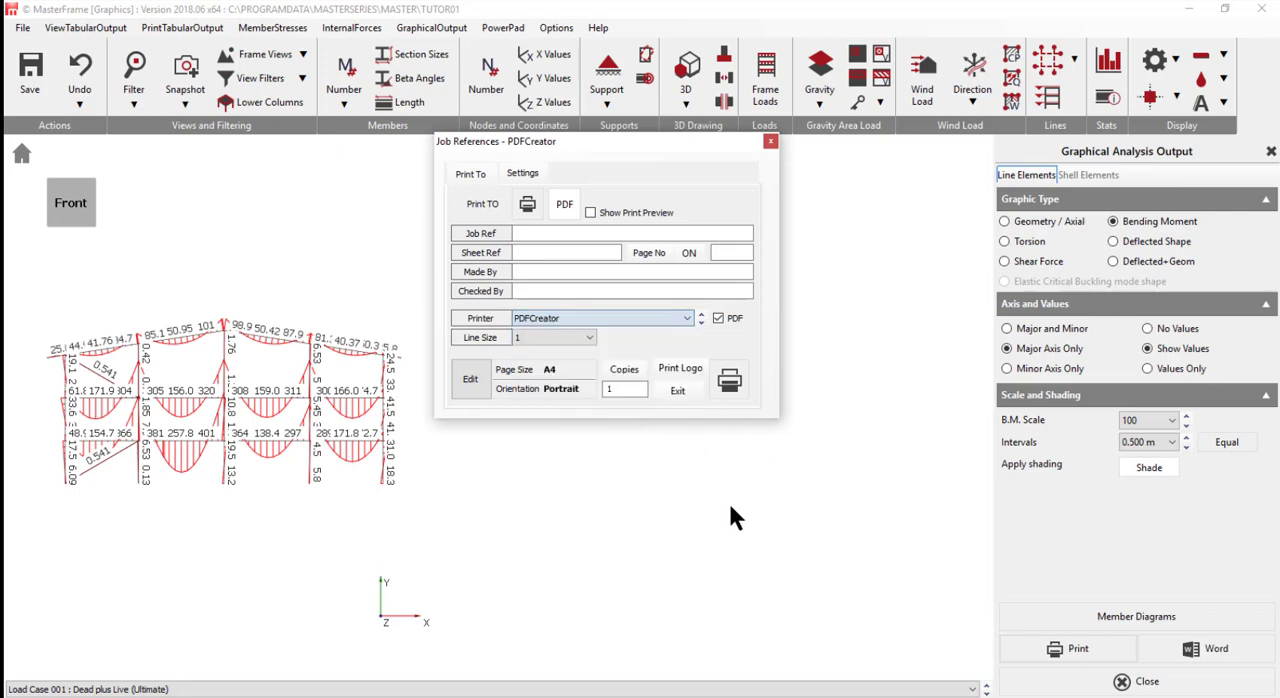
pyautogui.click(678, 392)
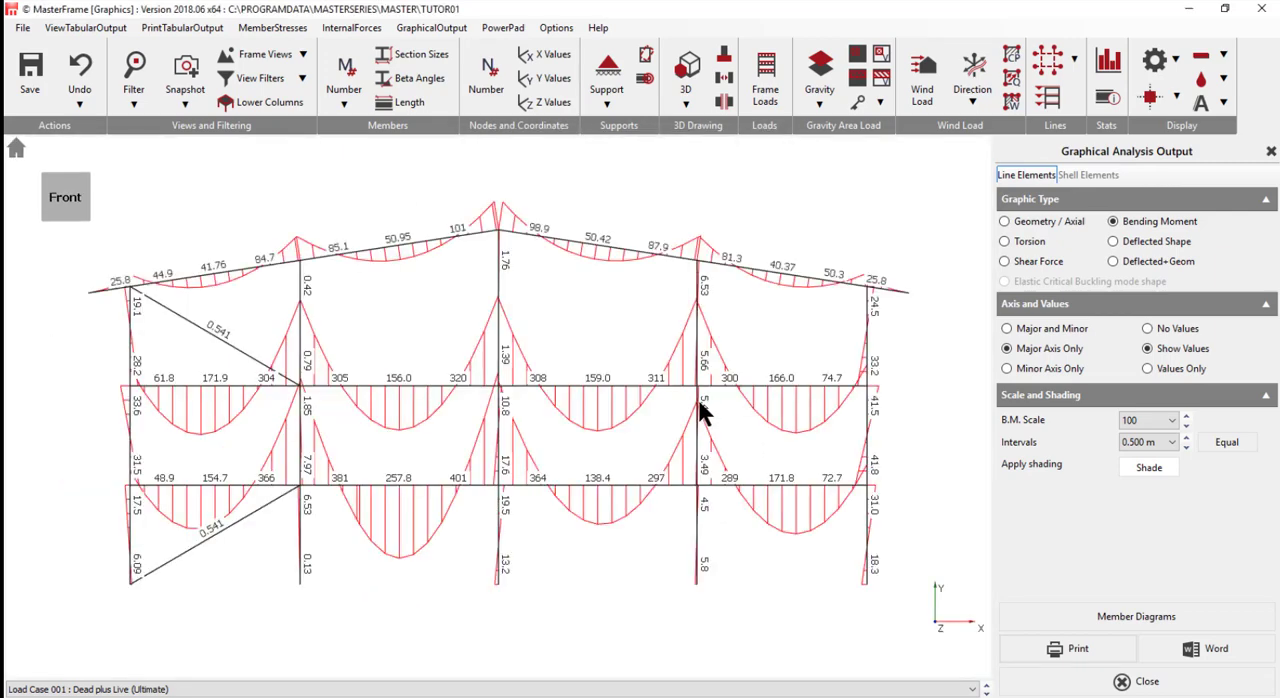
pyautogui.click(1271, 151)
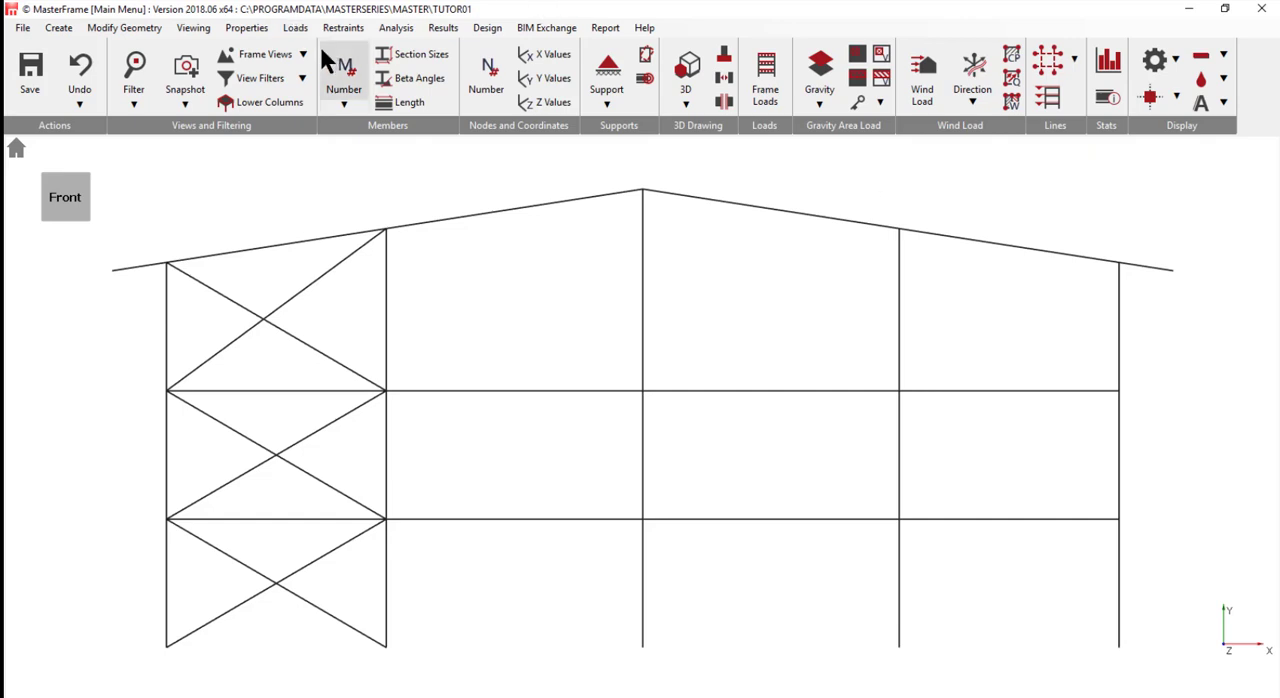
# - Open the tabular analysis results and list the support reactions for the ultimate load cases
pyautogui.click(448, 29)
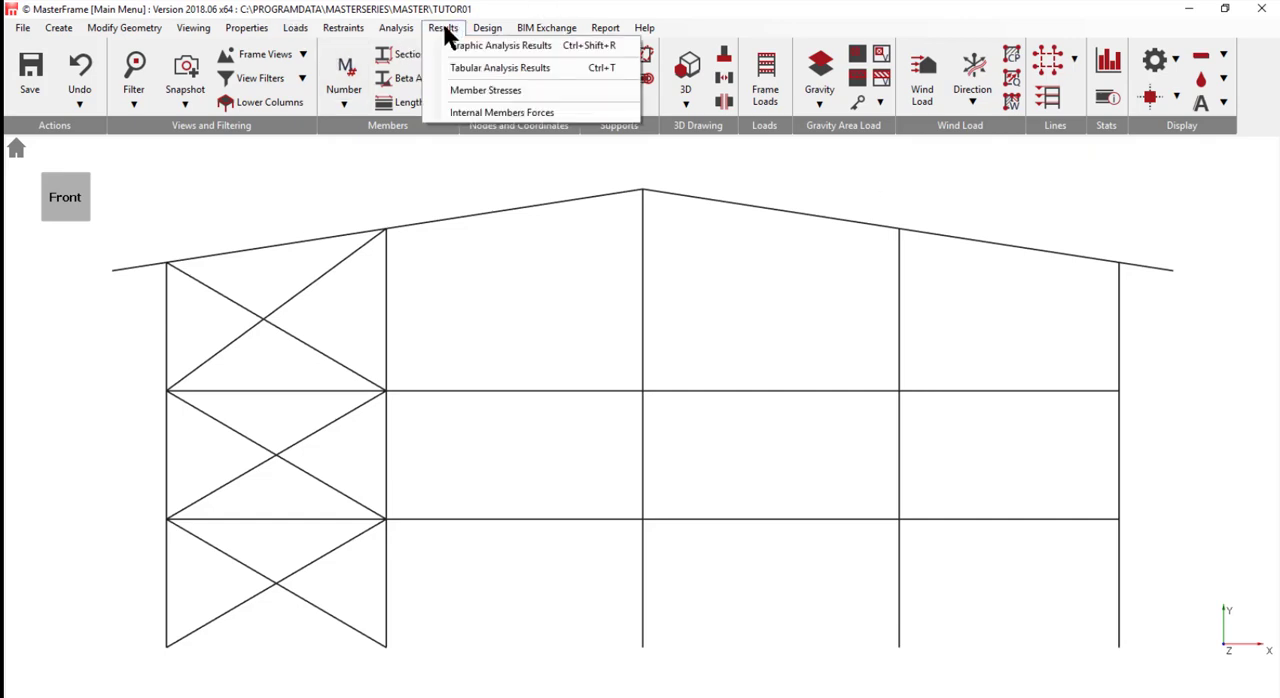
pyautogui.click(516, 72)
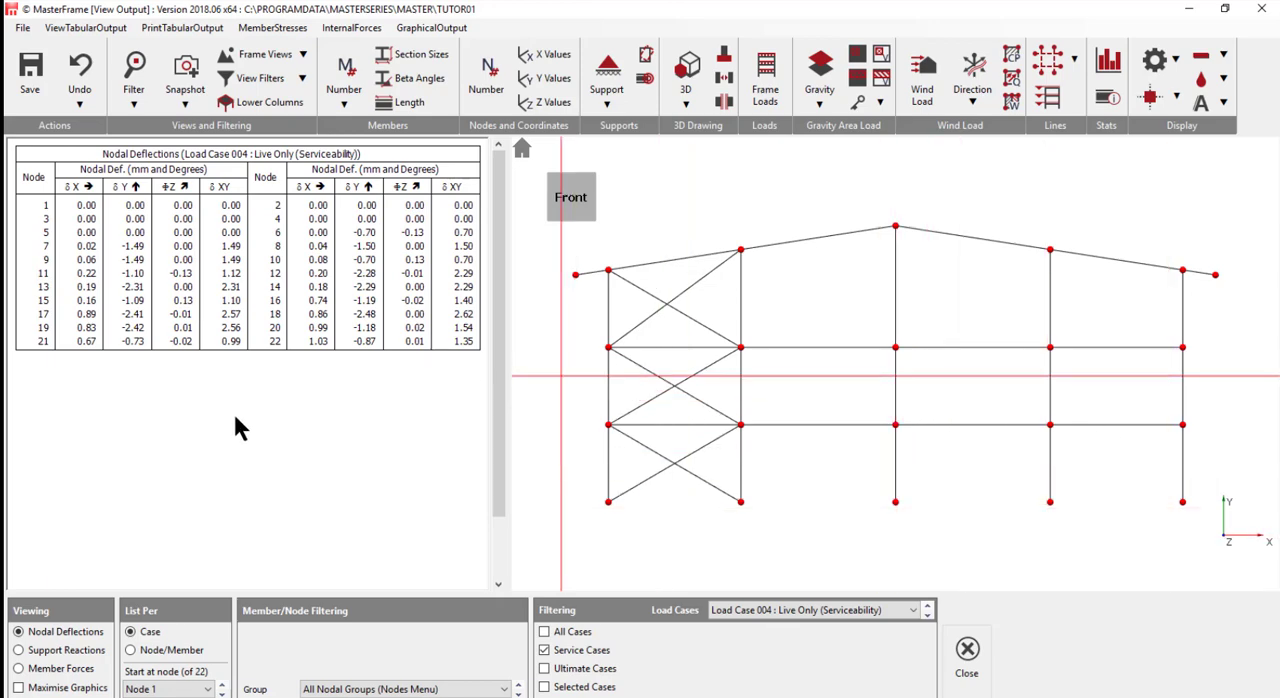
pyautogui.click(50, 655)
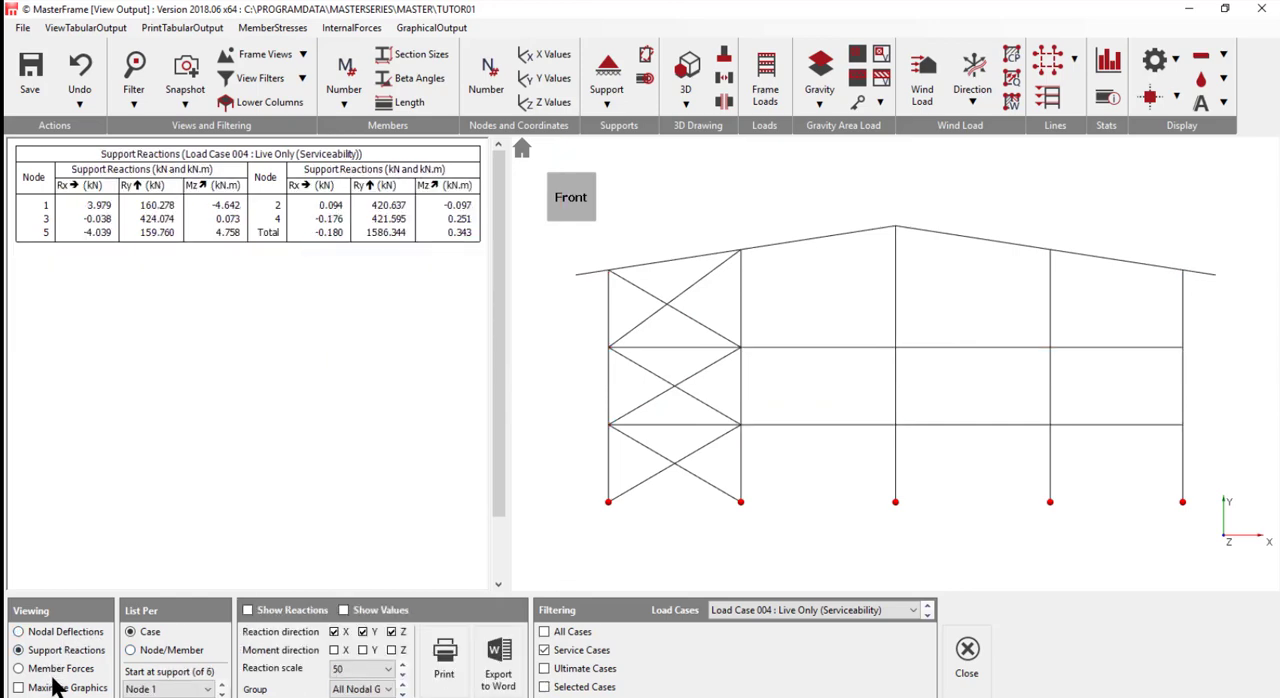
pyautogui.click(545, 668)
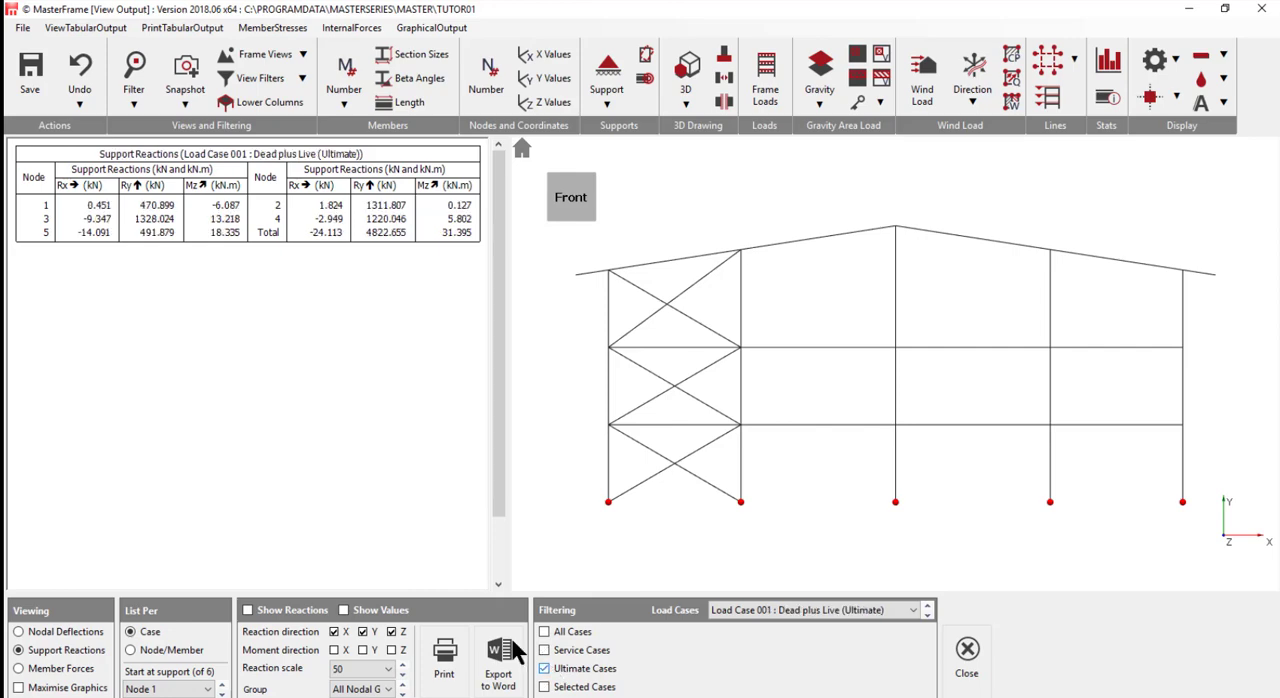
pyautogui.scroll(-2, 157, 171)
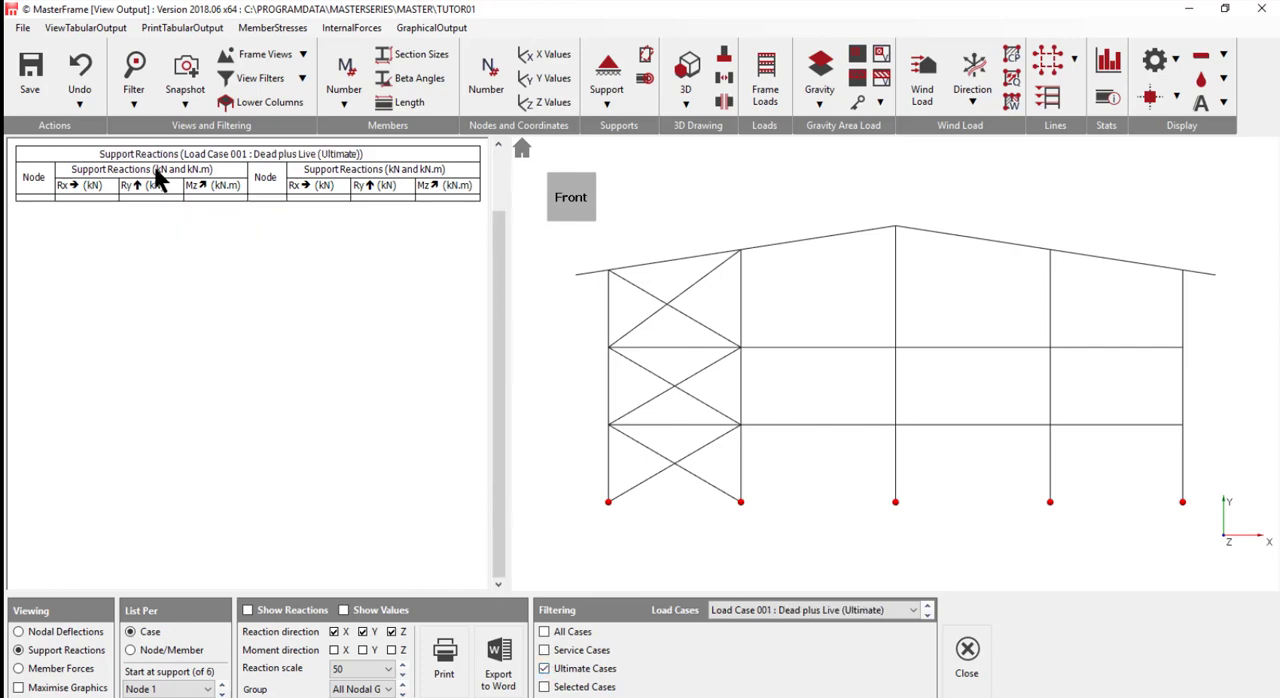
# - Examine the maximum support reactions across all cases, the service cases and the ultimate cases, ending on the ultimate cases
pyautogui.click(544, 632)
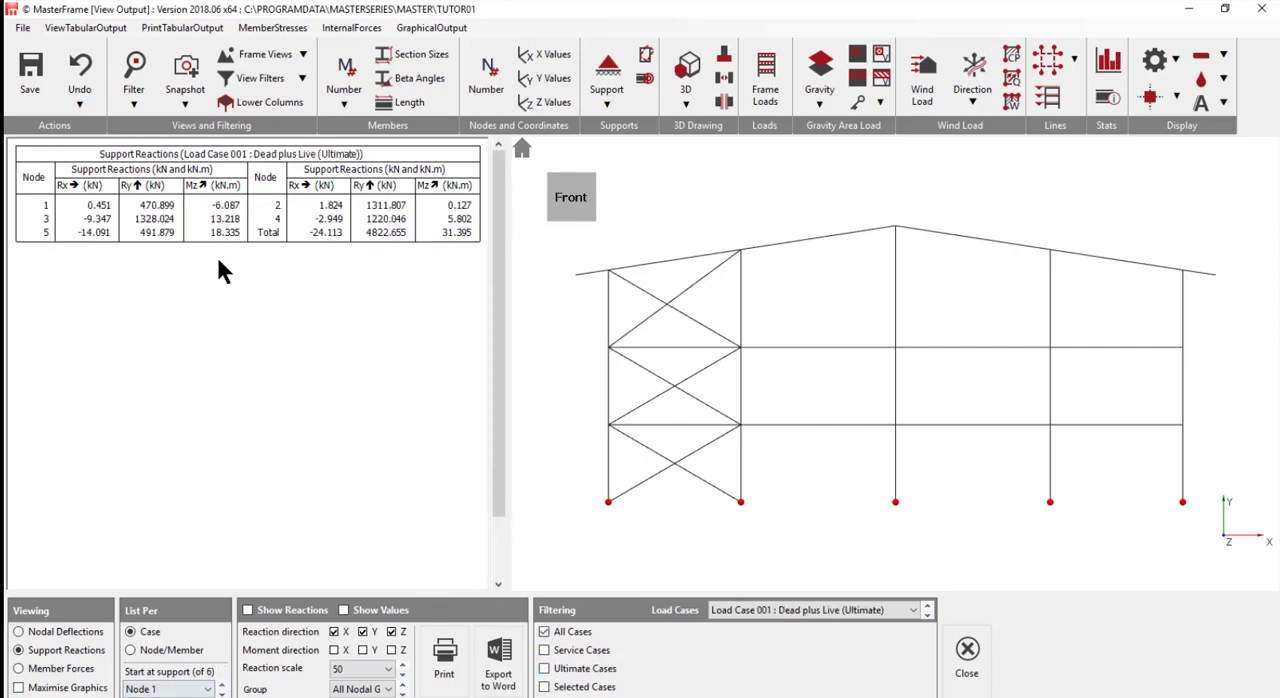
pyautogui.scroll(-2, 220, 270)
pyautogui.click(760, 610)
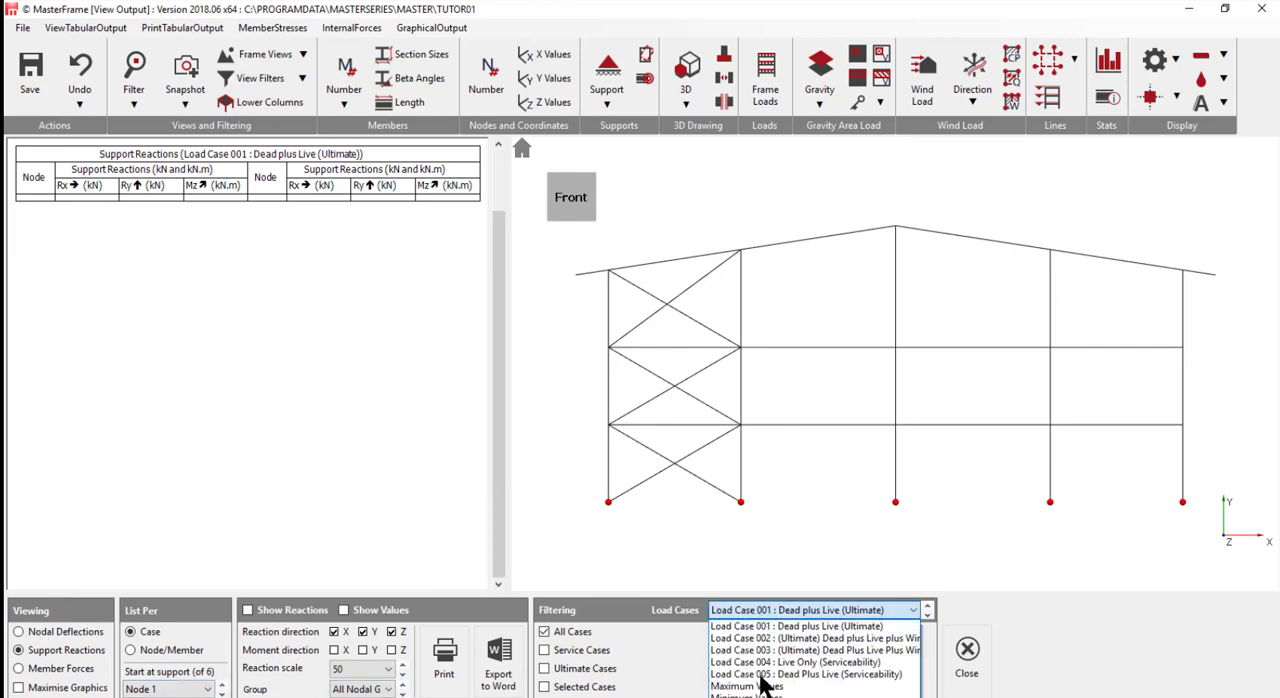
pyautogui.click(760, 686)
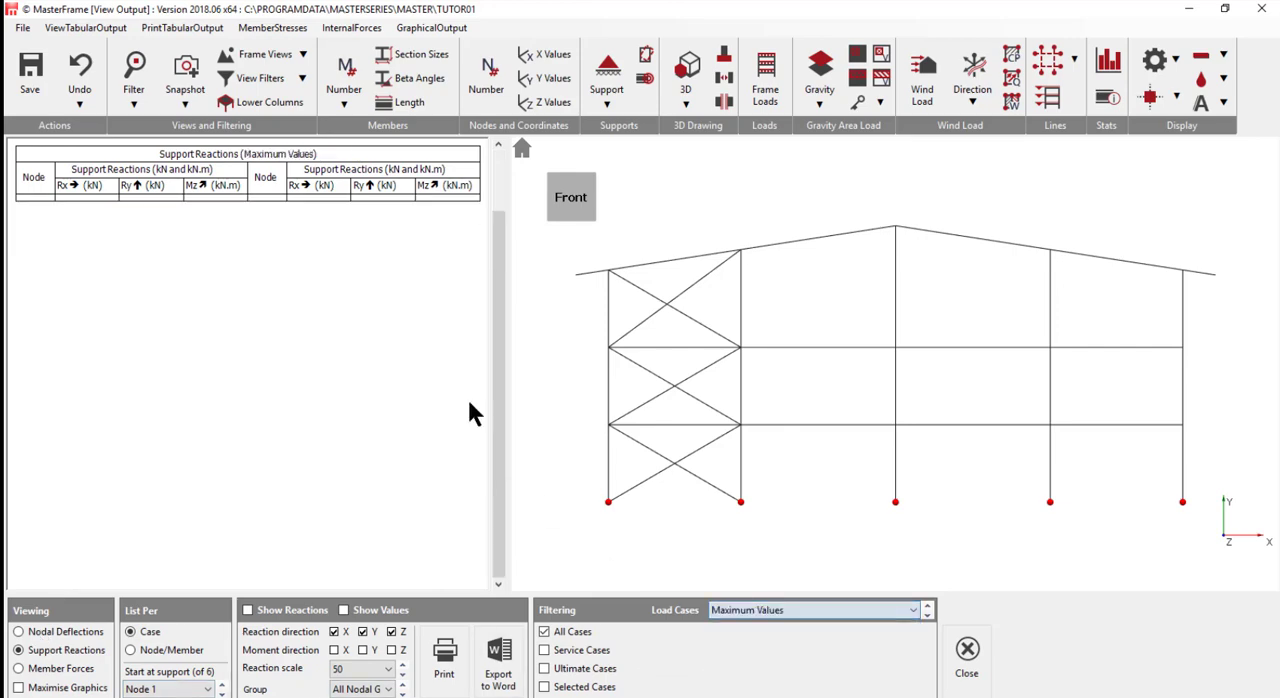
pyautogui.click(562, 652)
pyautogui.click(564, 669)
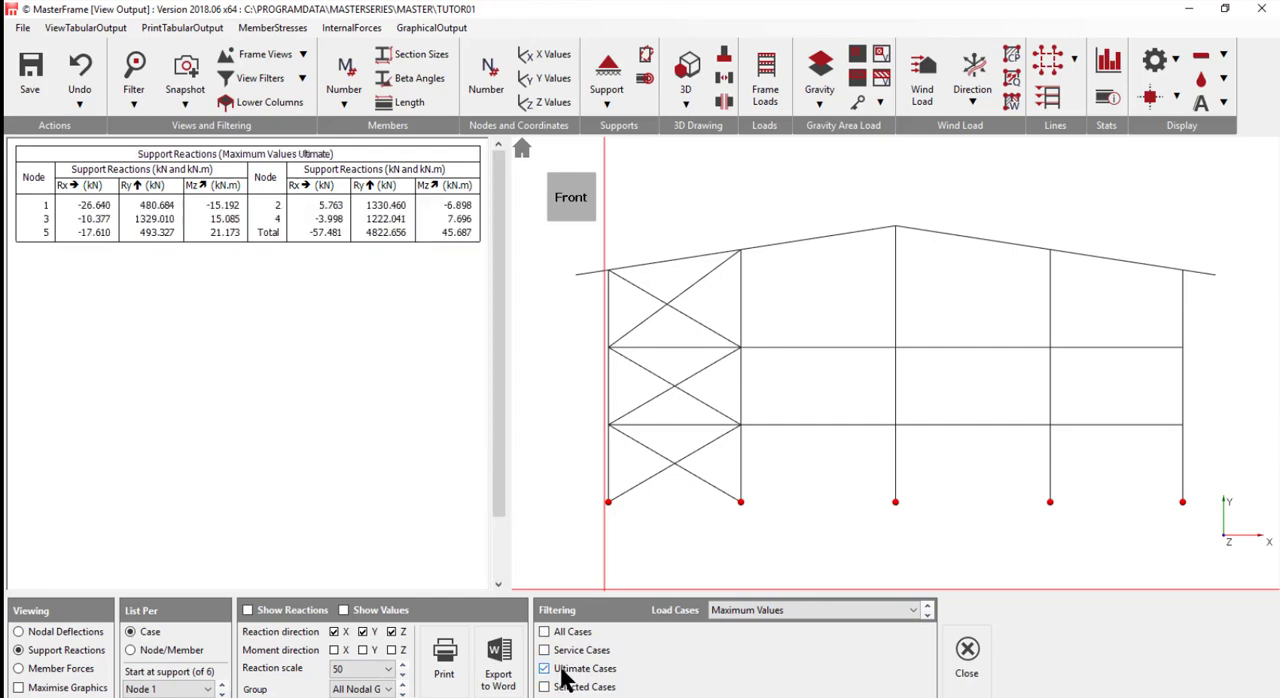
pyautogui.click(545, 650)
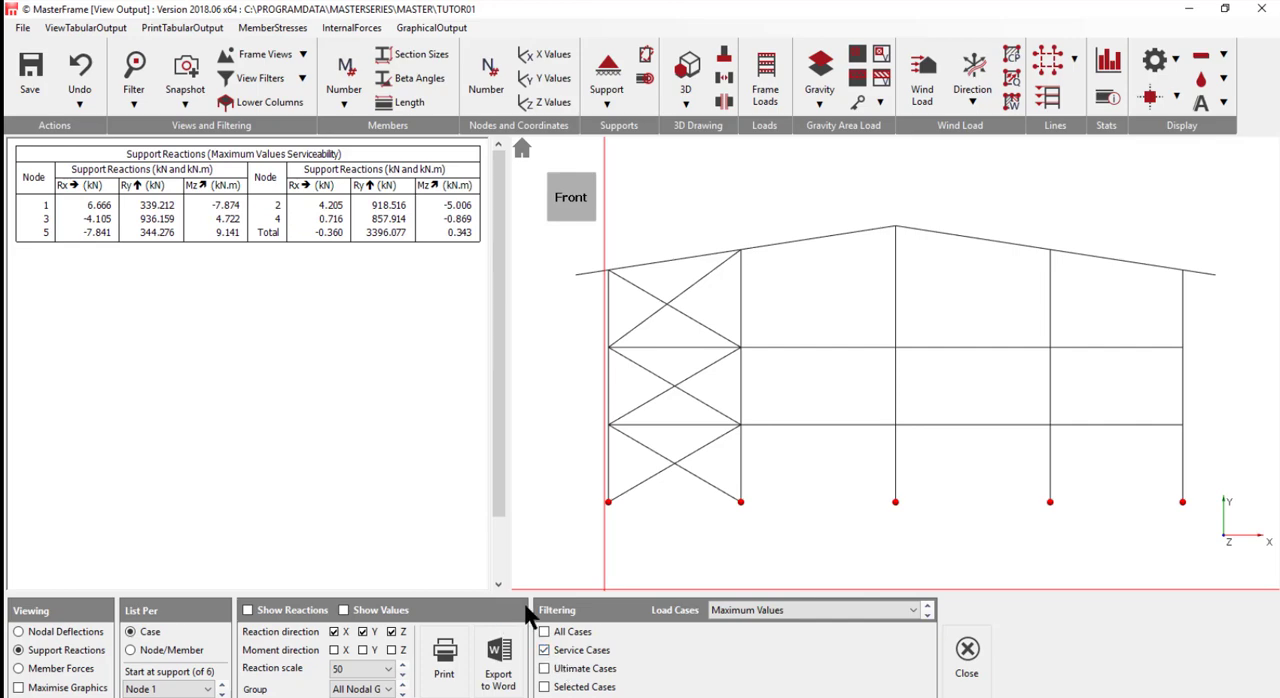
pyautogui.click(560, 633)
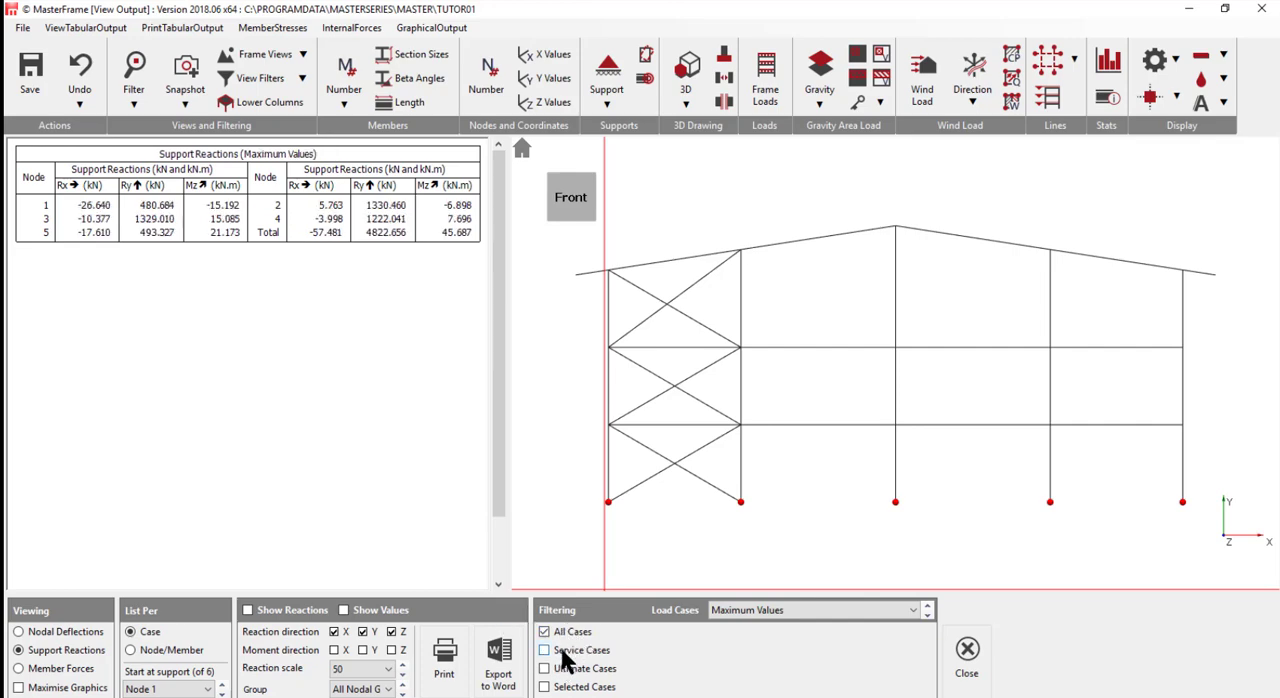
pyautogui.click(562, 651)
pyautogui.click(554, 669)
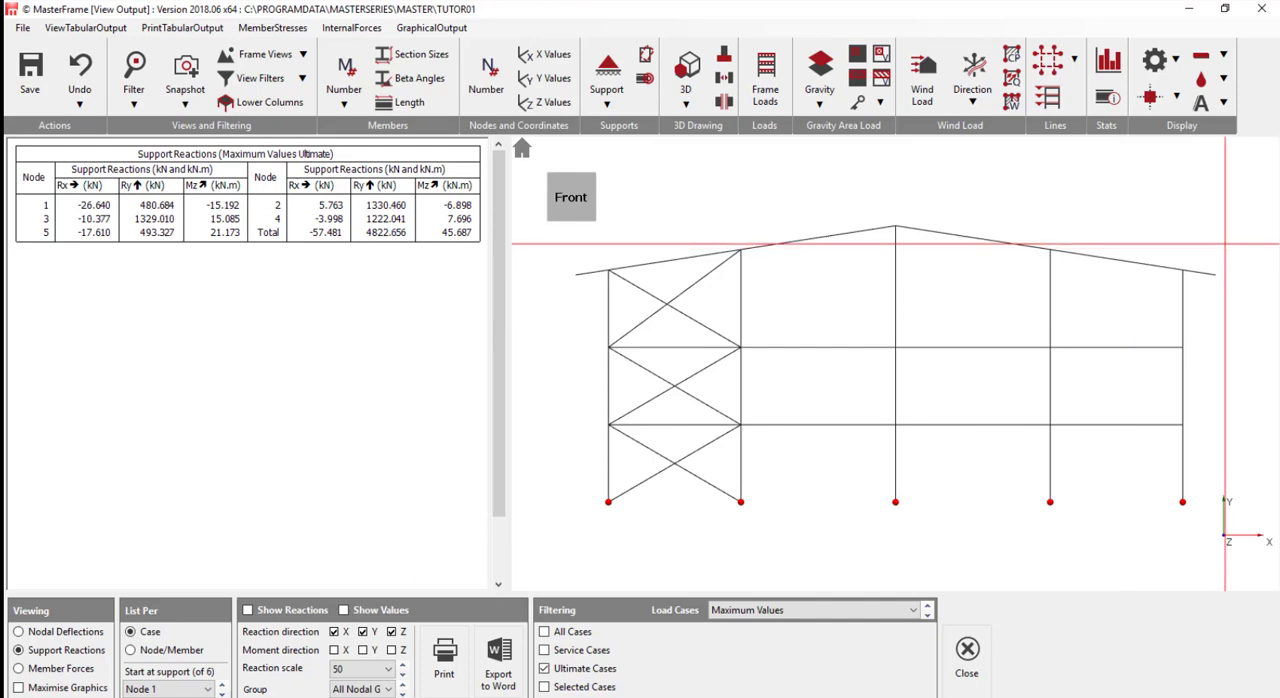
# - Read through the maximum ultimate member forces table and close the tabular results
pyautogui.click(44, 672)
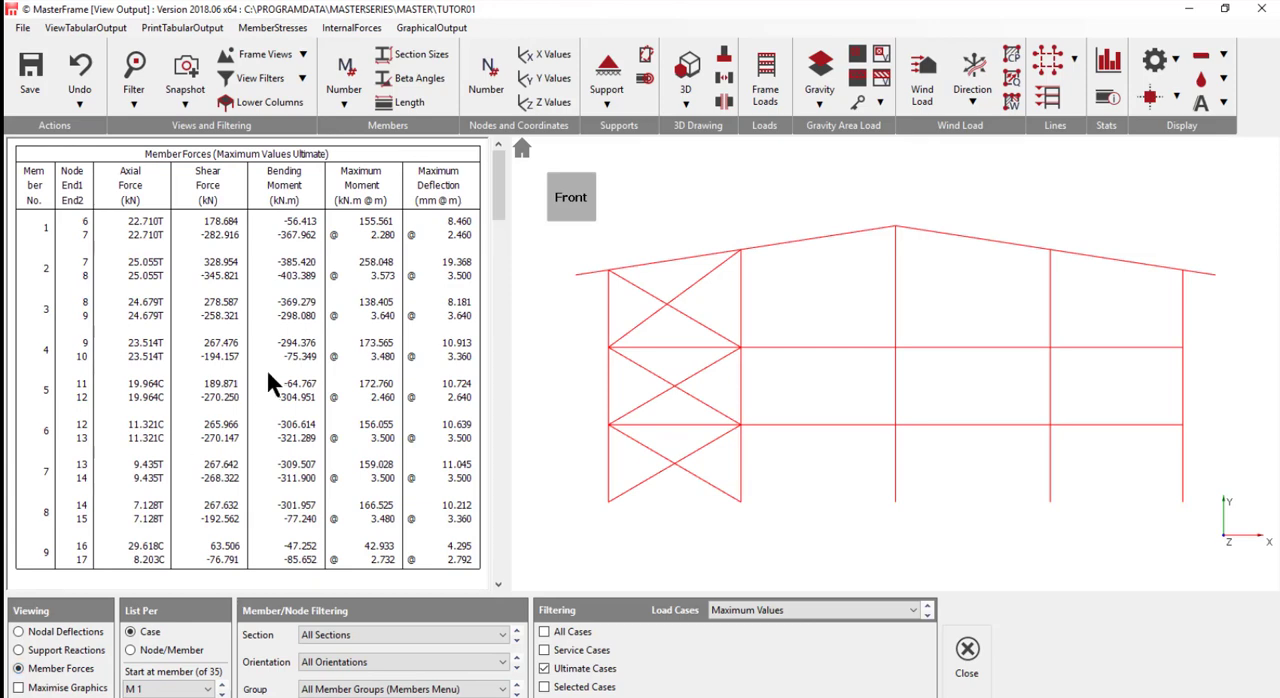
pyautogui.scroll(-3, 268, 367)
pyautogui.scroll(3, 268, 367)
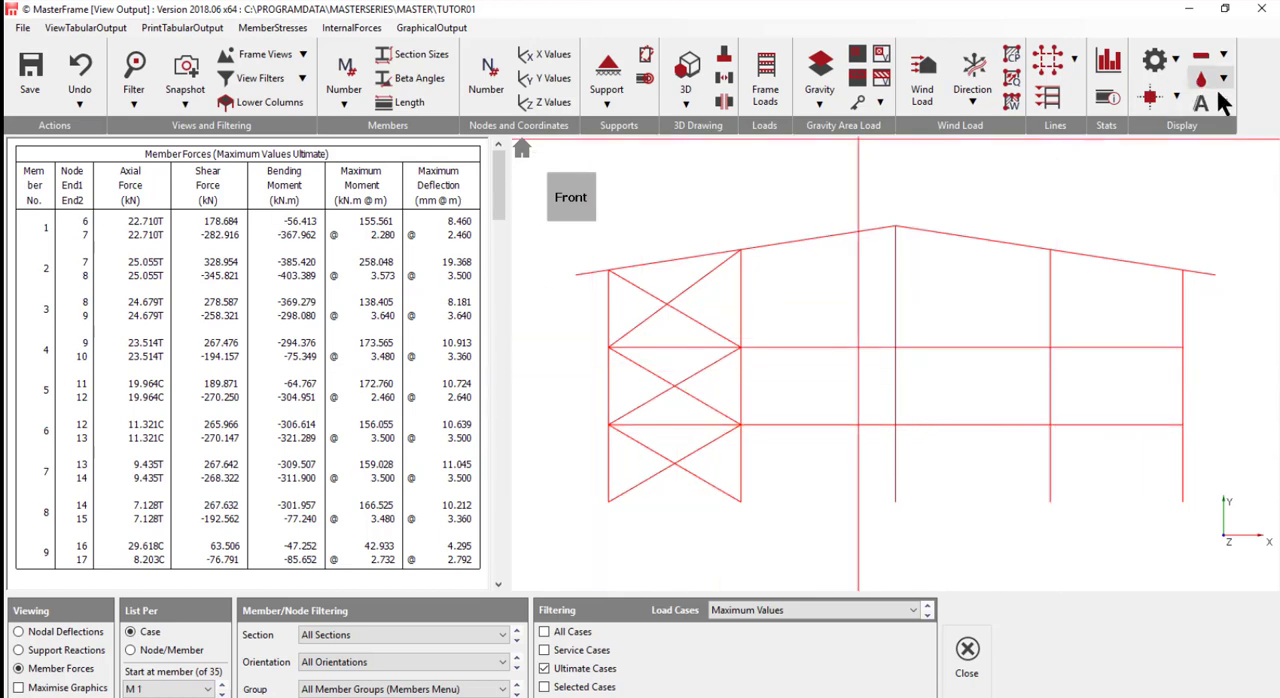
pyautogui.click(1262, 9)
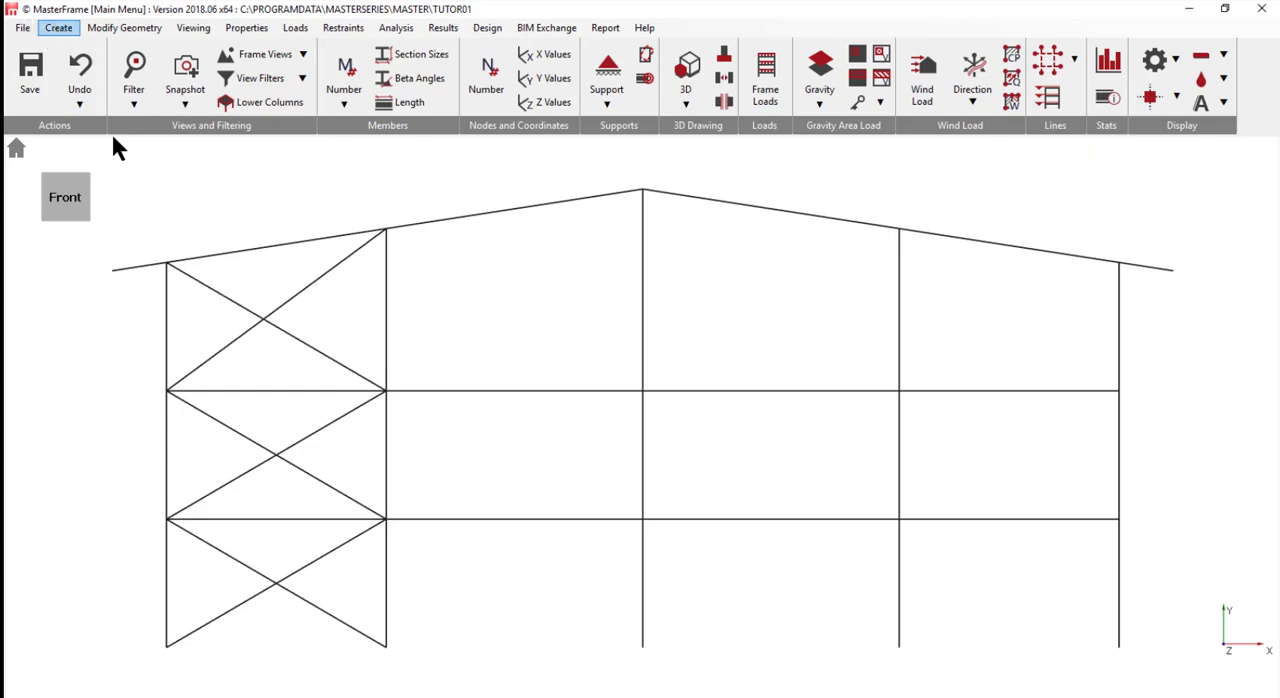
# - Start adding columns using the in-use 152x152 UC 37 section
pyautogui.click(59, 30)
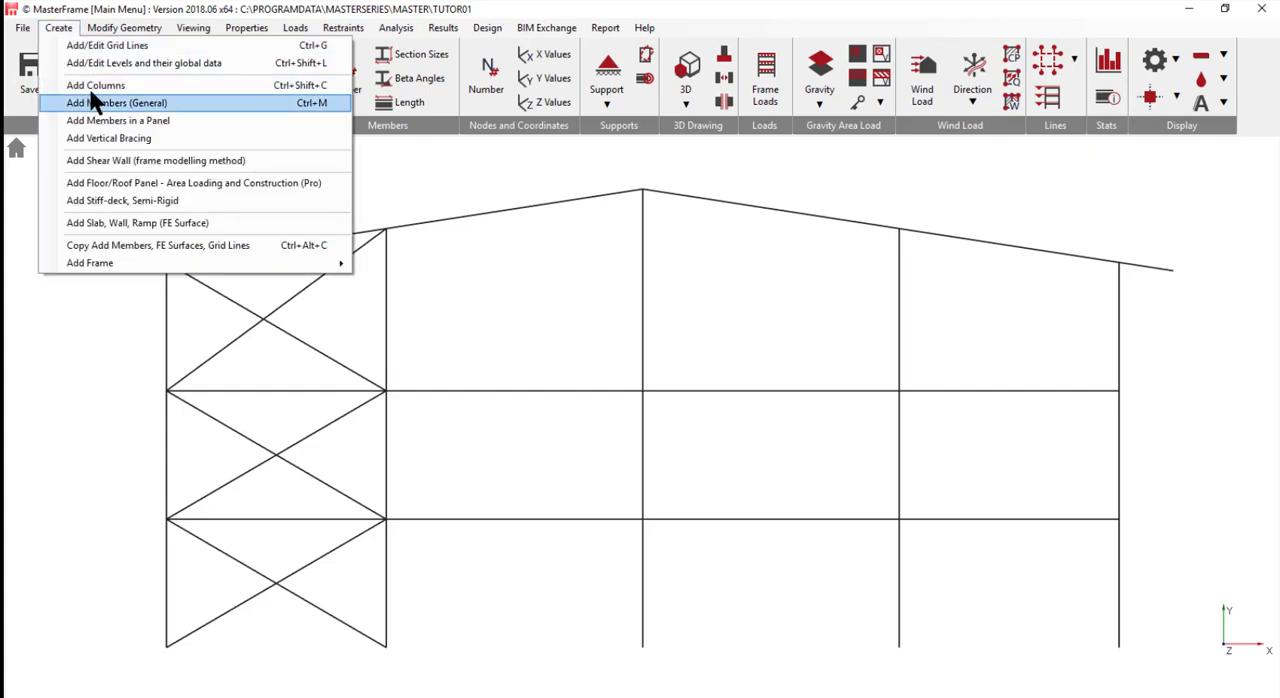
pyautogui.click(97, 87)
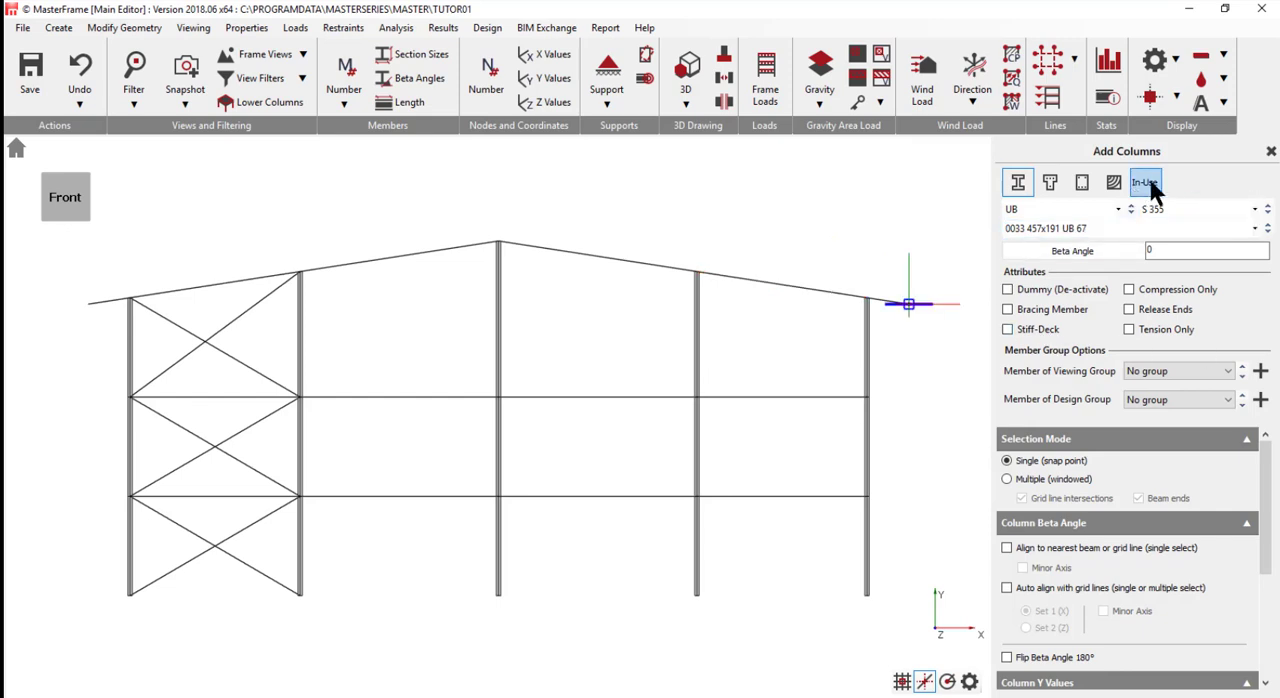
pyautogui.click(1150, 186)
pyautogui.click(1035, 208)
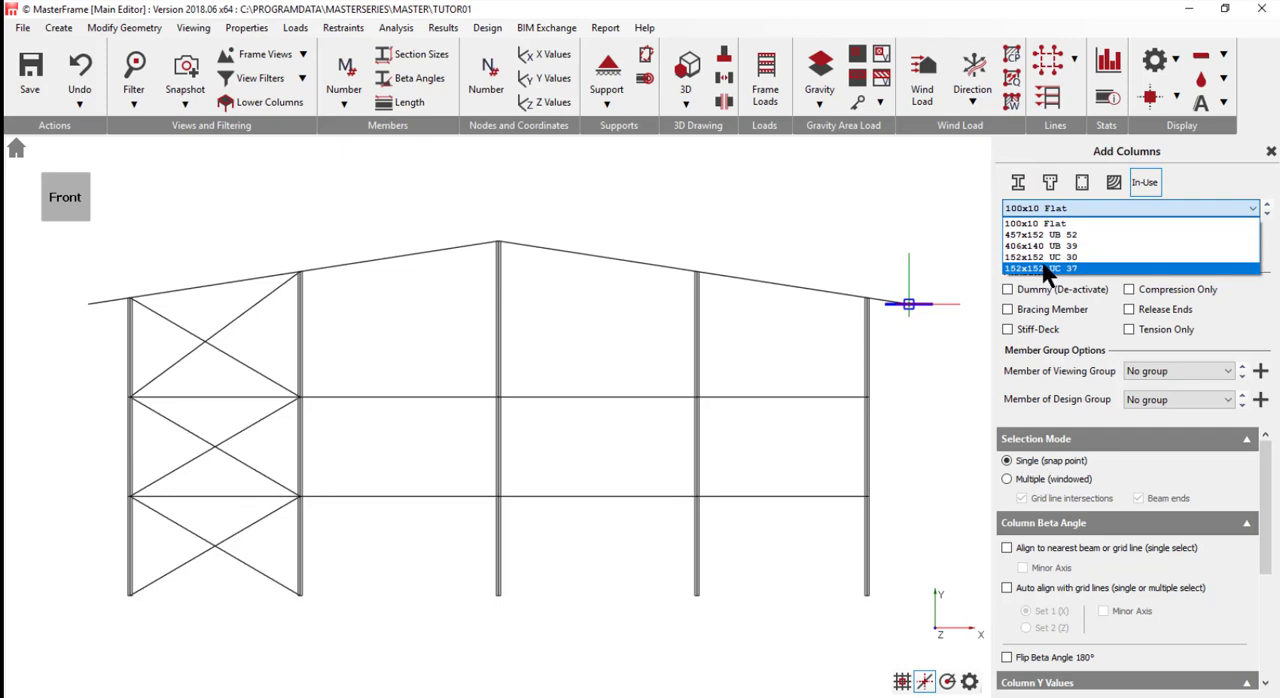
pyautogui.click(1045, 268)
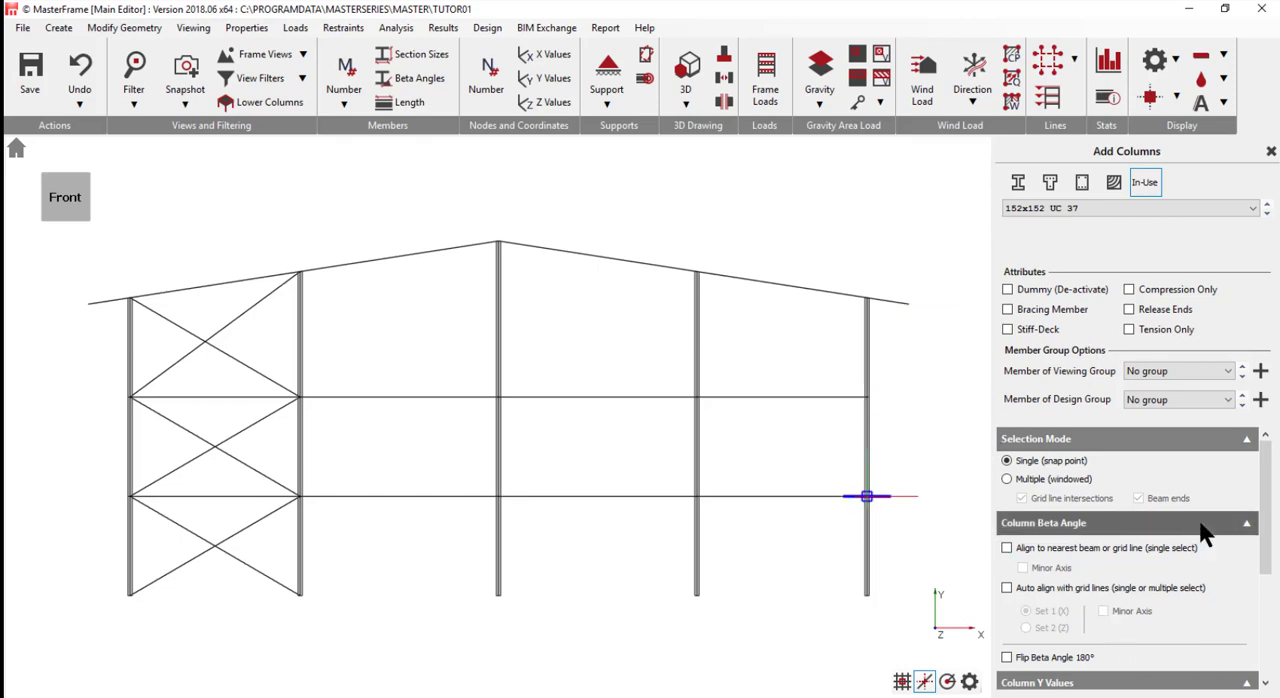
pyautogui.click(1247, 523)
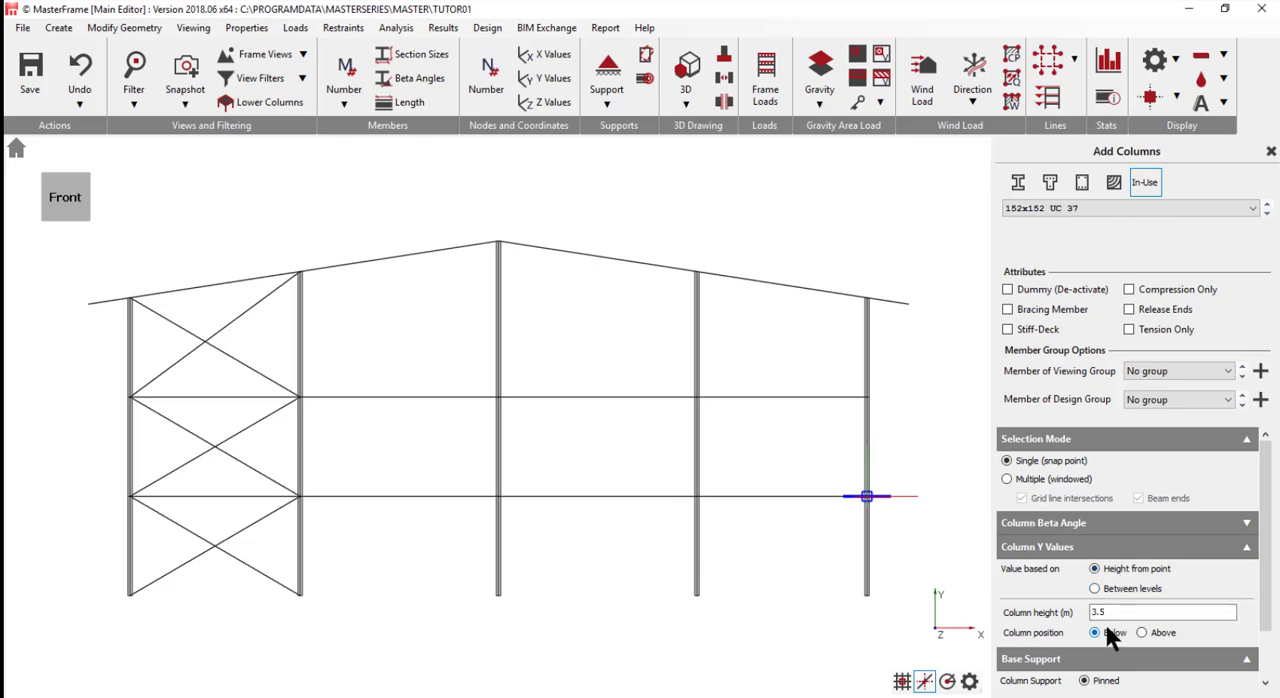
# - Show the member numbers and add a 3.5 m column below beam M 3, 2.5 m from the beam's end at column M 16
pyautogui.click(697, 497)
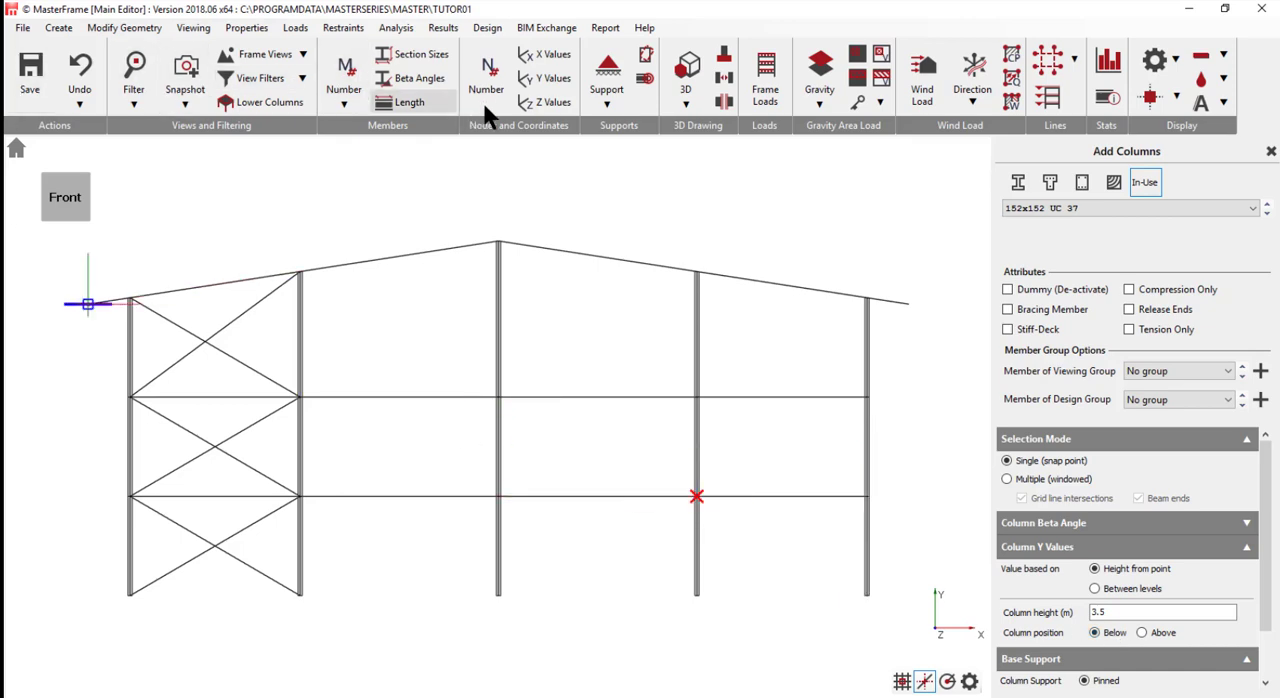
pyautogui.click(343, 82)
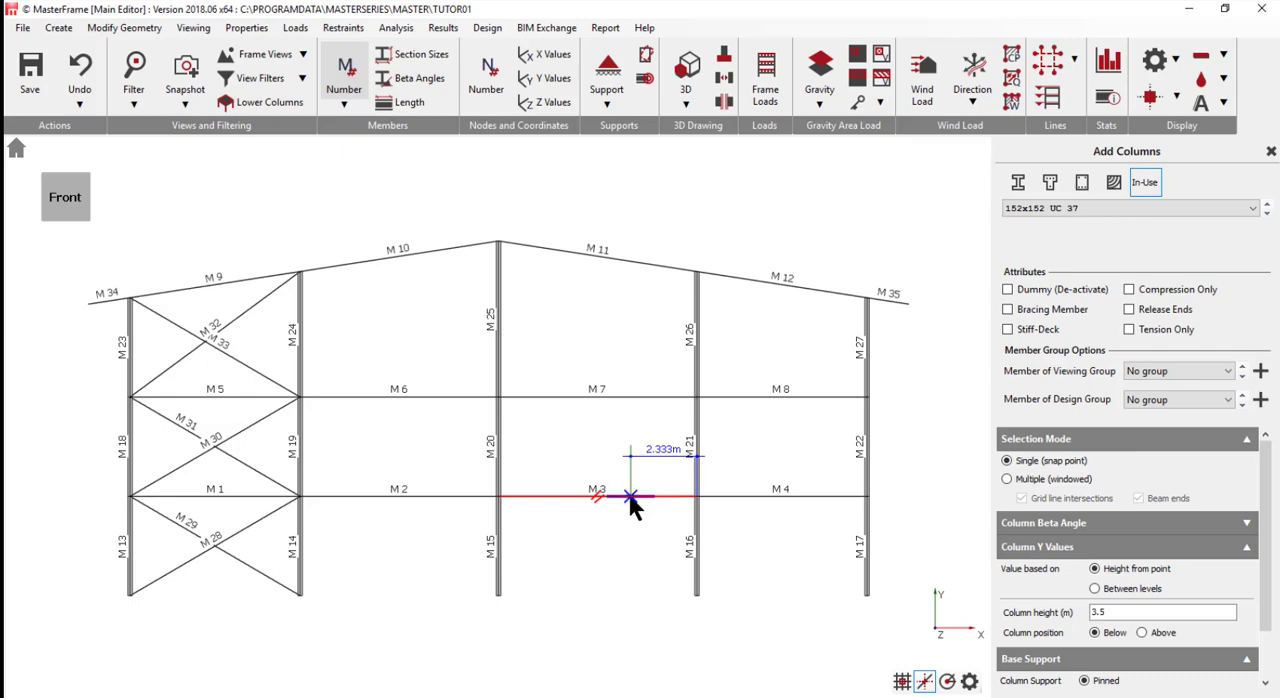
pyautogui.scroll(1, 628, 497)
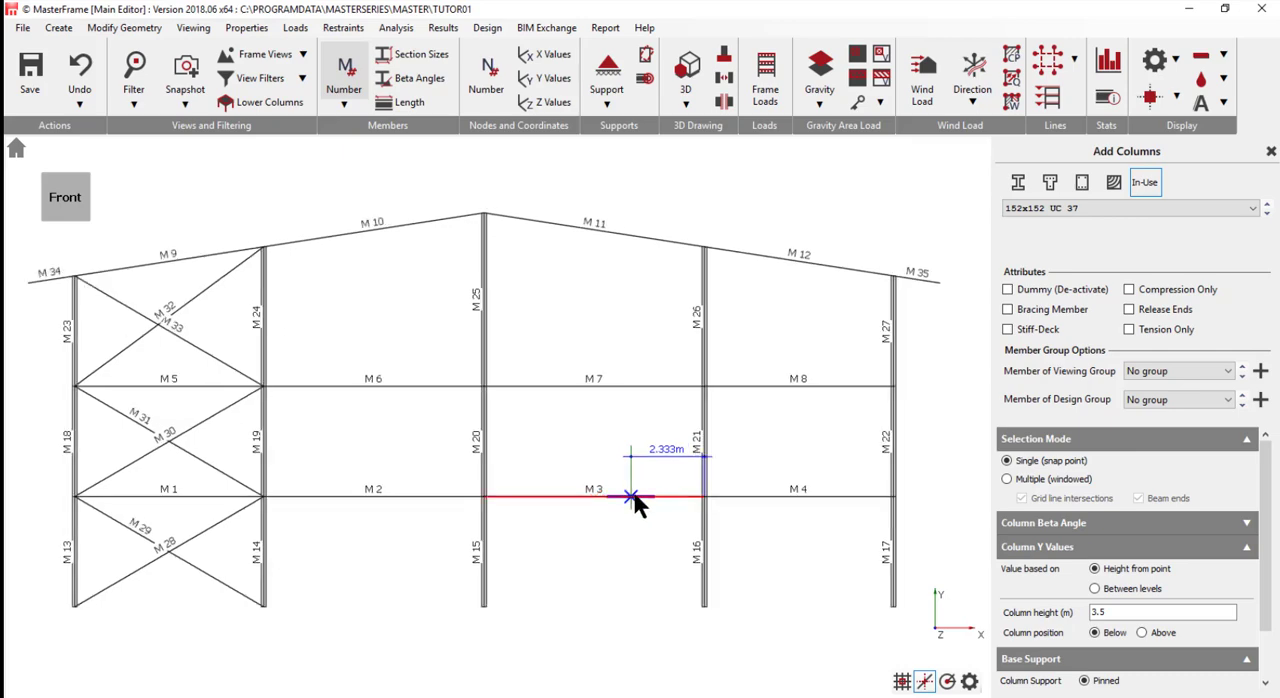
pyautogui.scroll(2, 618, 498)
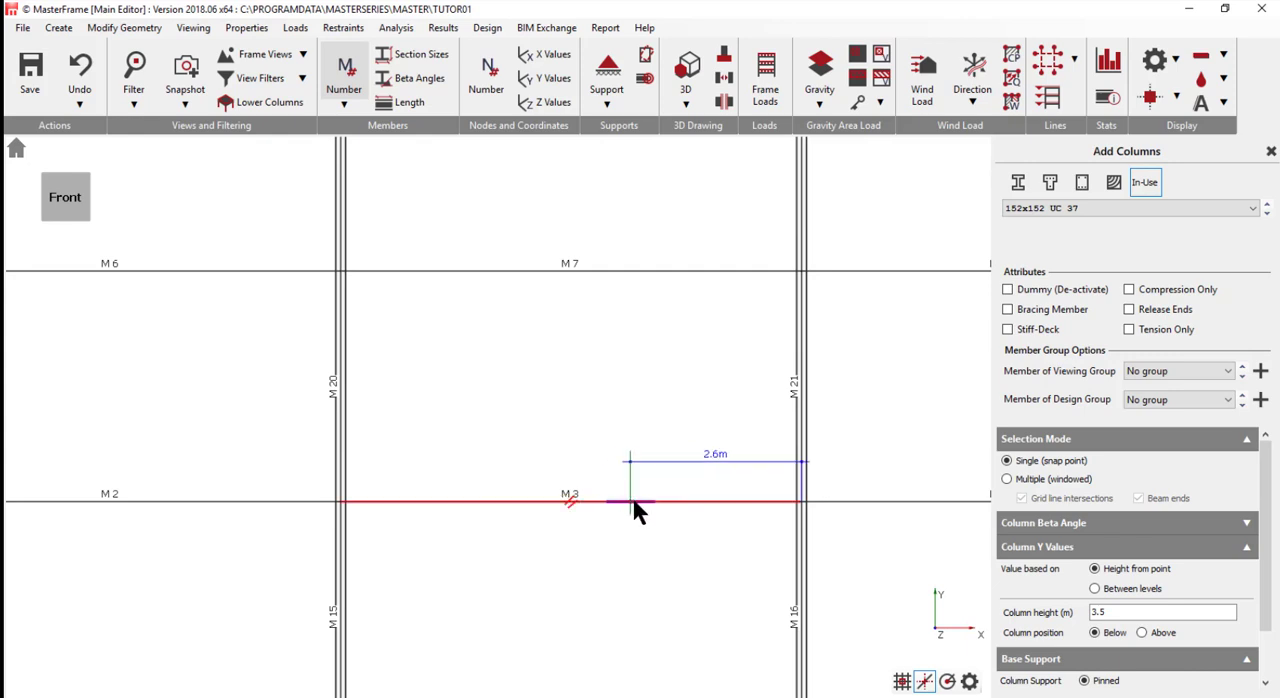
pyautogui.scroll(2, 640, 508)
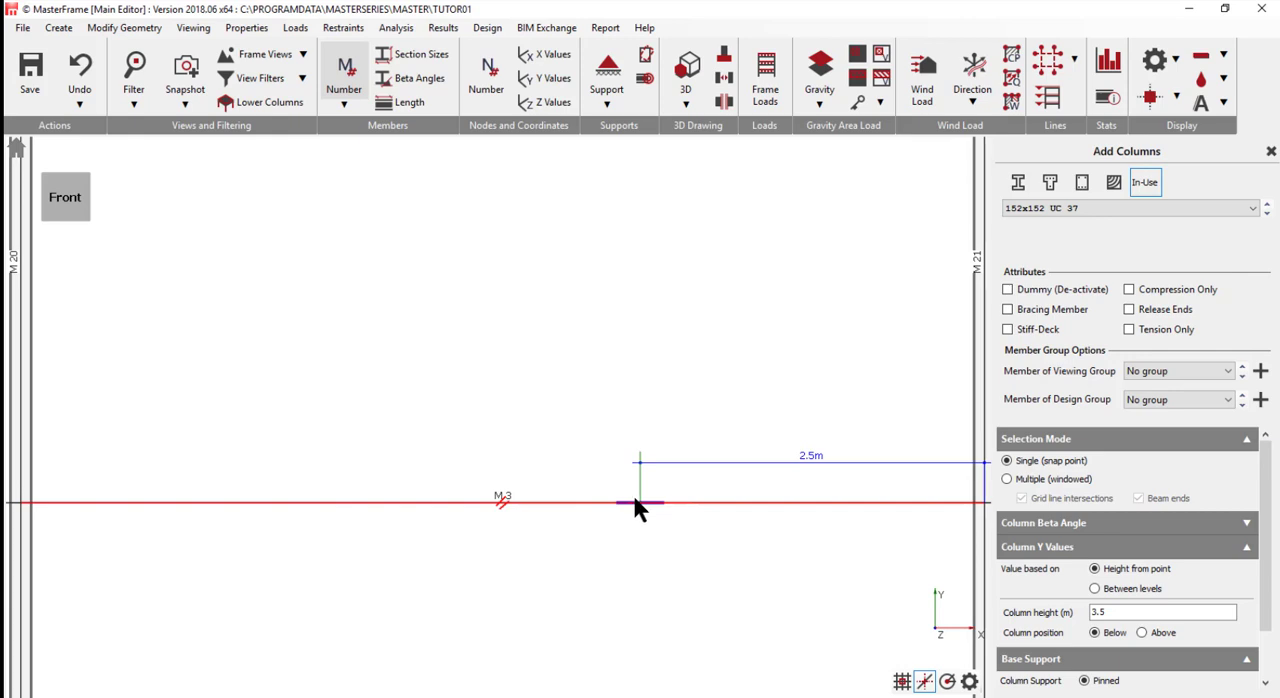
pyautogui.scroll(-3, 633, 499)
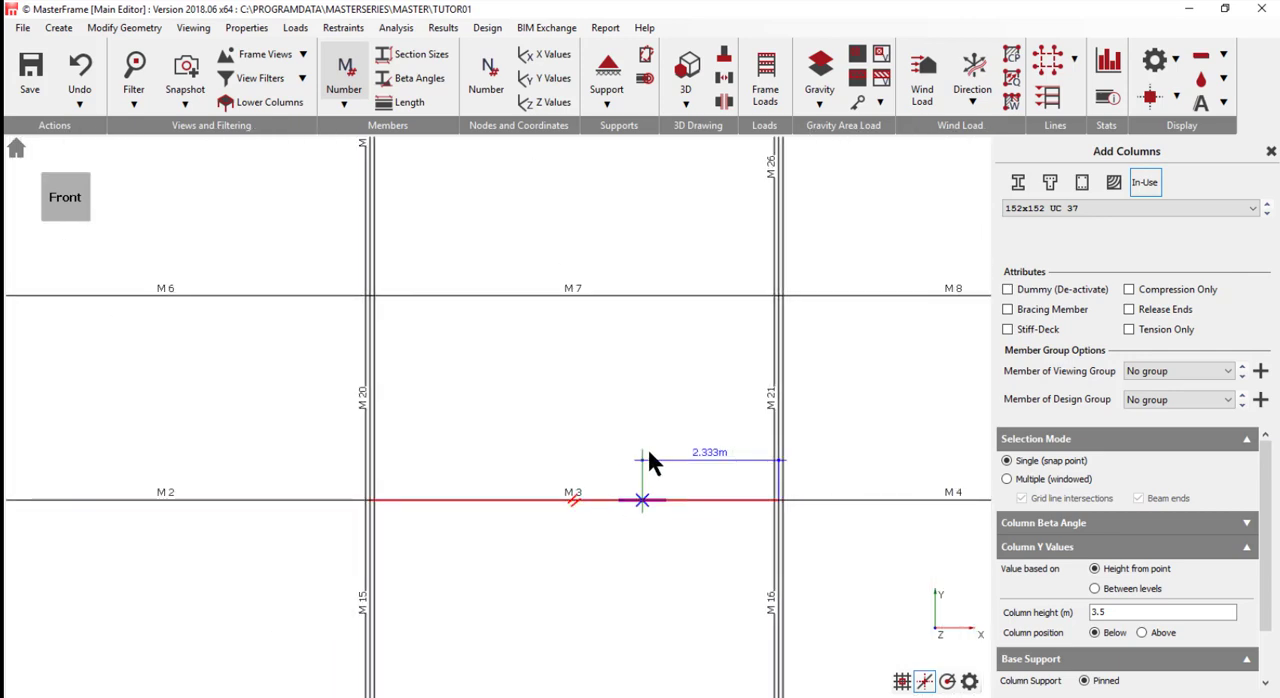
pyautogui.write('2.')
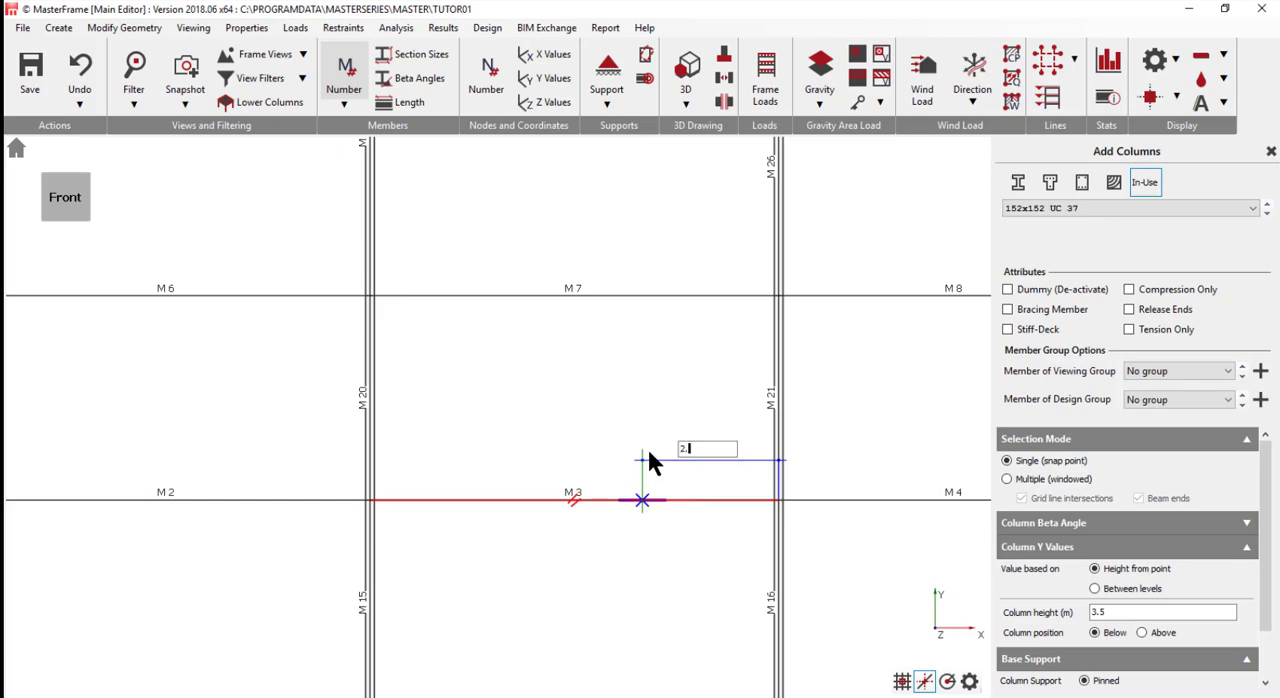
pyautogui.write('5')
pyautogui.press('Return')
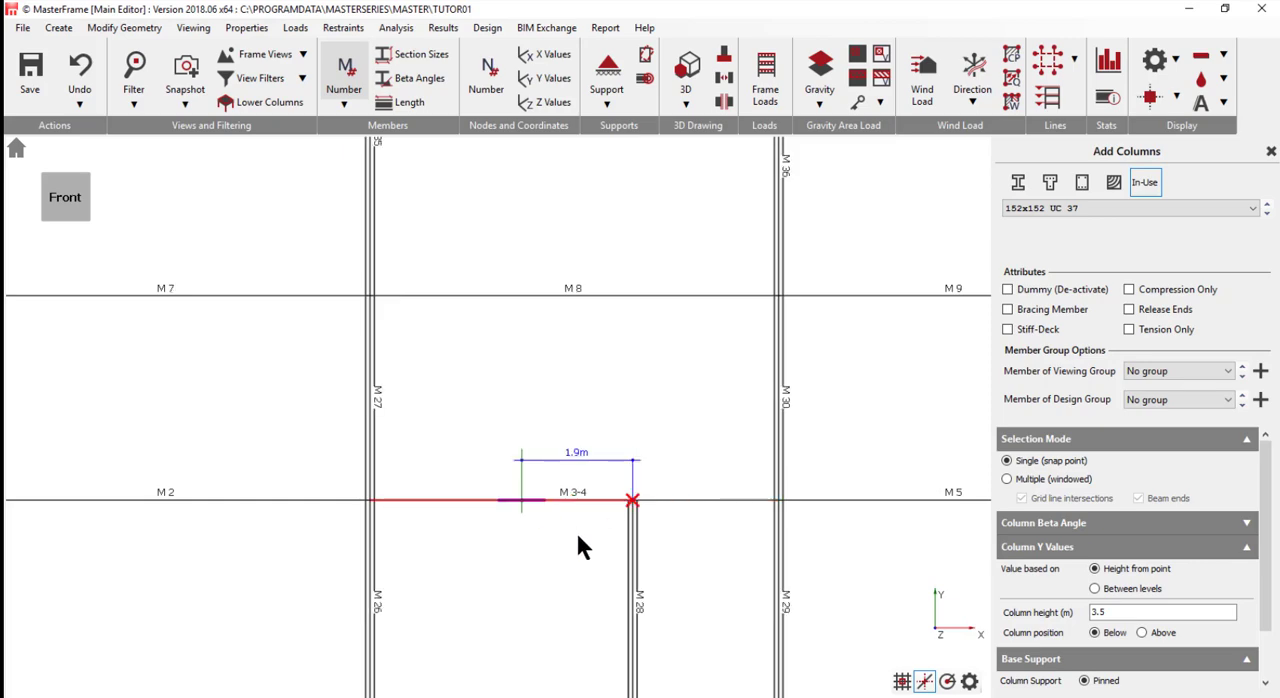
# - Add a 3.5 m column below beam M 5, 2 m from column M 29
pyautogui.scroll(-3, 605, 600)
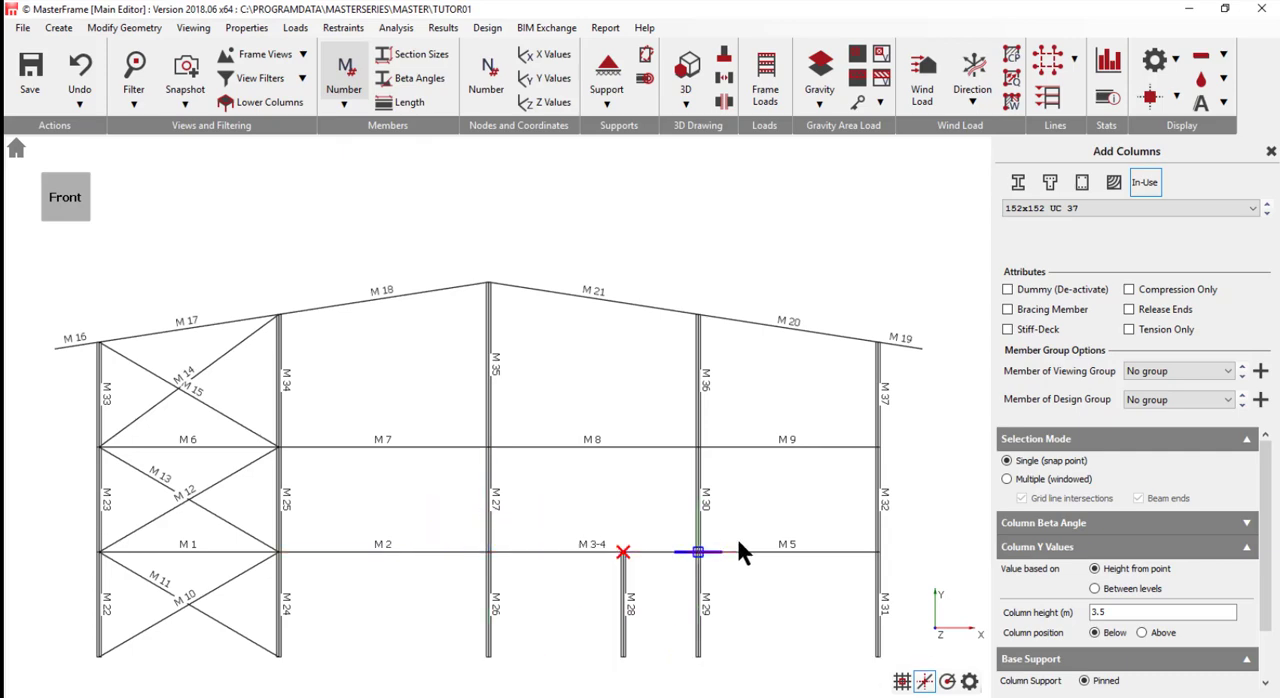
pyautogui.click(699, 554)
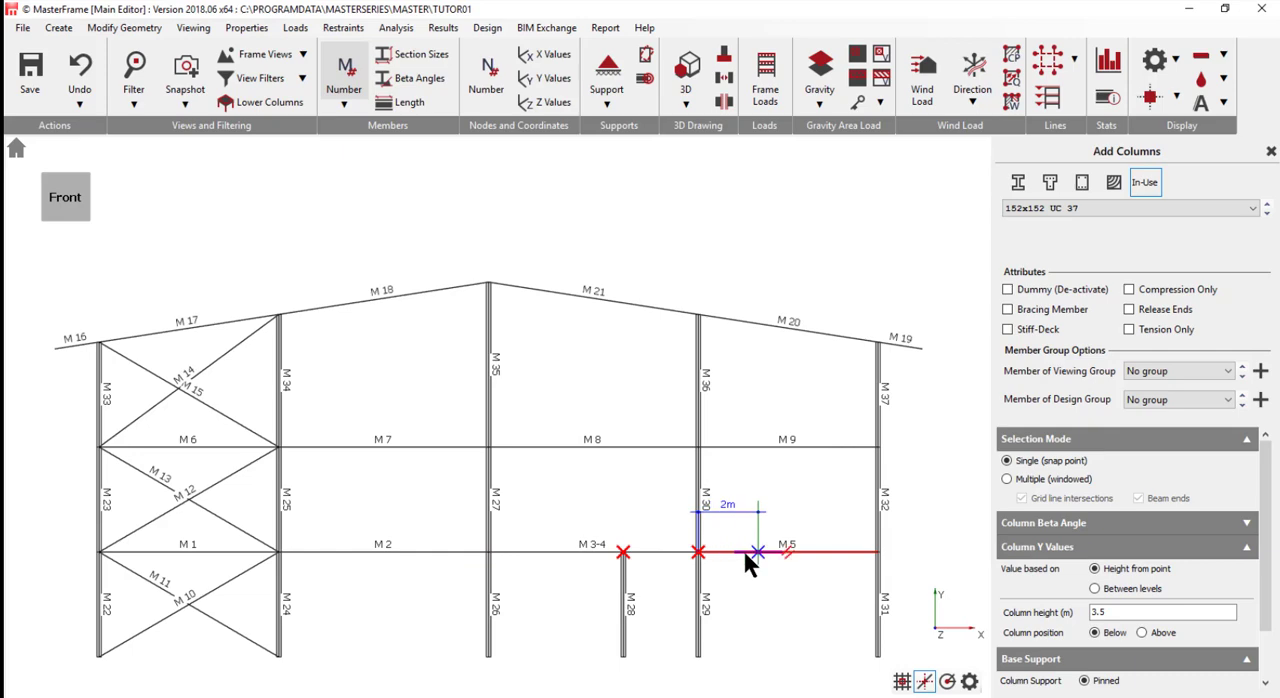
pyautogui.click(757, 552)
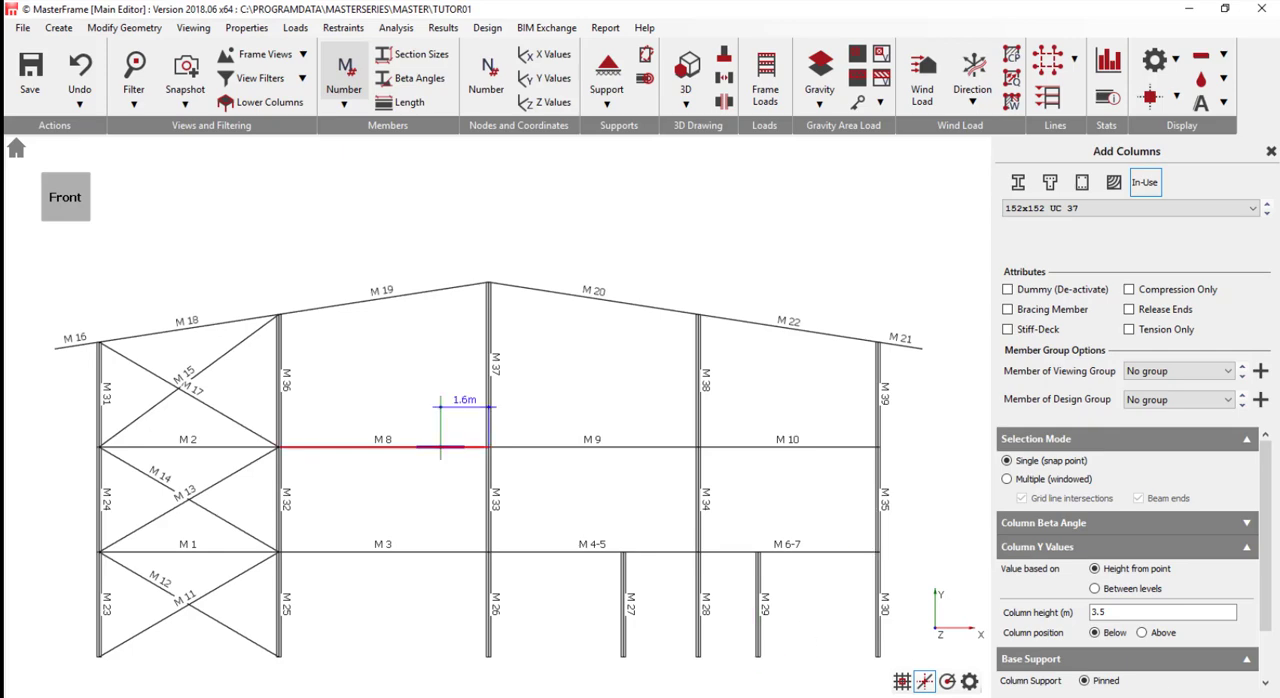
# - Delete ground-floor column M 28, located between the two newly added columns
pyautogui.click(124, 30)
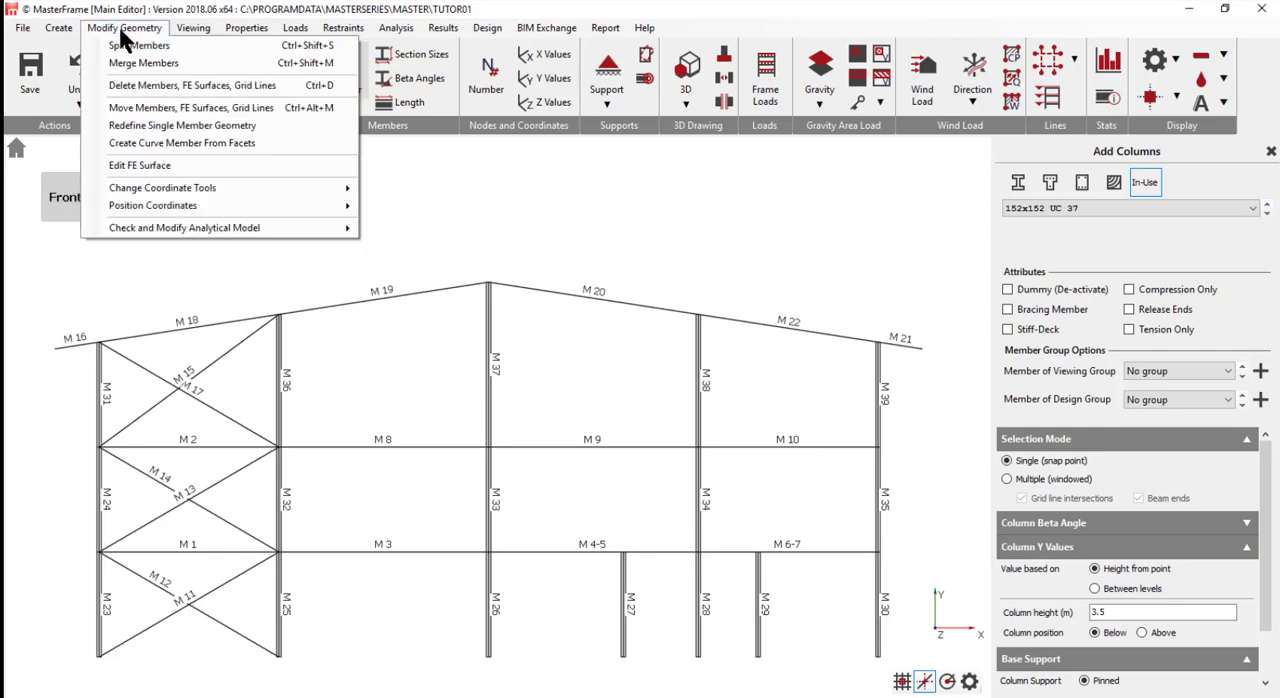
pyautogui.click(155, 88)
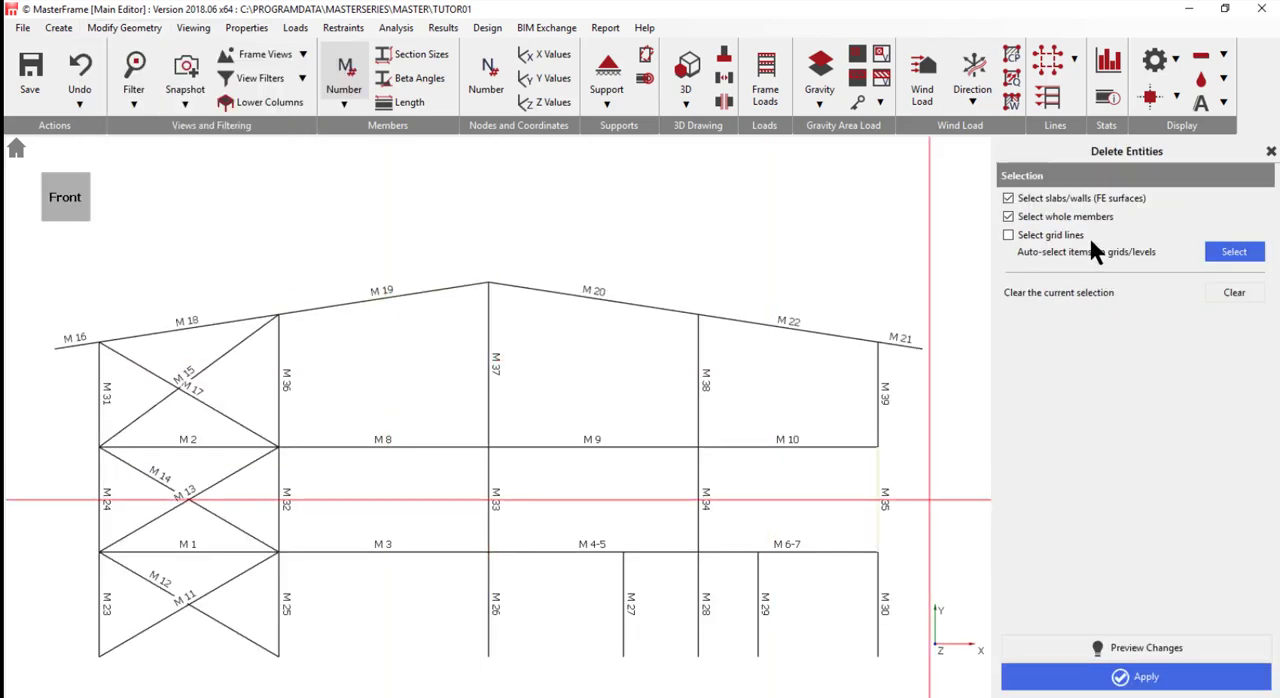
pyautogui.click(699, 612)
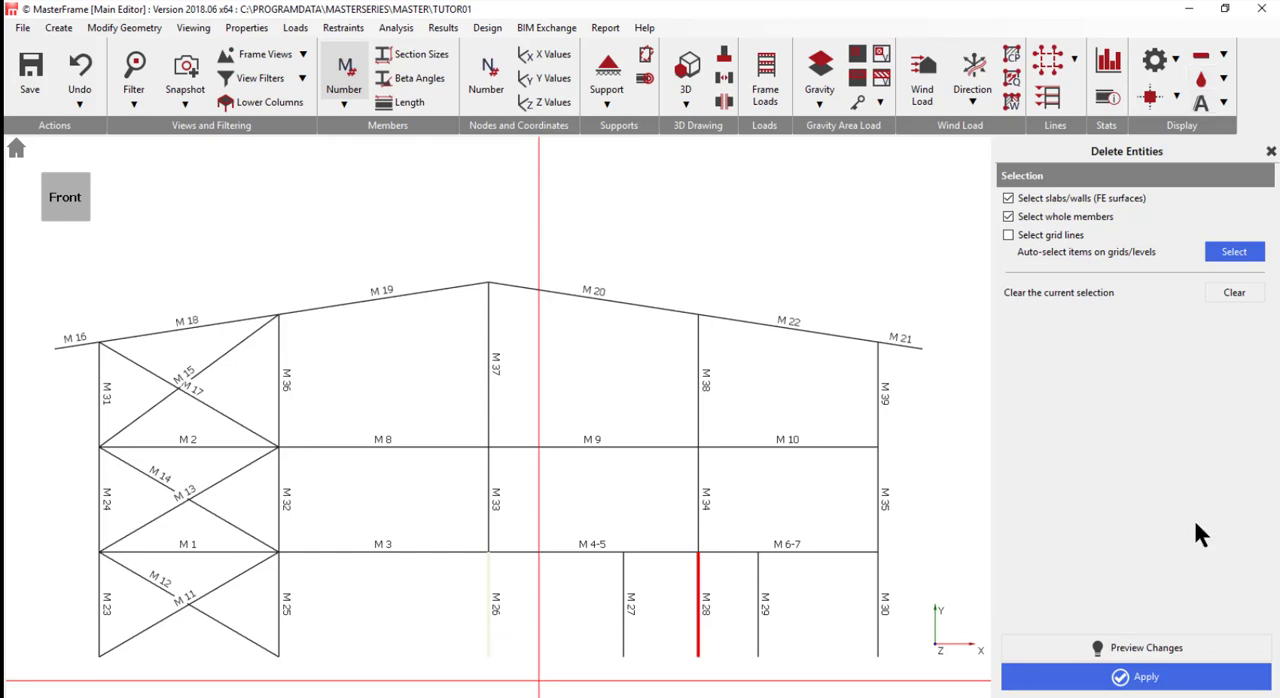
pyautogui.click(1091, 686)
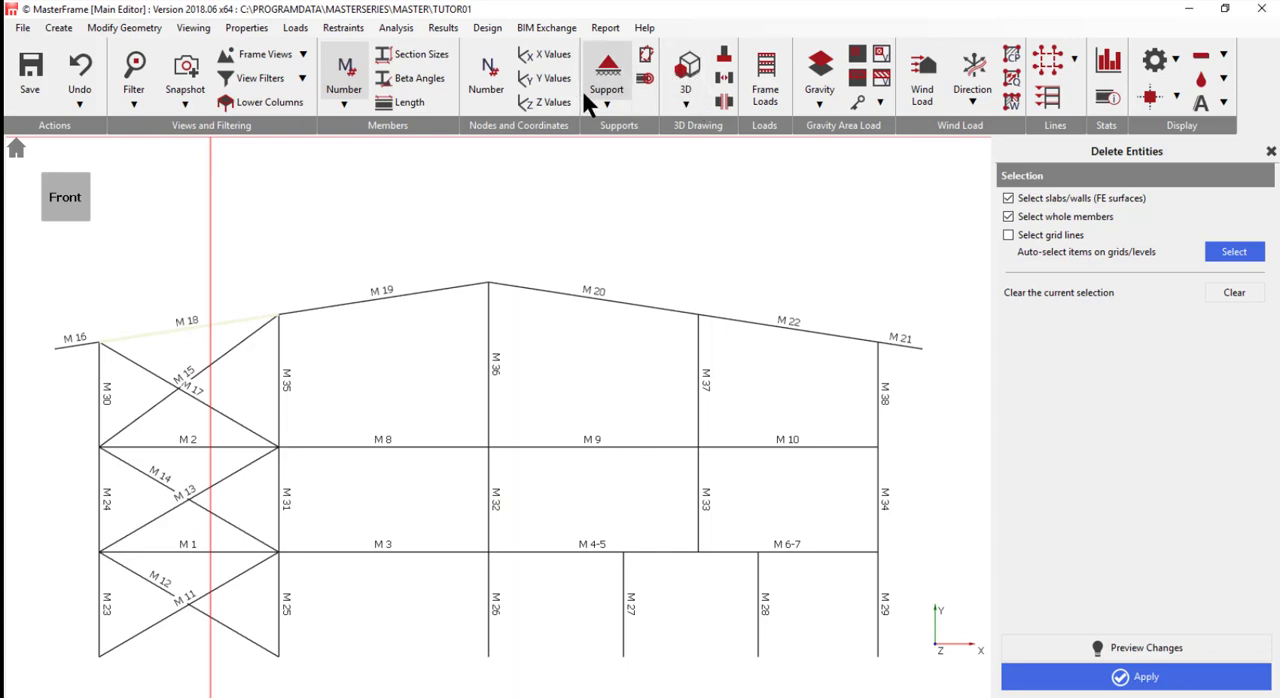
# - Display the members with gaps at their ends and explode beams M 4-5 and M 6-7 into separate members
pyautogui.click(726, 72)
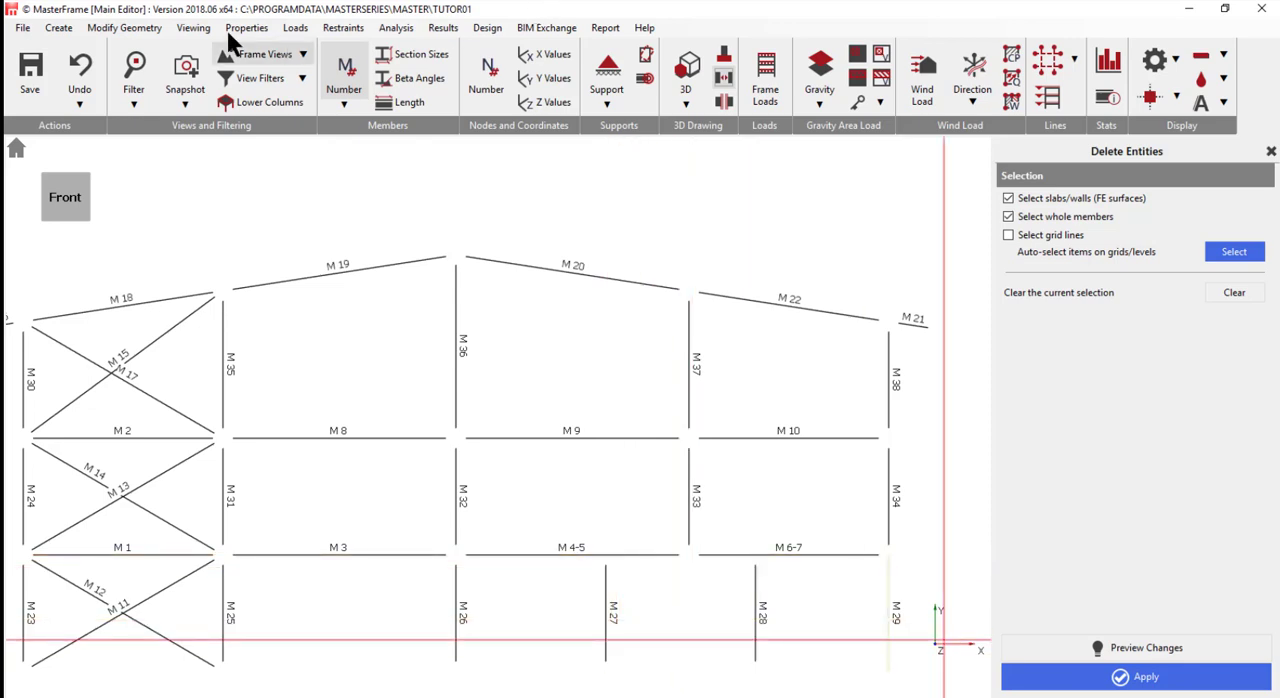
pyautogui.click(124, 28)
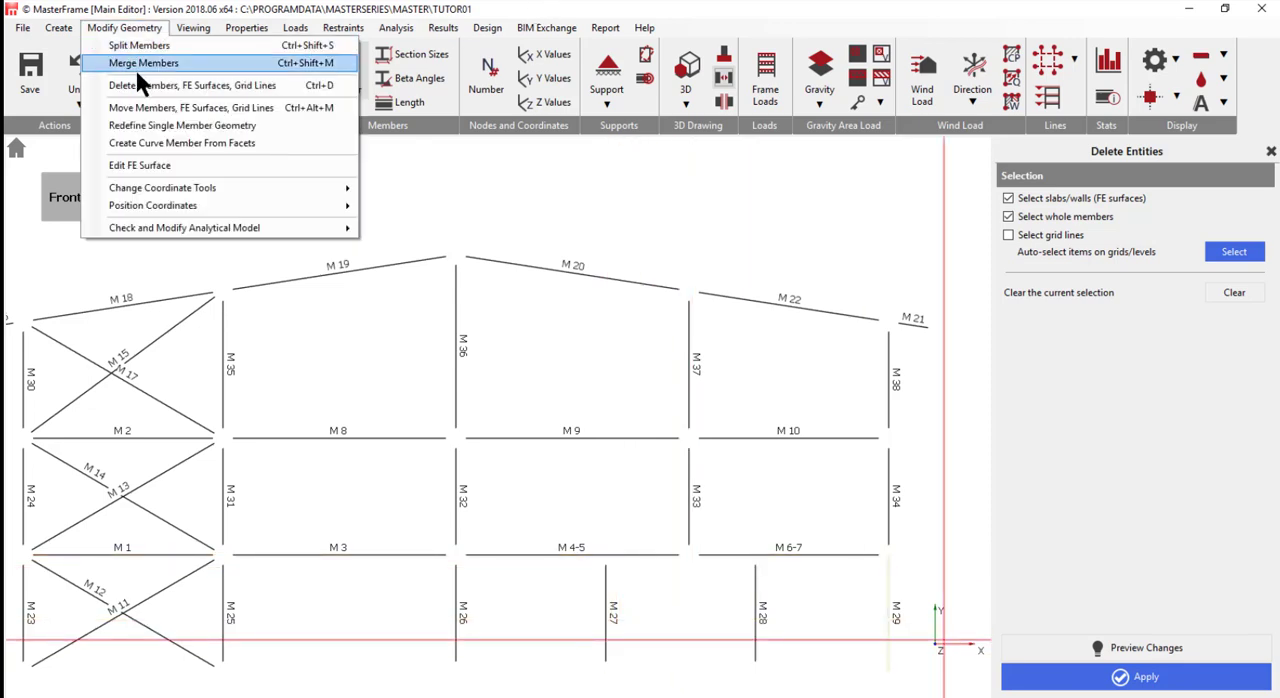
pyautogui.click(135, 29)
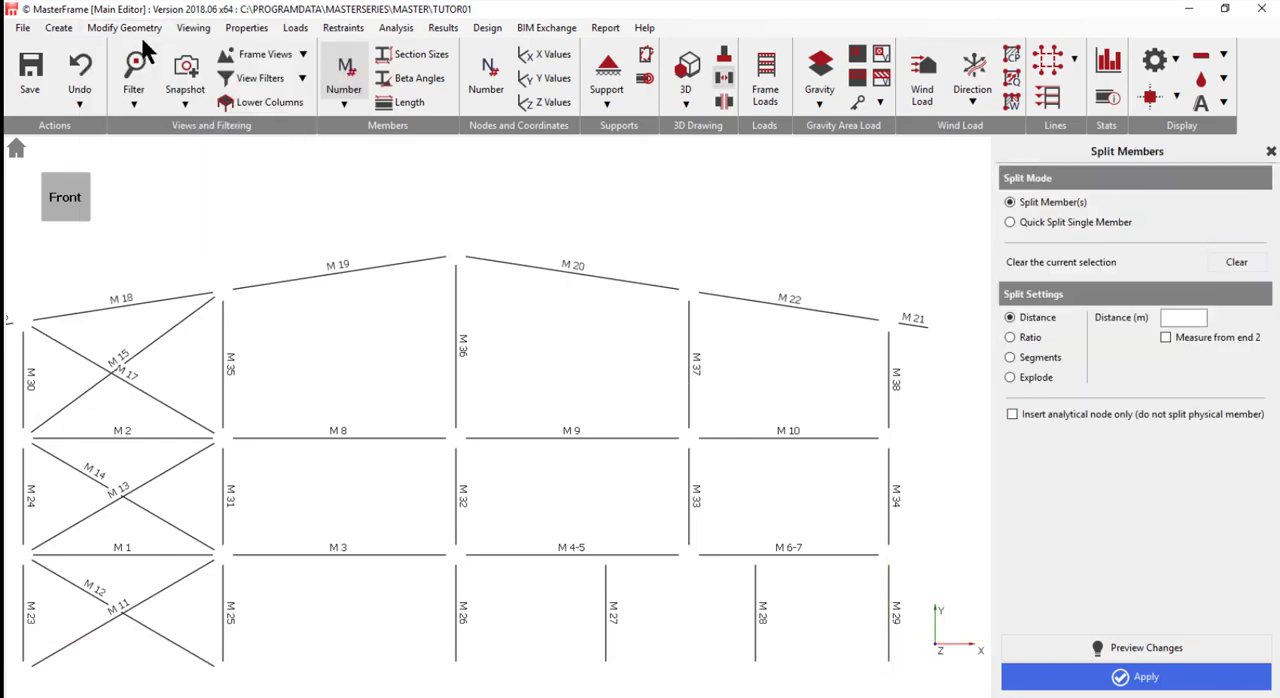
pyautogui.click(535, 549)
pyautogui.click(757, 554)
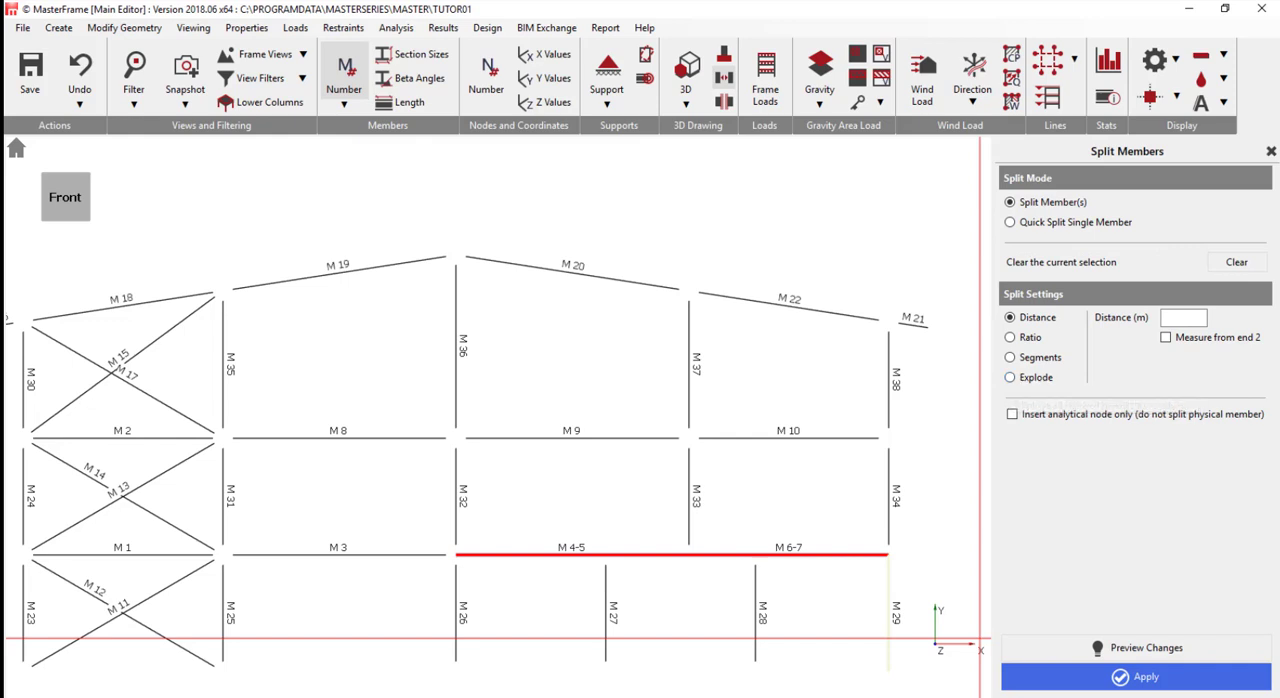
pyautogui.click(1023, 381)
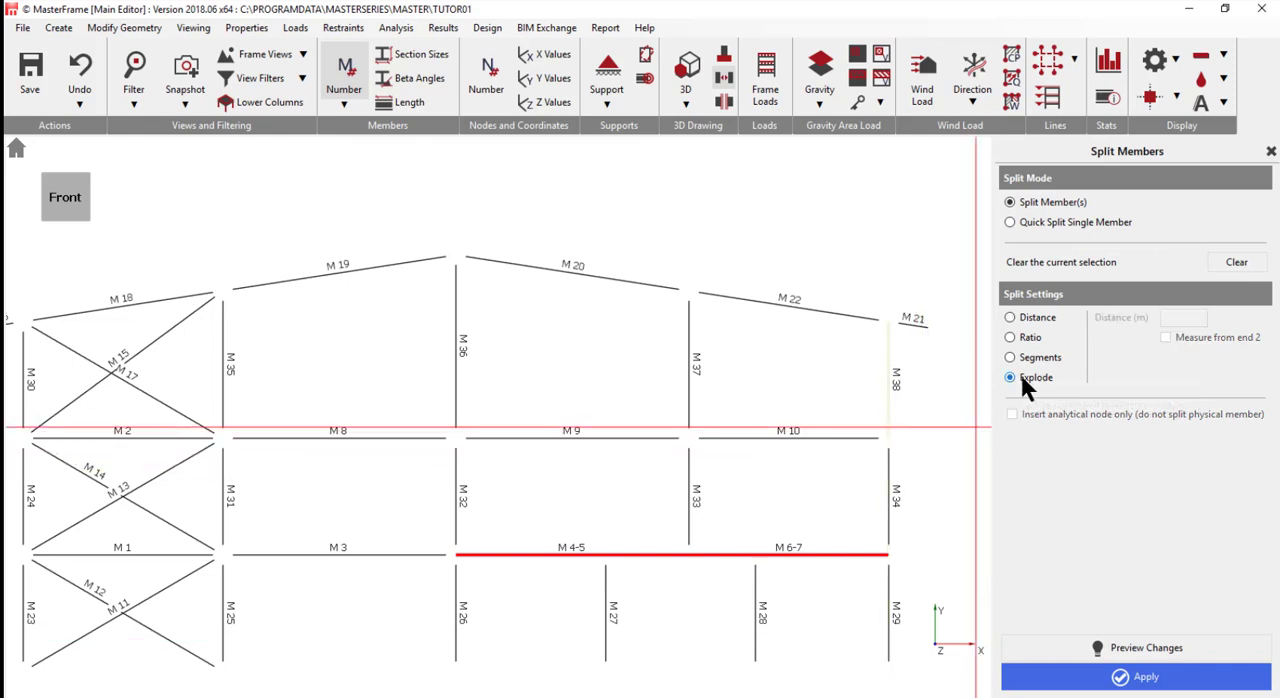
pyautogui.click(1099, 679)
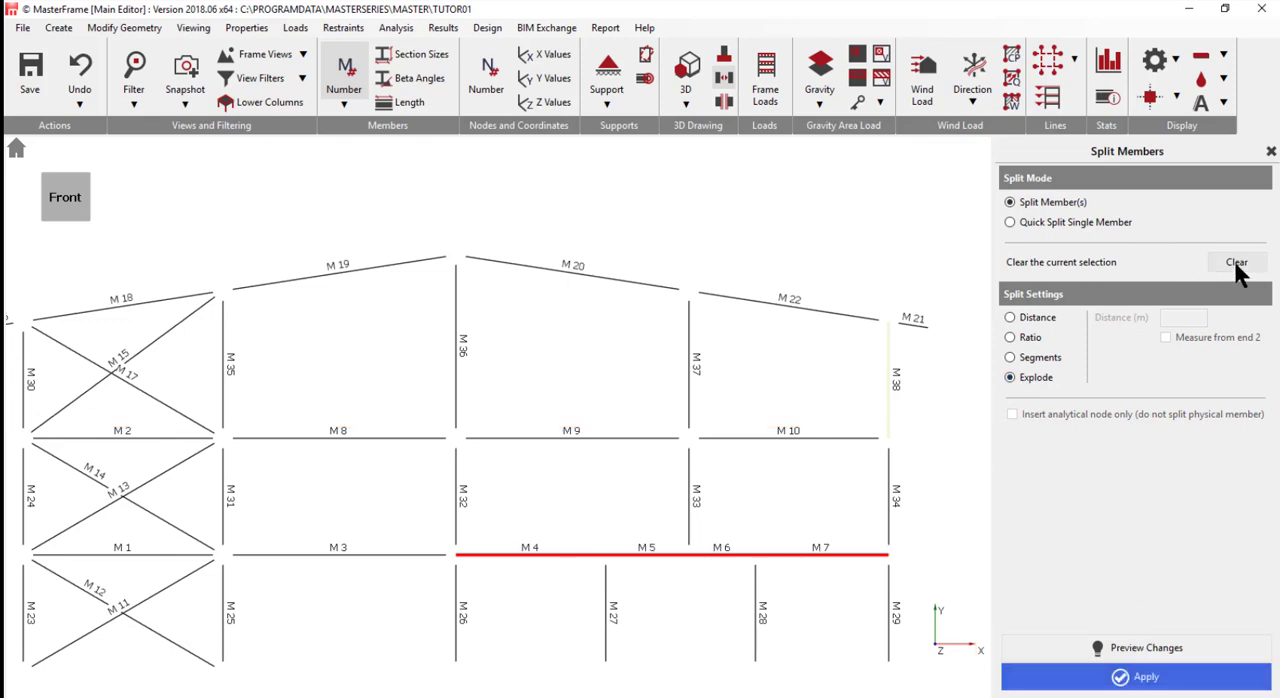
pyautogui.click(1236, 265)
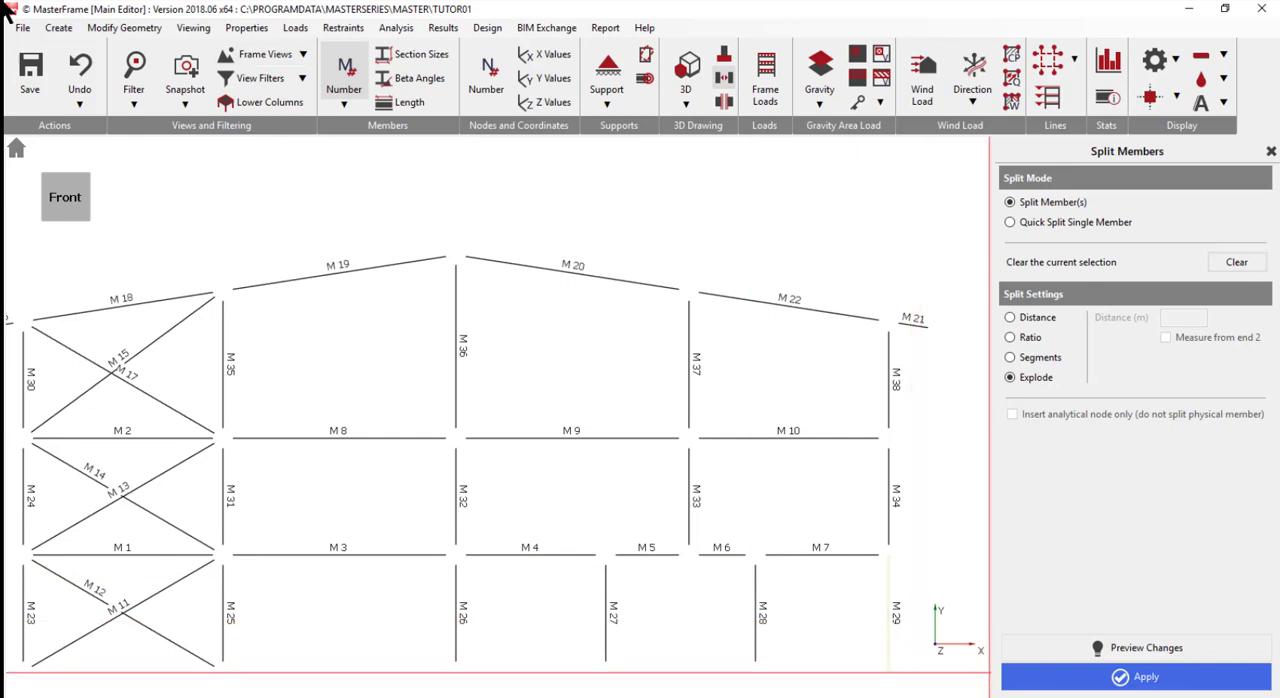
# - Merge beams M 5 and M 6 into a single member spanning between columns M 27 and M 28
pyautogui.click(131, 29)
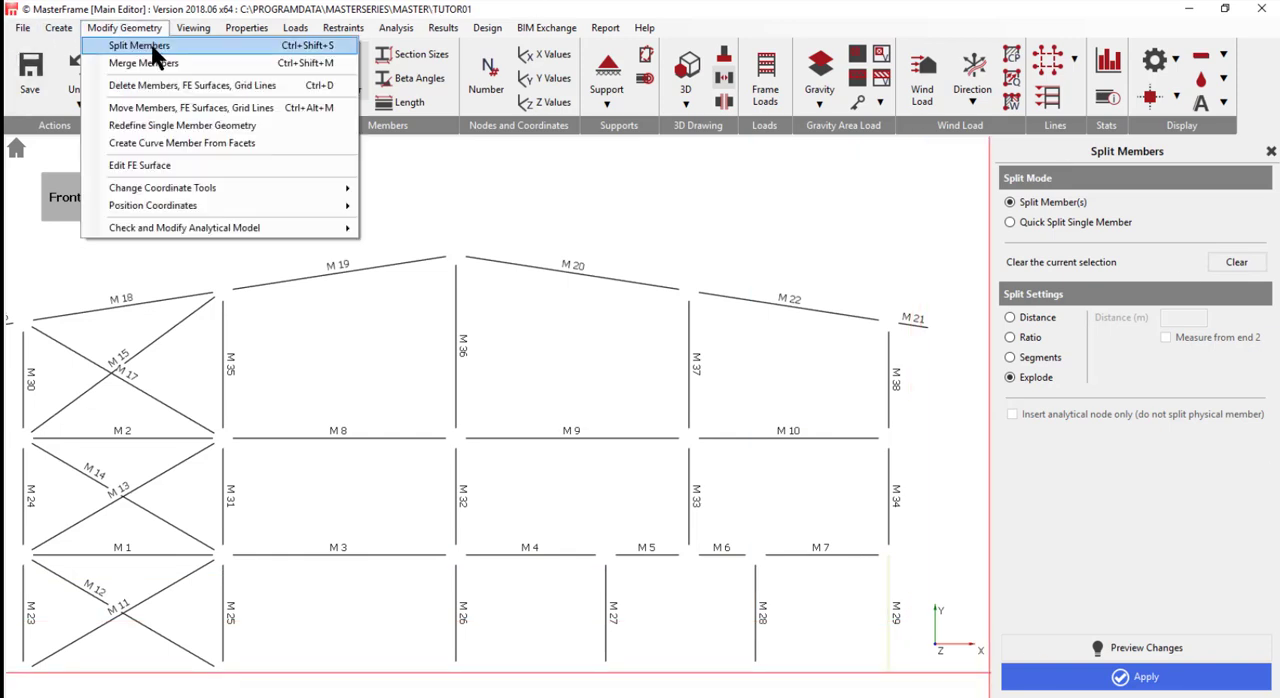
pyautogui.click(152, 46)
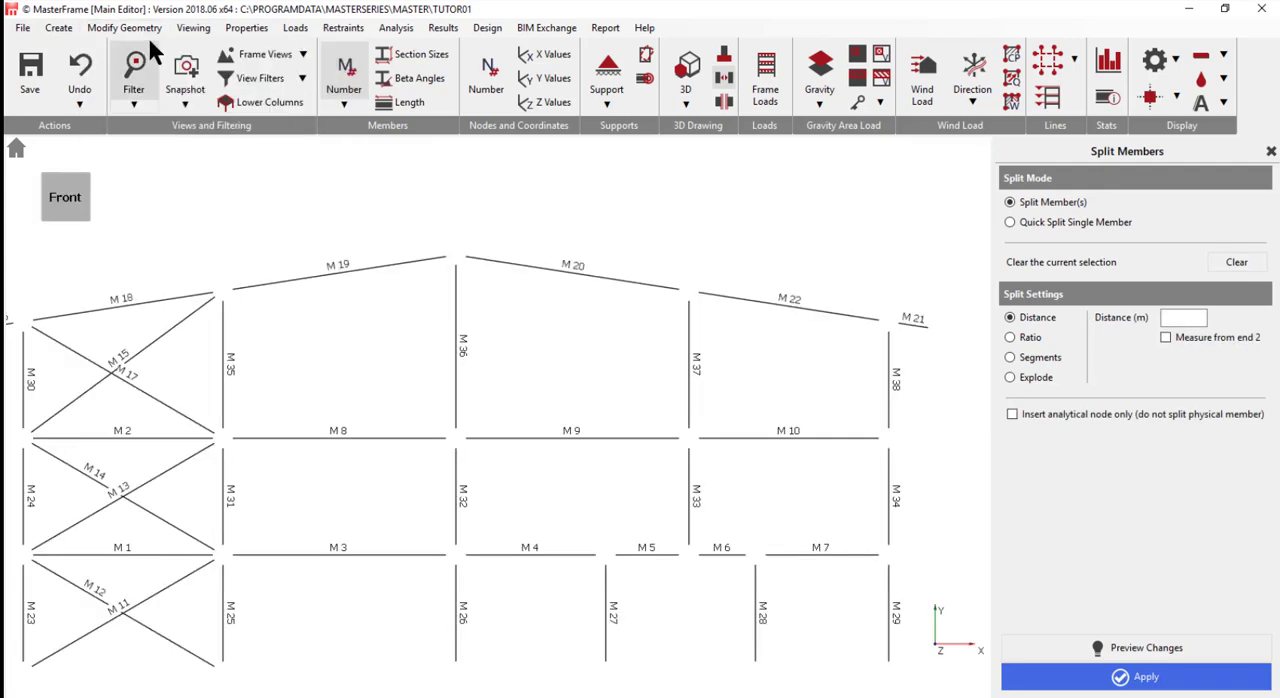
pyautogui.click(131, 27)
pyautogui.click(157, 63)
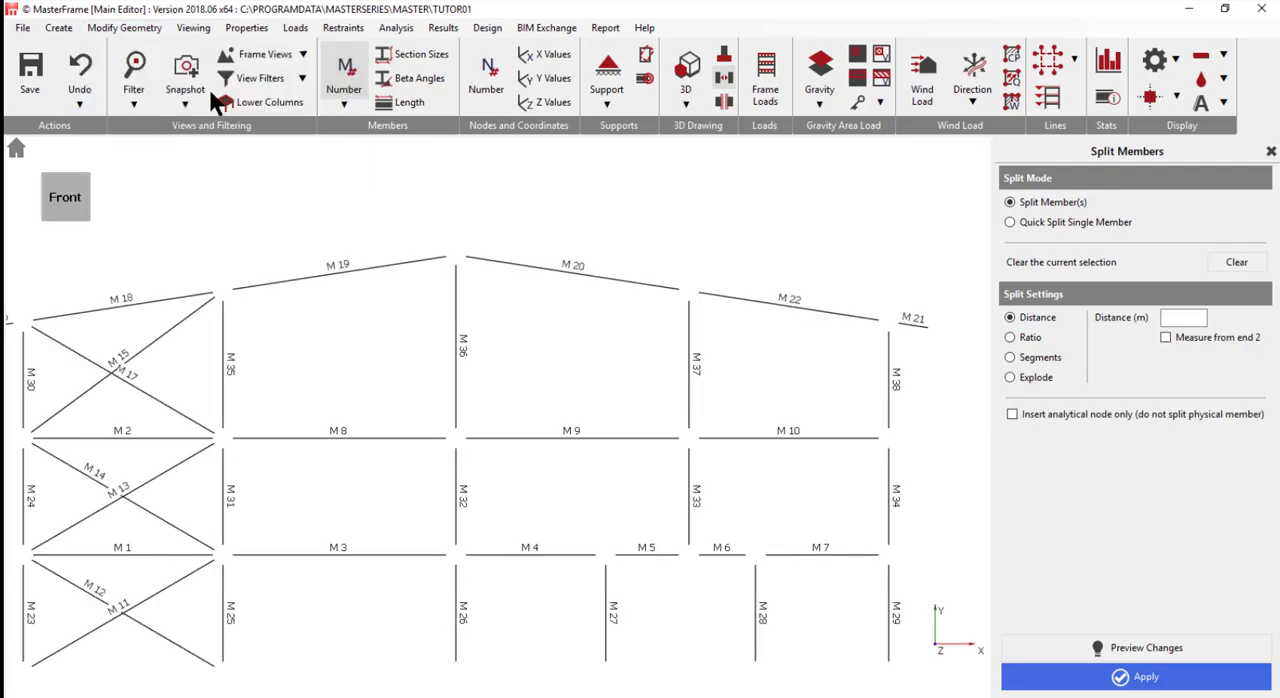
pyautogui.click(644, 555)
pyautogui.click(722, 555)
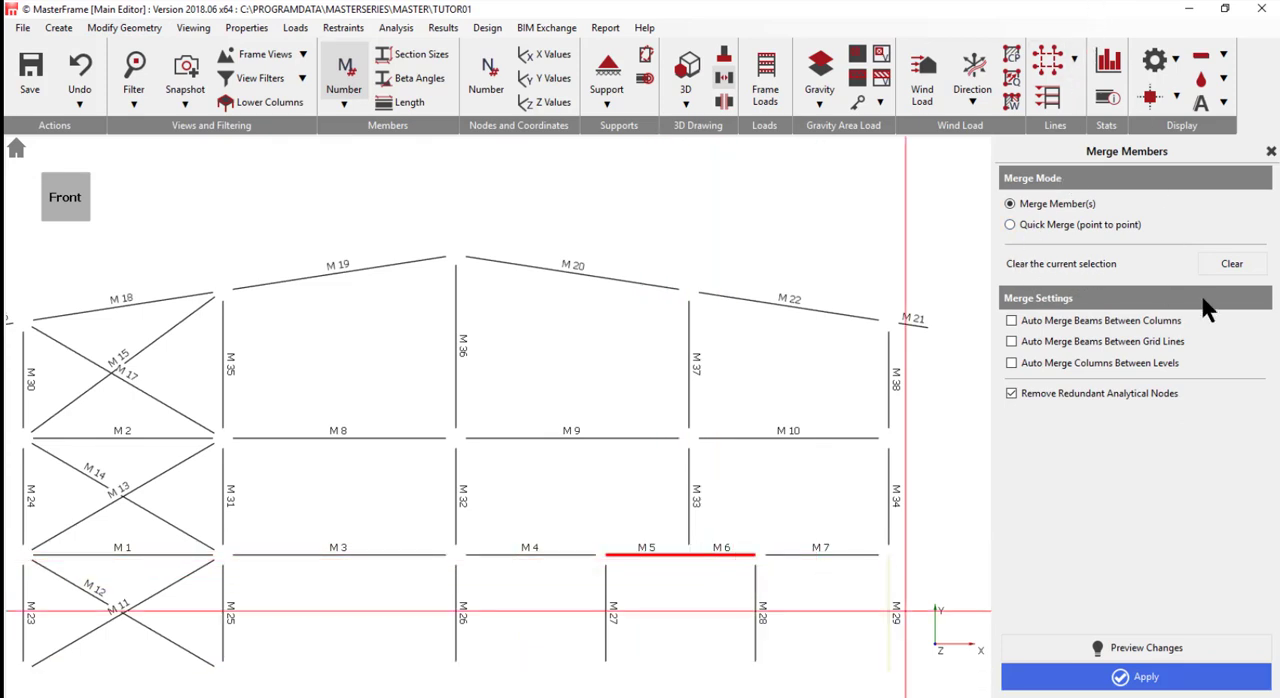
pyautogui.click(1113, 680)
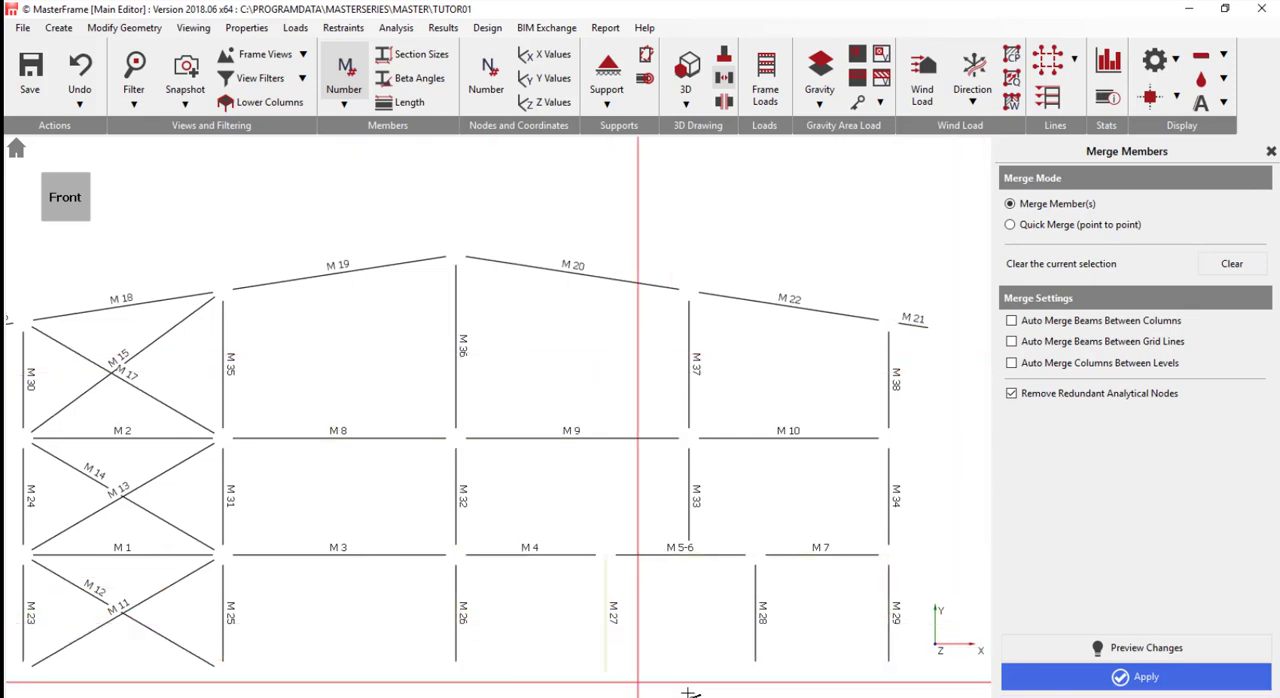
# - Hide the member numbers and display the supports at the column bases
pyautogui.click(342, 76)
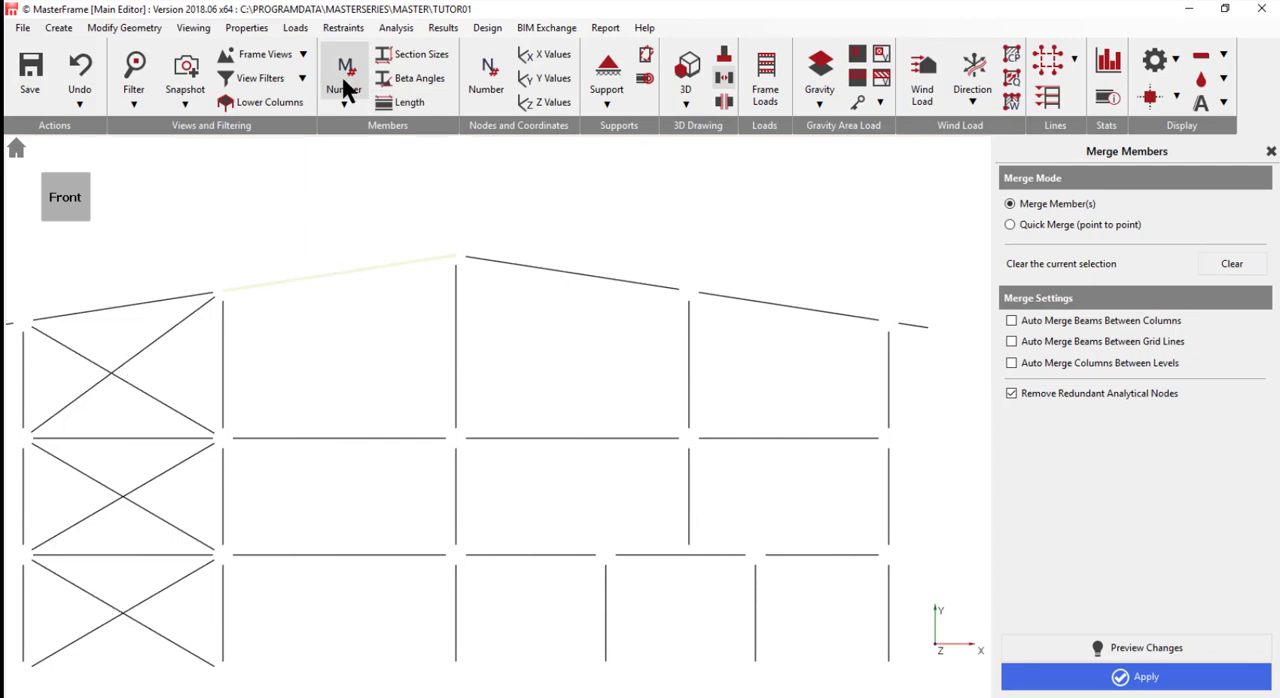
pyautogui.click(608, 75)
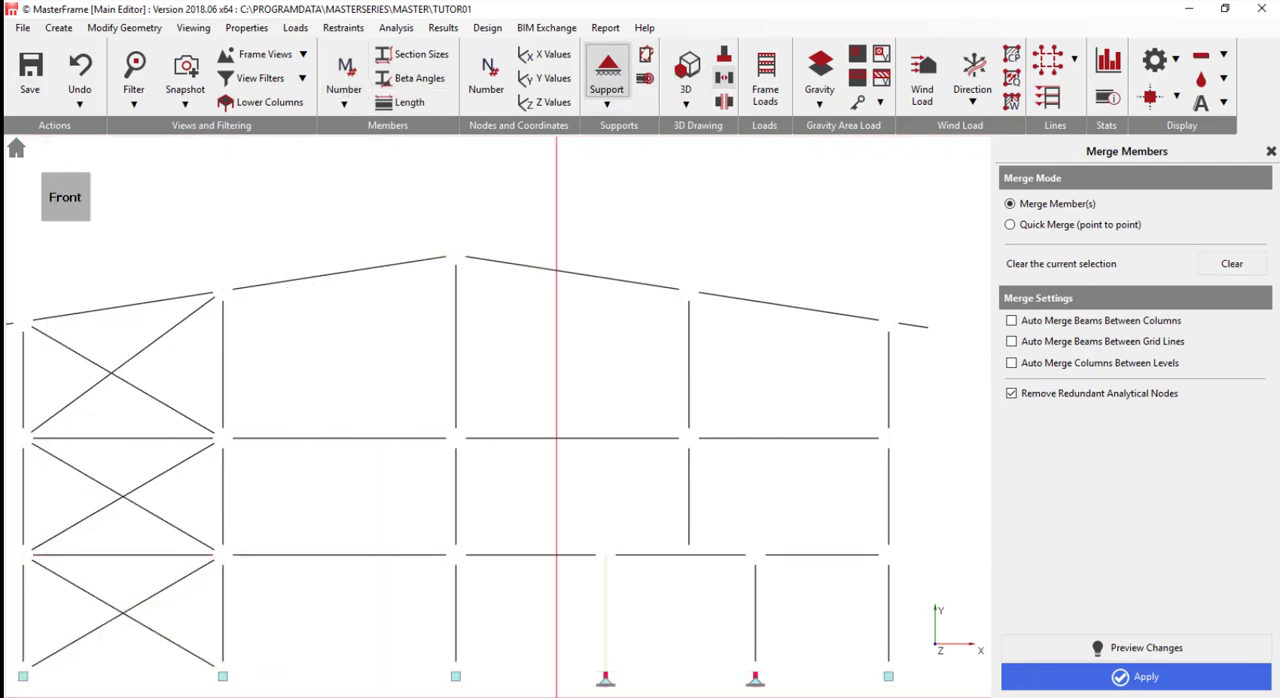
pyautogui.click(762, 675)
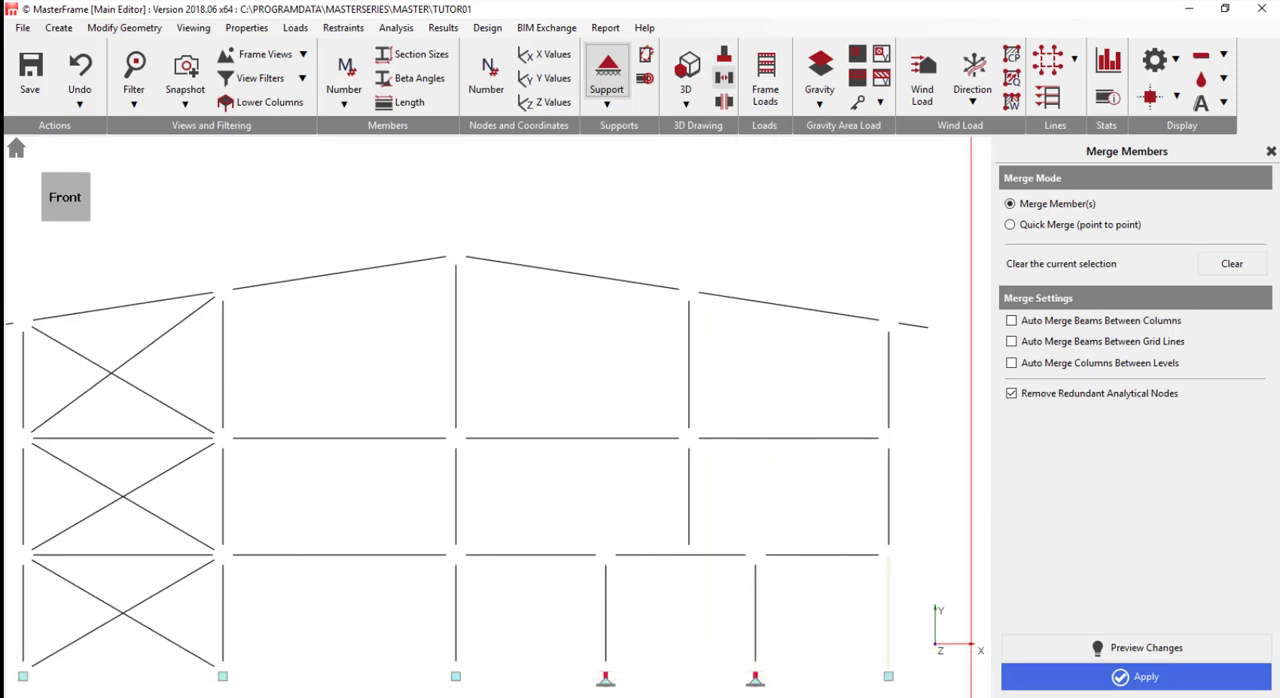
# - Delete the 1 1 1 0 1 0 nodal support group and assign fixed supports to the bases of the two added columns
pyautogui.click(342, 32)
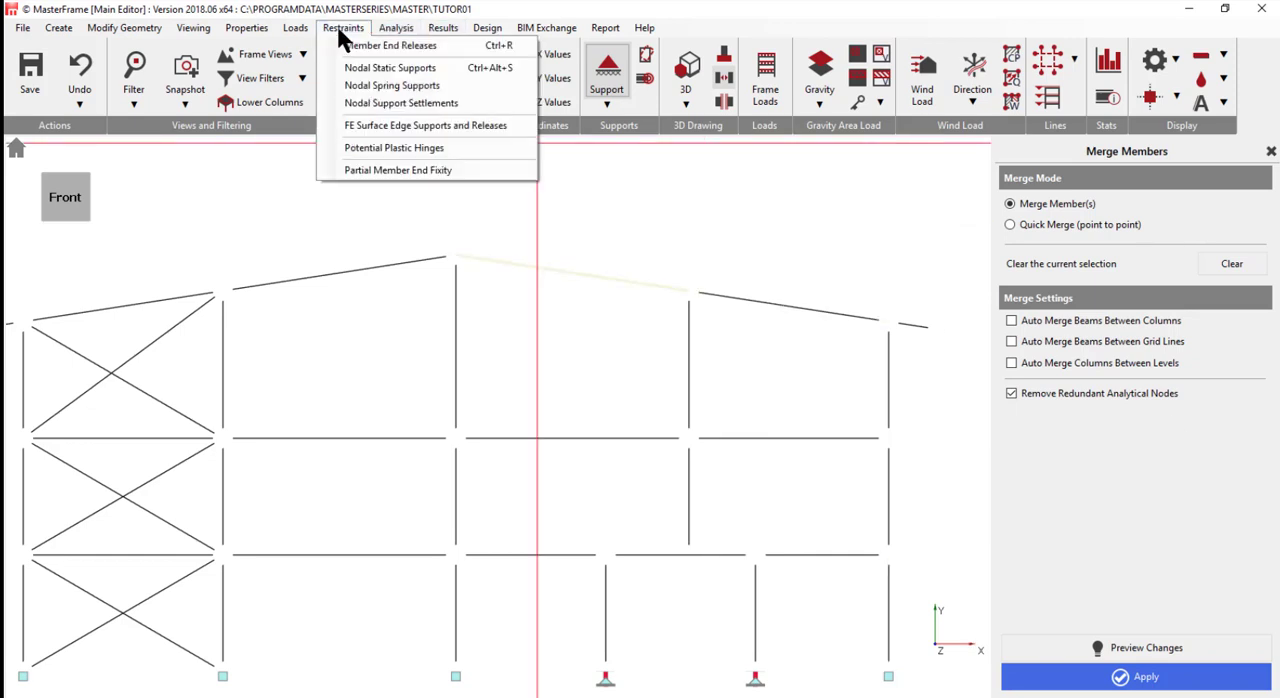
pyautogui.click(390, 71)
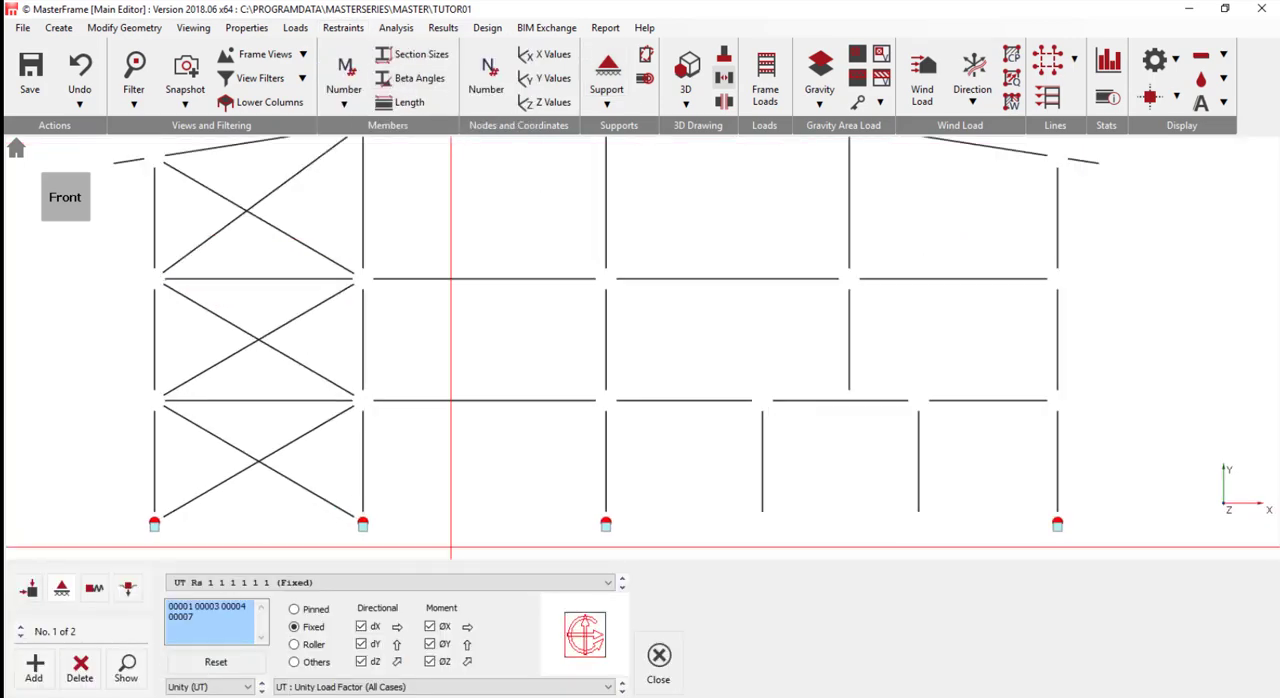
pyautogui.click(587, 581)
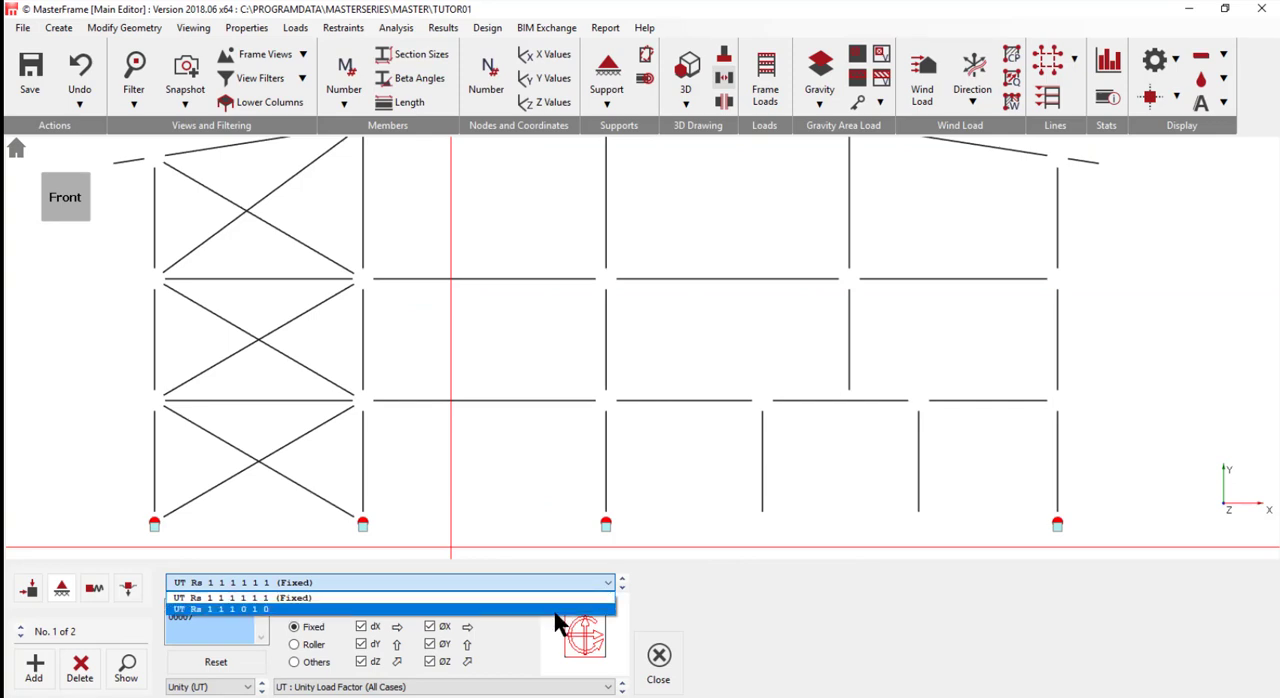
pyautogui.click(560, 609)
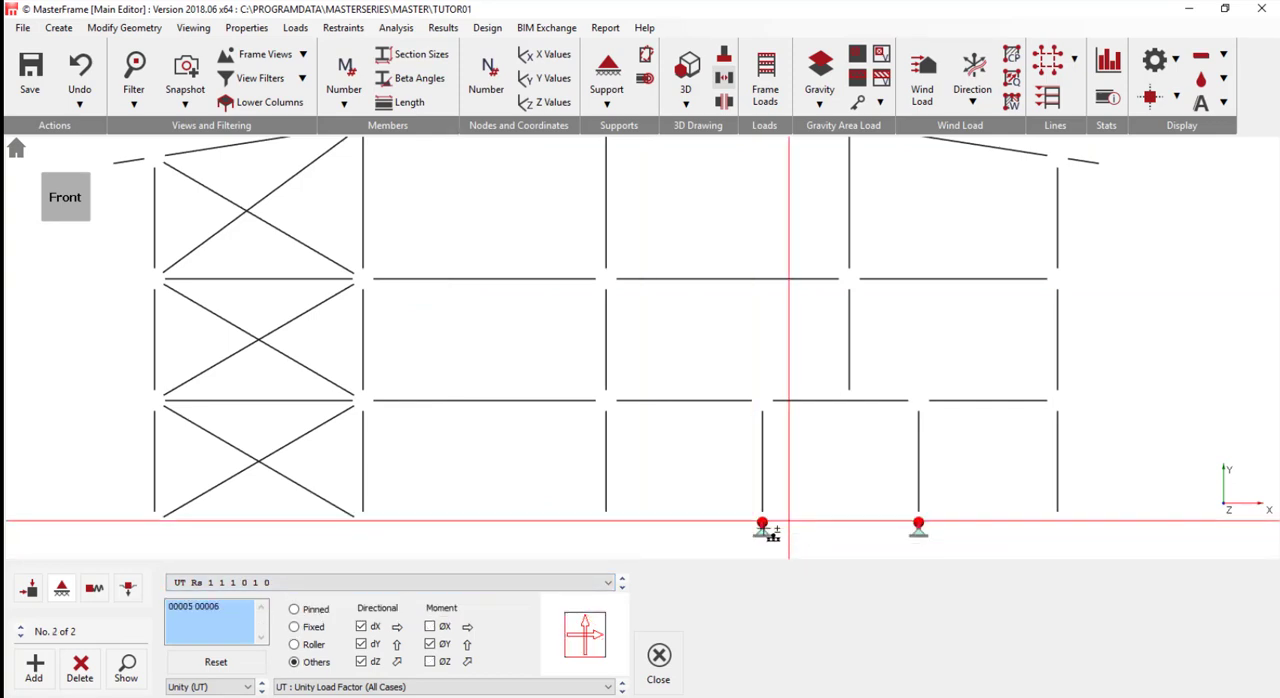
pyautogui.click(80, 666)
pyautogui.click(34, 664)
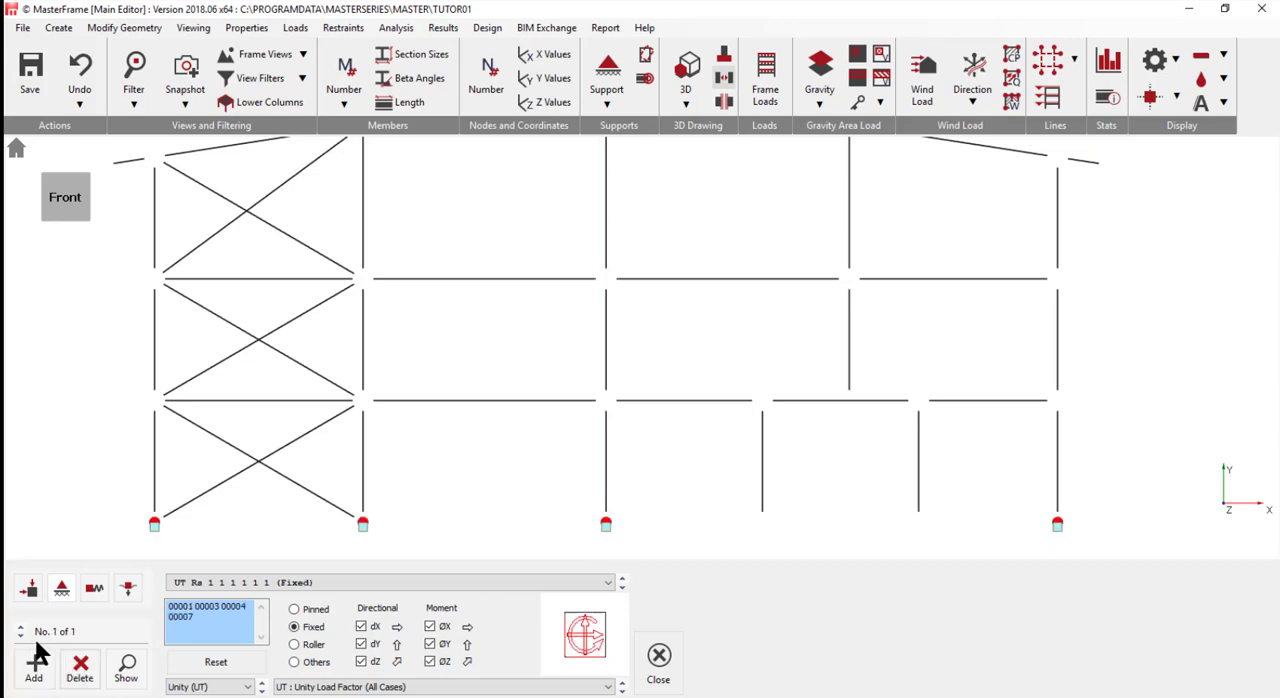
pyautogui.click(774, 518)
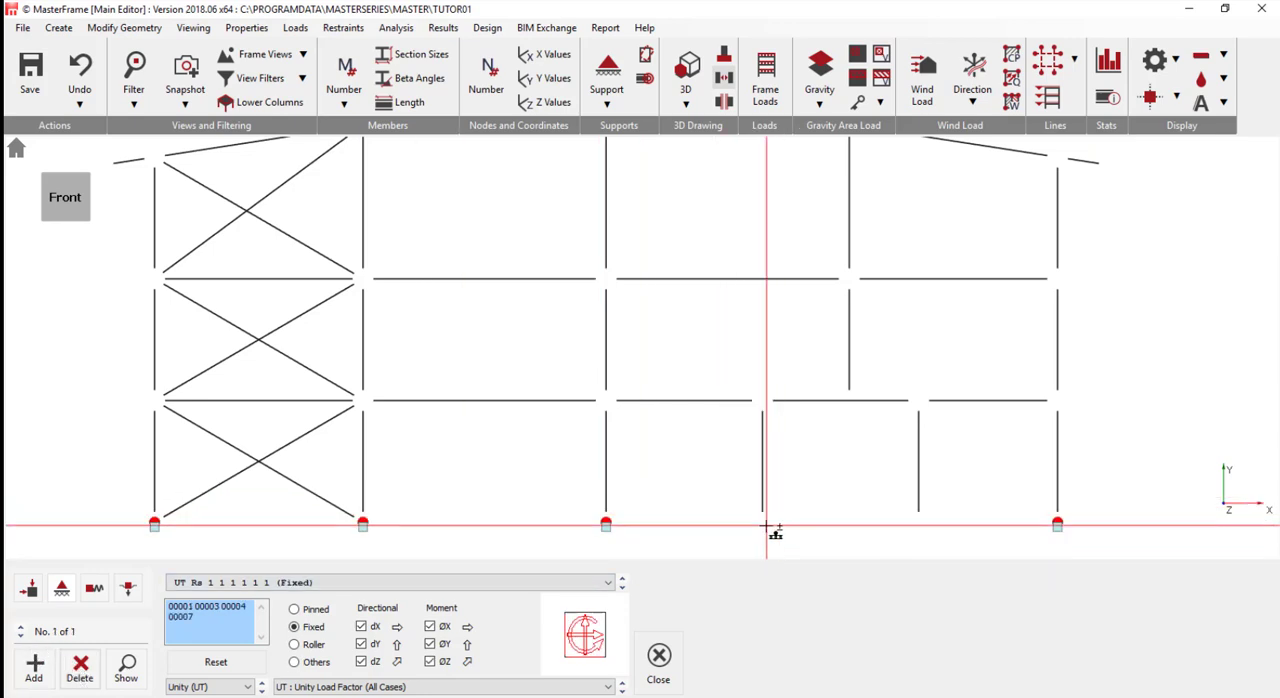
pyautogui.click(915, 520)
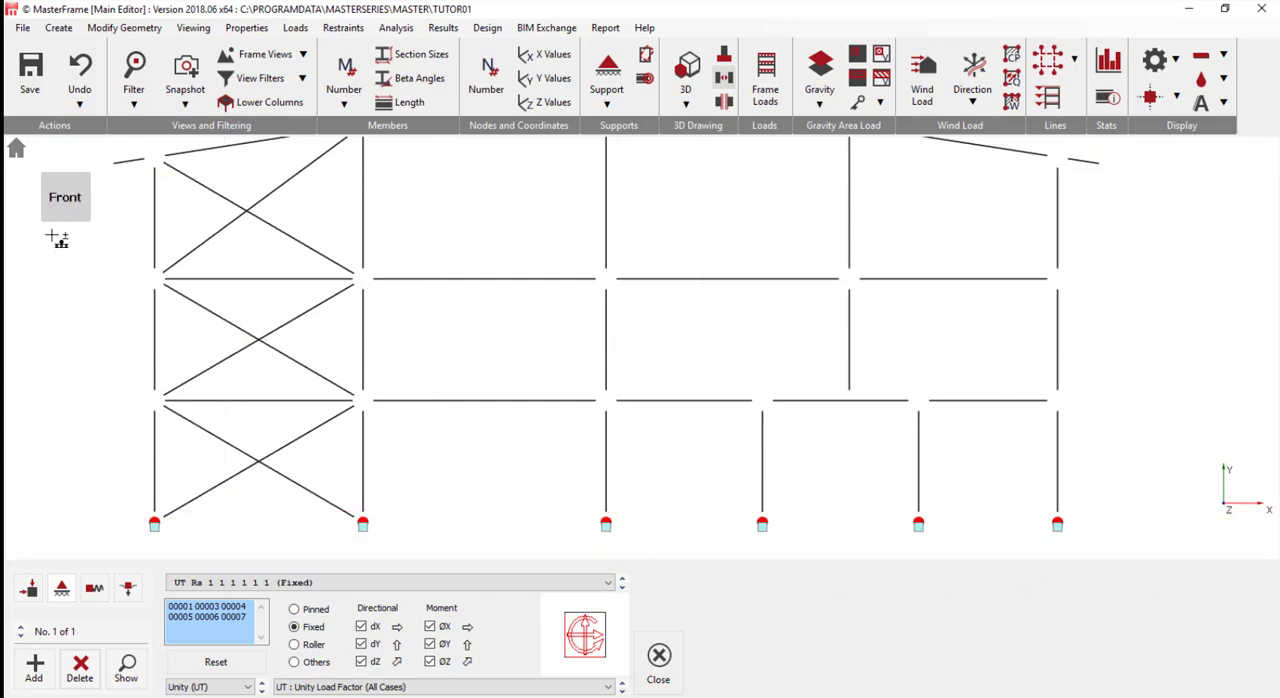
# - Save the modified frame and exit MasterFrame, ending the session
pyautogui.click(33, 70)
pyautogui.scroll(1, 277, 437)
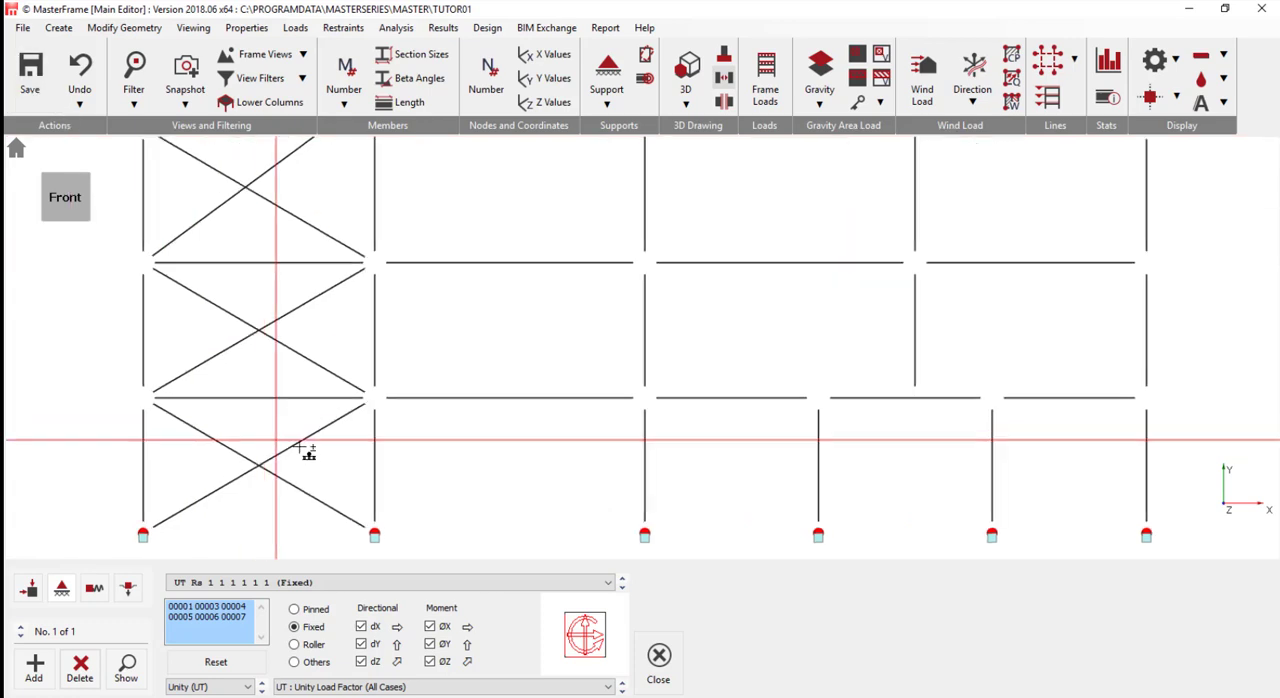
pyautogui.middleClick(303, 446)
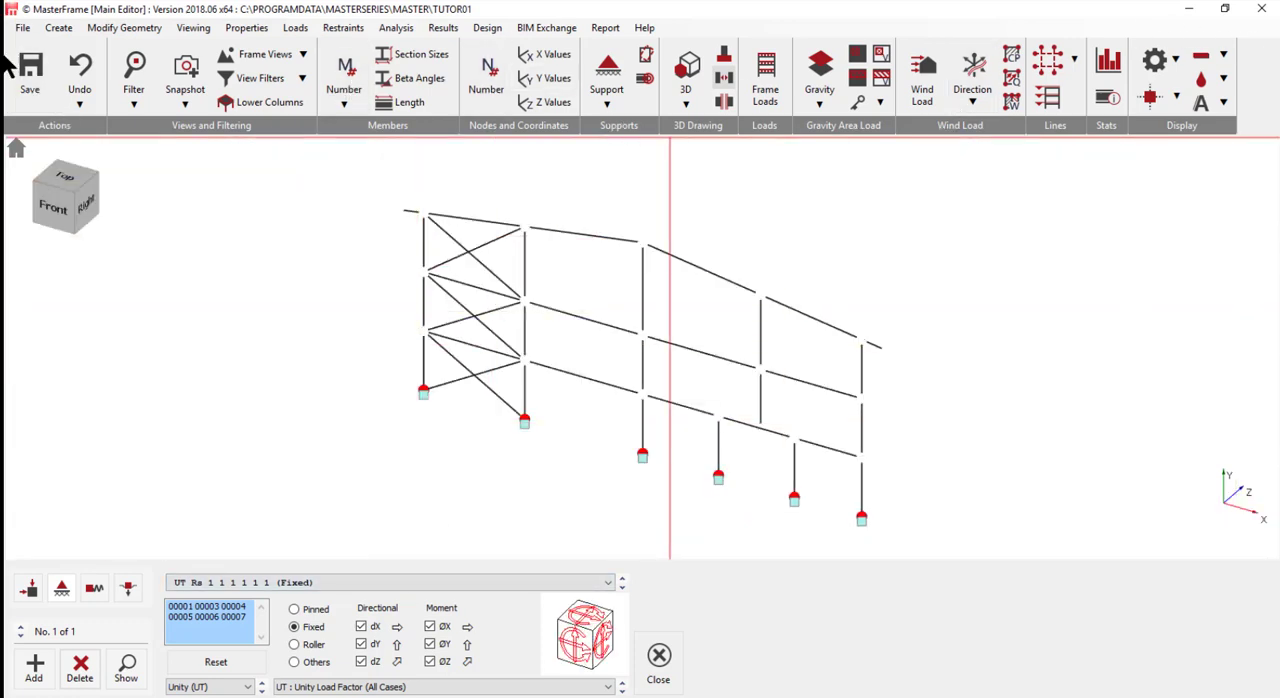
pyautogui.click(22, 30)
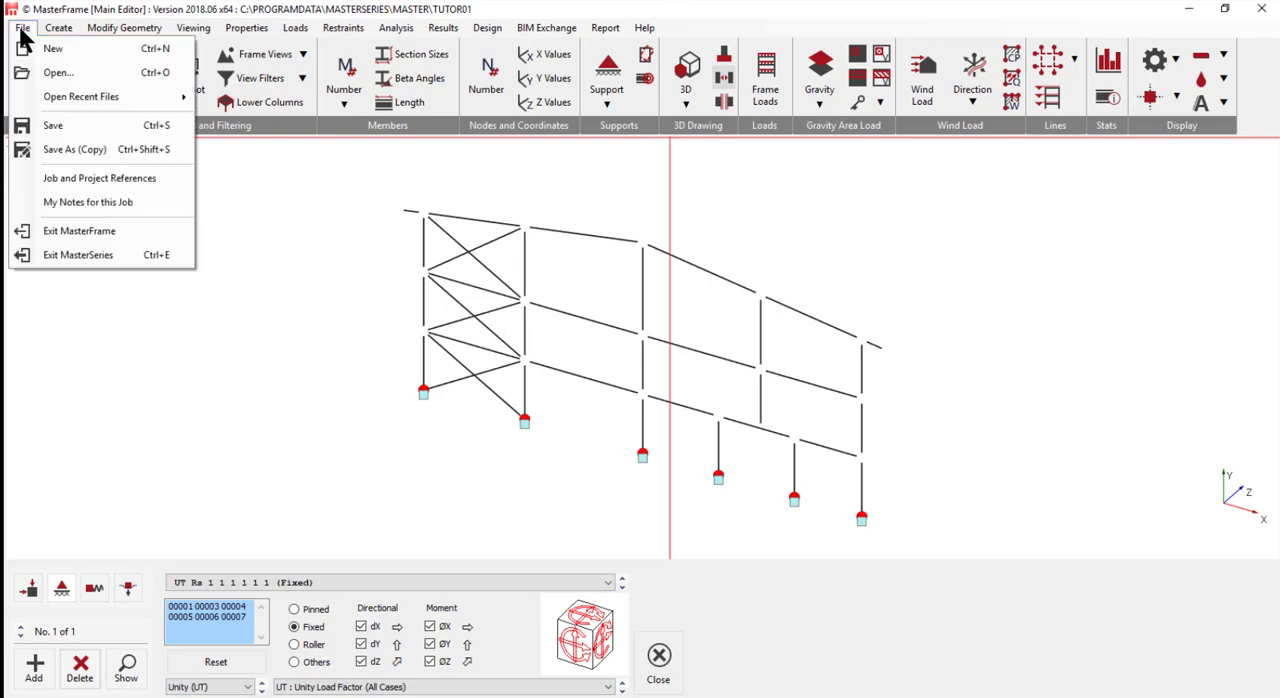
pyautogui.click(86, 230)
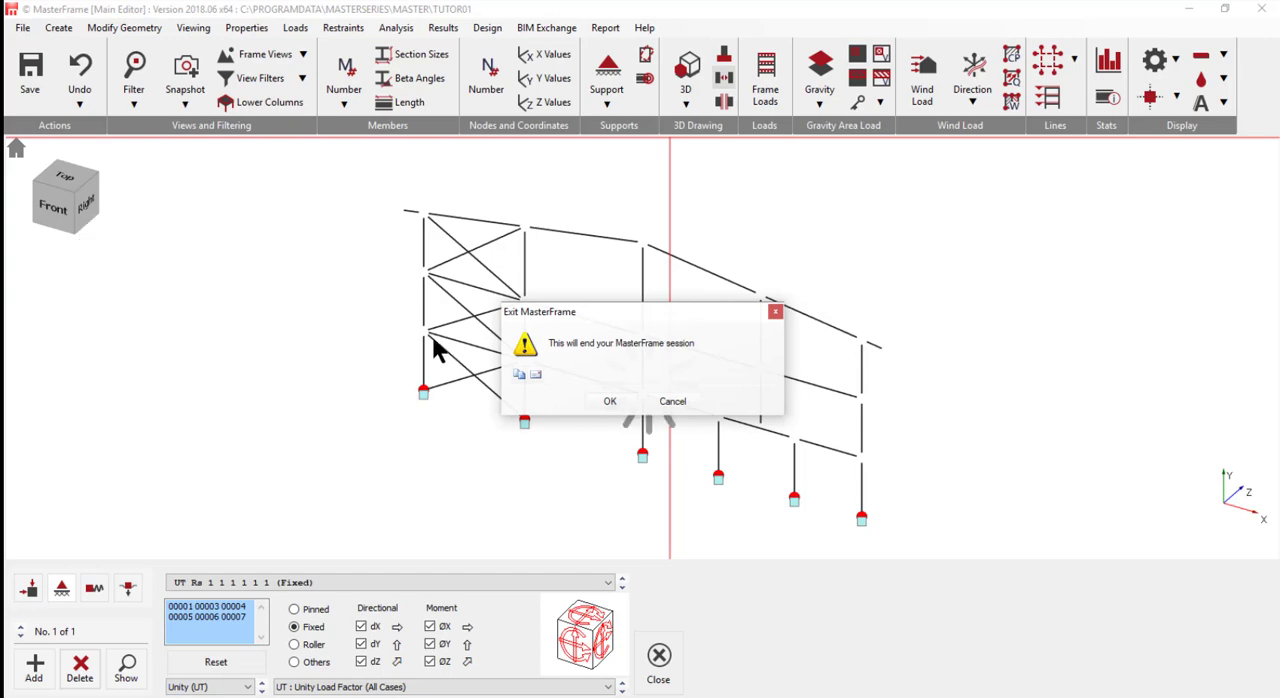
pyautogui.click(608, 403)
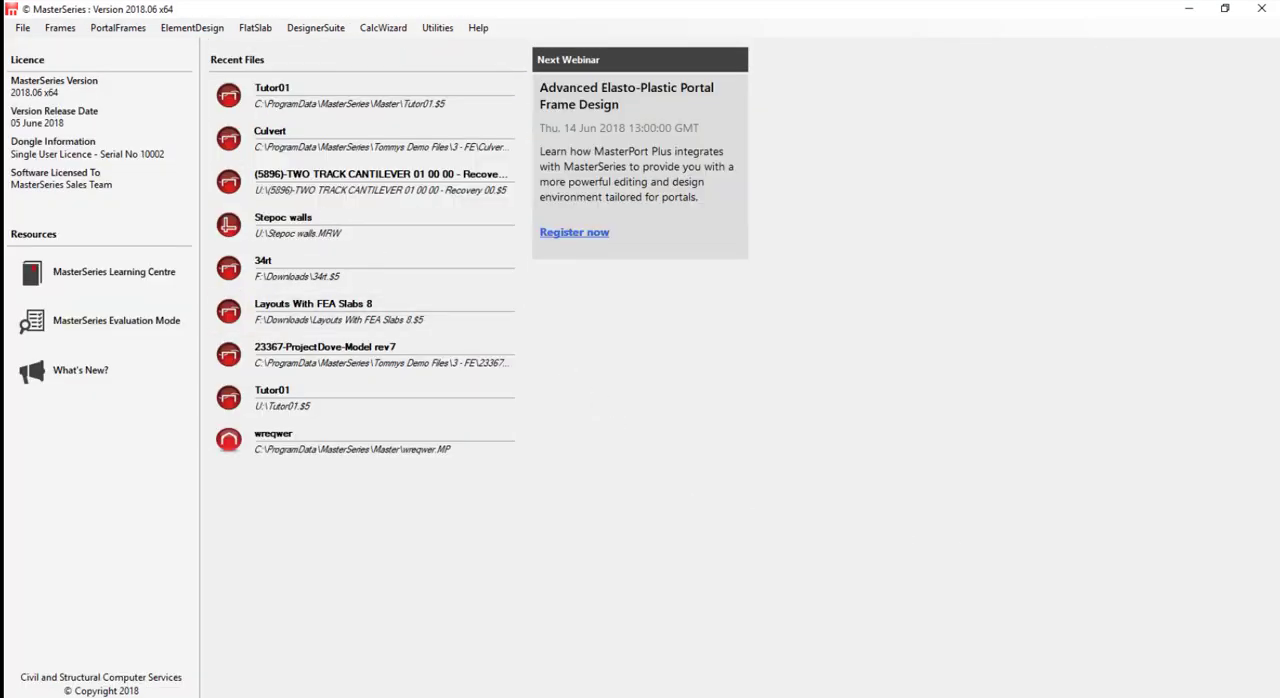
# - Start MasterFrame, reopen the Tutor01 file and set the model to the Front view
pyautogui.click(60, 30)
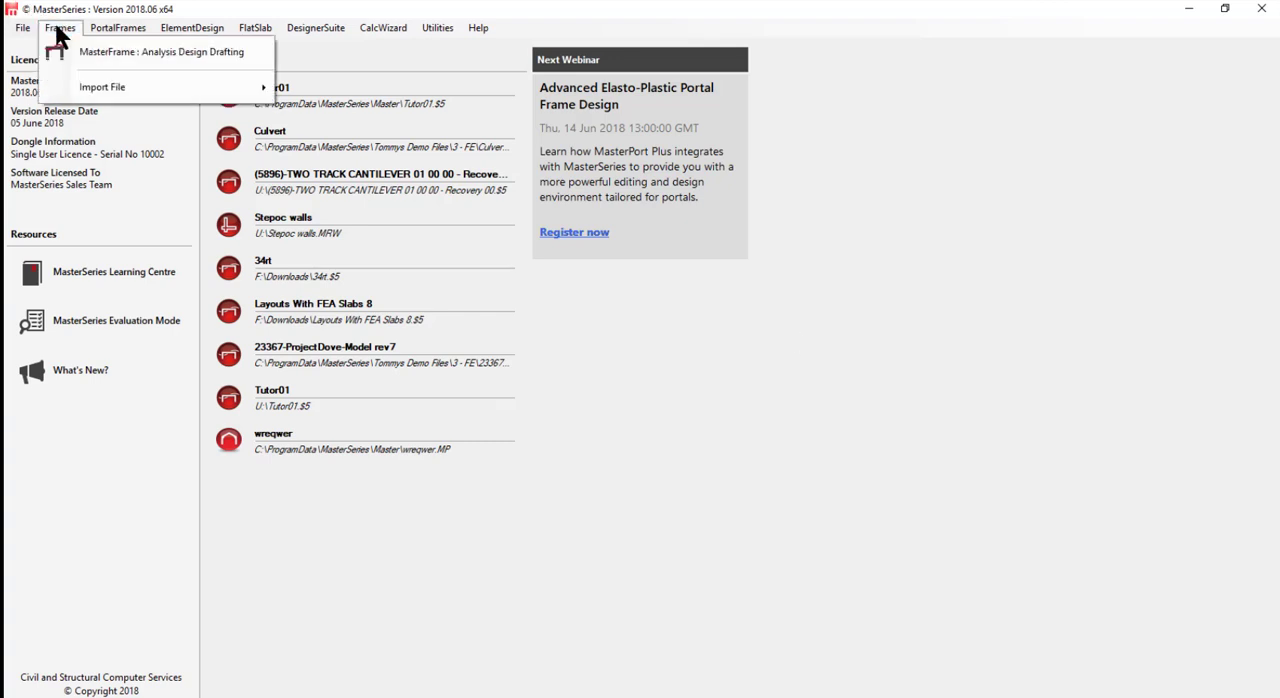
pyautogui.click(113, 54)
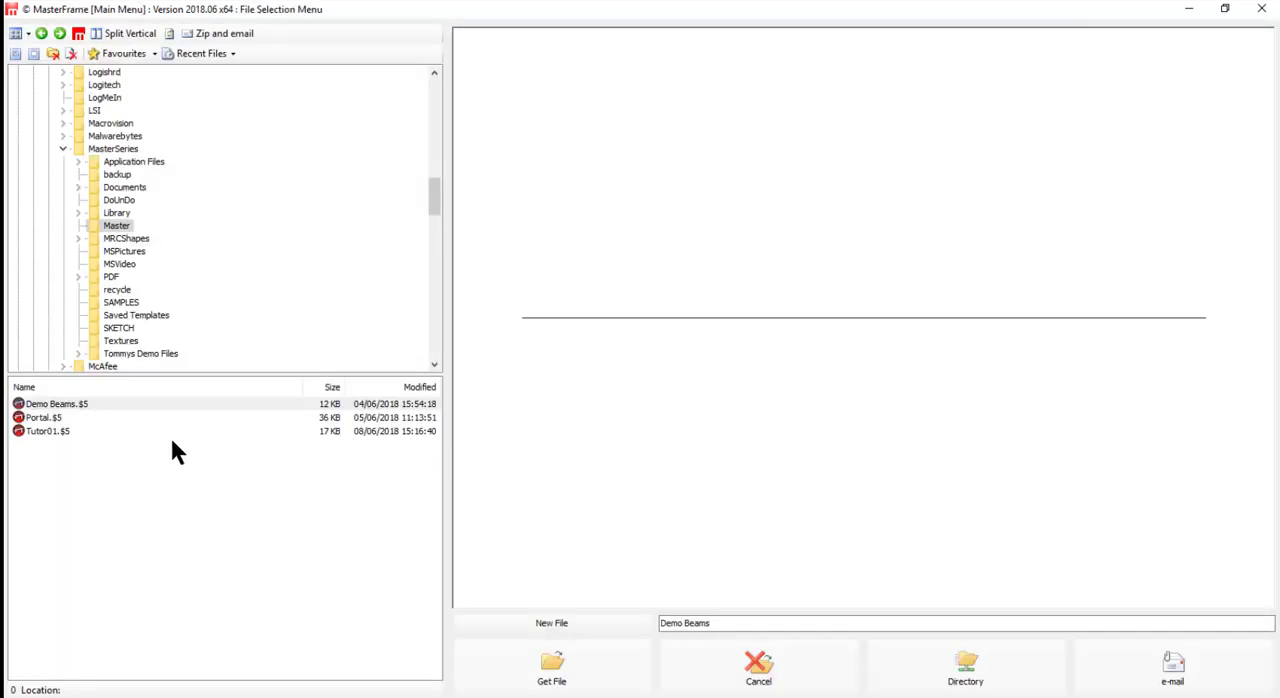
pyautogui.click(48, 431)
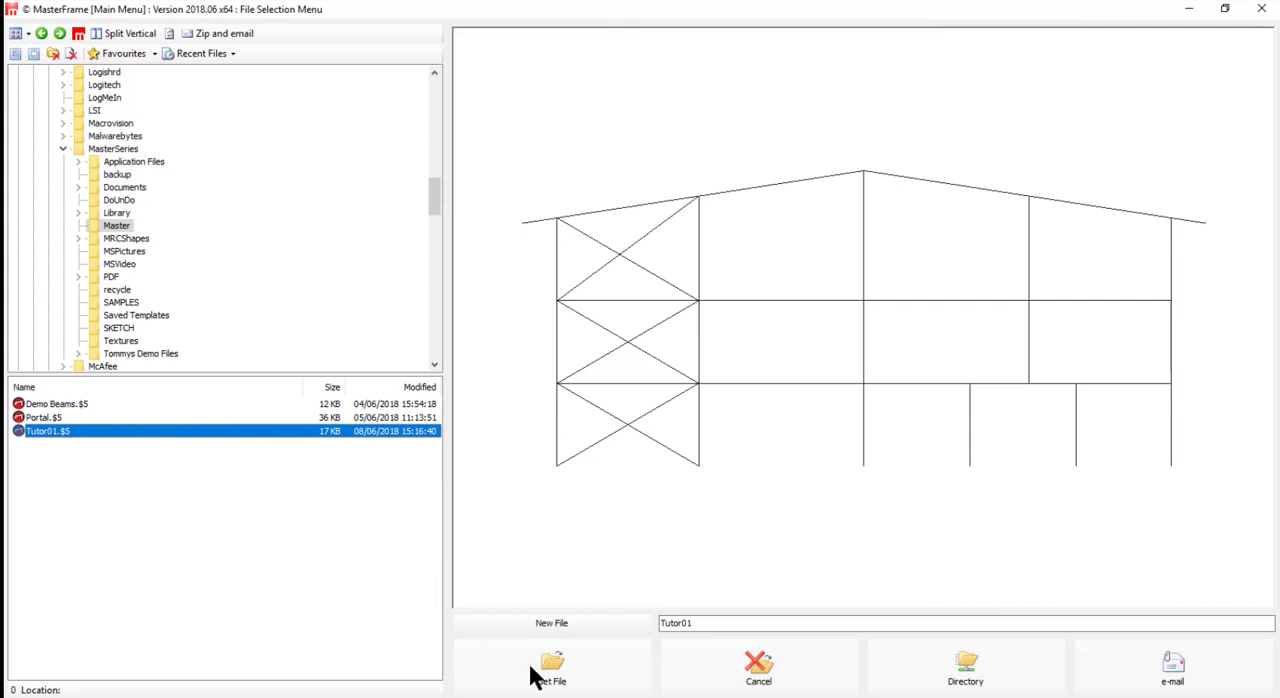
pyautogui.click(583, 683)
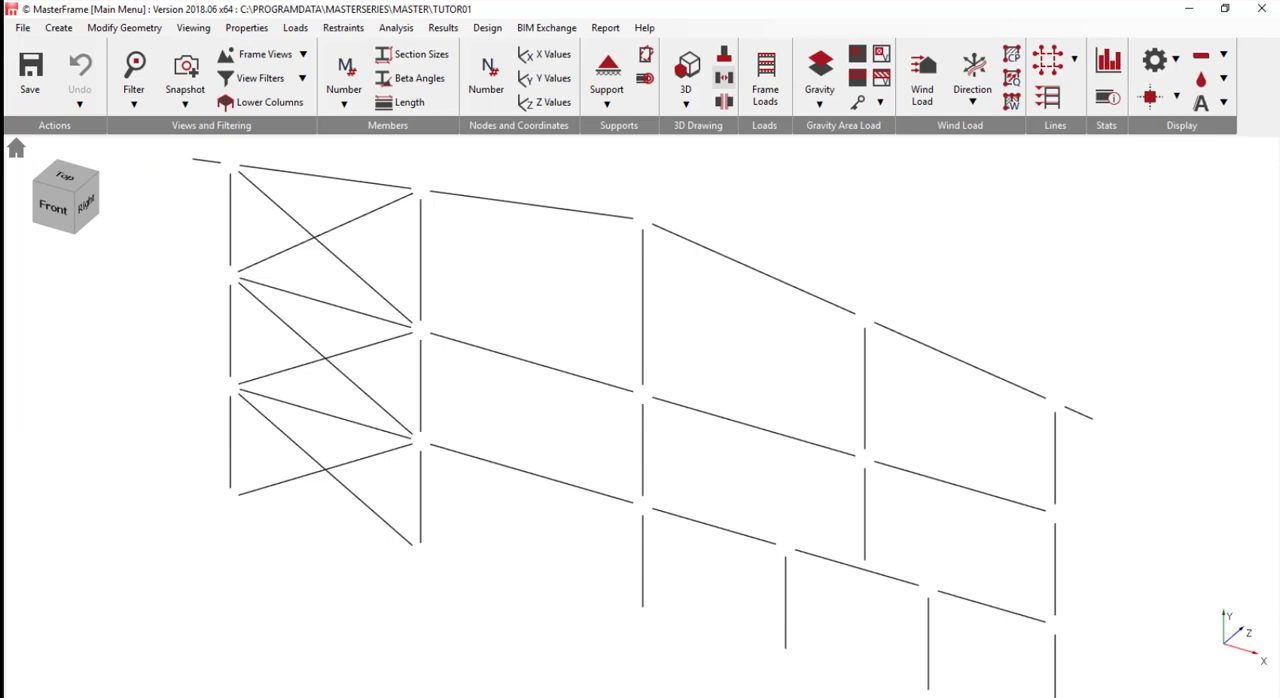
pyautogui.click(48, 204)
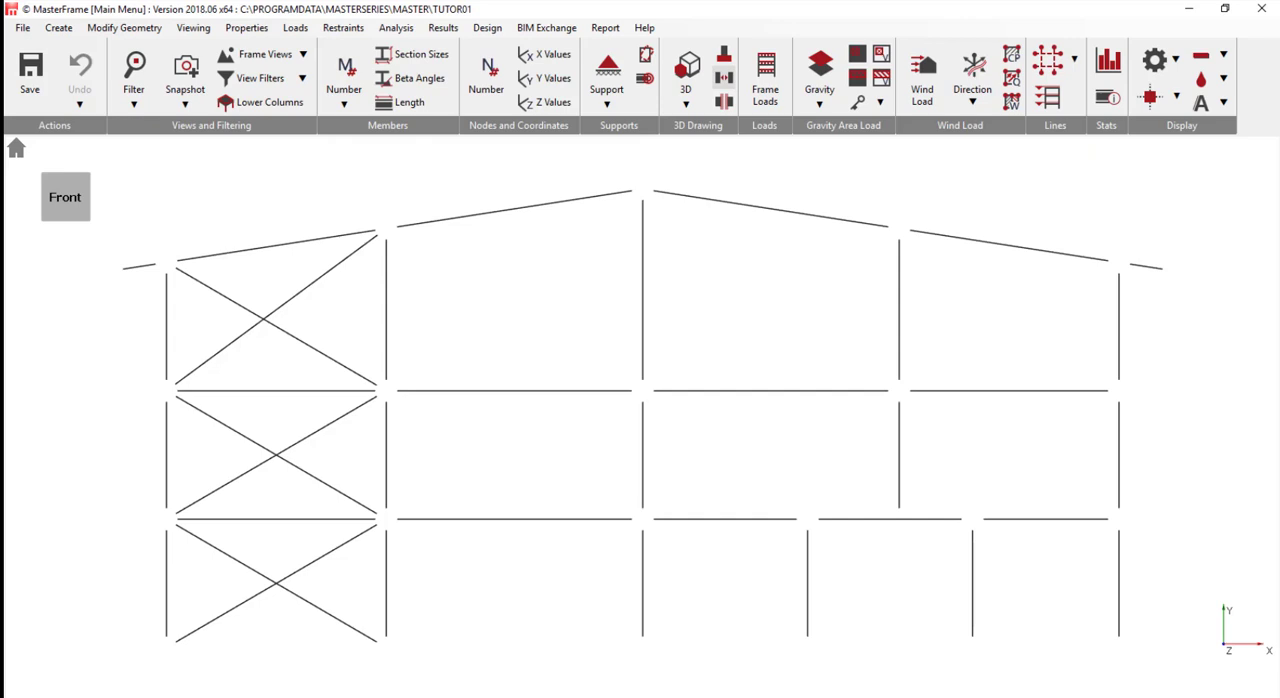
# - Generate horizontal notional loads for plan directions 0, 180 from X and check the resulting load case list
pyautogui.click(301, 30)
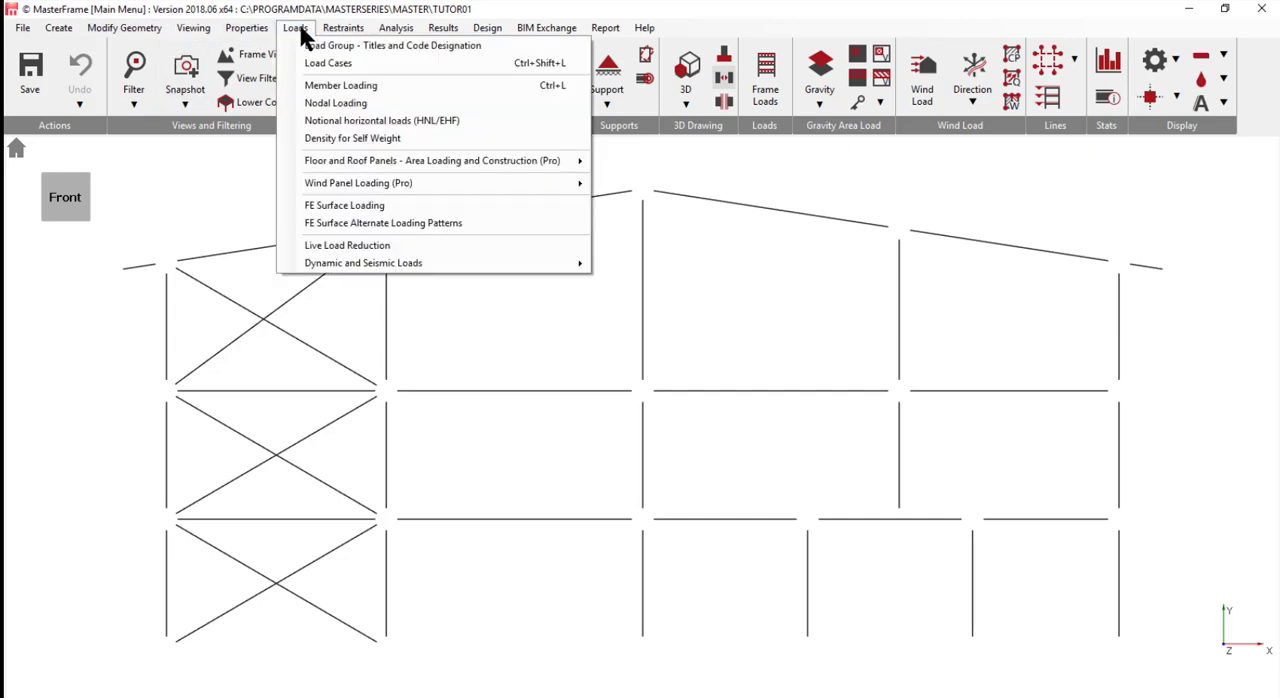
pyautogui.click(340, 121)
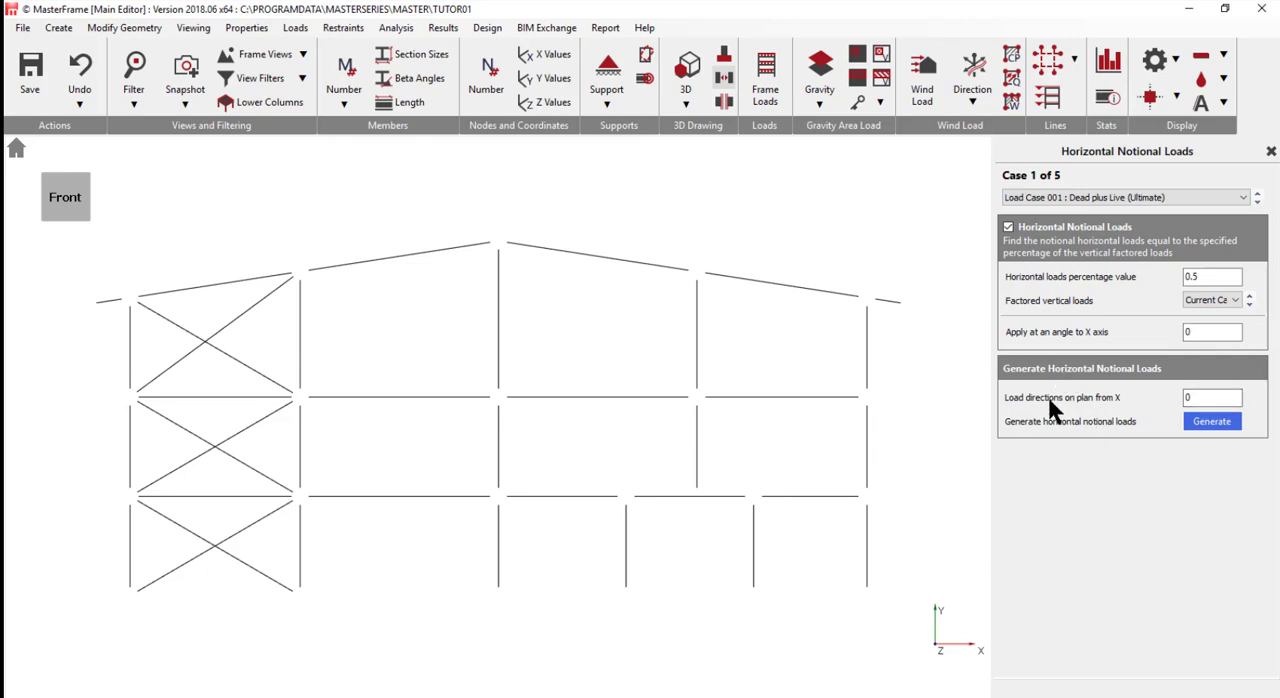
pyautogui.click(1210, 397)
pyautogui.write('.')
pyautogui.write(' 2')
pyautogui.press('BackSpace')
pyautogui.write('180')
pyautogui.click(1206, 421)
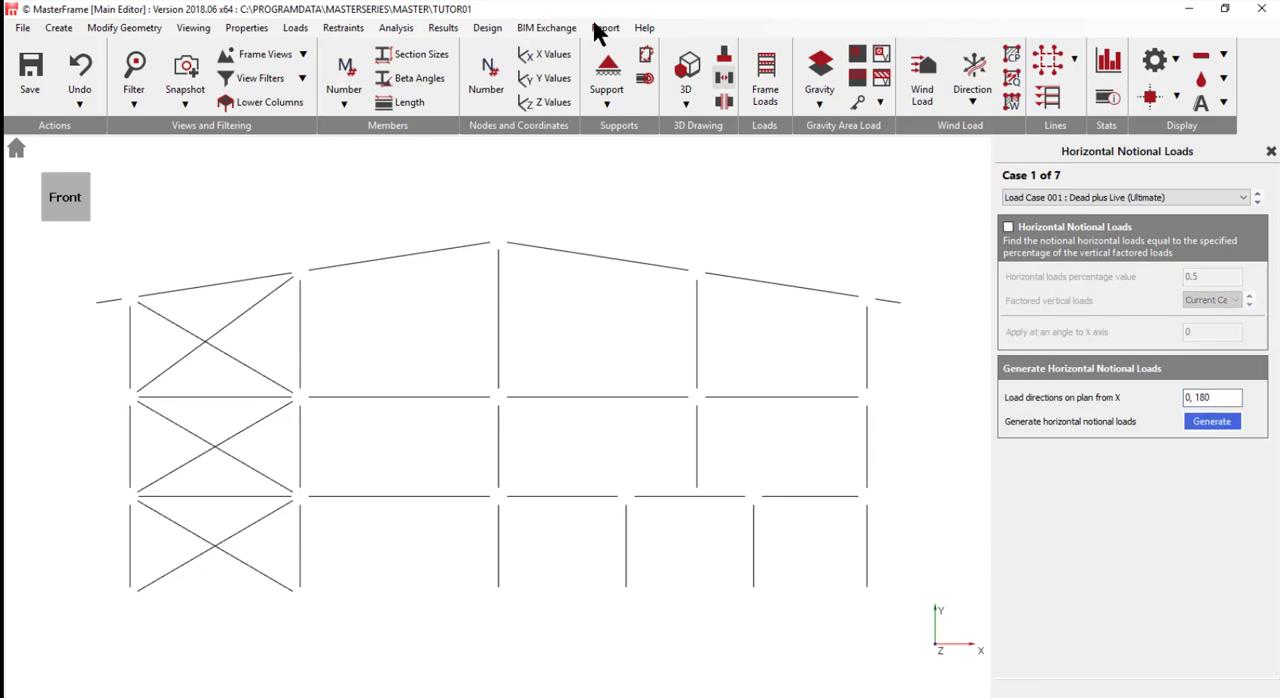
pyautogui.click(1165, 196)
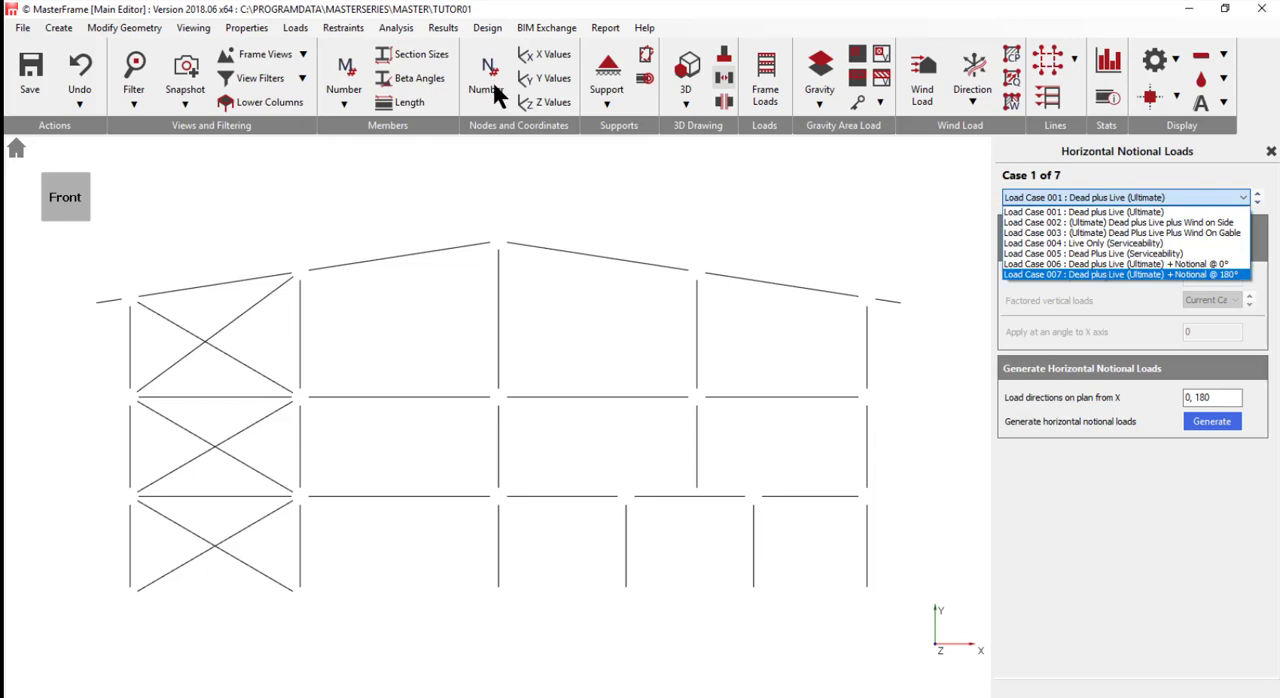
# - Display the member numbers and apply minor- and major-axis end releases to the upper ends of M 27 and M 28 and the lower end of M 33
pyautogui.click(348, 76)
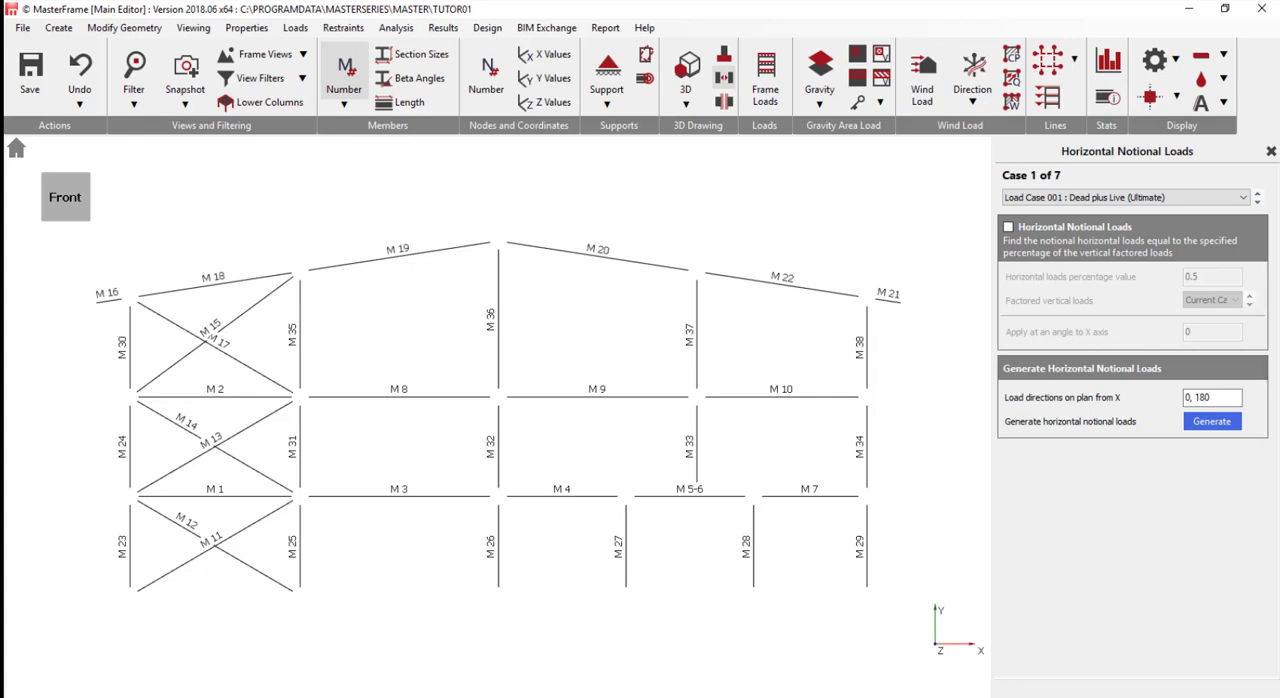
pyautogui.click(343, 29)
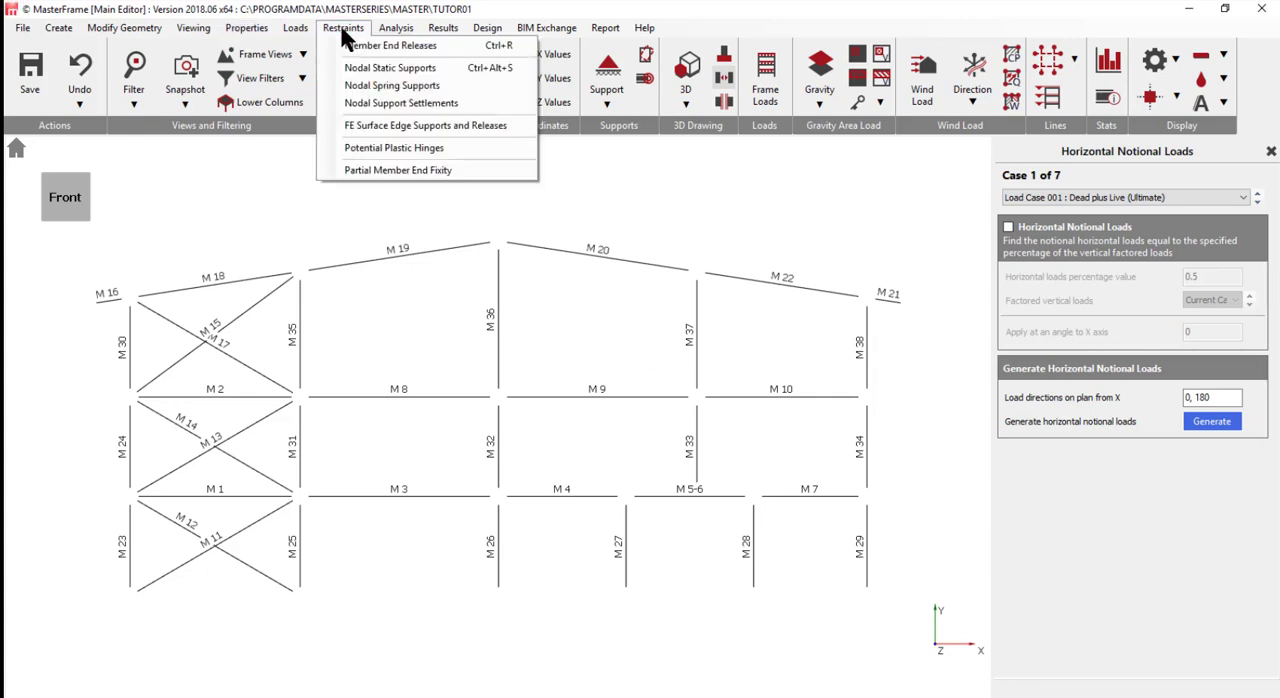
pyautogui.click(424, 45)
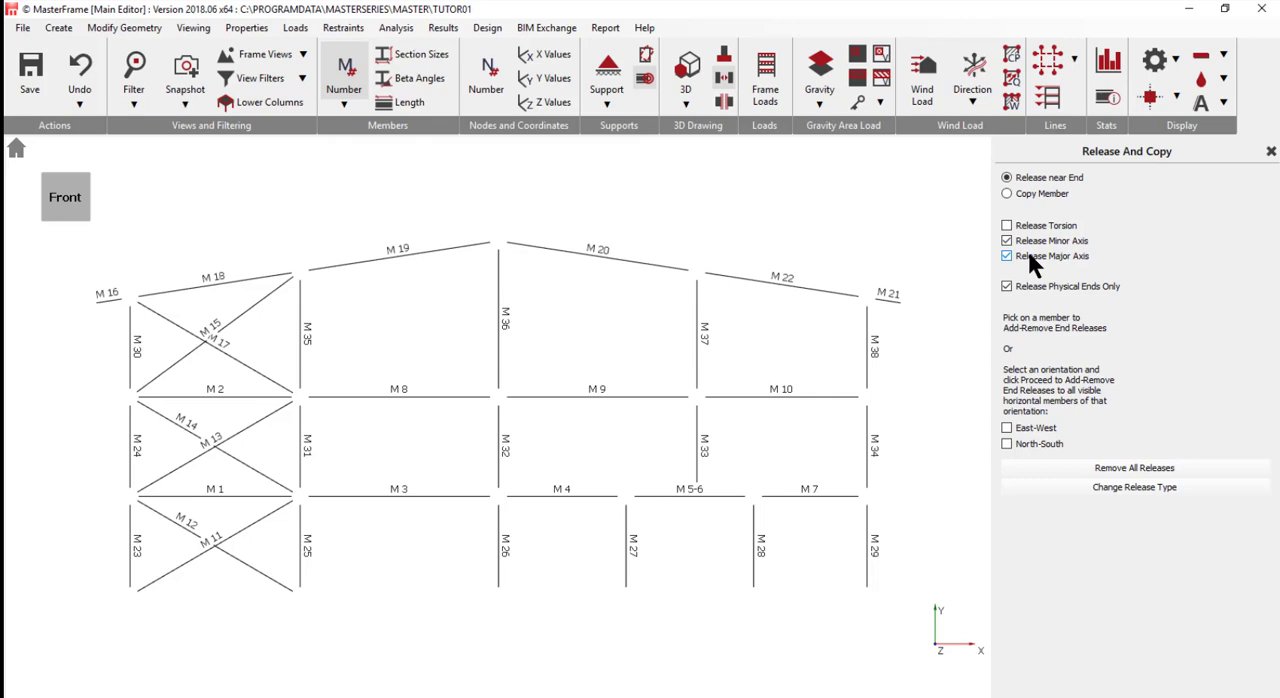
pyautogui.click(628, 511)
pyautogui.click(755, 520)
pyautogui.click(699, 480)
# - Create a member viewing group named External Columns containing members M 23, M 24, M 30, M 29, M 34 and M 38
pyautogui.click(191, 30)
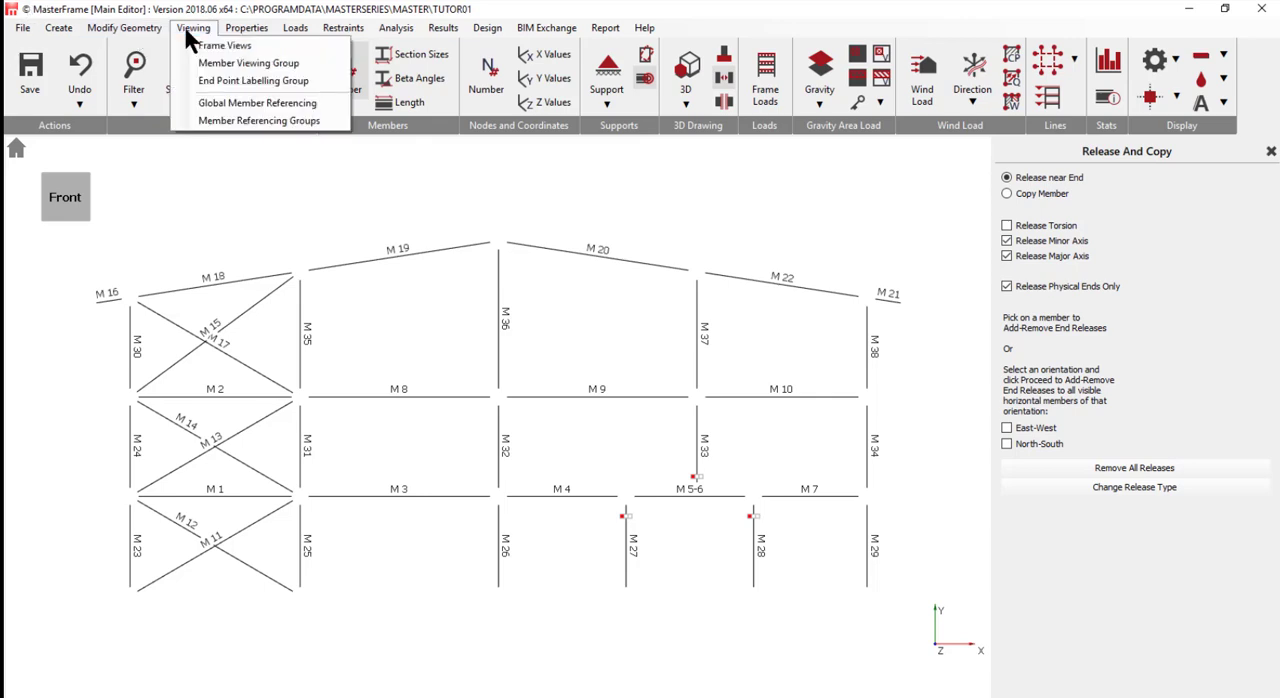
pyautogui.click(244, 58)
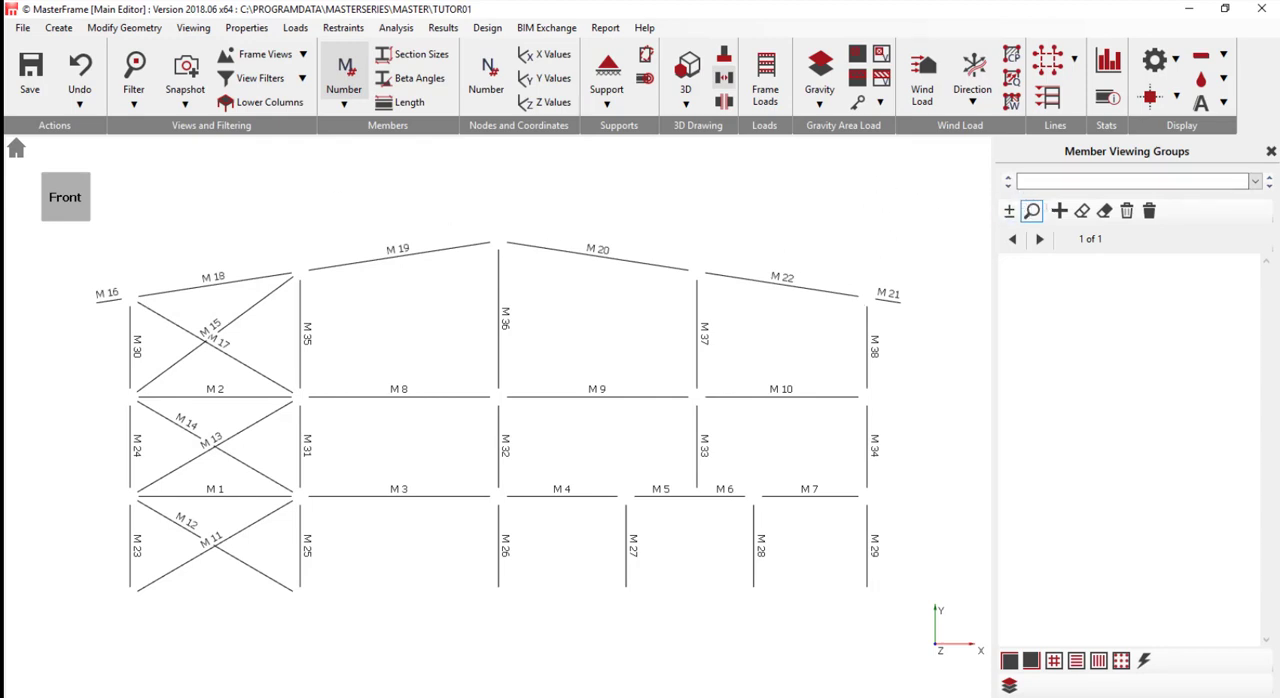
pyautogui.click(1039, 179)
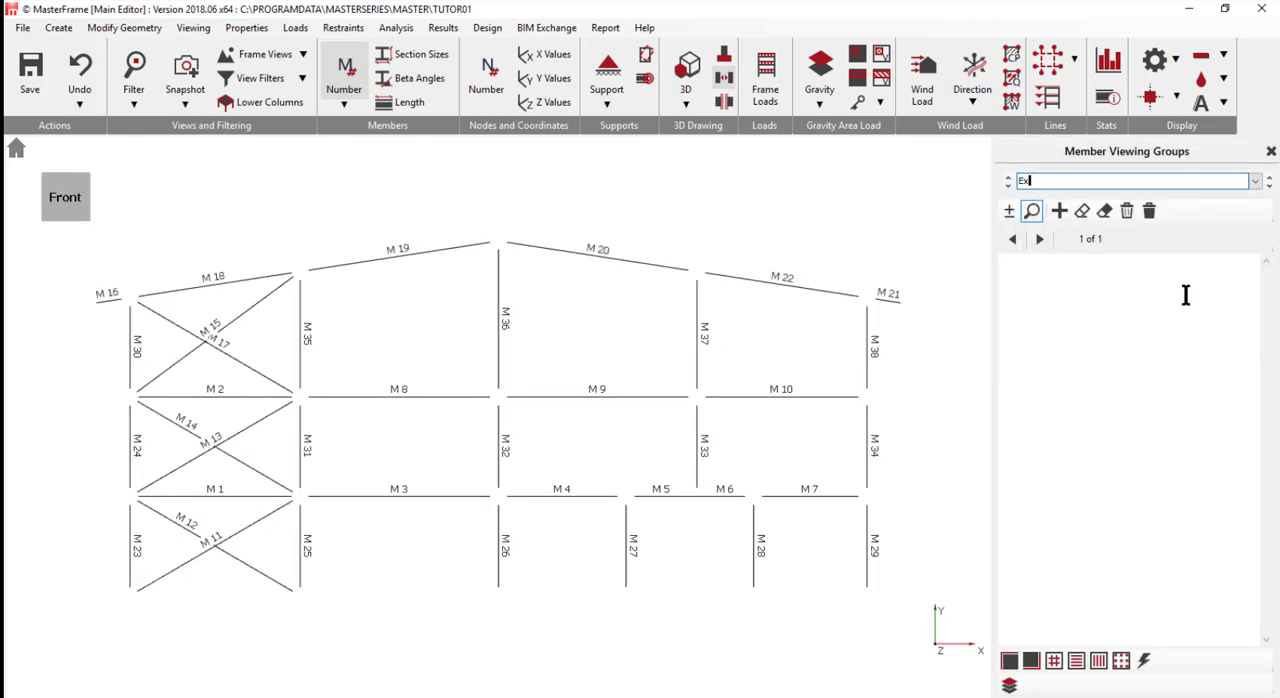
pyautogui.write('External Columns')
pyautogui.click(1012, 218)
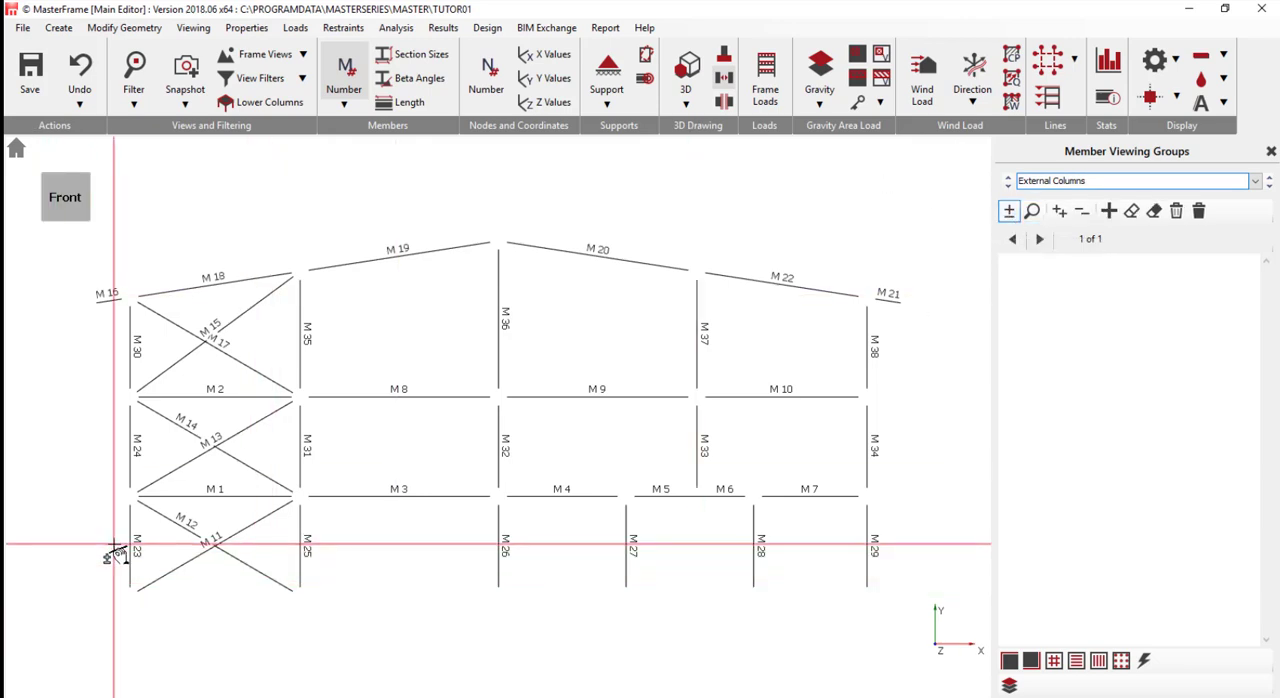
pyautogui.moveTo(113, 545); pyautogui.dragTo(150, 322)
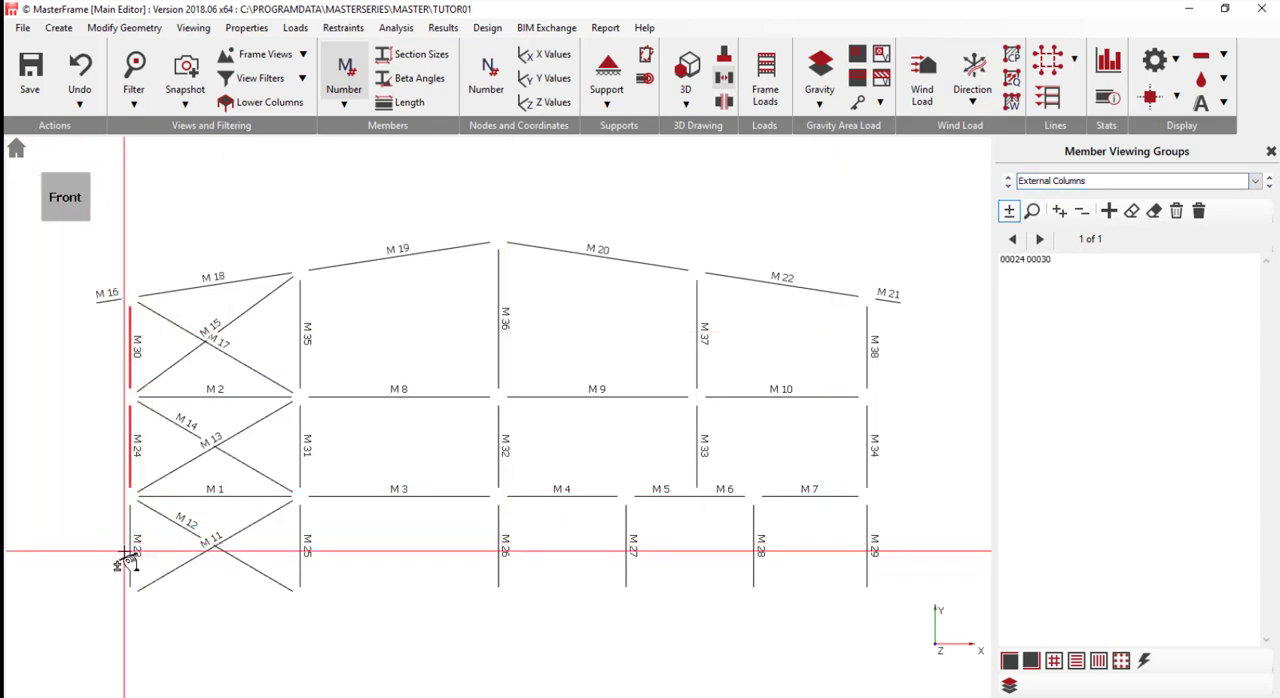
pyautogui.moveTo(116, 550); pyautogui.dragTo(185, 576)
pyautogui.moveTo(866, 575); pyautogui.dragTo(921, 338)
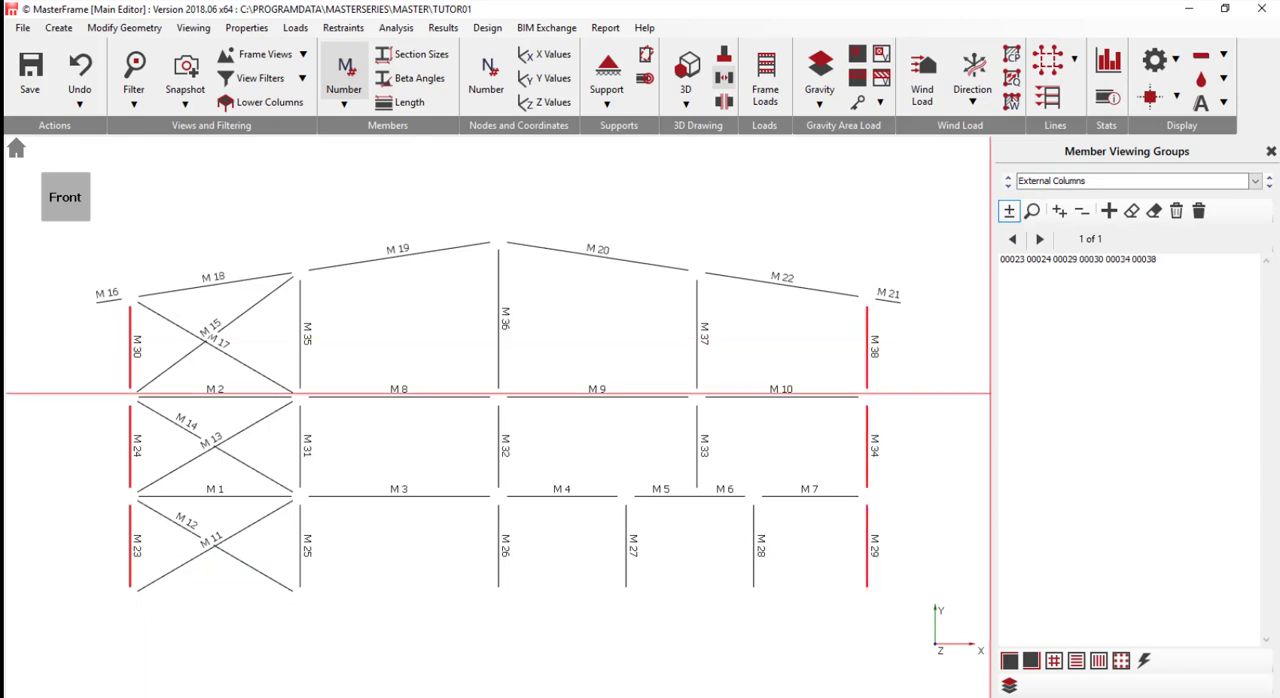
# - Add a viewing group named Internal Columns containing M 25, M 31, M 35, M 26, M 32, M 36, M 33 and M 37
pyautogui.click(1108, 211)
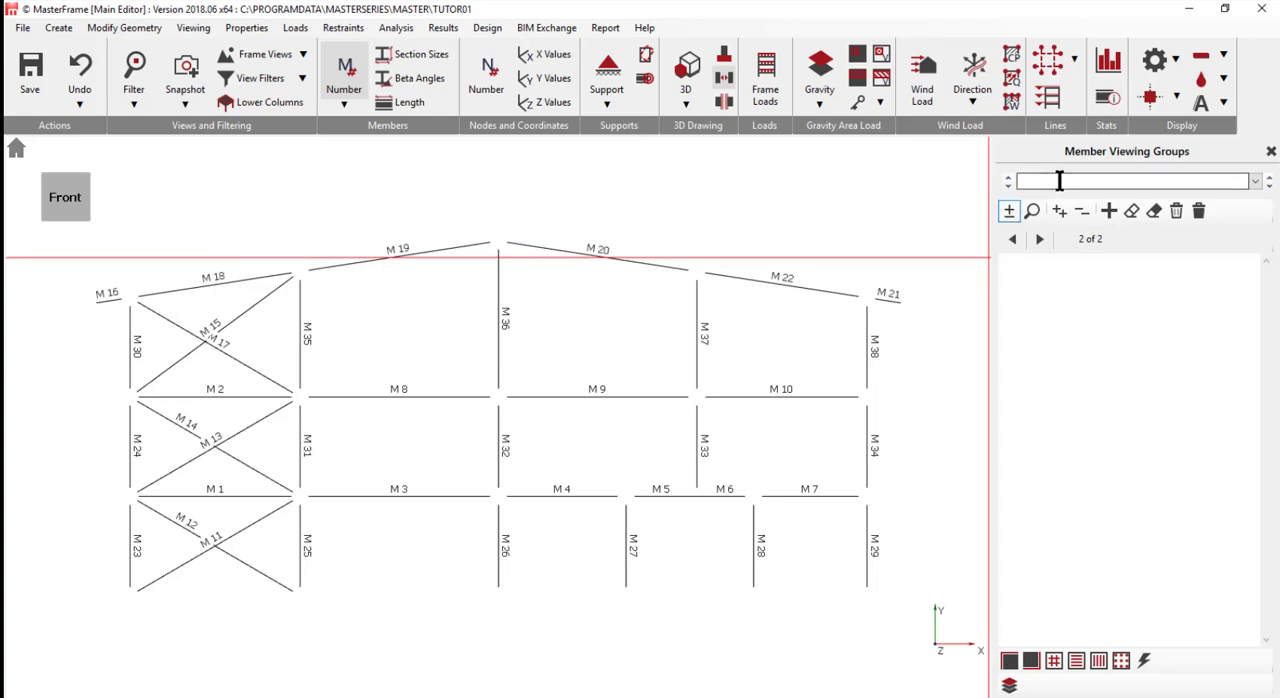
pyautogui.click(1059, 180)
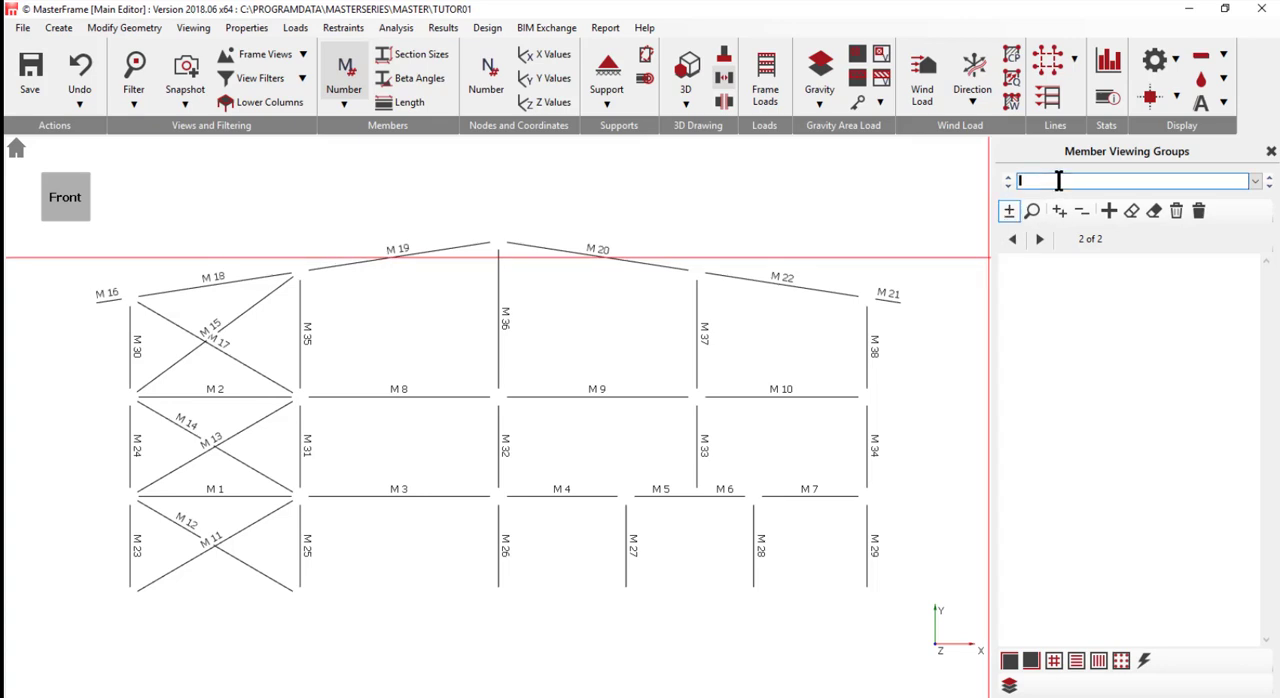
pyautogui.write('Internal Columns')
pyautogui.scroll(1, 577, 372)
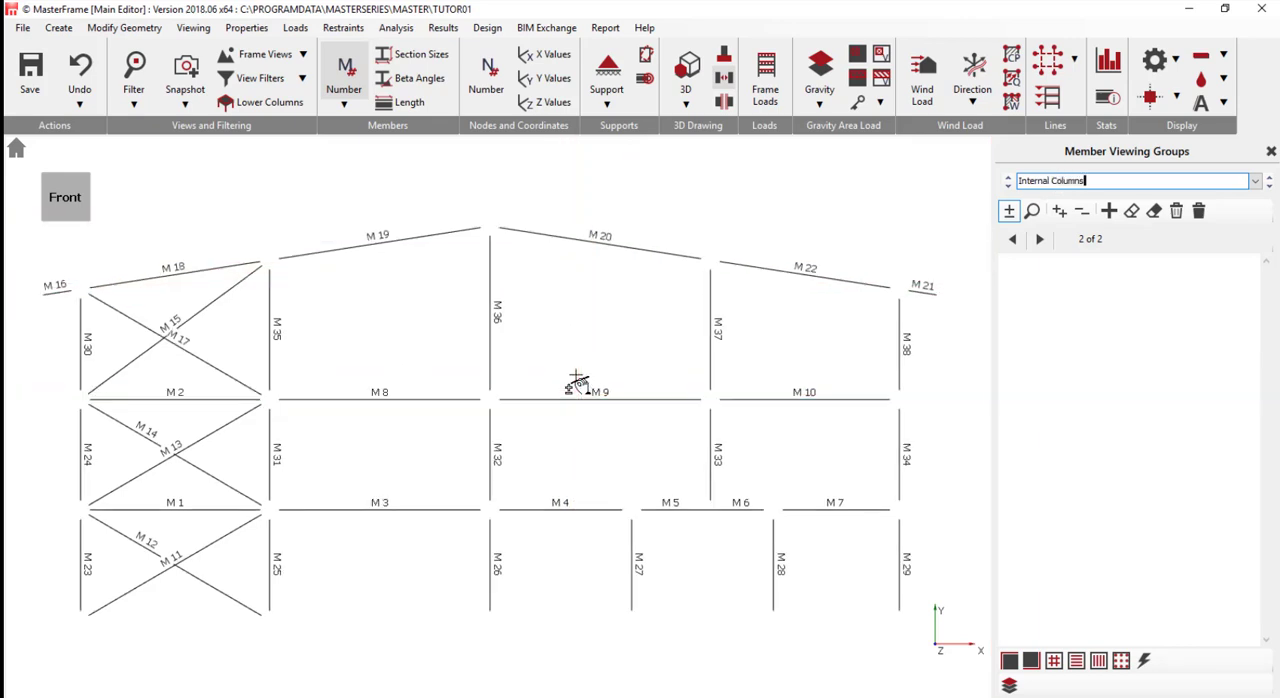
pyautogui.scroll(1, 310, 605)
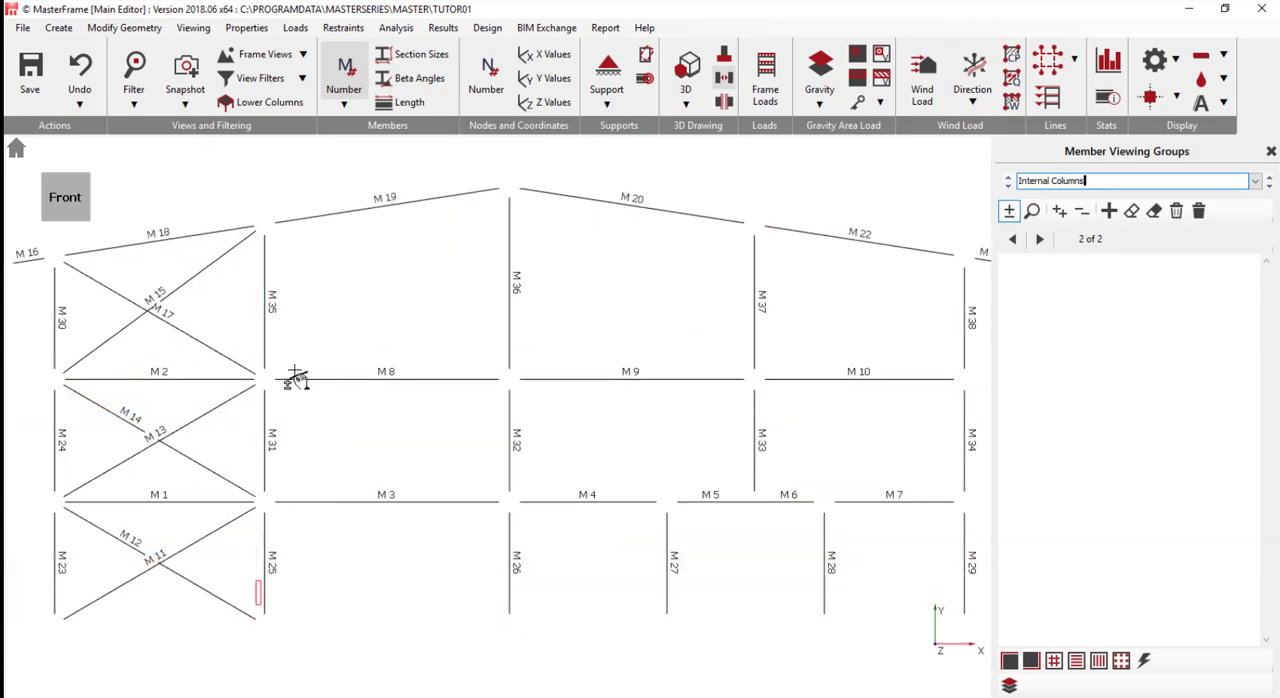
pyautogui.click(283, 240)
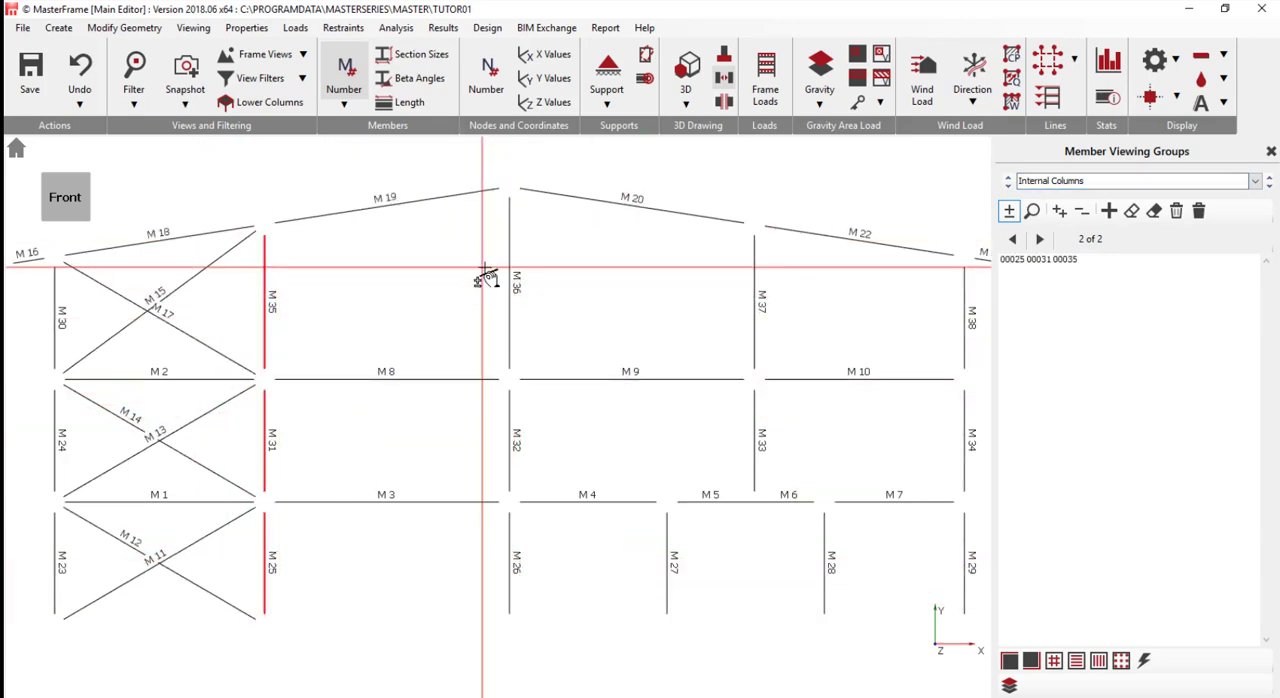
pyautogui.moveTo(487, 270); pyautogui.dragTo(545, 630)
pyautogui.click(757, 440)
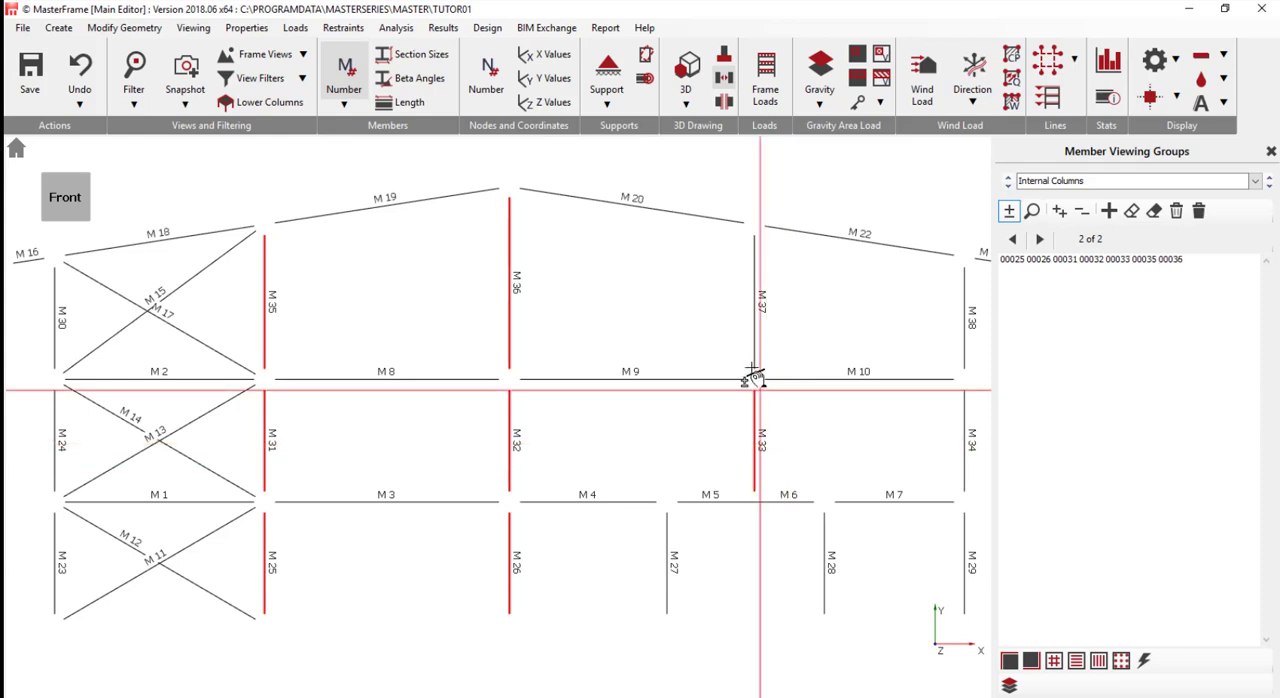
pyautogui.click(756, 317)
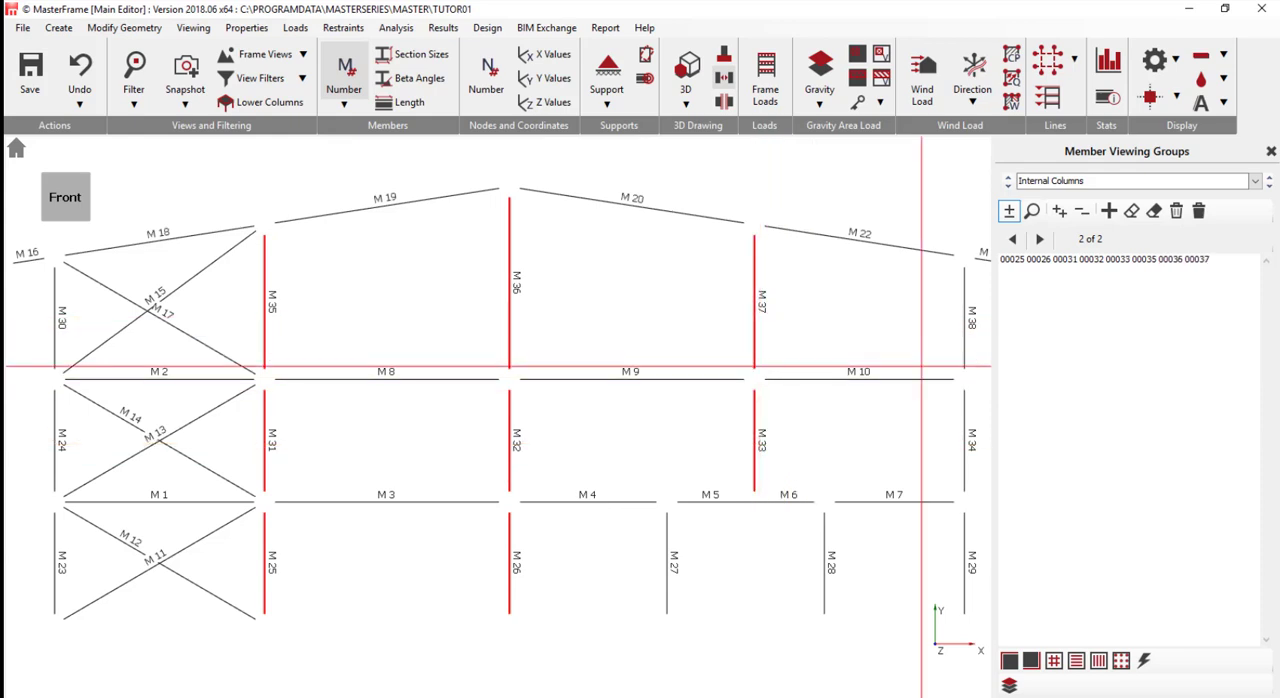
# - Add a viewing group named Single Storey Columns containing members M 27 and M 28
pyautogui.click(1110, 212)
pyautogui.click(1083, 180)
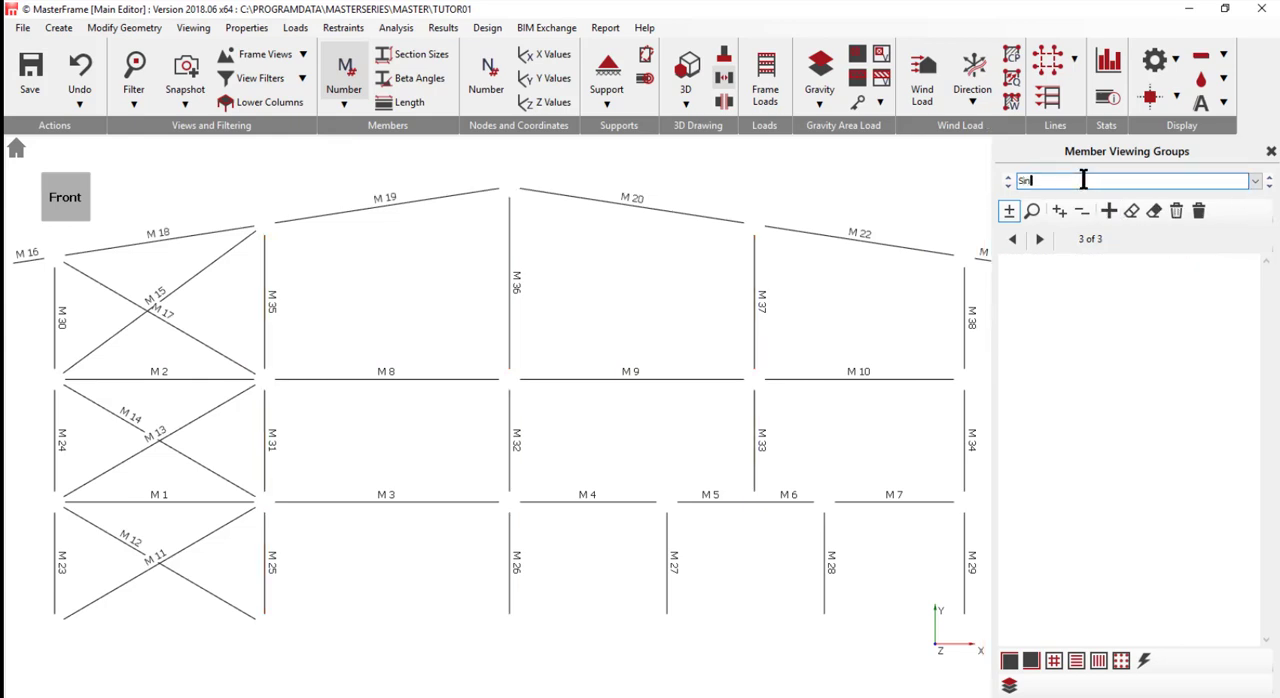
pyautogui.write('Single Storey Columns')
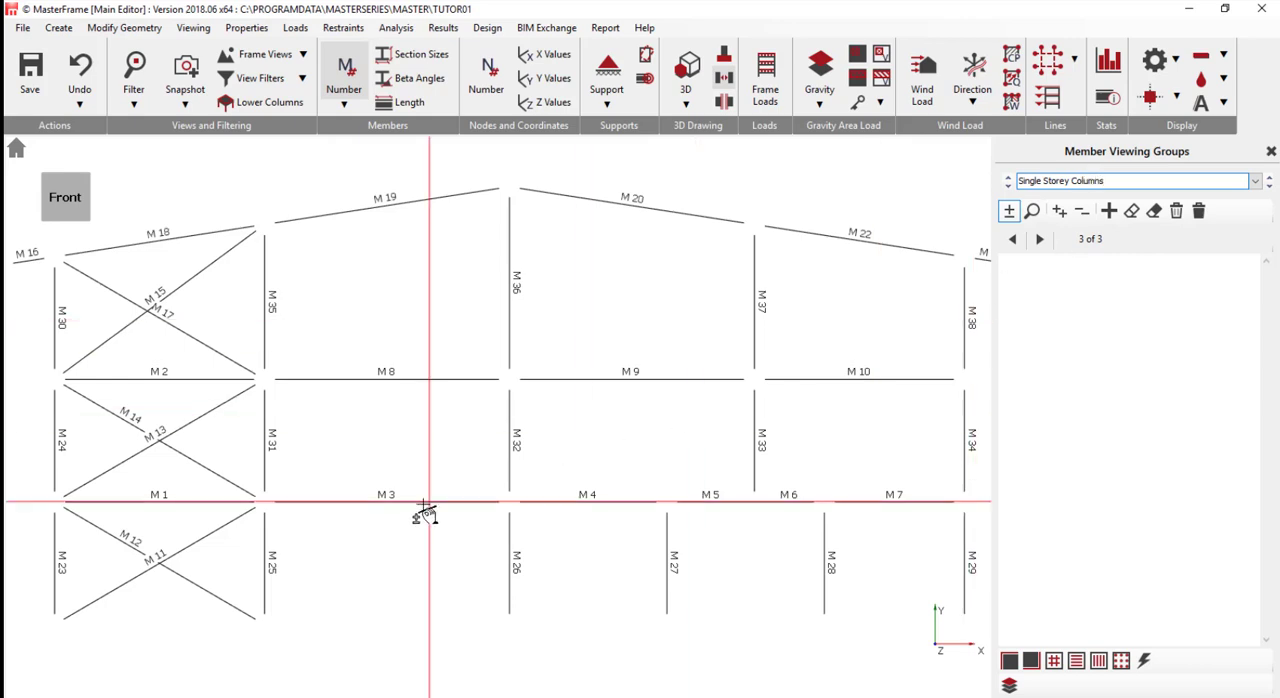
pyautogui.moveTo(622, 590); pyautogui.dragTo(888, 560)
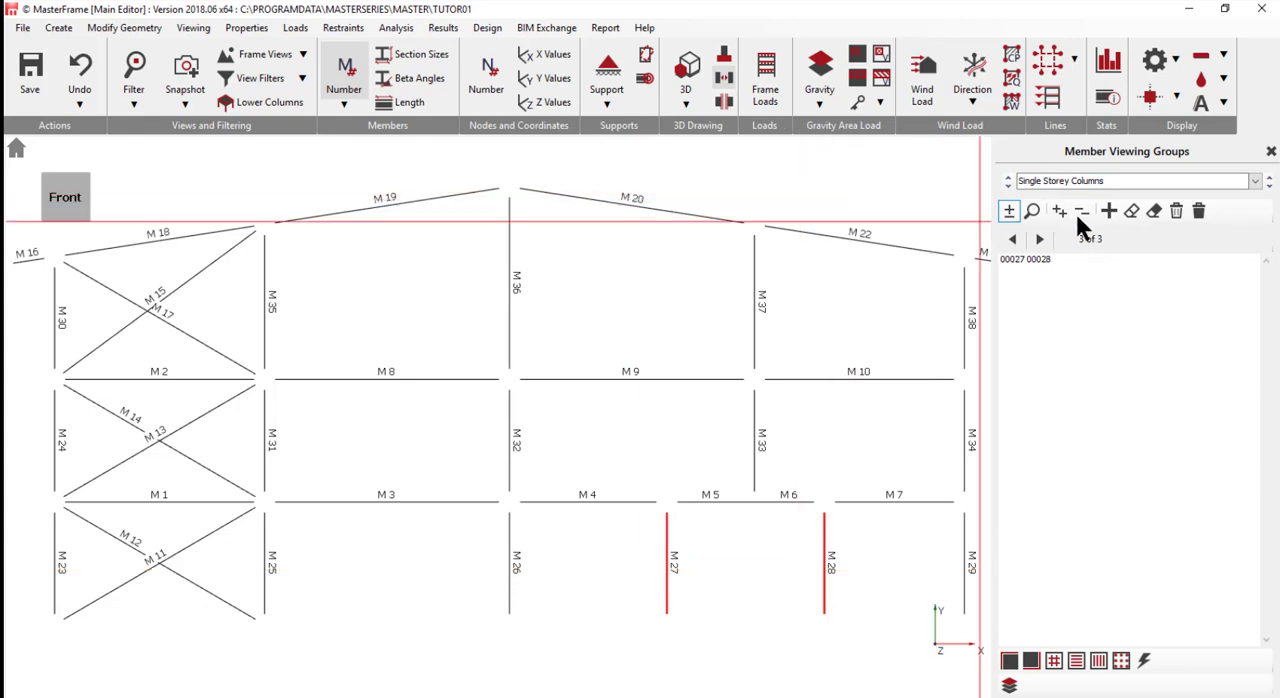
# - Add a member viewing group named Outer Beams containing members M 1, M 2, M 7 and M 10
pyautogui.click(1108, 211)
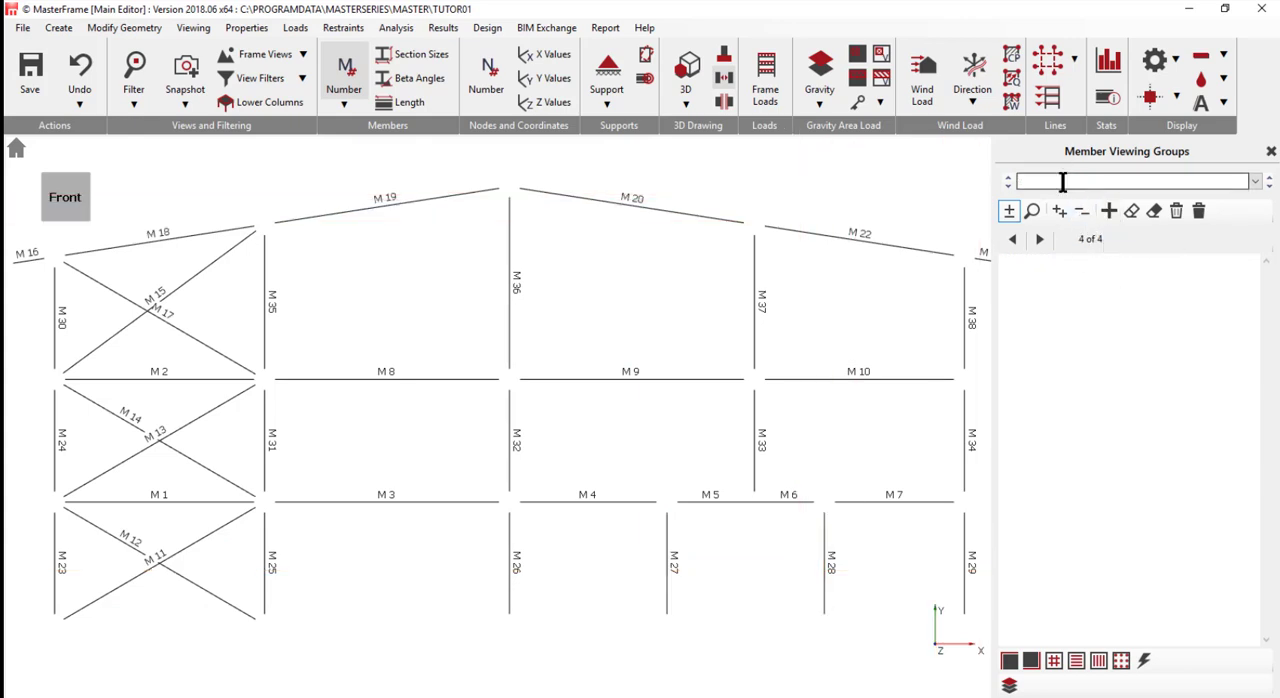
pyautogui.write('O')
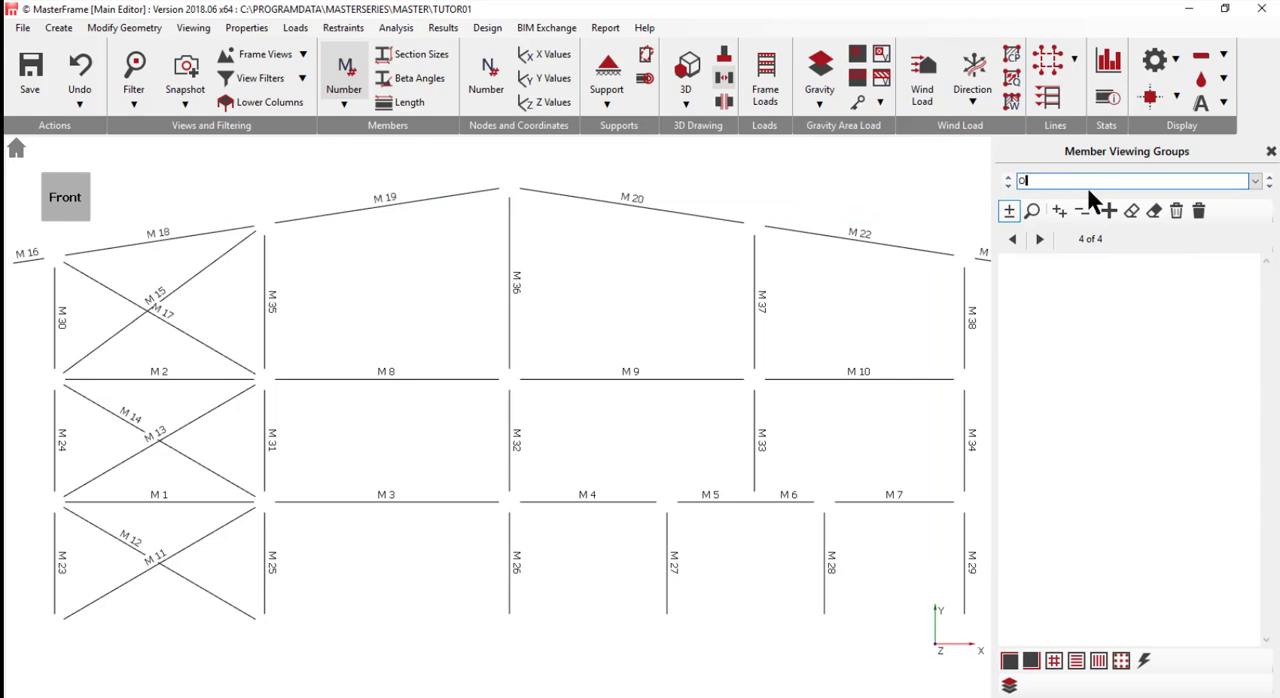
pyautogui.write('utter')
pyautogui.press('BackSpace')
pyautogui.press('BackSpace')
pyautogui.press('BackSpace')
pyautogui.press('BackSpace')
pyautogui.press('BackSpace')
pyautogui.write('ter Beamsa')
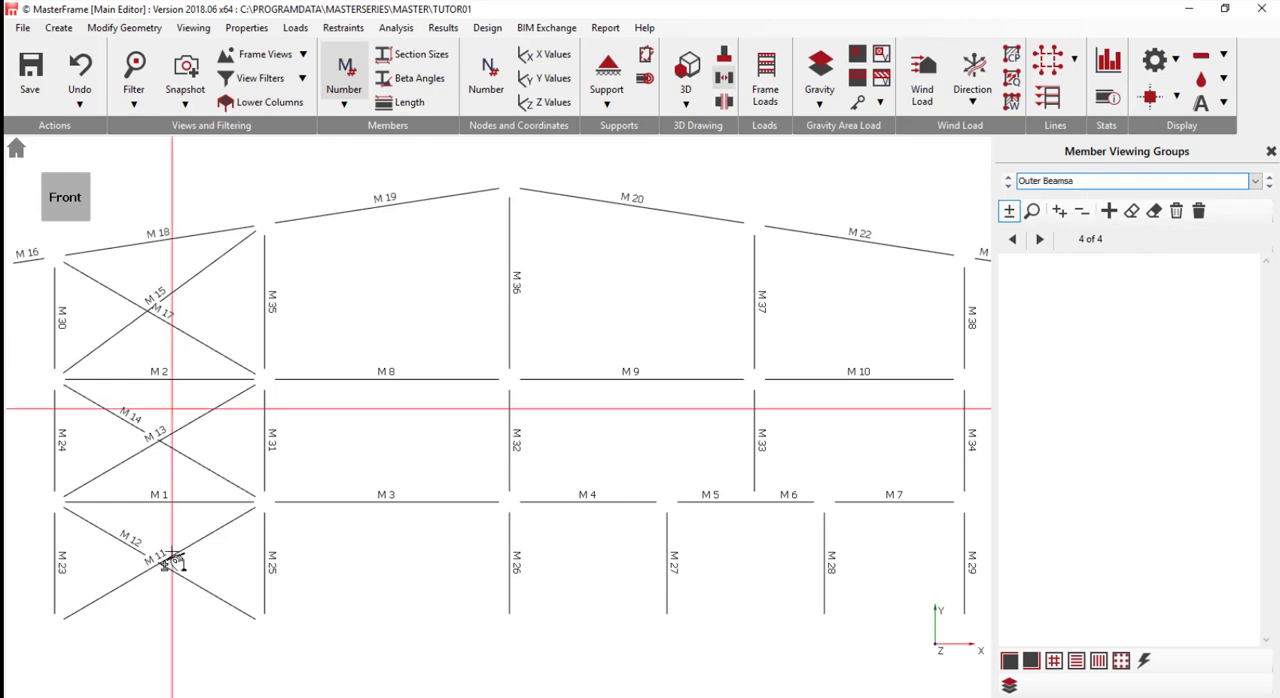
pyautogui.click(150, 500)
pyautogui.click(160, 378)
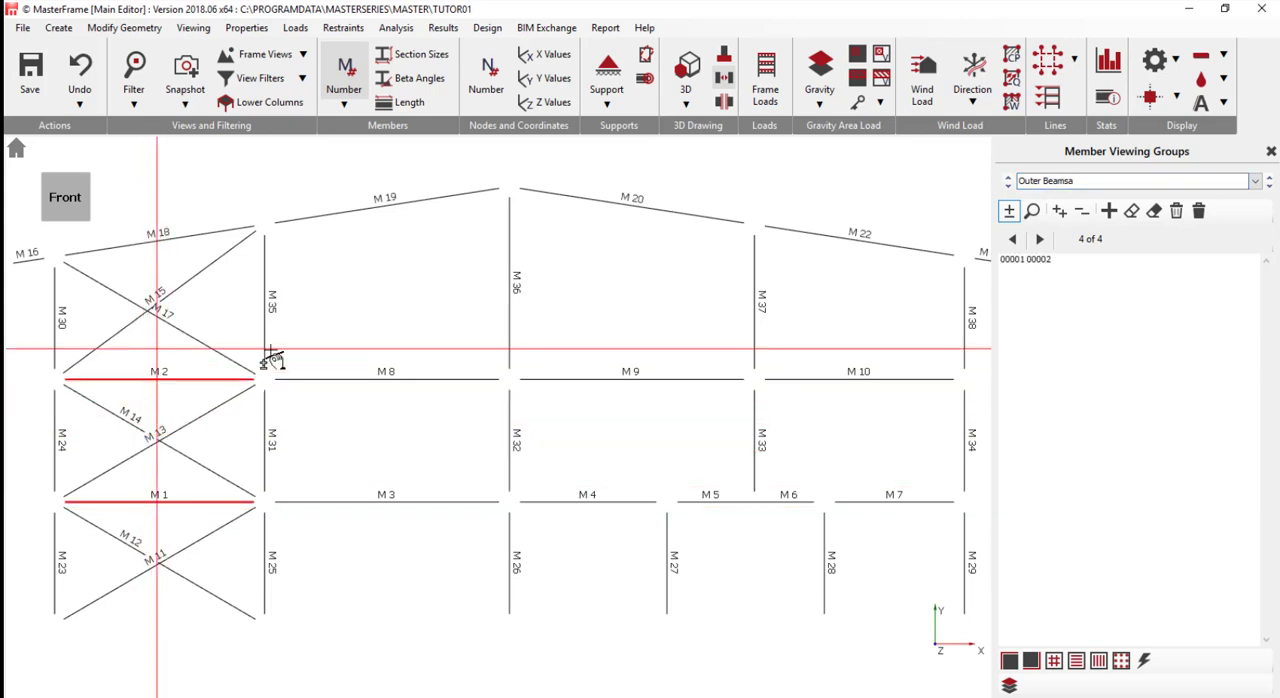
pyautogui.click(886, 502)
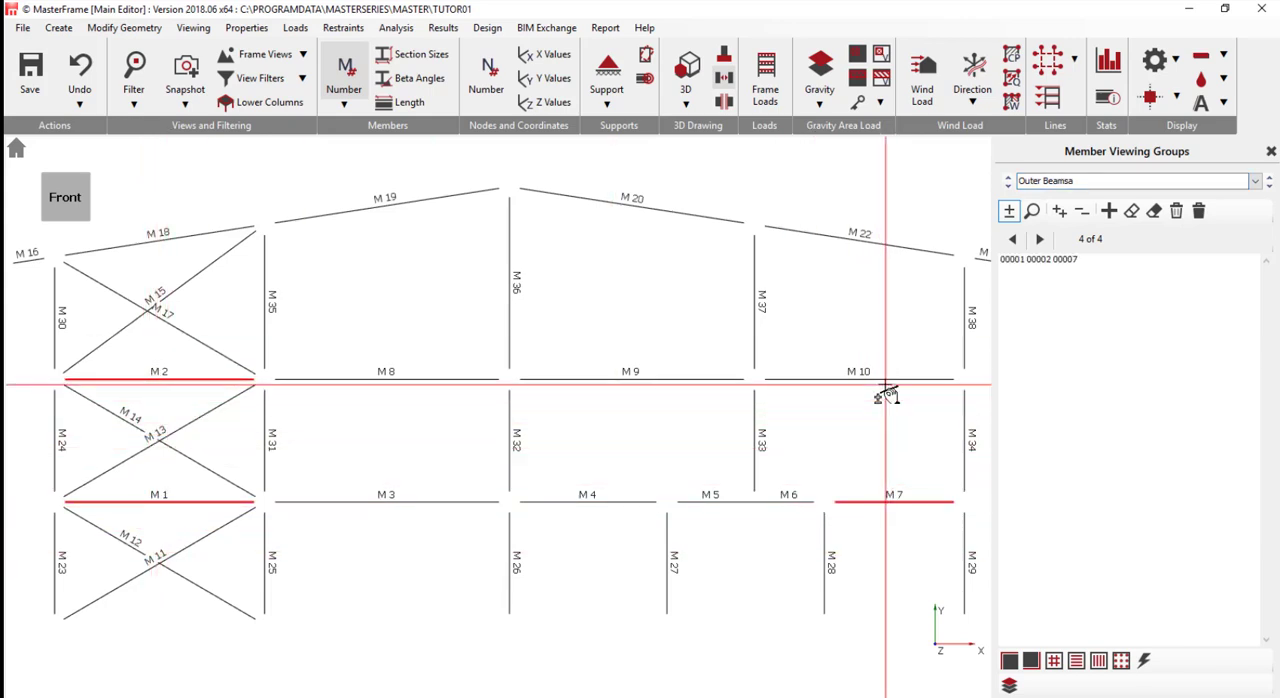
pyautogui.click(886, 379)
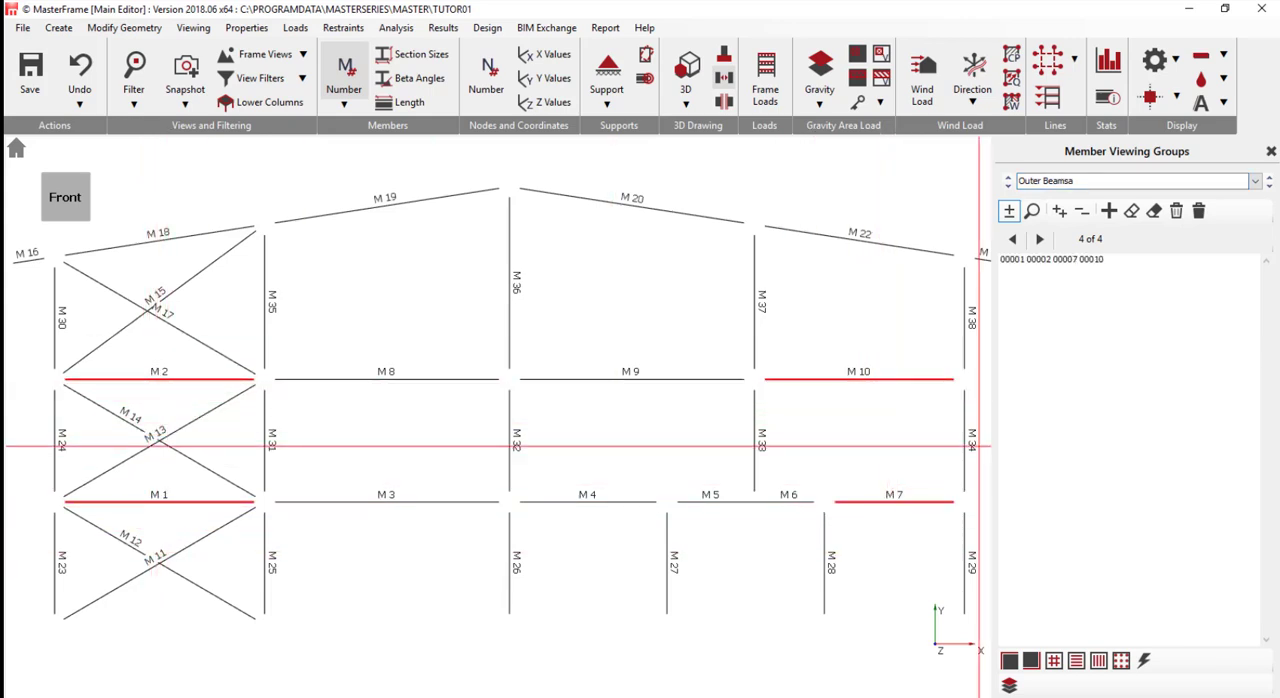
pyautogui.click(1101, 178)
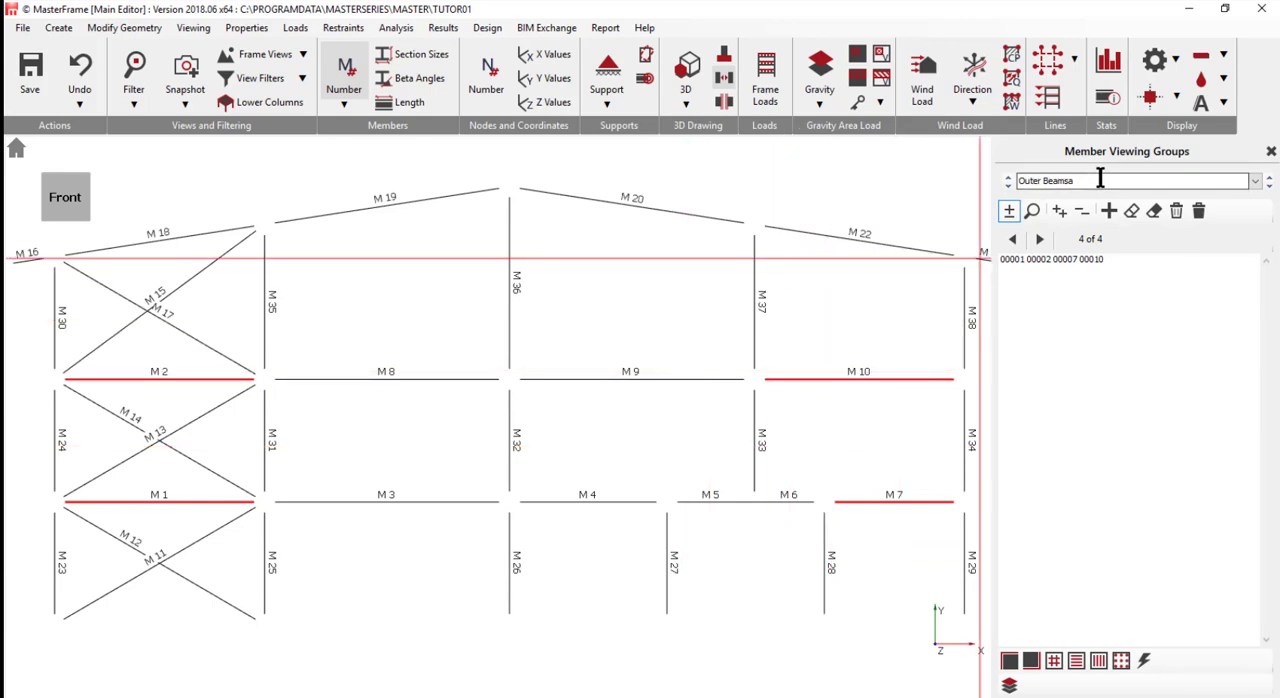
pyautogui.press('BackSpace')
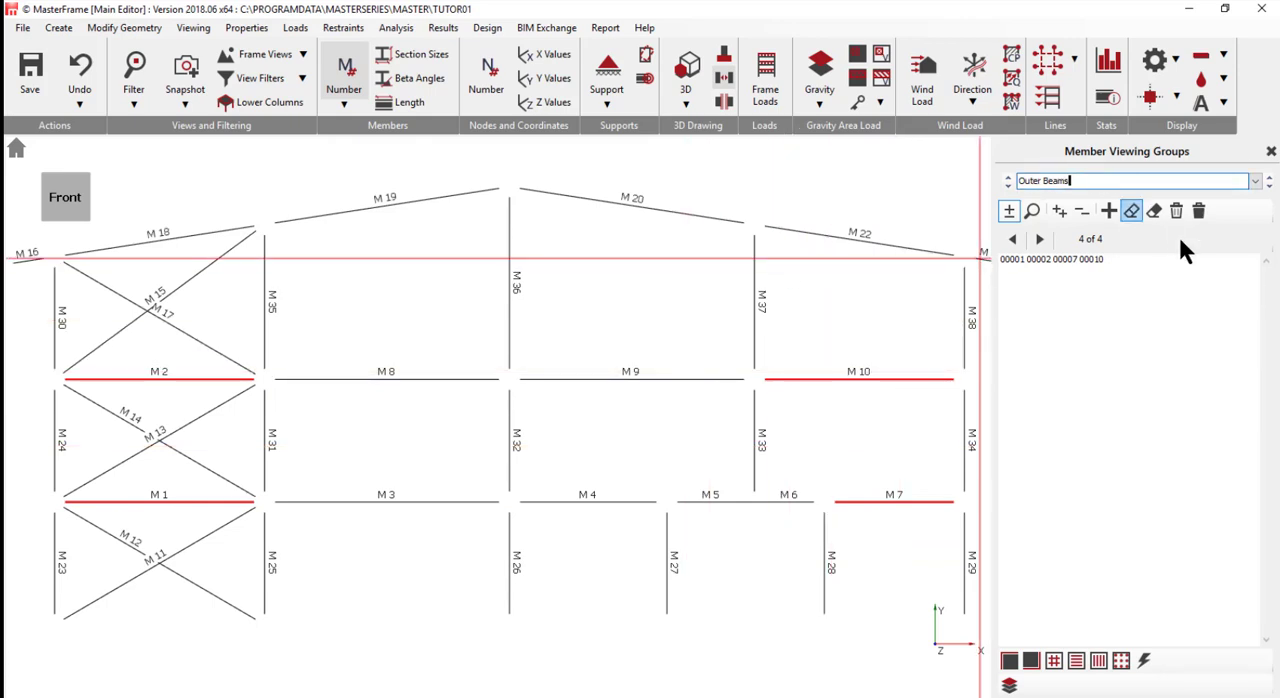
# - Add a viewing group named Inner Beams containing members M 3, M 4, M 8 and M 9
pyautogui.click(1108, 212)
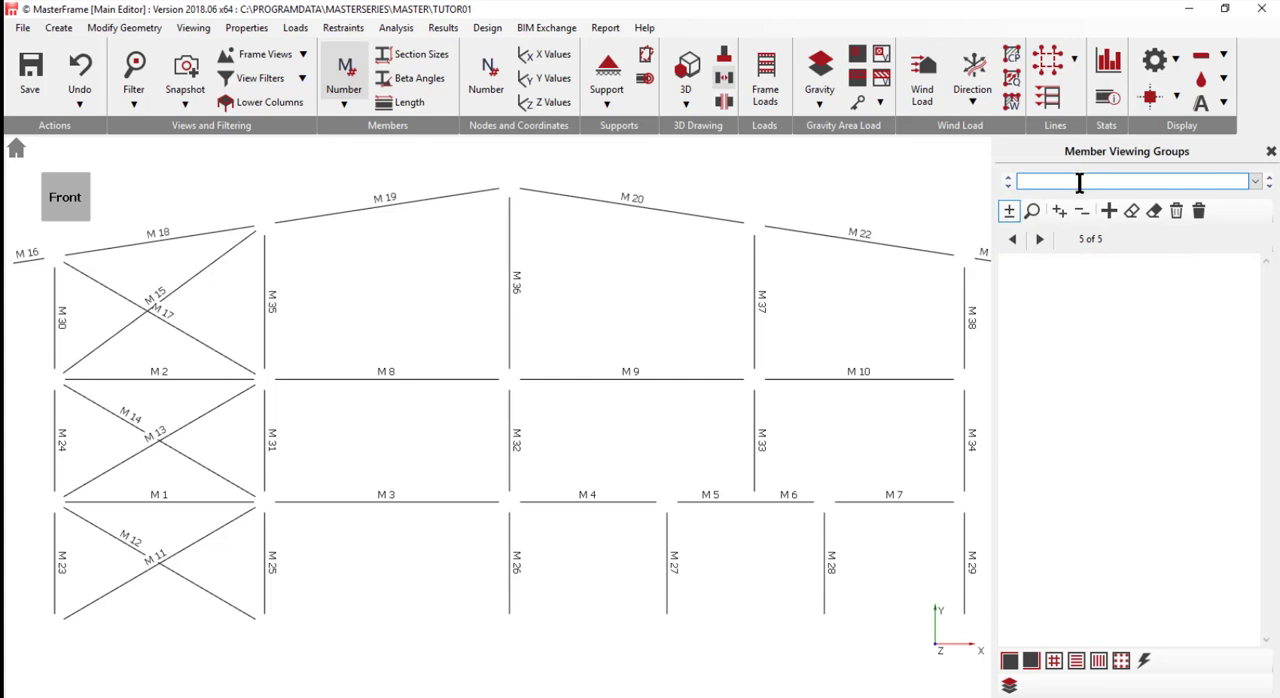
pyautogui.write('Inner Beams')
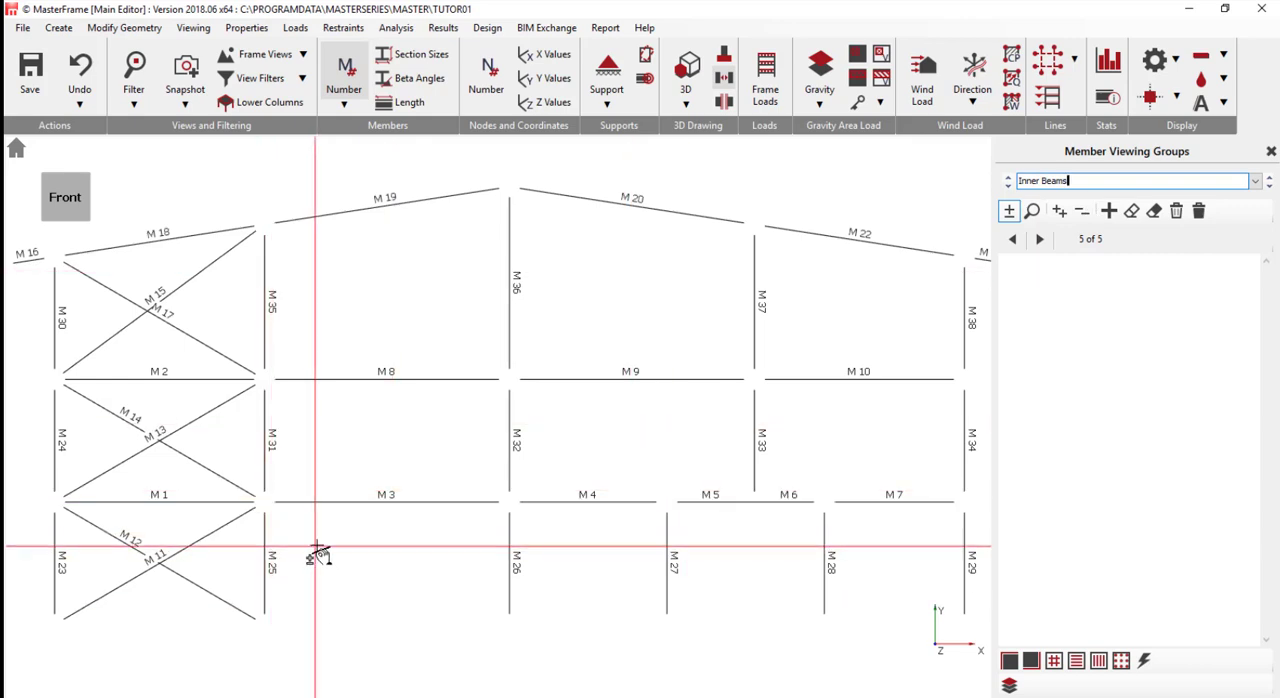
pyautogui.moveTo(315, 545); pyautogui.dragTo(463, 323)
pyautogui.moveTo(559, 524); pyautogui.dragTo(648, 318)
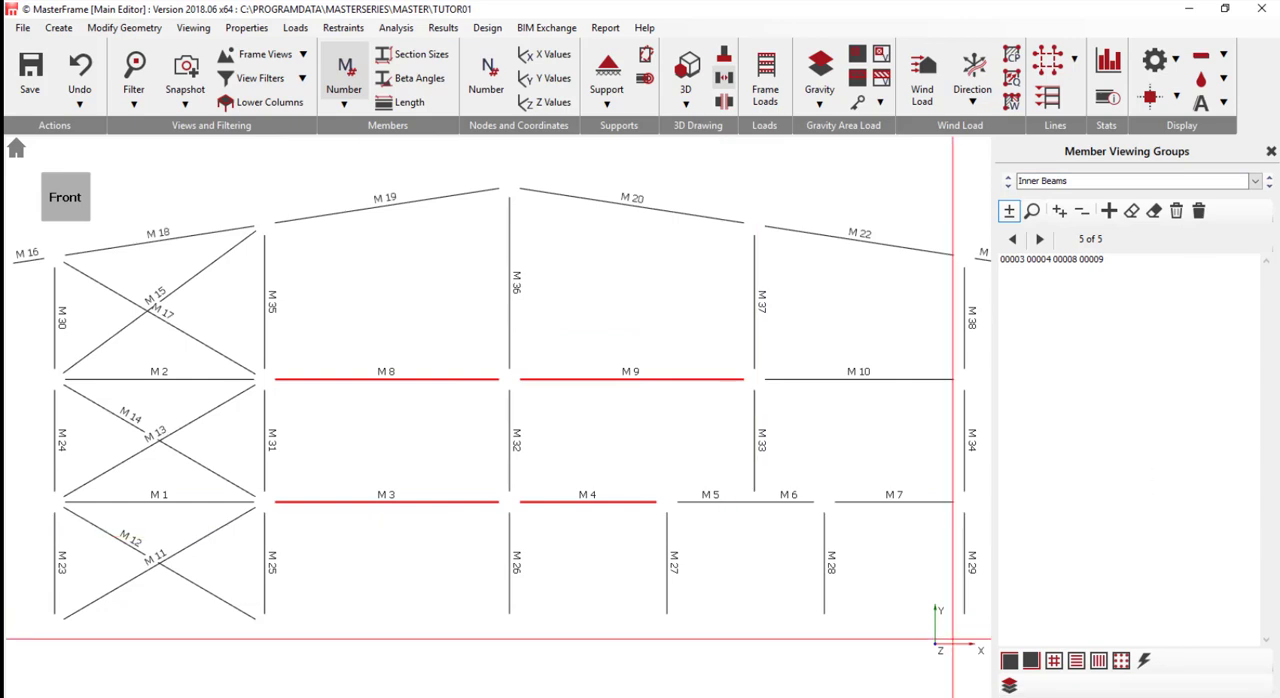
# - Add a viewing group named Transfer beam containing members M 5 and M 6
pyautogui.click(1108, 211)
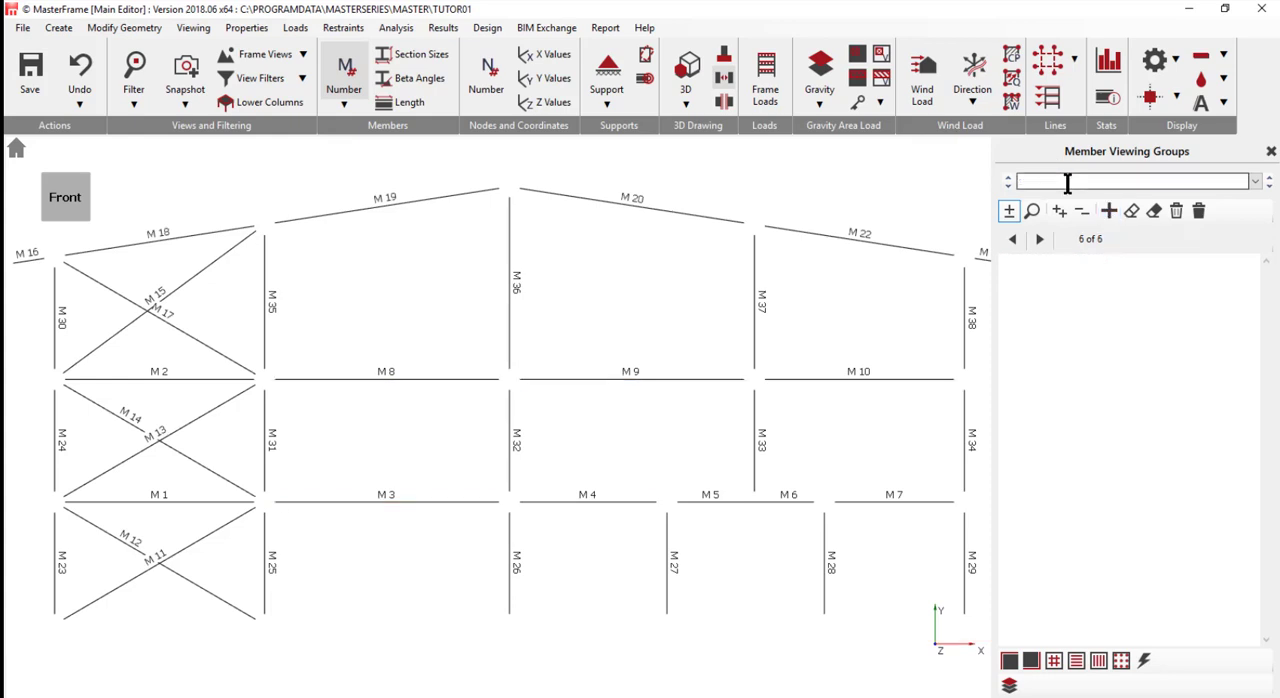
pyautogui.click(1068, 184)
pyautogui.write('Tr')
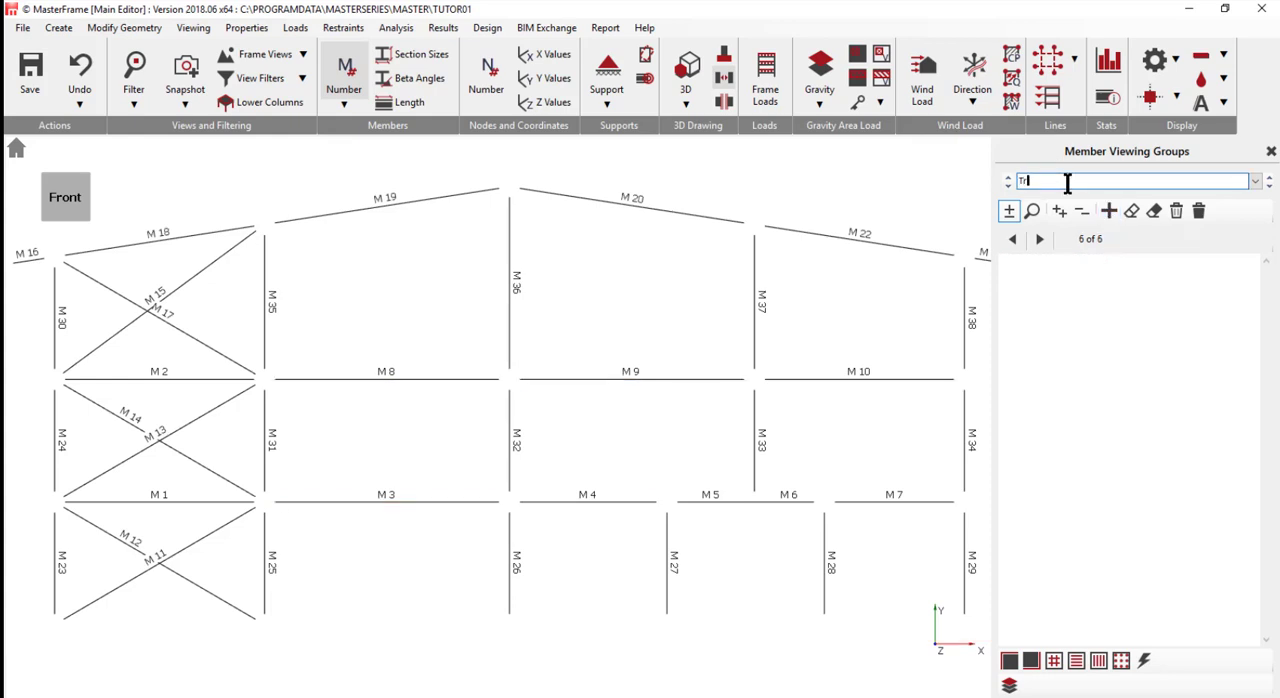
pyautogui.write('ansfer beam')
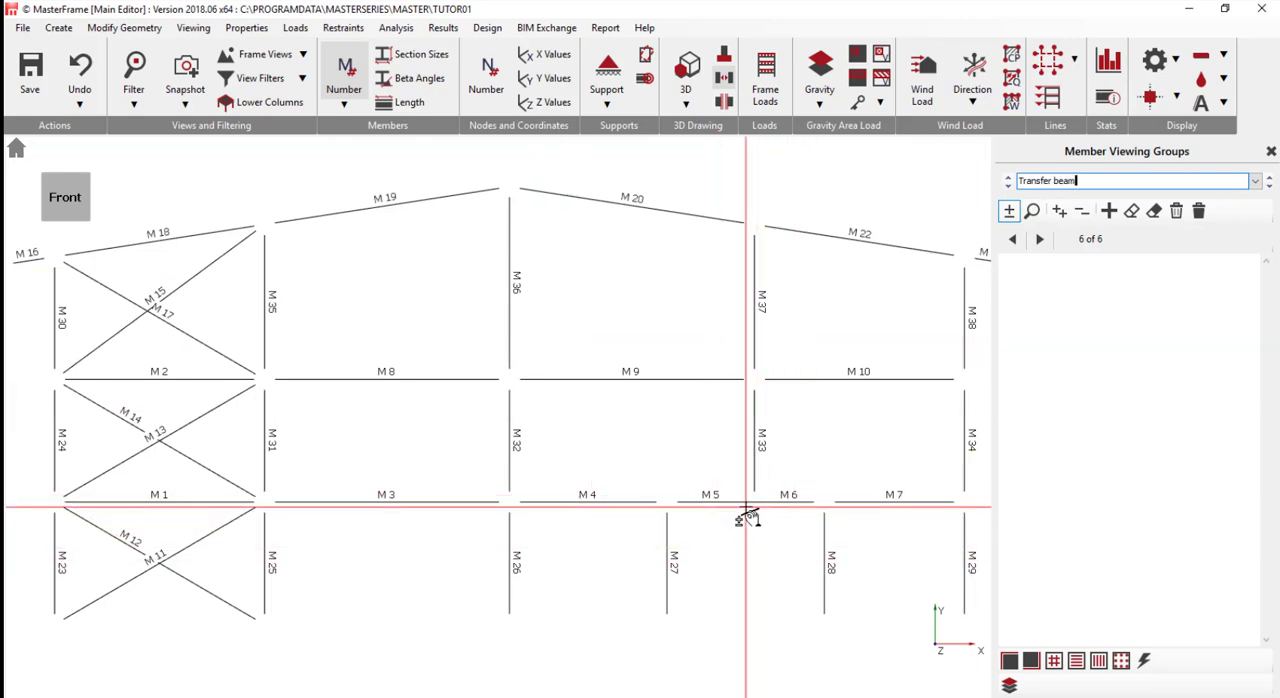
pyautogui.click(712, 502)
pyautogui.click(790, 503)
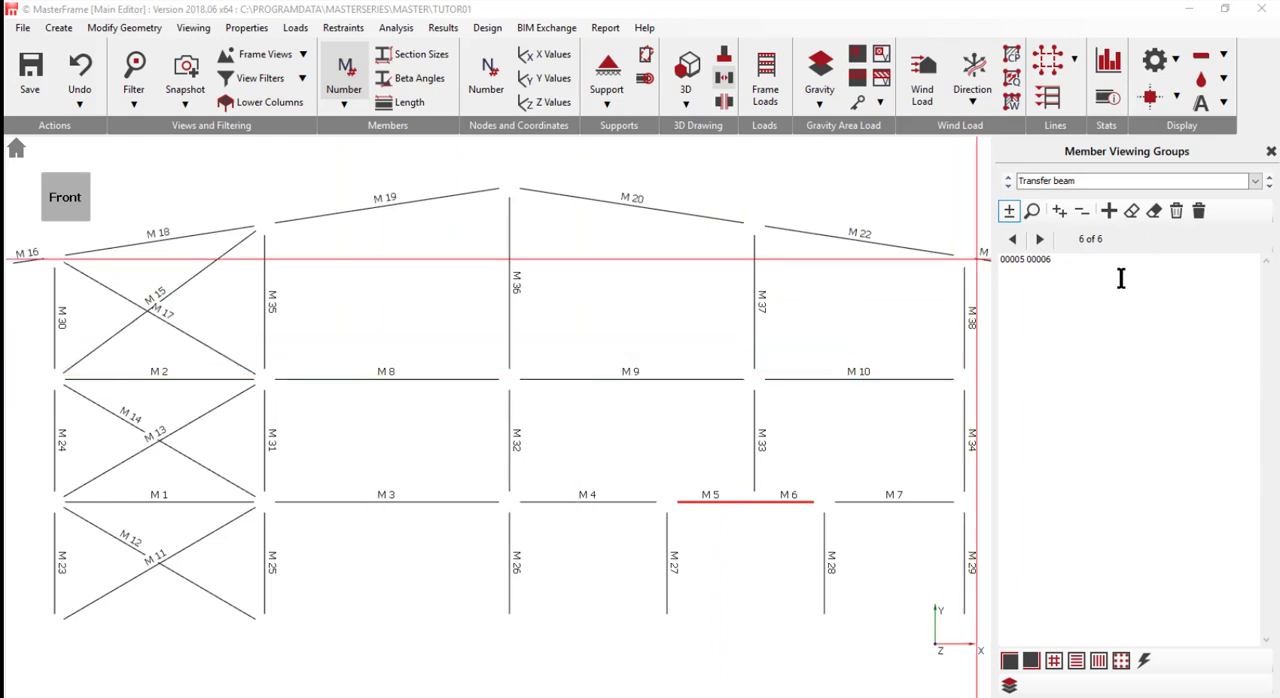
# - Add a viewing group named Rafters containing members M 16, M 18, M 19, M 20, M 21 and M 22
pyautogui.click(1108, 211)
pyautogui.click(1053, 183)
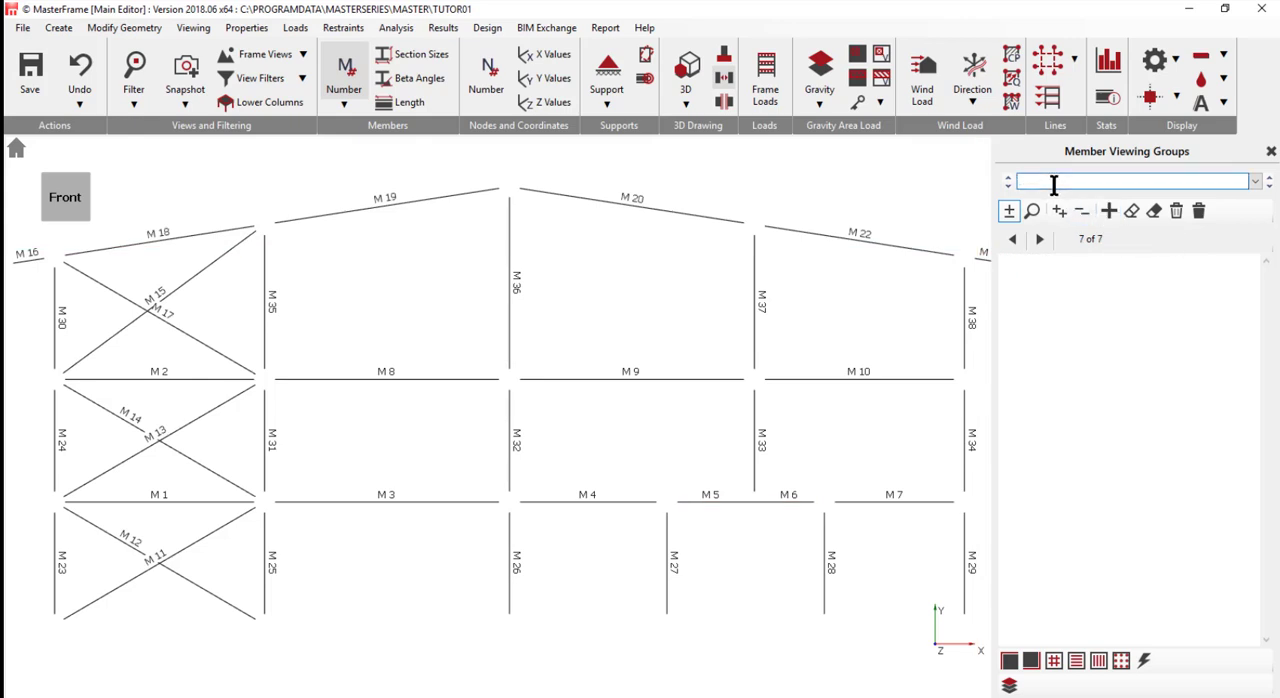
pyautogui.write('Rafters')
pyautogui.click(24, 261)
pyautogui.moveTo(147, 257); pyautogui.dragTo(931, 177)
pyautogui.scroll(-4, 822, 303)
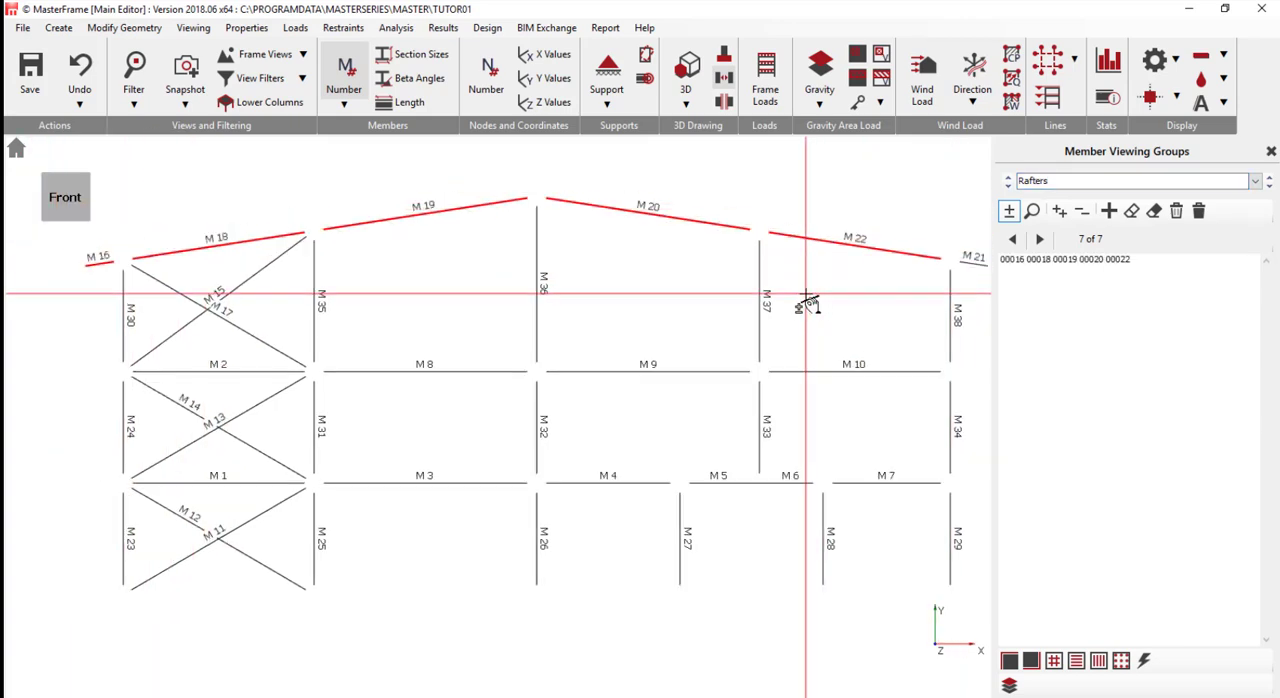
pyautogui.click(946, 263)
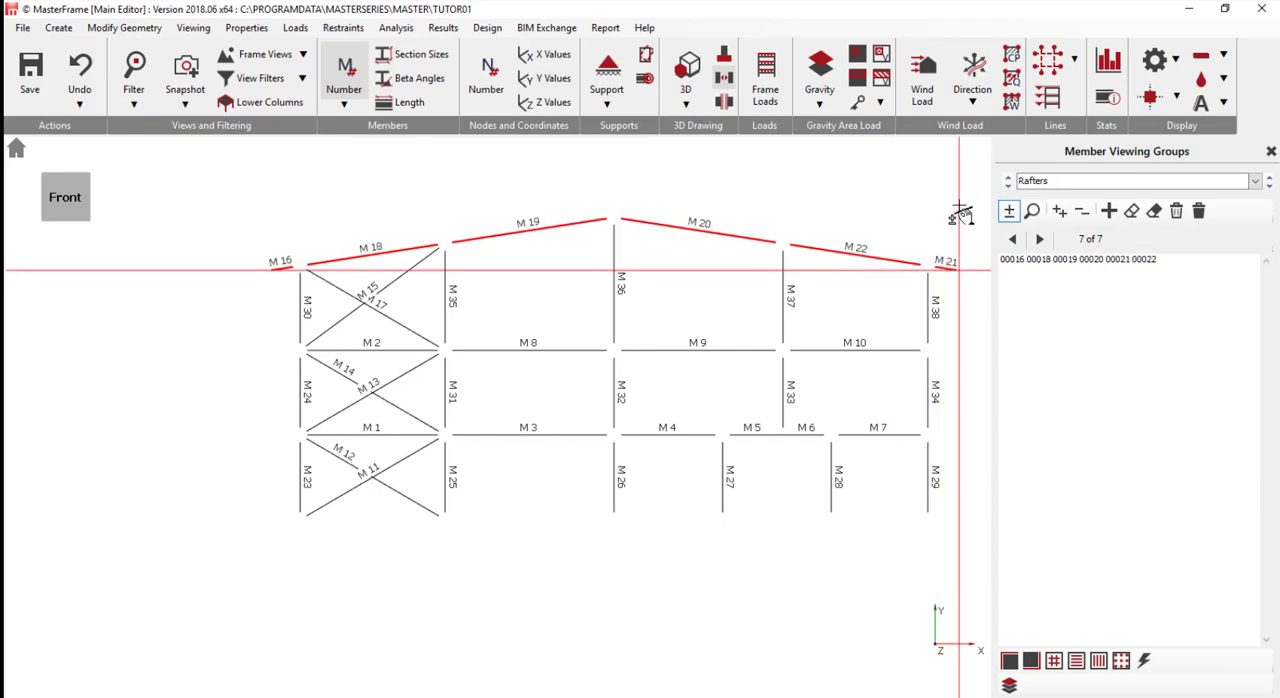
# - Add a viewing group named Bracing containing the diagonal members M 11, M 12, M 13, M 14, M 15 and M 17
pyautogui.click(1109, 211)
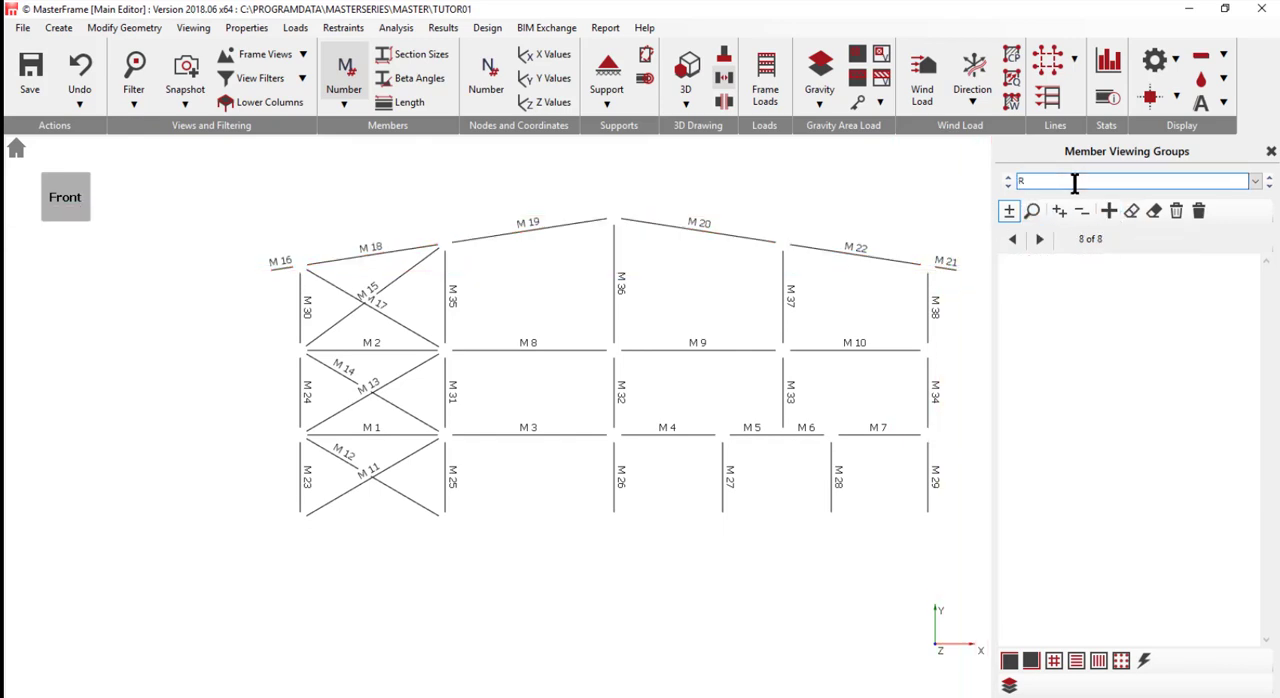
pyautogui.write('Bracing')
pyautogui.moveTo(328, 502); pyautogui.dragTo(420, 460)
pyautogui.moveTo(350, 410); pyautogui.dragTo(391, 364)
pyautogui.moveTo(340, 320); pyautogui.dragTo(397, 284)
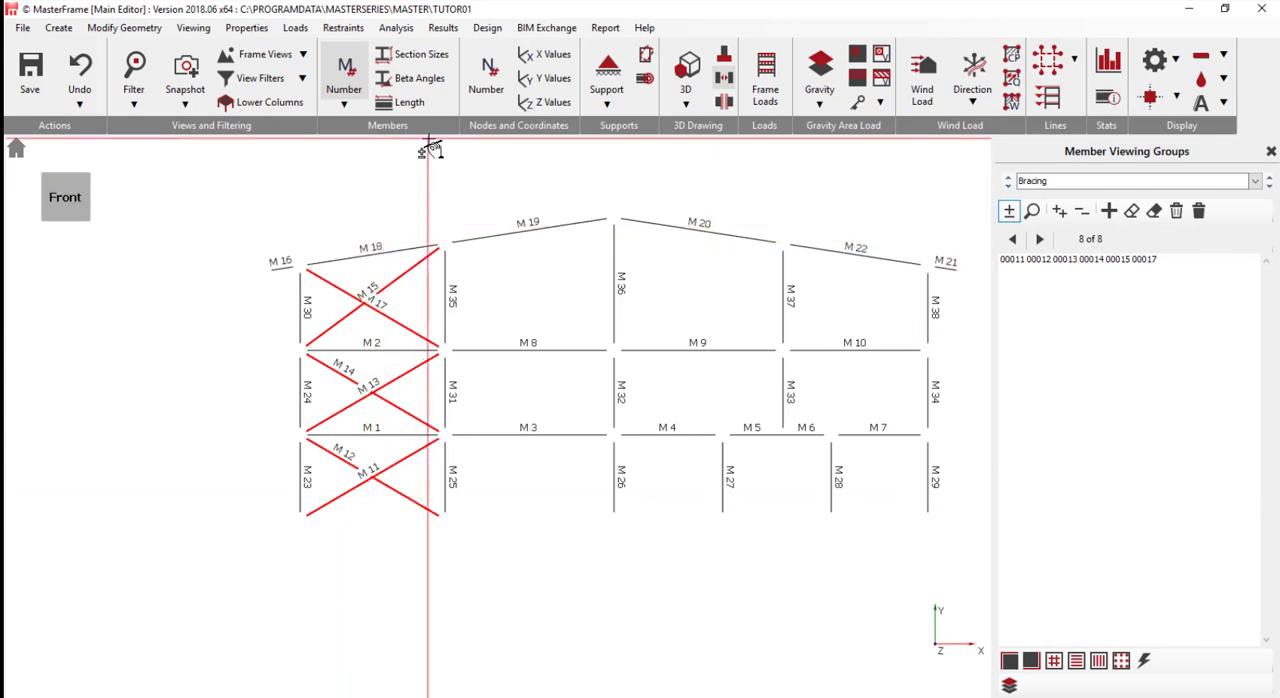
# - Analyse the frame for all load cases as a Plane Frame
pyautogui.click(402, 29)
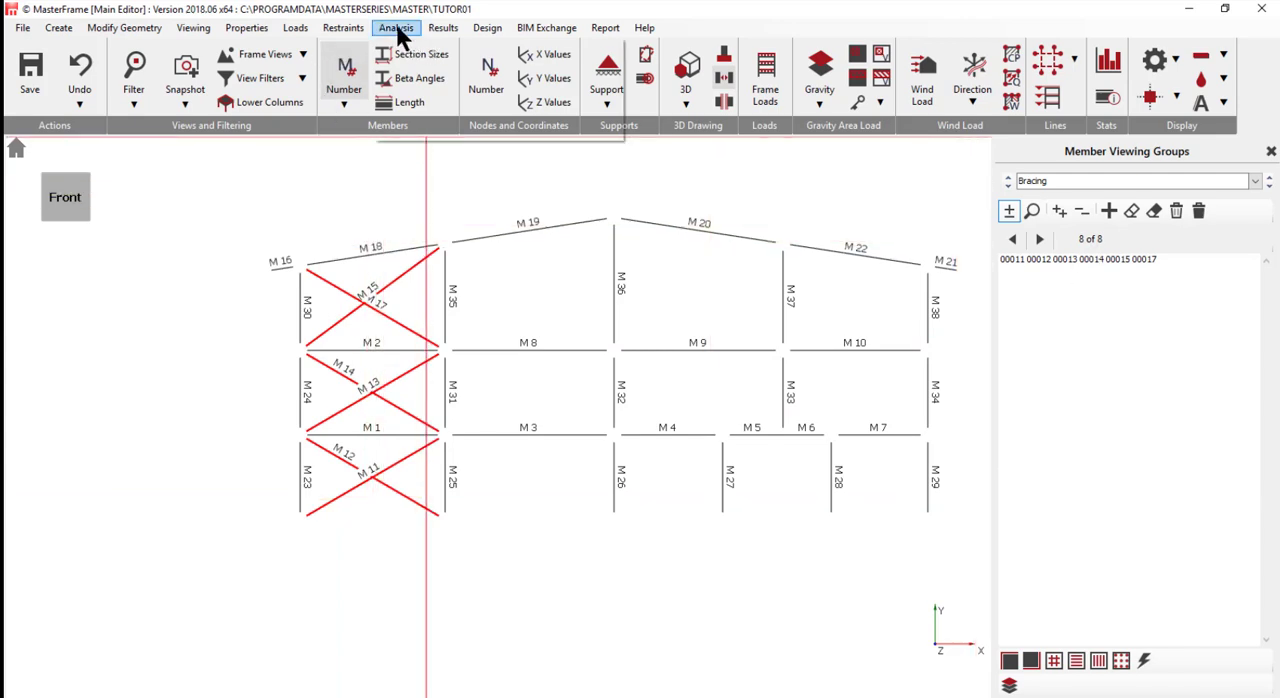
pyautogui.click(446, 113)
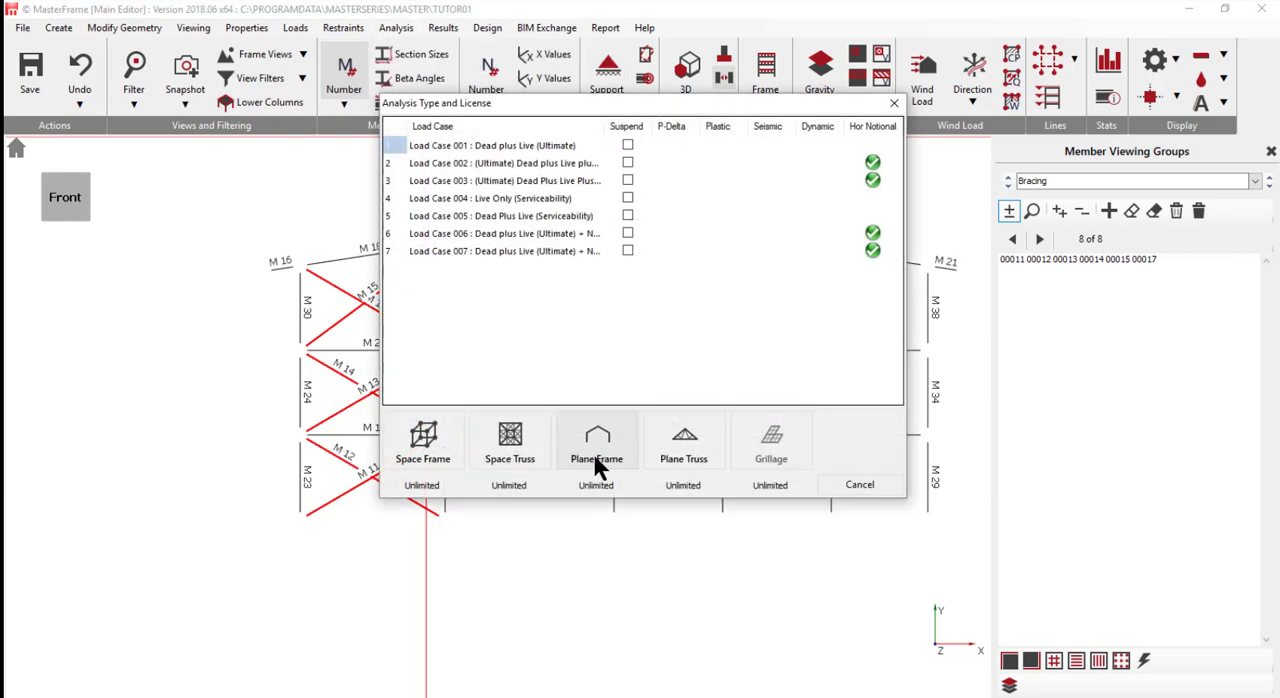
pyautogui.click(597, 455)
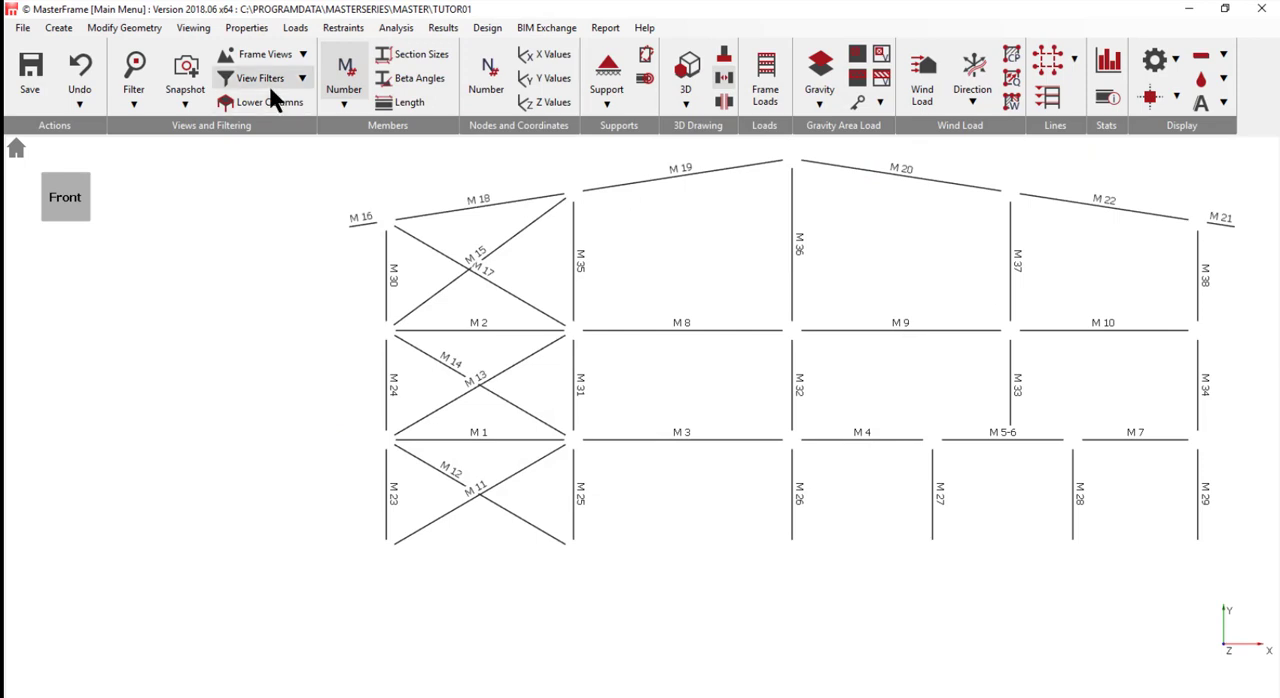
# - Open the graphical analysis results for the frame and hide the member numbers
pyautogui.click(452, 30)
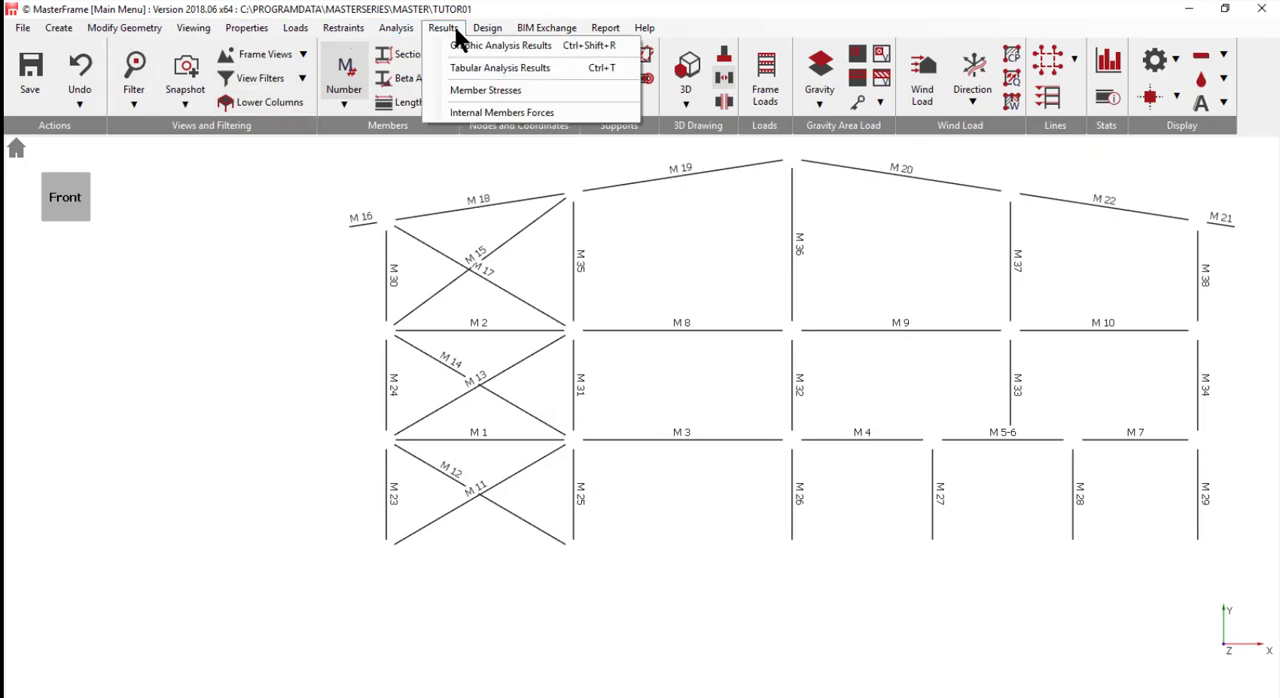
pyautogui.click(55, 196)
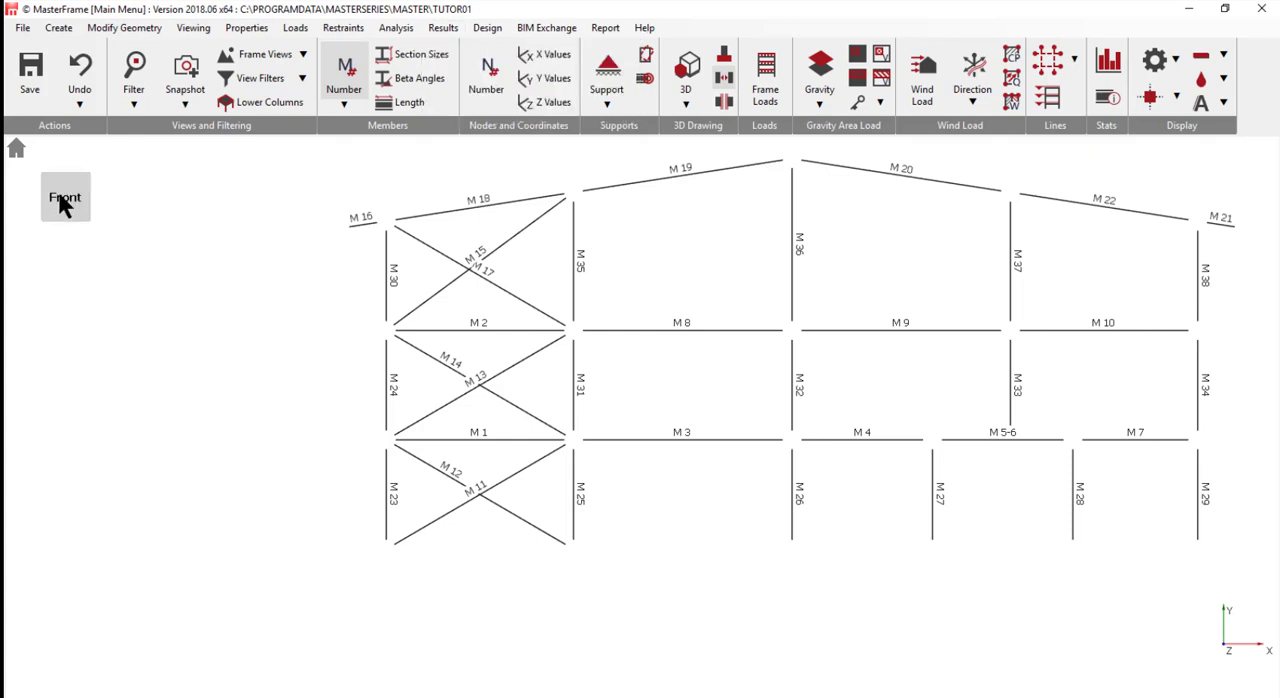
pyautogui.click(16, 149)
pyautogui.click(55, 208)
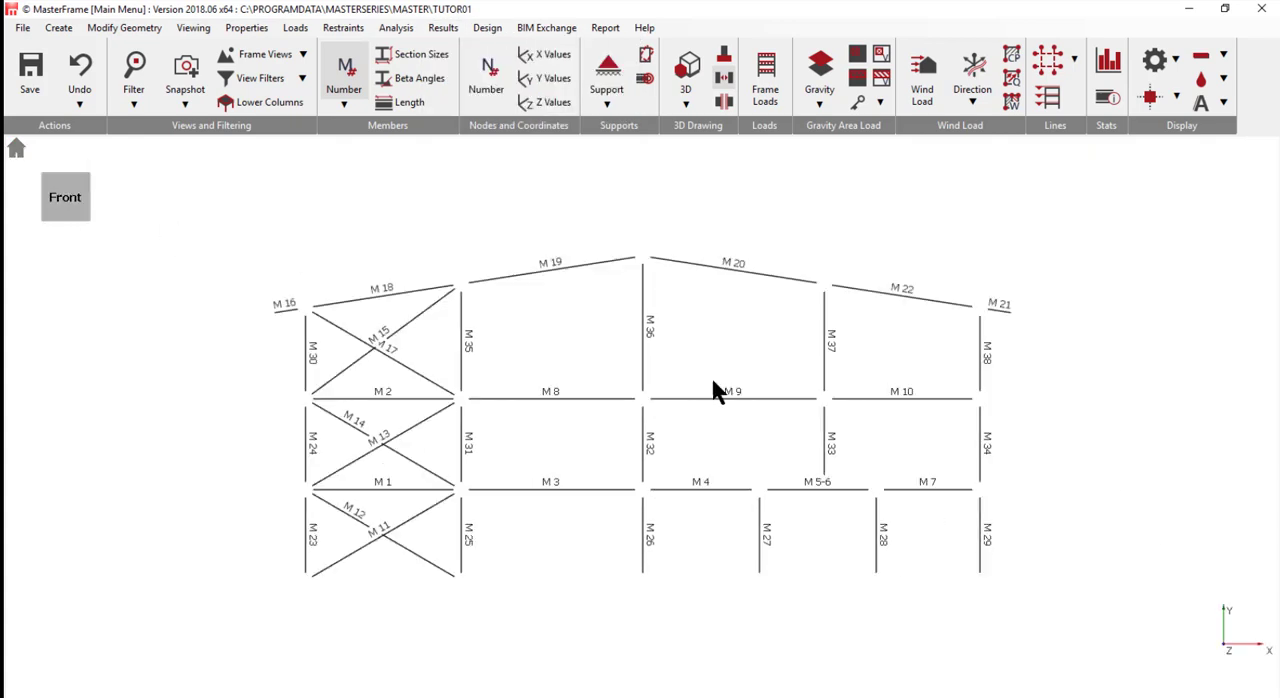
pyautogui.scroll(1, 684, 503)
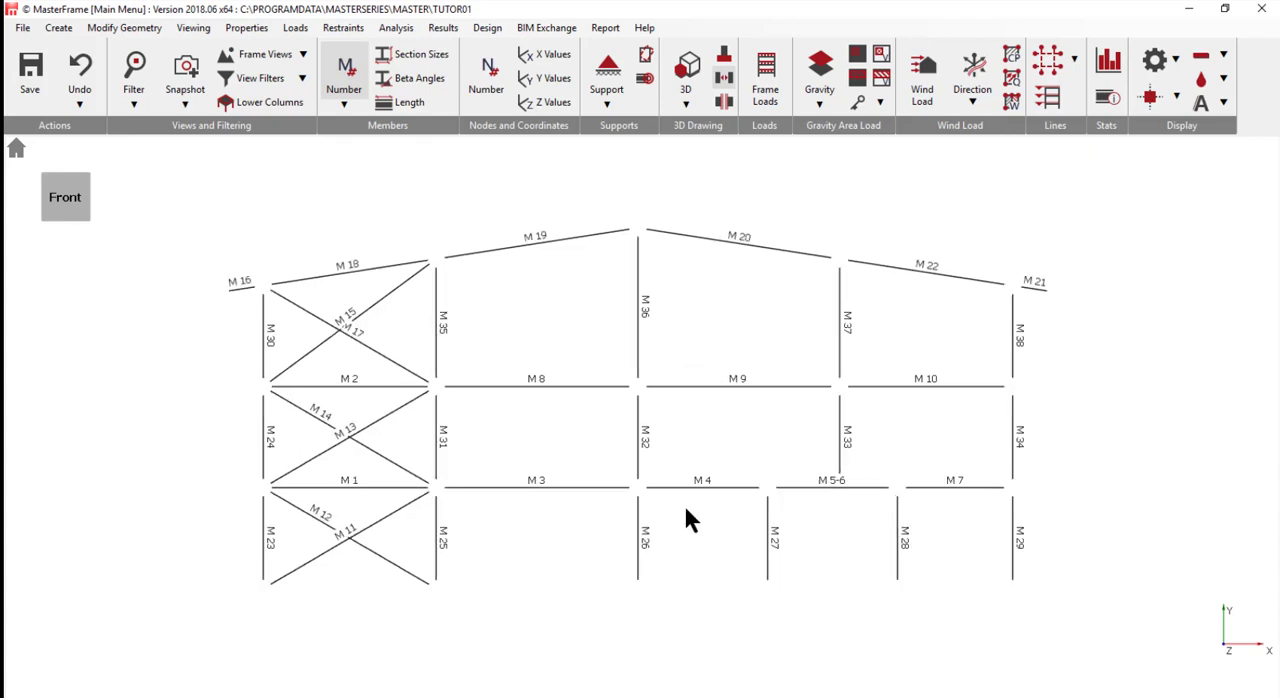
pyautogui.click(443, 27)
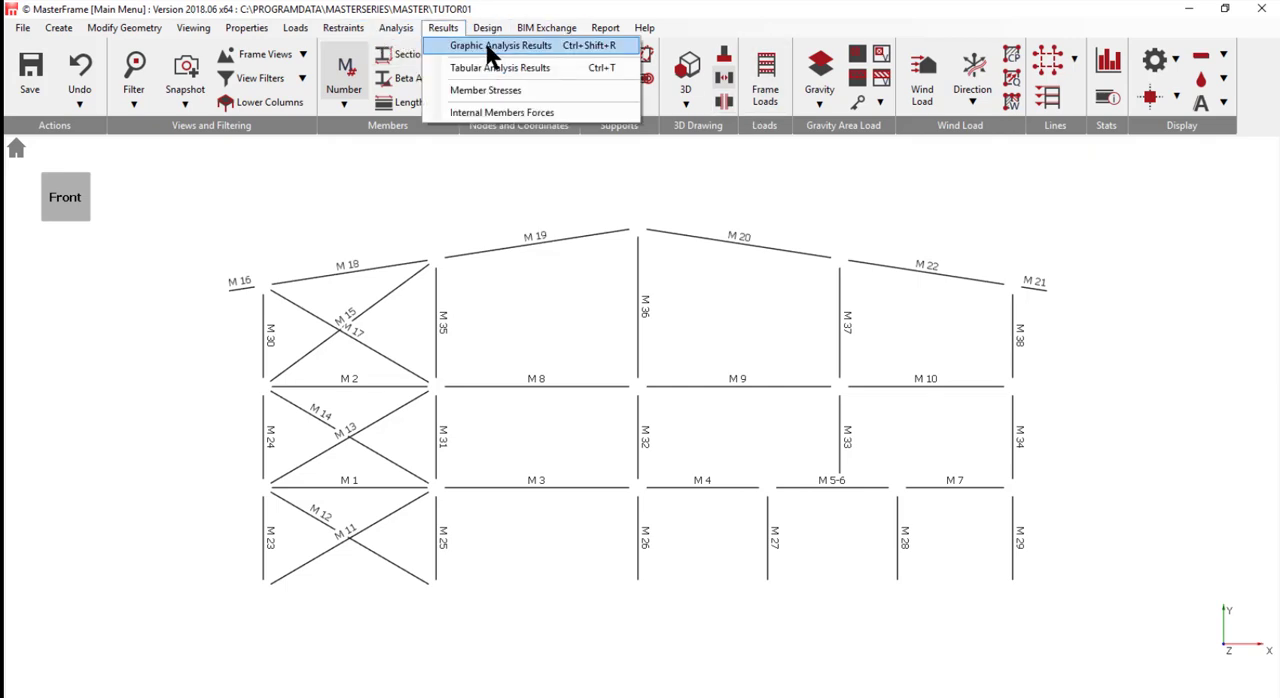
pyautogui.click(484, 44)
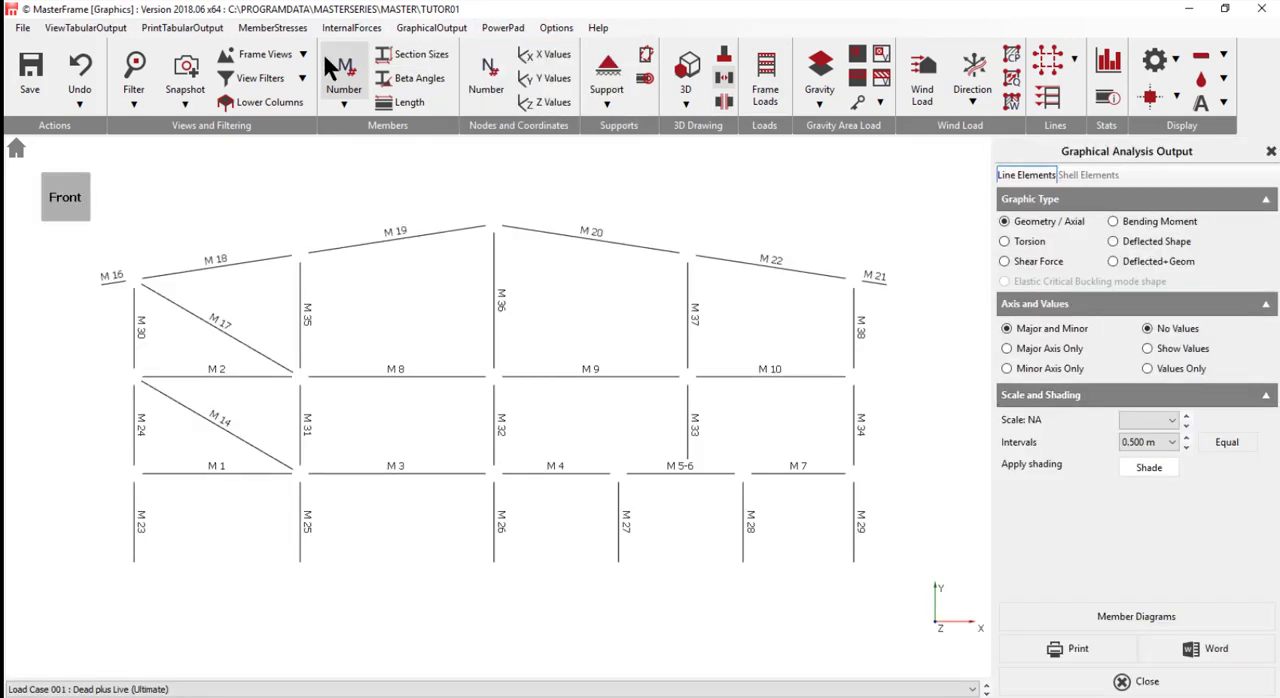
pyautogui.click(330, 66)
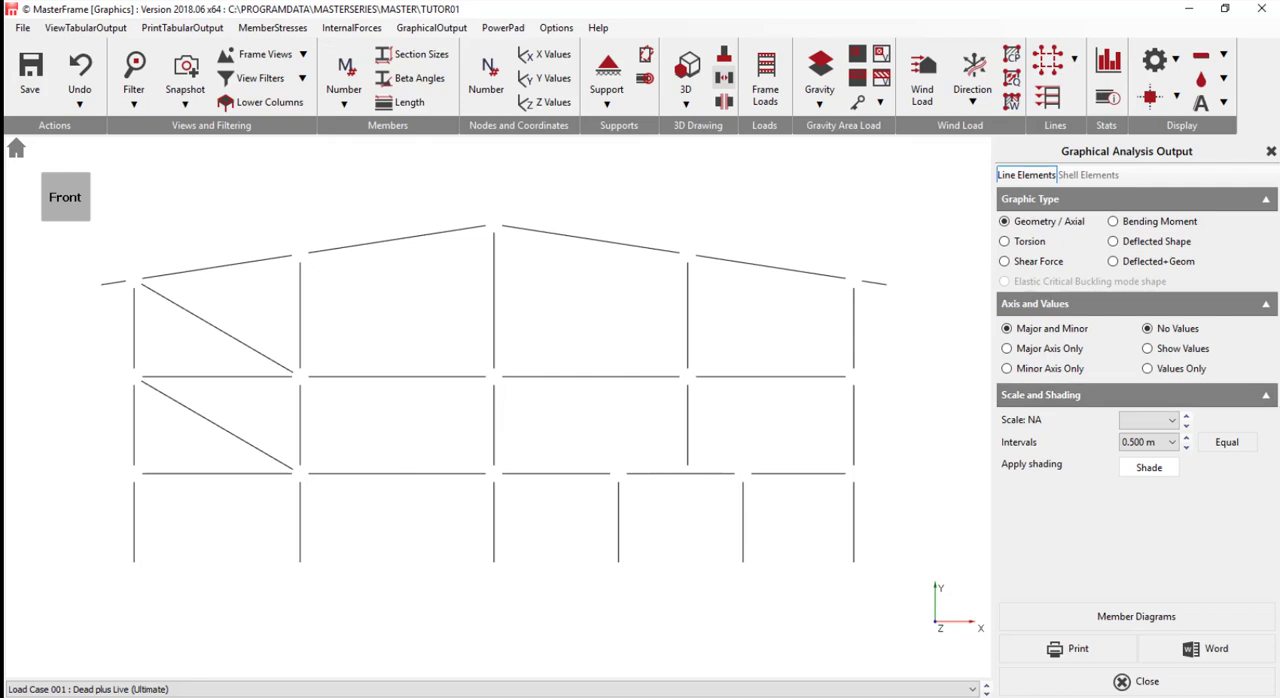
# - Display the bending moment diagram for Load Case 001 at a scale of 200, with values shown for the major axis only
pyautogui.click(1139, 218)
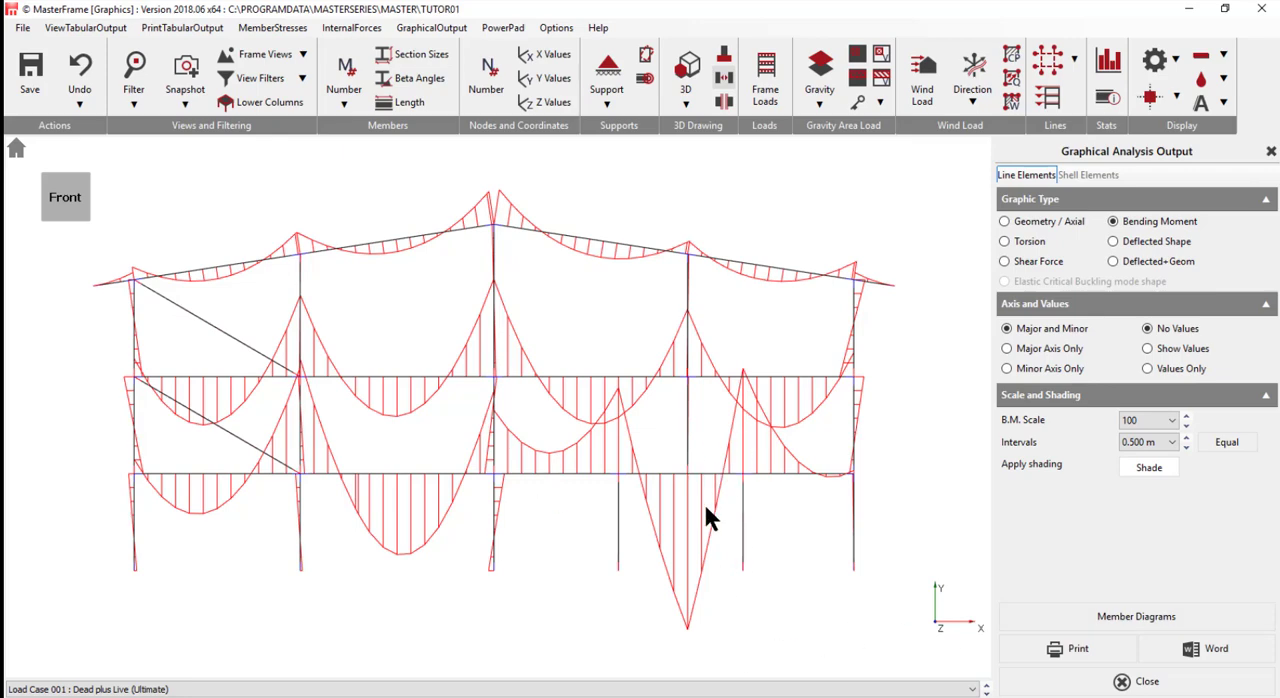
pyautogui.click(1186, 417)
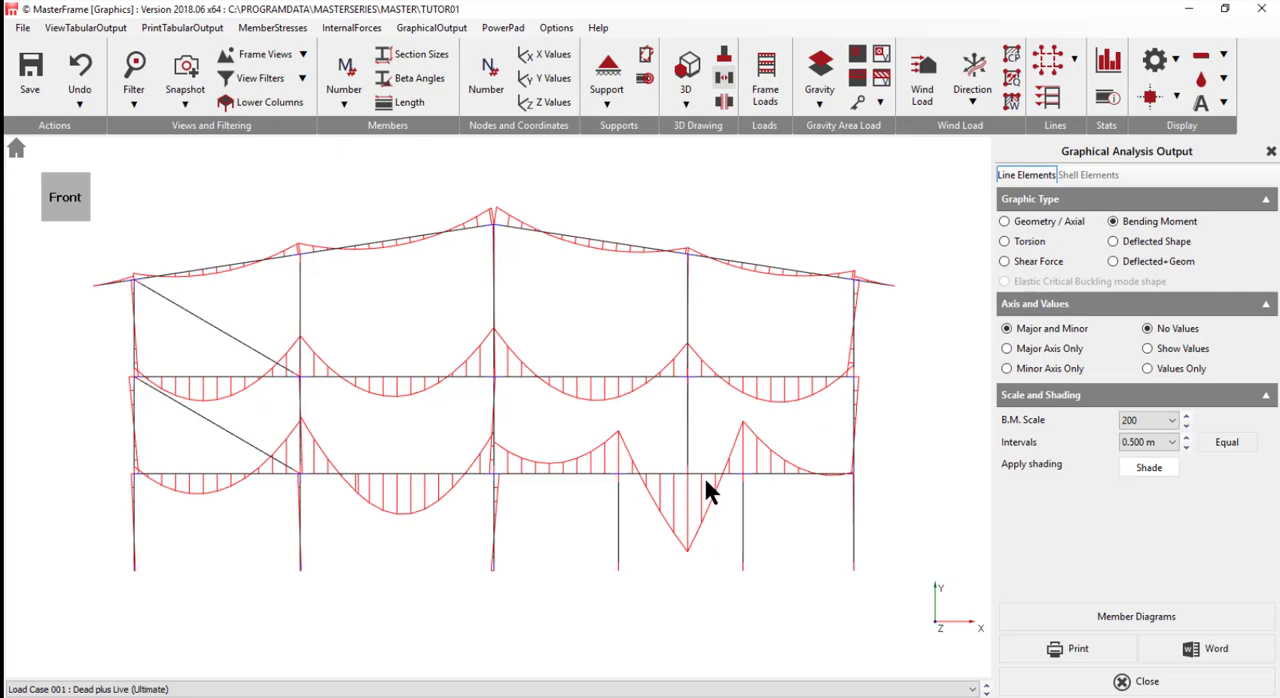
pyautogui.click(1161, 349)
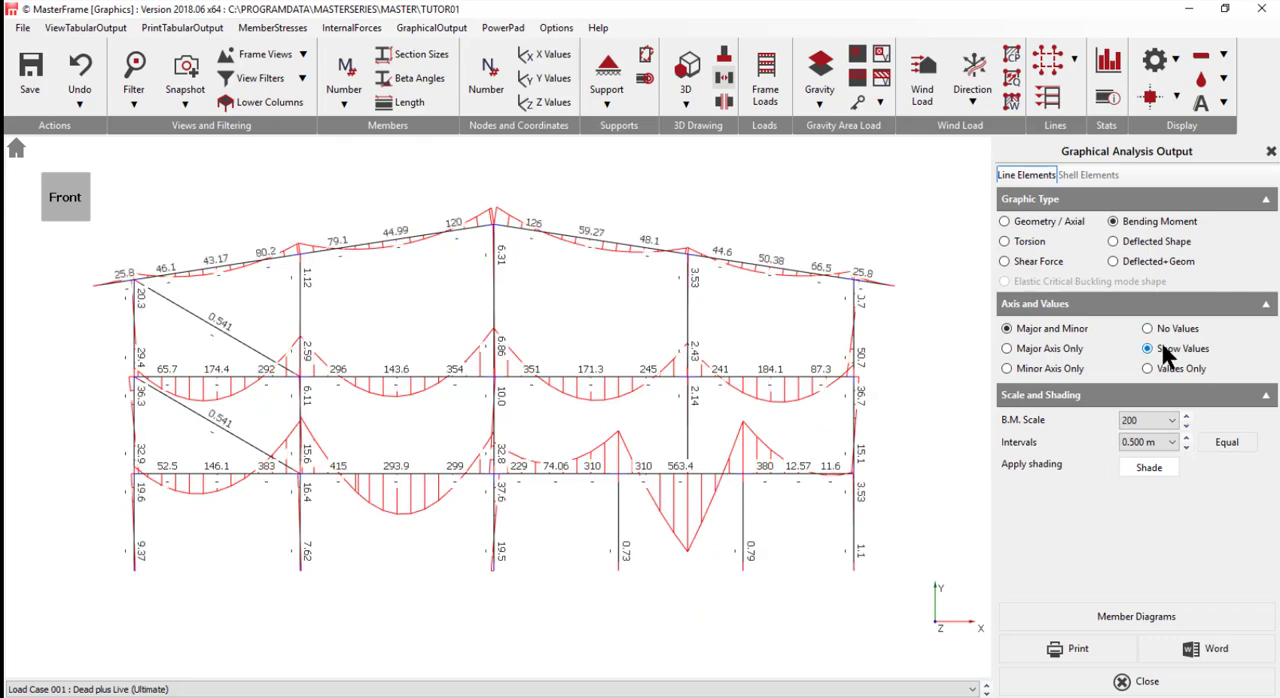
pyautogui.click(1019, 348)
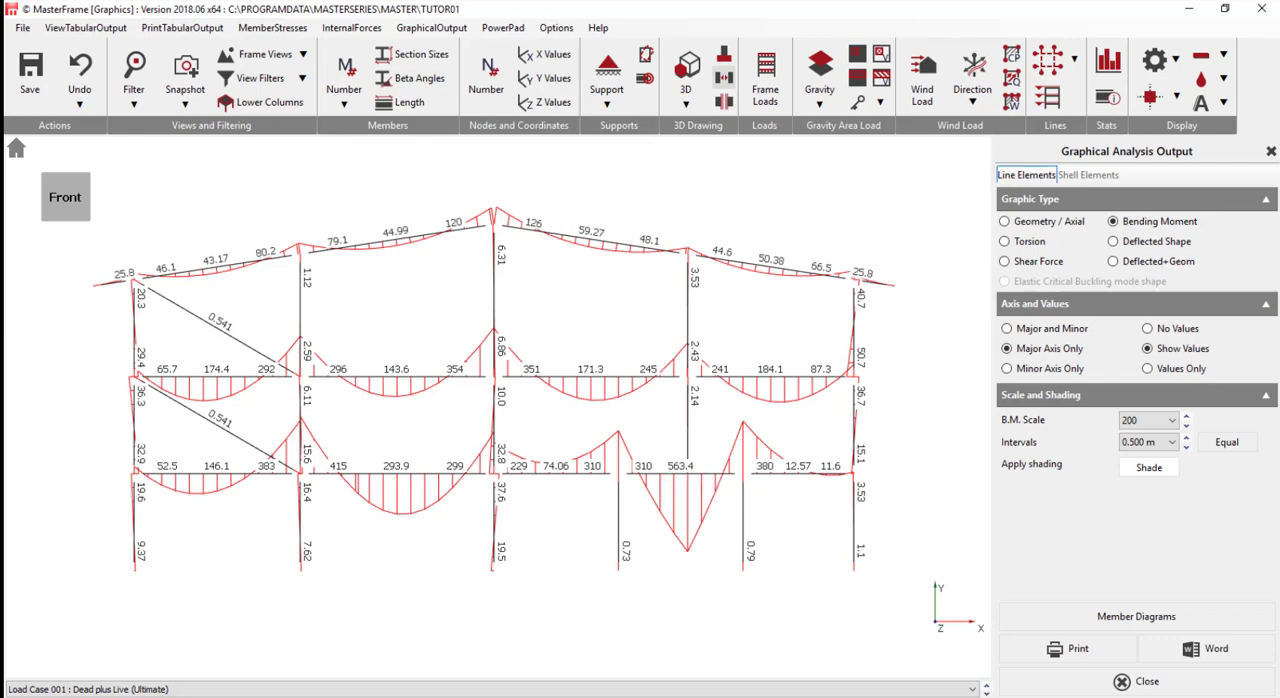
# - Display the deflected shape together with the frame geometry at a magnification of 20
pyautogui.click(1141, 264)
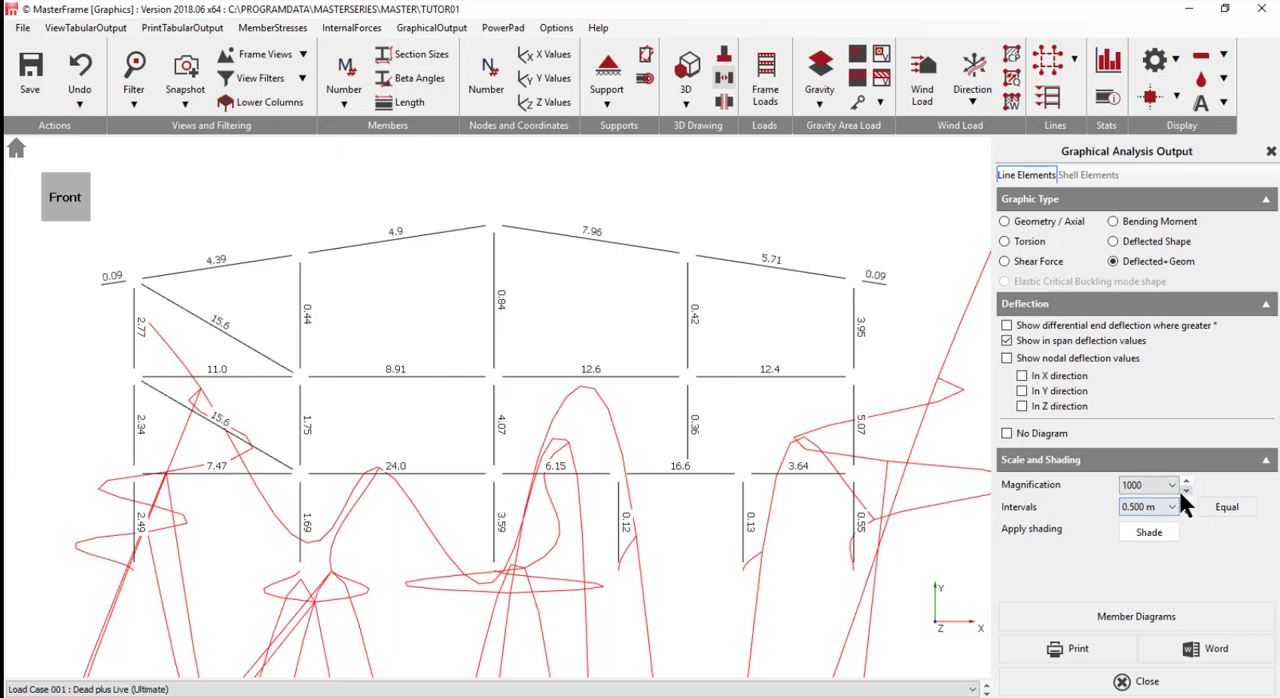
pyautogui.click(1185, 488)
pyautogui.click(1186, 489)
pyautogui.click(1186, 489)
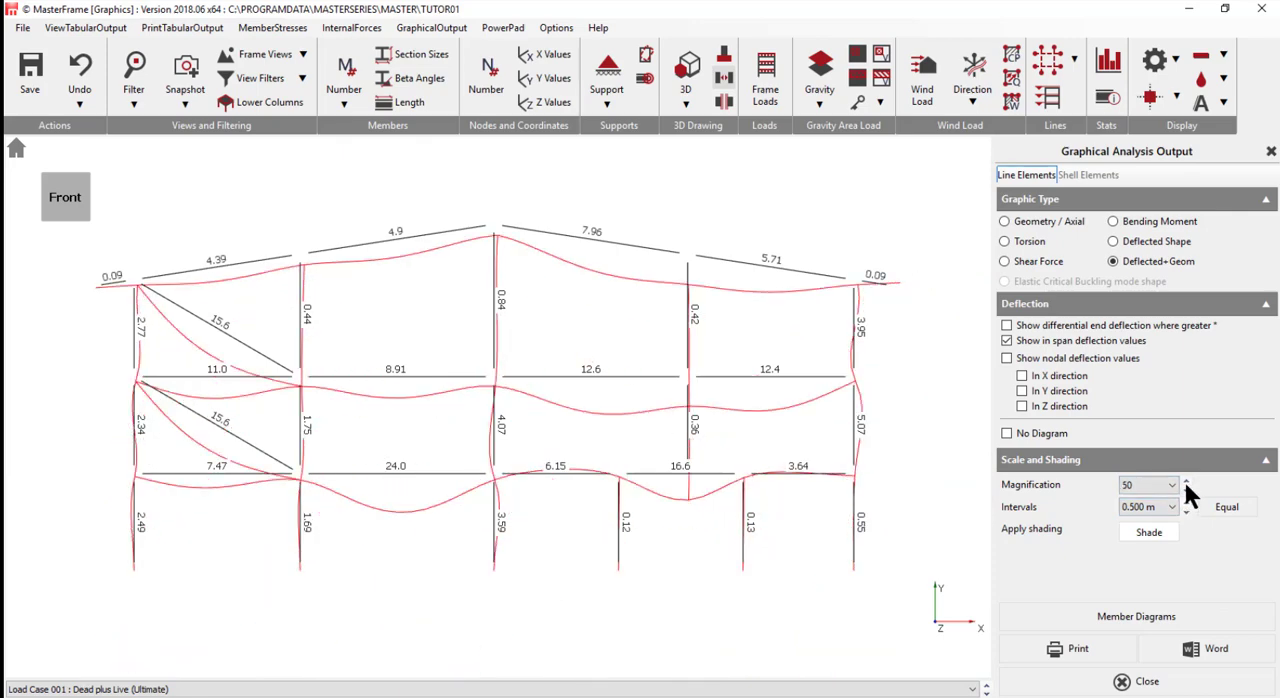
pyautogui.click(1186, 489)
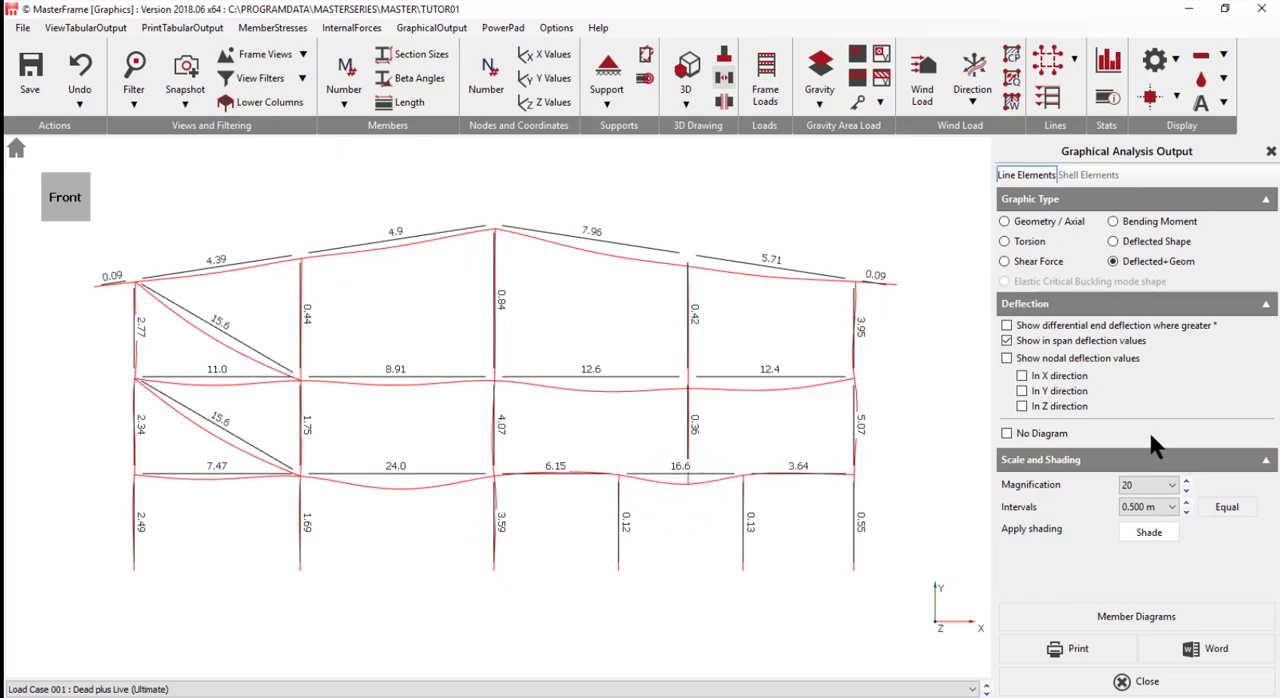
# - Replace the in-span deflection values with nodal deflections in the Y direction only, for the Envelope (Serviceability Cases)
pyautogui.click(1007, 341)
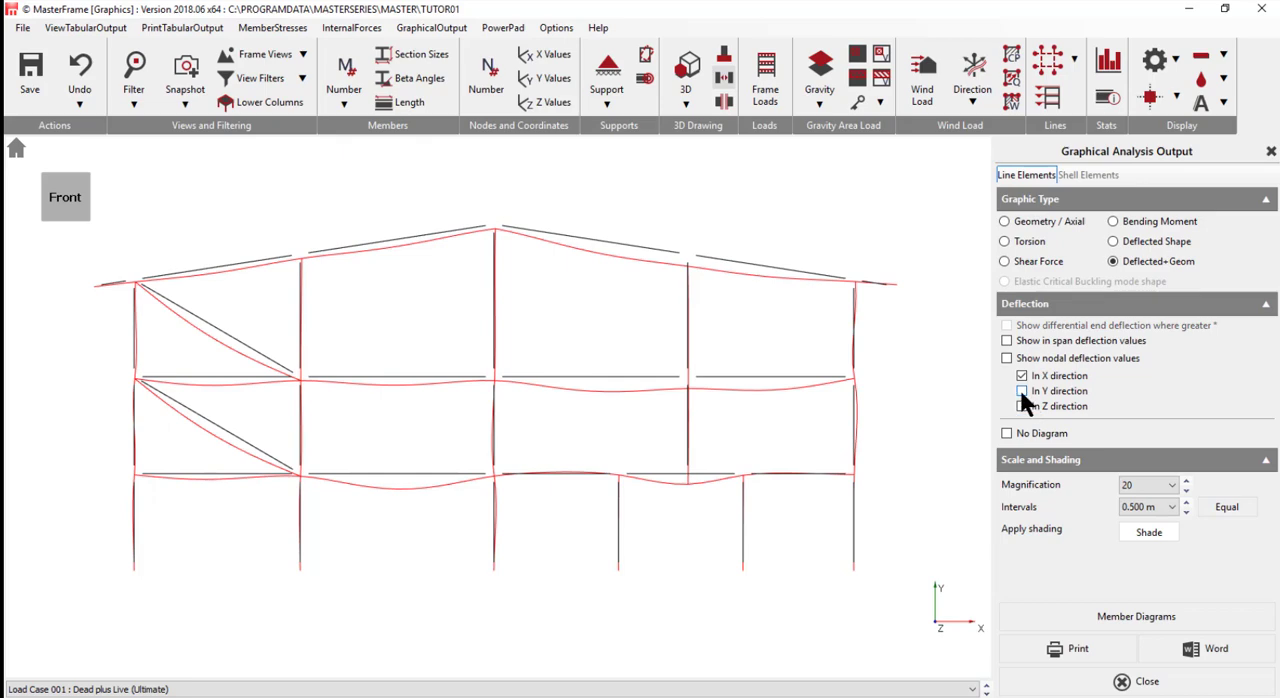
pyautogui.click(1021, 391)
pyautogui.click(1006, 358)
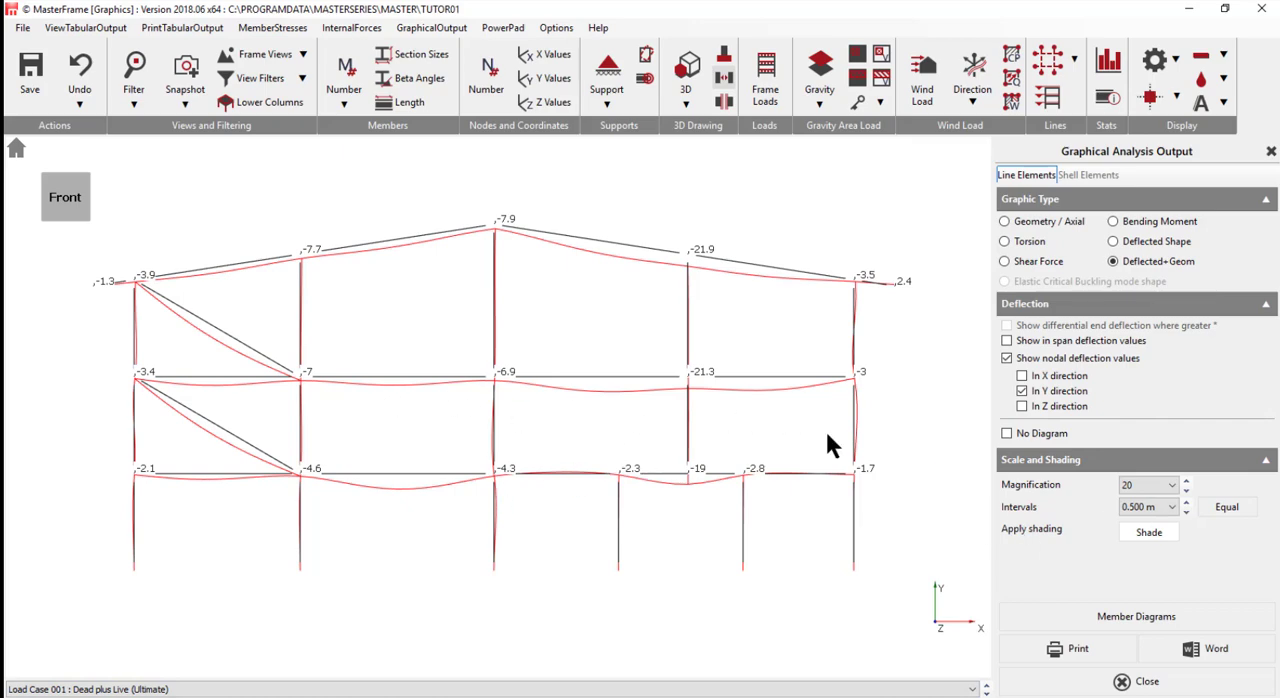
pyautogui.click(500, 689)
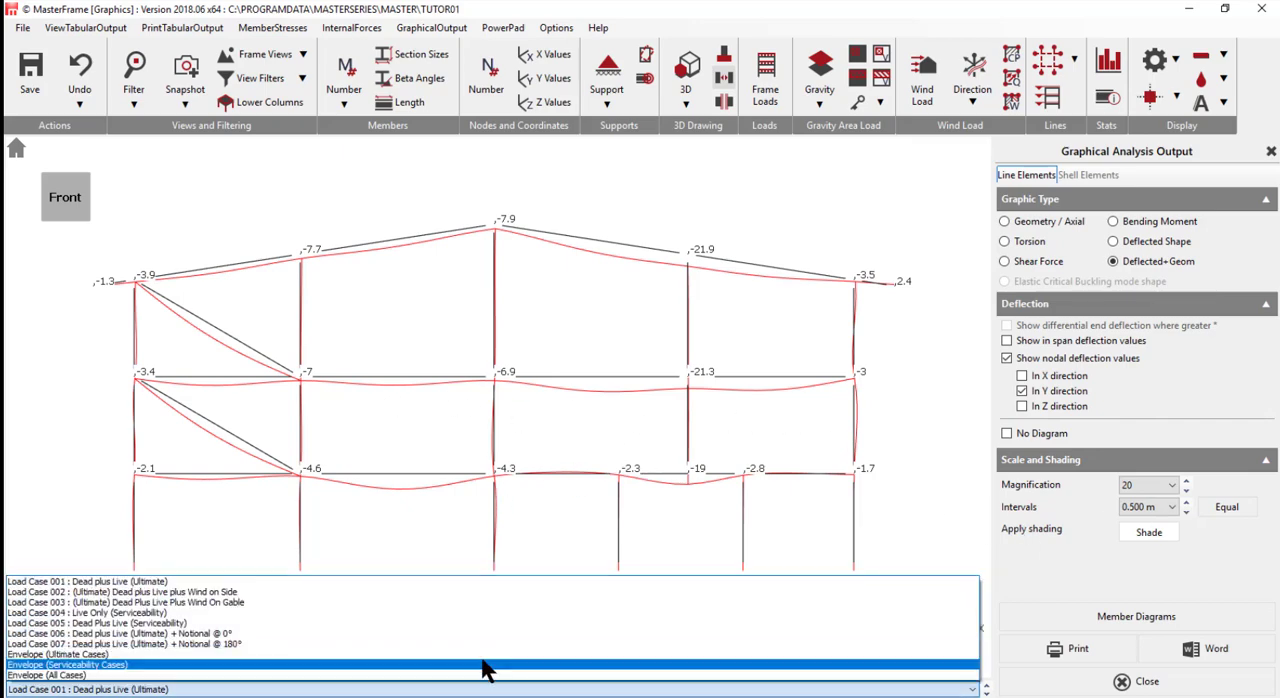
pyautogui.click(481, 665)
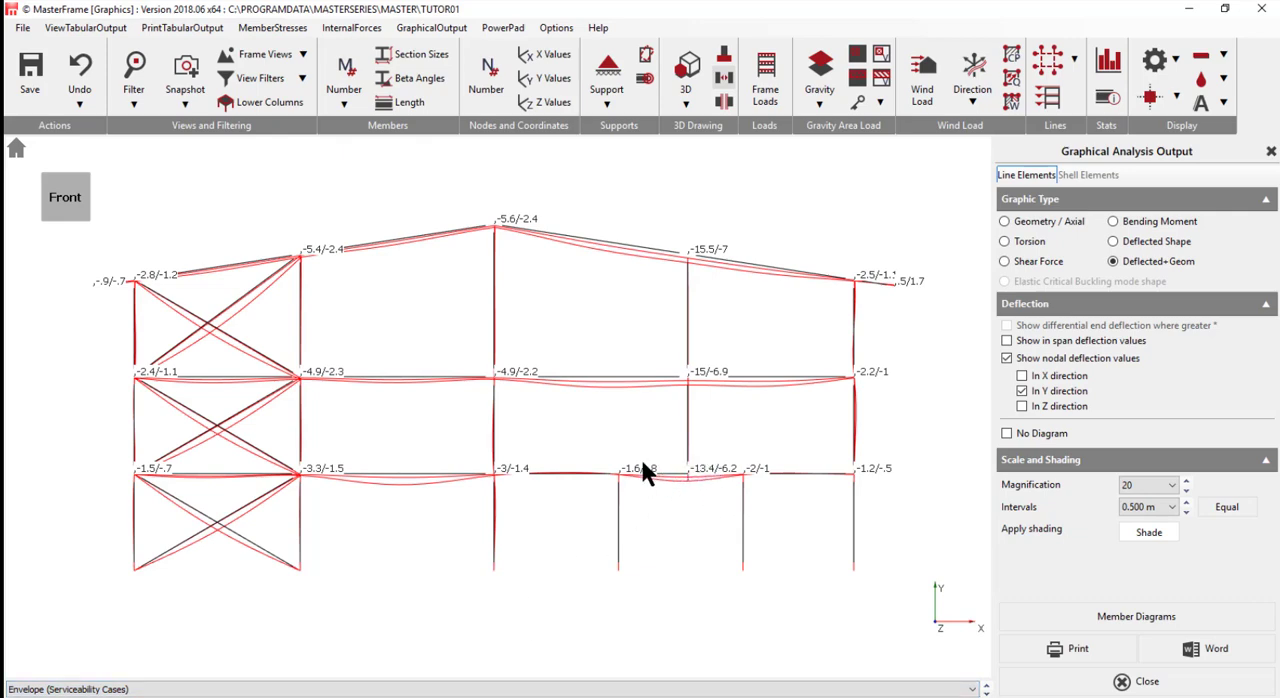
# - Close the graphical analysis output and open Steel Member Design for the frame
pyautogui.click(1270, 152)
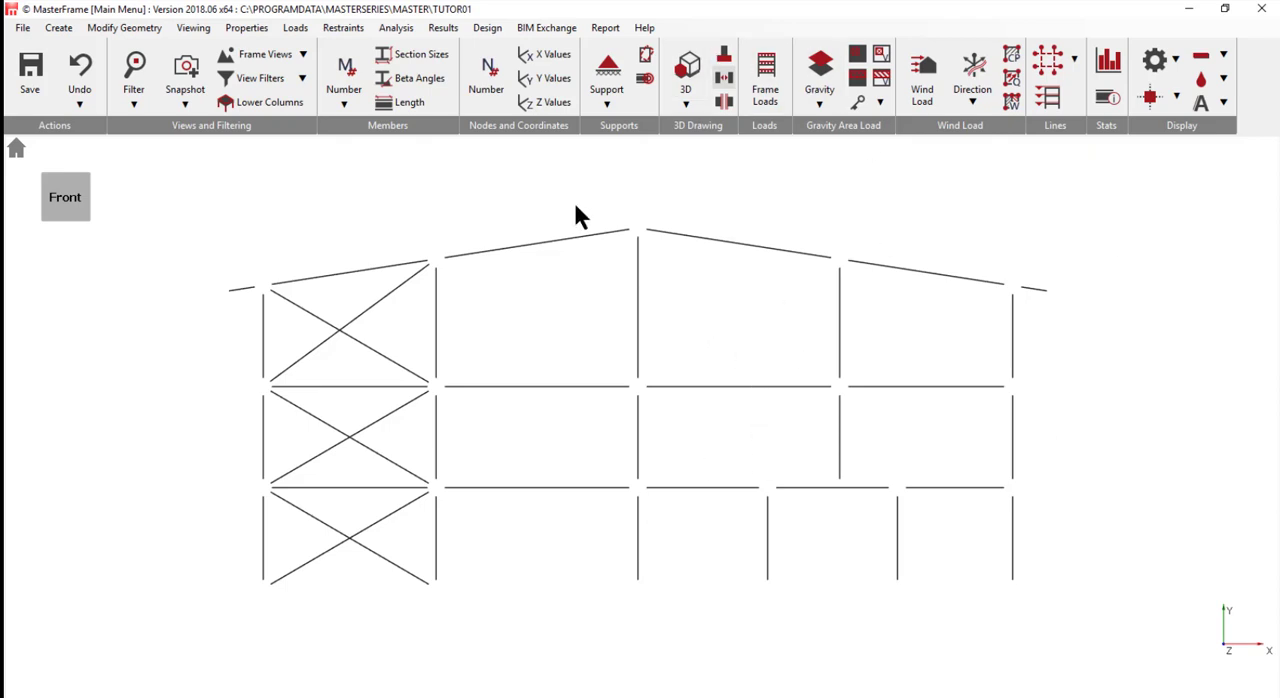
pyautogui.click(487, 26)
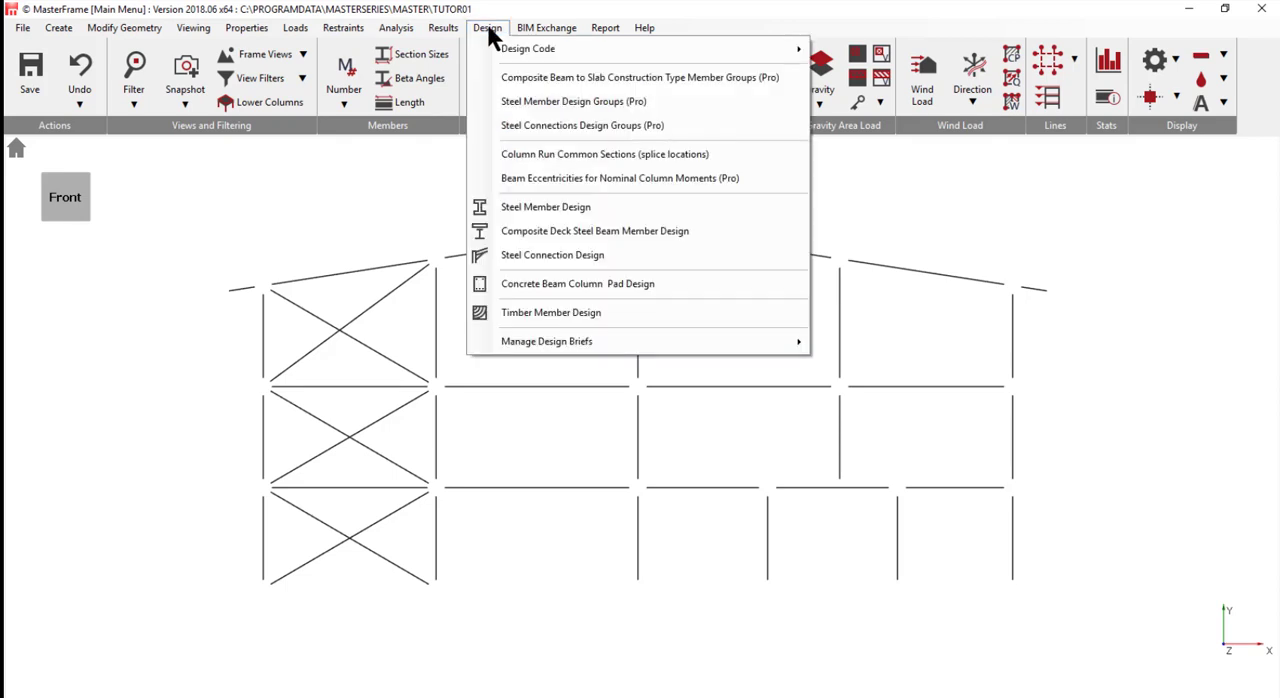
pyautogui.click(560, 207)
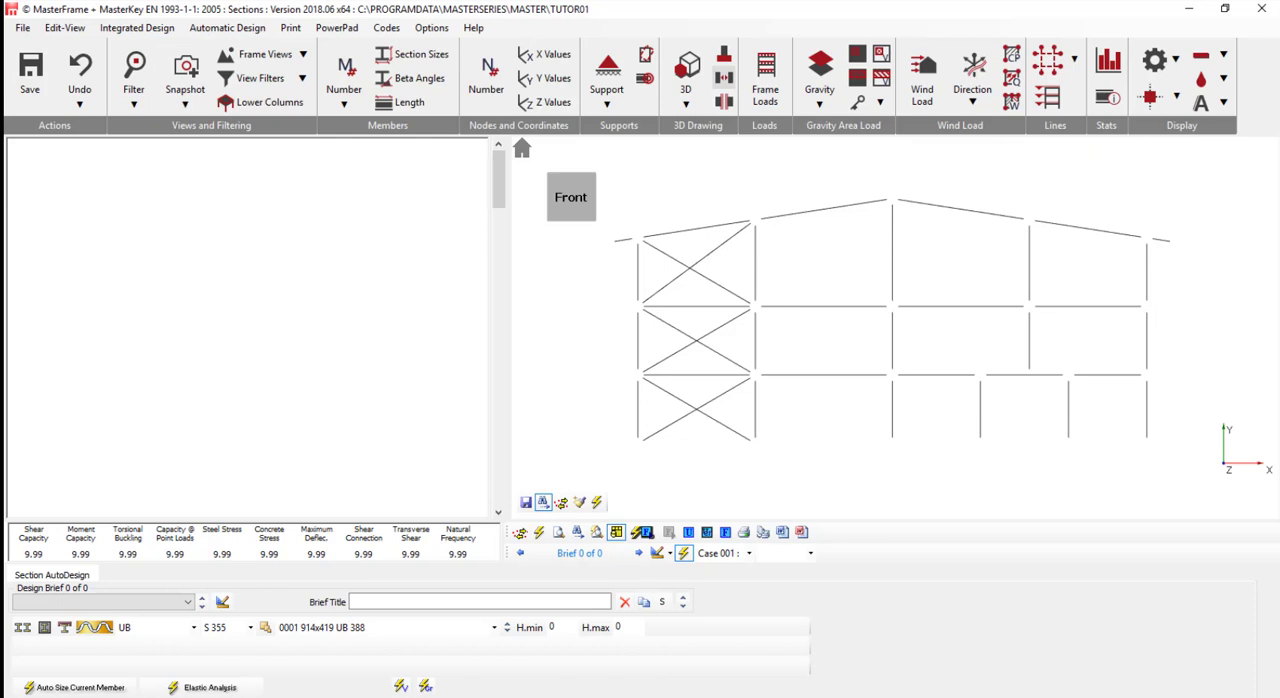
# - Run an AutoCheck - Group Check on all frame members and review the capacity ratios of the full member list
pyautogui.click(122, 30)
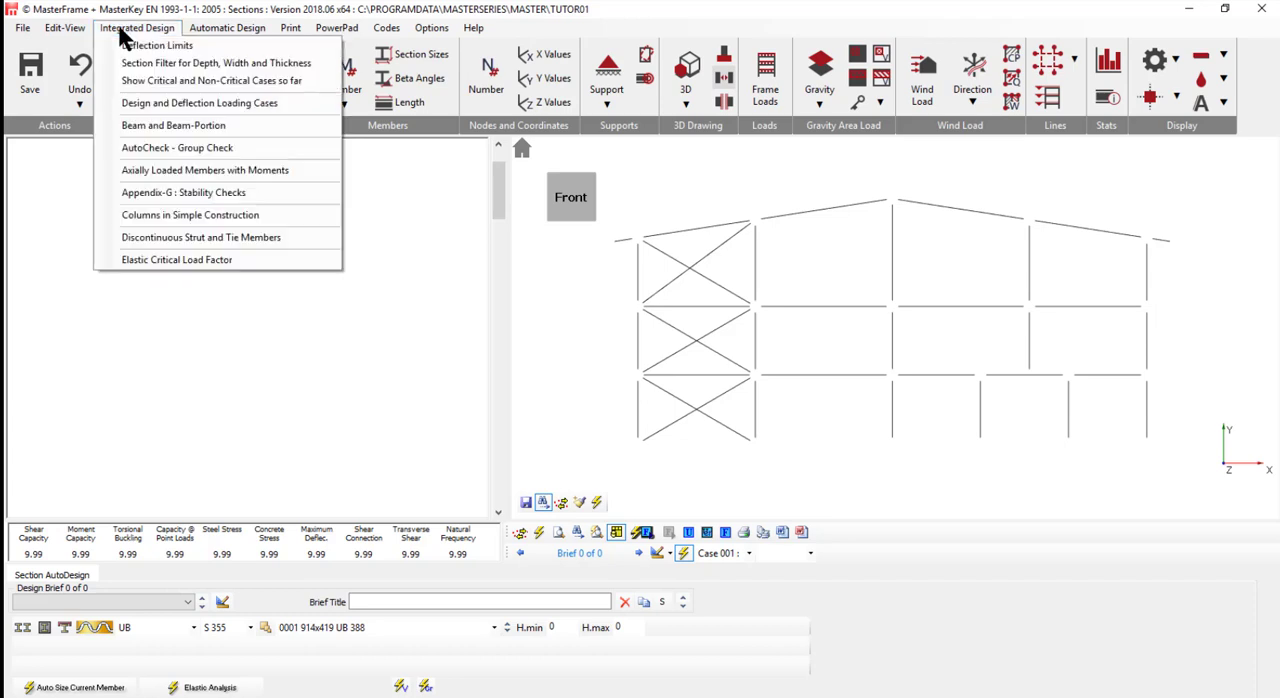
pyautogui.click(186, 149)
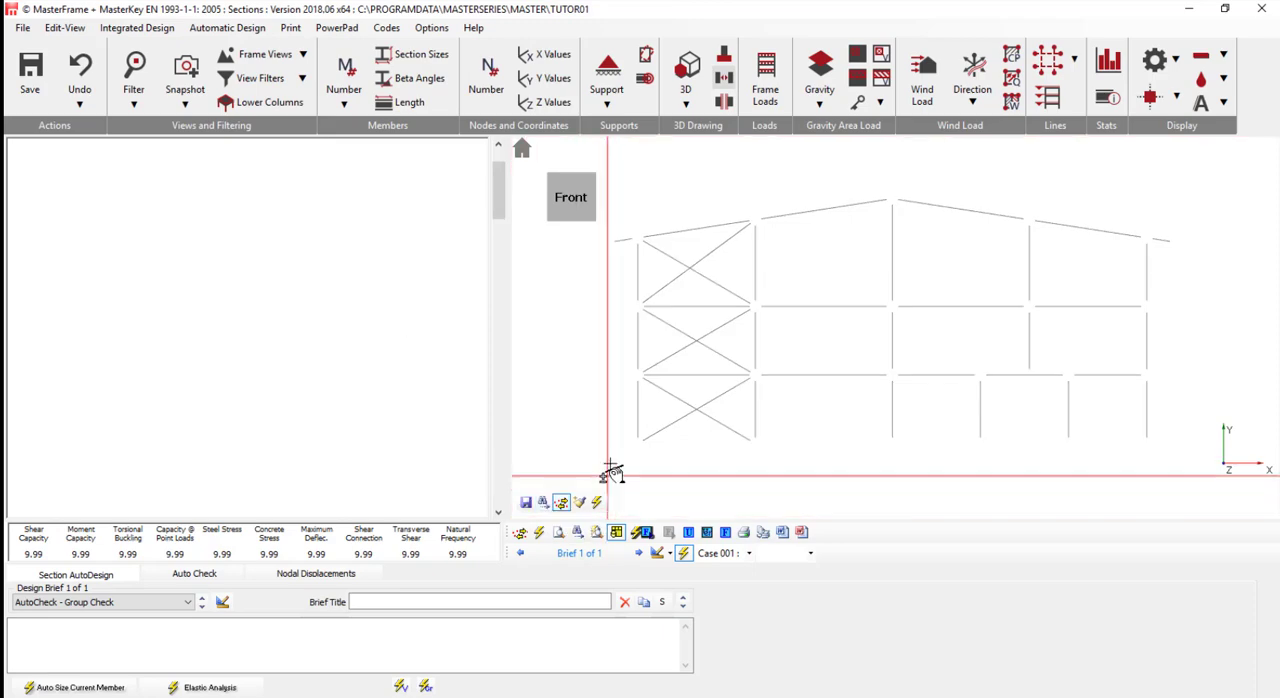
pyautogui.moveTo(614, 471); pyautogui.dragTo(1194, 192)
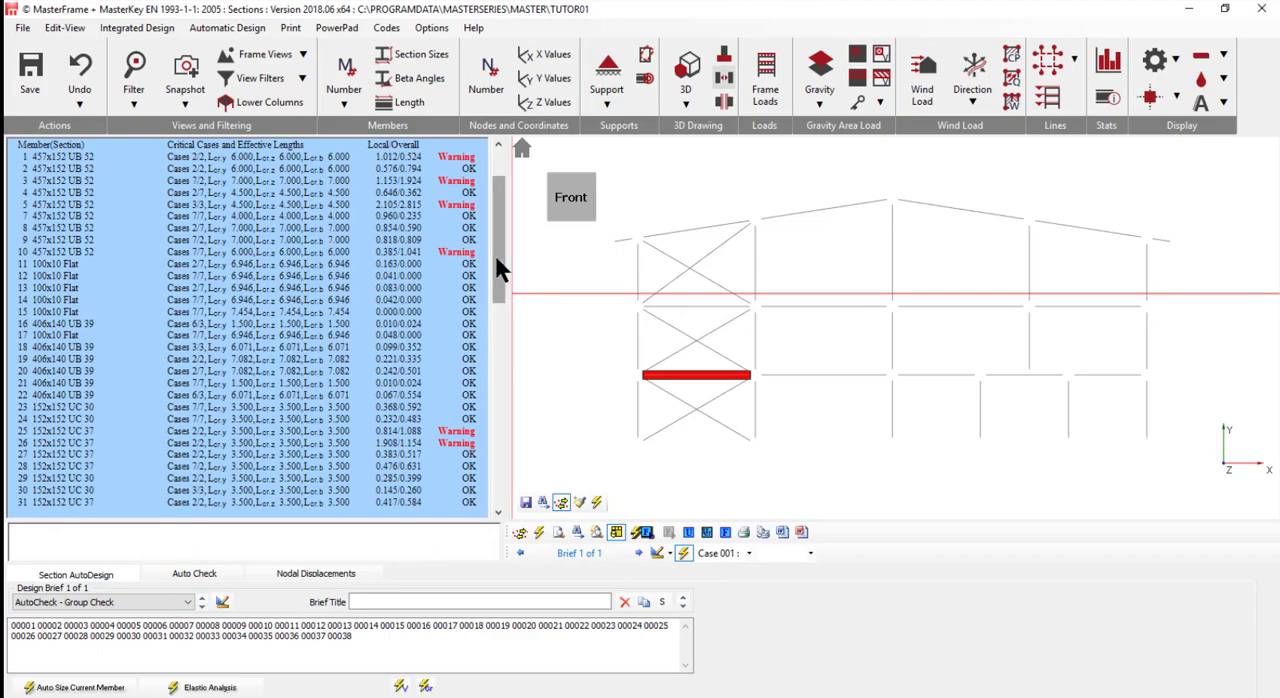
pyautogui.moveTo(495, 255); pyautogui.dragTo(494, 196)
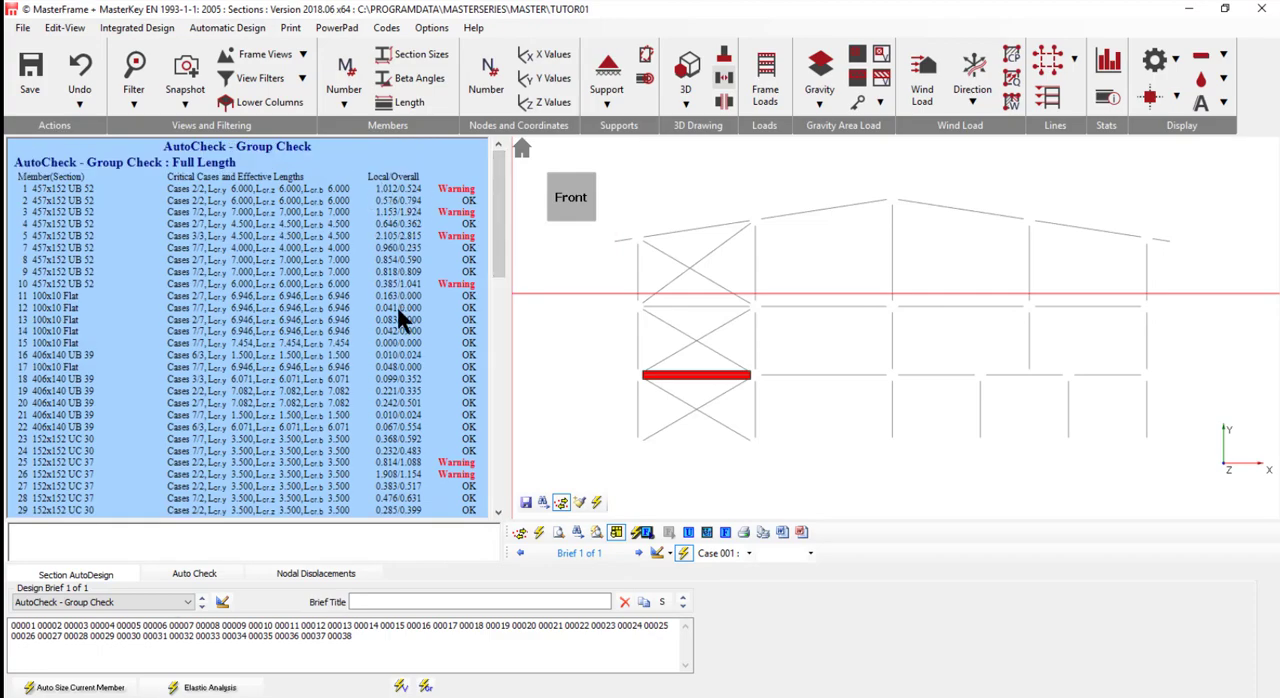
pyautogui.scroll(-4, 450, 469)
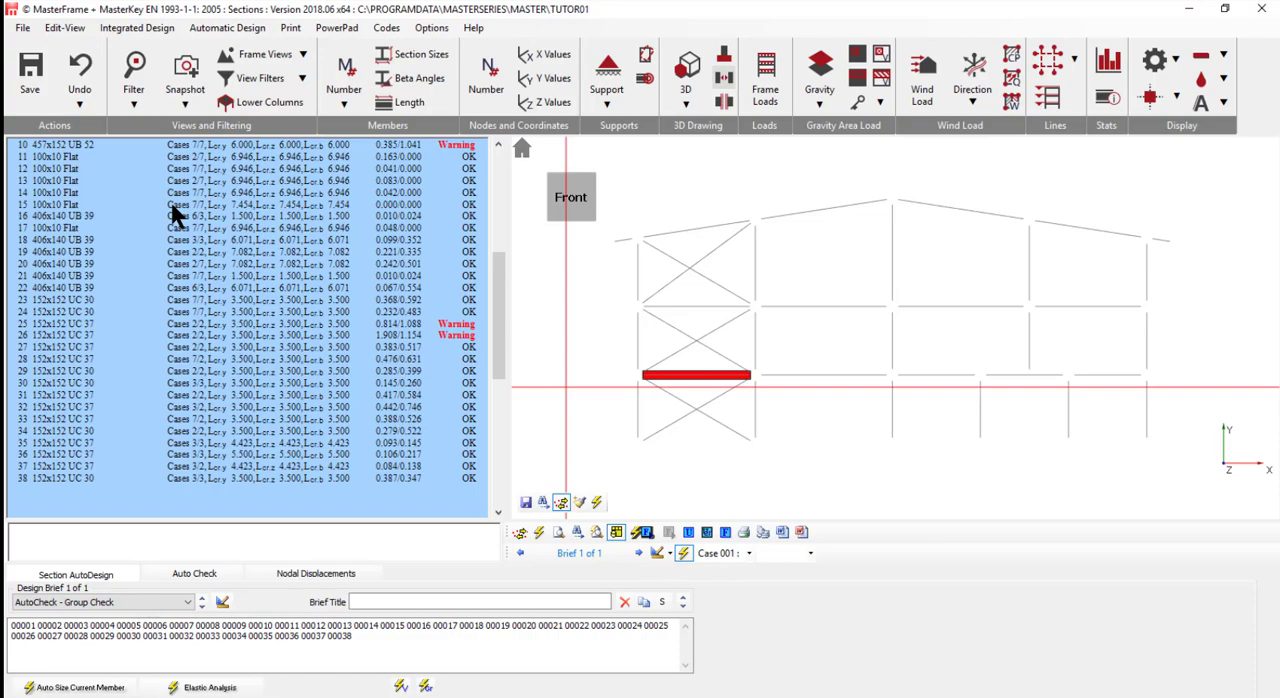
# - Create an Axially Loaded Members with Moments design brief for beam M 3, with member numbers shown, and review its design check
pyautogui.click(143, 30)
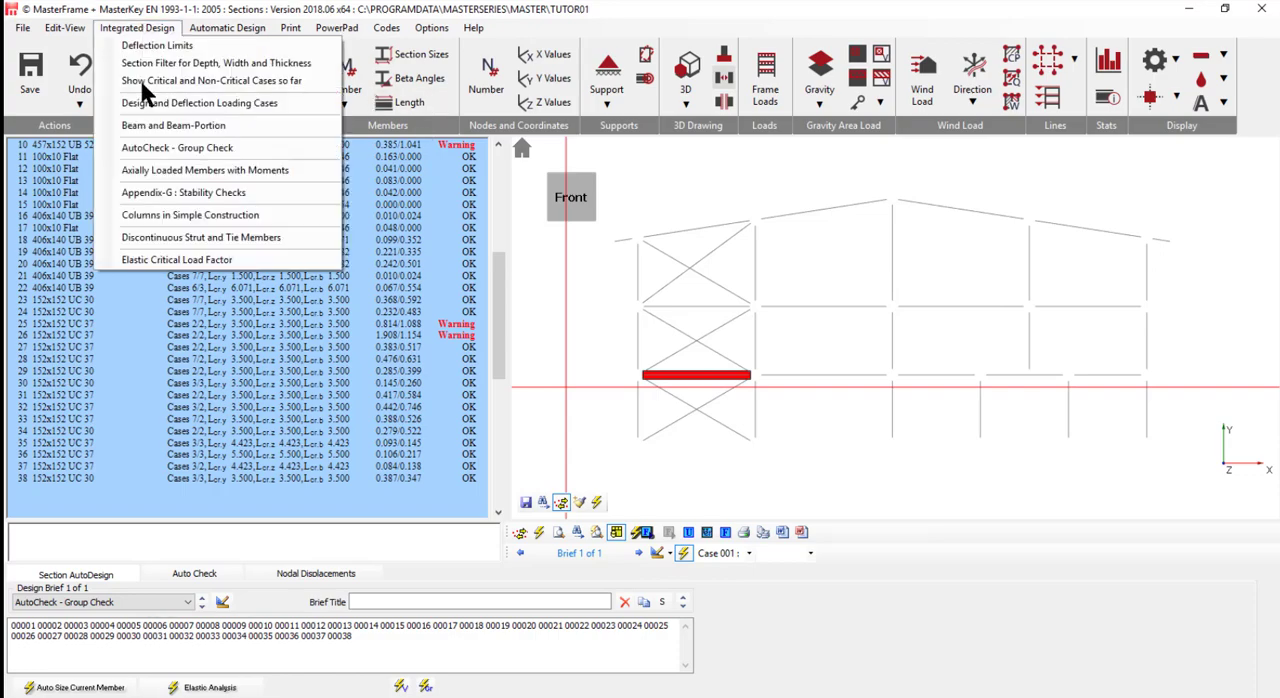
pyautogui.click(188, 170)
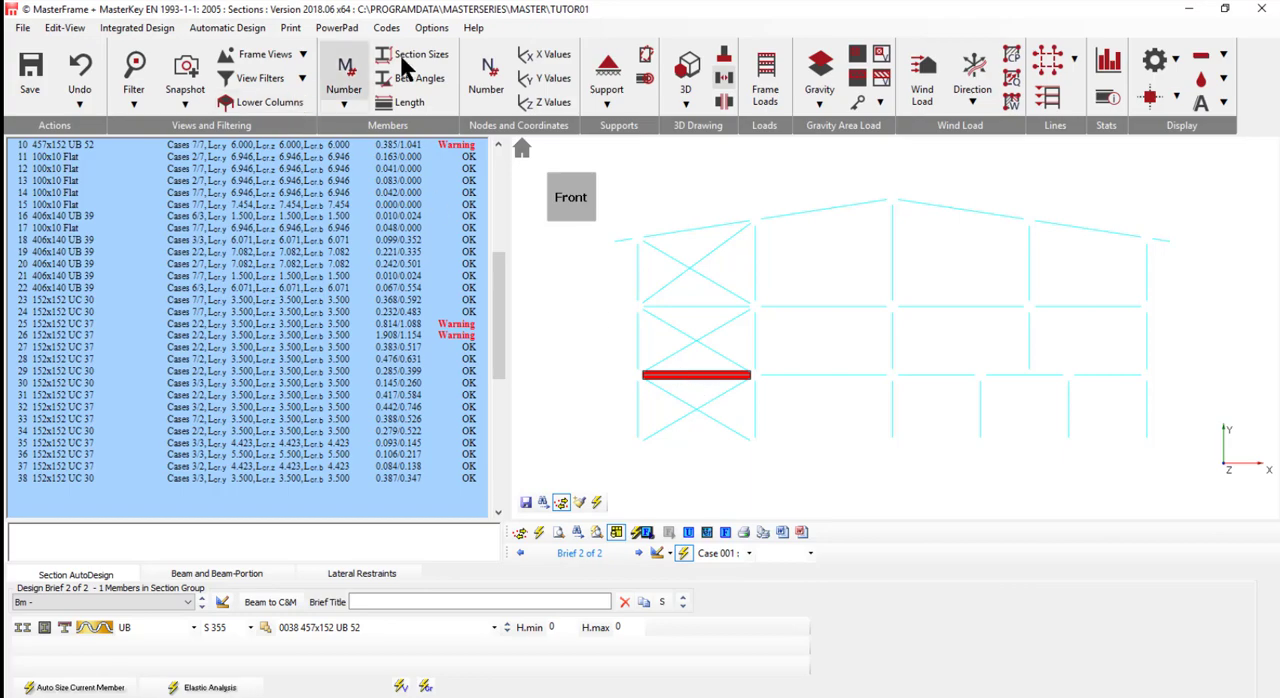
pyautogui.click(345, 72)
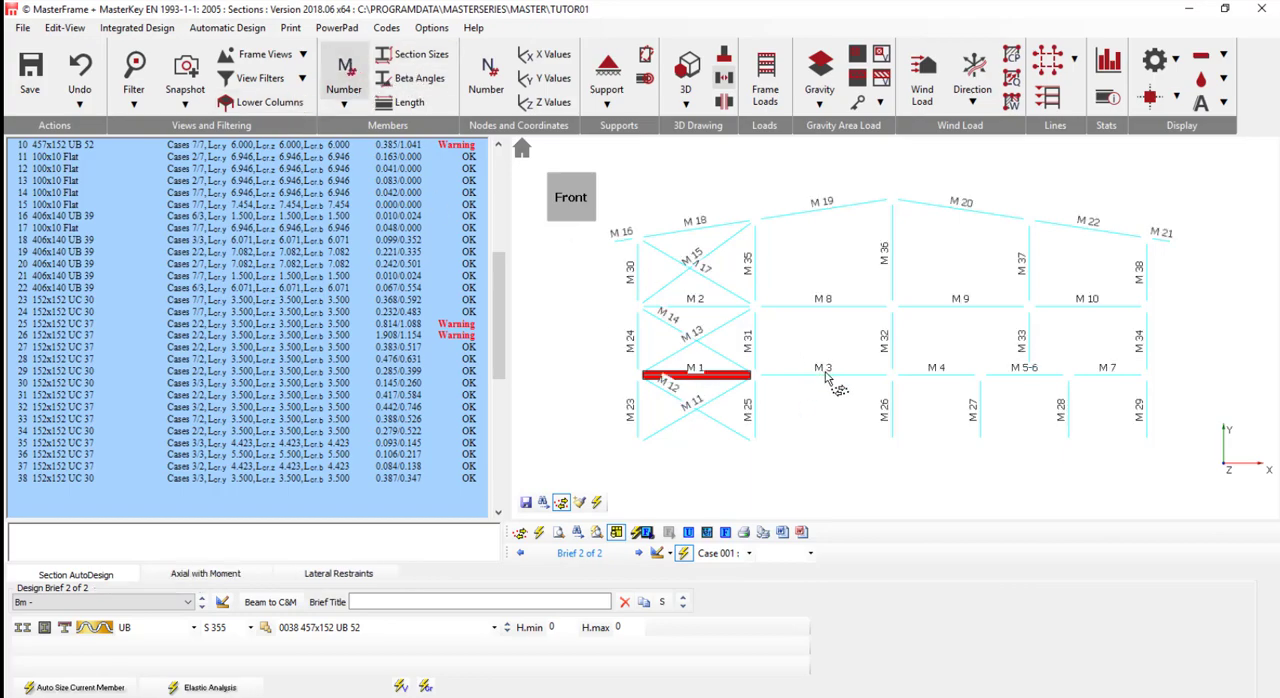
pyautogui.click(826, 375)
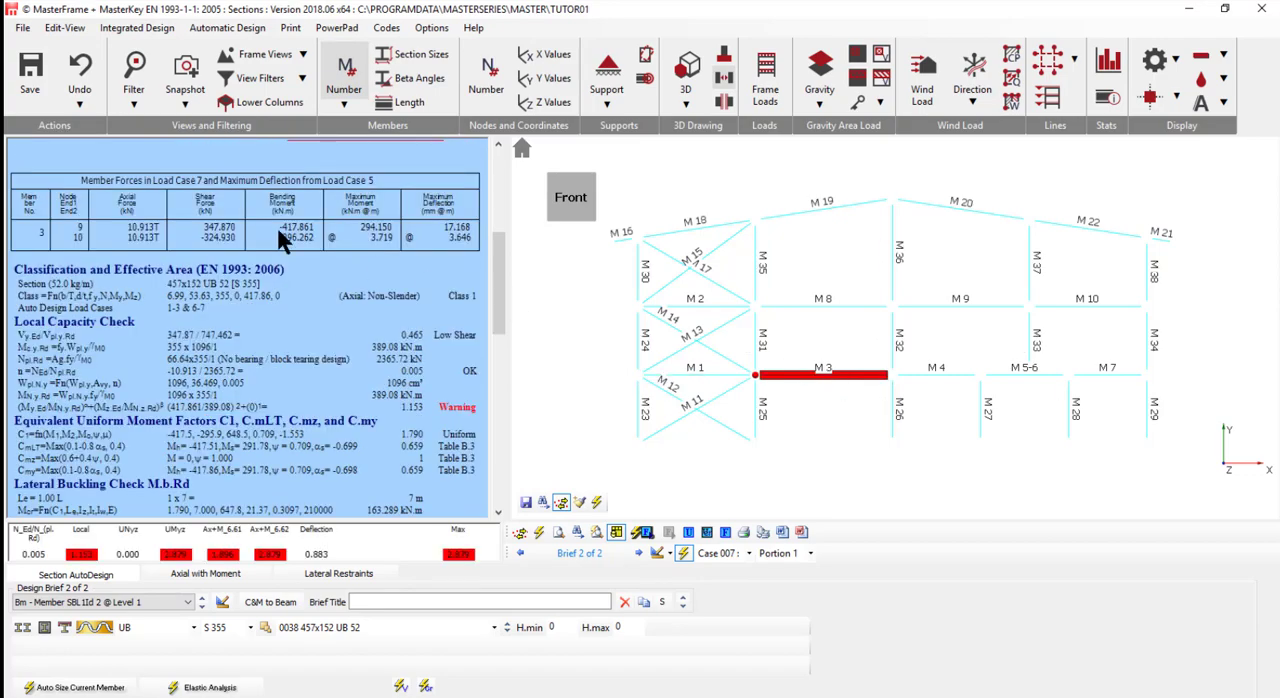
pyautogui.scroll(3, 271, 224)
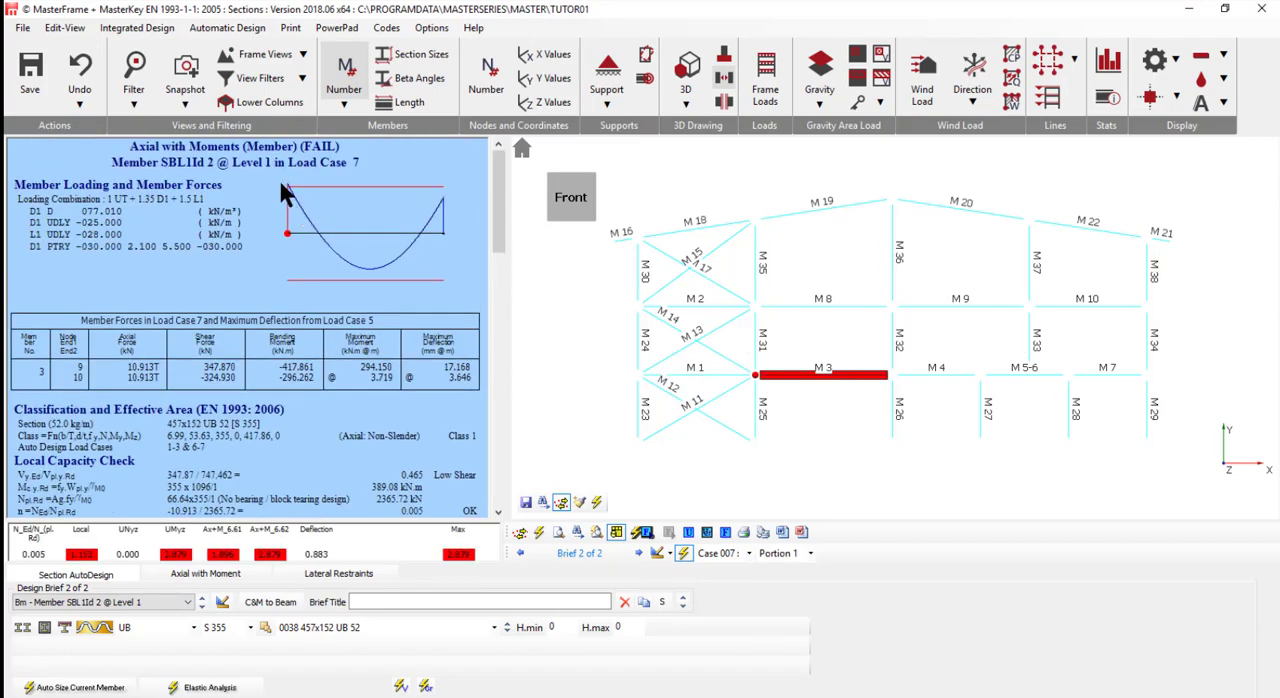
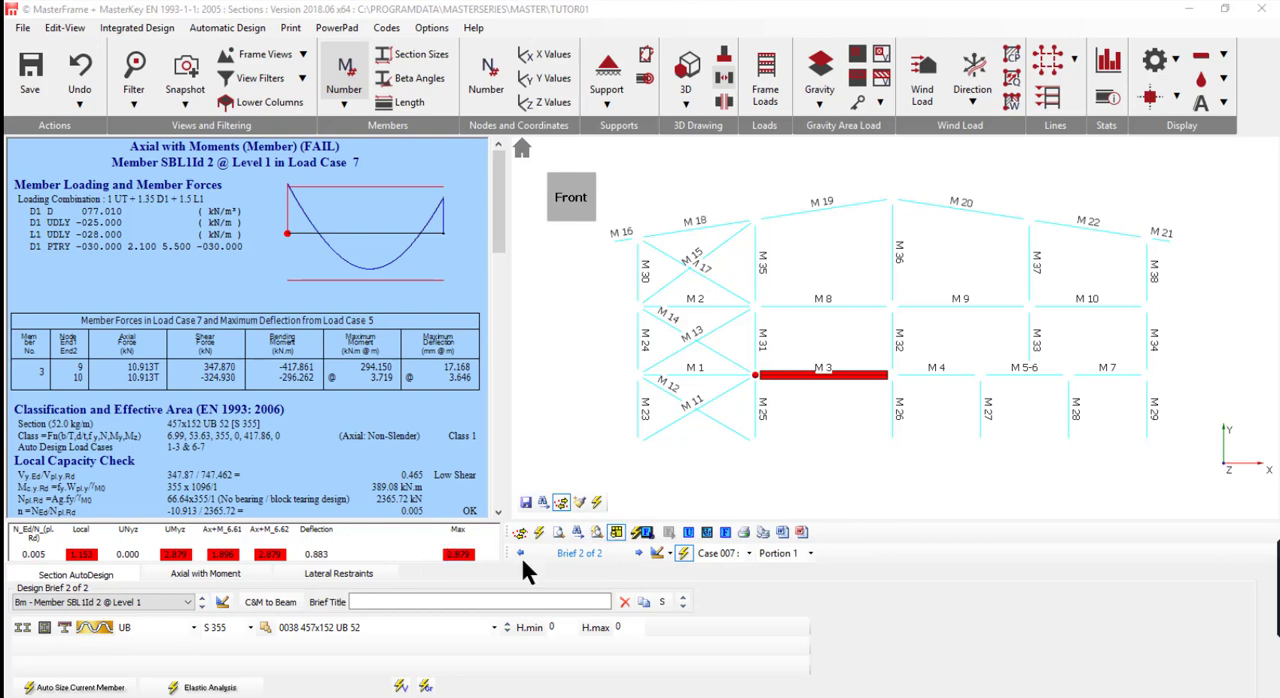
# - Set the restraint condition of beam M 3 to Full Rest in its axial-with-moment design settings
pyautogui.click(213, 567)
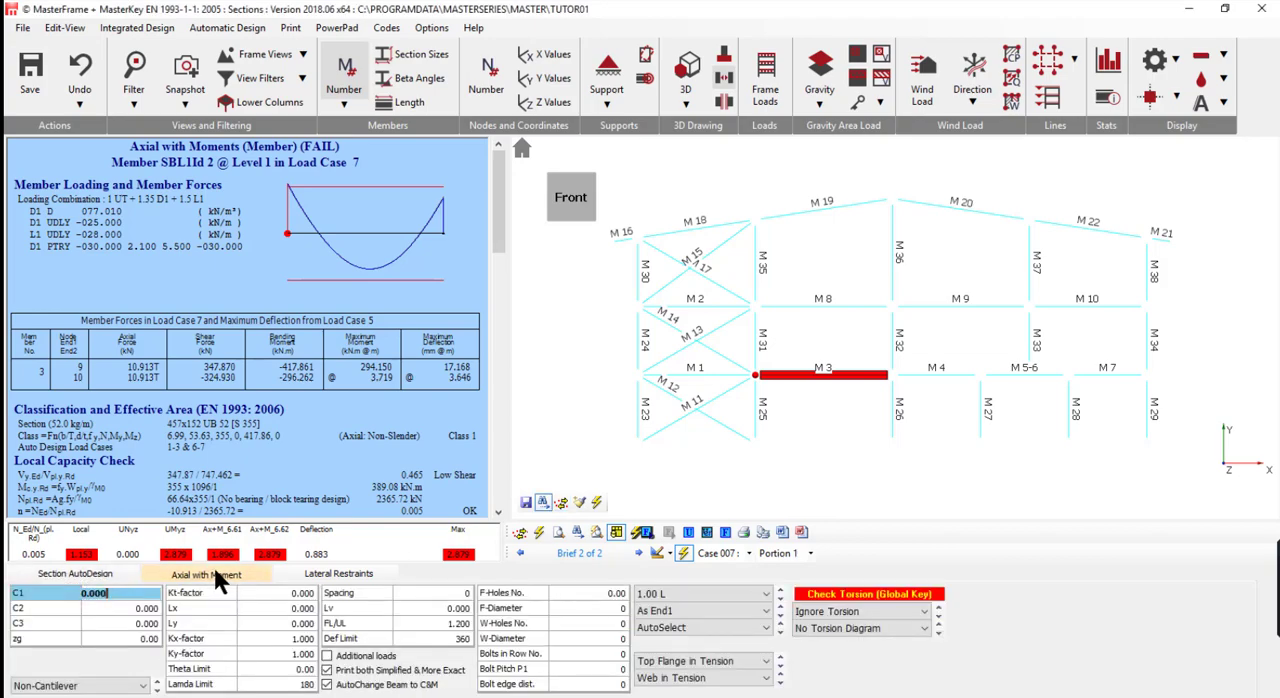
pyautogui.click(702, 594)
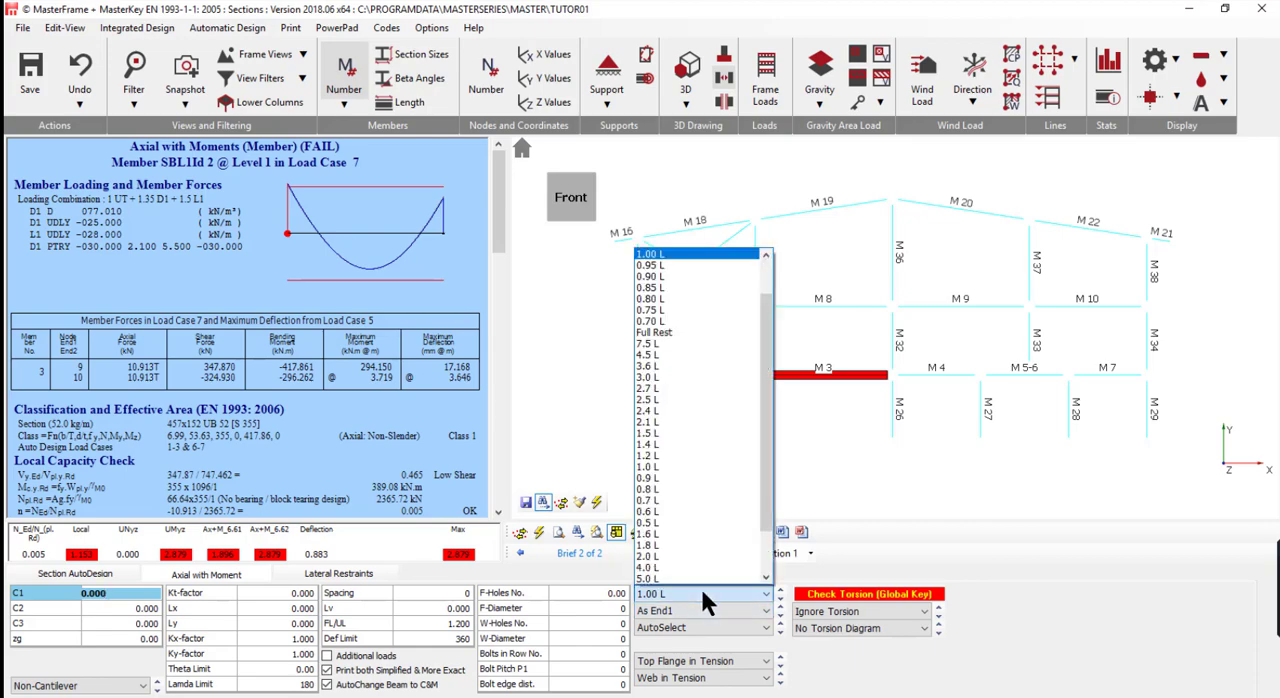
pyautogui.click(657, 333)
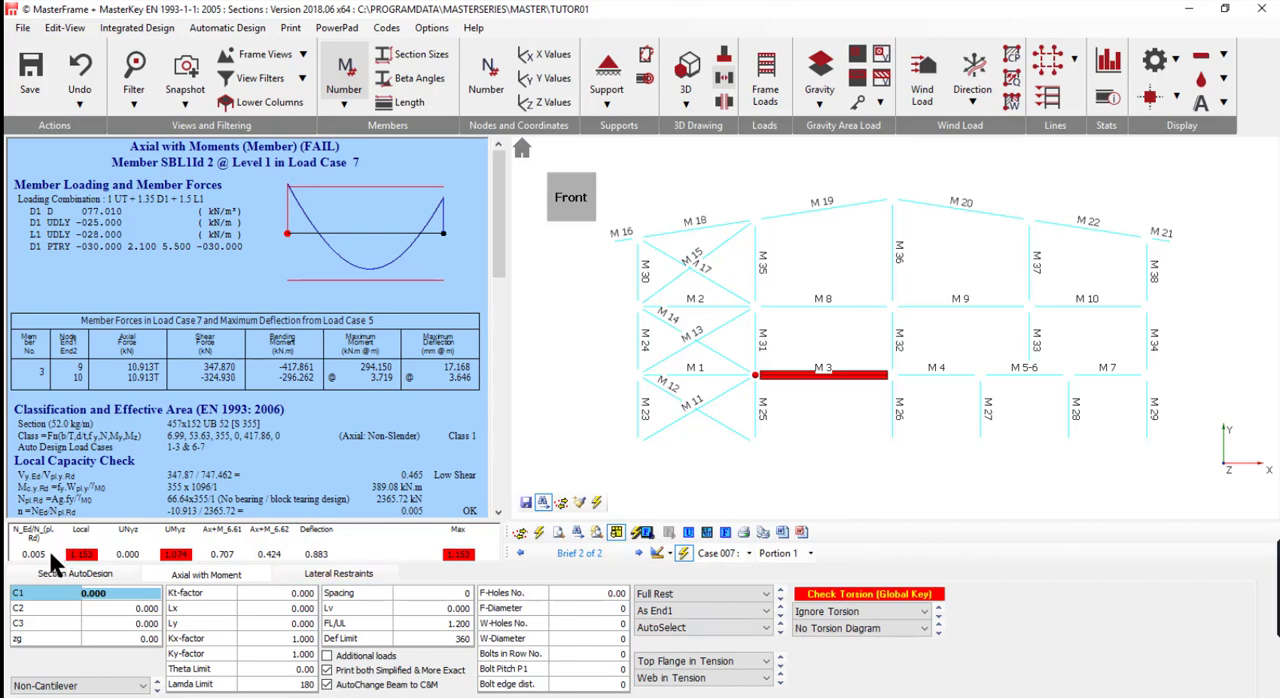
# - Try section 457x152 UB 60 for beam M 3 and return it to 457x152 UB 52
pyautogui.click(83, 576)
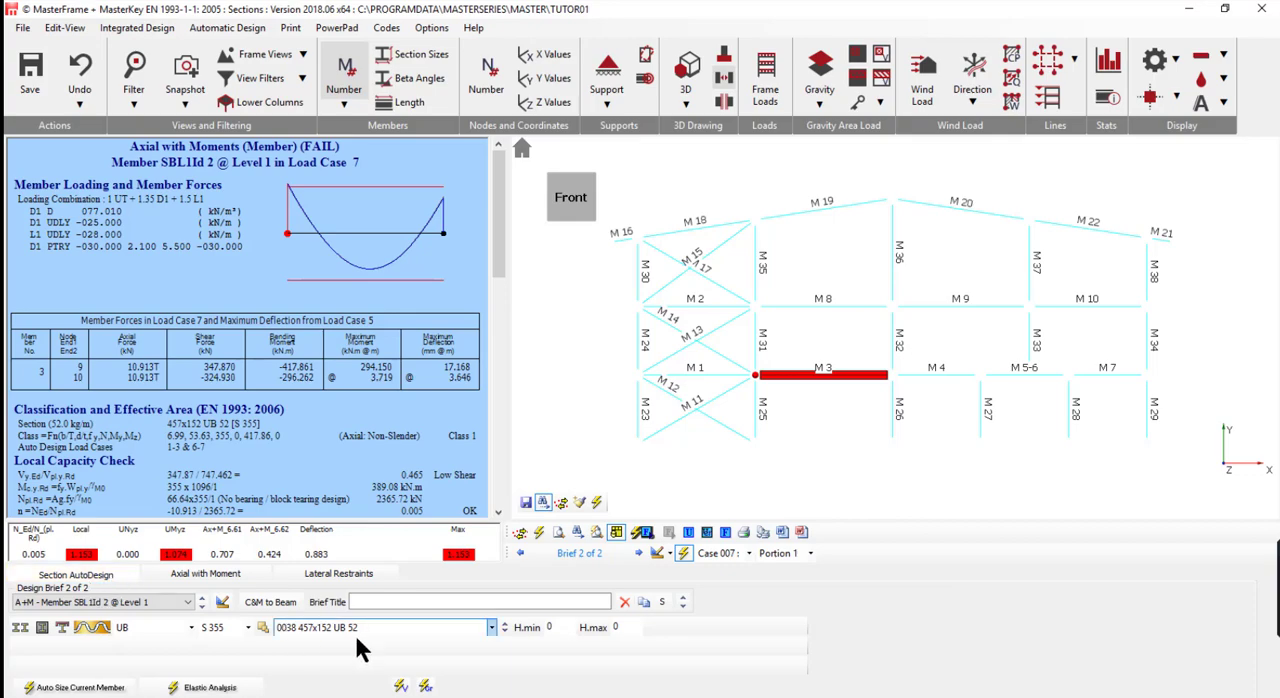
pyautogui.click(504, 621)
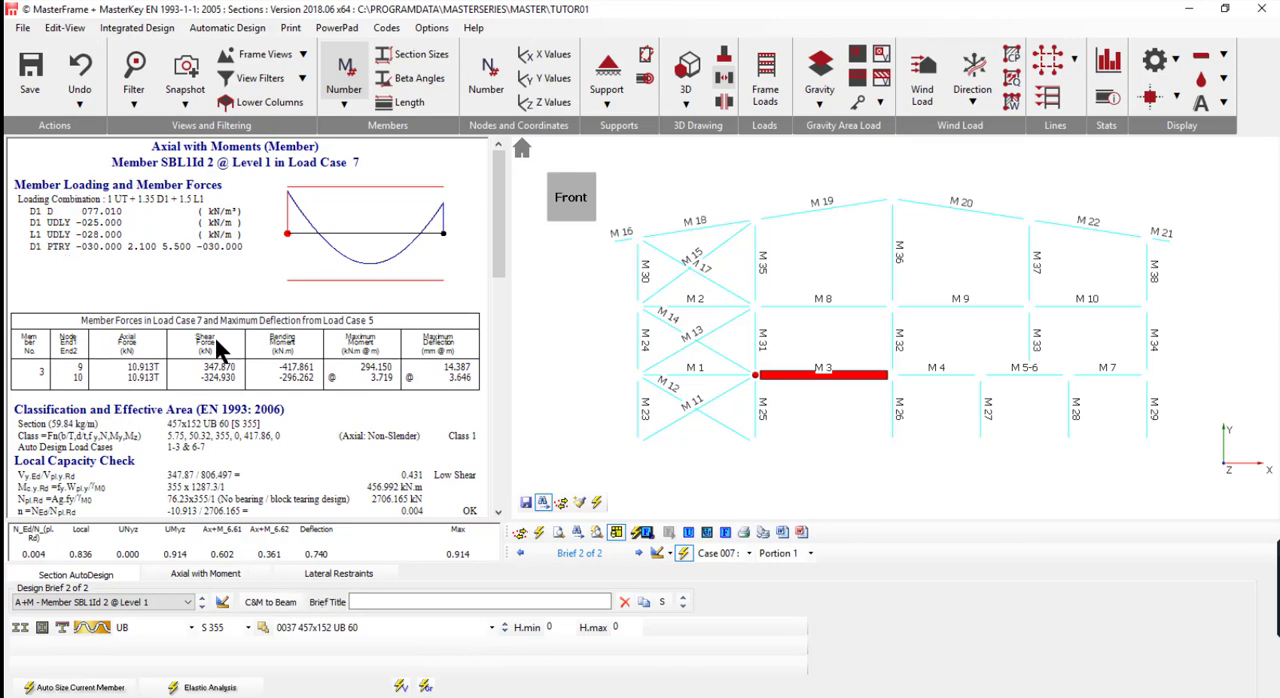
pyautogui.click(504, 625)
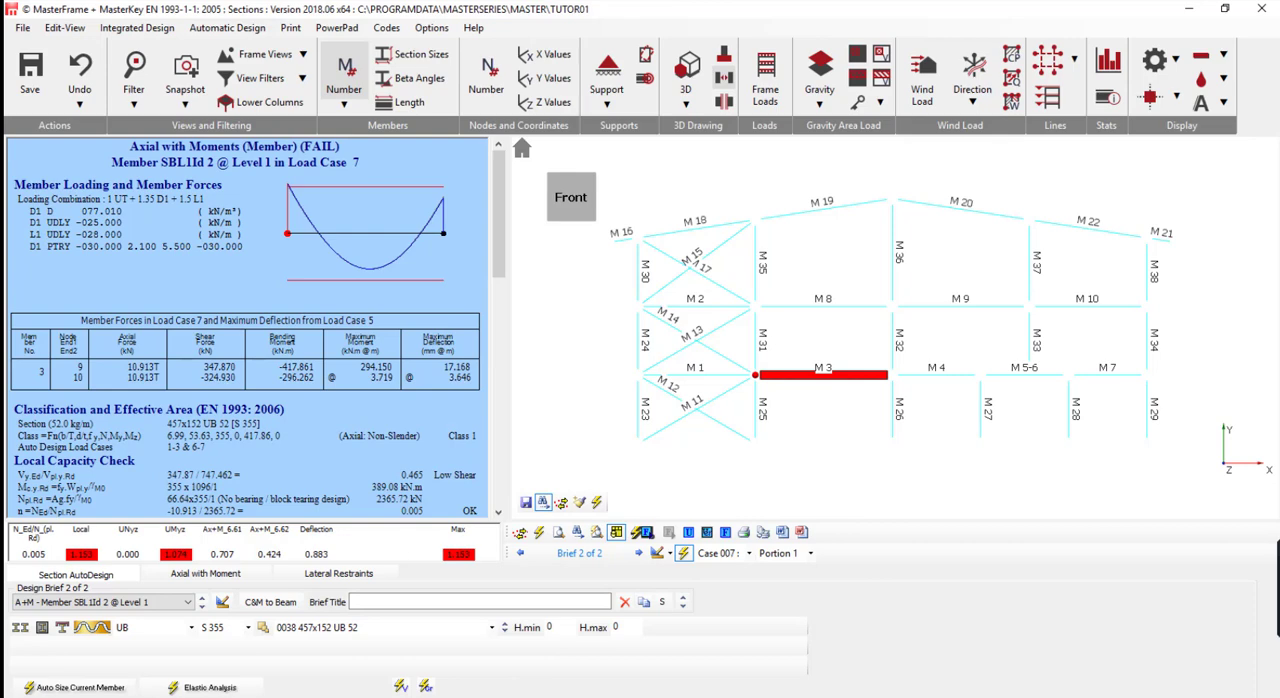
# - Auto-size beam M 3 repeatedly, restarting from trial sections 178x102 UB 19 and 686x254 UB 170
pyautogui.click(63, 688)
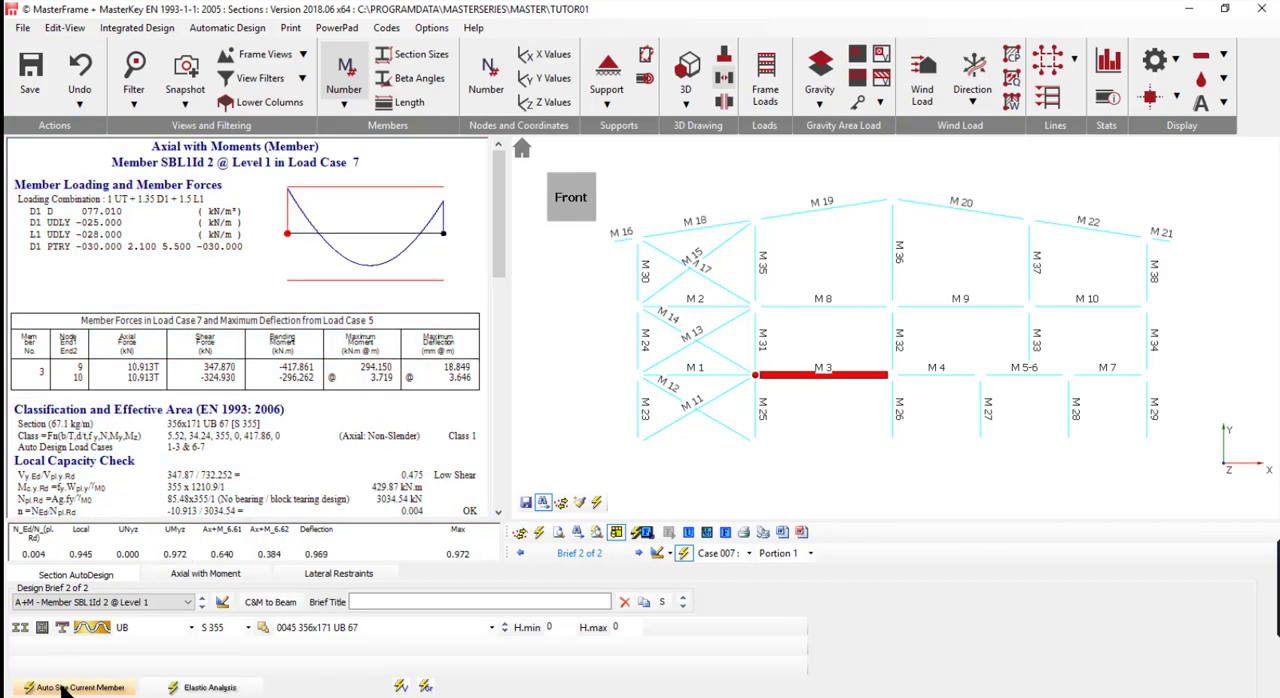
pyautogui.click(301, 626)
pyautogui.click(316, 588)
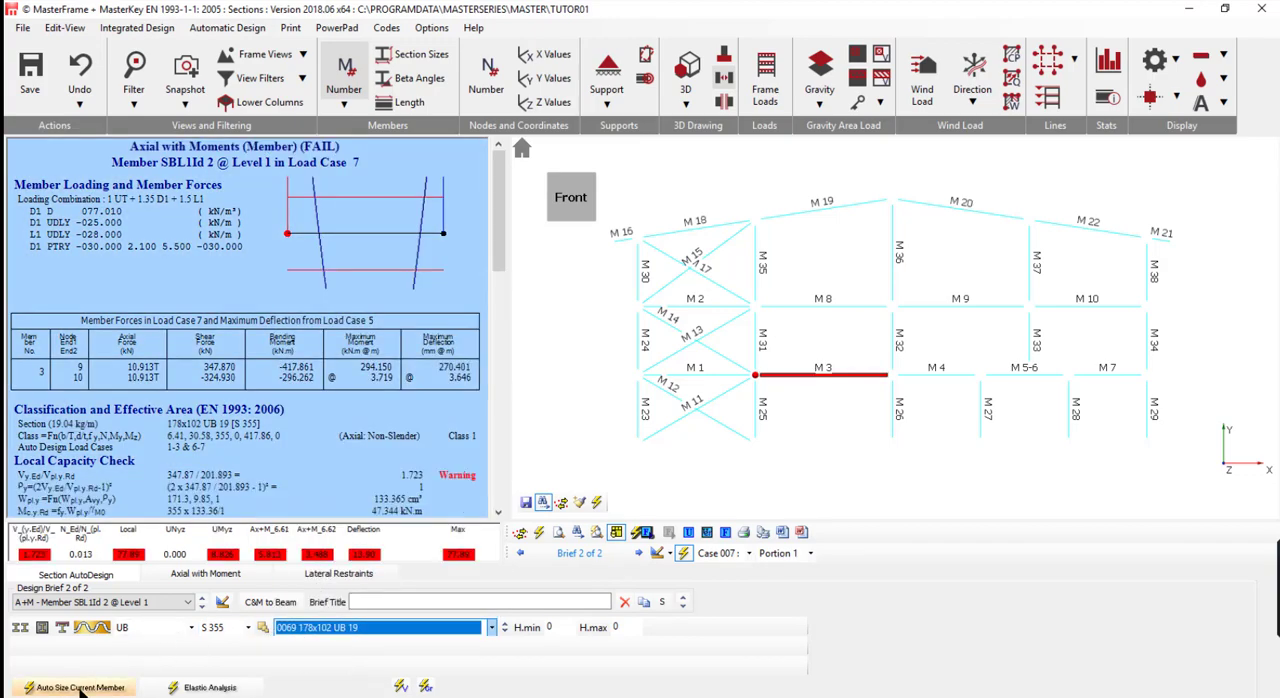
pyautogui.click(88, 688)
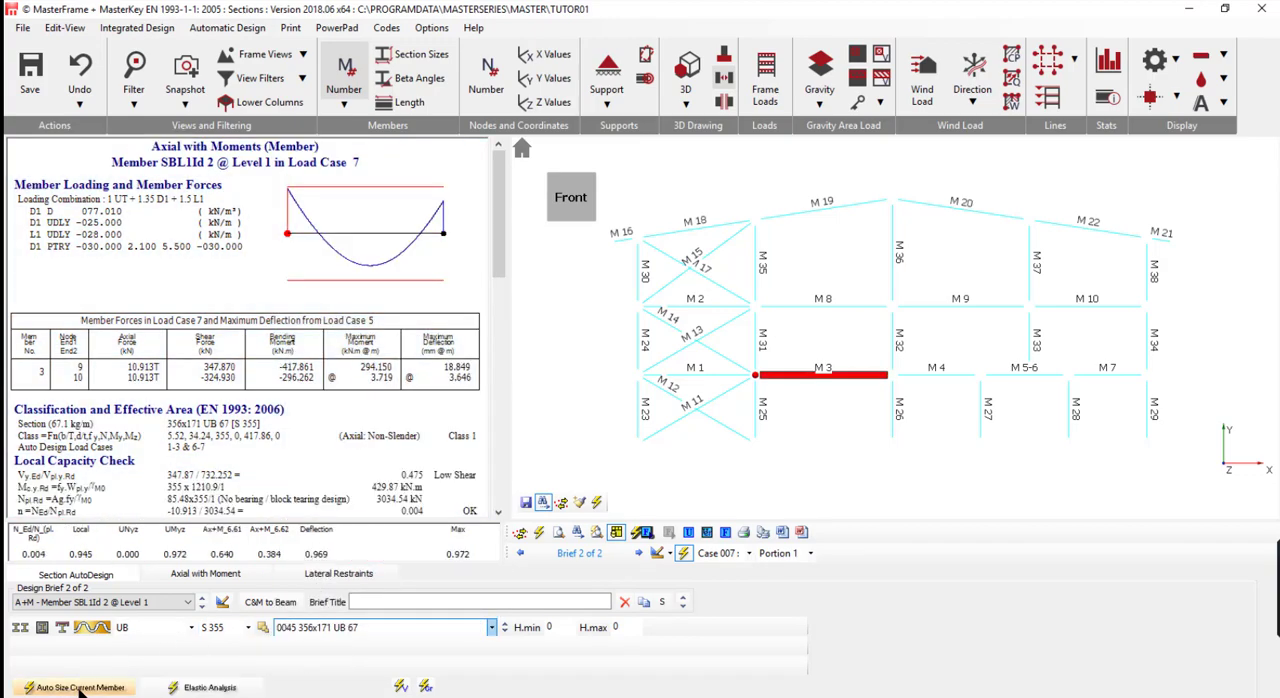
pyautogui.click(355, 624)
pyautogui.scroll(12, 310, 305)
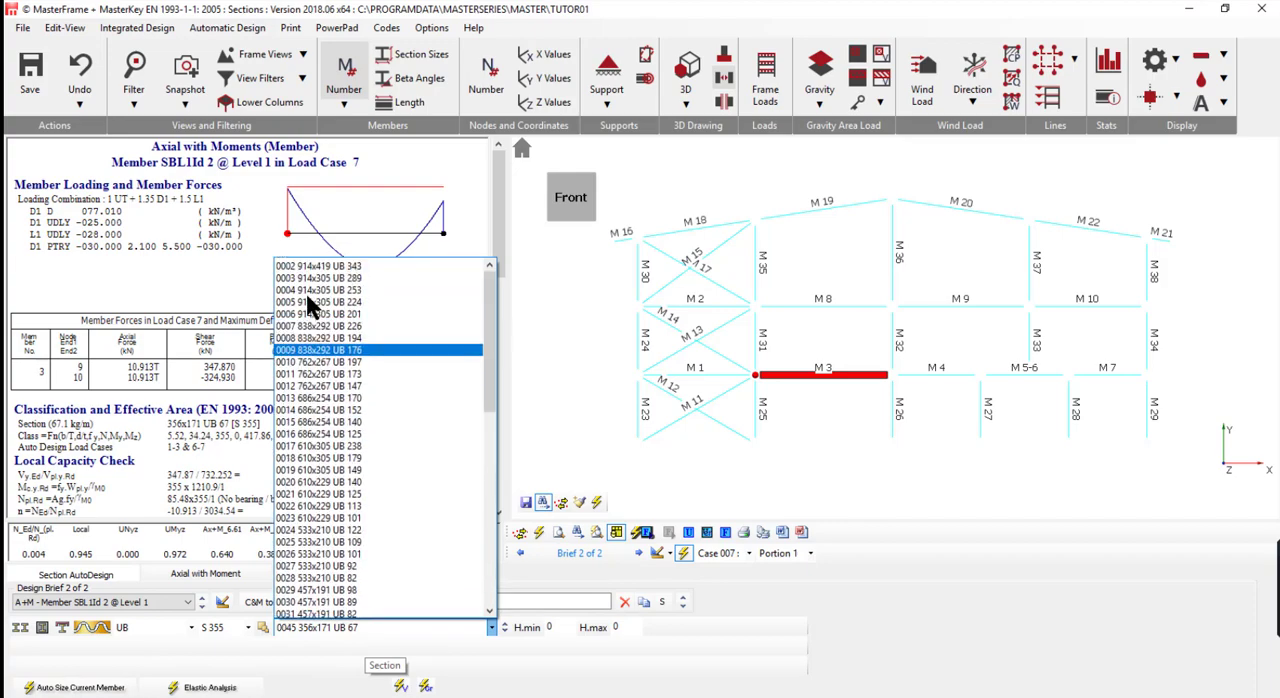
pyautogui.click(328, 335)
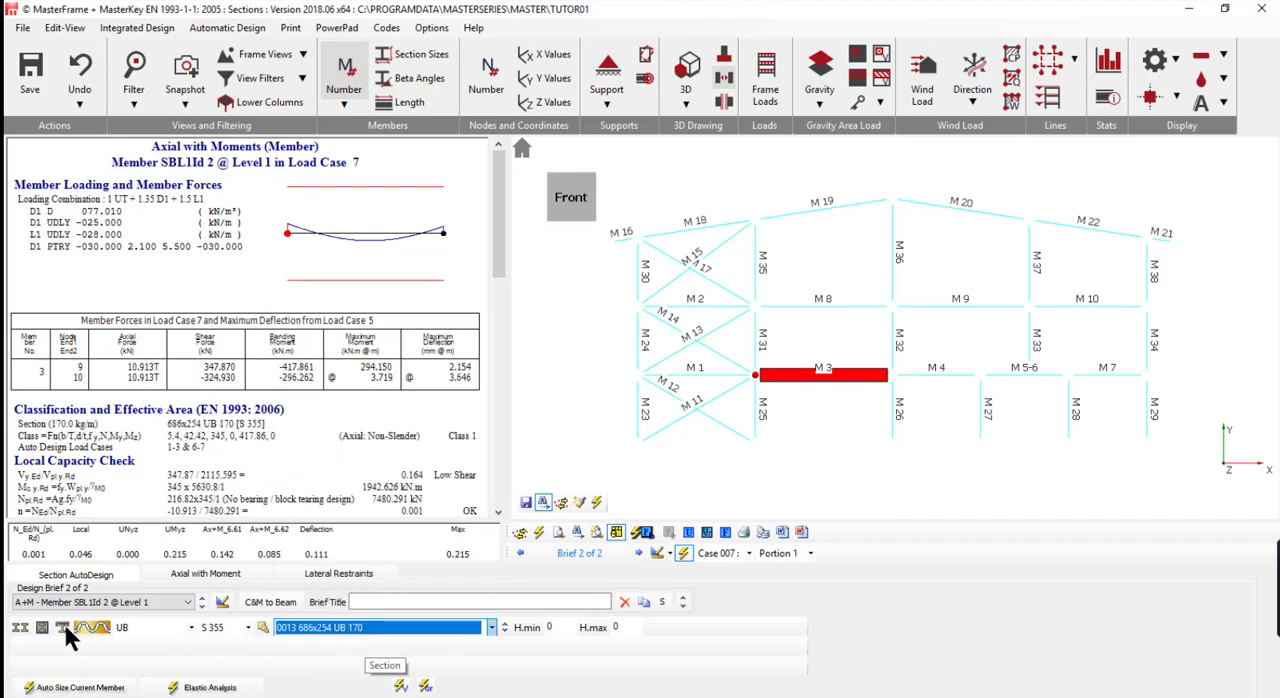
pyautogui.click(69, 689)
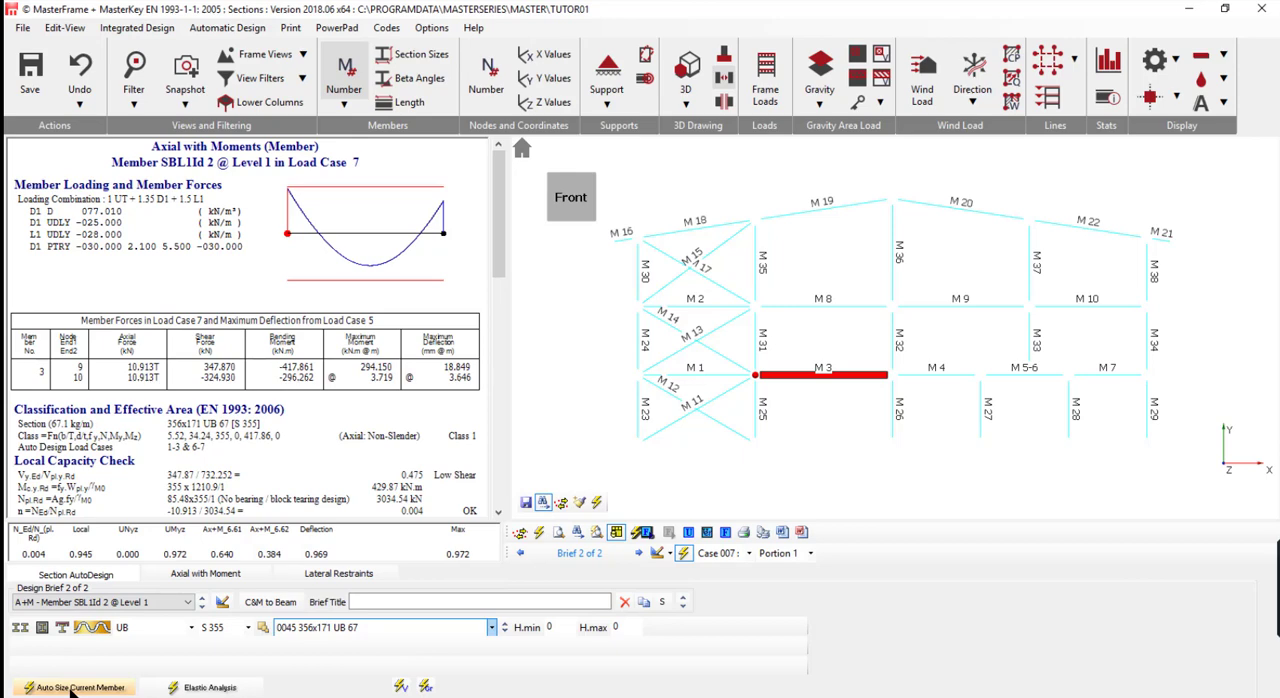
# - Sort the UB section list by weight and auto-size beam M 3 to 457x152 UB 60
pyautogui.click(340, 626)
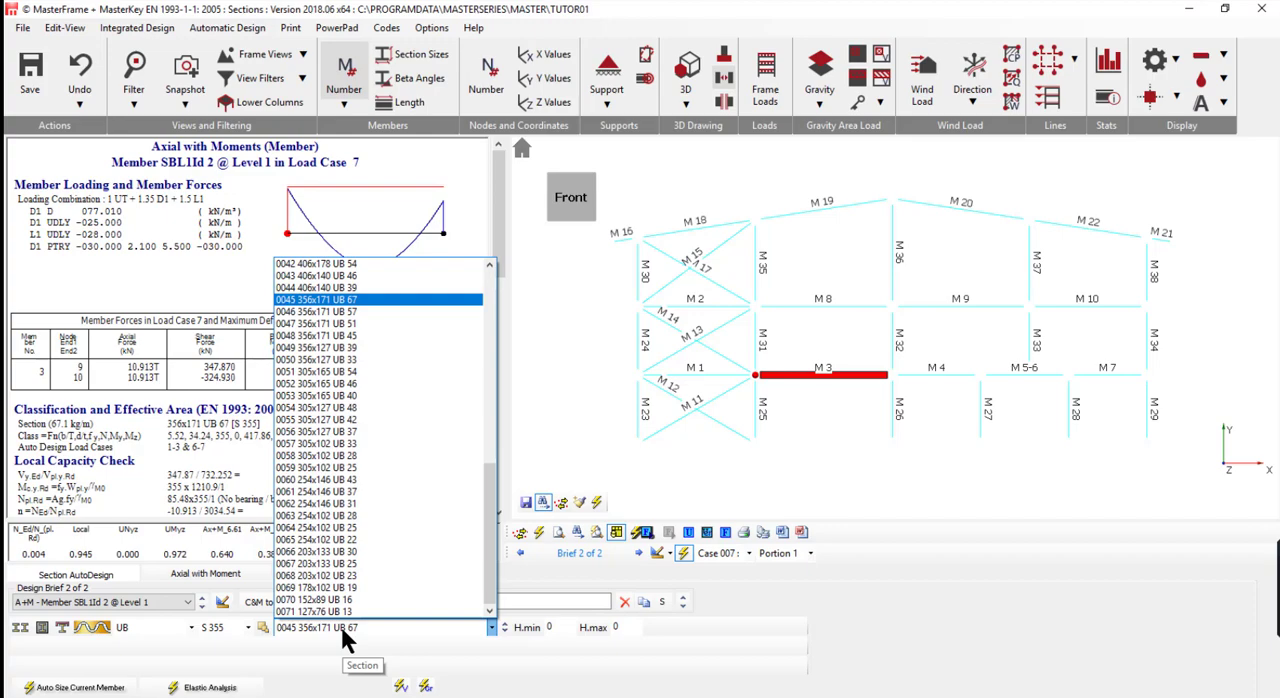
pyautogui.click(340, 626)
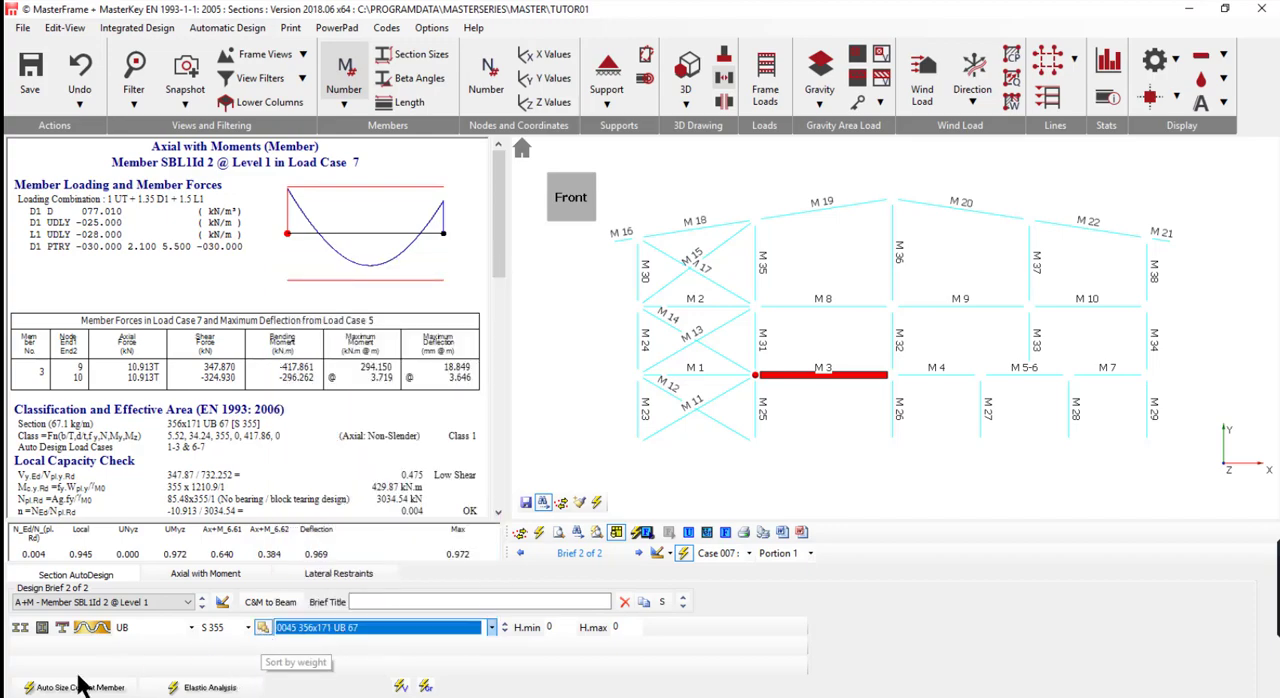
pyautogui.click(330, 627)
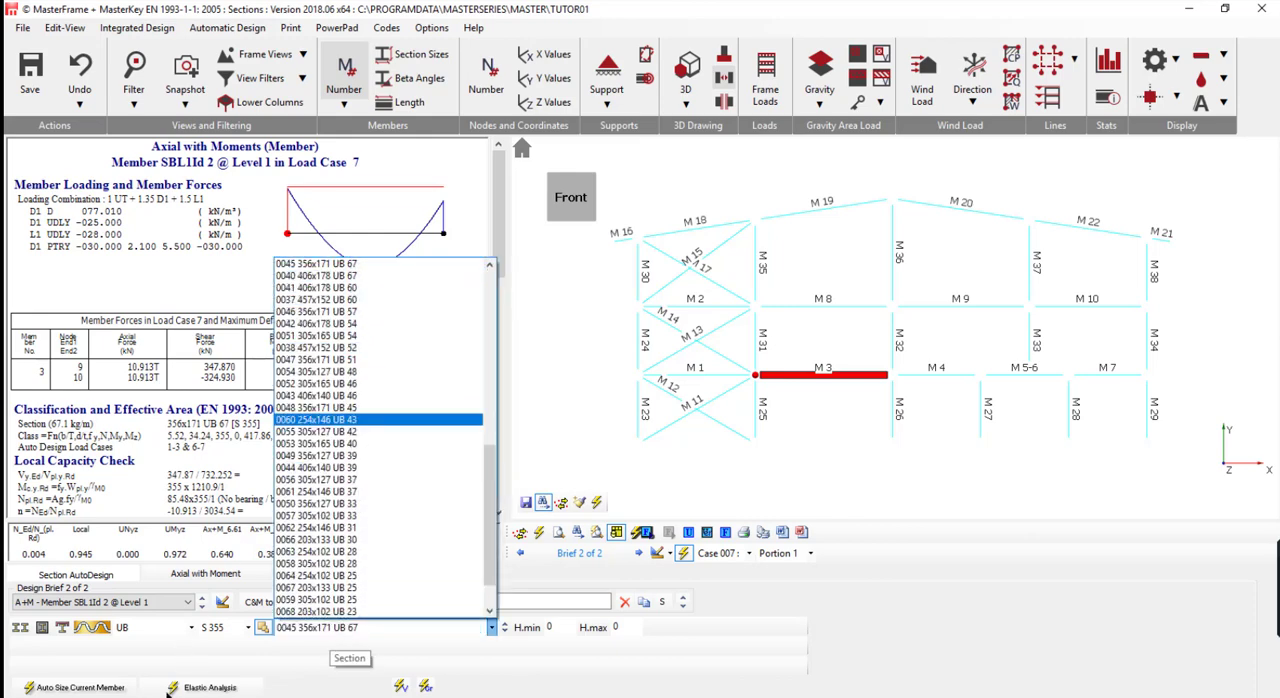
pyautogui.click(86, 689)
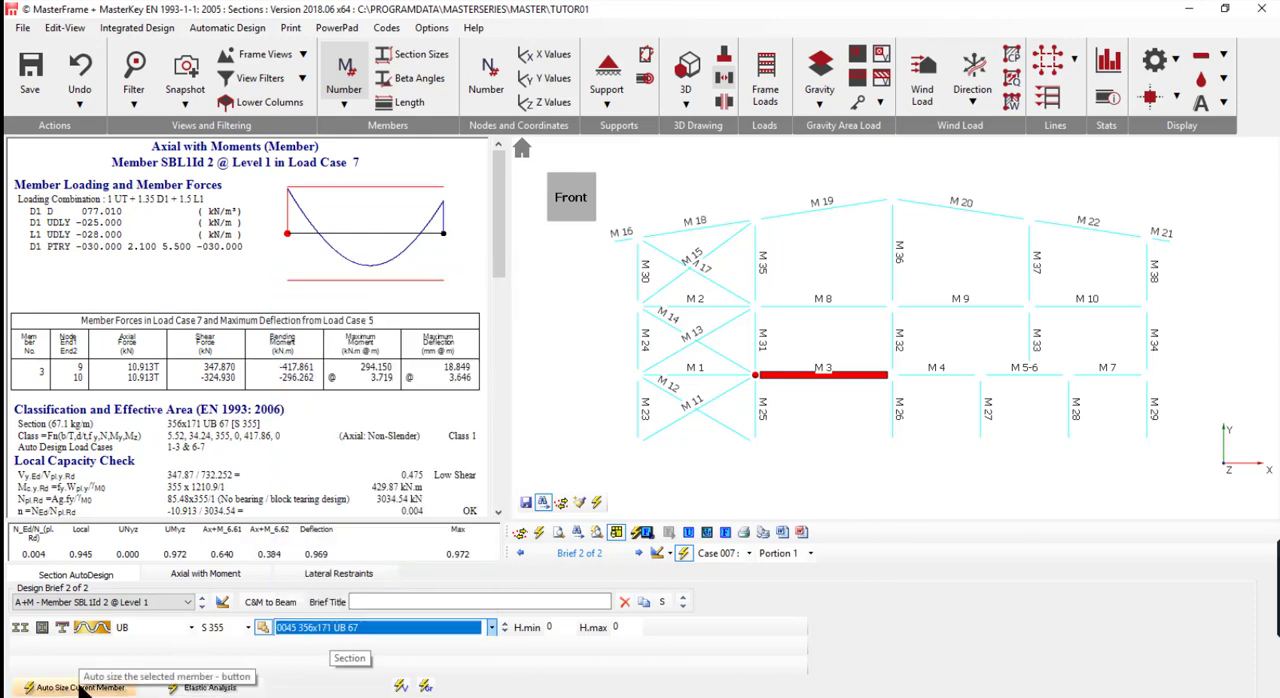
pyautogui.click(86, 689)
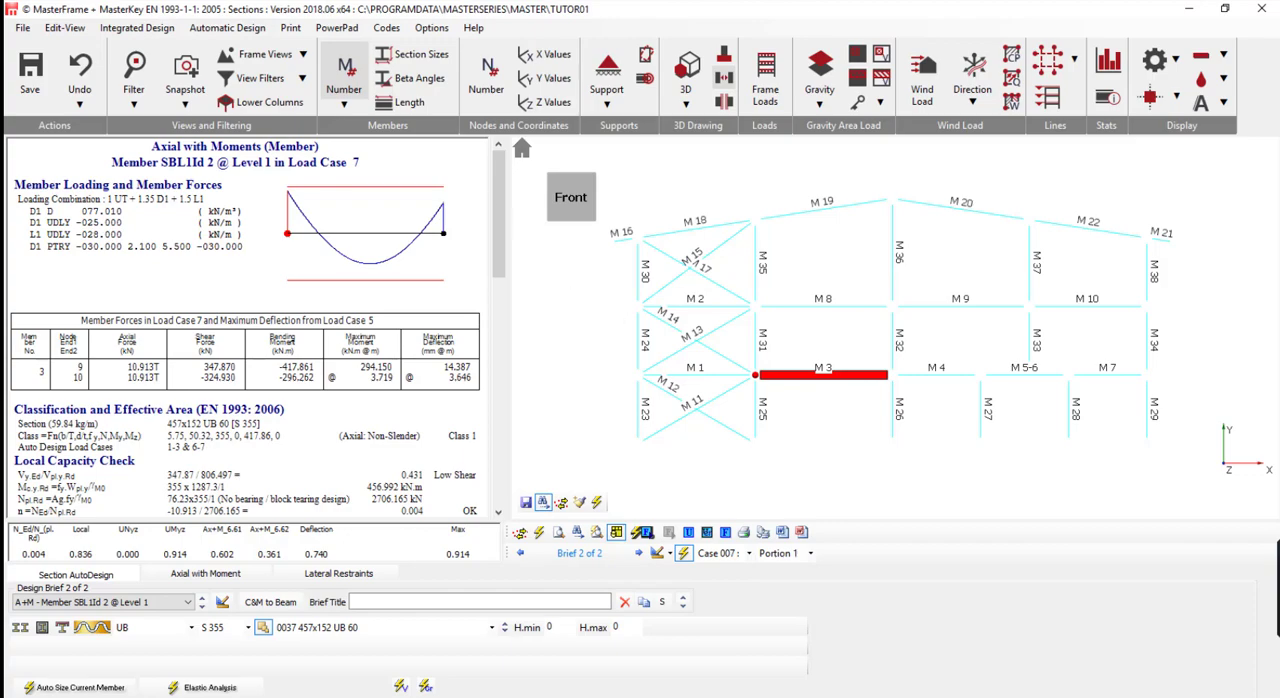
# - Delete both existing design briefs and add Multi-Storey Continuous Construction briefs for the current view
pyautogui.click(624, 601)
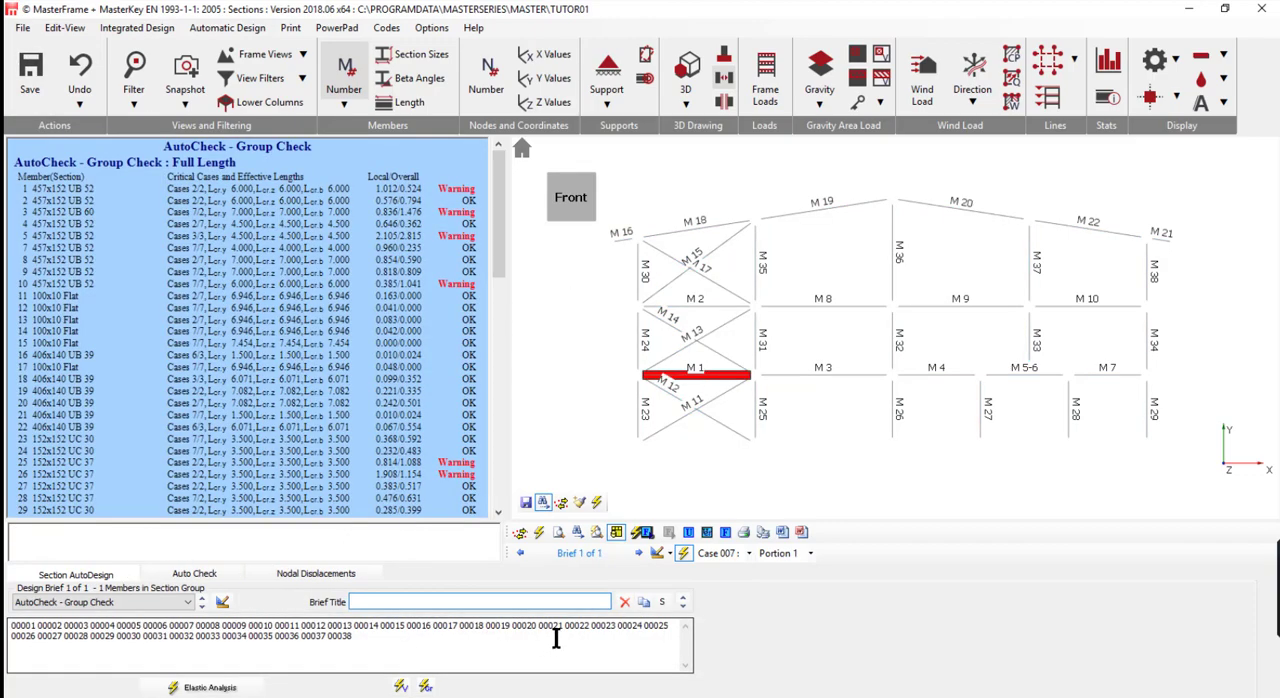
pyautogui.click(624, 601)
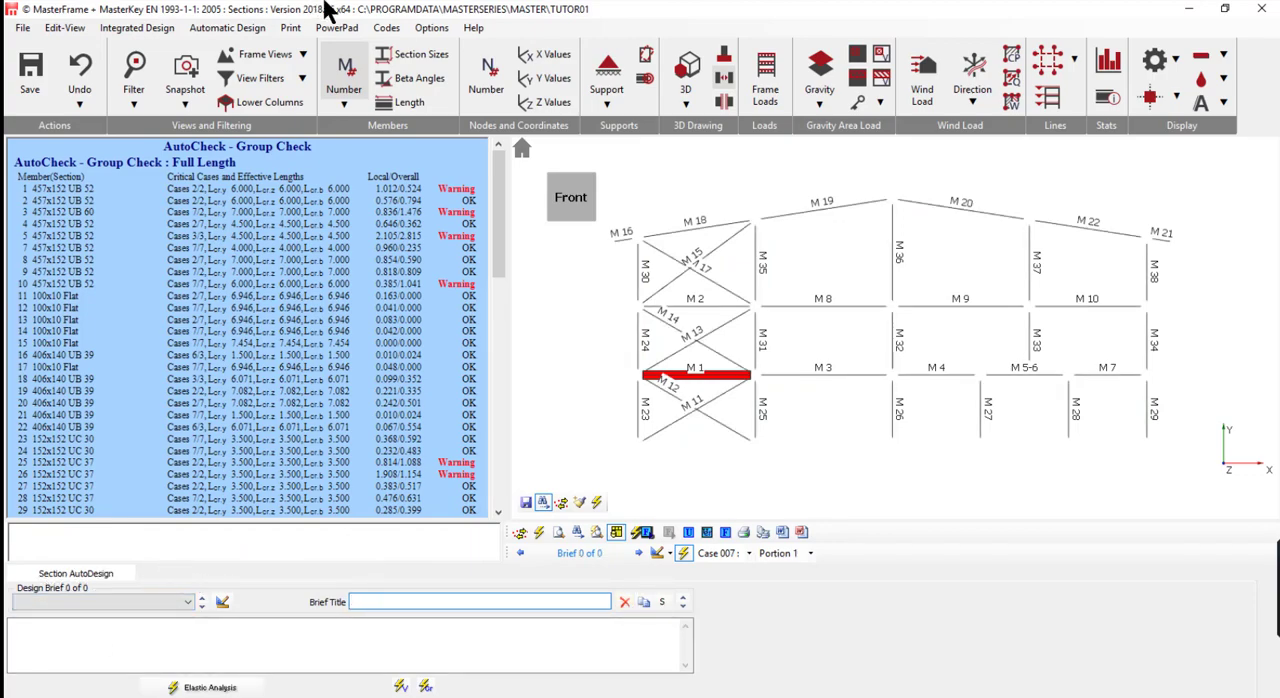
pyautogui.click(231, 33)
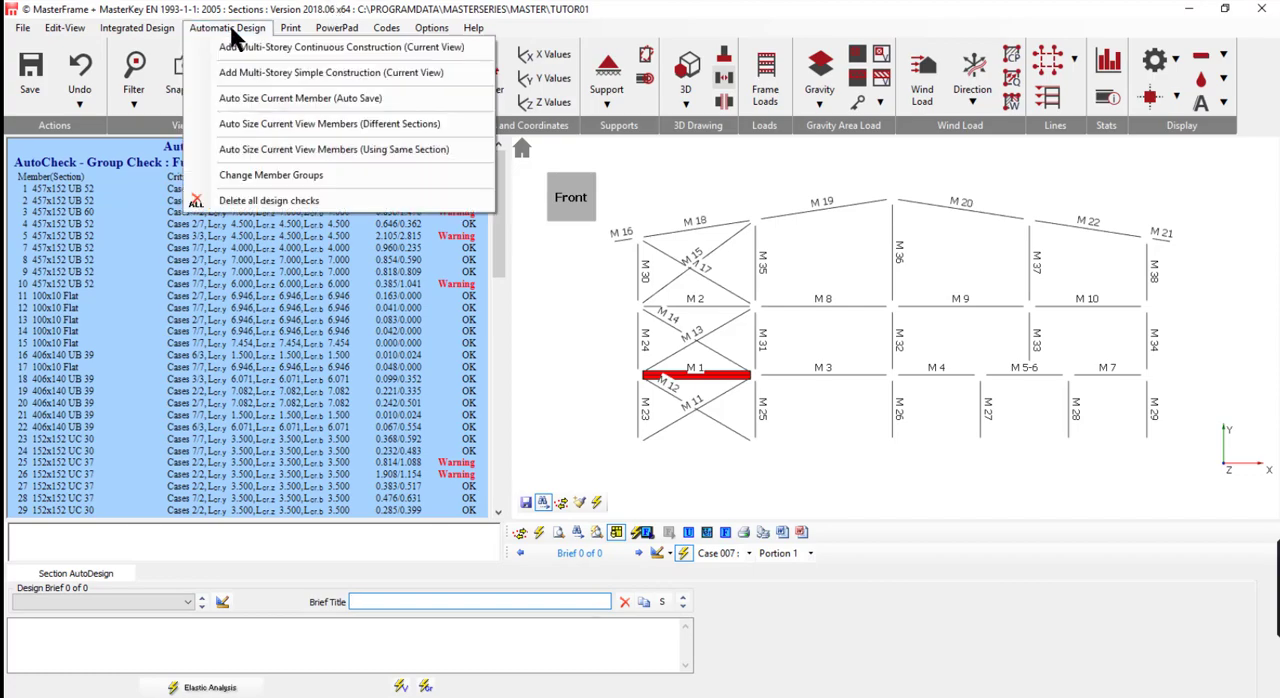
pyautogui.click(293, 44)
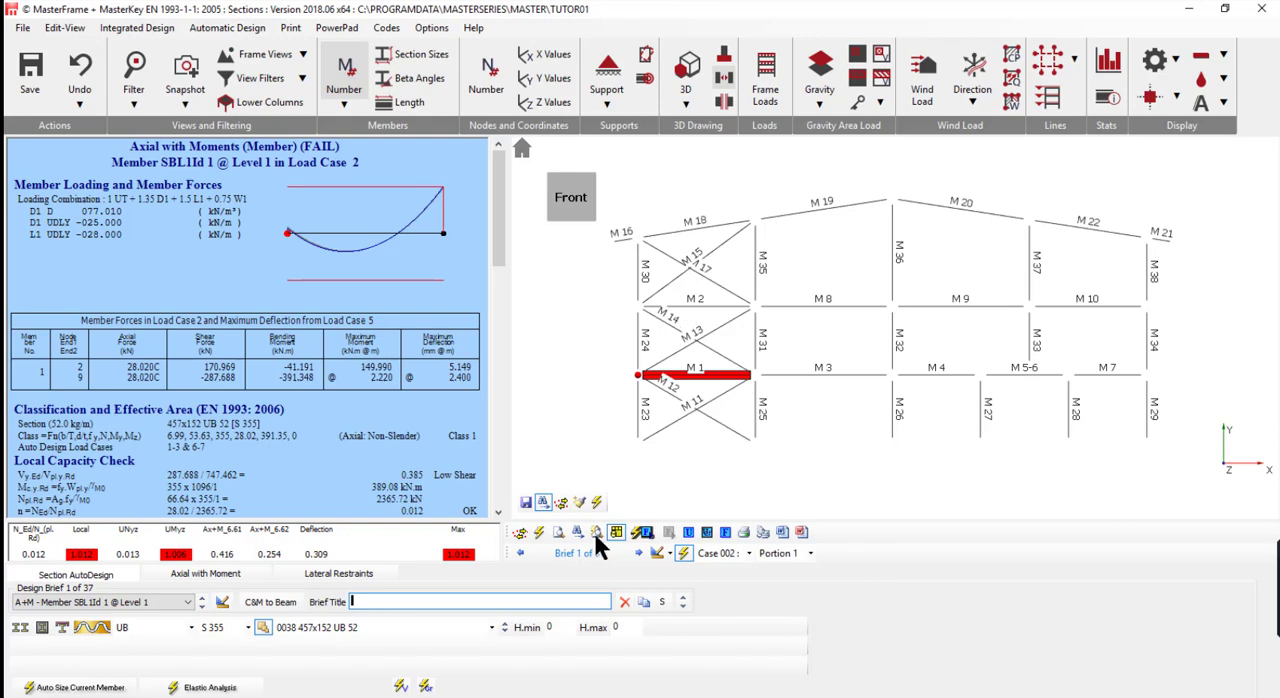
# - Review the design checks of members M 3, M 31, M 35, M 1 and M 5-6
pyautogui.click(812, 374)
pyautogui.click(760, 328)
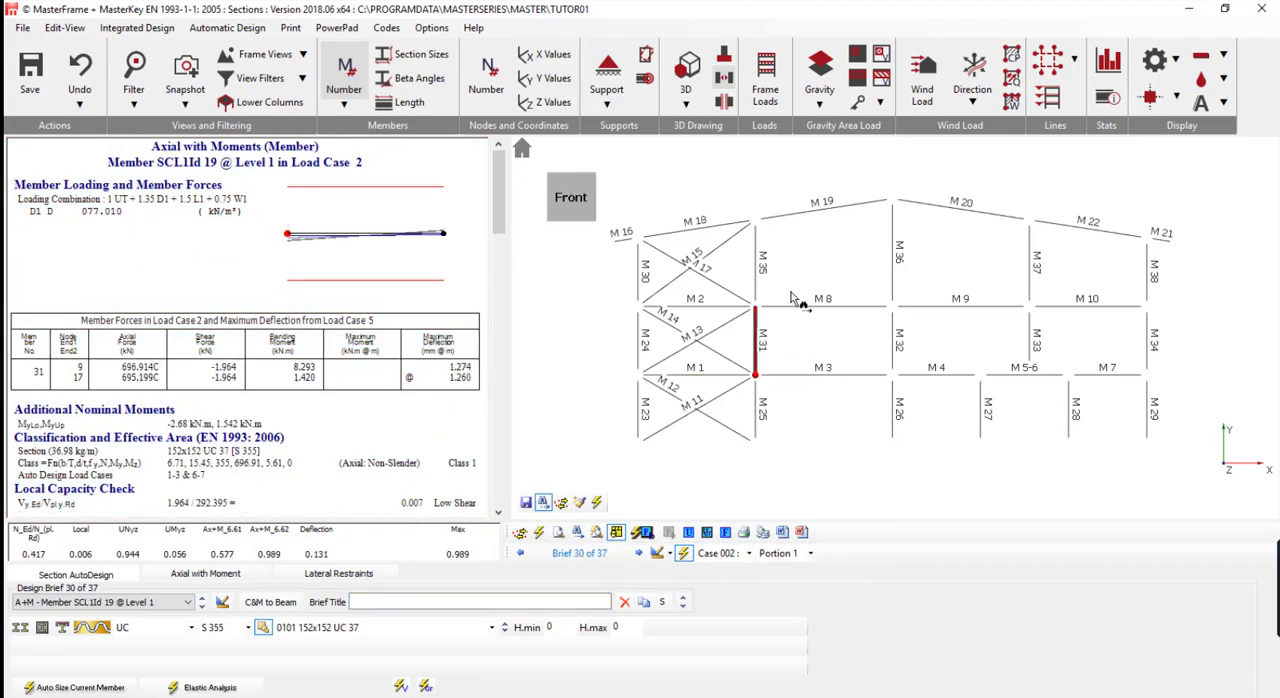
pyautogui.click(762, 302)
pyautogui.click(758, 266)
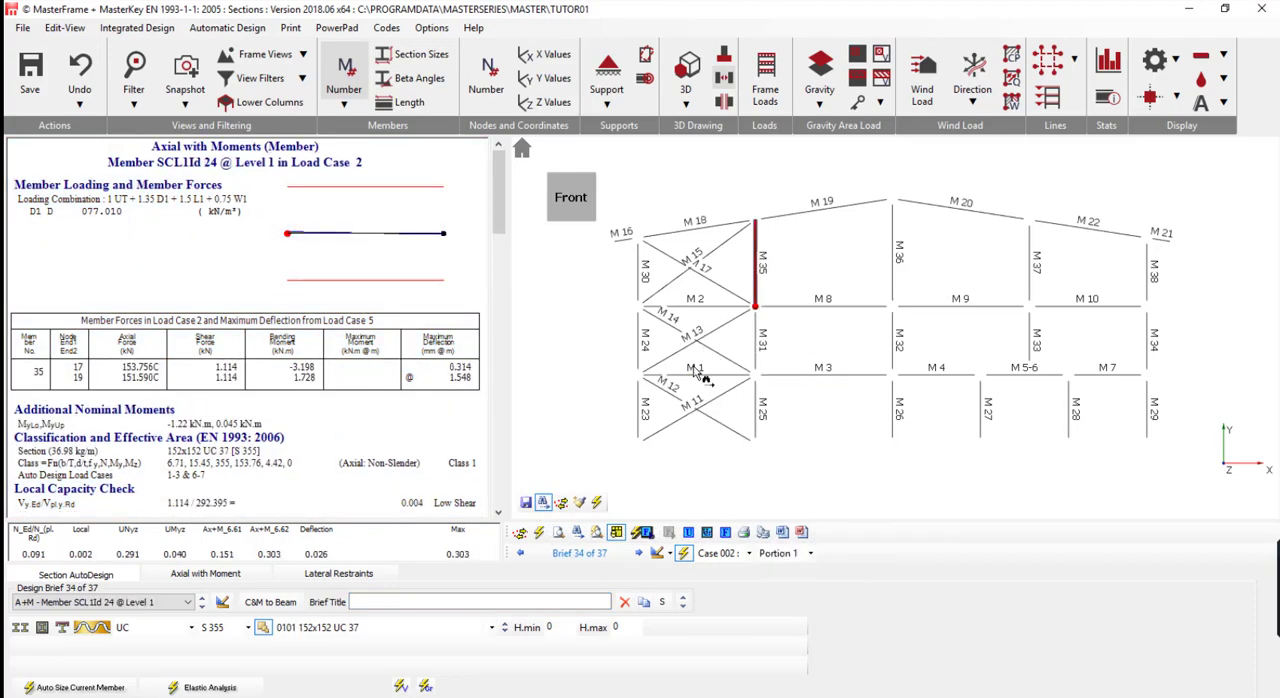
pyautogui.click(664, 376)
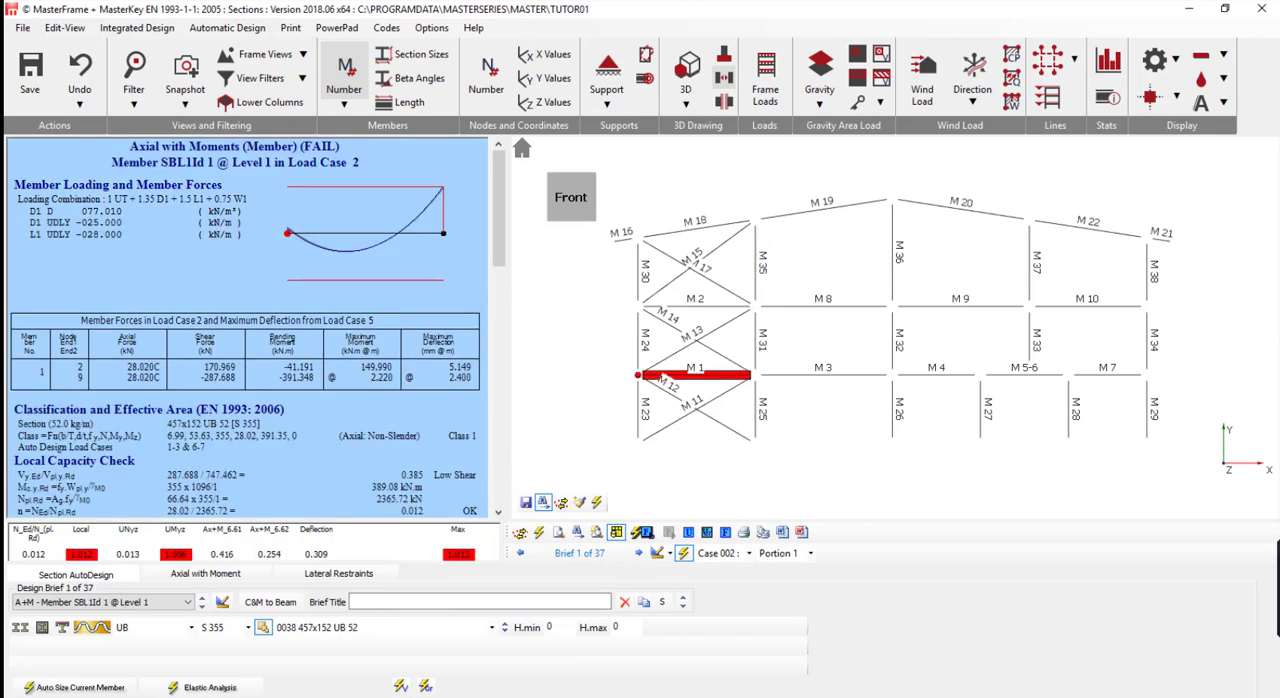
pyautogui.click(1022, 376)
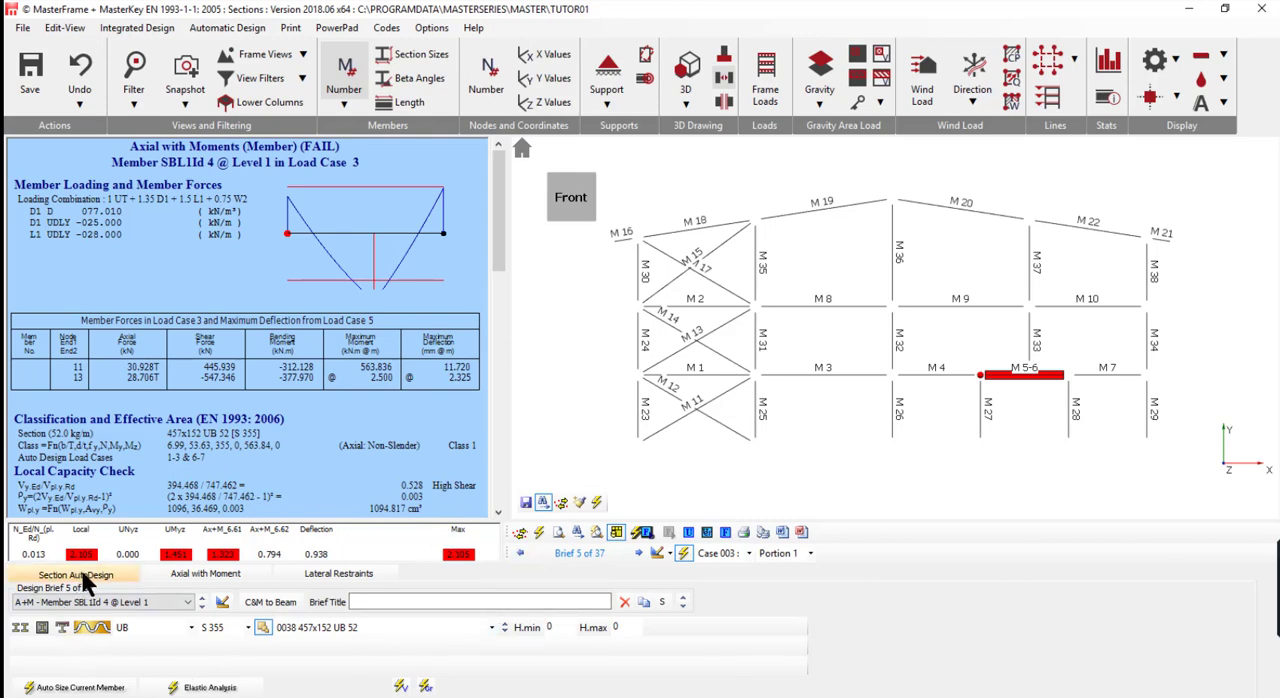
# - Open Automatic Design and restrict it to the External Columns member group
pyautogui.click(539, 533)
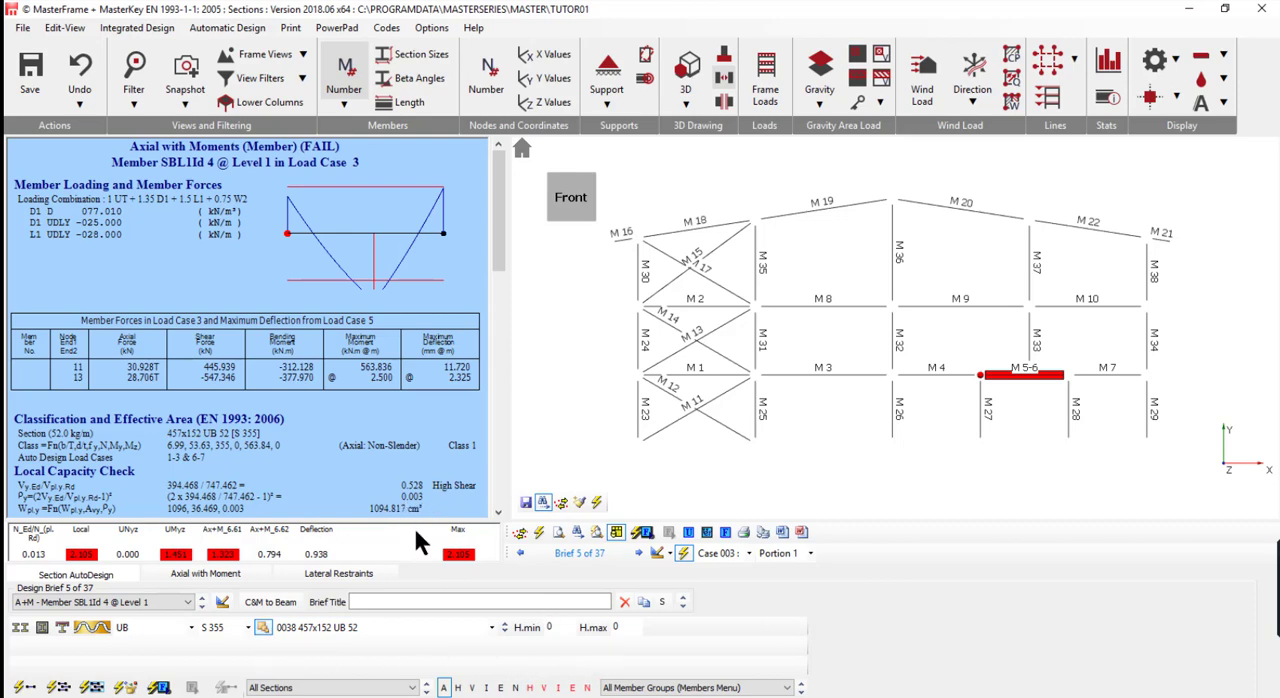
pyautogui.click(700, 688)
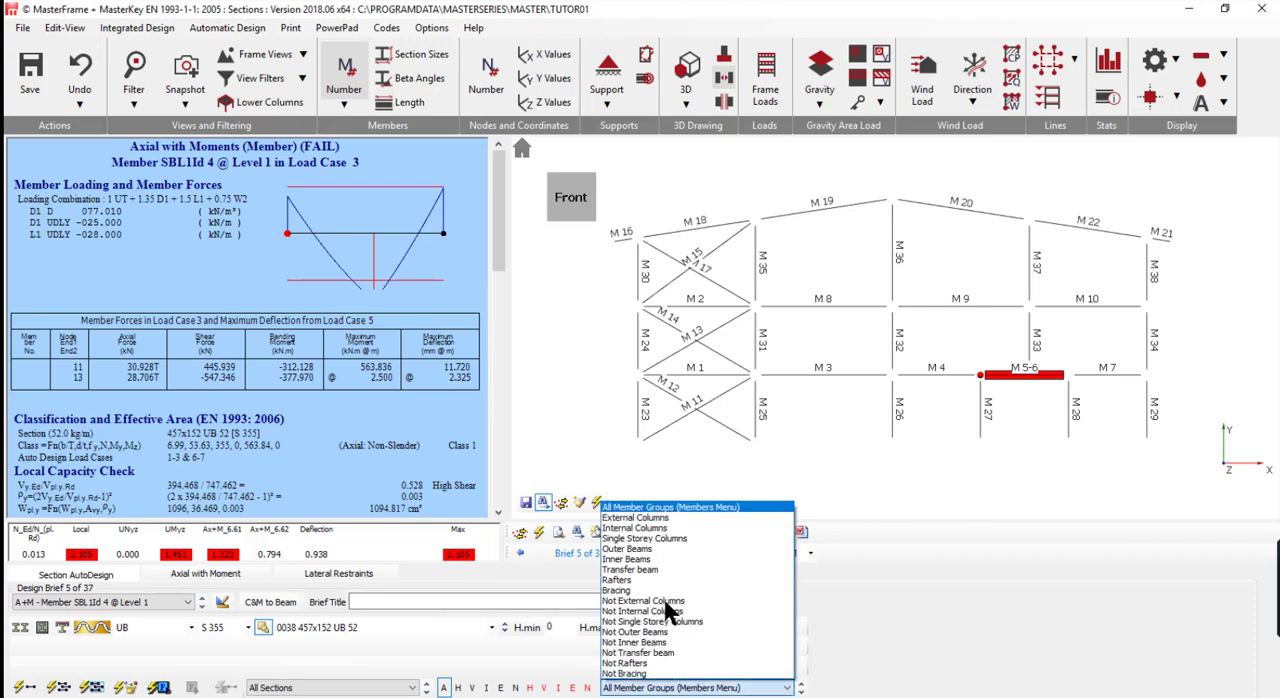
pyautogui.click(645, 518)
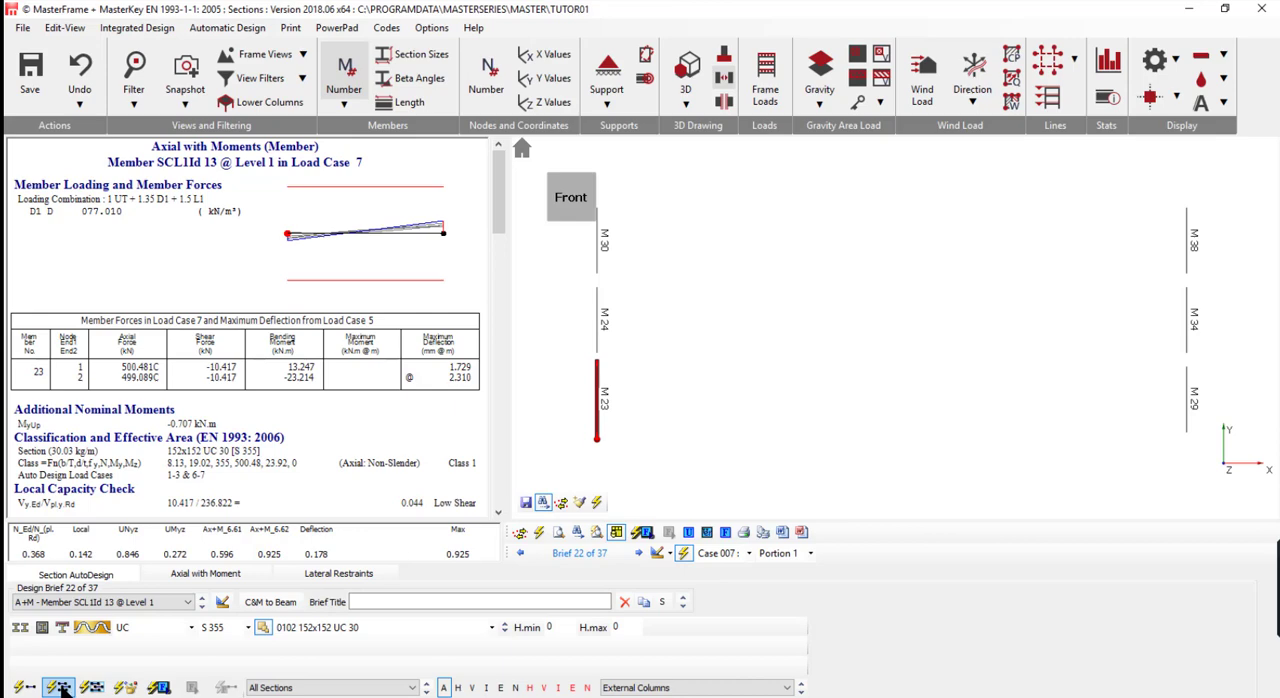
# - Auto-size the external columns with different sections and review the checks of M 30 and M 23
pyautogui.click(60, 688)
pyautogui.click(606, 330)
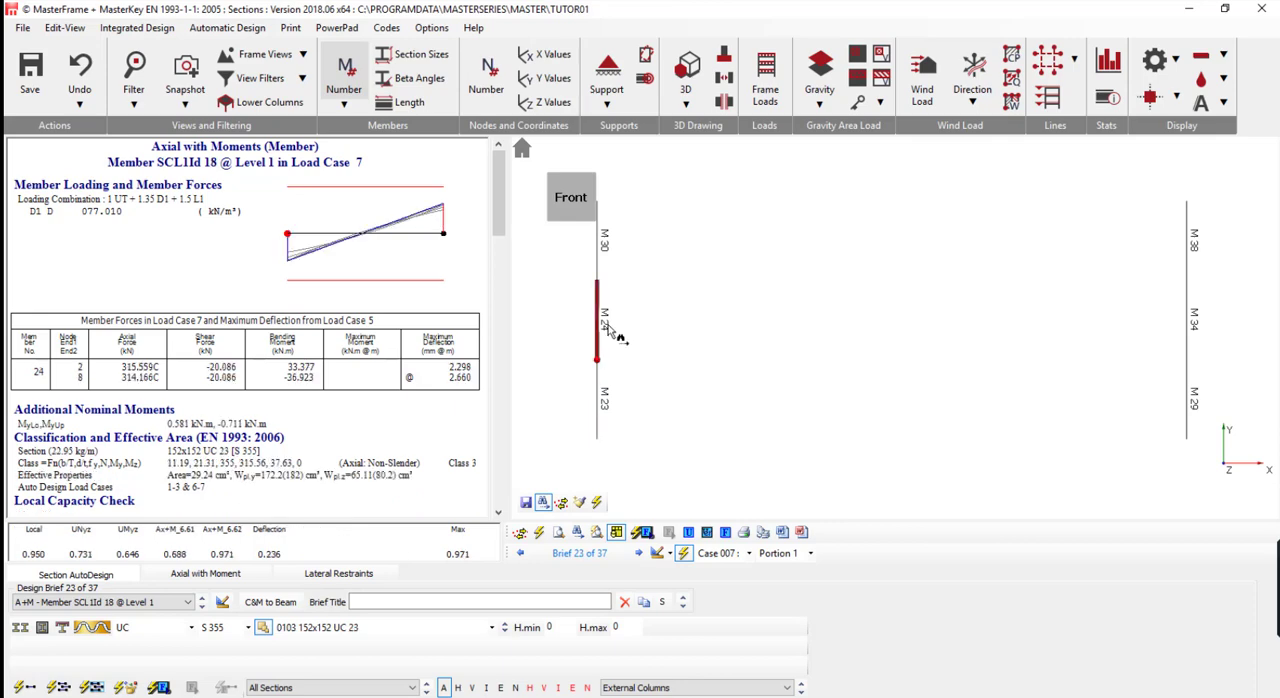
pyautogui.click(604, 410)
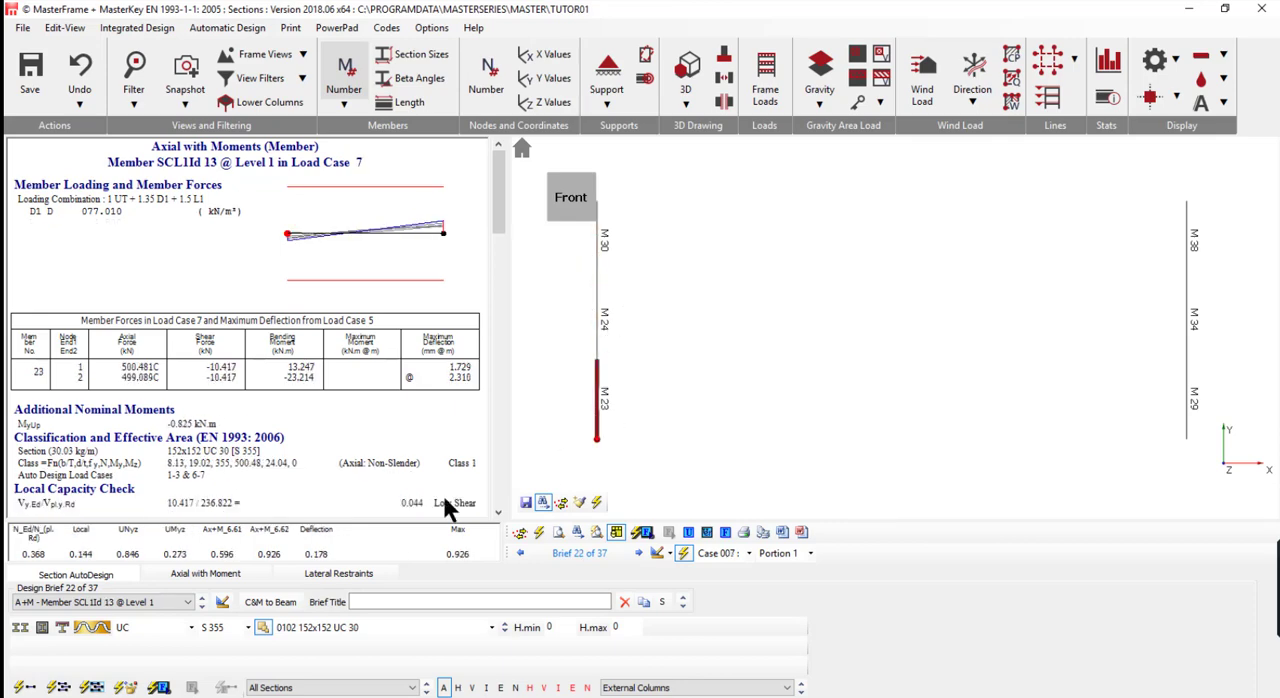
# - Auto-size all external columns using the same UC section in grade S 355
pyautogui.click(92, 687)
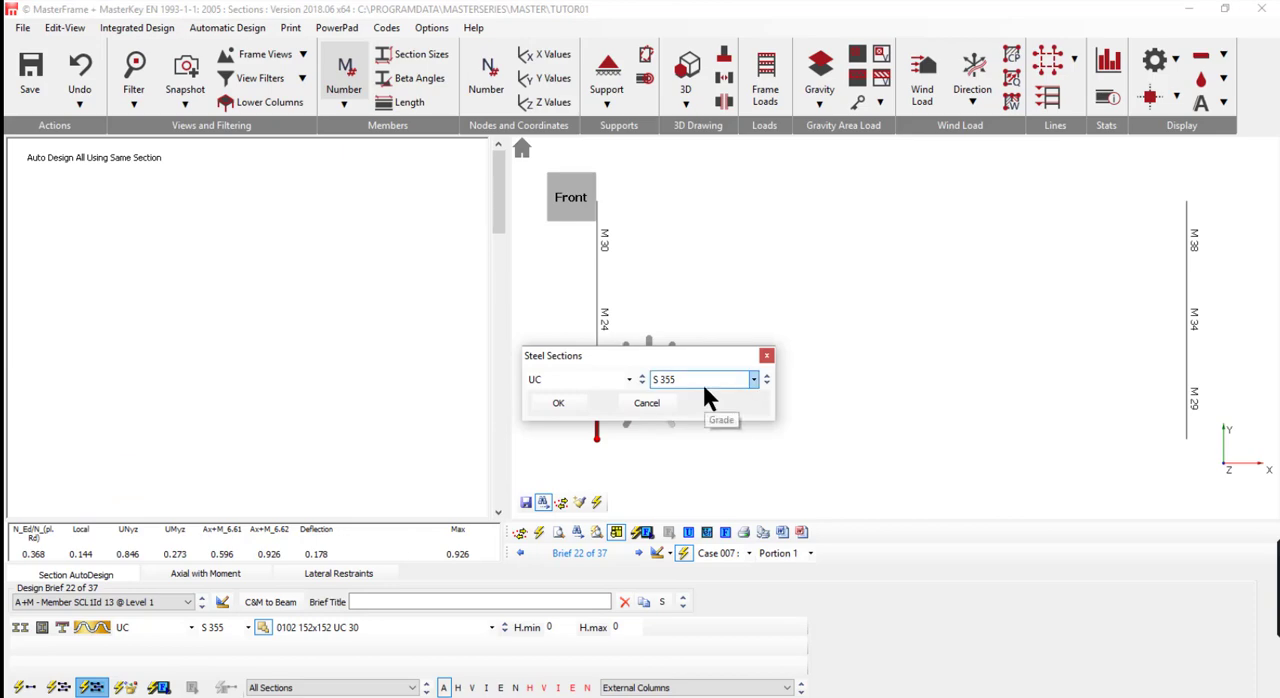
pyautogui.click(561, 405)
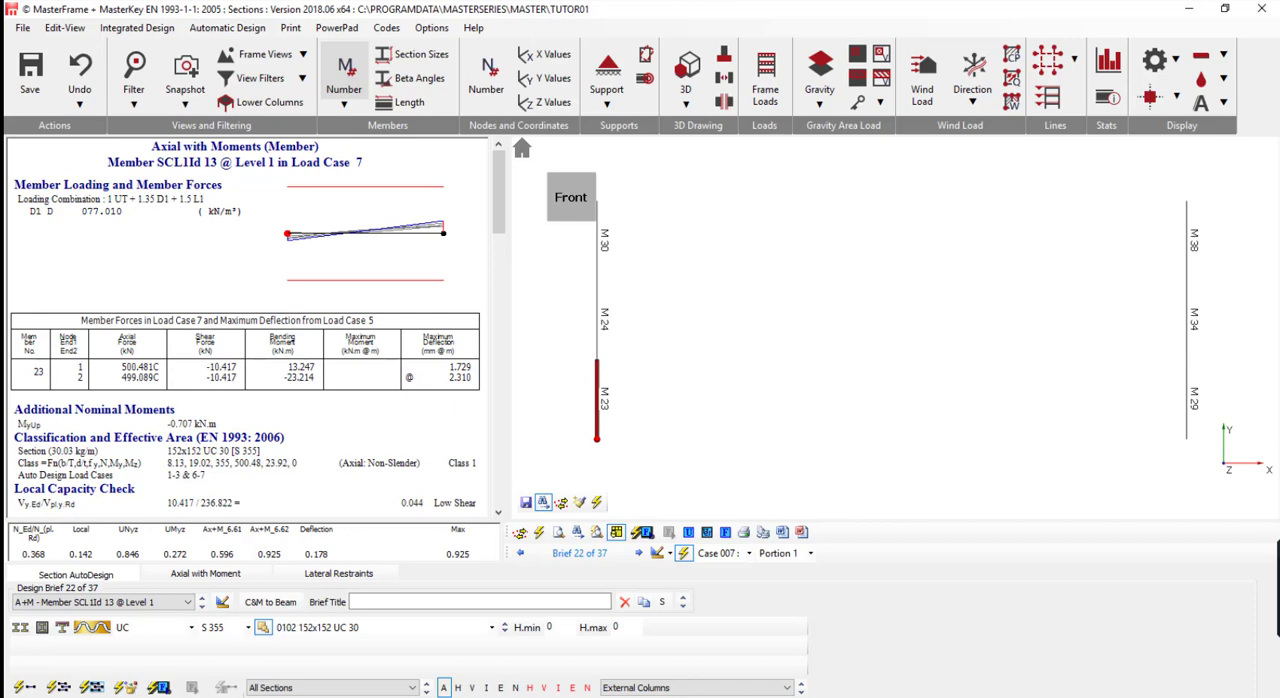
# - Restrict Automatic Design to the Internal Columns group and auto-size all its members using the same UC section in grade S 355
pyautogui.click(714, 687)
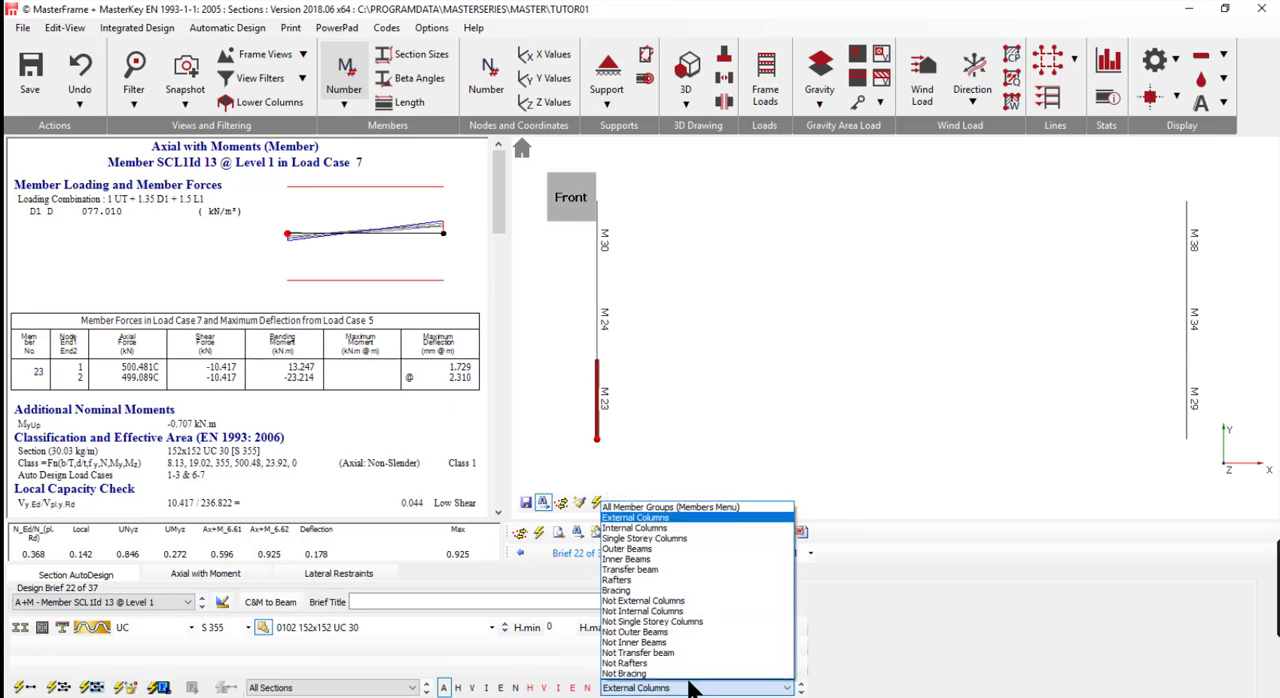
pyautogui.click(687, 528)
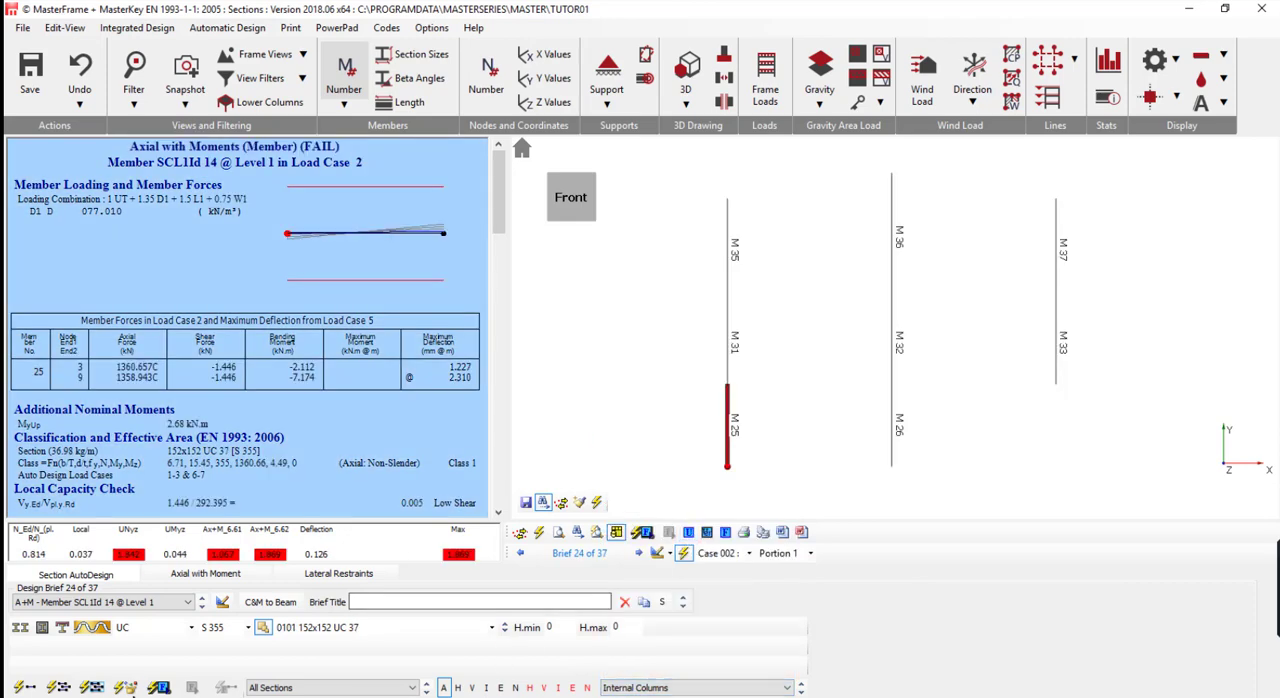
pyautogui.click(92, 687)
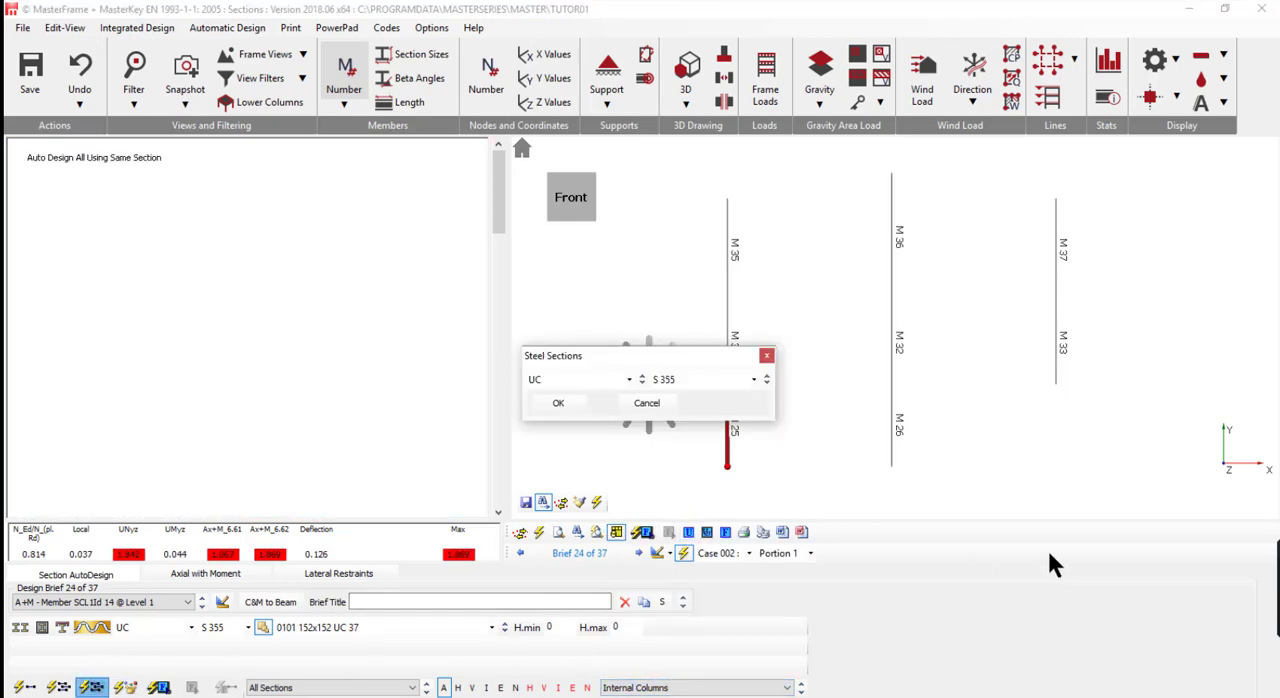
pyautogui.click(558, 403)
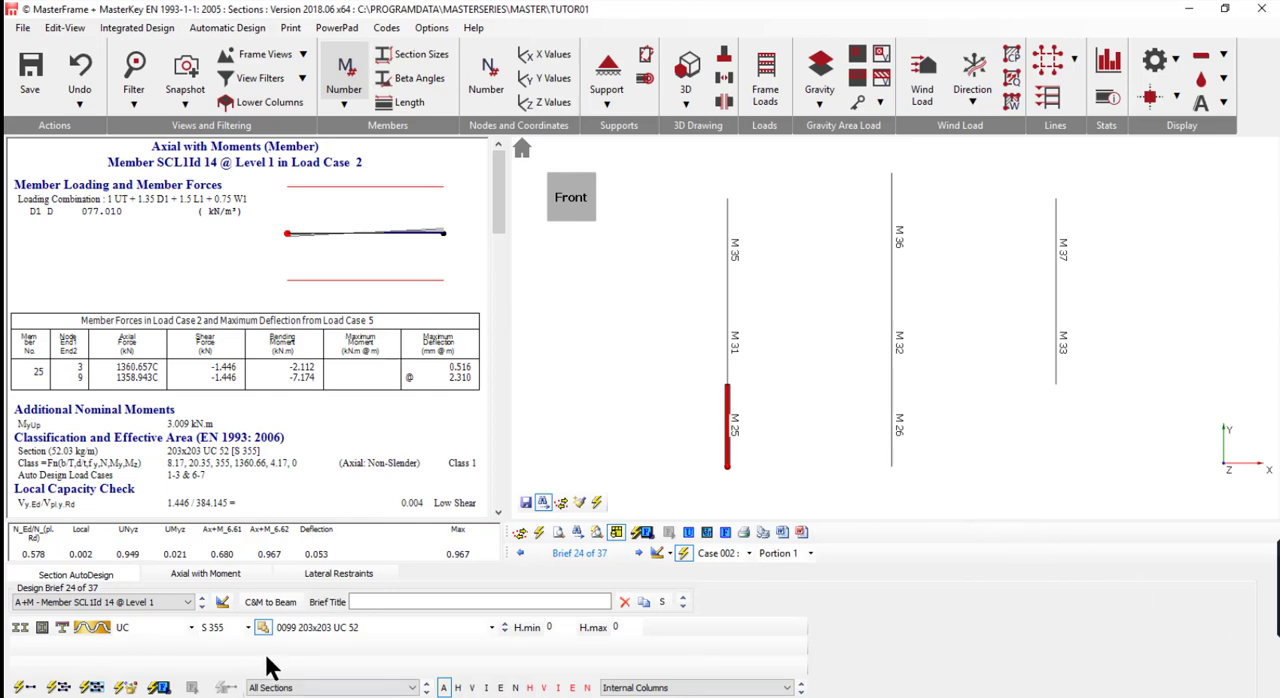
# - Switch to the Single Storey Columns group and auto-size its members using the same UC section in grade S 355
pyautogui.click(800, 692)
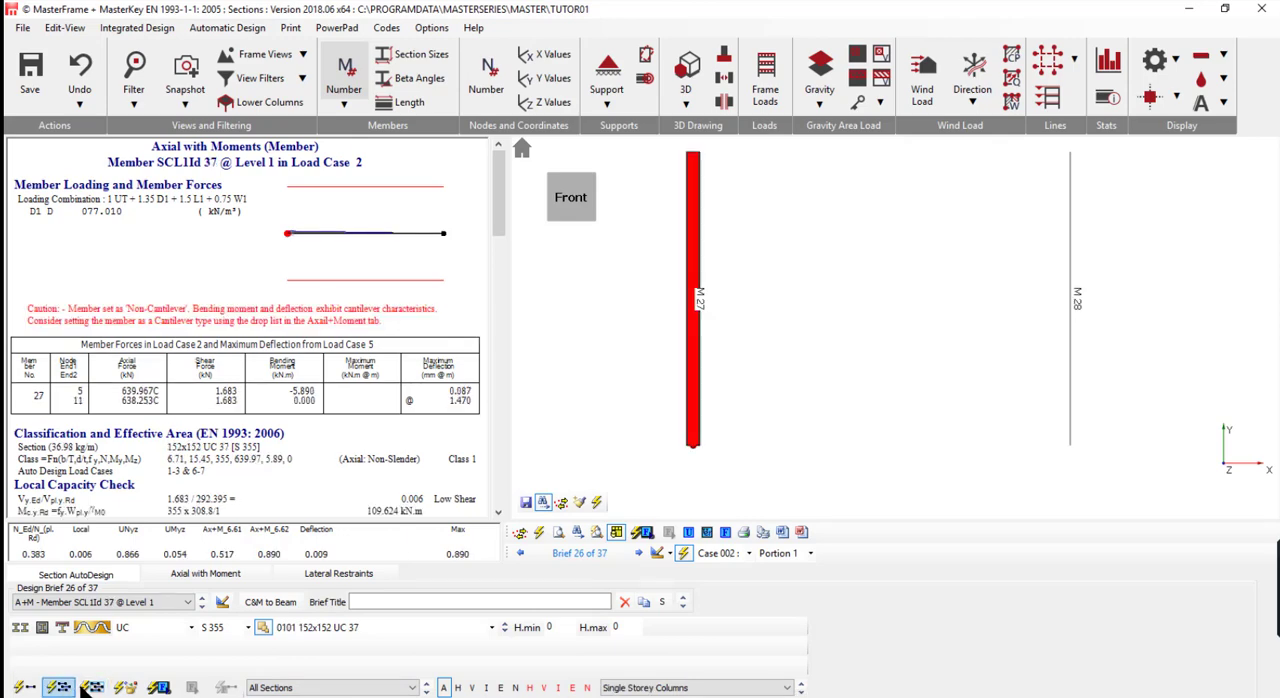
pyautogui.click(93, 689)
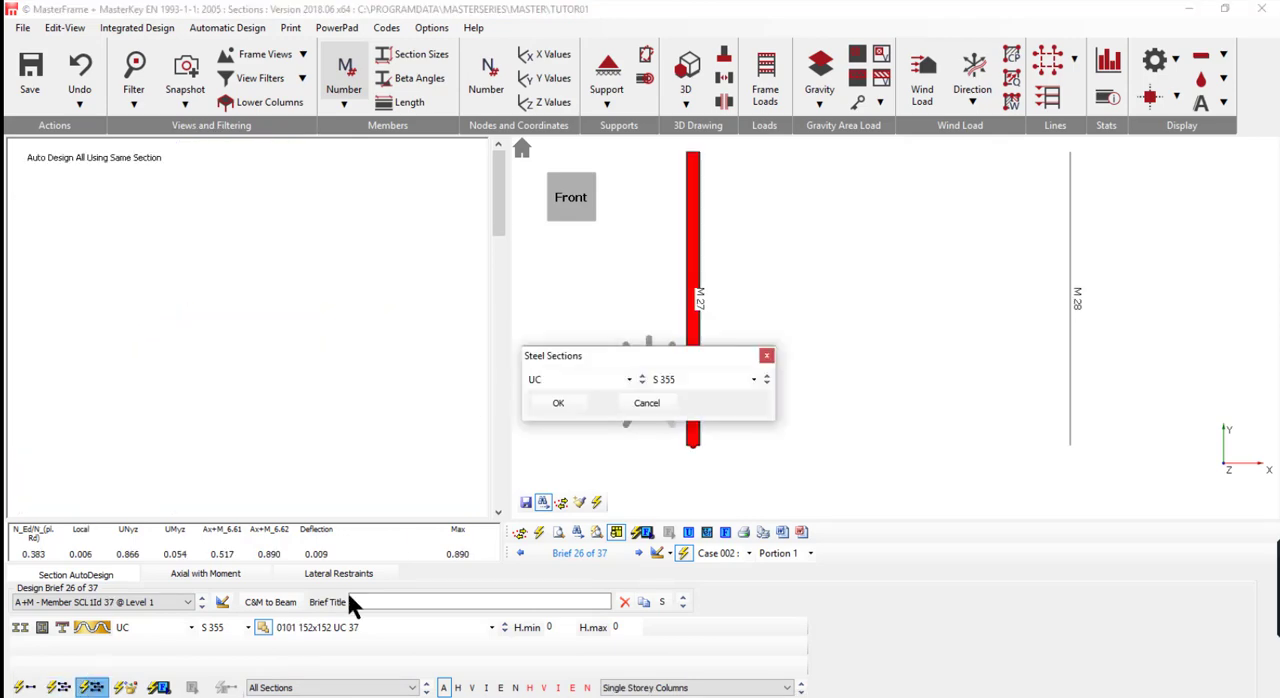
pyautogui.click(558, 405)
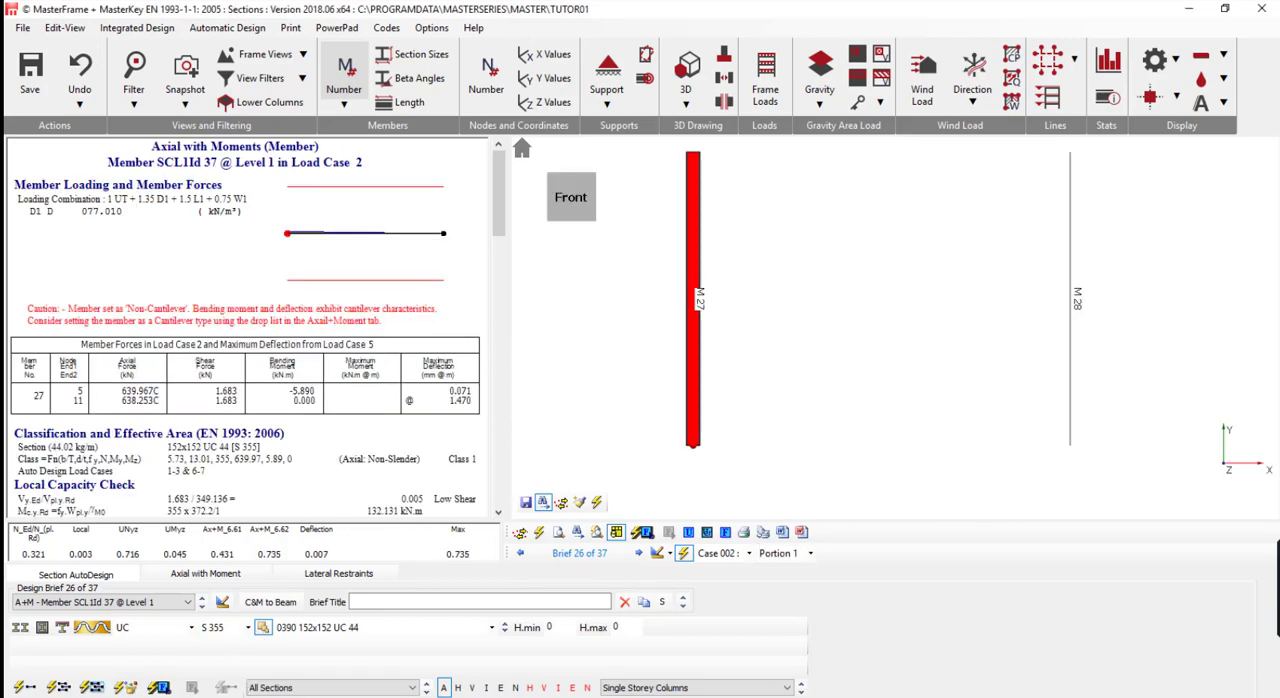
# - Switch to the Outer Beams group and auto-size all its members using the same UB section in grade S 355
pyautogui.click(800, 692)
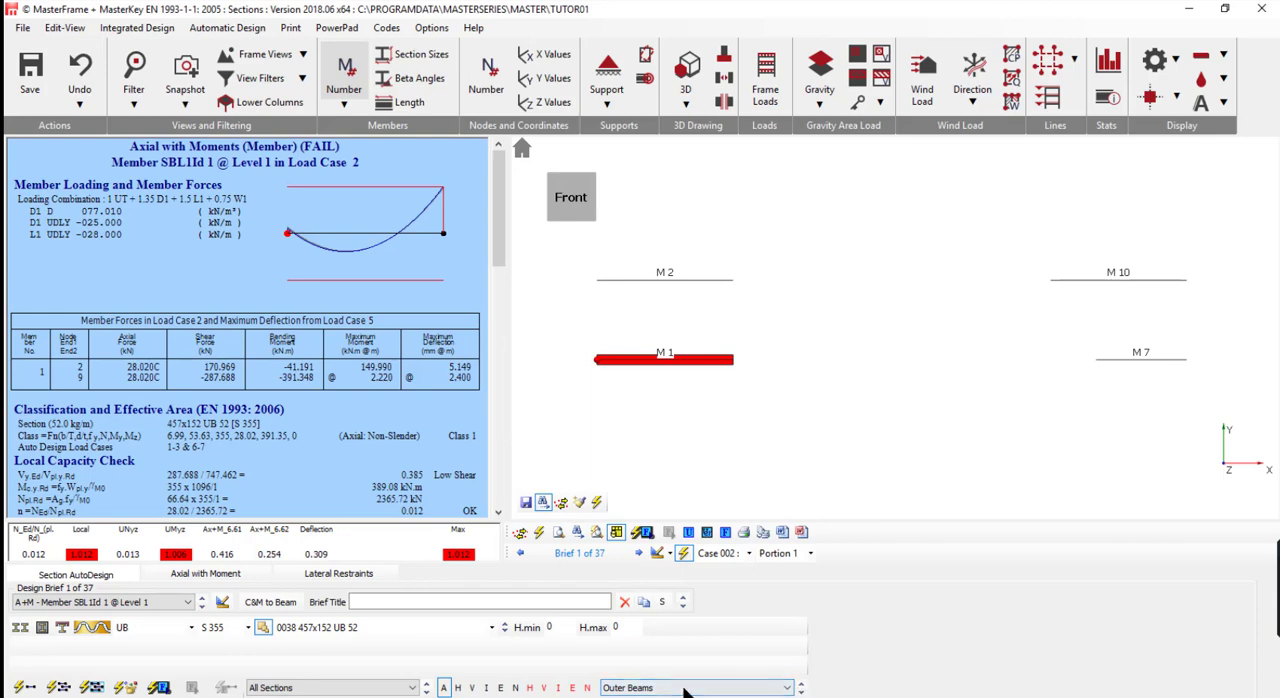
pyautogui.click(91, 687)
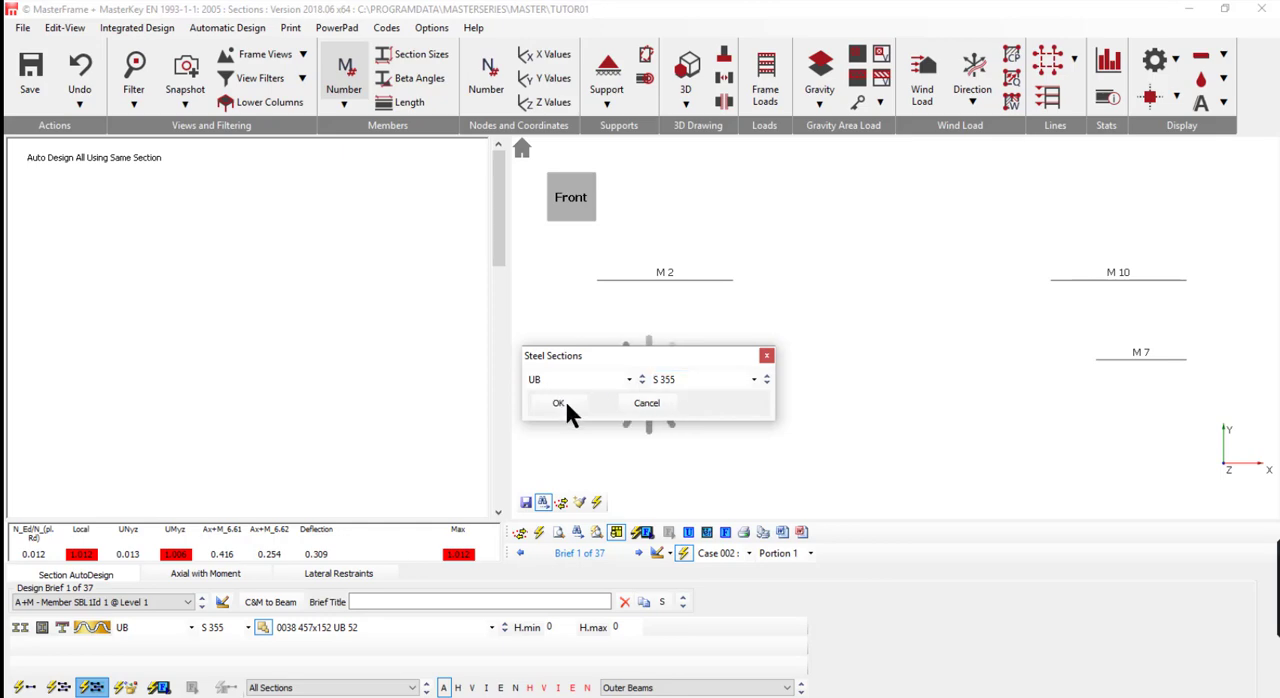
pyautogui.click(558, 403)
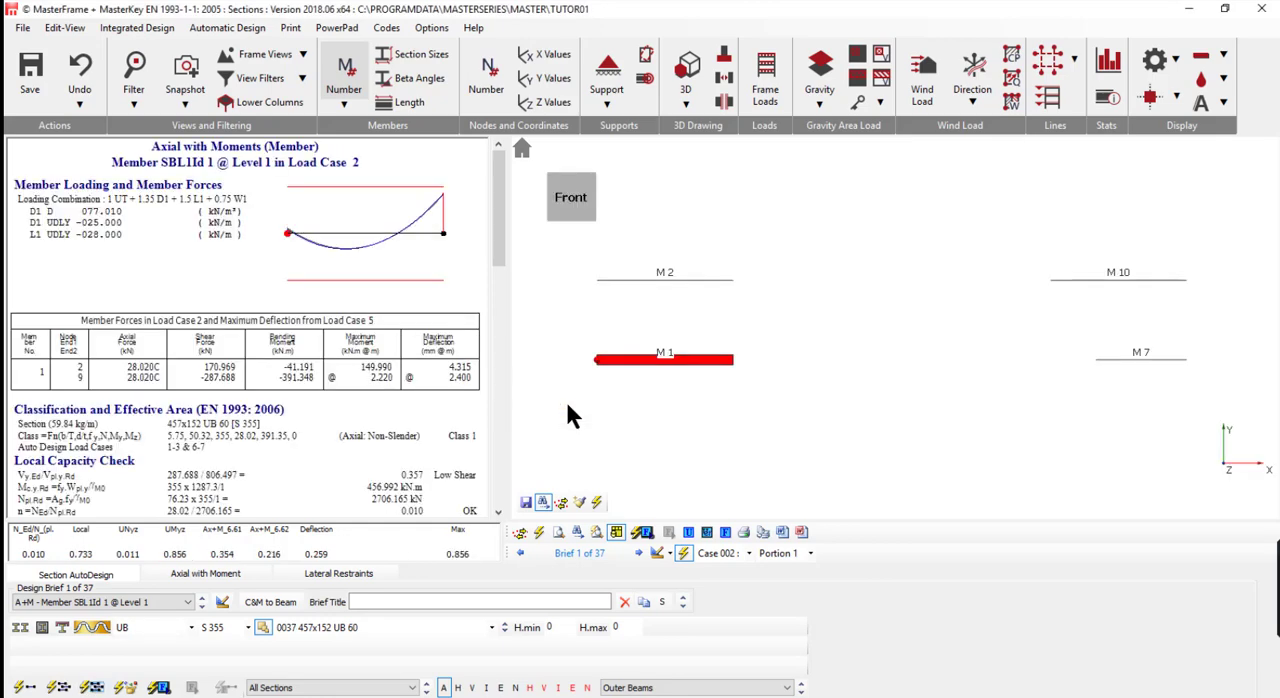
# - Switch to the Inner Beams group and auto-size all its members using the same UB section in grade S 355
pyautogui.click(750, 688)
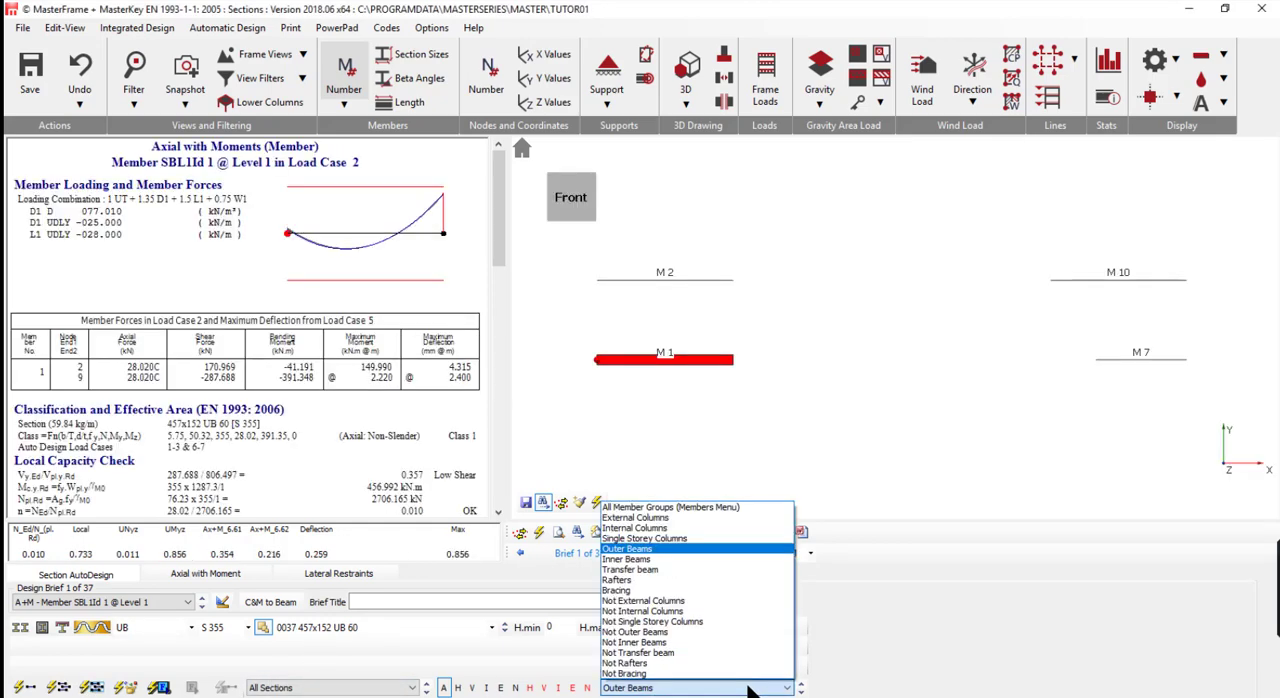
pyautogui.click(713, 560)
pyautogui.click(58, 687)
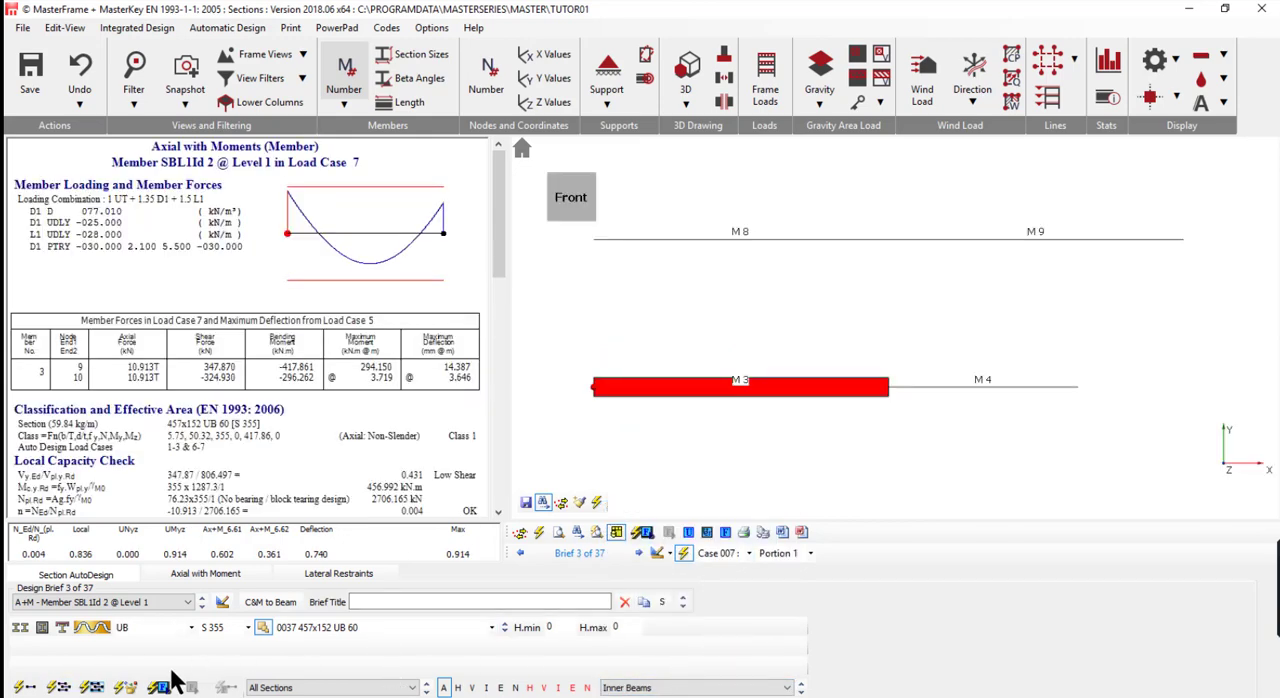
pyautogui.click(91, 687)
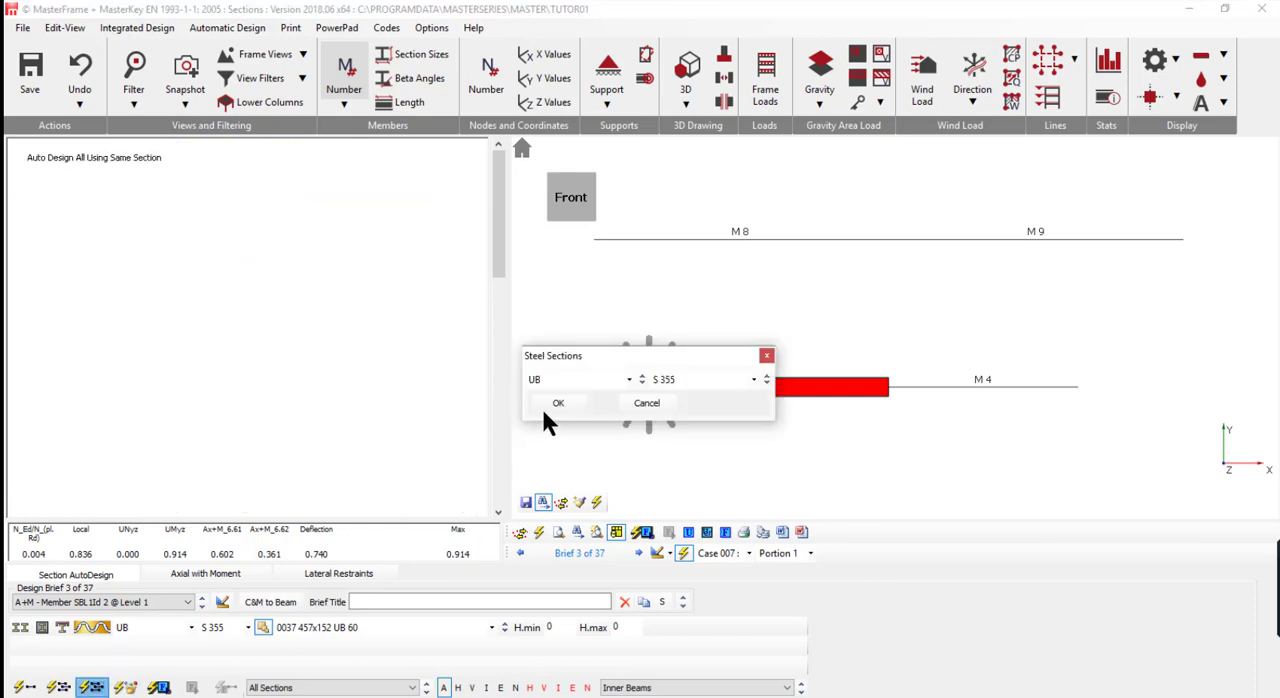
pyautogui.click(546, 404)
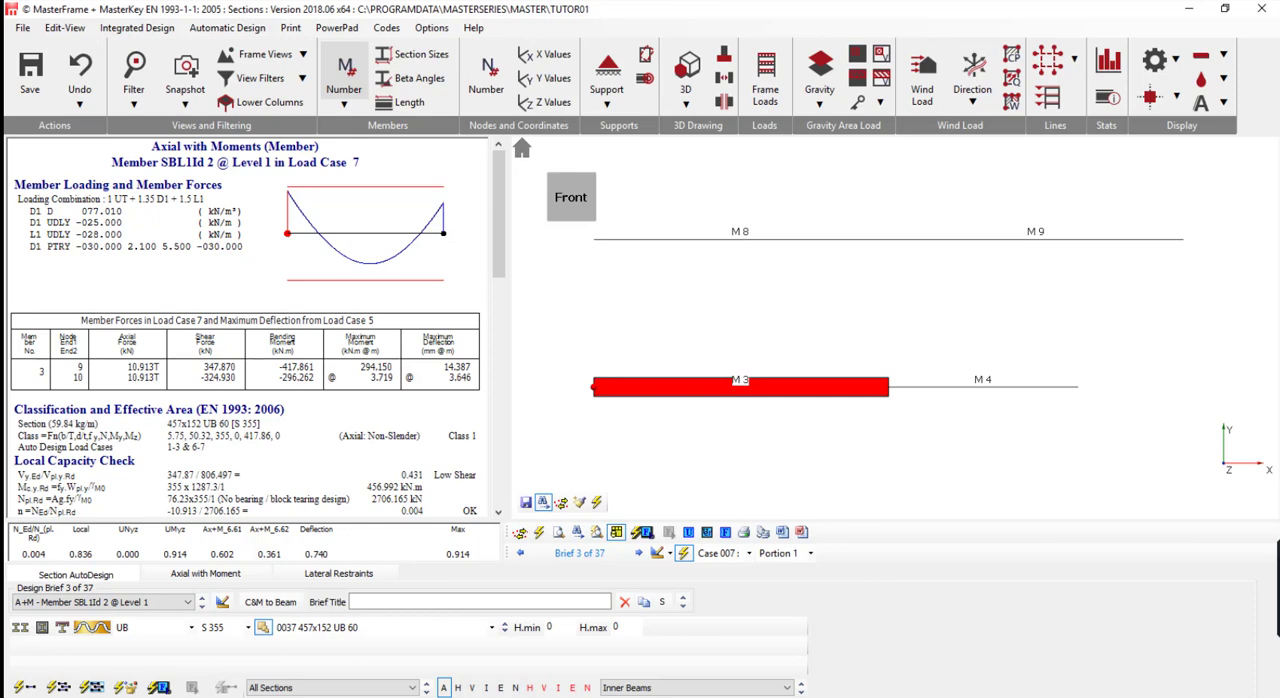
# - Switch to the Transfer beam group and auto-size member M 5-6 individually
pyautogui.click(800, 692)
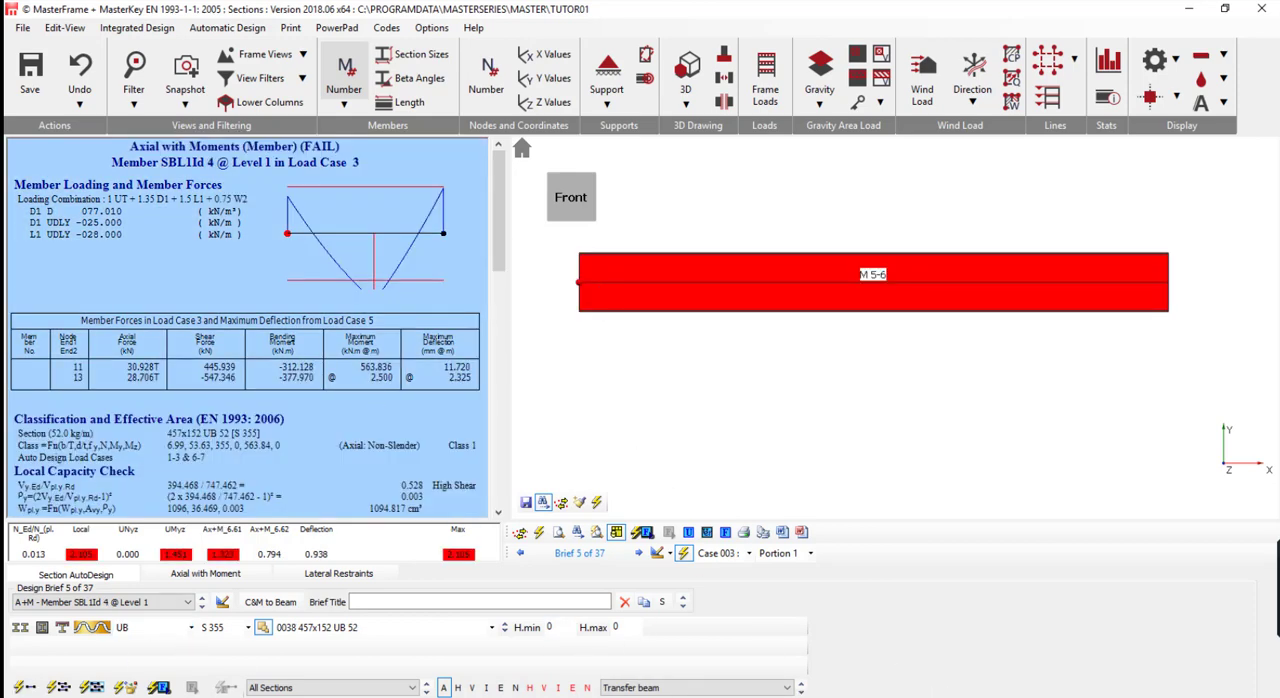
pyautogui.click(24, 688)
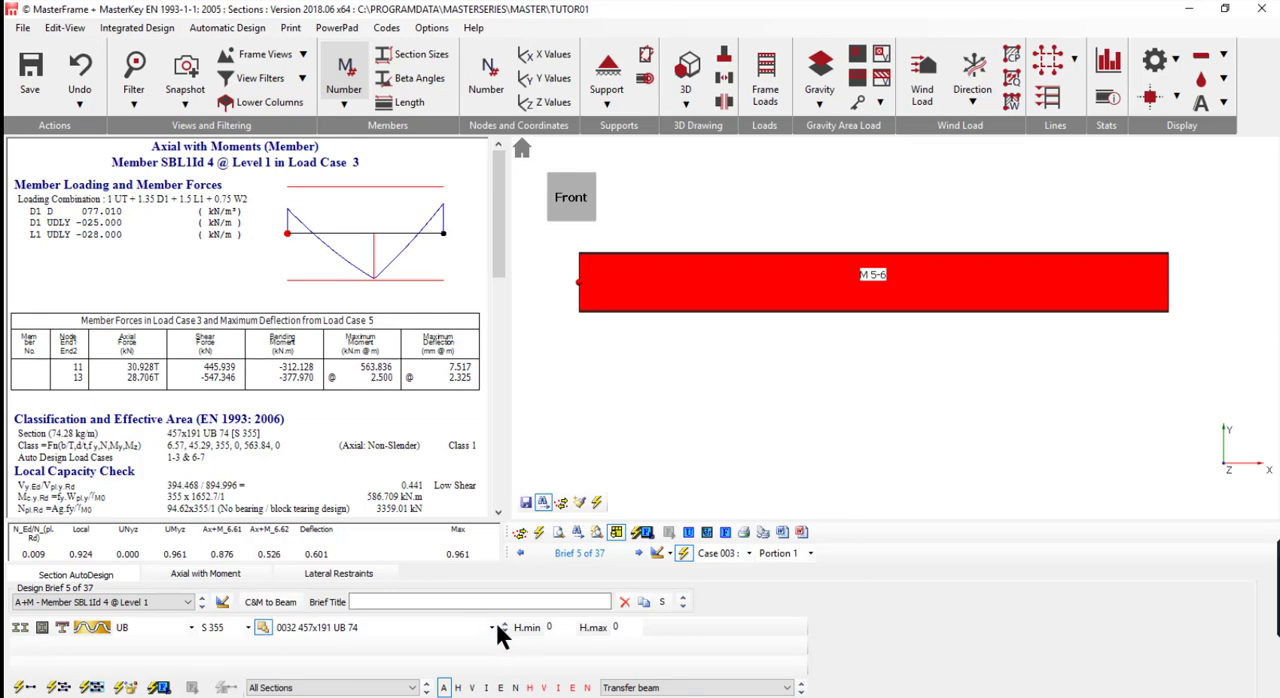
# - Switch to the Rafters group and change member M 18's restraint condition from full restraint to an effective length of 1.00 L
pyautogui.click(705, 688)
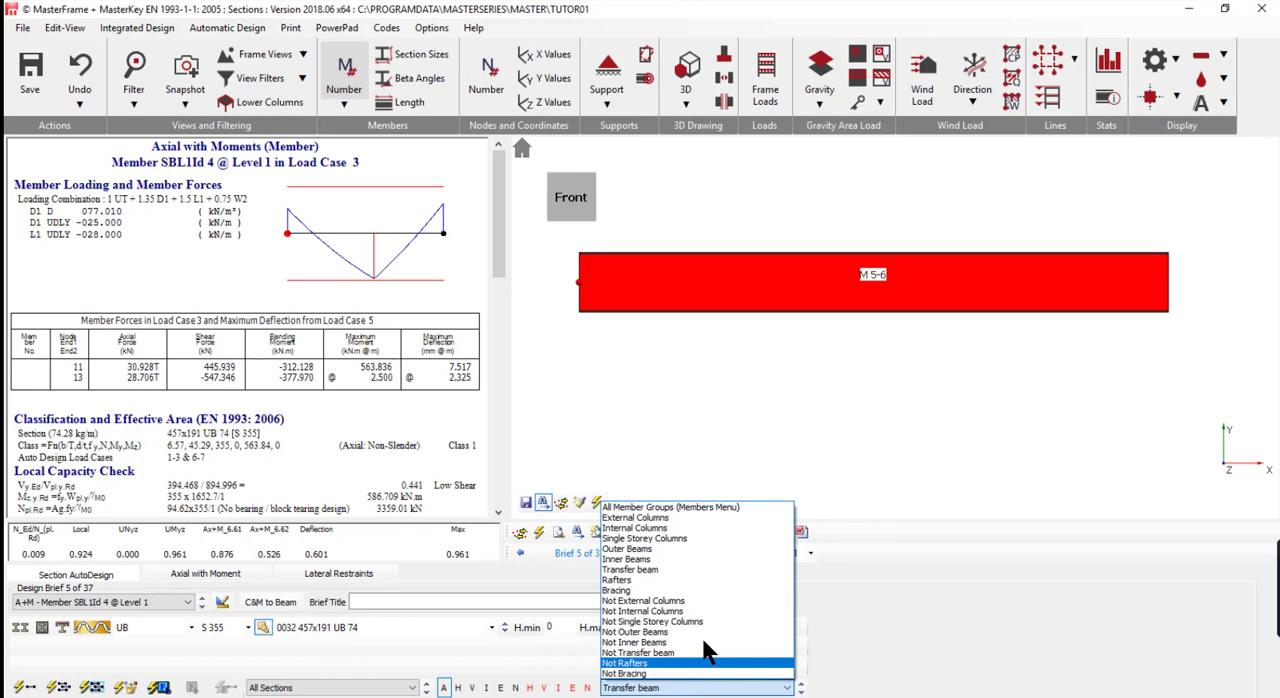
pyautogui.click(704, 579)
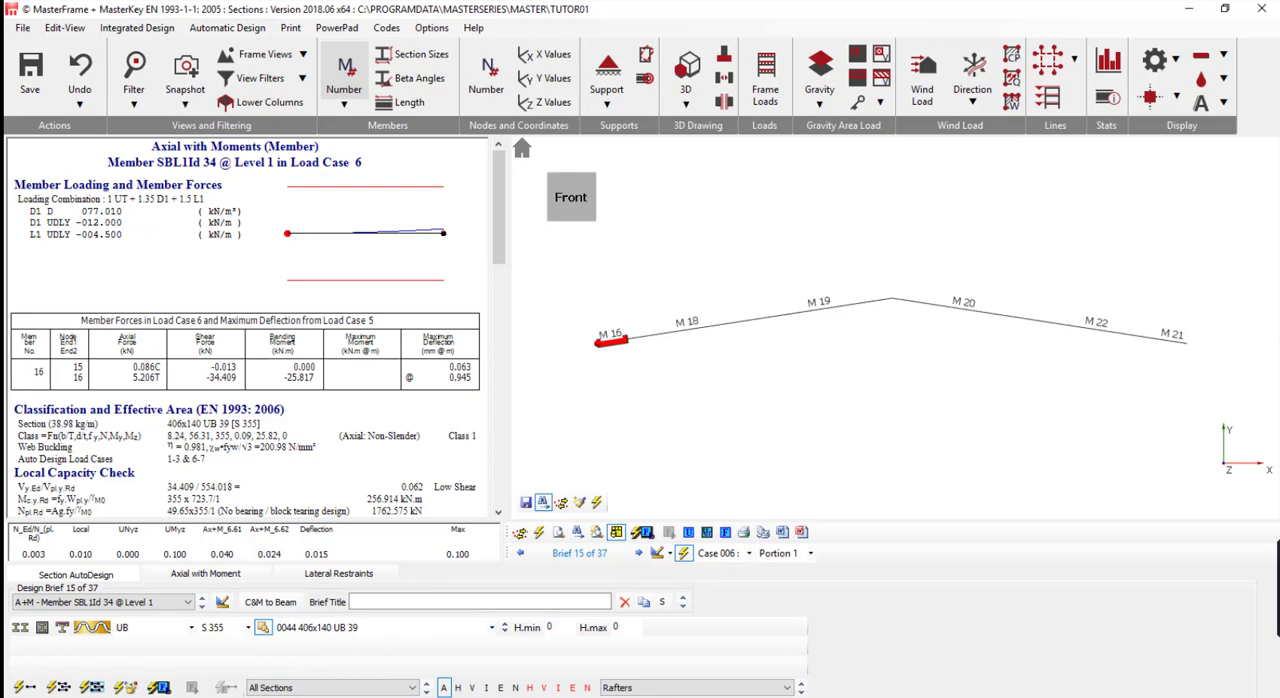
pyautogui.click(693, 337)
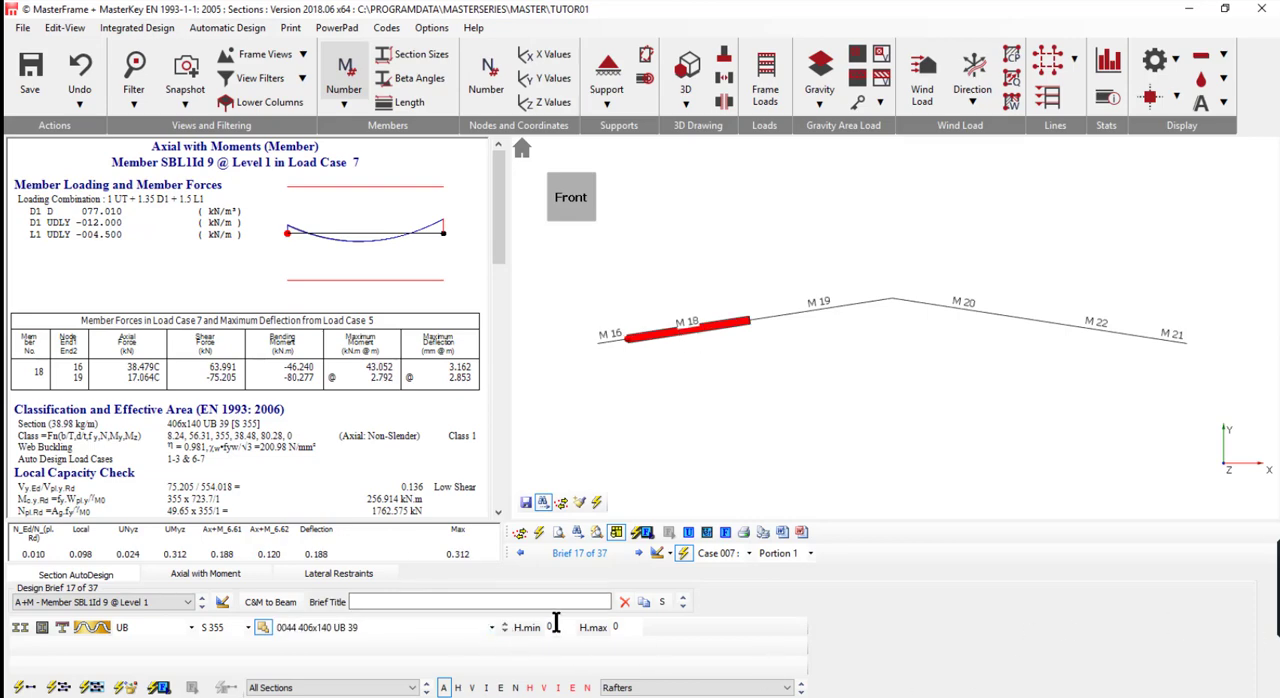
pyautogui.click(236, 576)
pyautogui.click(700, 594)
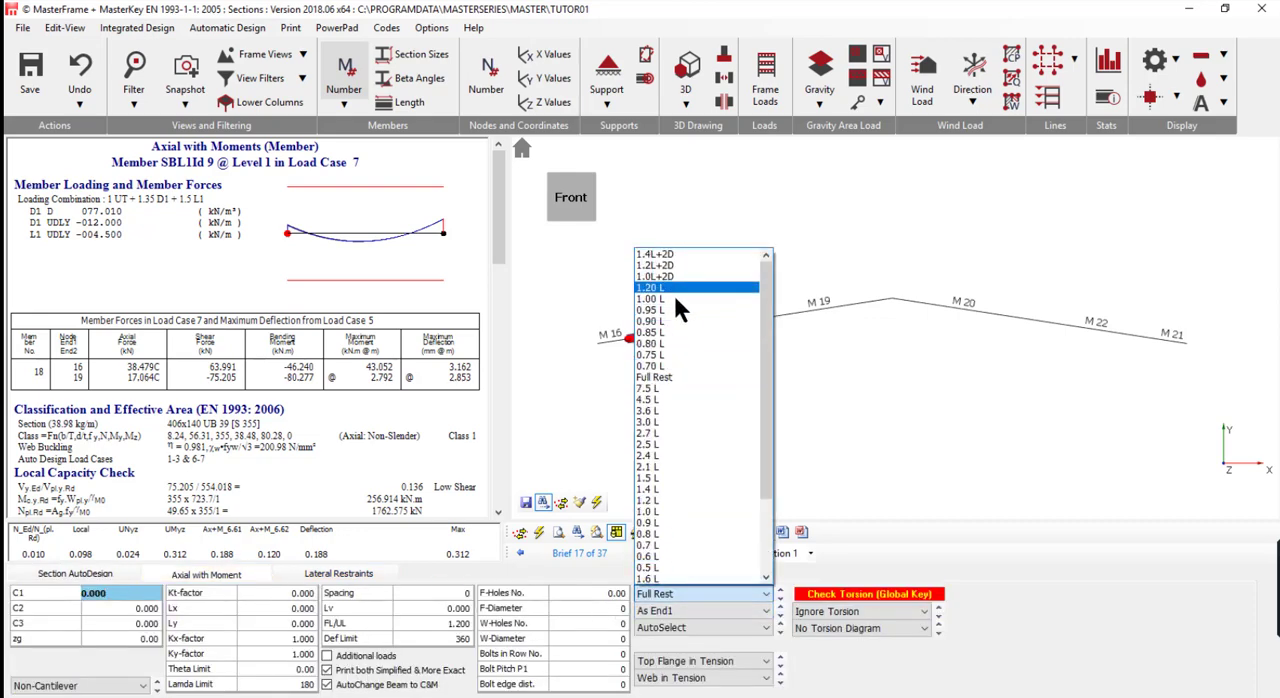
pyautogui.click(678, 299)
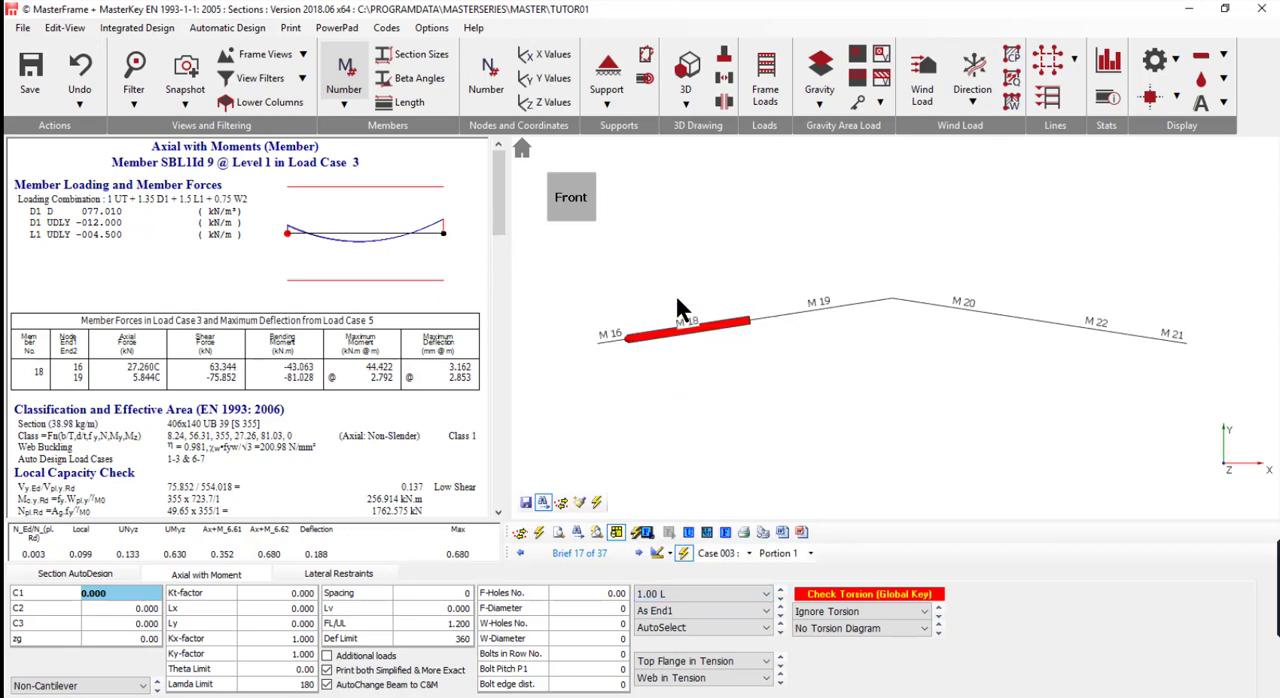
# - Turn off automatic restraint at connected members for M 18, set lateral restraint Portion 1 to 1.8 m and view the first portion's check
pyautogui.click(338, 574)
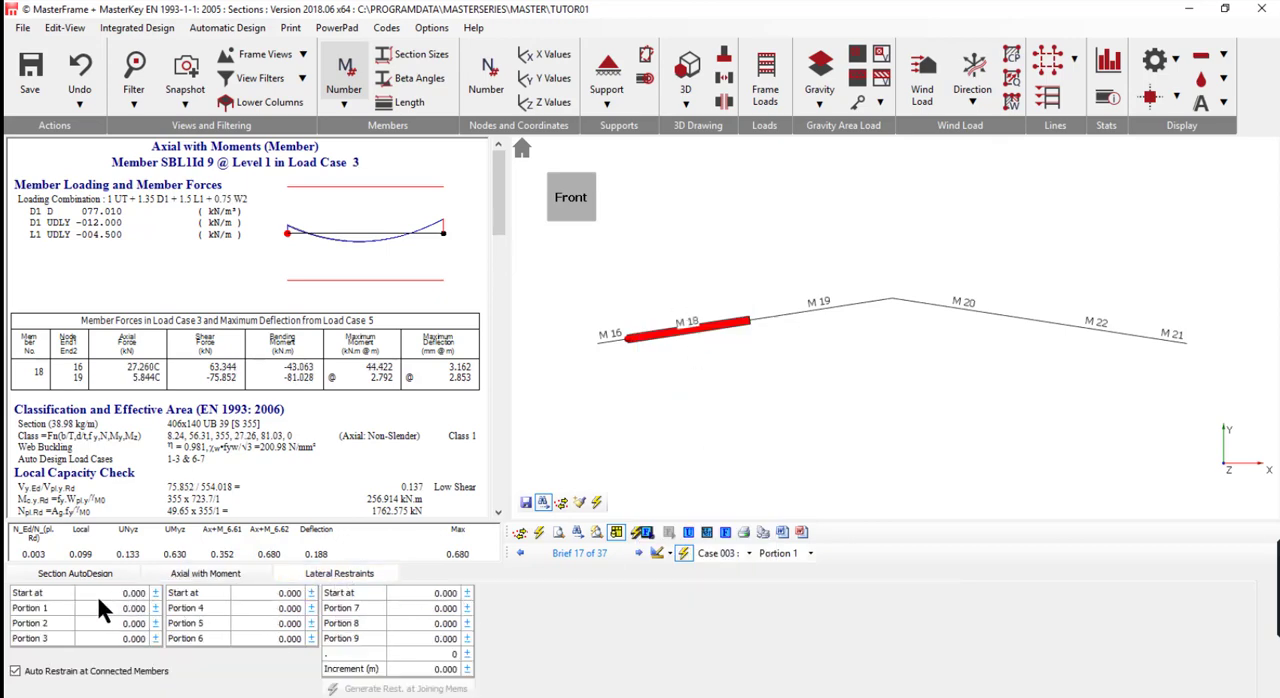
pyautogui.click(36, 672)
pyautogui.click(92, 607)
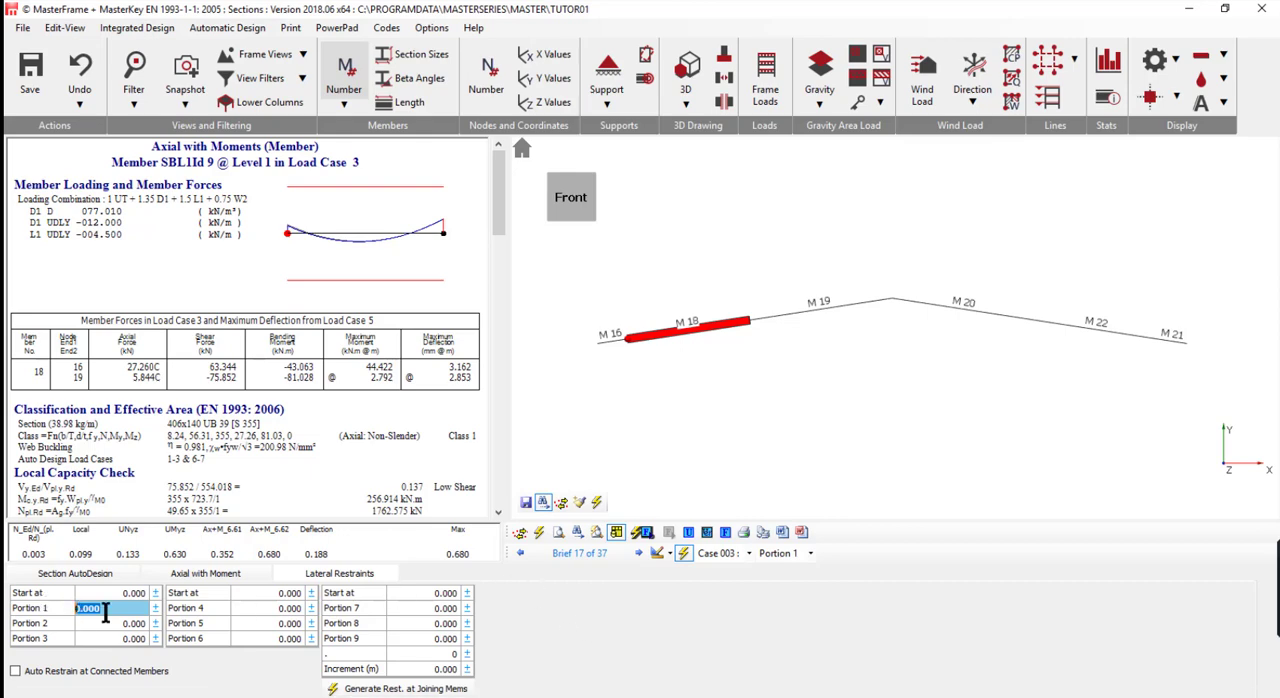
pyautogui.write('1.')
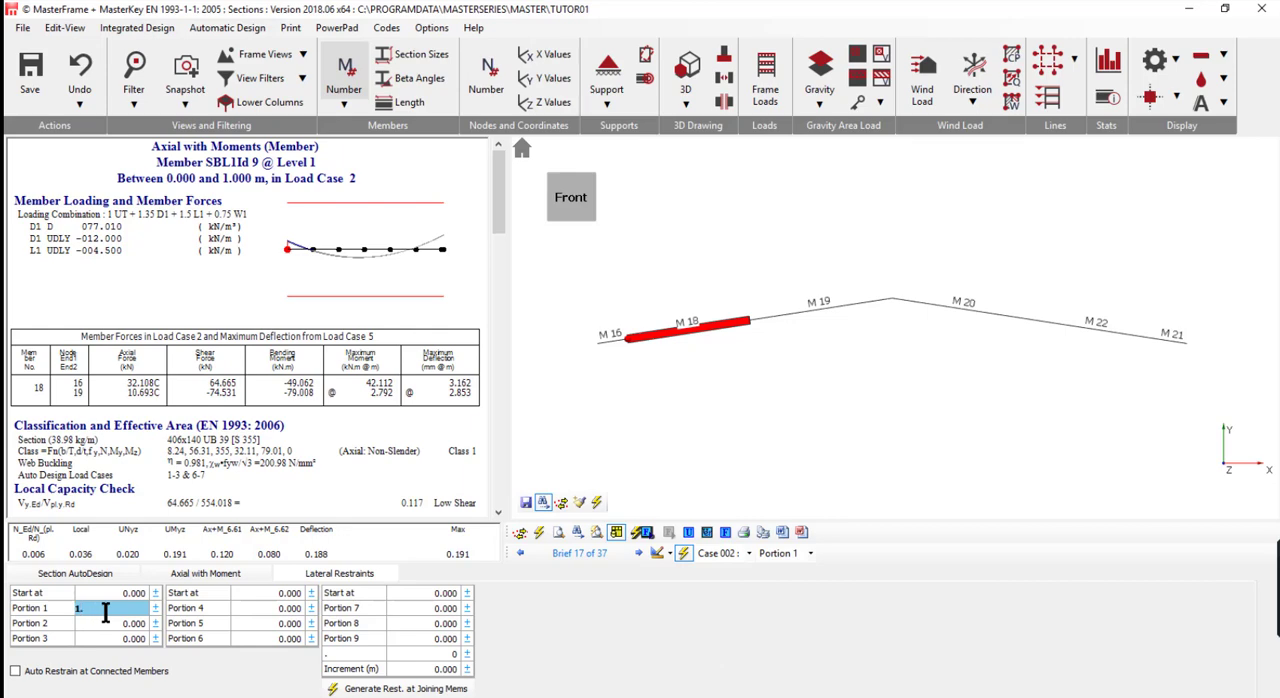
pyautogui.write('8')
pyautogui.press('Tab')
pyautogui.press('Tab')
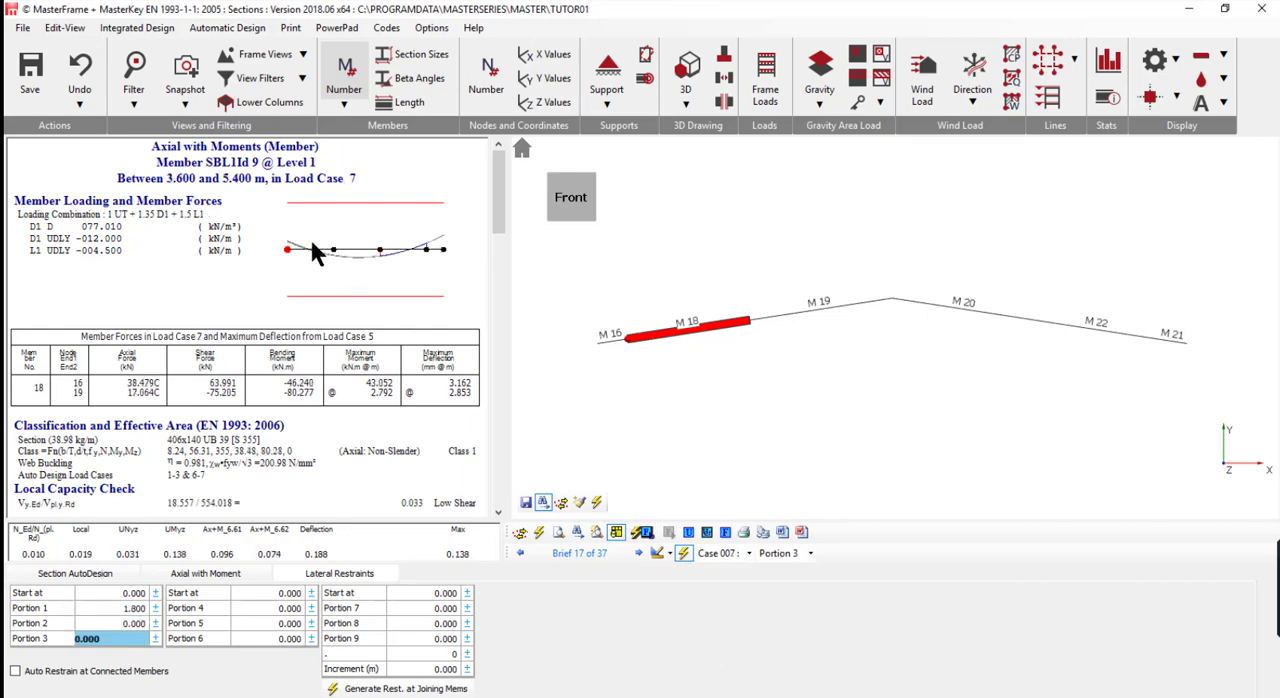
pyautogui.click(313, 243)
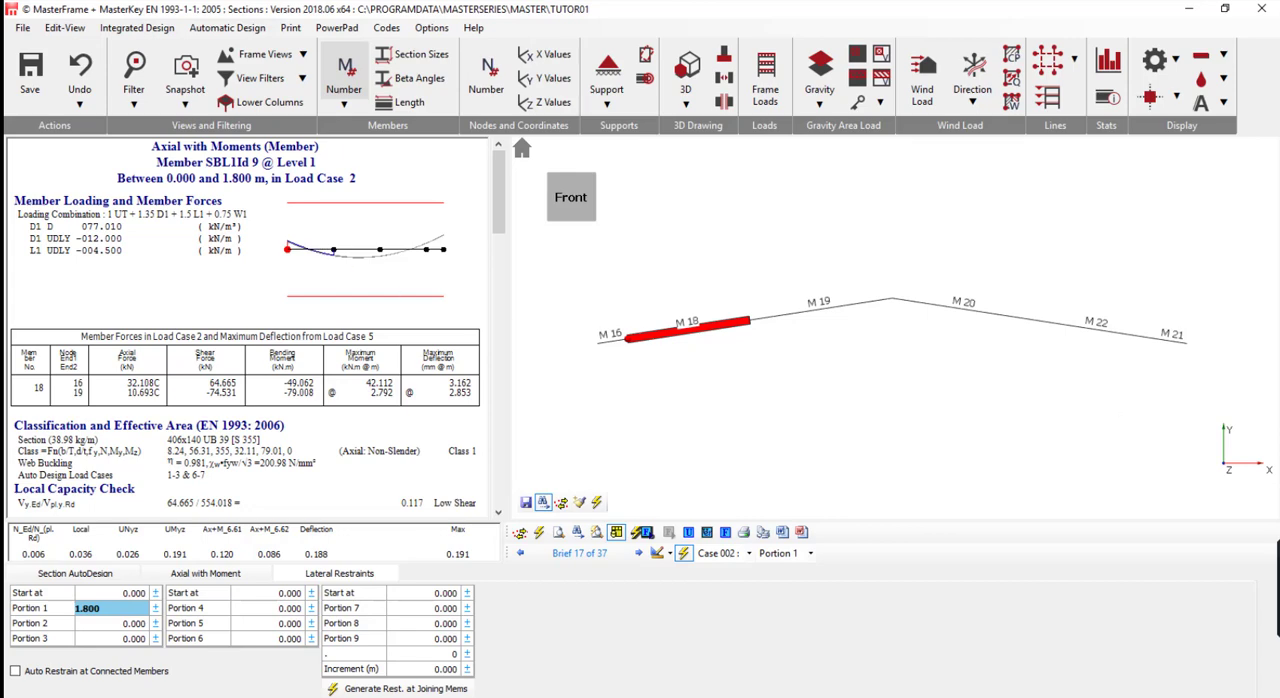
# - Copy M 18's design settings to all rafters from M 16 to M 21, and return to member selection and section auto-design
pyautogui.click(580, 506)
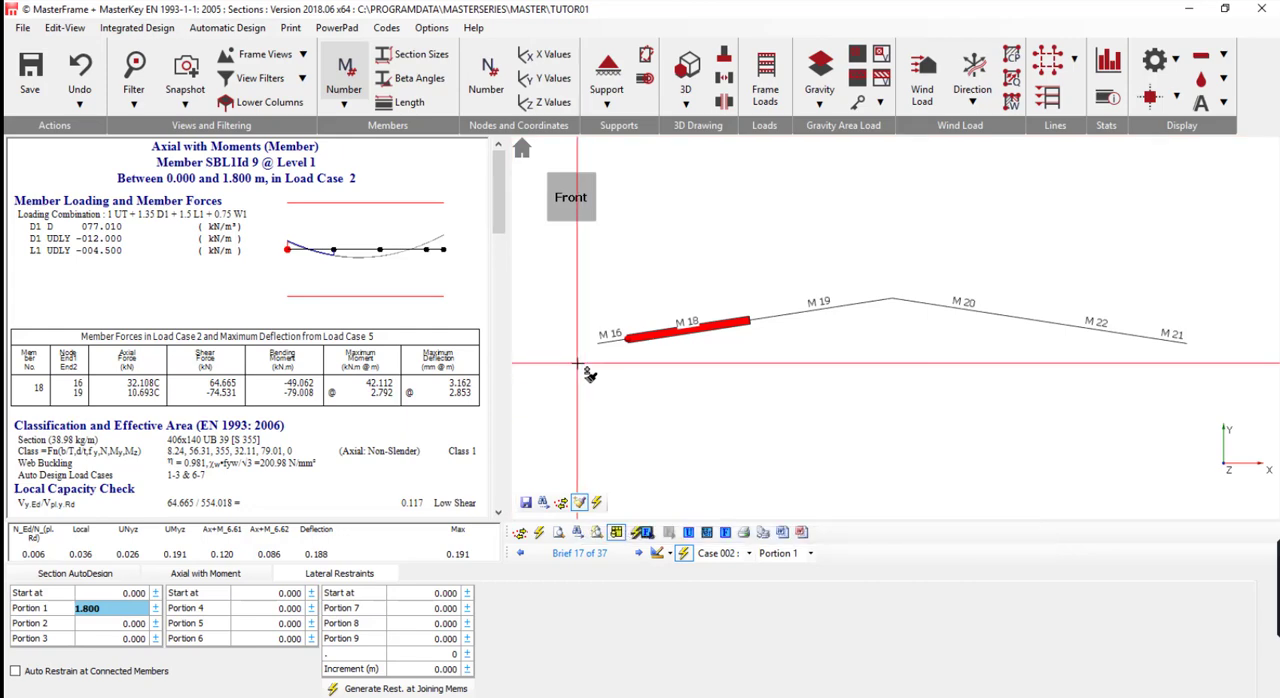
pyautogui.moveTo(578, 362); pyautogui.dragTo(1240, 268)
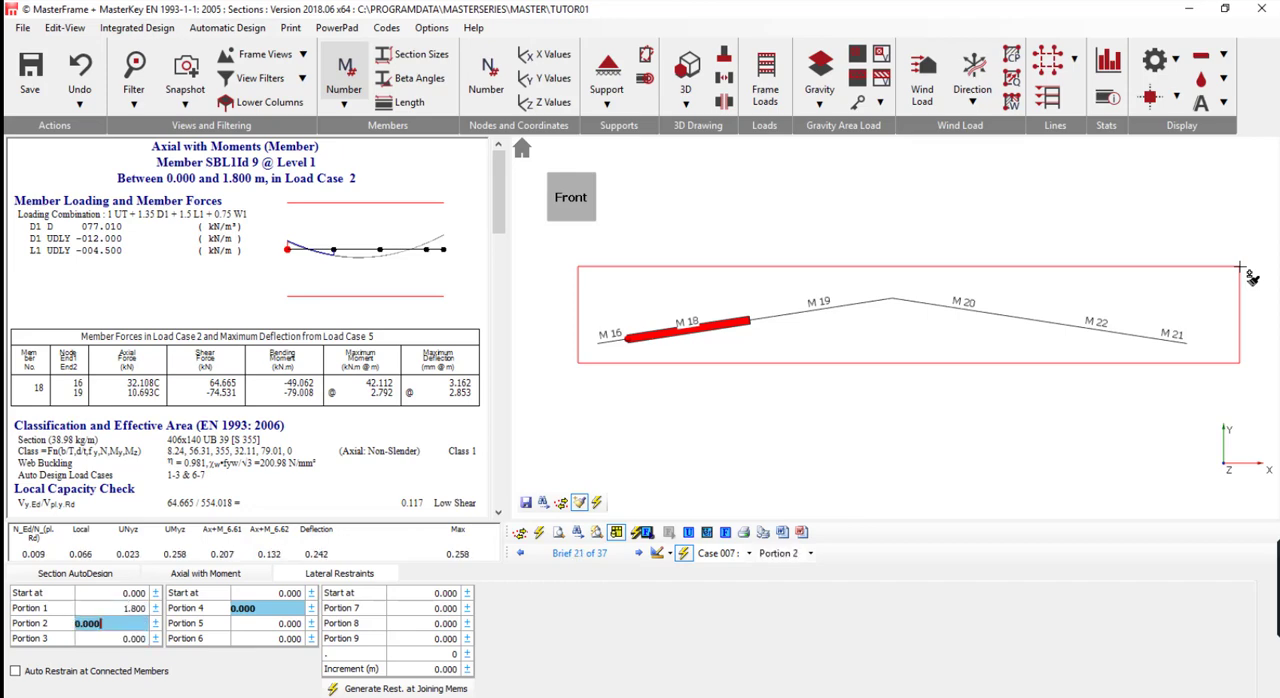
pyautogui.click(75, 571)
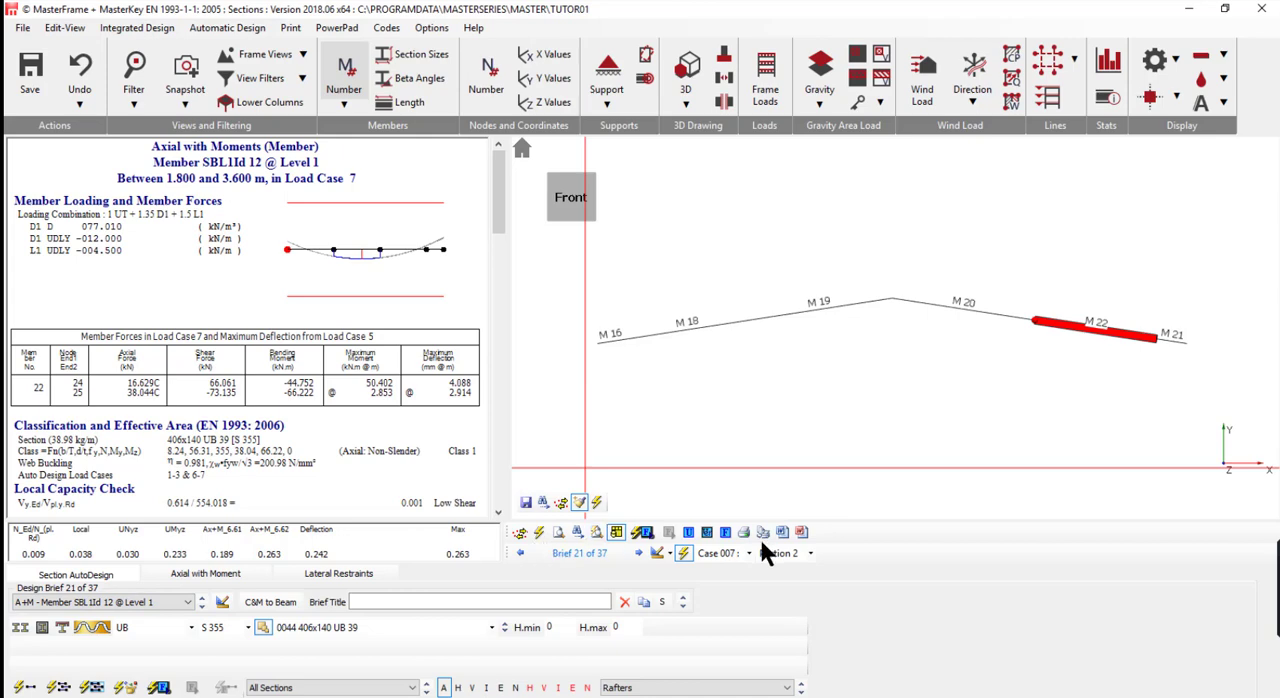
pyautogui.click(543, 502)
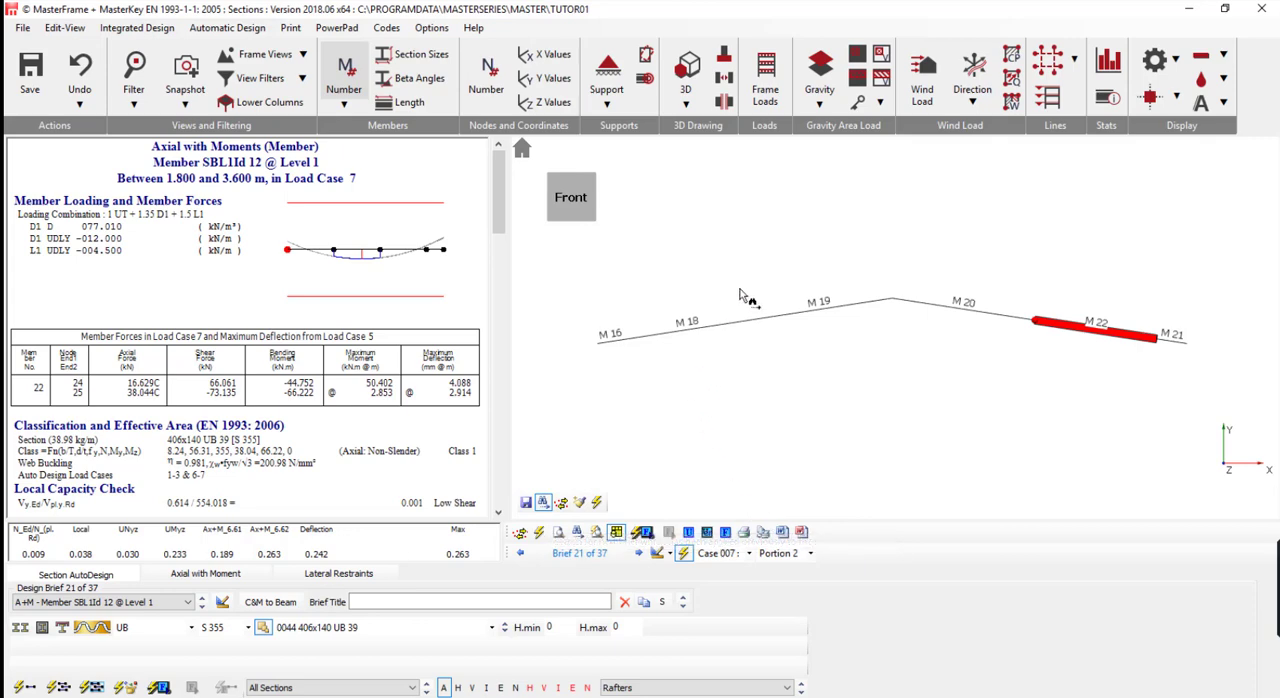
# - Review the design checks of rafters M 18, M 19 and M 20 with the copied restraints
pyautogui.click(732, 322)
pyautogui.click(850, 309)
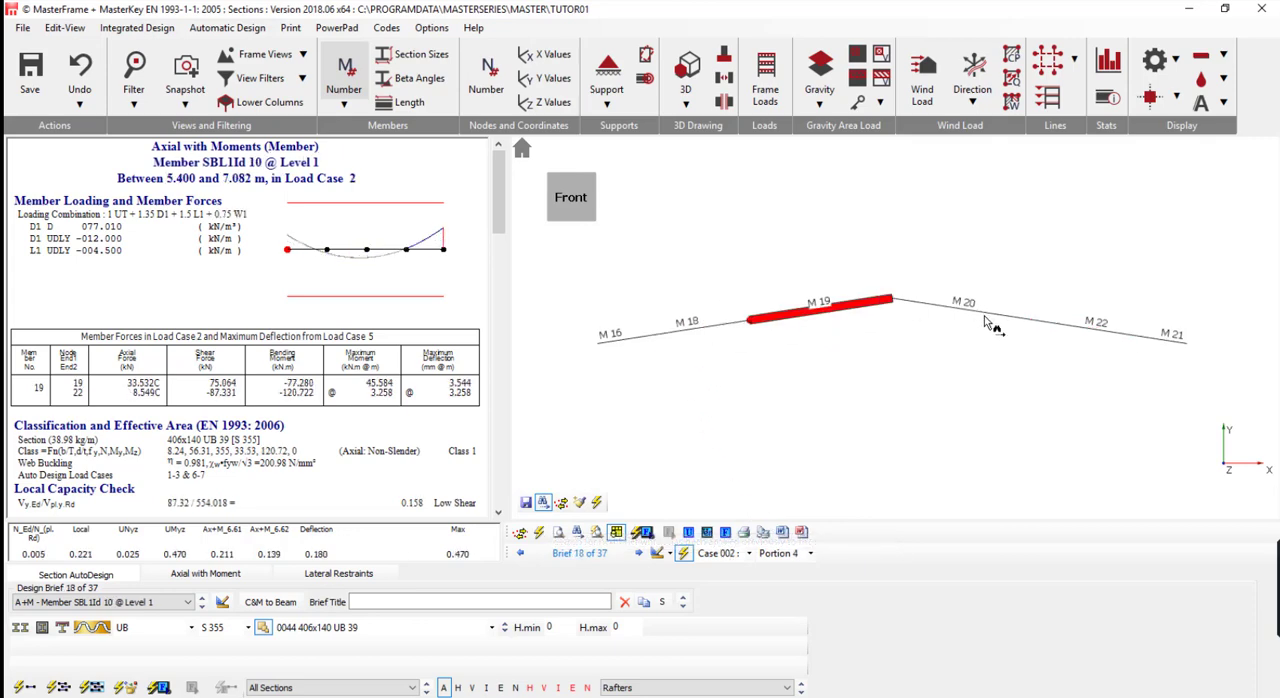
pyautogui.click(985, 316)
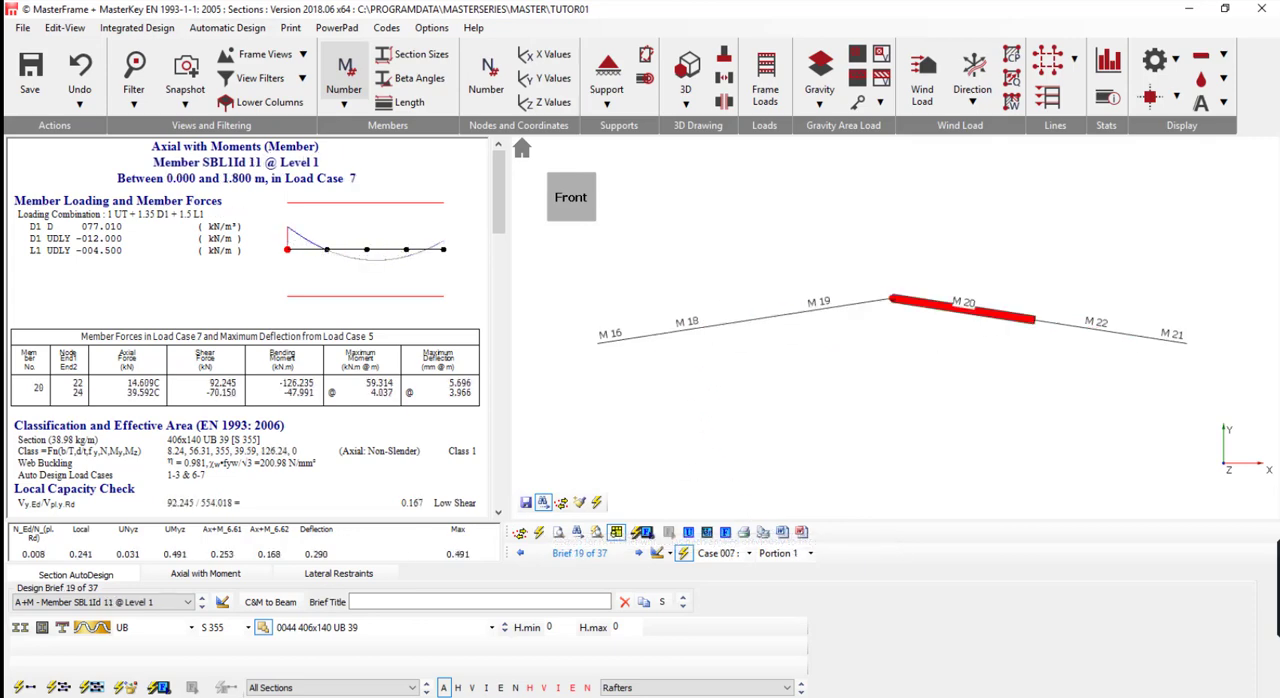
# - Auto-size all rafters using the same UB section in grade S 355 and review the check of M 19
pyautogui.click(92, 687)
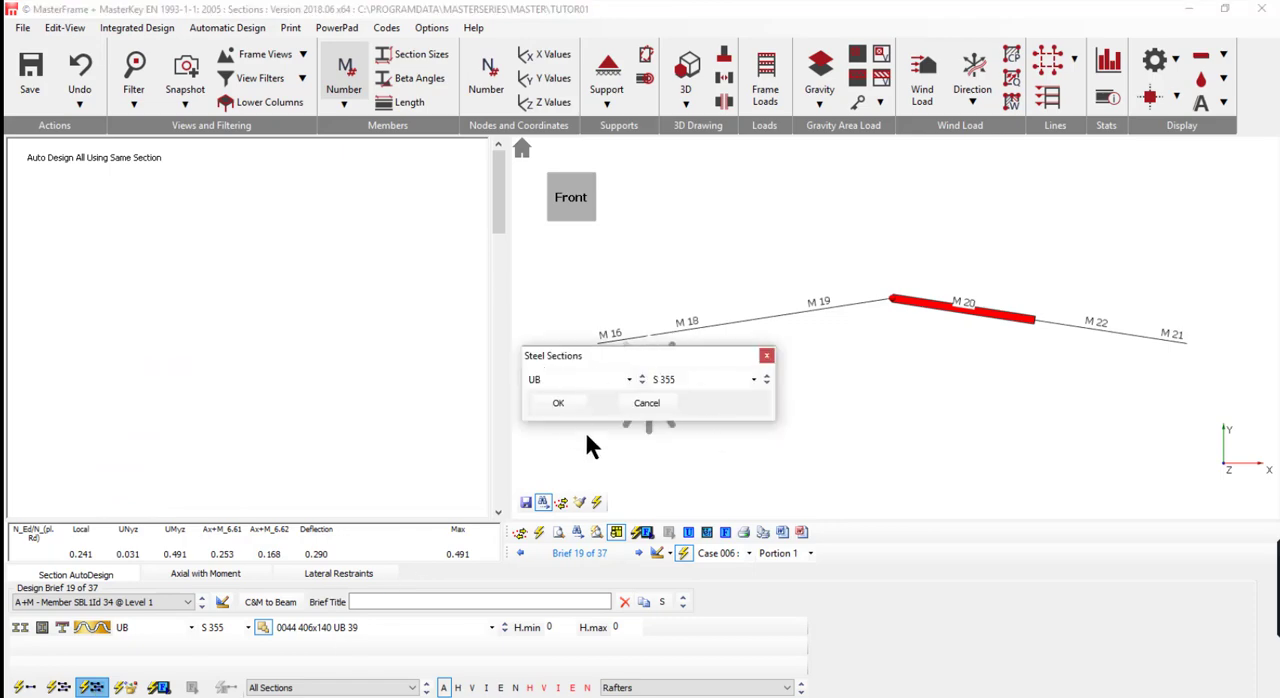
pyautogui.click(558, 402)
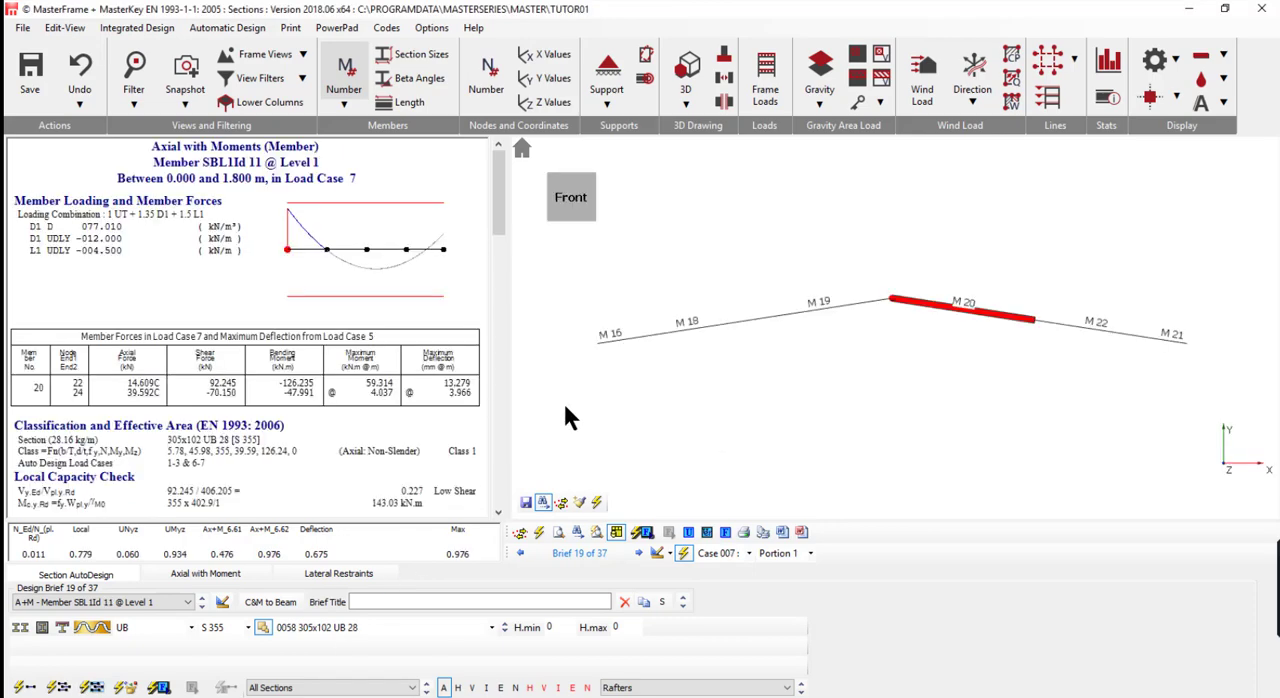
pyautogui.click(722, 307)
pyautogui.click(775, 303)
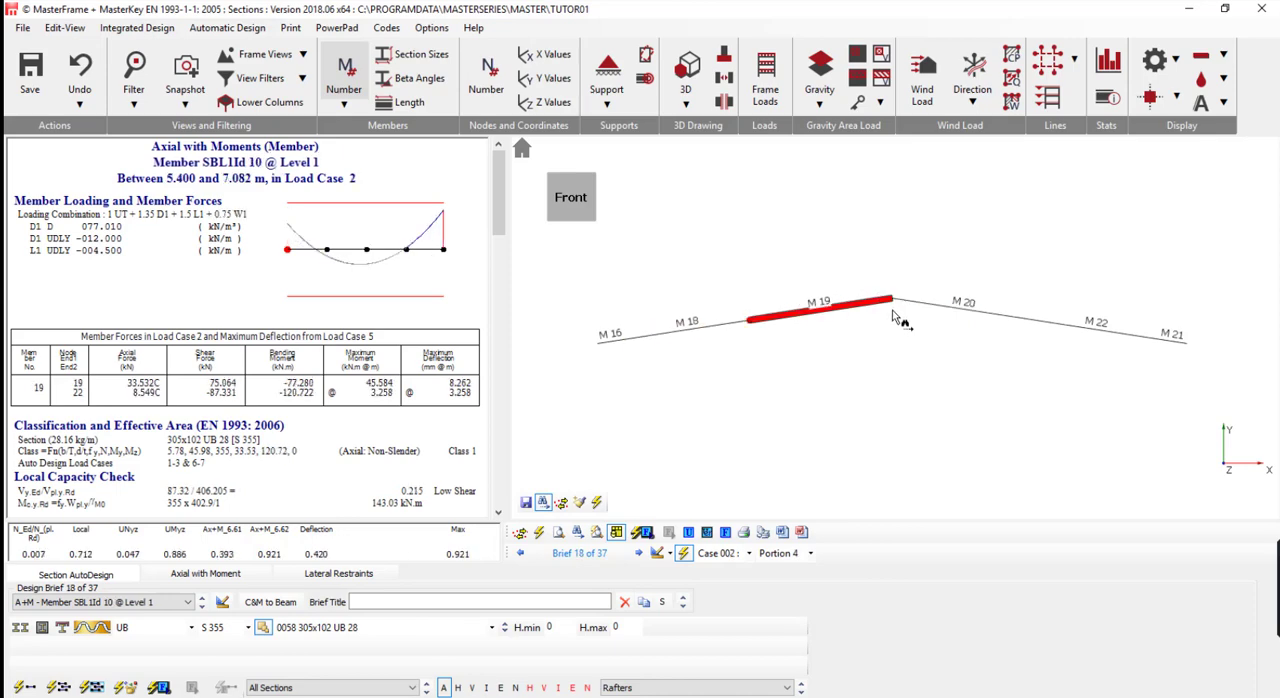
# - View the design check of rafter M 20 and switch the displayed member group to Bracing
pyautogui.click(936, 310)
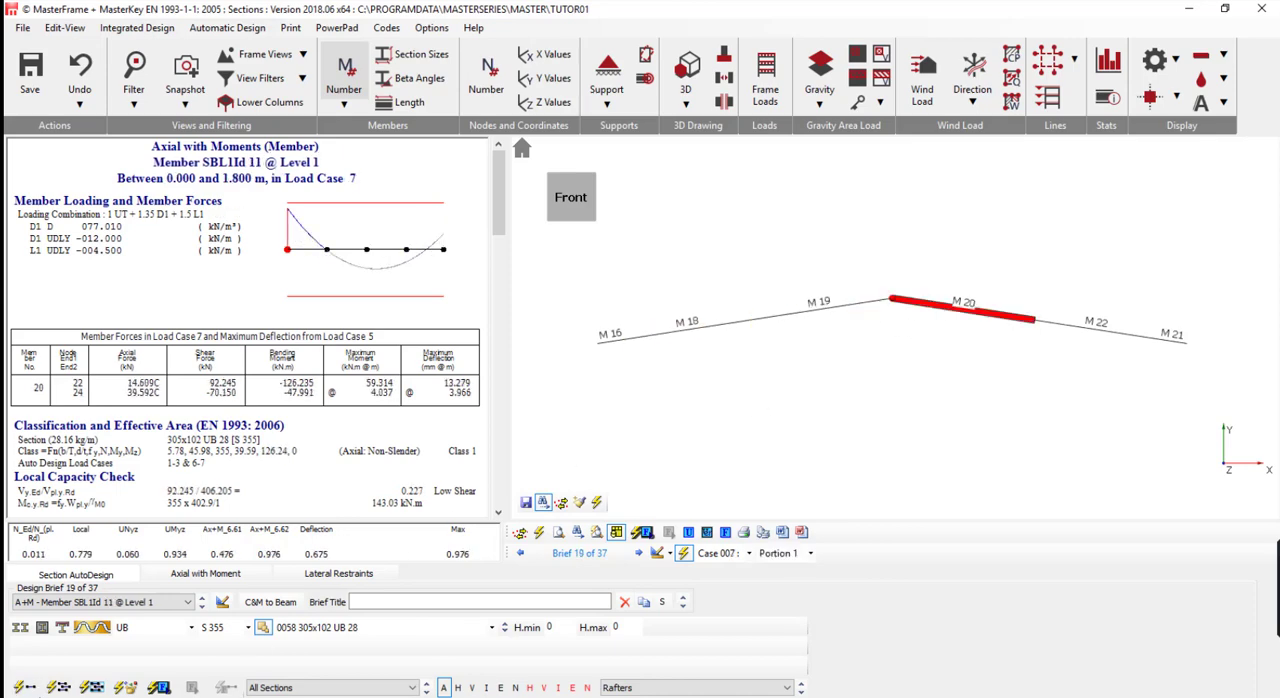
pyautogui.click(661, 688)
pyautogui.click(655, 600)
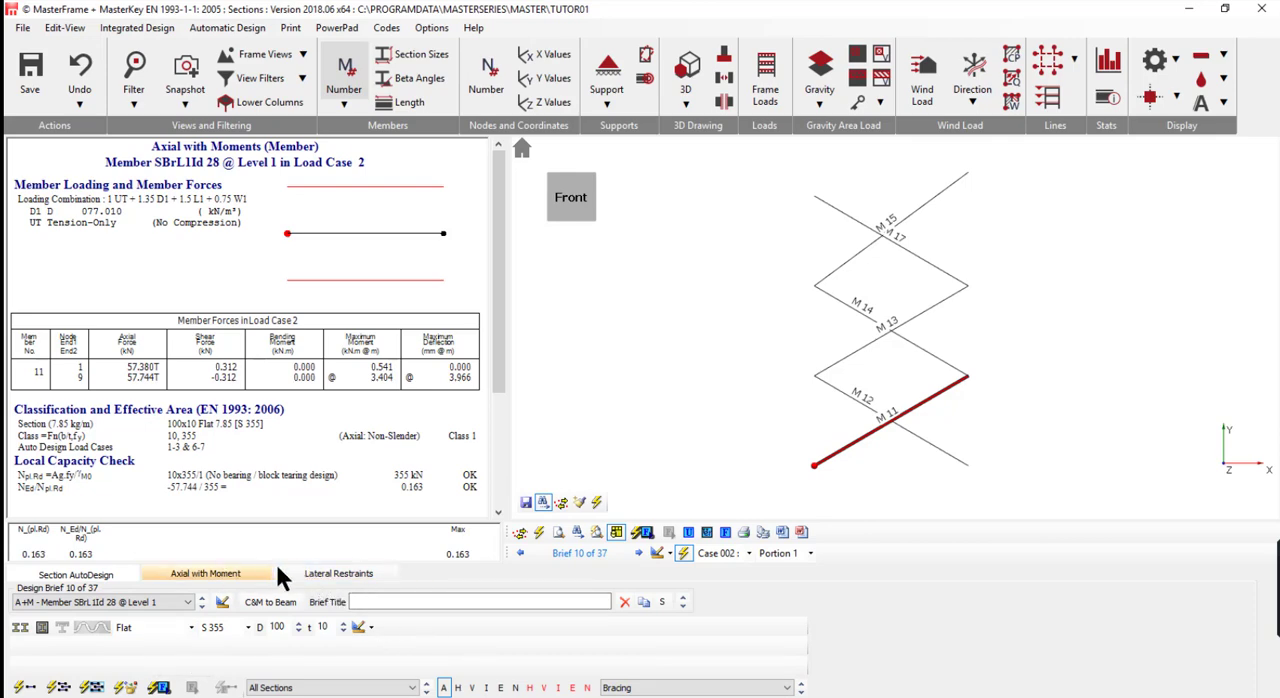
# - Change brace M 11's restraint from Full Rest to 1.00 L and copy its design settings to all bracing members
pyautogui.click(202, 567)
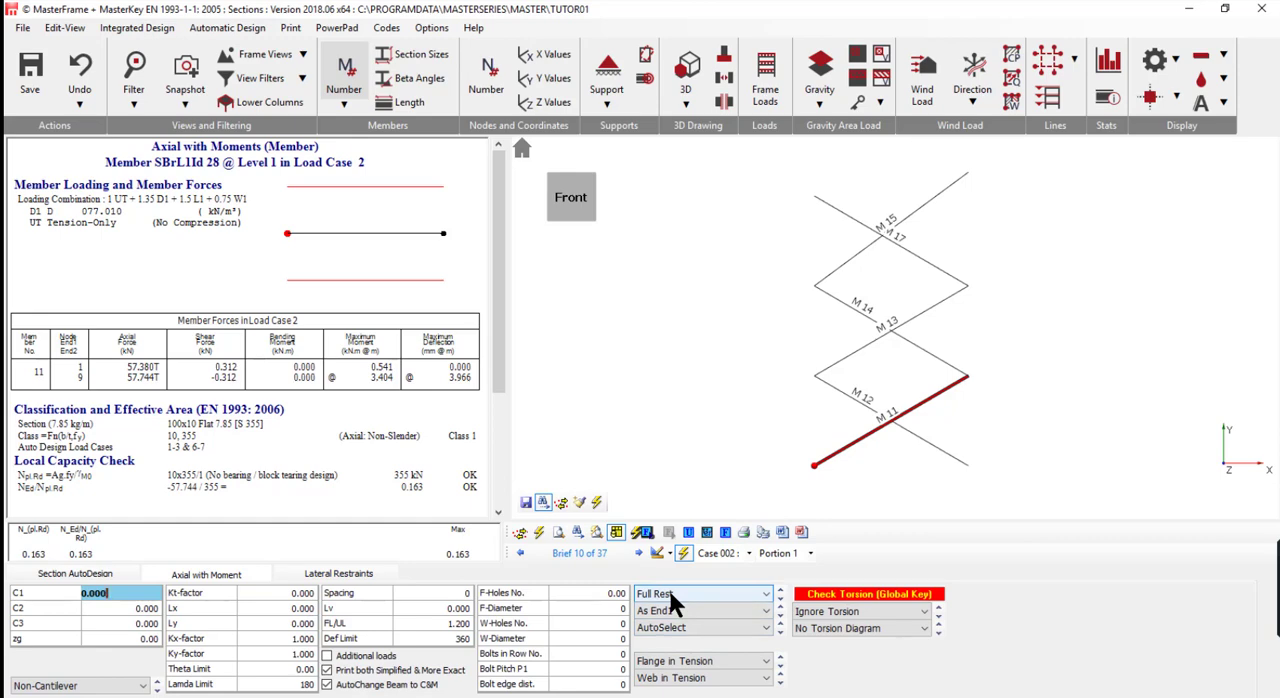
pyautogui.click(668, 594)
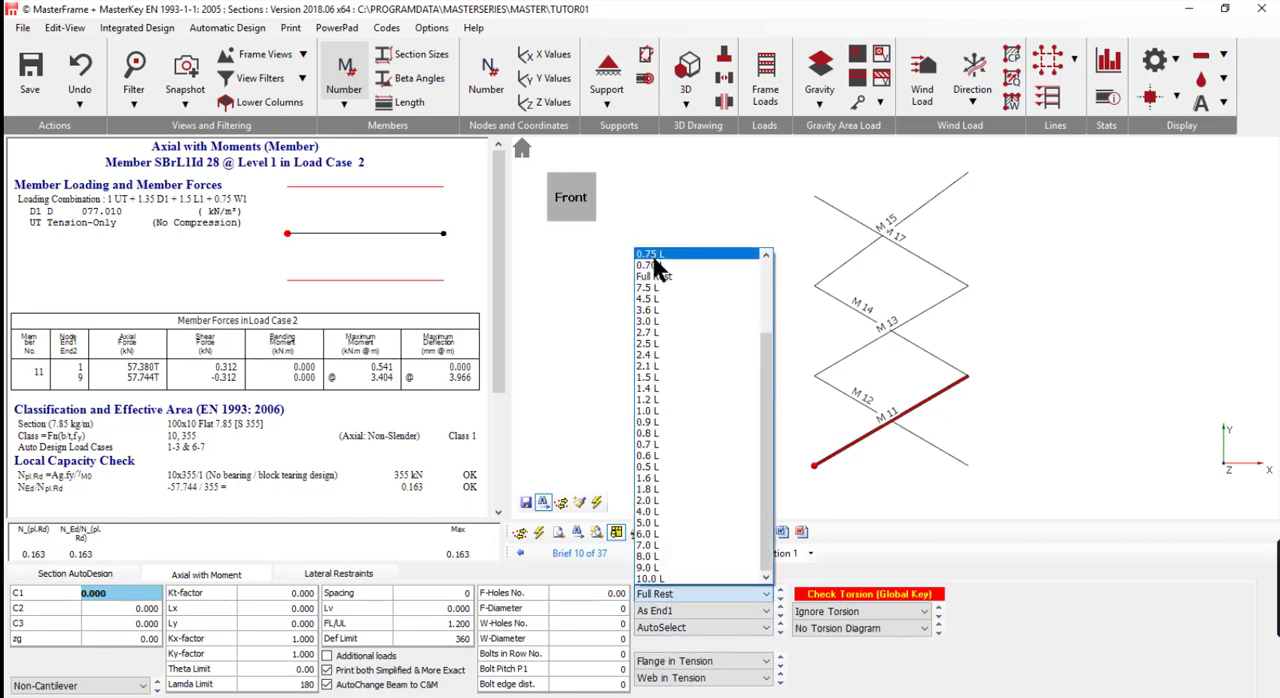
pyautogui.scroll(3, 655, 265)
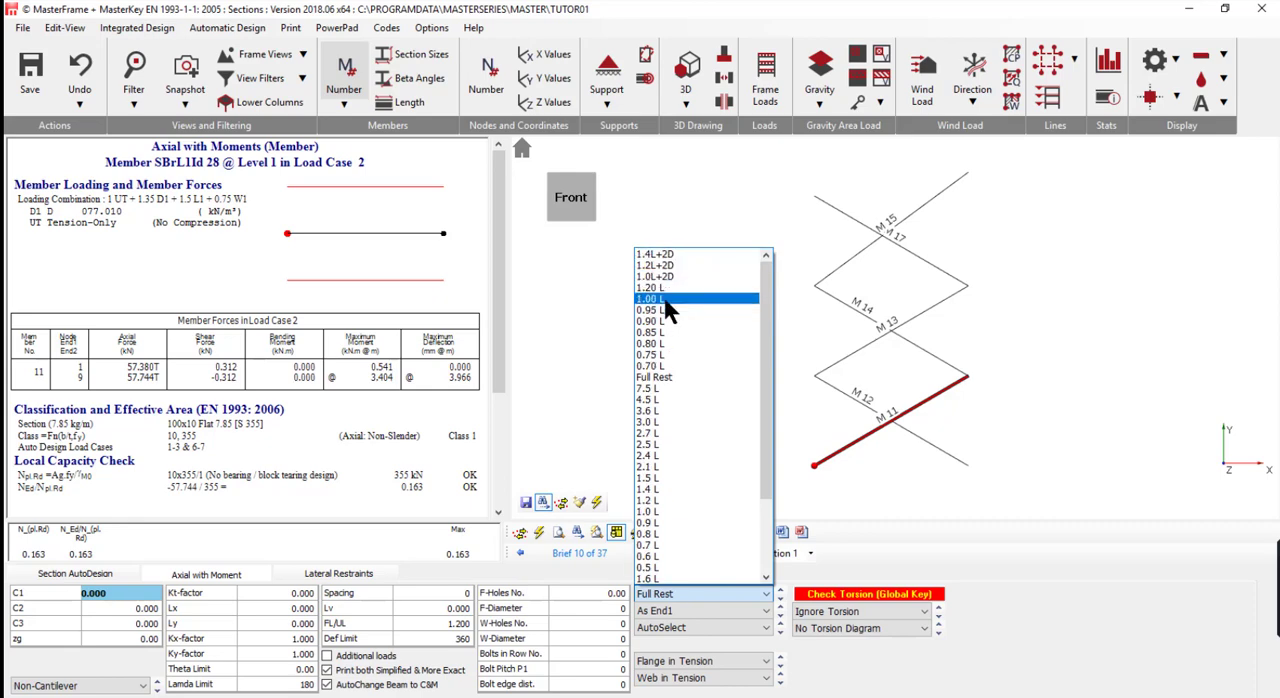
pyautogui.click(664, 298)
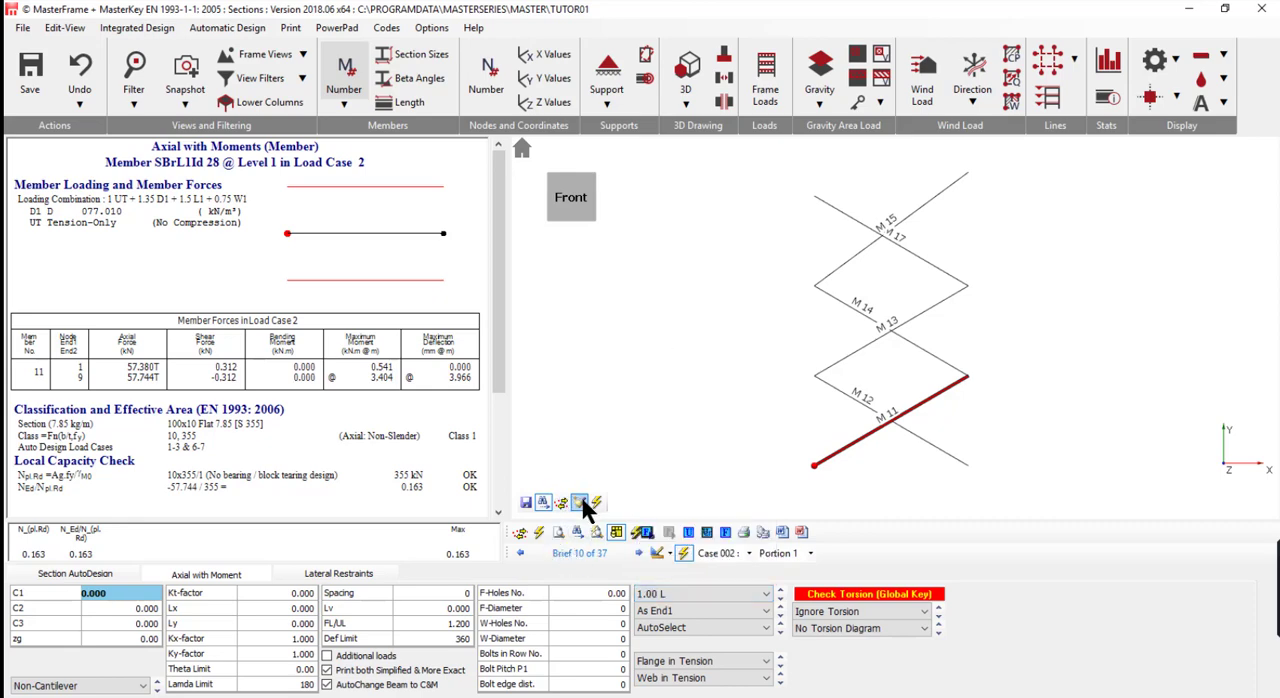
pyautogui.click(579, 502)
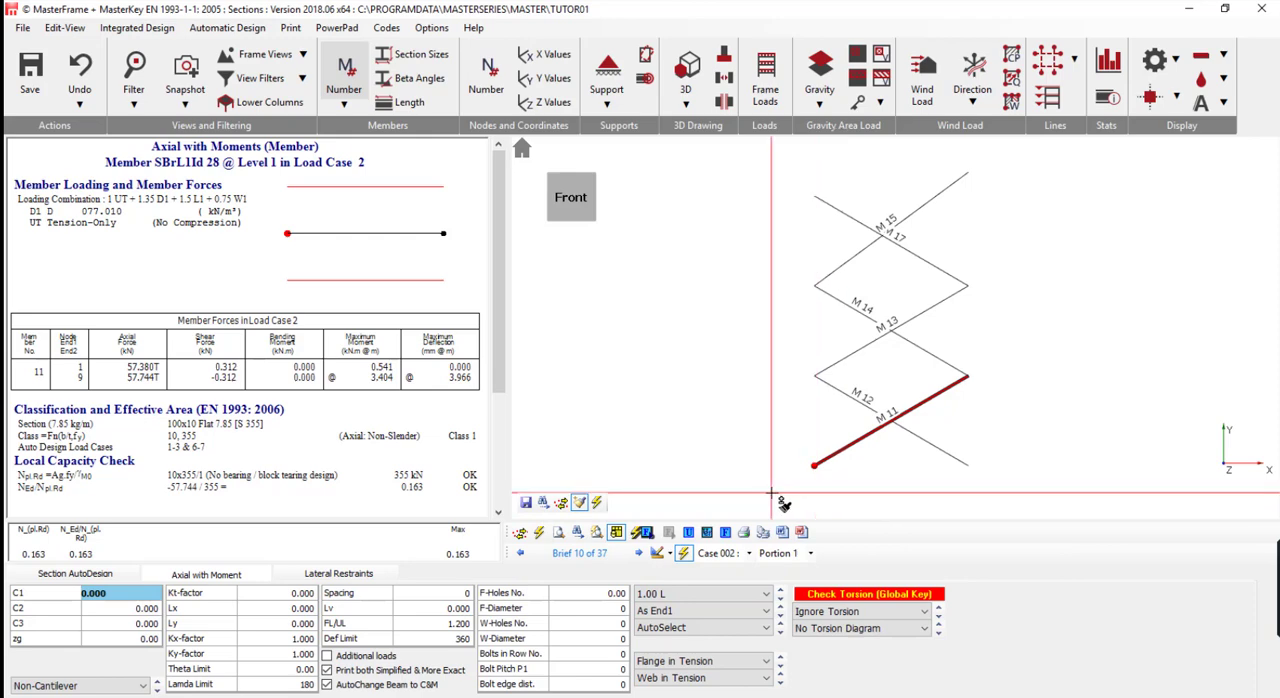
pyautogui.moveTo(771, 492); pyautogui.dragTo(946, 156)
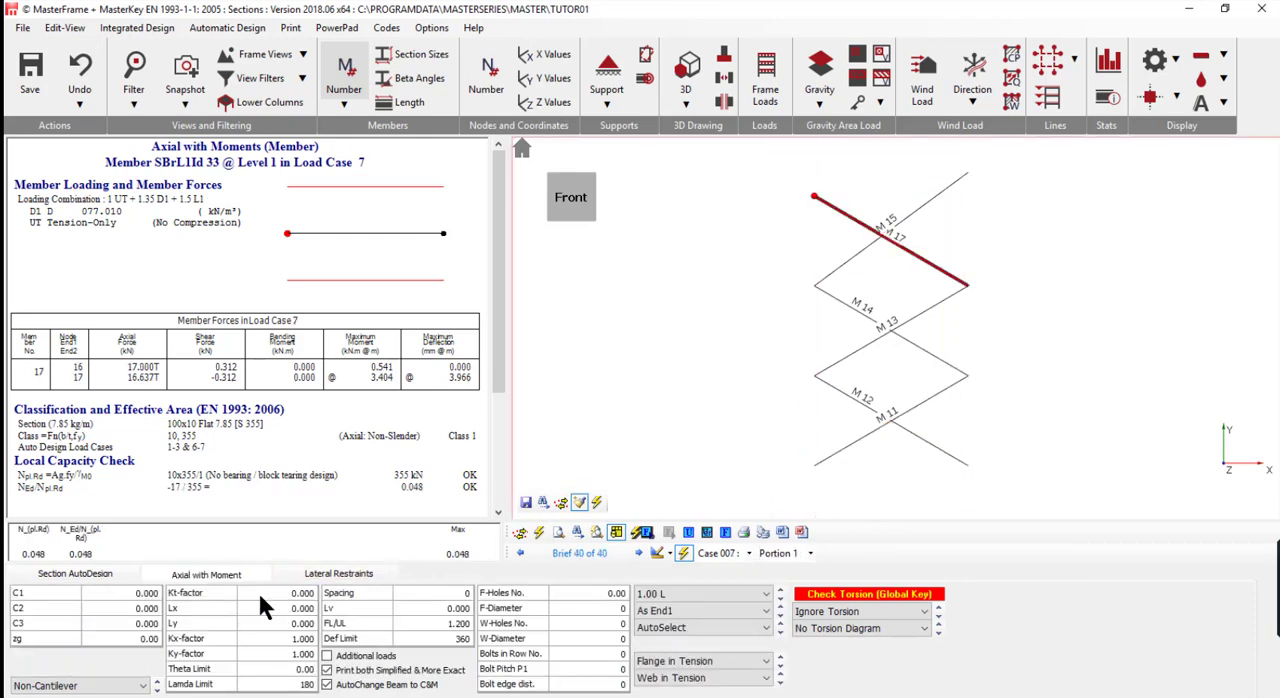
# - Auto-design all bracing members using the same Flat section in grade S 355
pyautogui.click(108, 572)
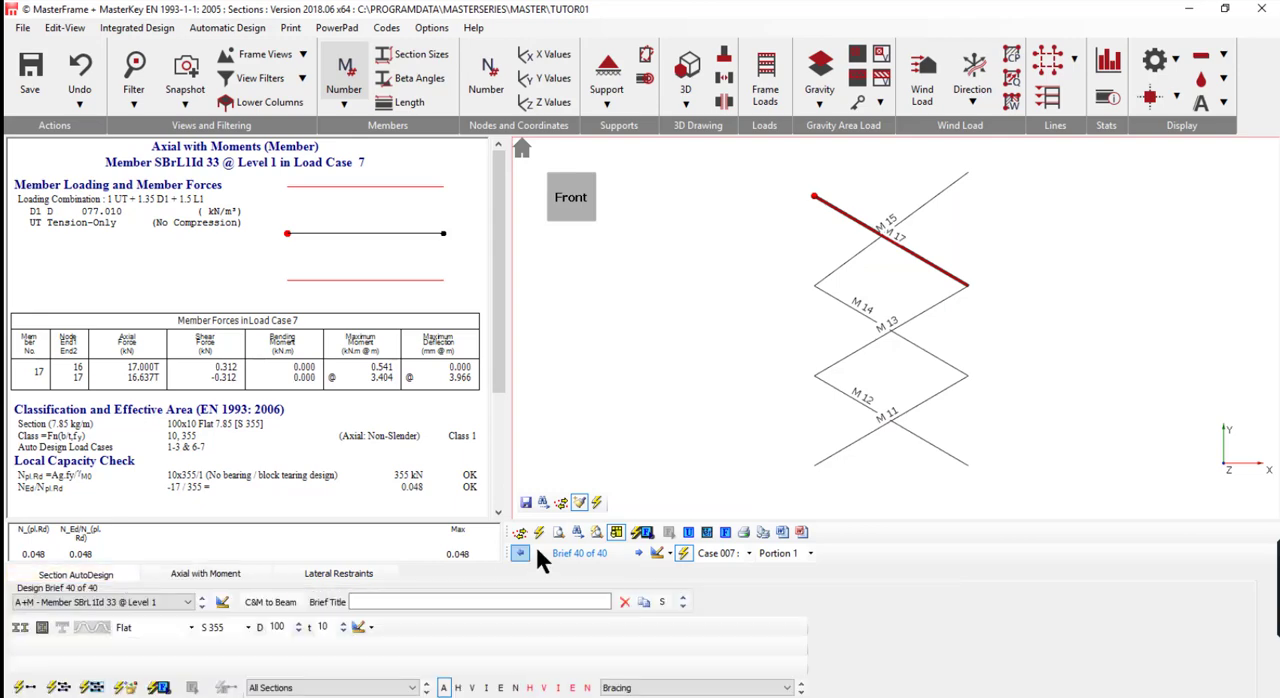
pyautogui.click(92, 687)
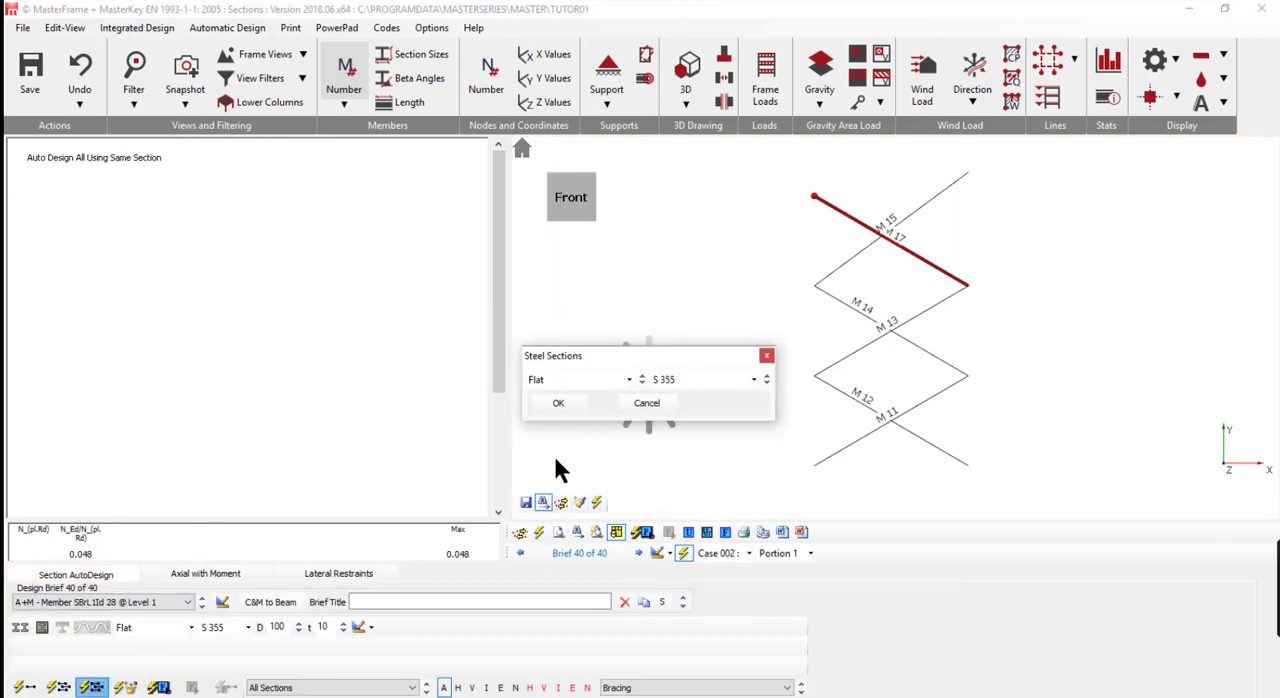
pyautogui.click(555, 402)
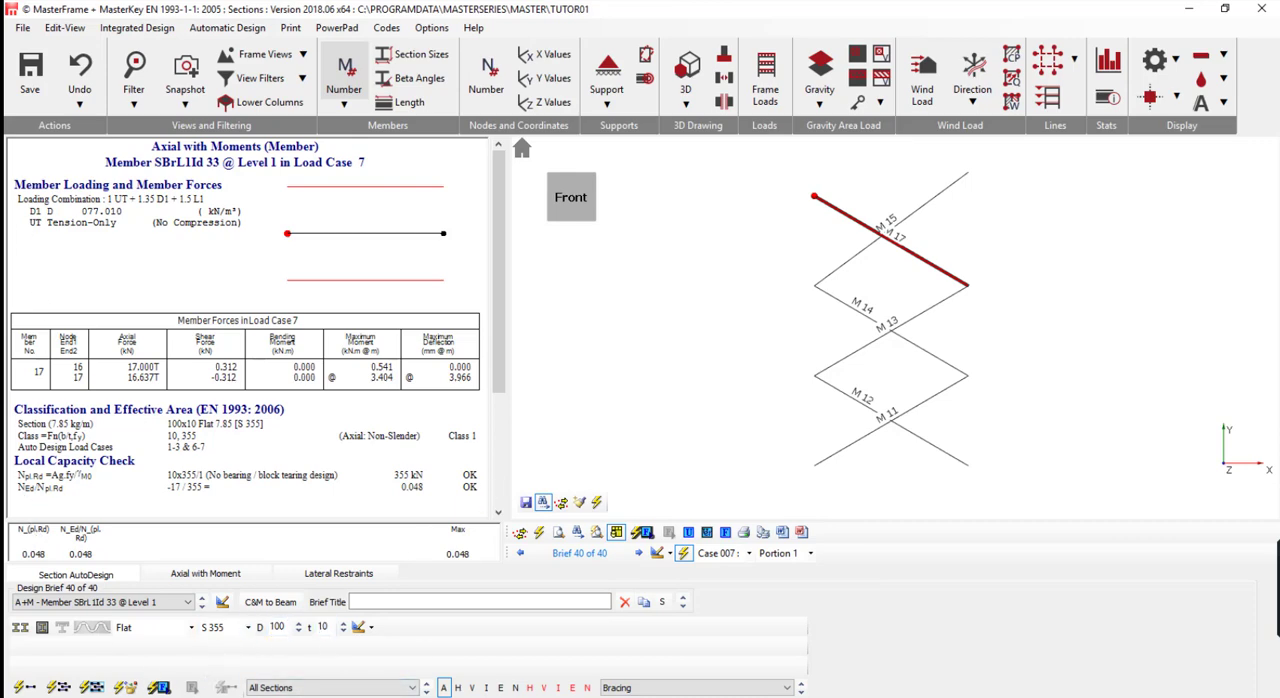
# - Review the design checks of braces M 12, M 13 and M 15
pyautogui.click(878, 412)
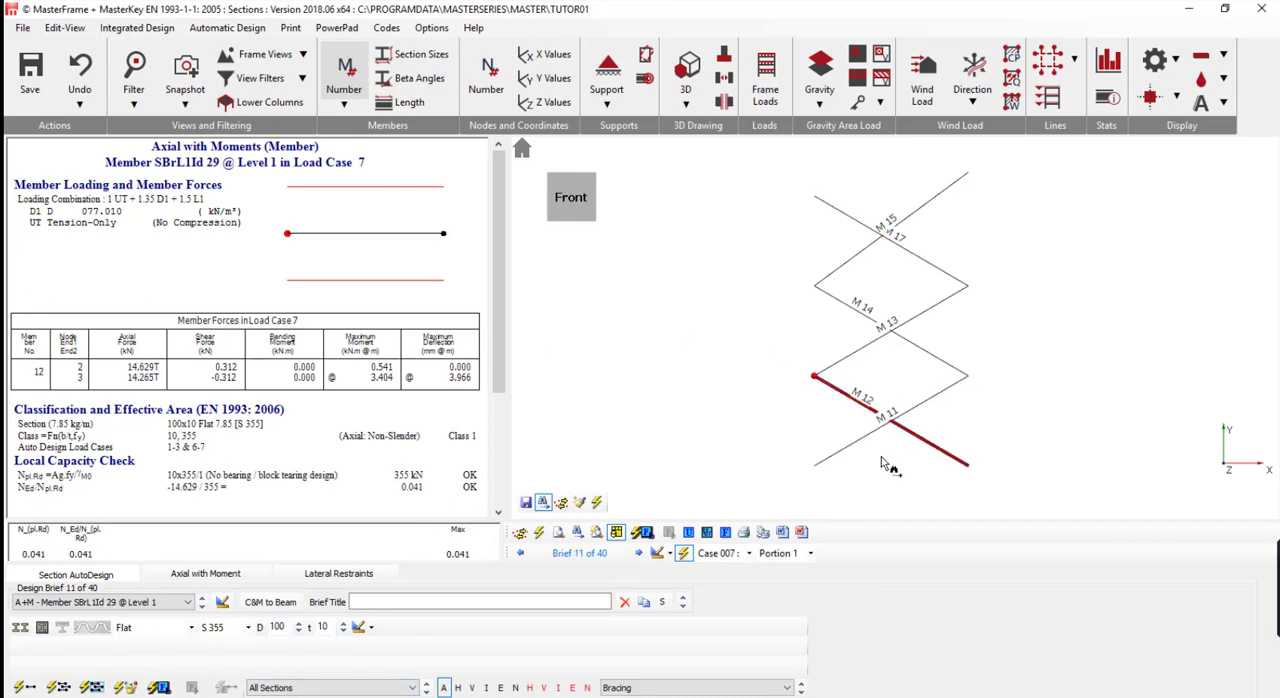
pyautogui.click(851, 355)
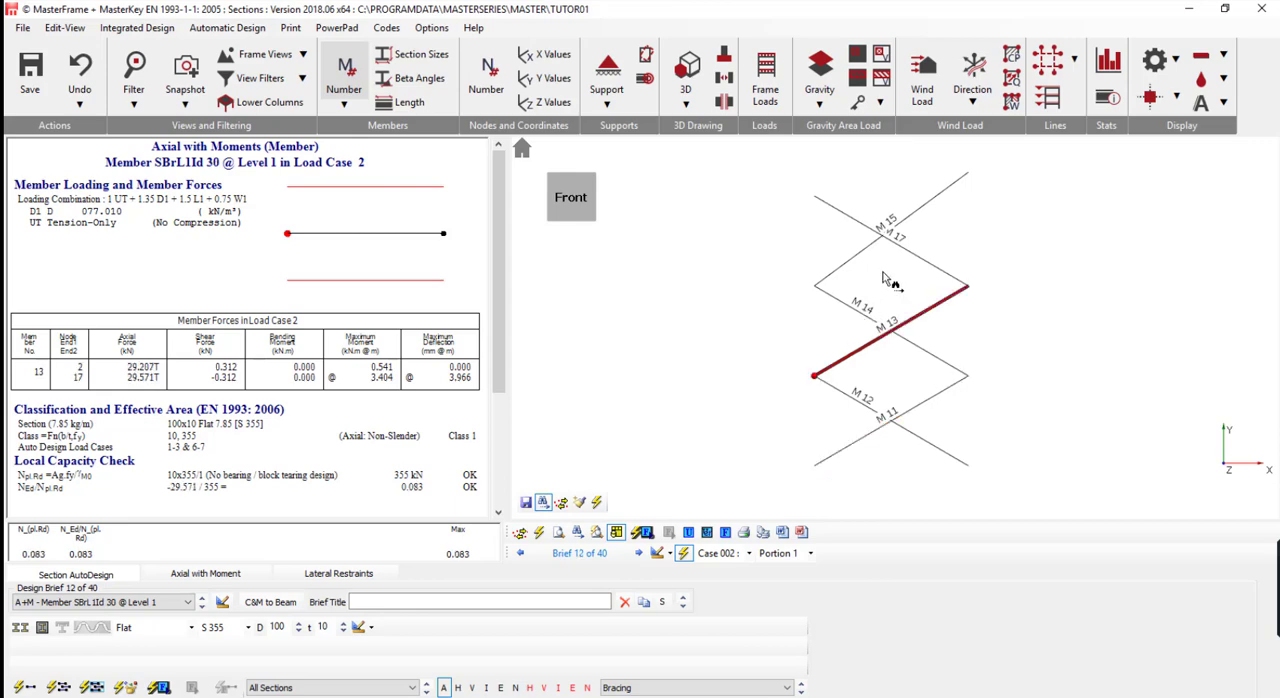
pyautogui.click(892, 228)
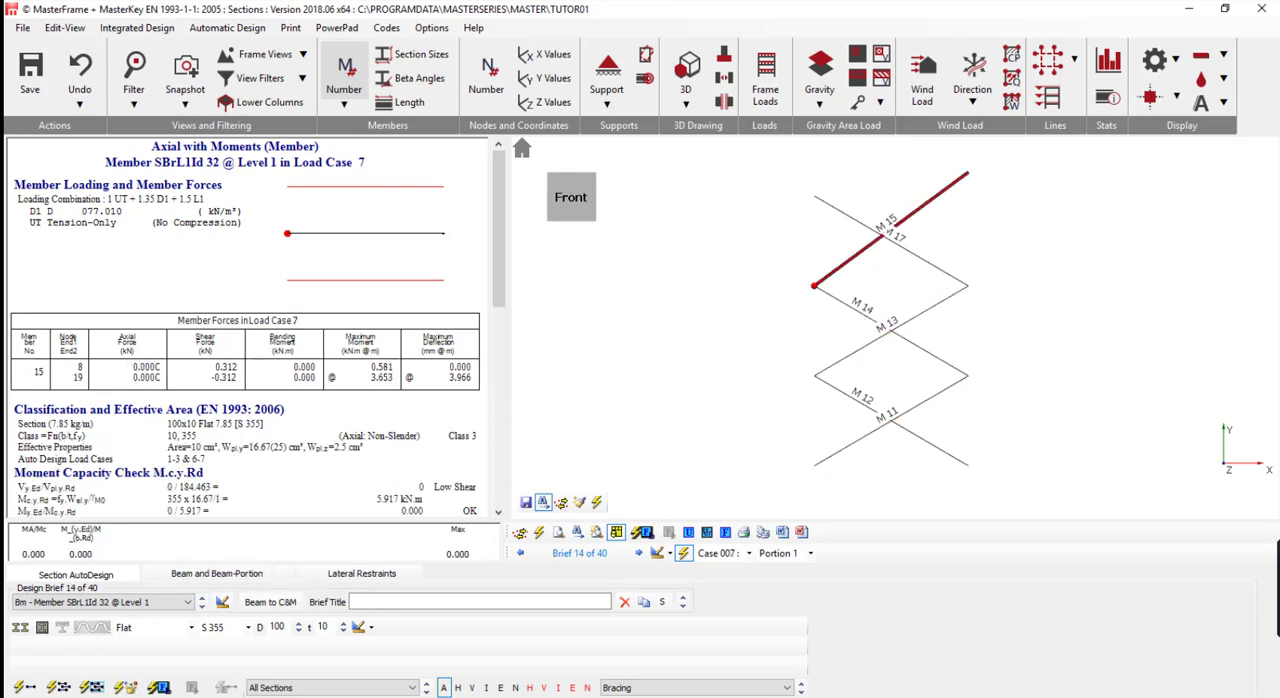
# - Re-analyse the frame with the updated sections and display all member groups
pyautogui.click(127, 688)
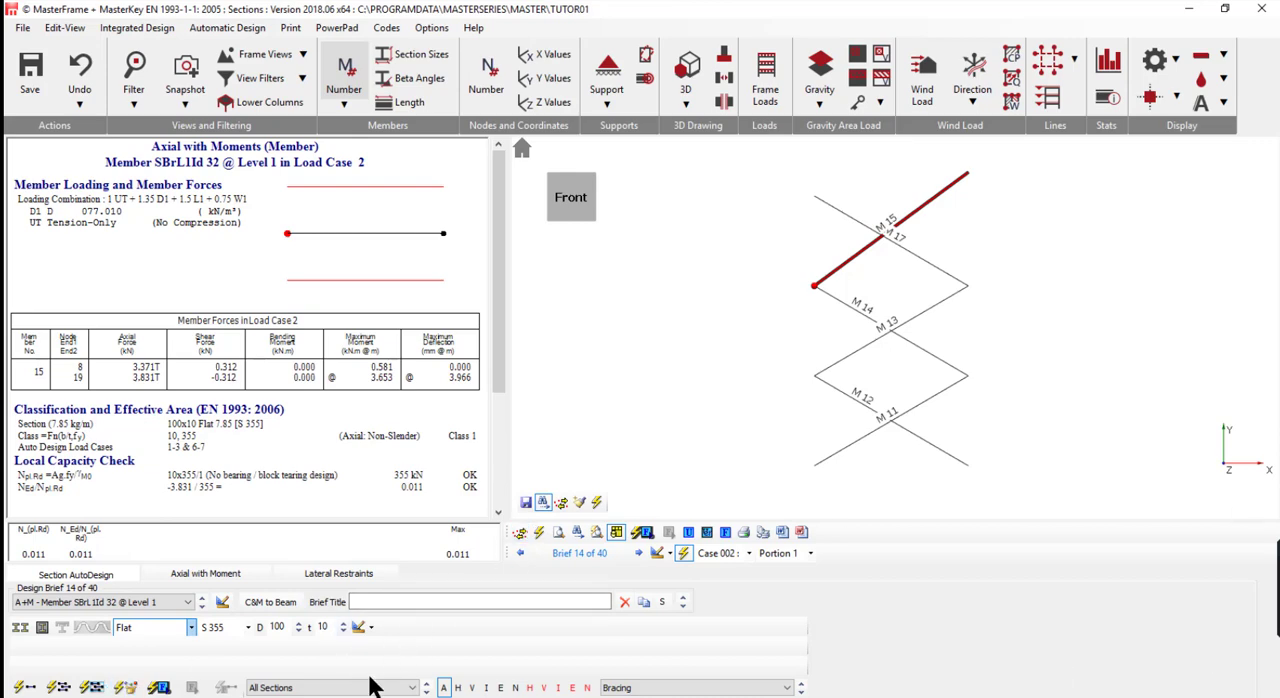
pyautogui.click(642, 688)
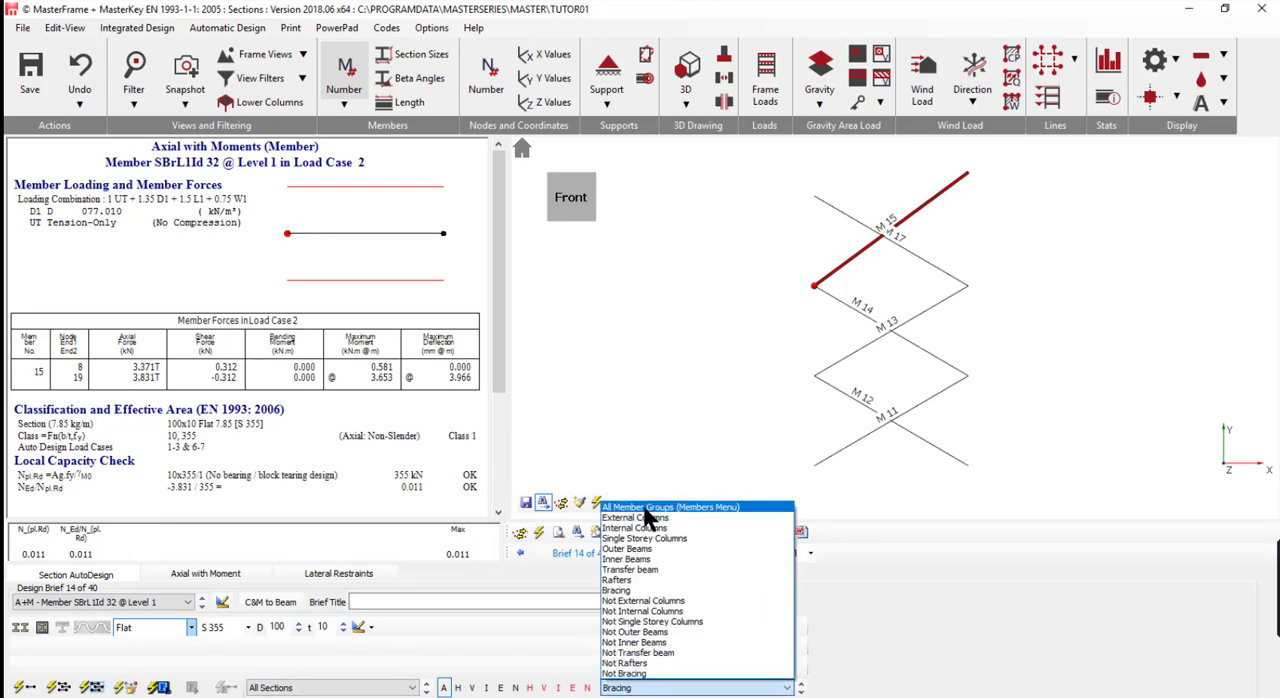
pyautogui.click(645, 508)
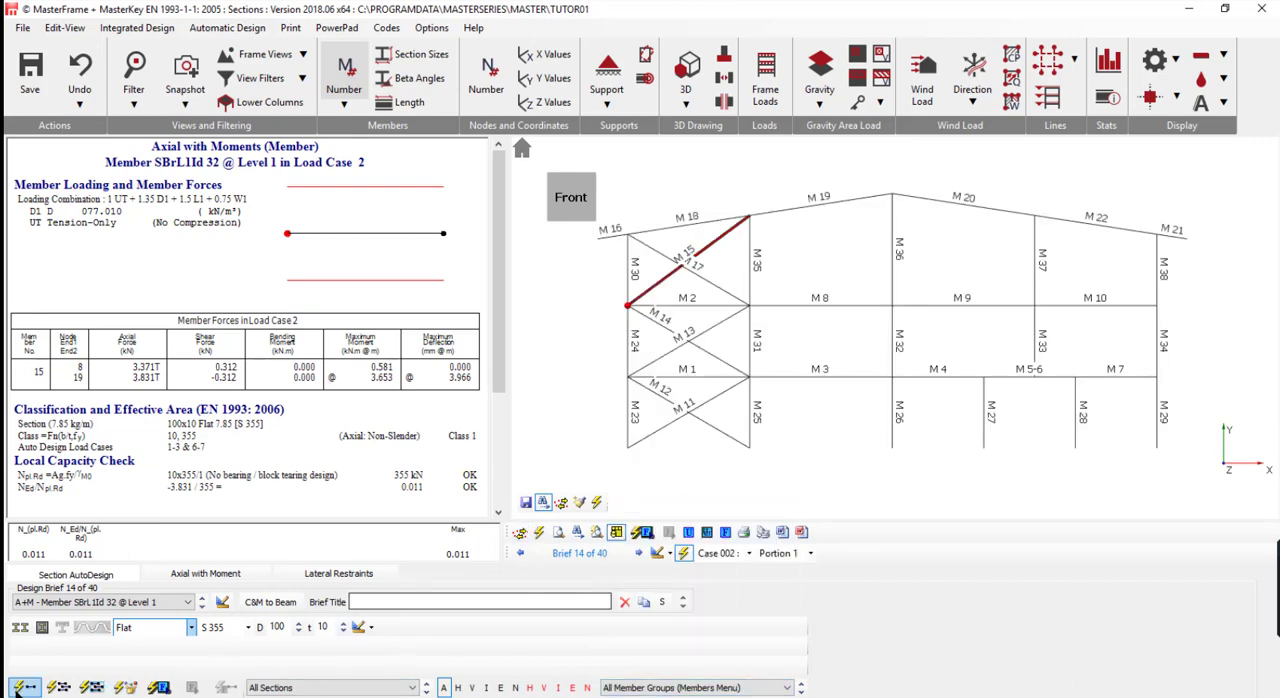
# - Scan all members in the current view for design failures
pyautogui.click(158, 688)
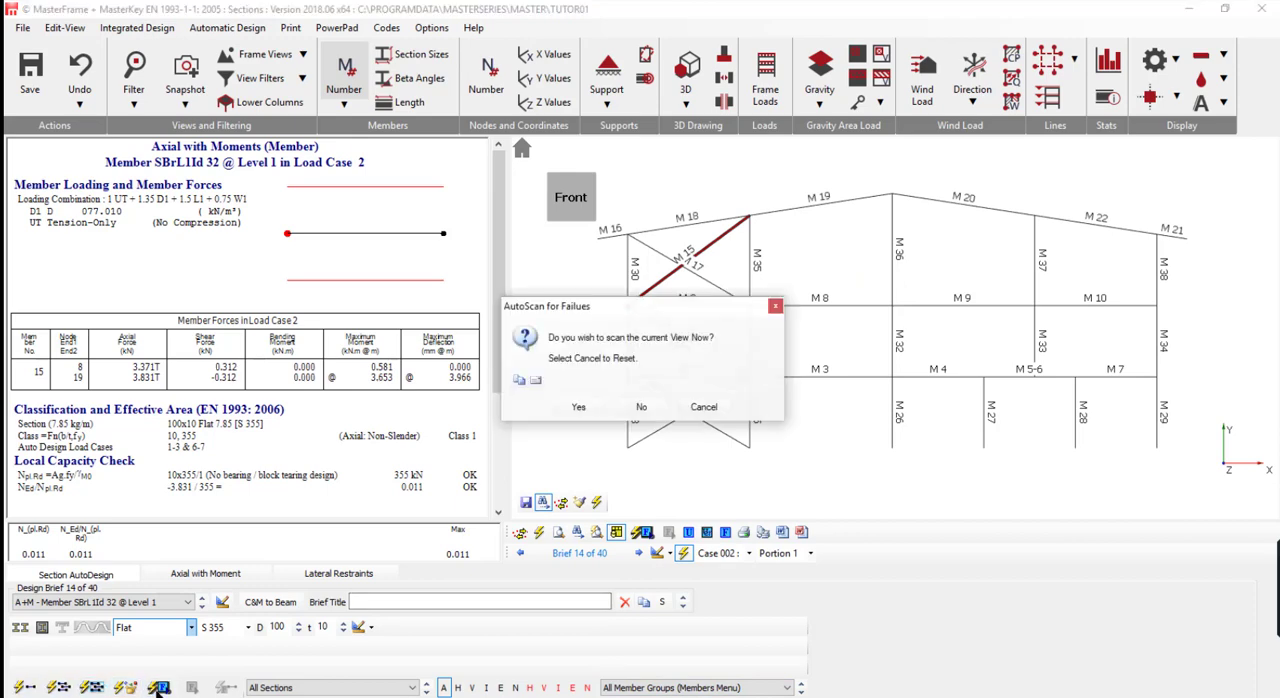
pyautogui.click(578, 405)
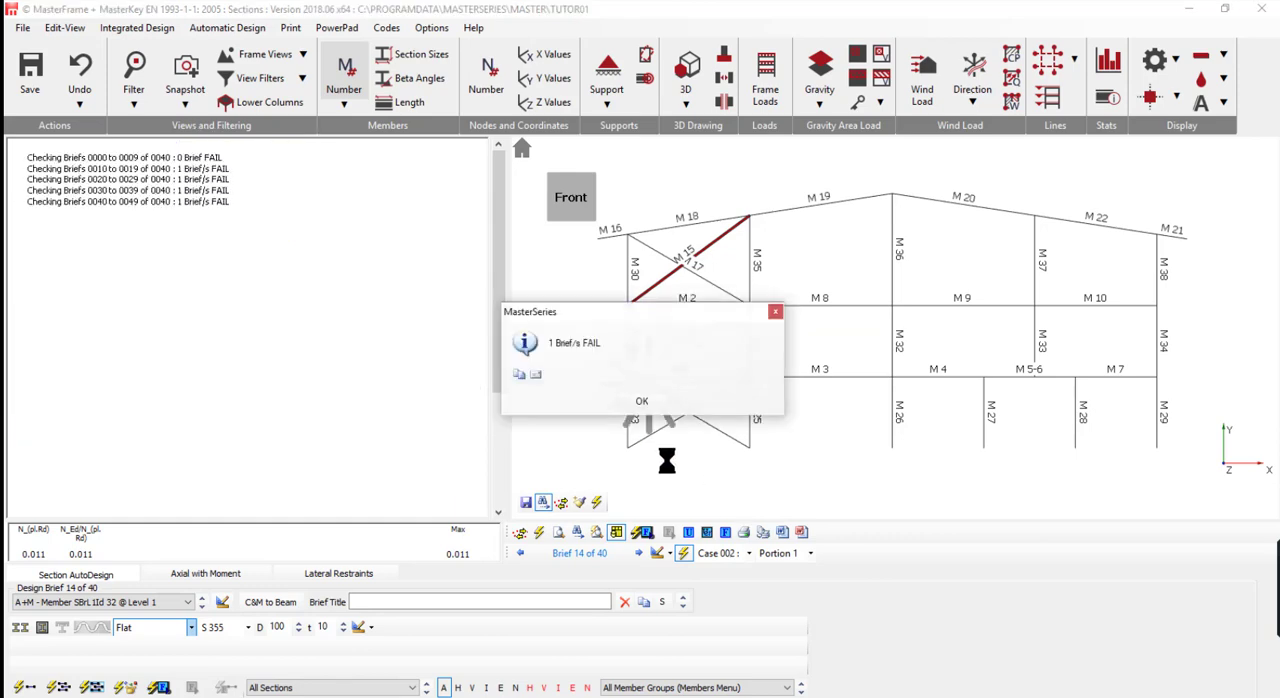
pyautogui.click(638, 402)
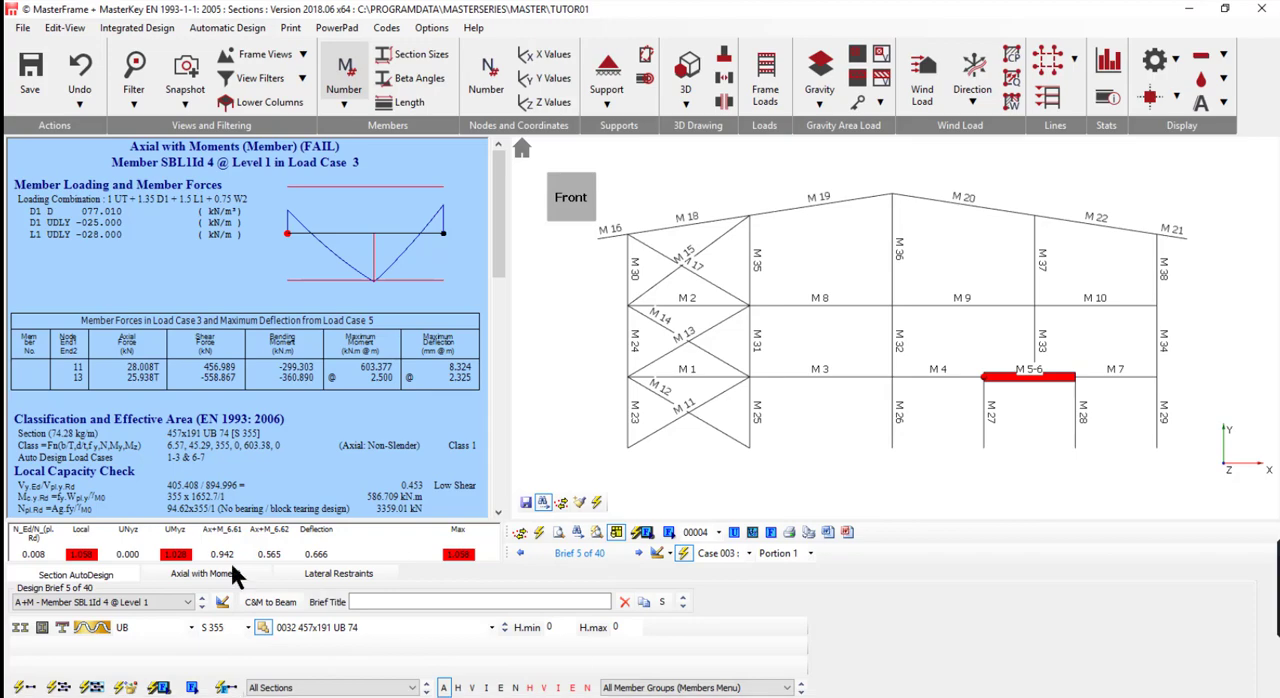
# - Auto-size beam M 5-6 on its own as a UB in grade S 355 and re-analyse the frame
pyautogui.click(28, 688)
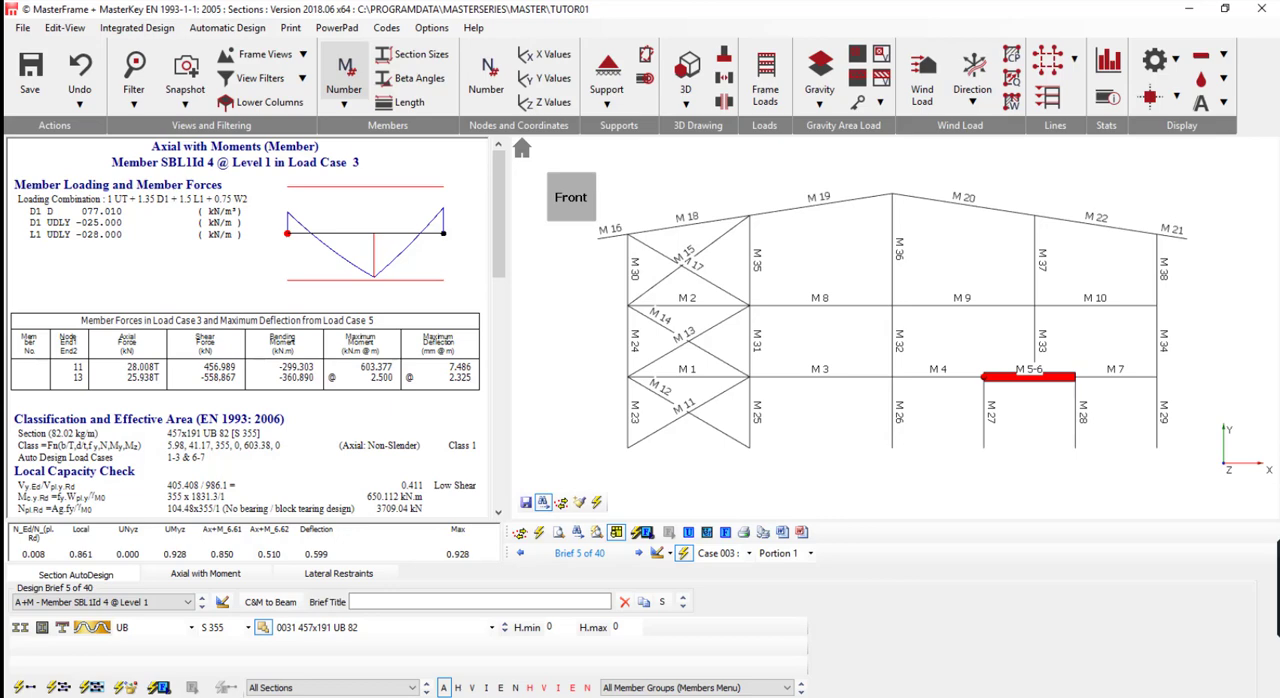
pyautogui.click(126, 688)
# - Repeat the failure scan for all members in the current view after resizing beam M 5-6
pyautogui.click(159, 687)
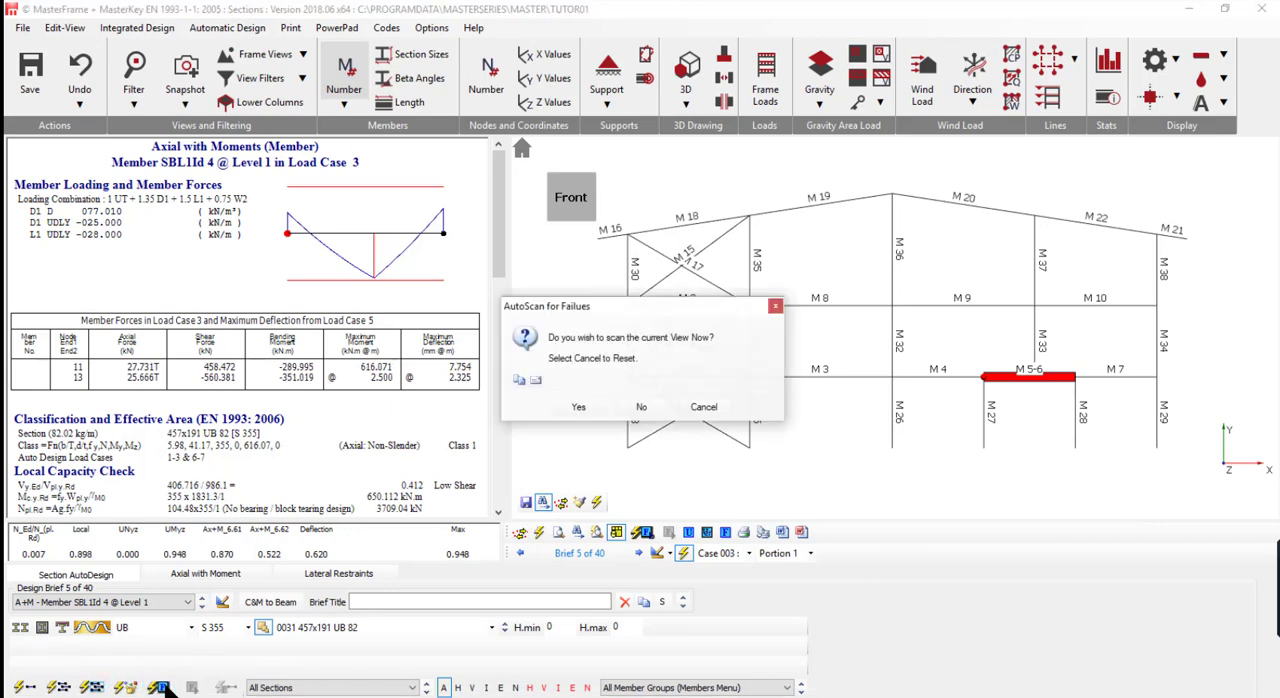
pyautogui.click(579, 406)
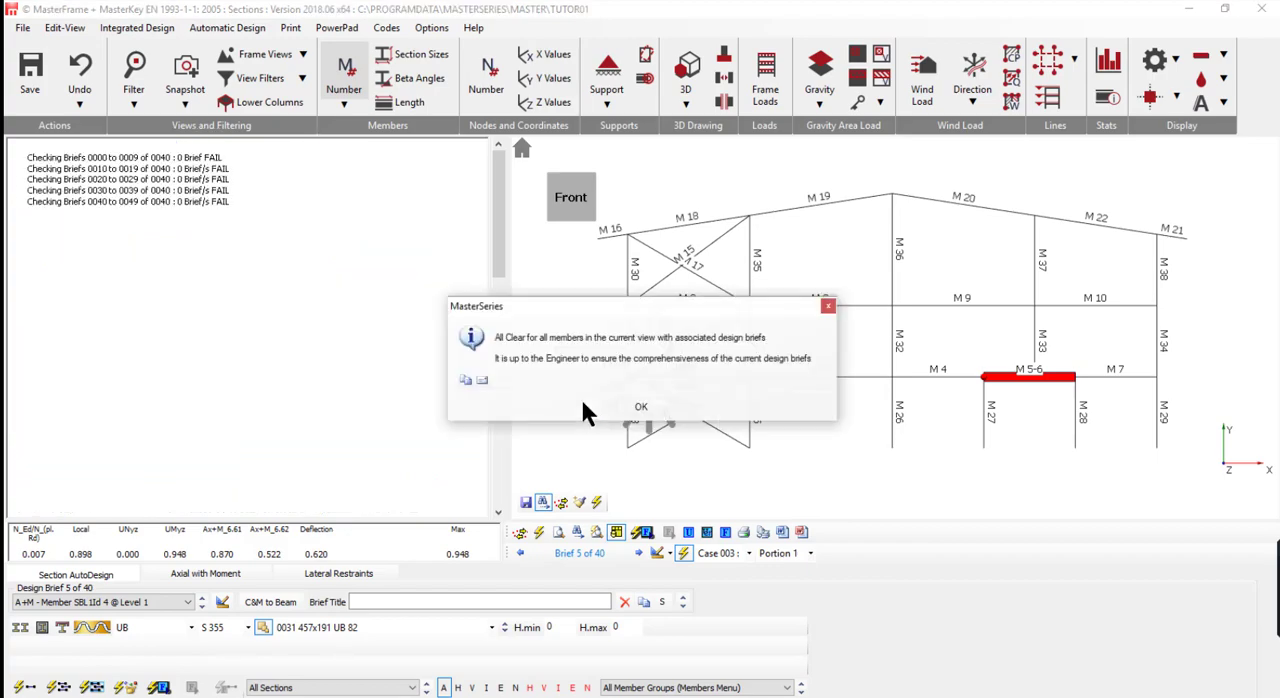
pyautogui.click(638, 412)
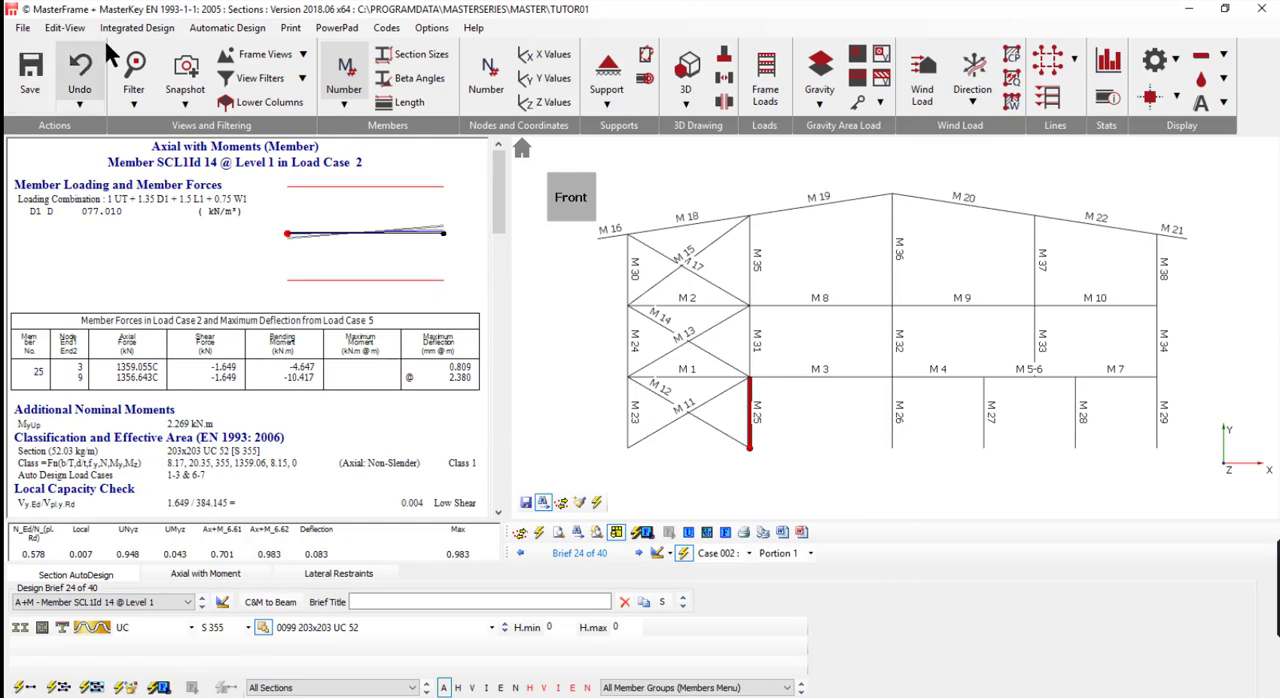
# - Run the Elastic Critical Load Factor check and examine the sway stability summary for each load case
pyautogui.click(137, 28)
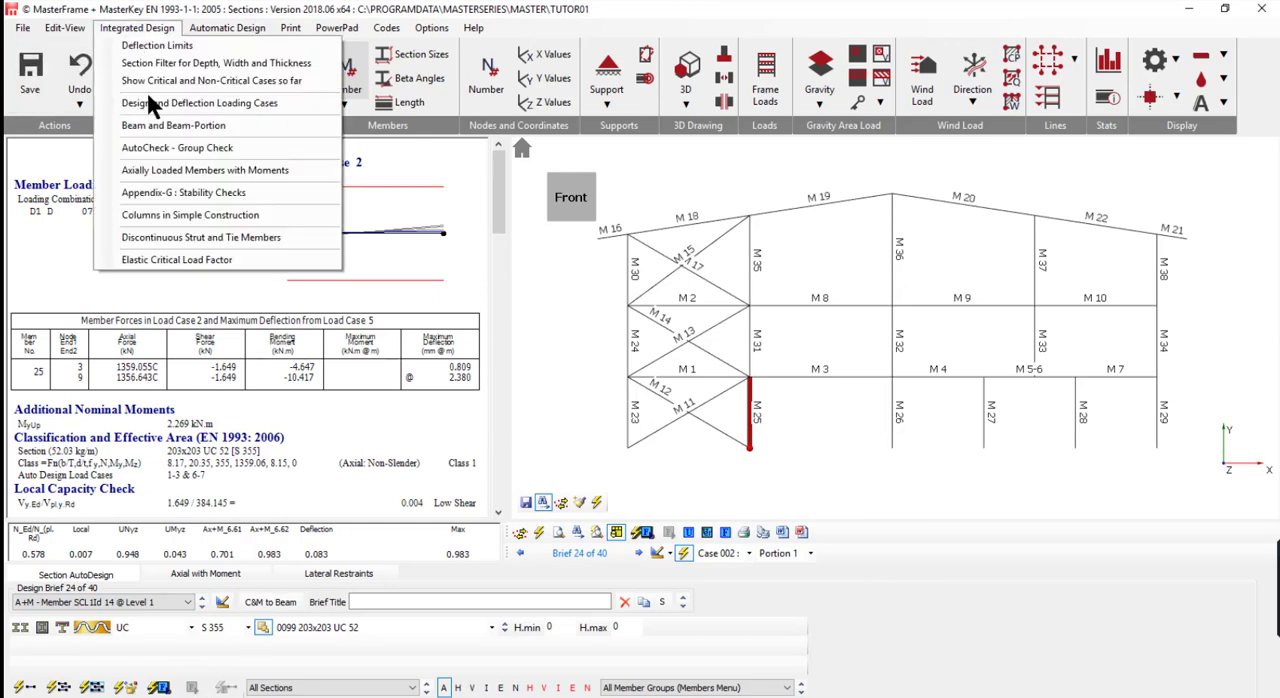
pyautogui.click(210, 260)
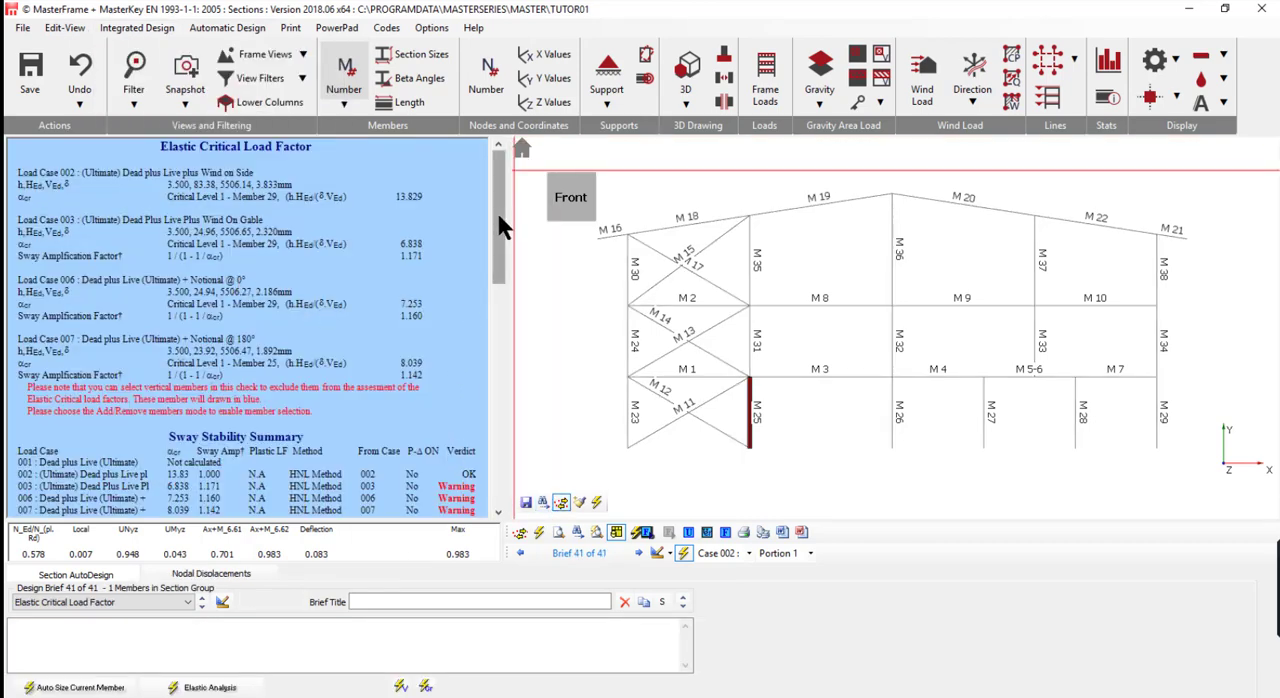
pyautogui.scroll(-2, 508, 270)
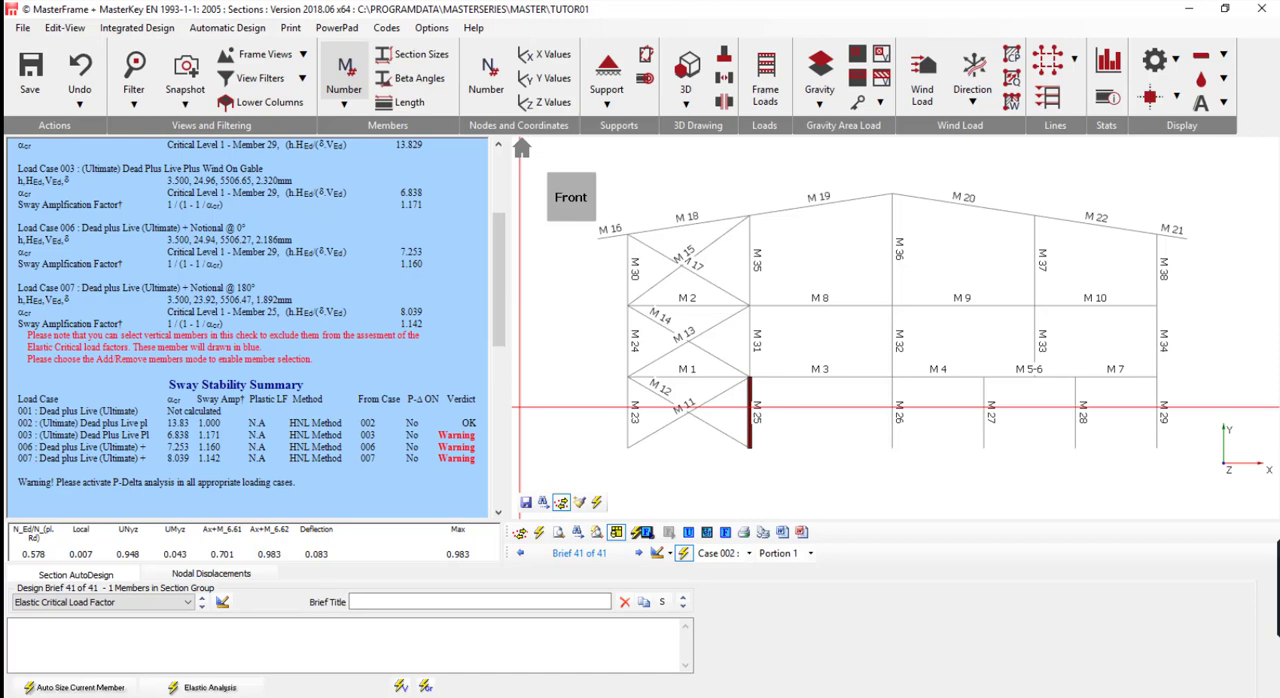
# - Return to editing the frame and save the TUTOR01 data file
pyautogui.click(62, 30)
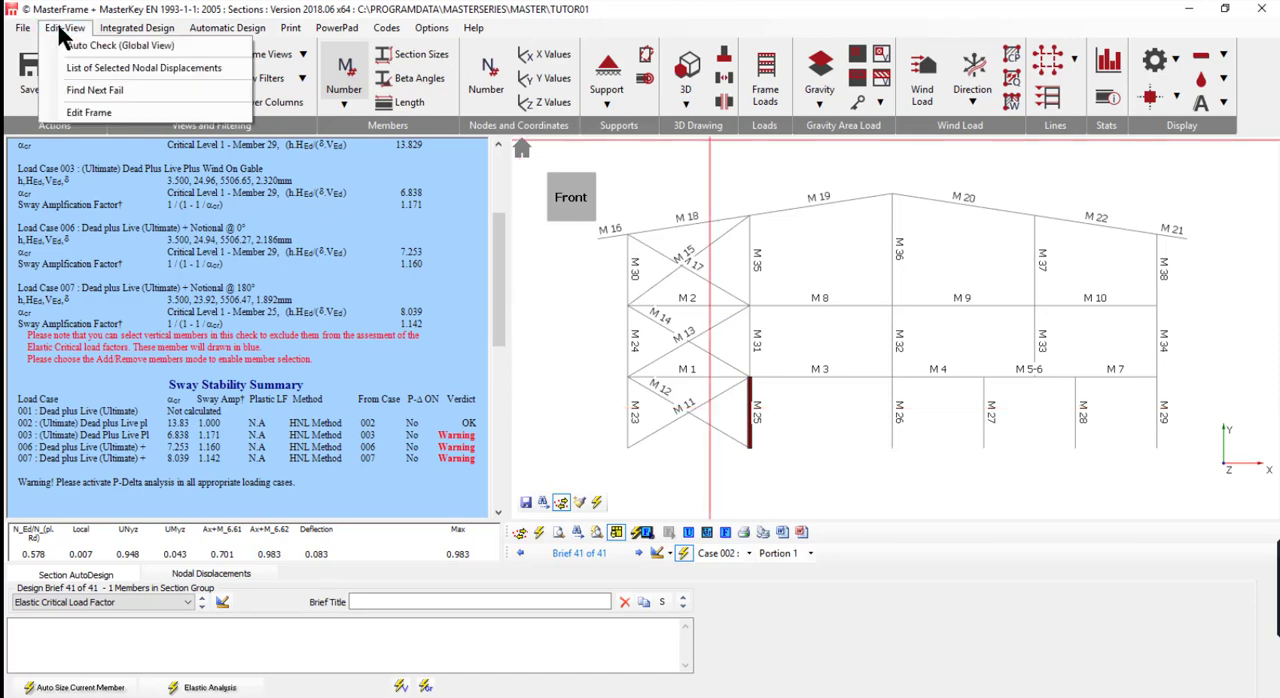
pyautogui.click(108, 112)
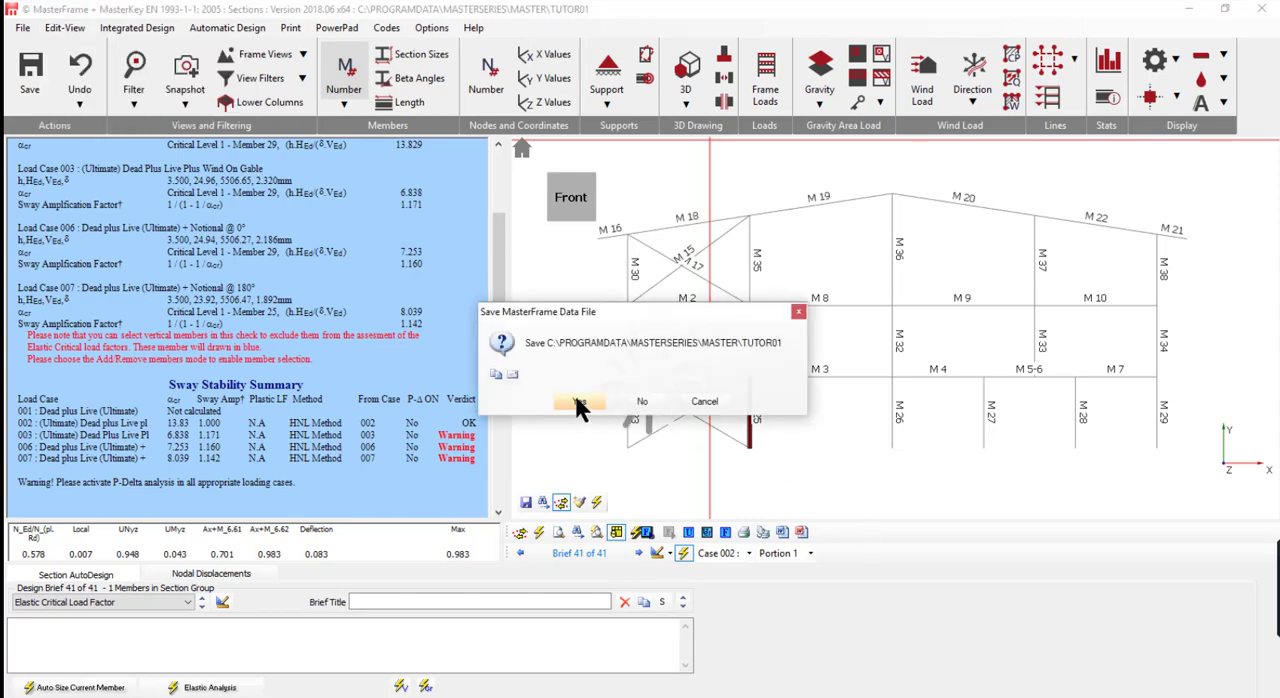
pyautogui.click(577, 400)
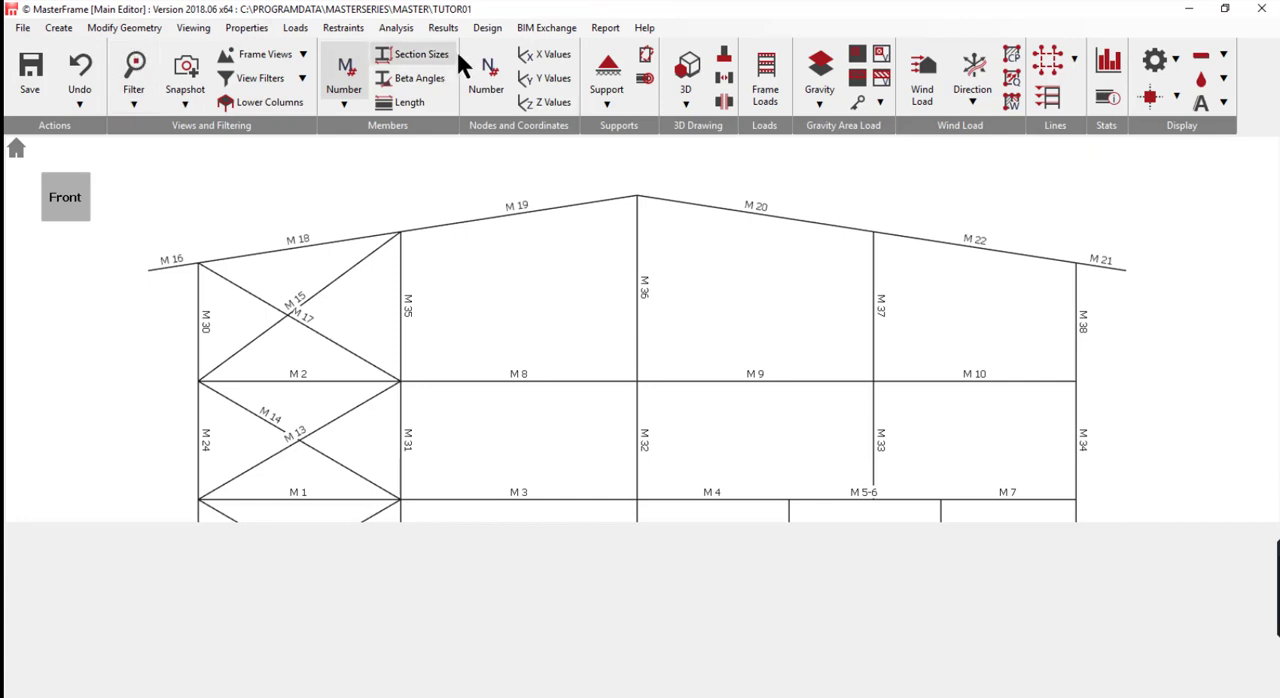
# - Include P-Delta analysis with the Geometric Stiffness method in the second order options for Load Case 001
pyautogui.click(396, 30)
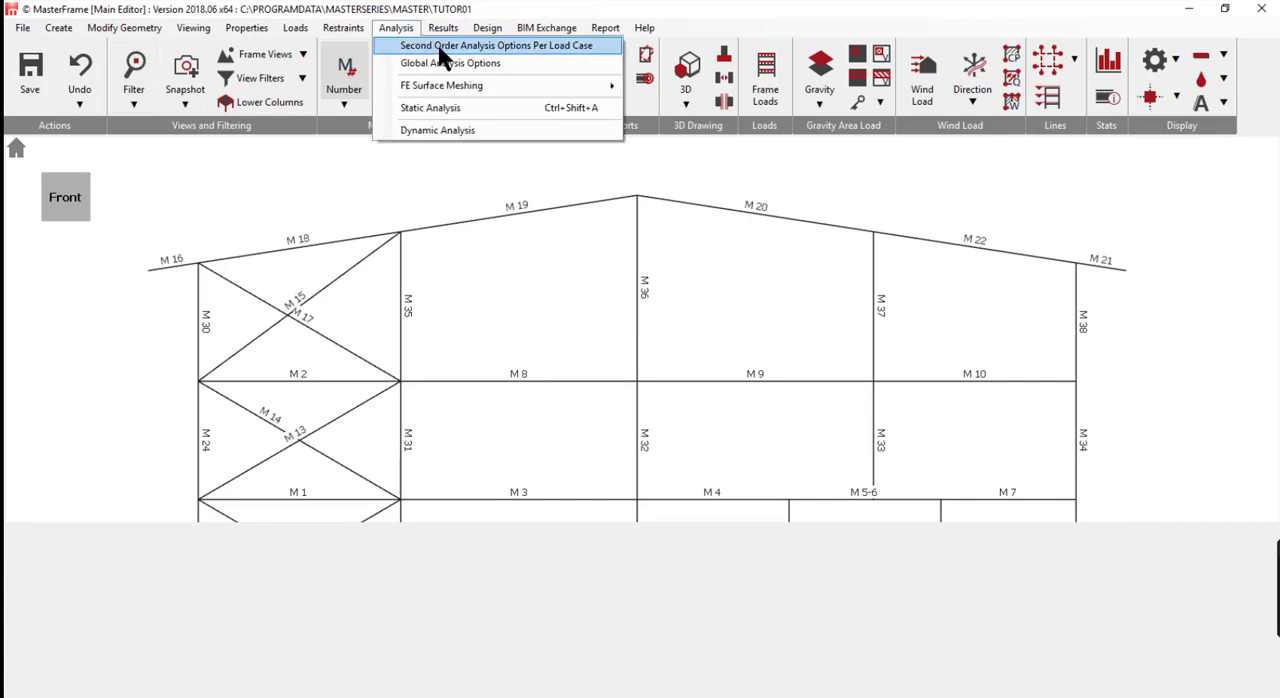
pyautogui.click(439, 46)
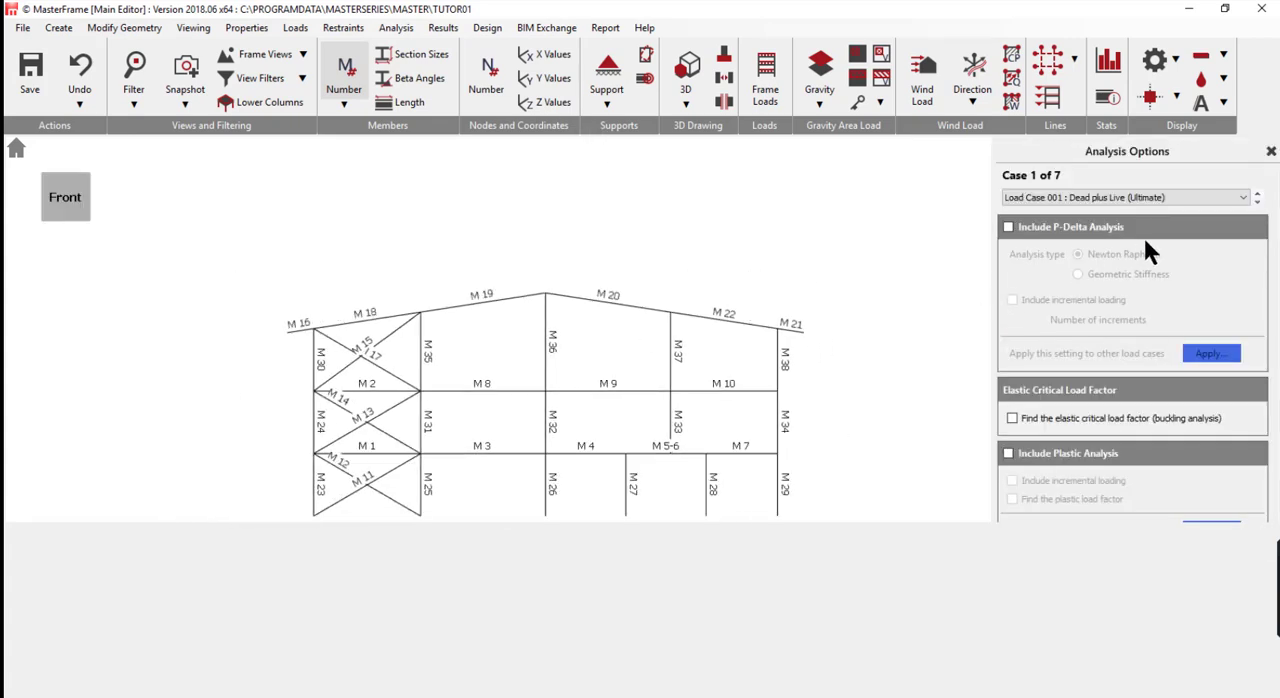
pyautogui.click(1008, 227)
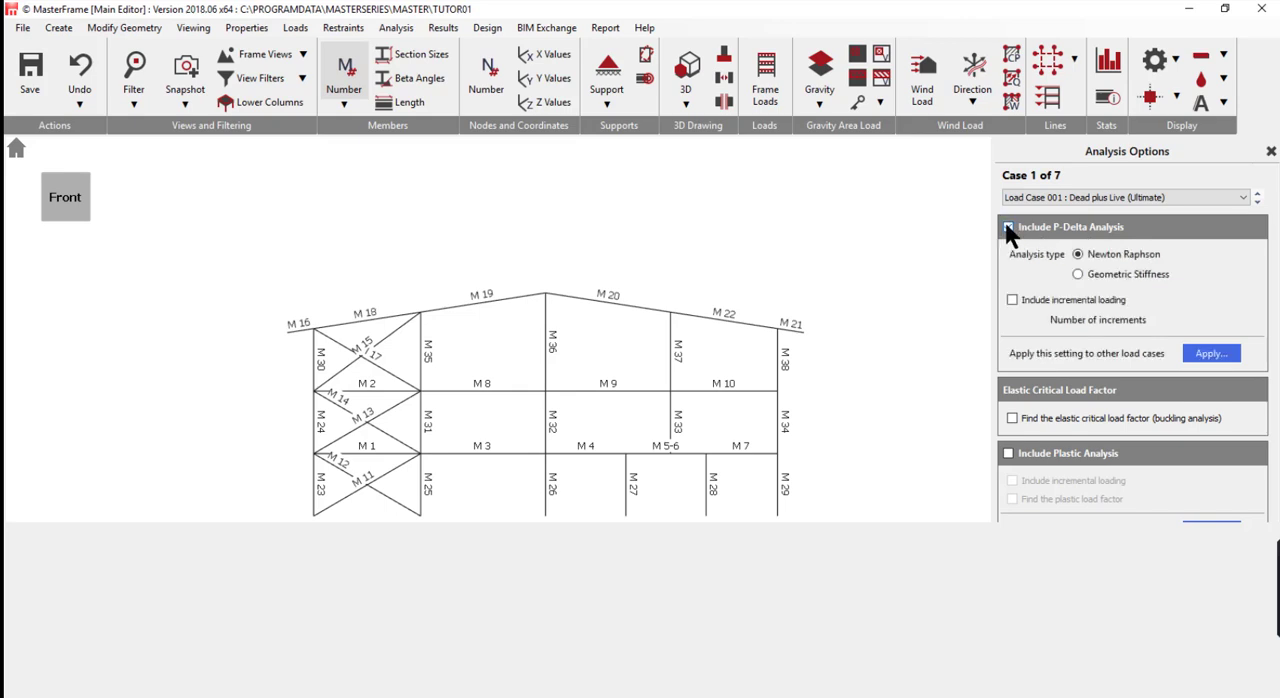
pyautogui.click(1080, 274)
# - Include P-Delta analysis with Geometric Stiffness for the ultimate wind load cases 002 and 003
pyautogui.click(1258, 201)
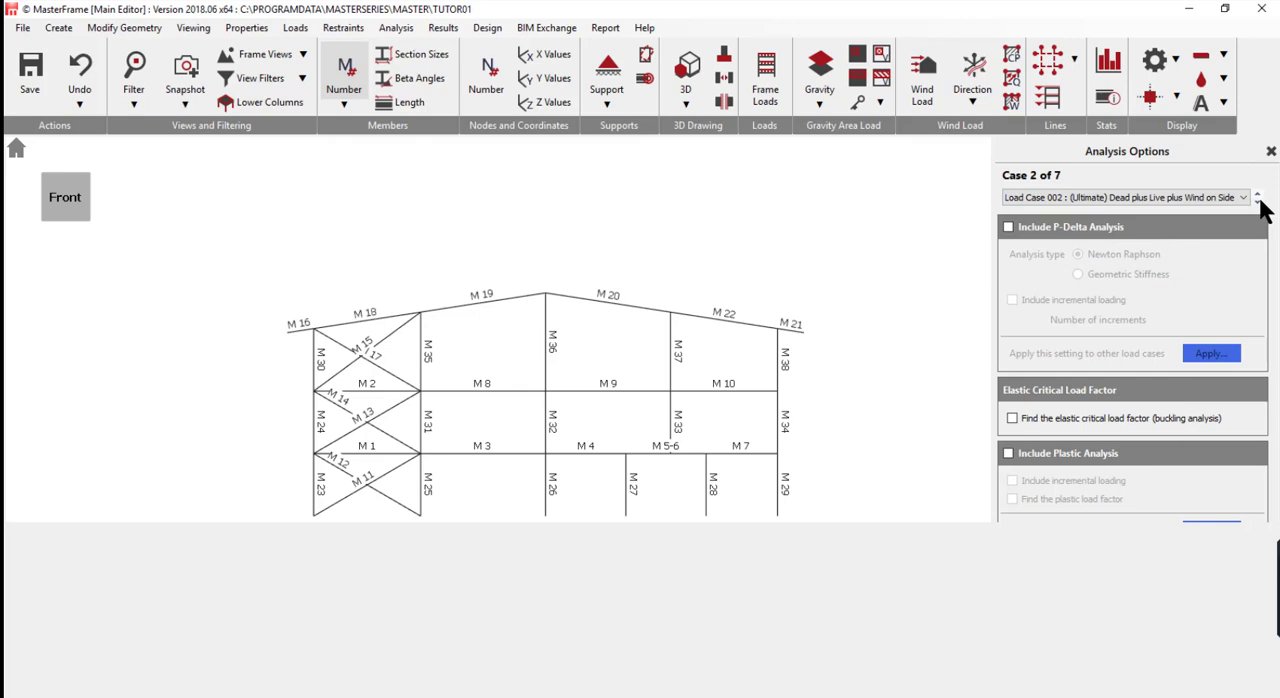
pyautogui.click(1010, 227)
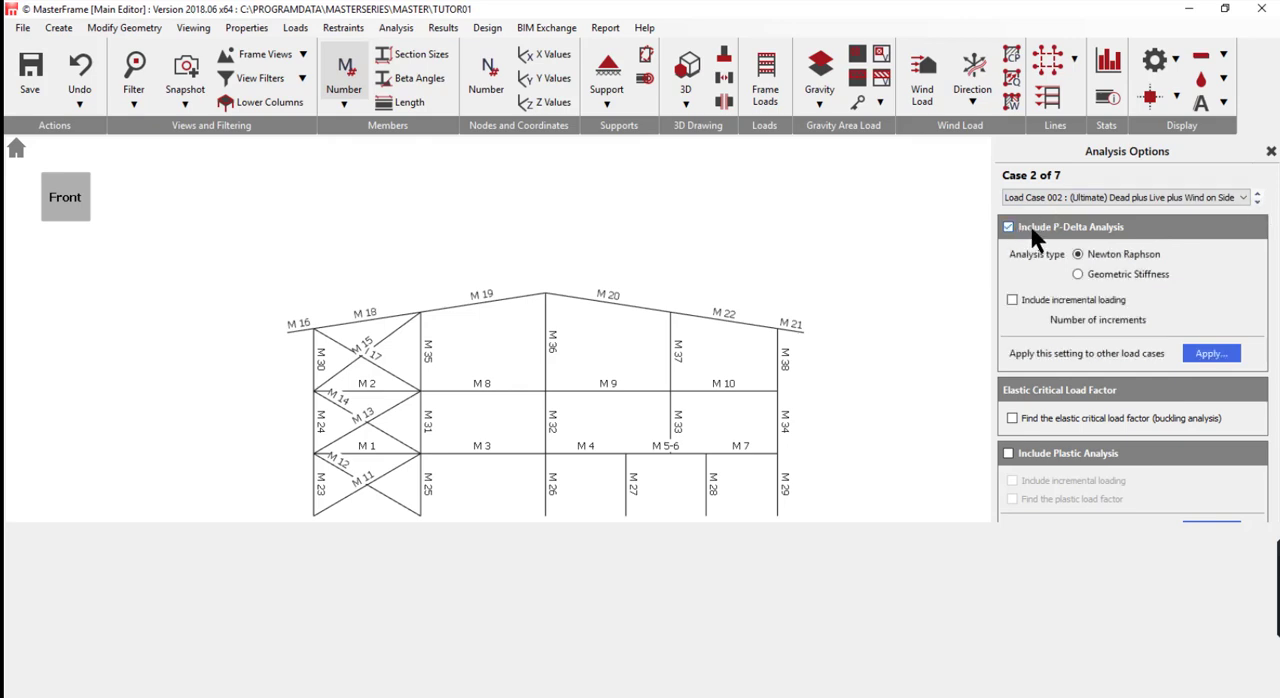
pyautogui.click(1079, 274)
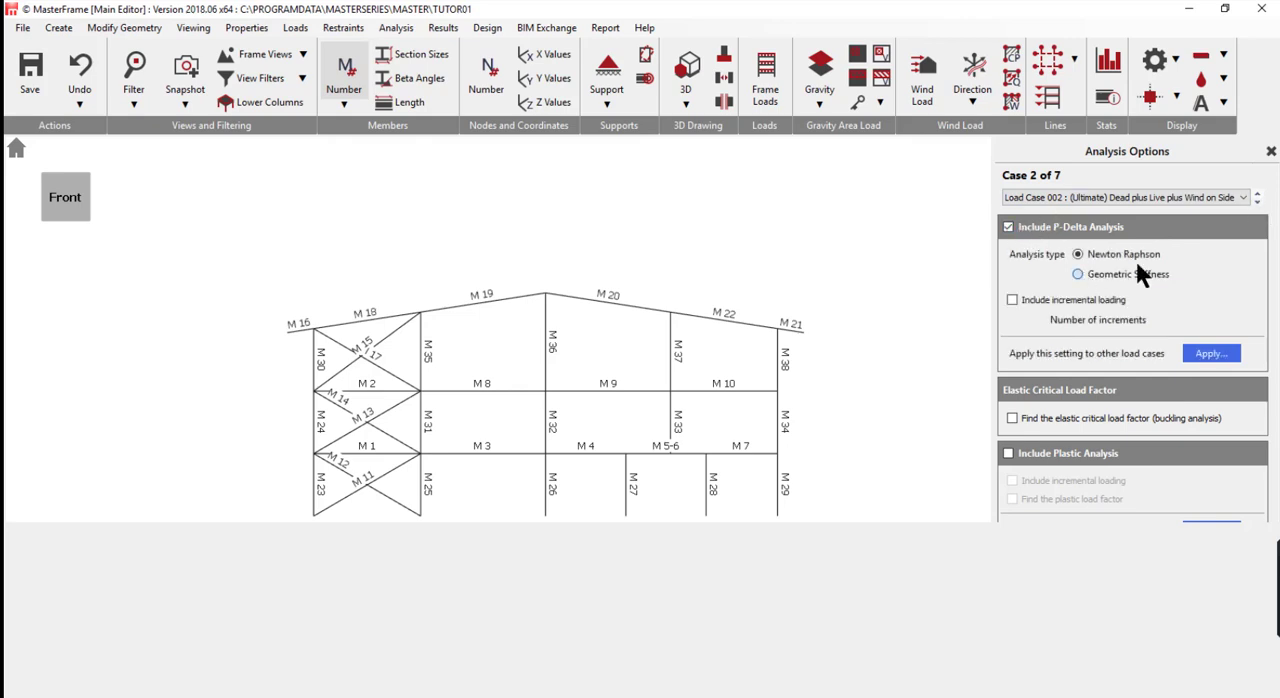
pyautogui.click(1258, 201)
pyautogui.click(1078, 274)
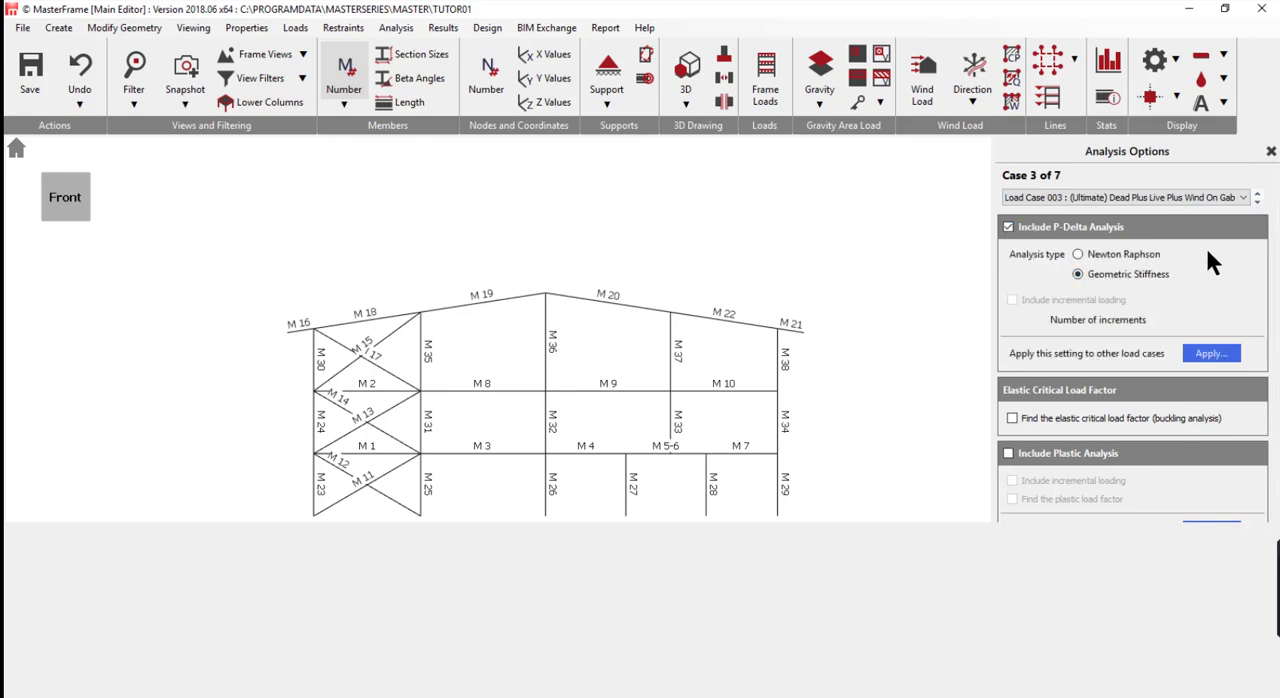
# - Skip serviceability load cases 004 and 005, and include P-Delta analysis with Geometric Stiffness for notional load cases 006 and 007
pyautogui.click(1258, 201)
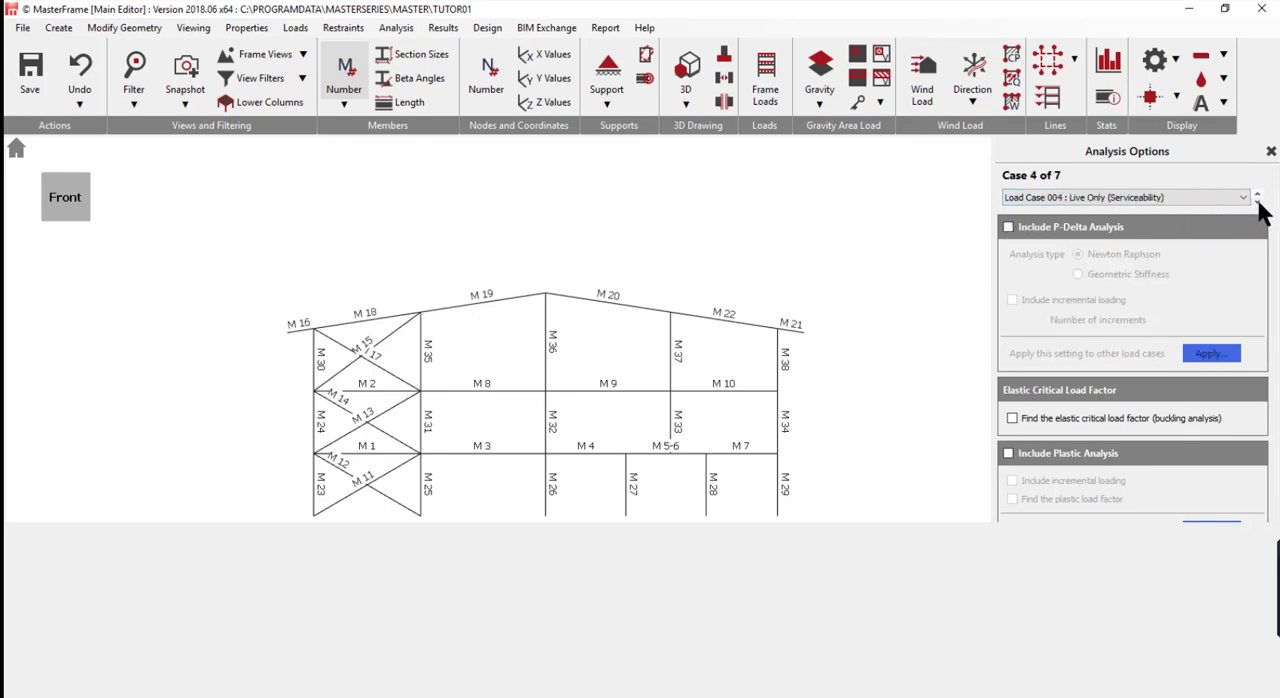
pyautogui.click(1258, 201)
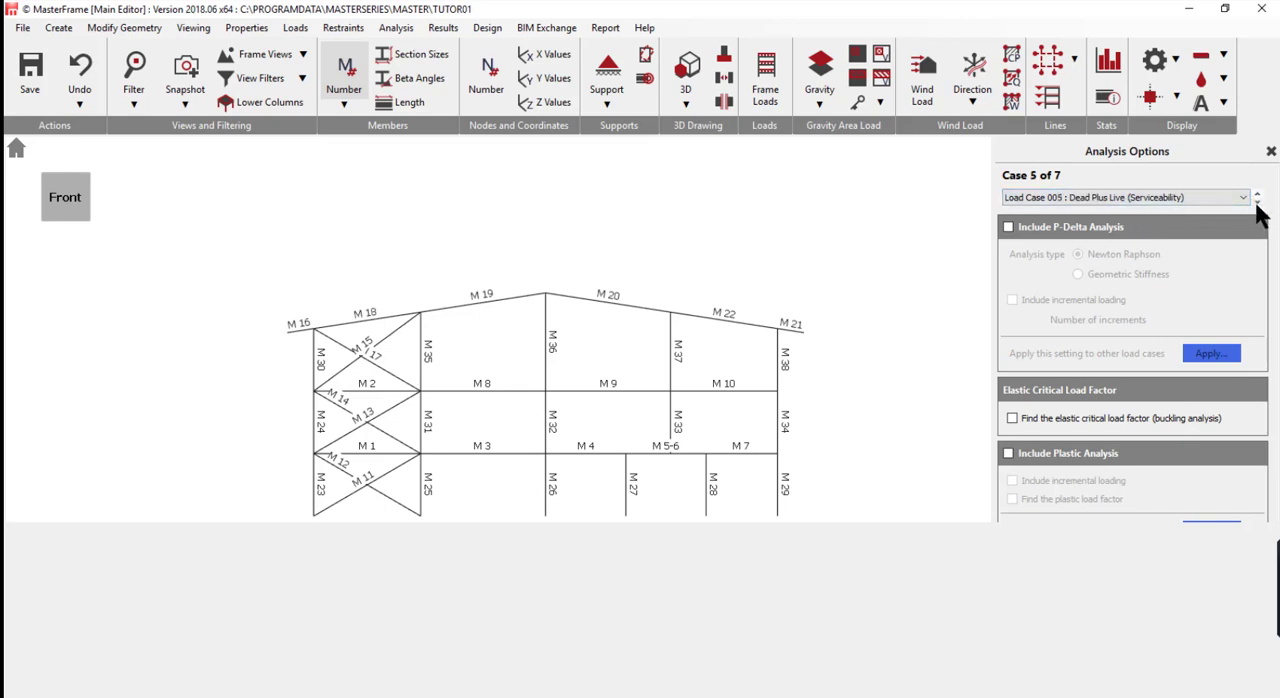
pyautogui.click(1258, 201)
pyautogui.click(1012, 227)
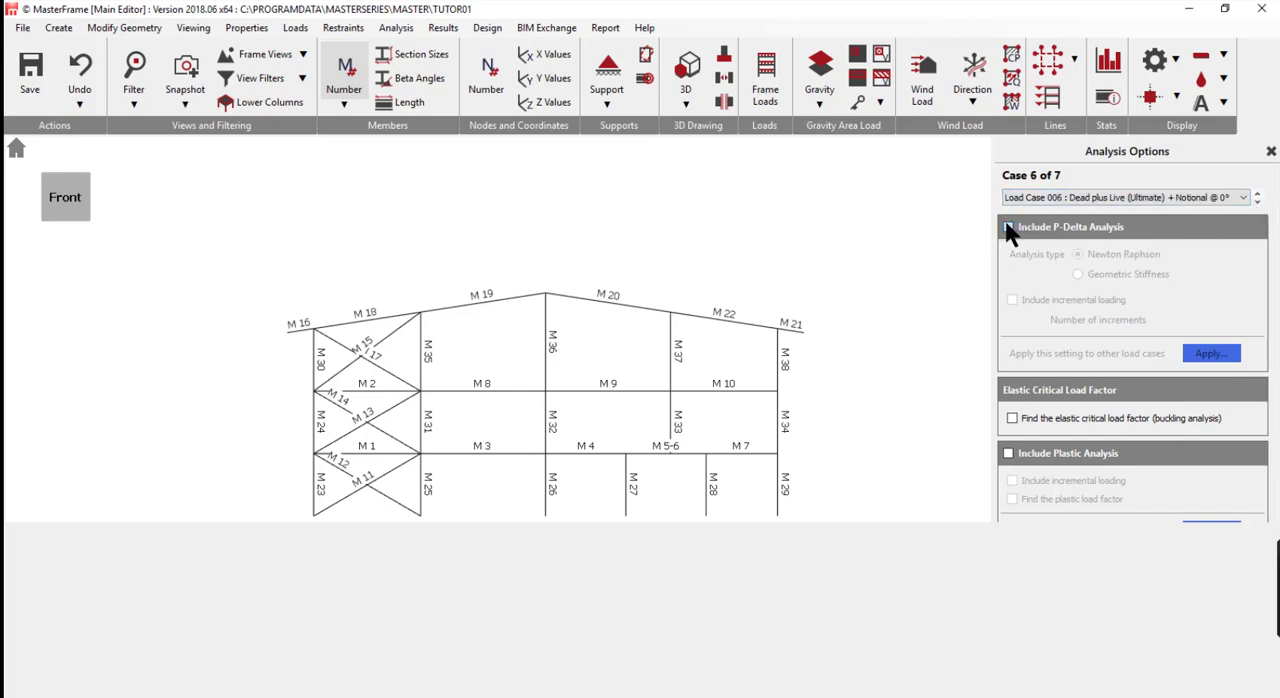
pyautogui.click(1112, 276)
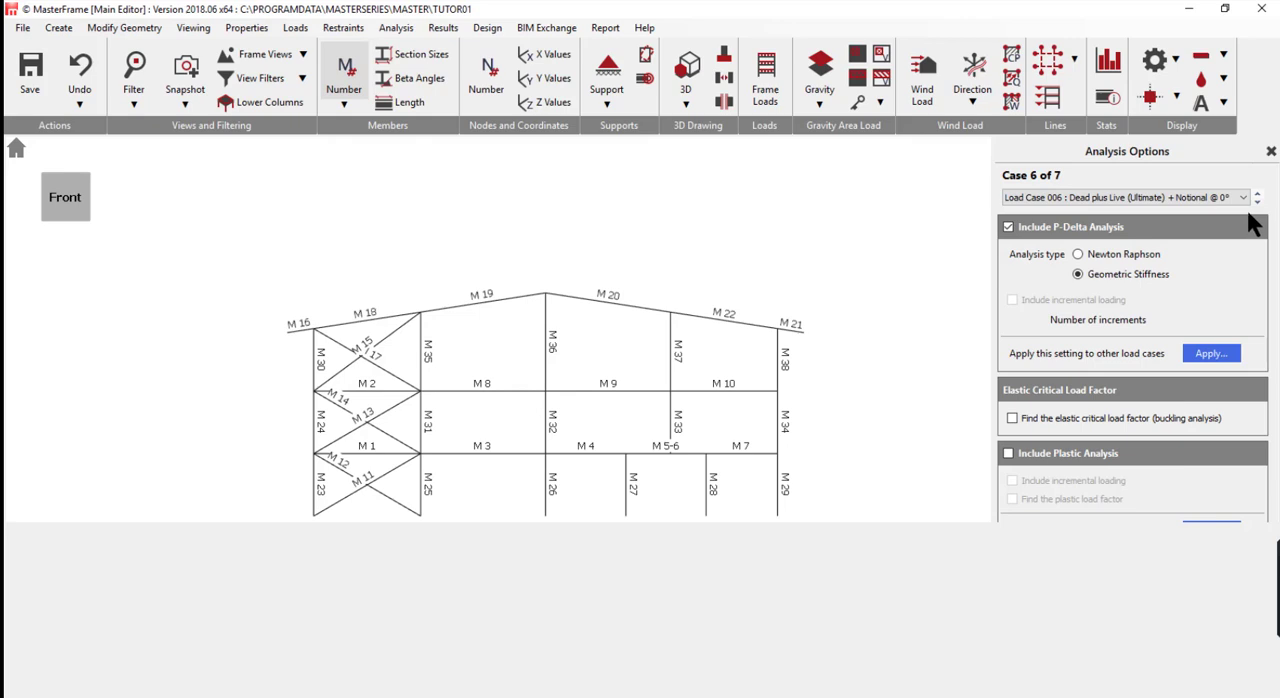
pyautogui.click(1258, 201)
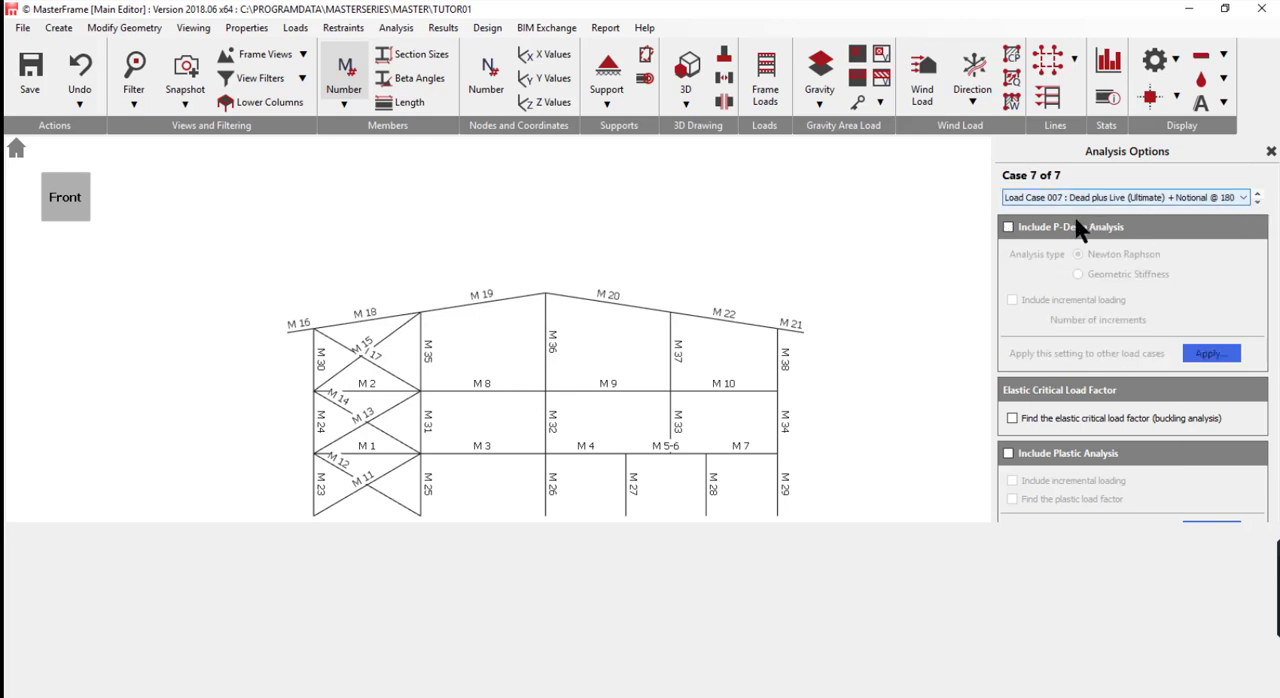
pyautogui.click(1008, 227)
pyautogui.click(1079, 275)
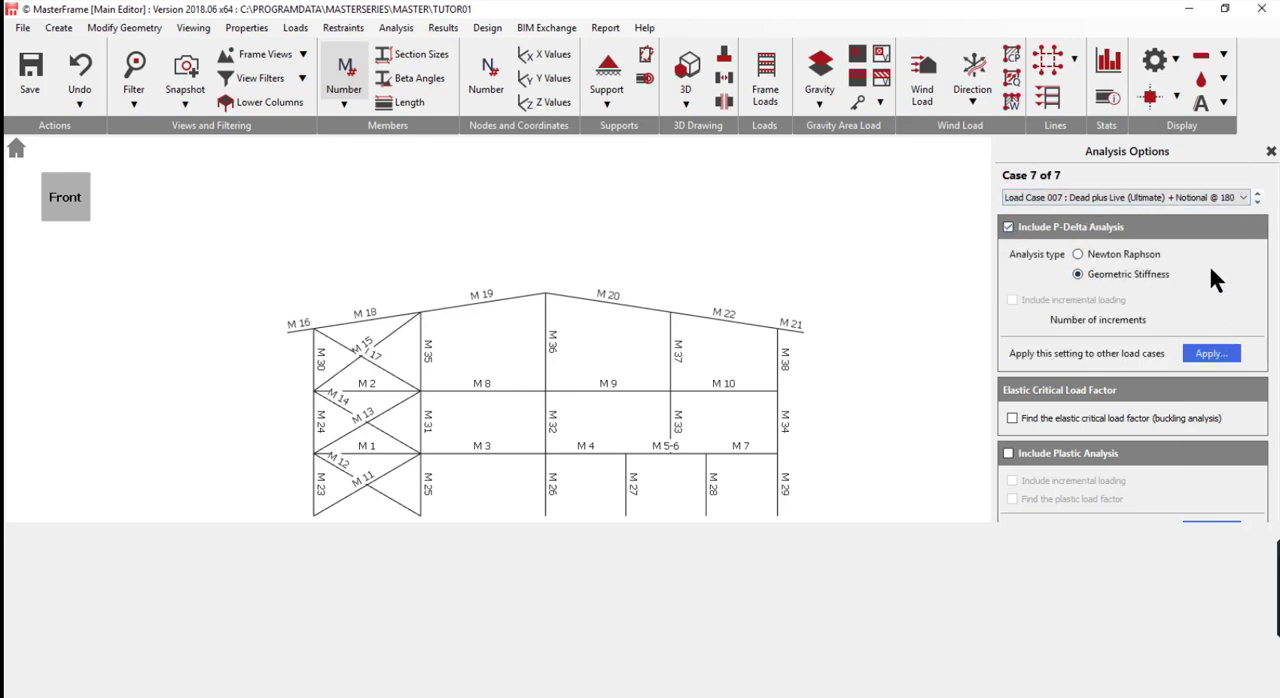
pyautogui.click(1258, 201)
# - Run the static analysis of the frame as a Plane Frame
pyautogui.click(398, 28)
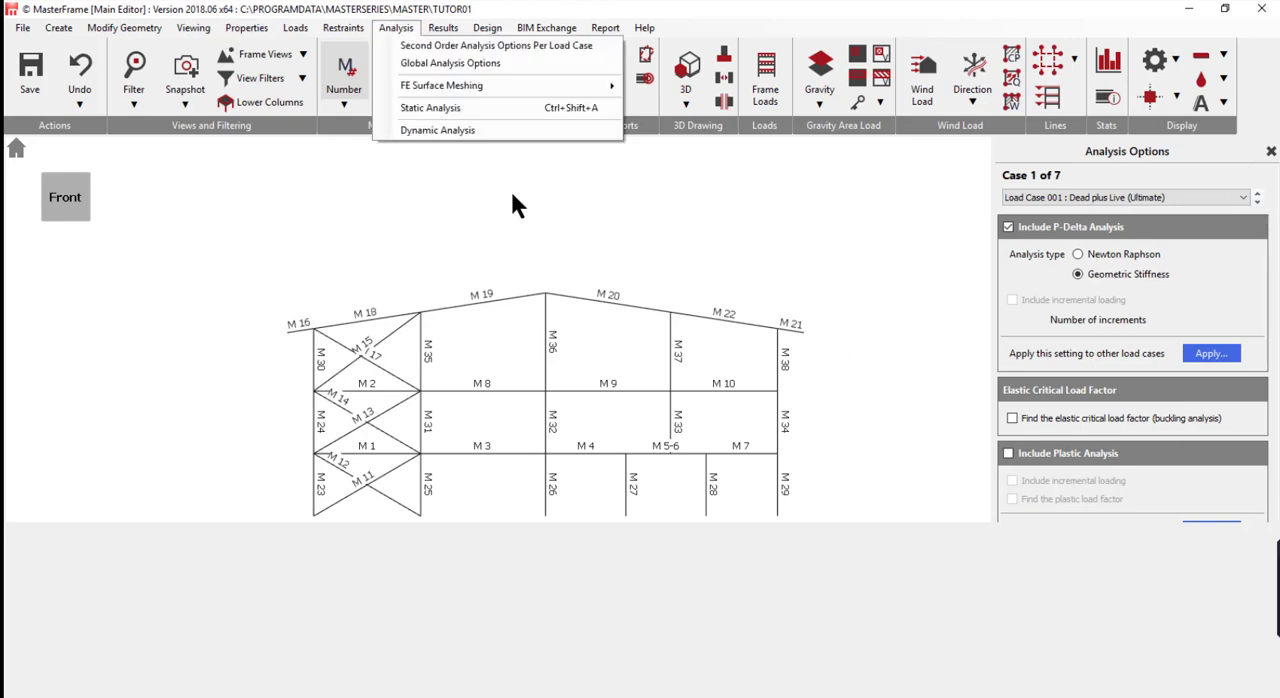
pyautogui.click(476, 110)
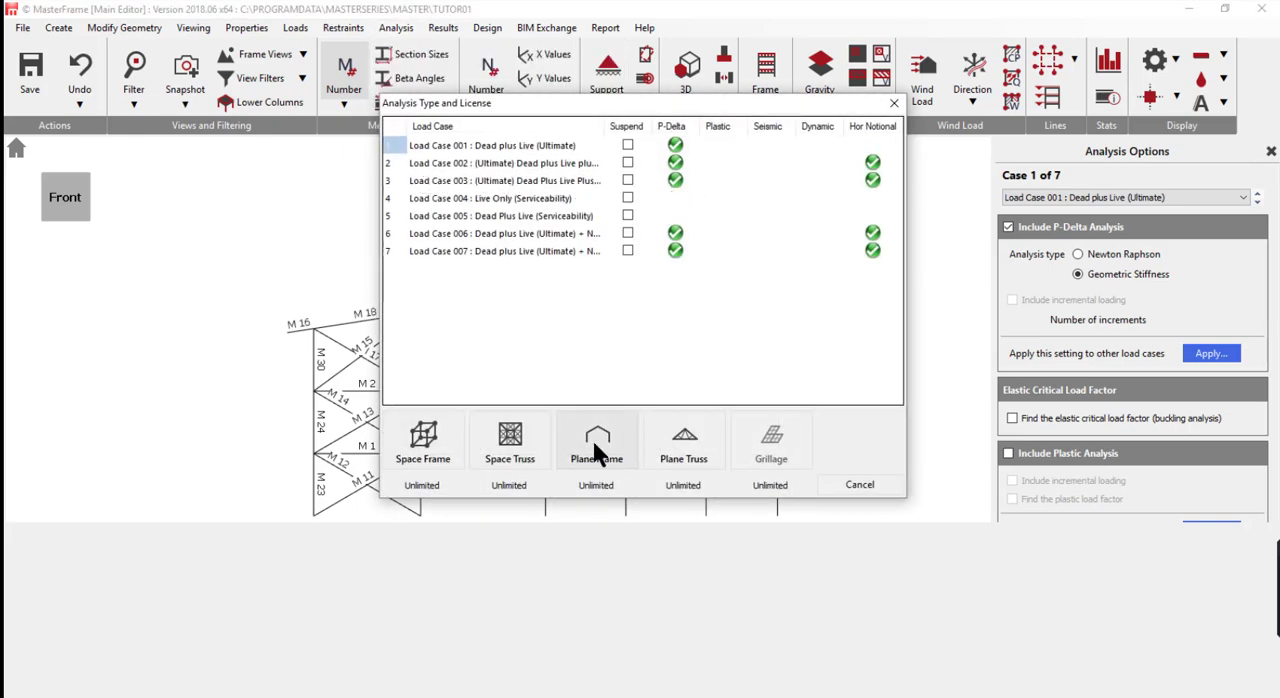
pyautogui.click(596, 446)
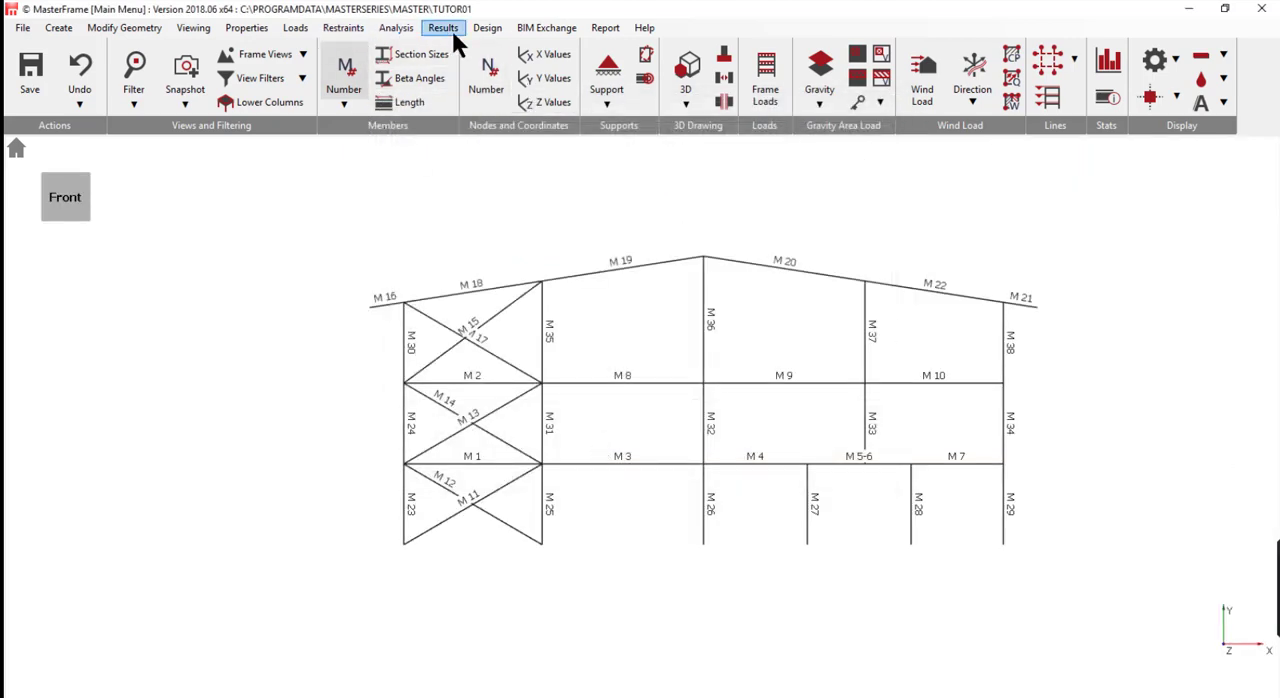
# - Start Steel Member Design and examine the sway stability summary in the Elastic Critical Load Factor brief
pyautogui.click(489, 28)
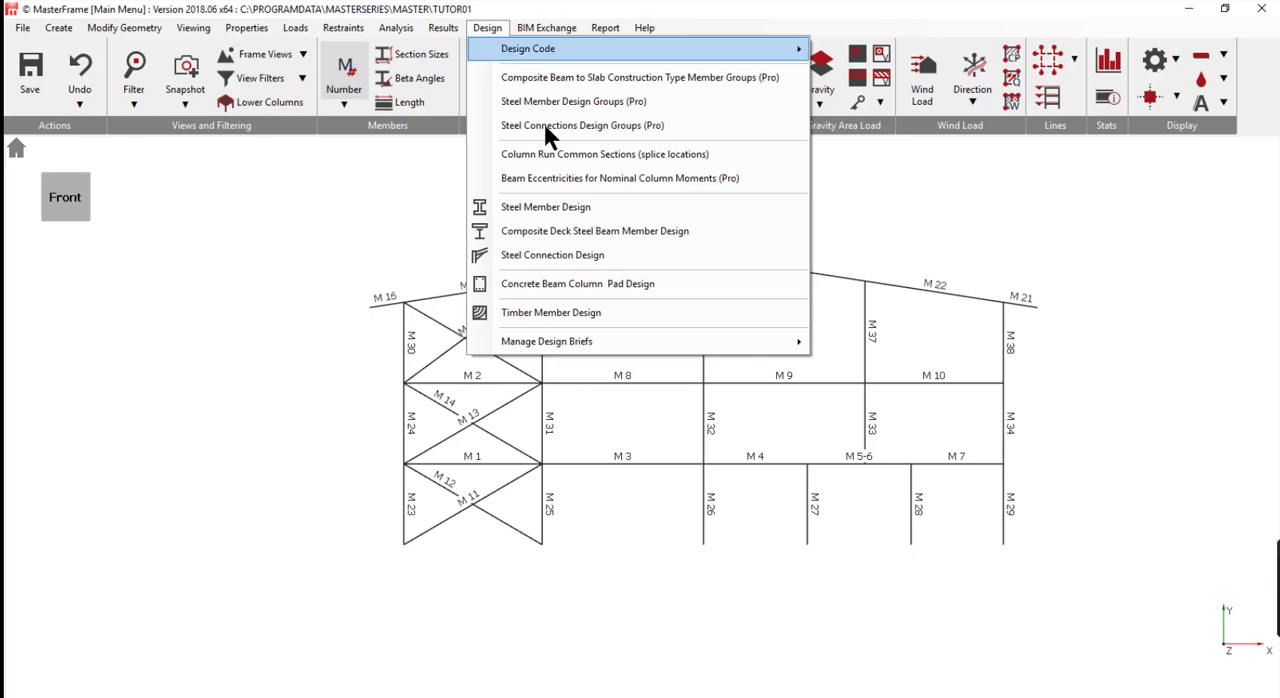
pyautogui.click(570, 207)
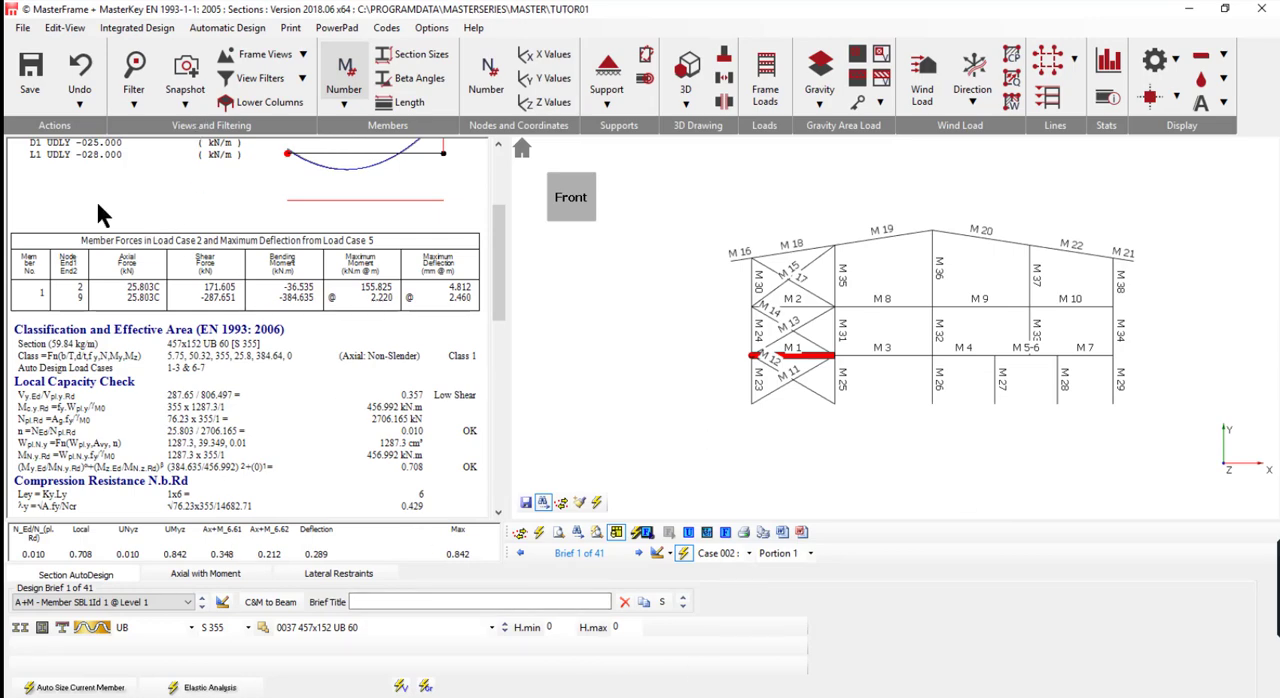
pyautogui.click(88, 604)
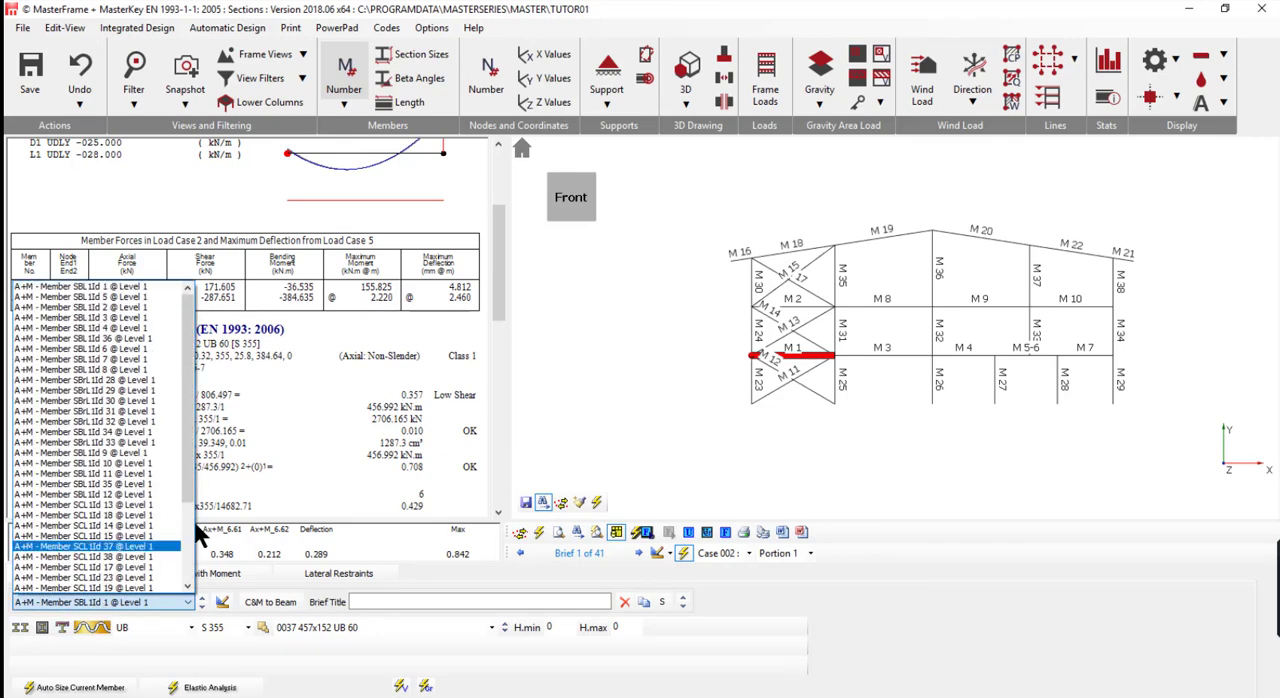
pyautogui.click(190, 523)
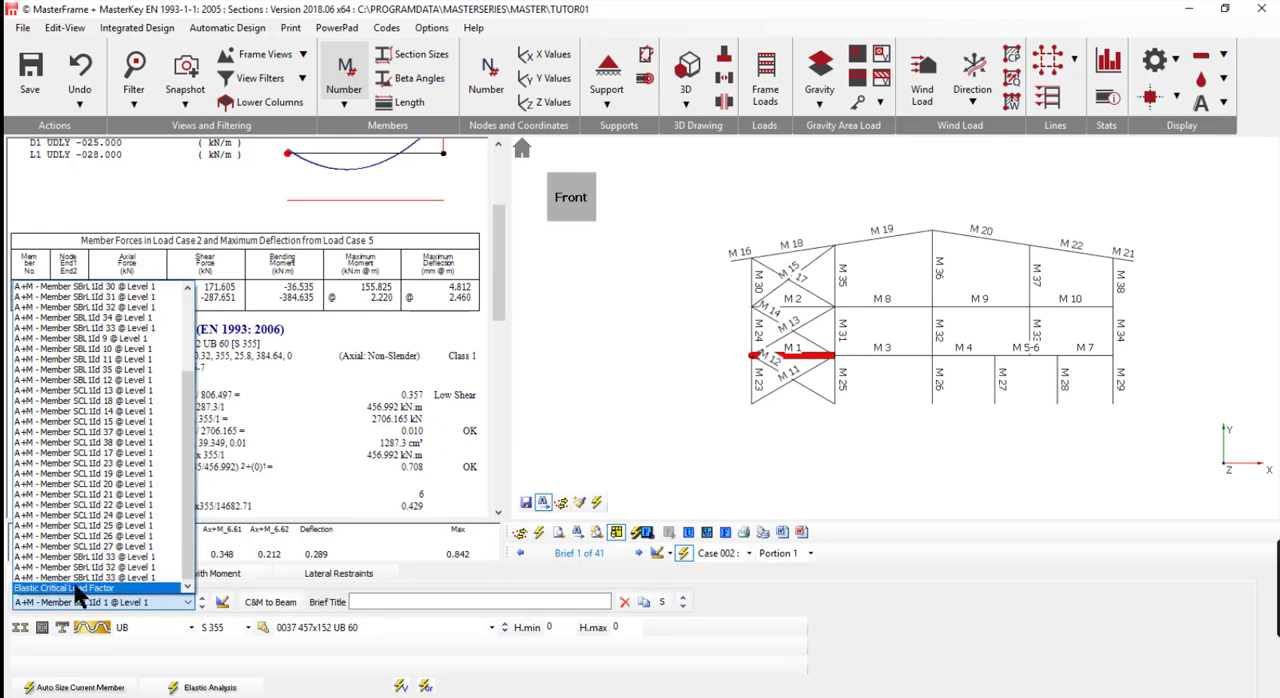
pyautogui.click(72, 588)
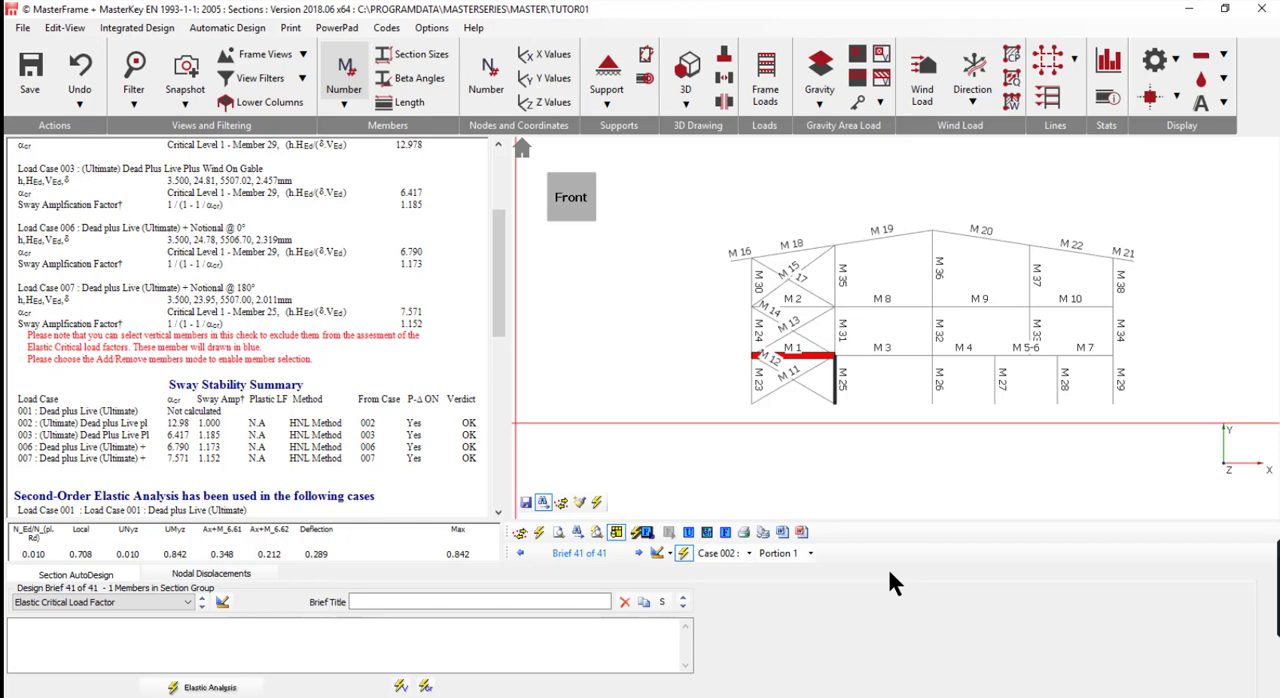
pyautogui.click(540, 531)
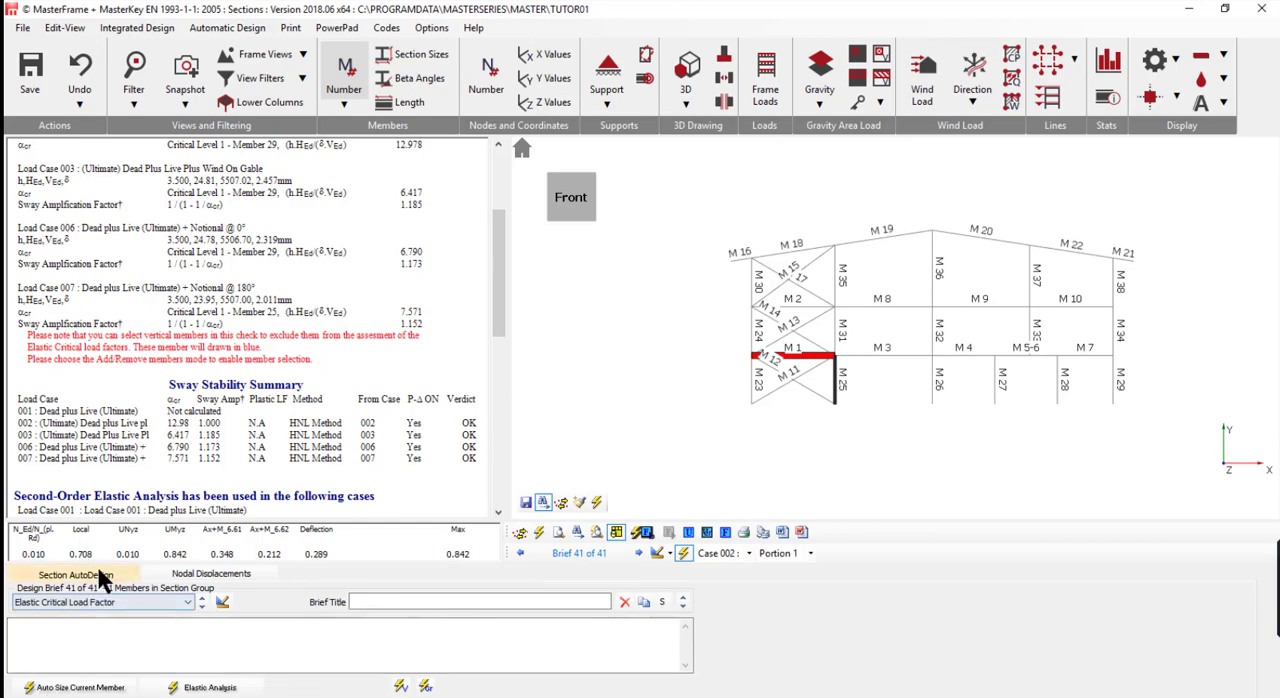
pyautogui.click(205, 574)
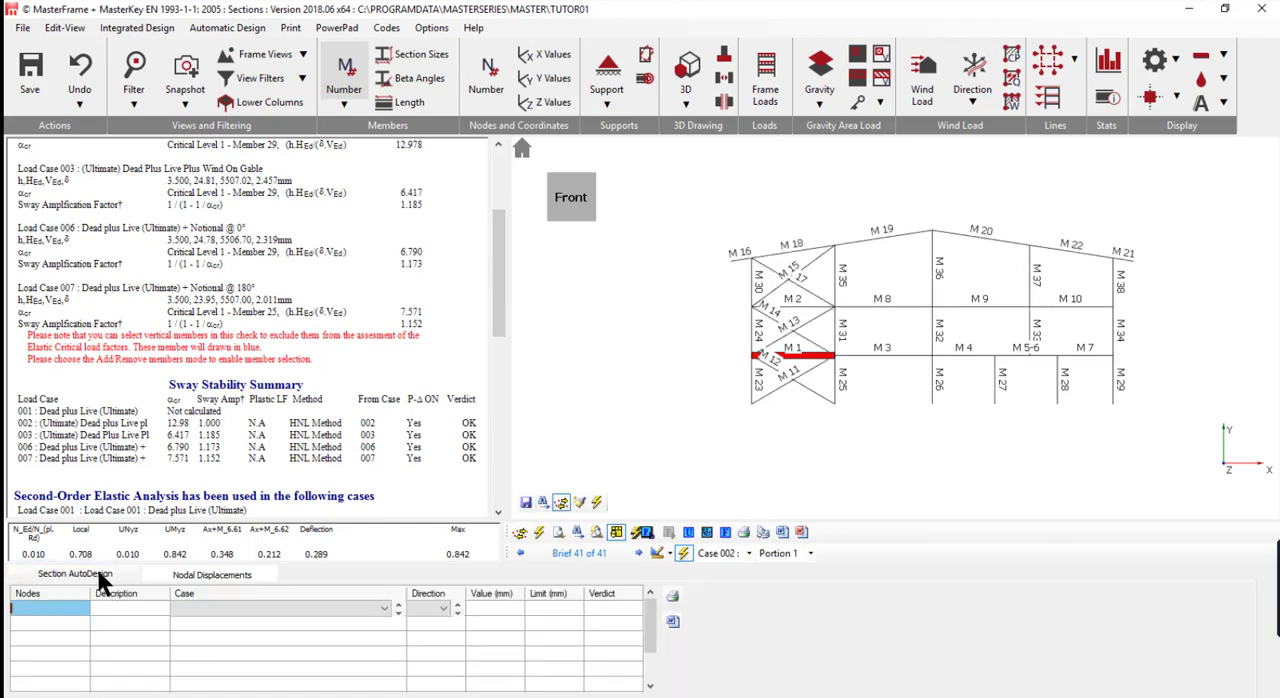
pyautogui.click(99, 577)
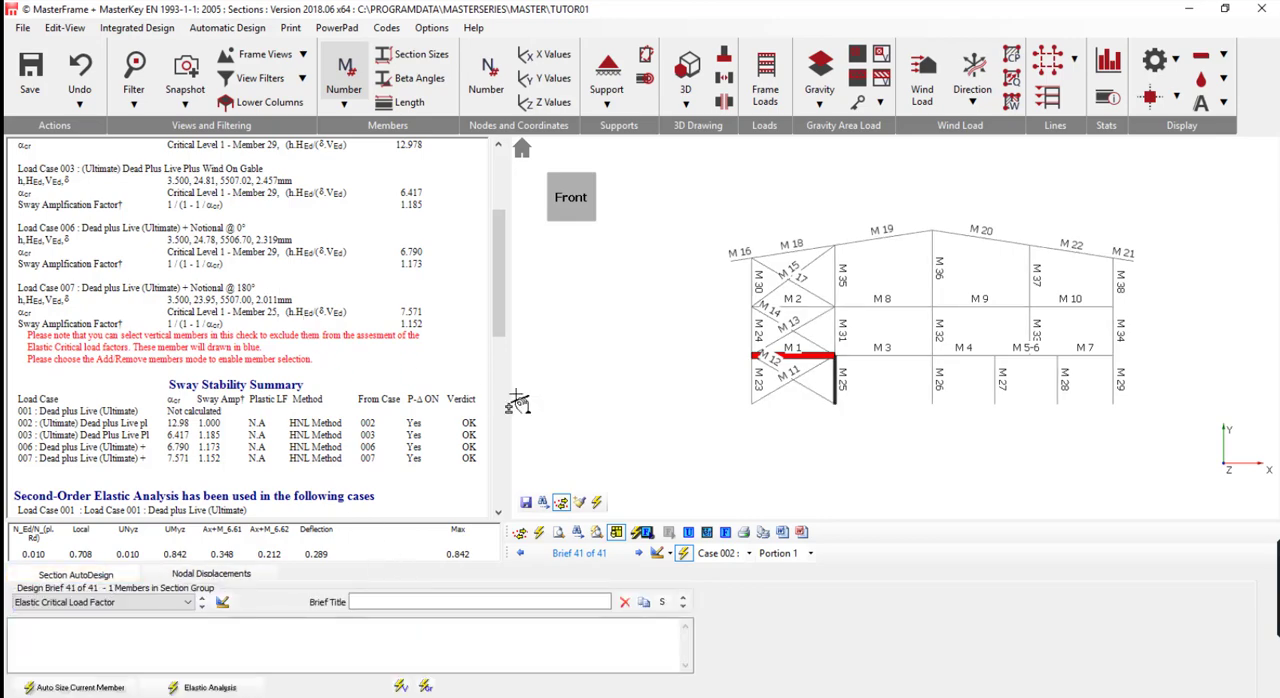
pyautogui.click(542, 531)
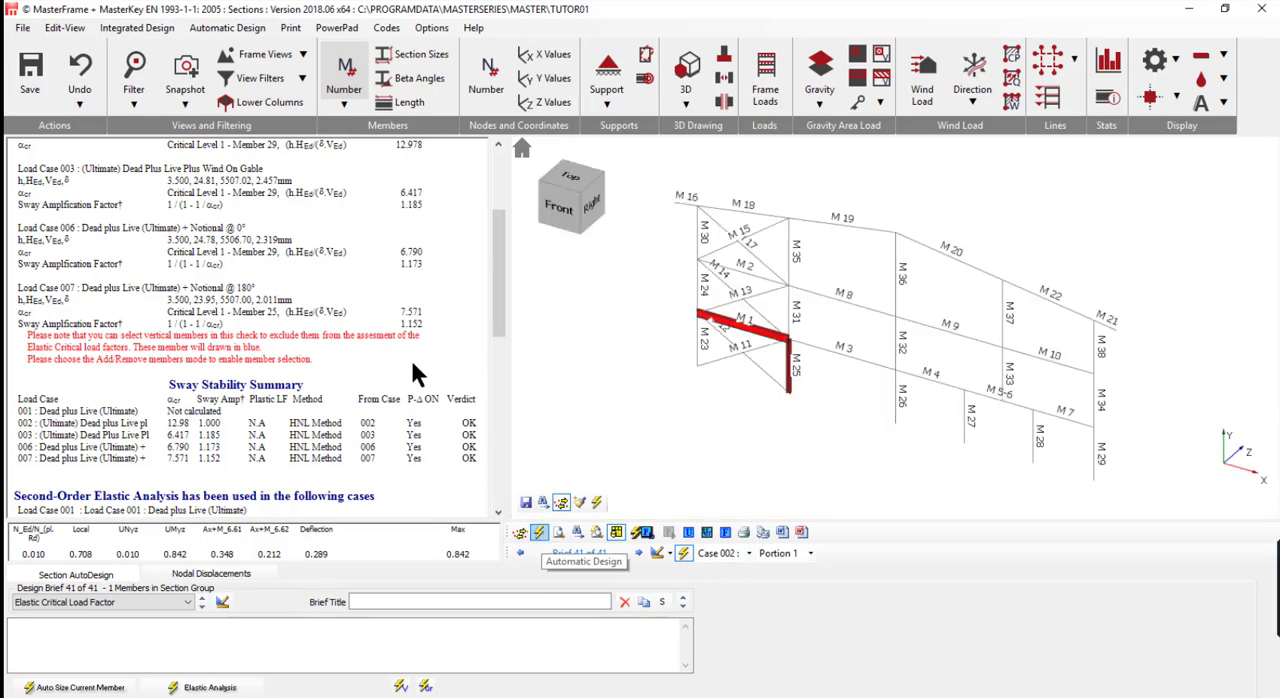
# - Switch to the design brief of column M 23 and scan all members in the current view for failures with Automatic Design
pyautogui.click(76, 598)
pyautogui.click(95, 388)
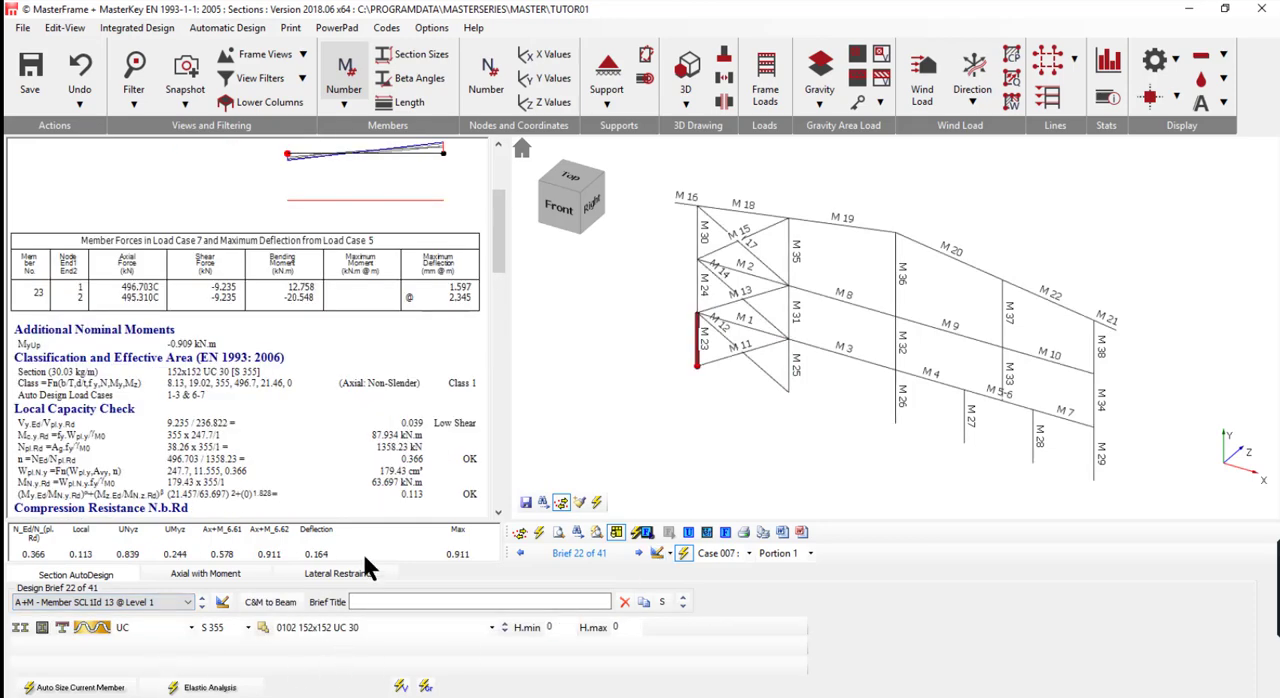
pyautogui.click(540, 532)
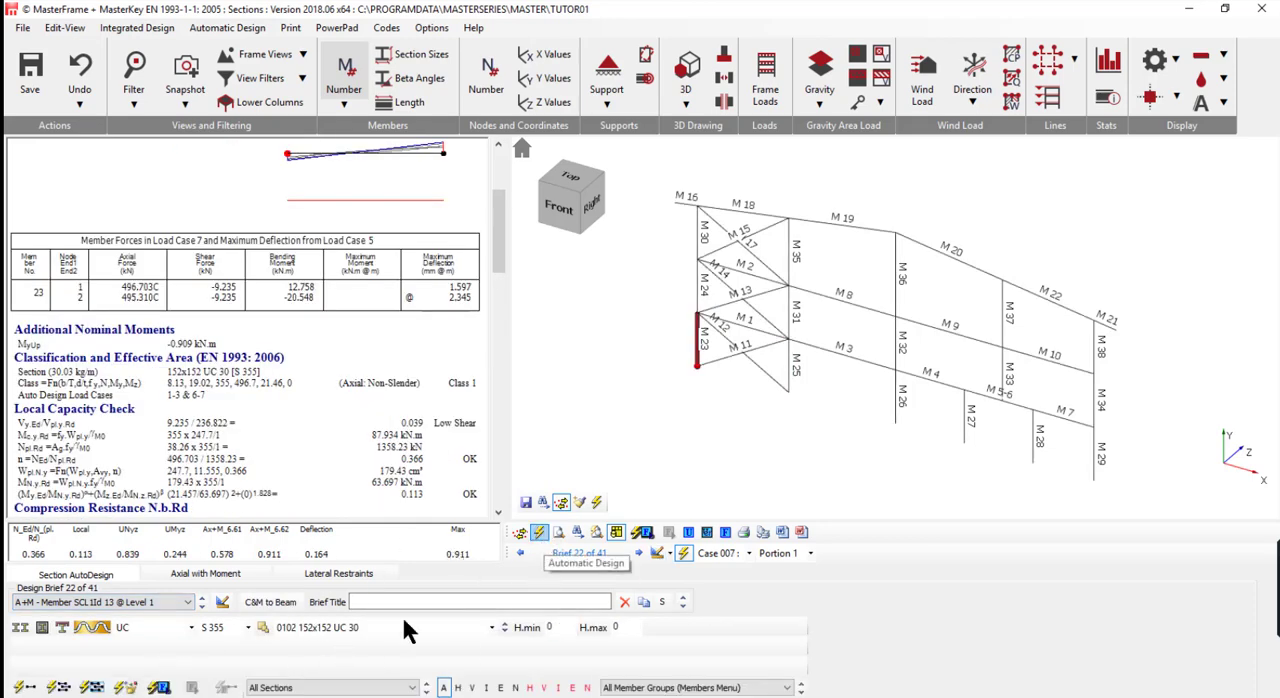
pyautogui.click(158, 688)
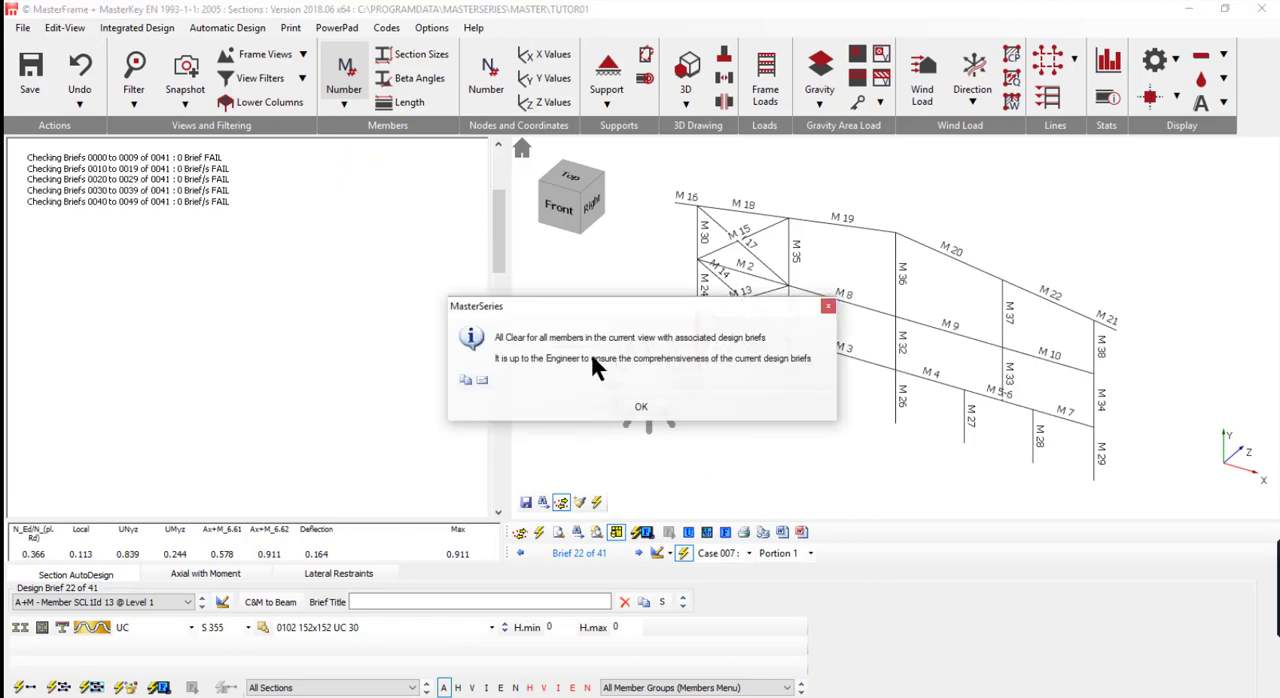
pyautogui.click(641, 409)
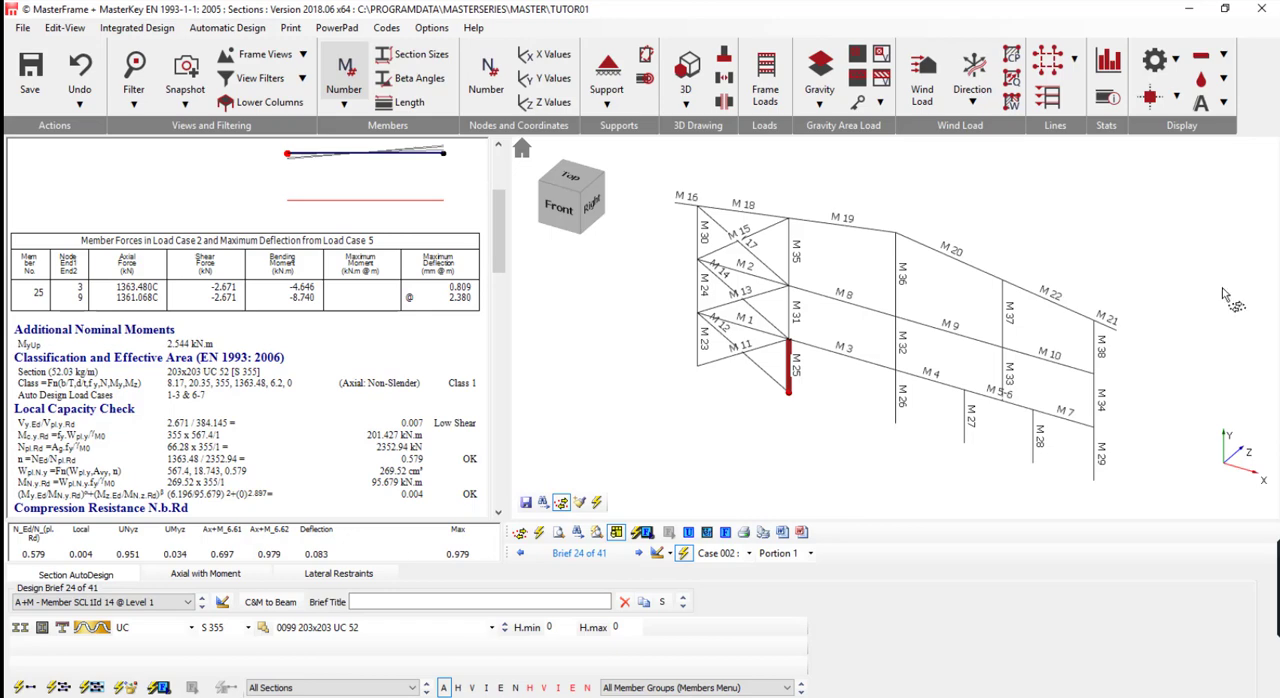
# - Leave the steel member design, start defining Steel Member Design Groups and show the frame in front view
pyautogui.scroll(1, 1096, 163)
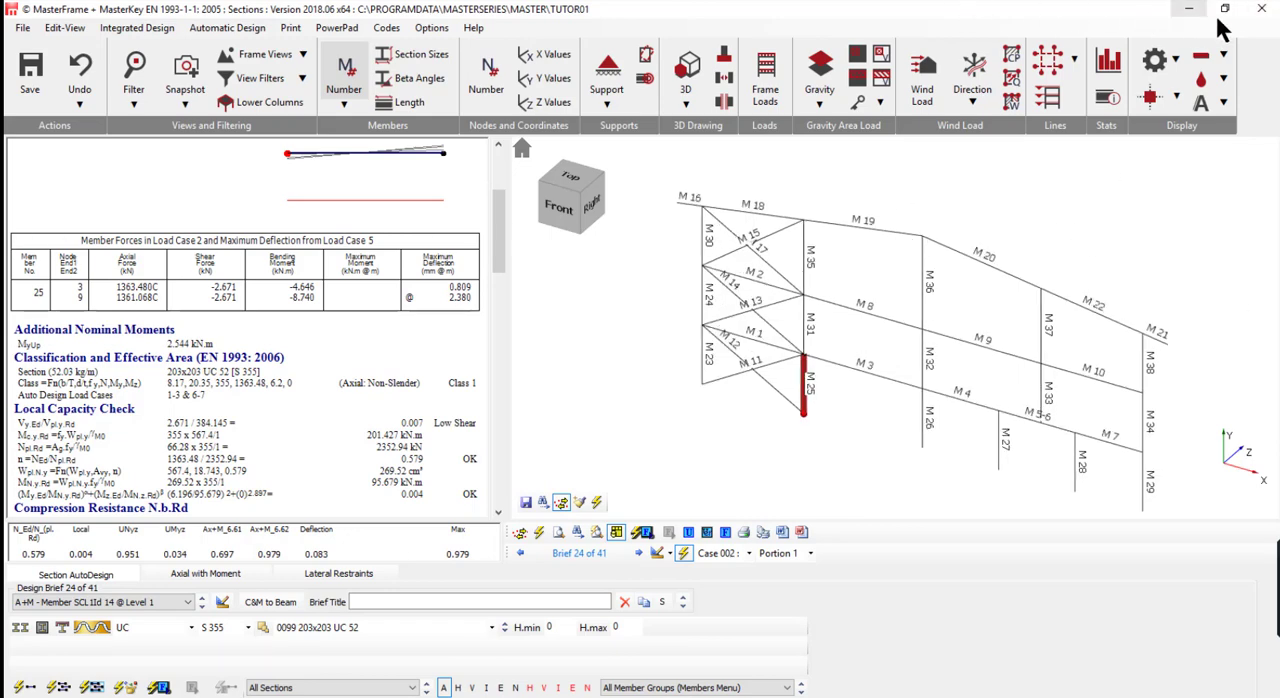
pyautogui.click(1263, 10)
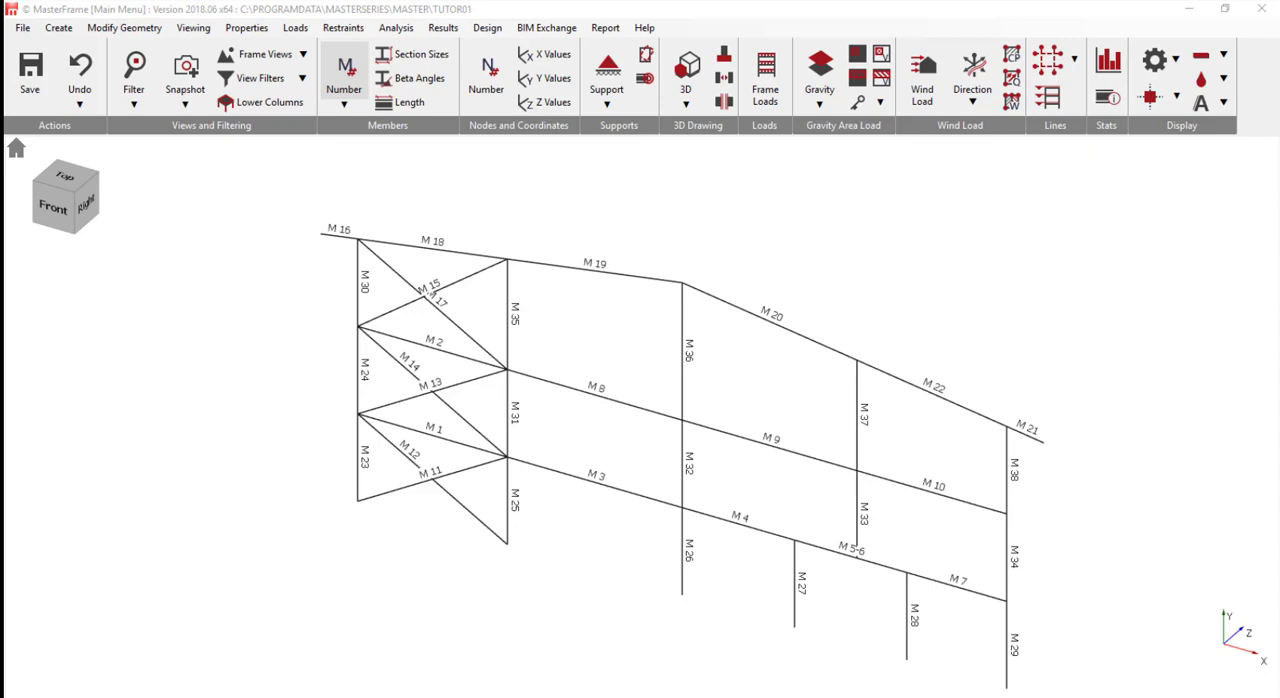
pyautogui.click(489, 32)
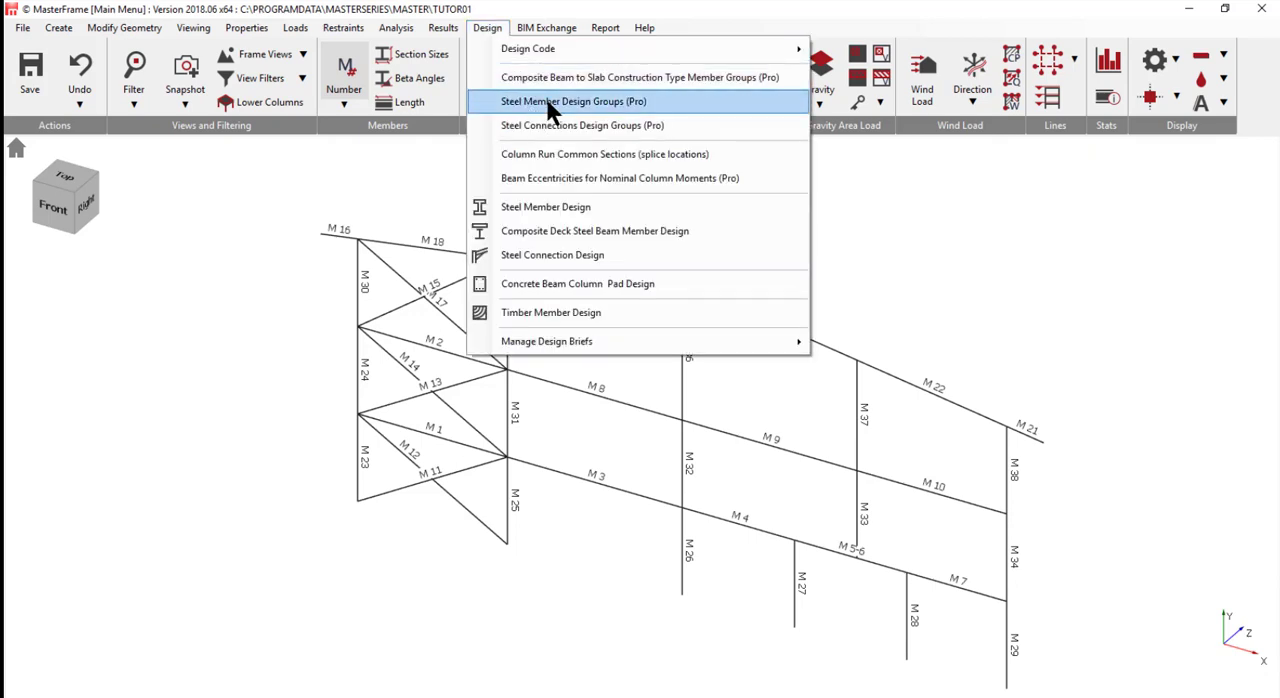
pyautogui.click(548, 104)
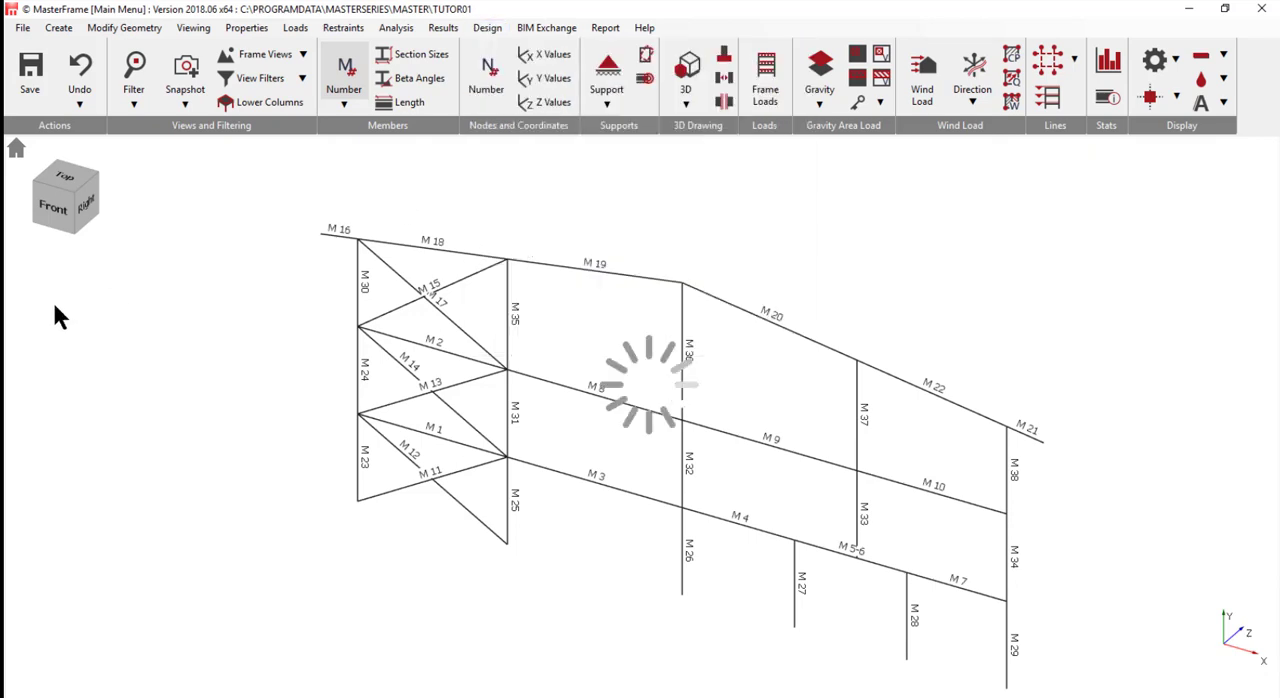
pyautogui.click(72, 197)
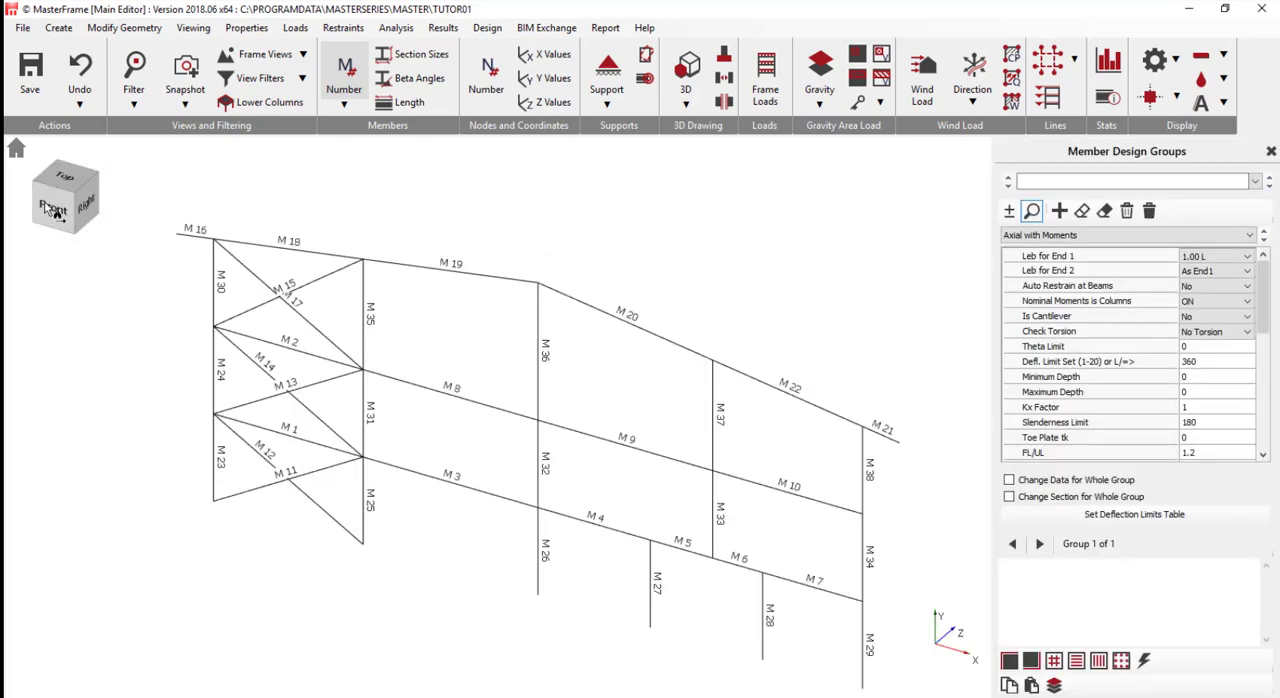
# - With member numbers hidden, name the first design group External Columnns and enable data and section changes for the whole group
pyautogui.click(344, 78)
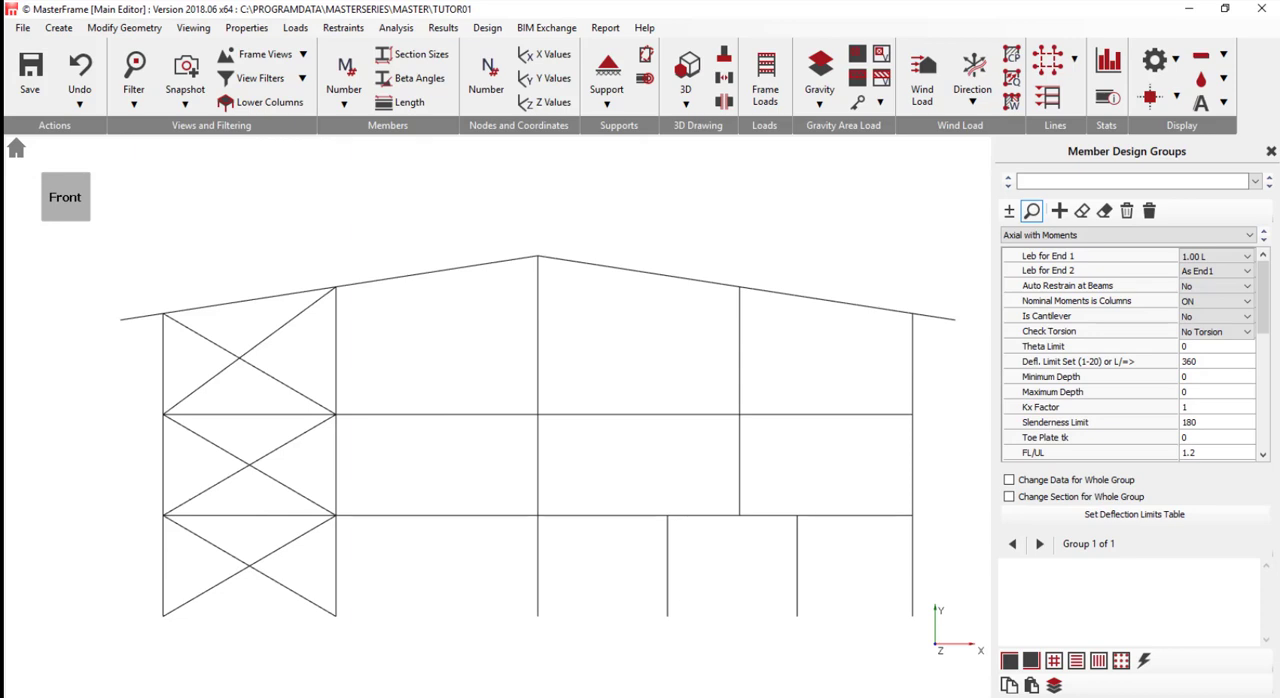
pyautogui.click(1037, 181)
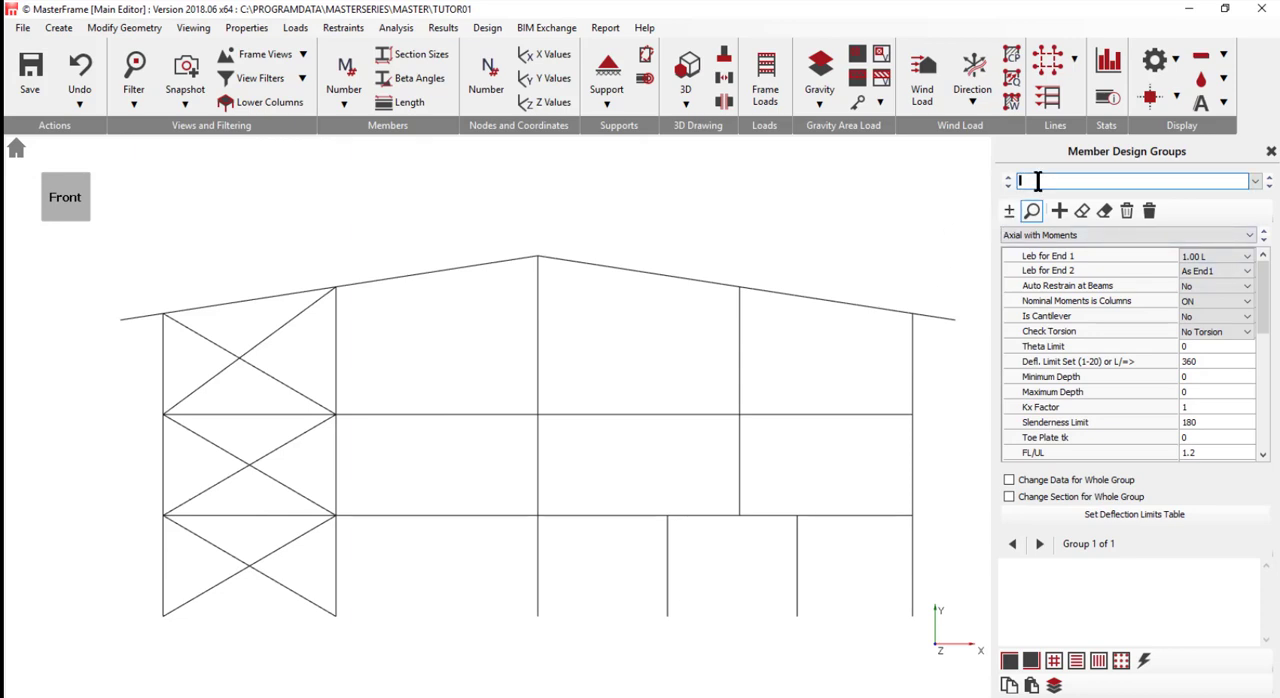
pyautogui.write('Extern')
pyautogui.write('al ')
pyautogui.write('Column')
pyautogui.write('ns')
pyautogui.click(1017, 481)
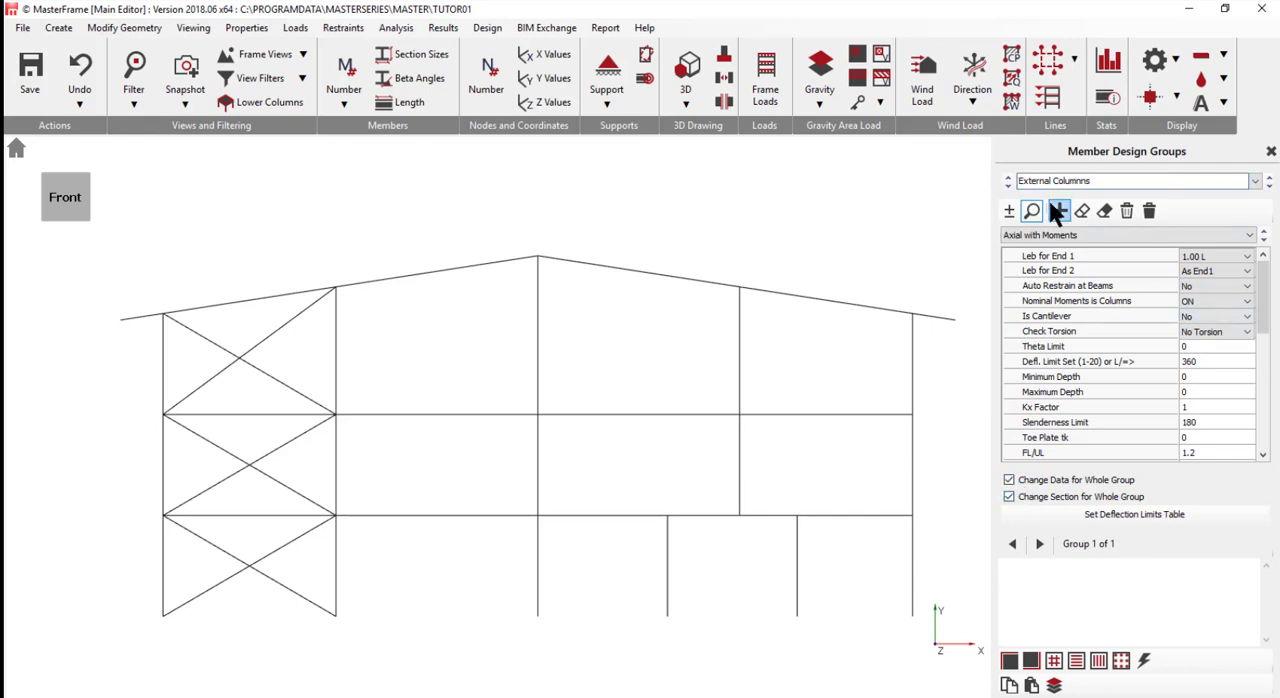
# - Assign the full-height outermost columns at both ends of the frame to the External Columnns group
pyautogui.click(1008, 210)
pyautogui.moveTo(122, 636); pyautogui.dragTo(202, 330)
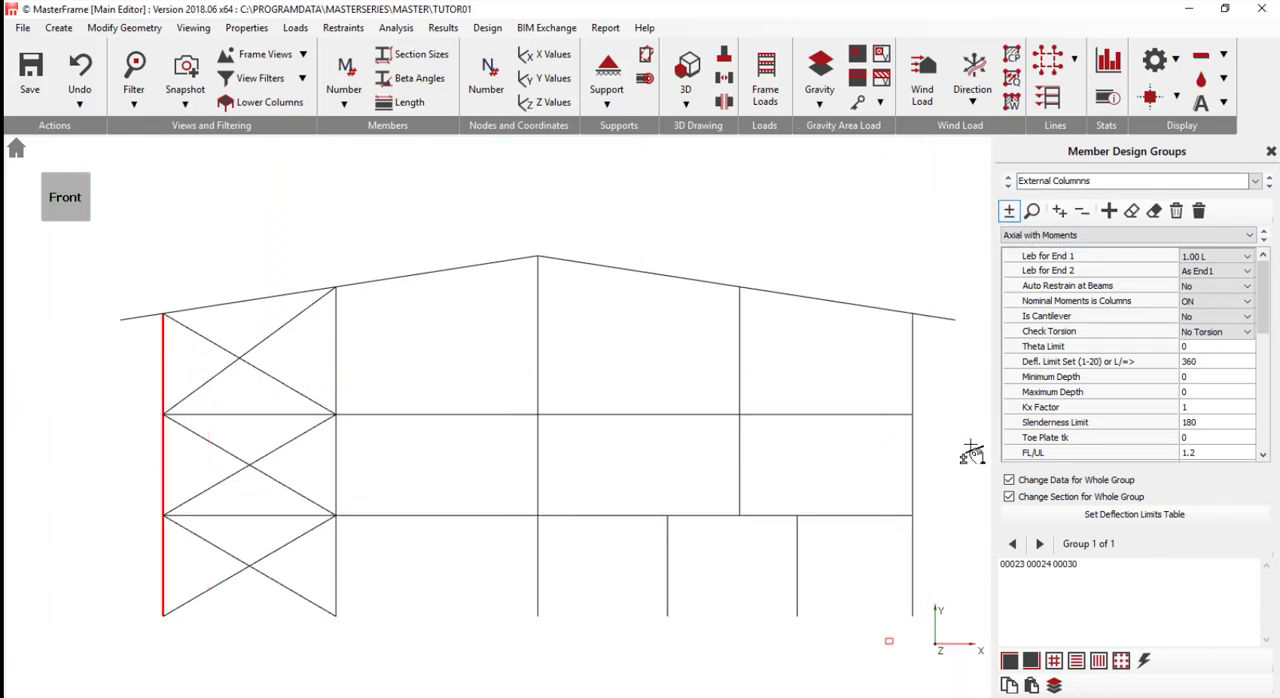
pyautogui.moveTo(886, 644); pyautogui.dragTo(925, 332)
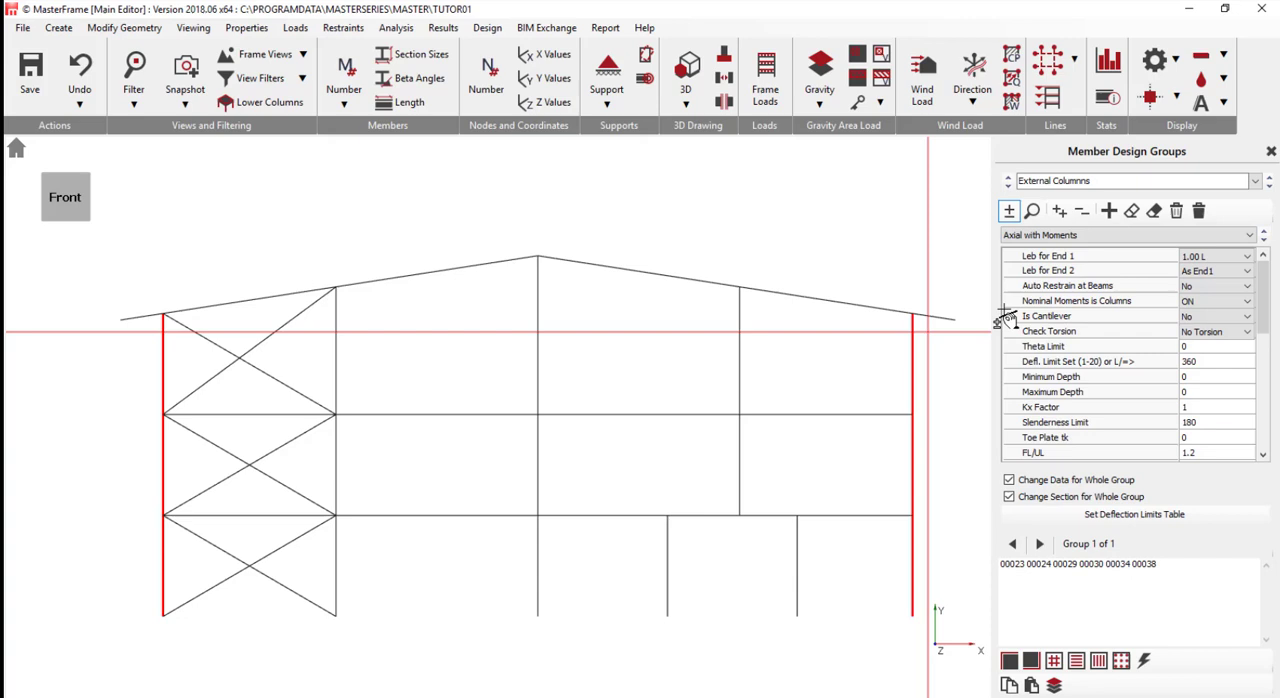
# - Add a second design group named Int Col with data and section changes enabled for the whole group
pyautogui.click(1108, 211)
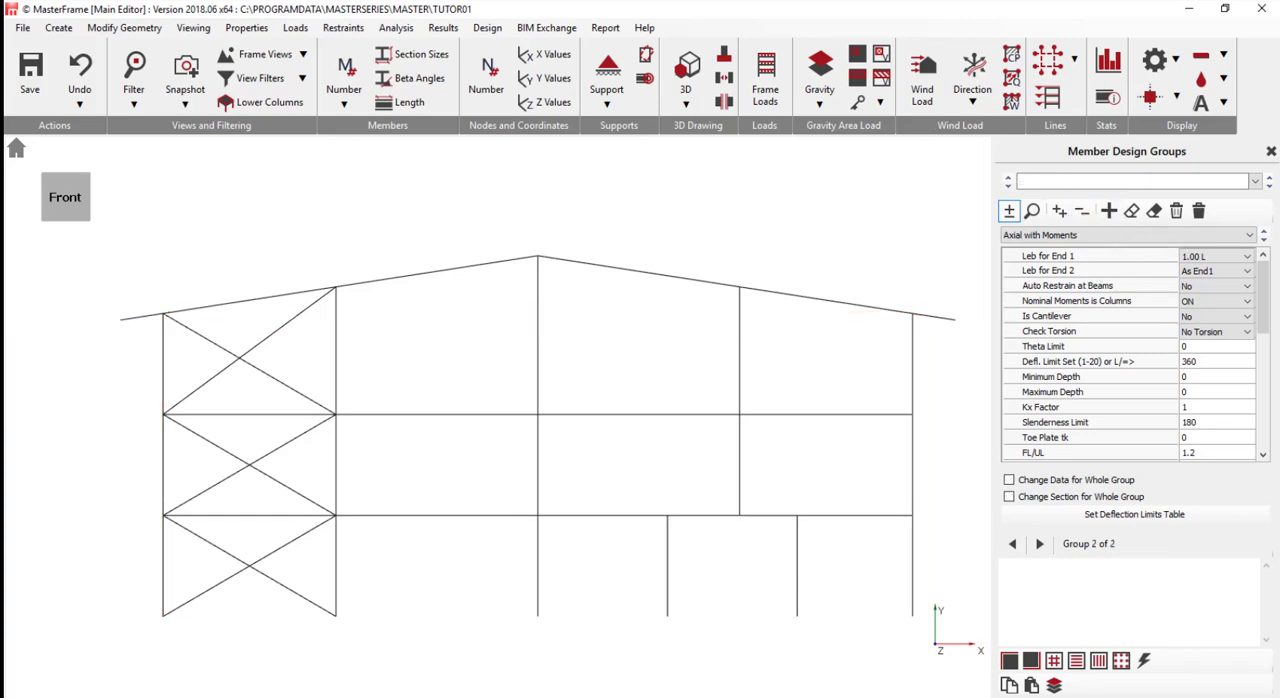
pyautogui.click(1090, 496)
pyautogui.click(1049, 476)
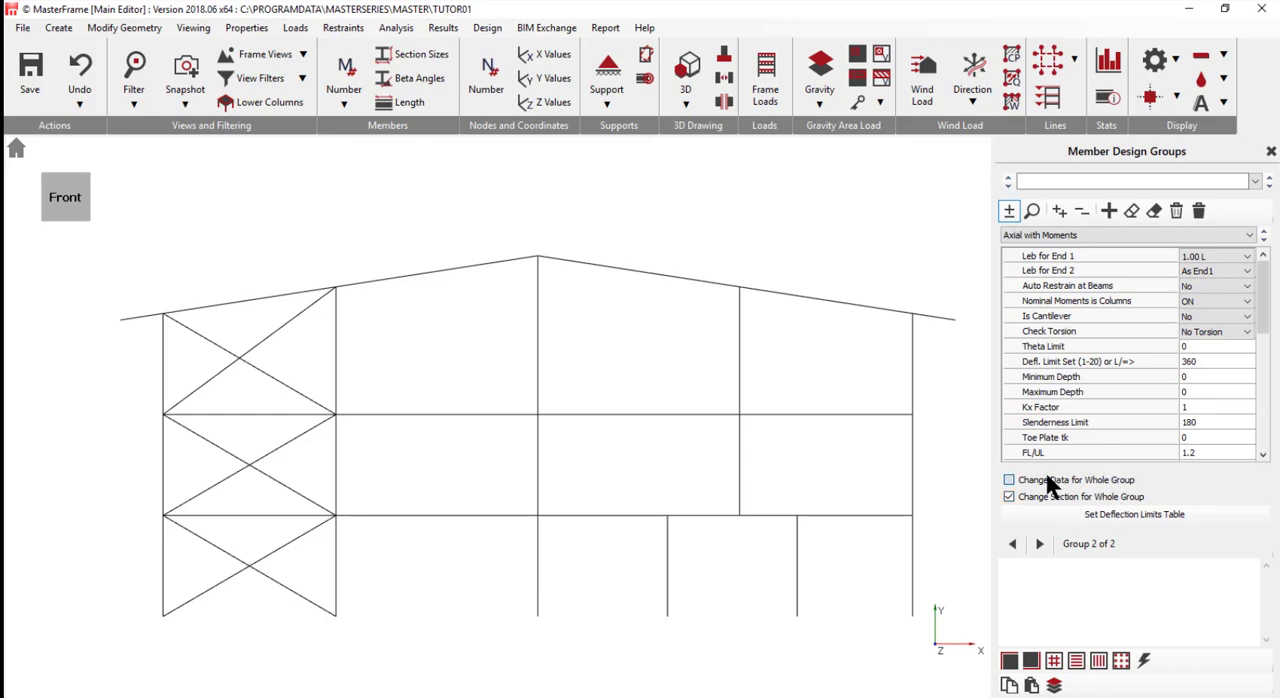
pyautogui.click(1042, 180)
pyautogui.write('Int C')
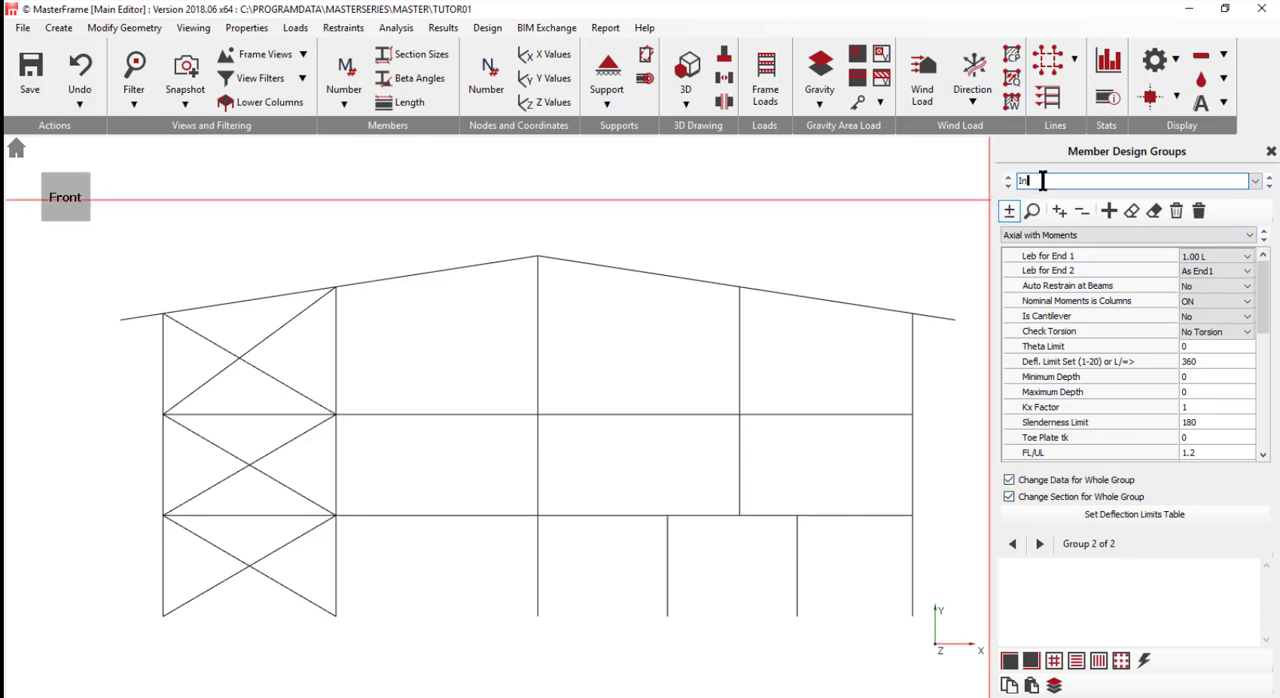
pyautogui.write('ol')
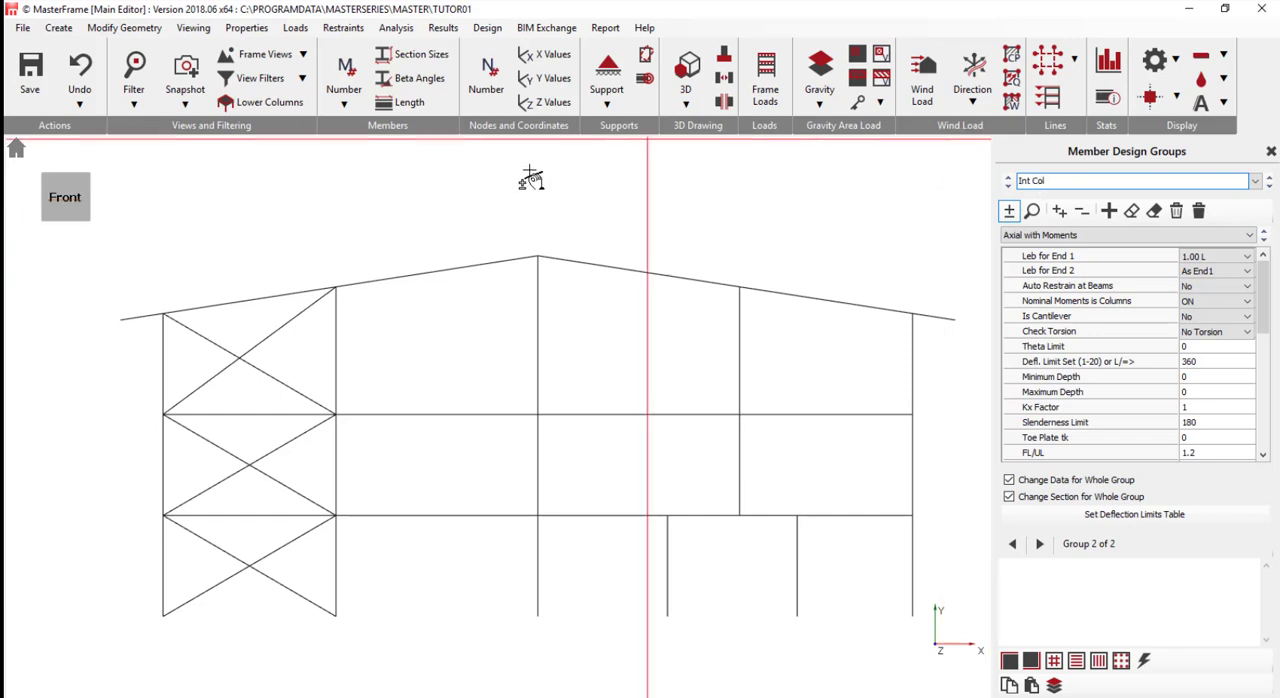
# - Assign the three internal column lines that reach the roof to the Int Col group
pyautogui.click(348, 315)
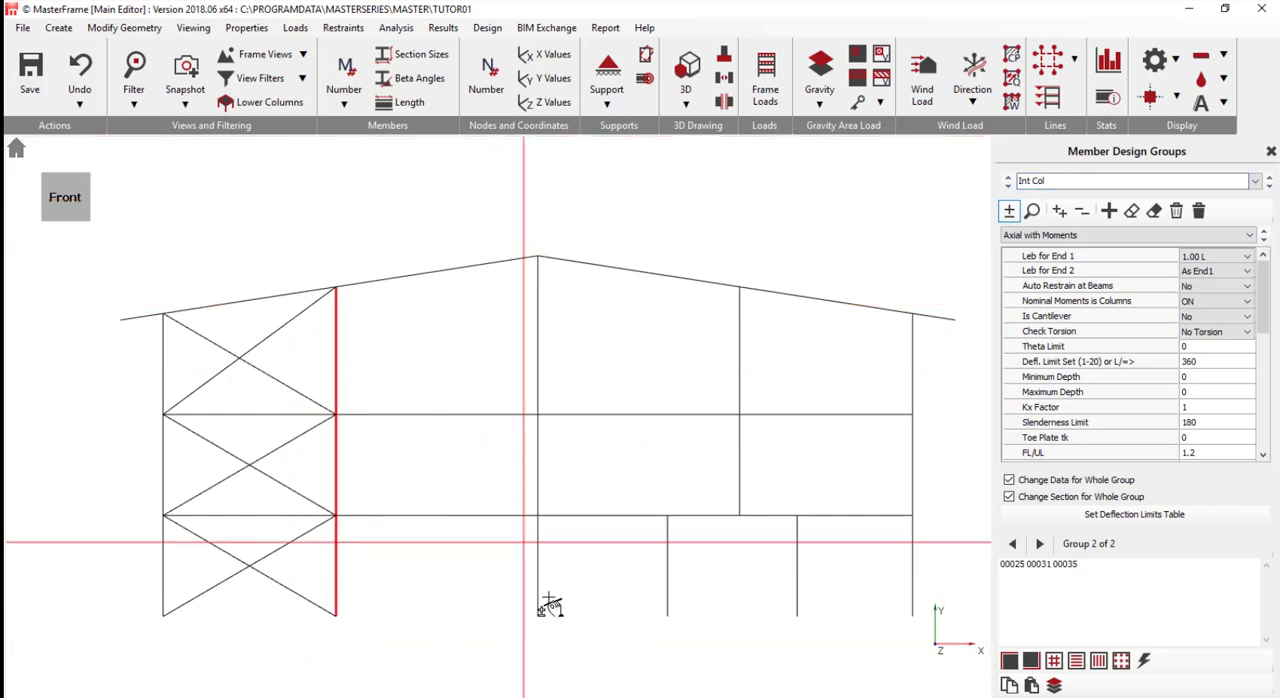
pyautogui.click(538, 290)
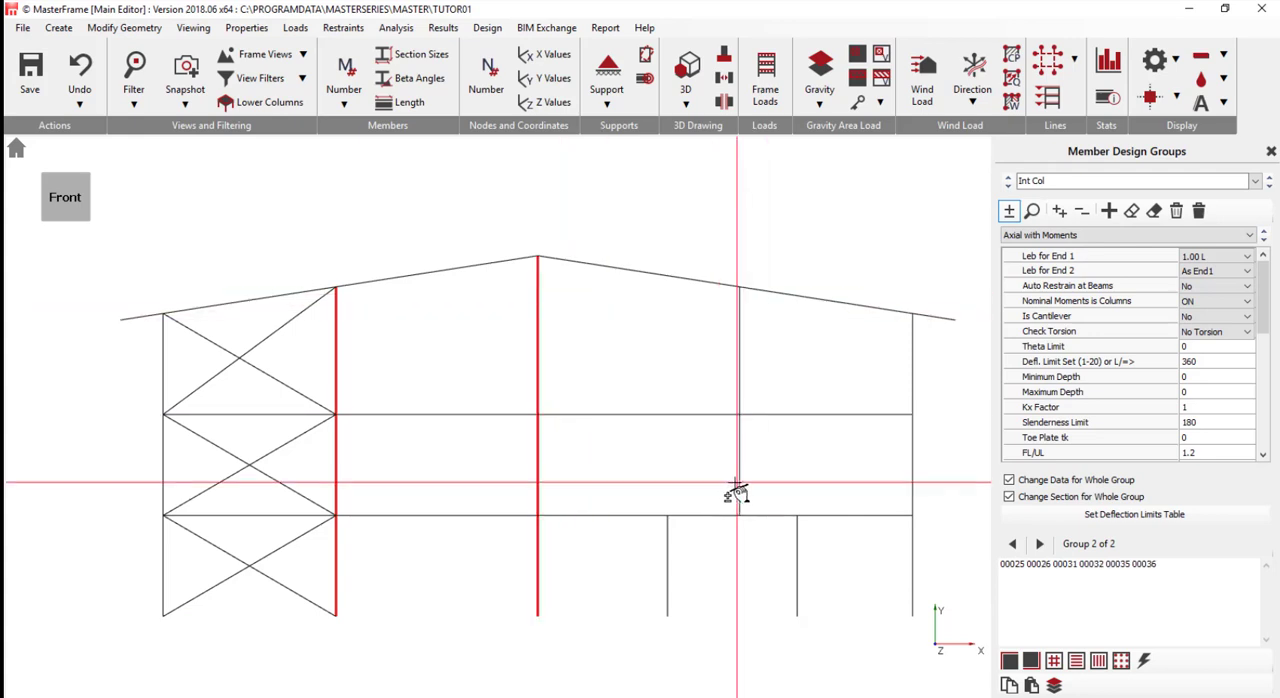
pyautogui.click(748, 348)
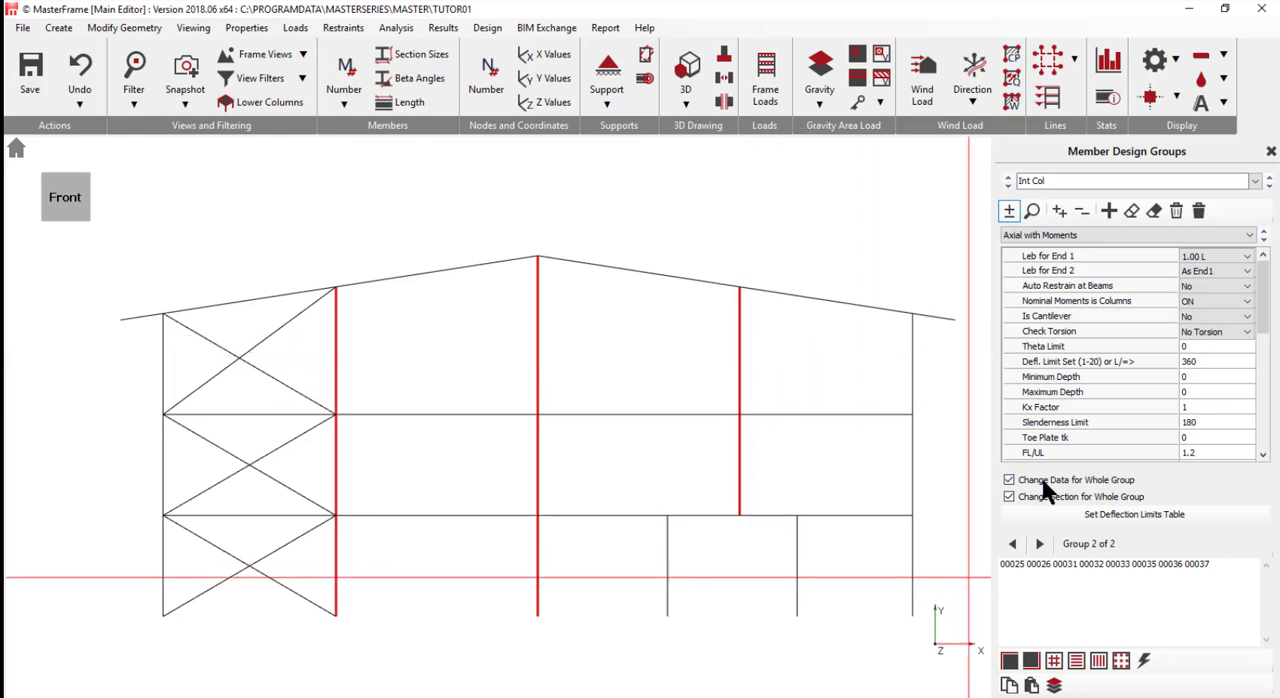
# - Add a third design group named Single Cols containing the two ground-storey columns M 27 and M 28
pyautogui.click(1103, 206)
pyautogui.click(1068, 181)
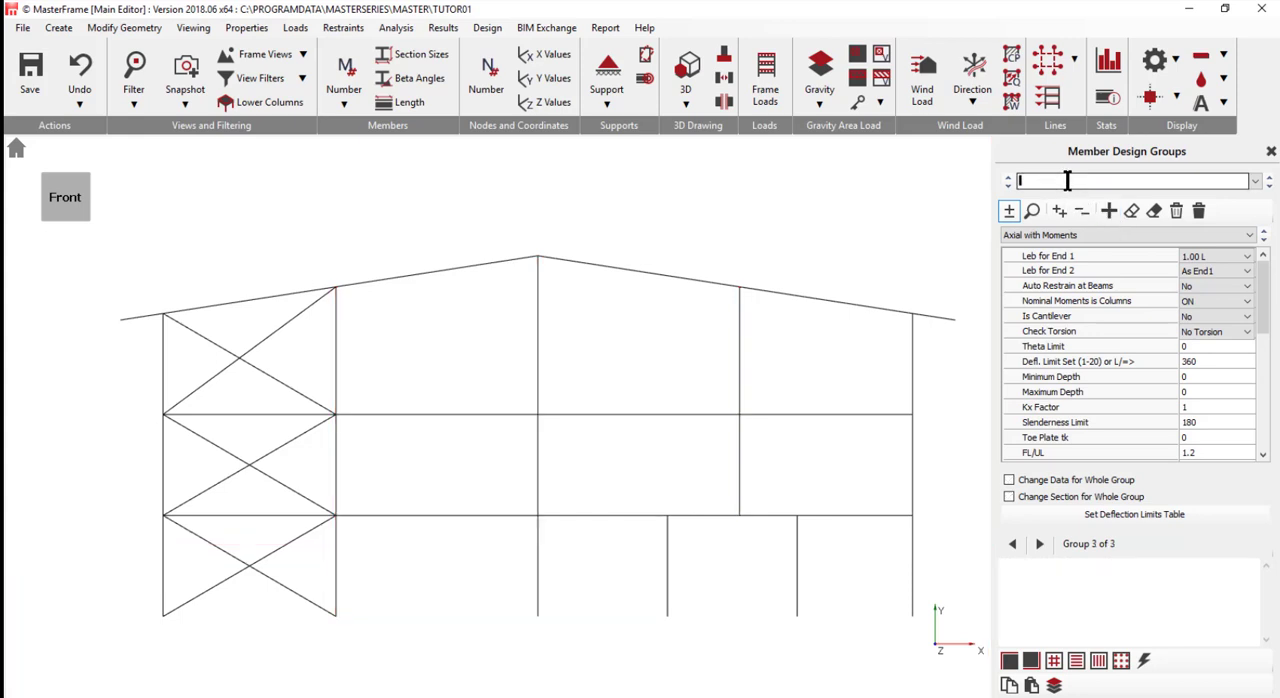
pyautogui.write('Sin')
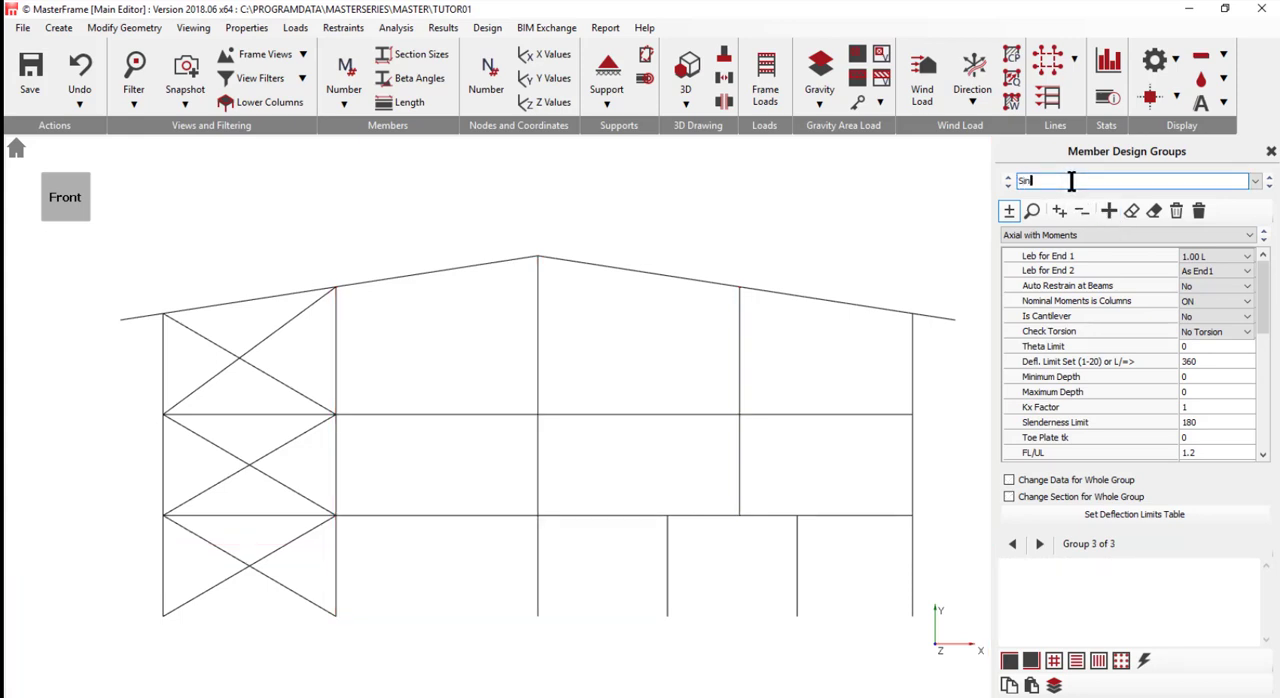
pyautogui.write('gle Cols')
pyautogui.scroll(-1, 600, 532)
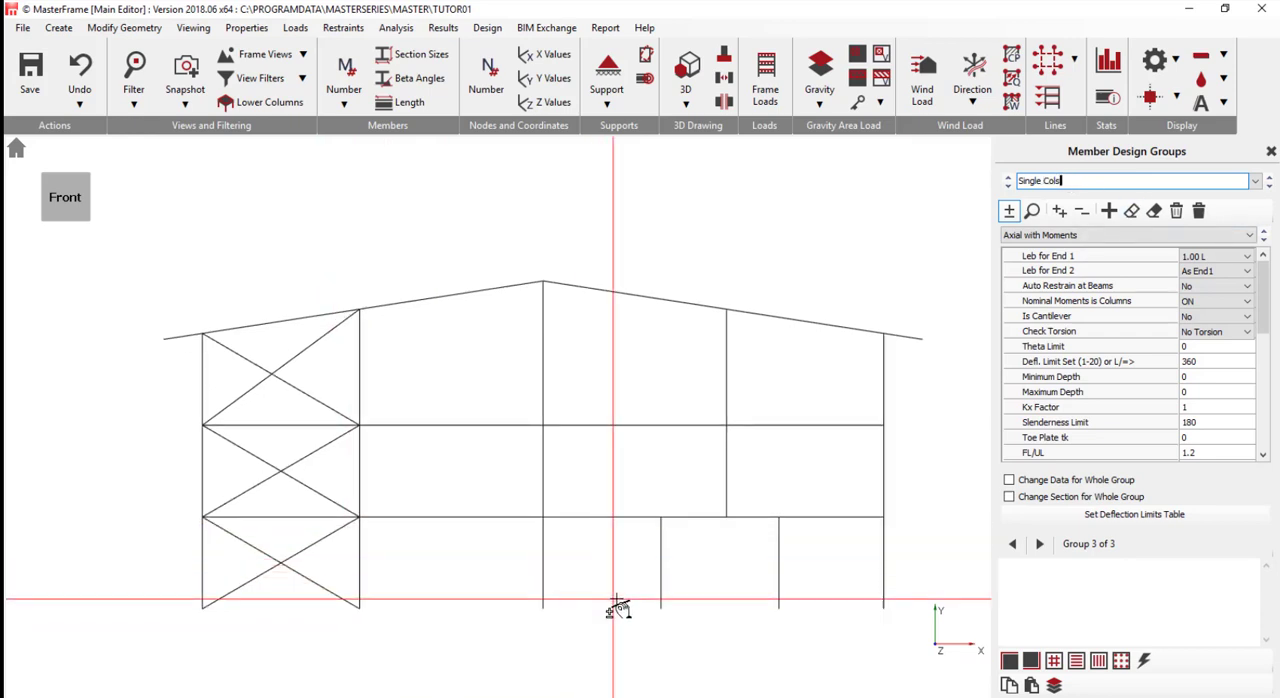
pyautogui.moveTo(617, 598)
pyautogui.mouseDown()
pyautogui.moveTo(876, 529)
pyautogui.moveTo(842, 532)
pyautogui.mouseUp()
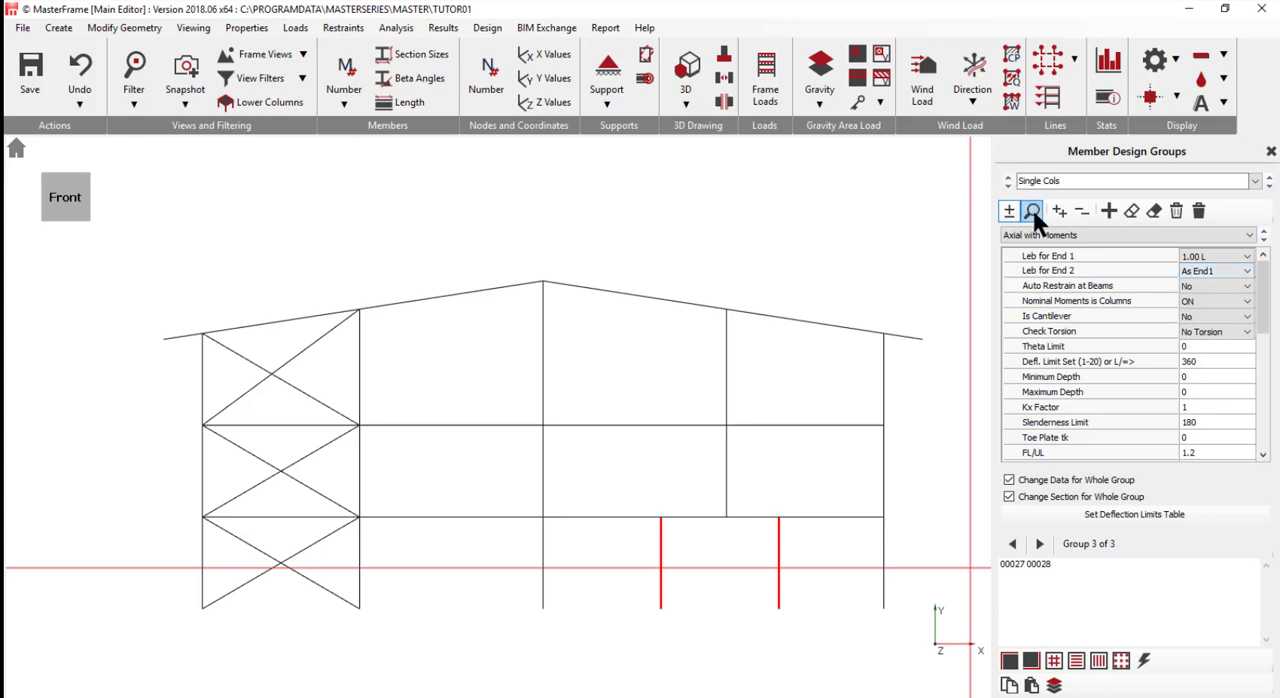
# - Add a design group named ext beam and assign the end-bay floor beams M 1, M 2, M 7 and M 10
pyautogui.click(1108, 212)
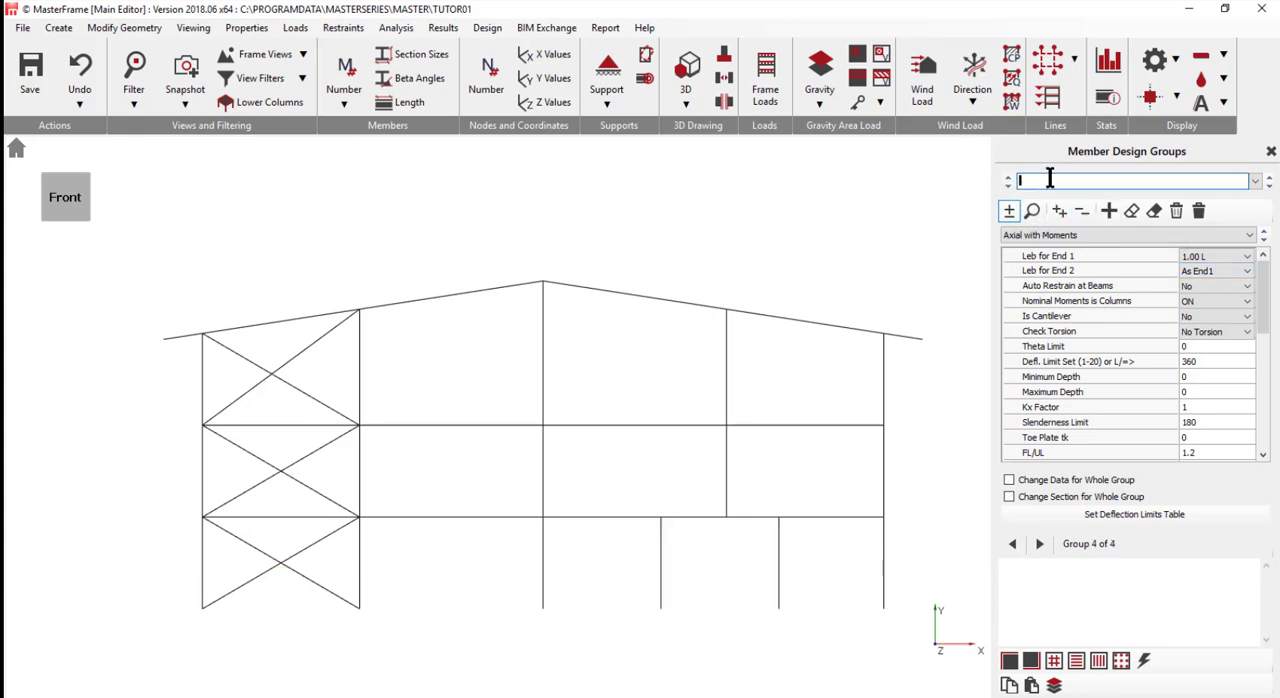
pyautogui.write('ext beam')
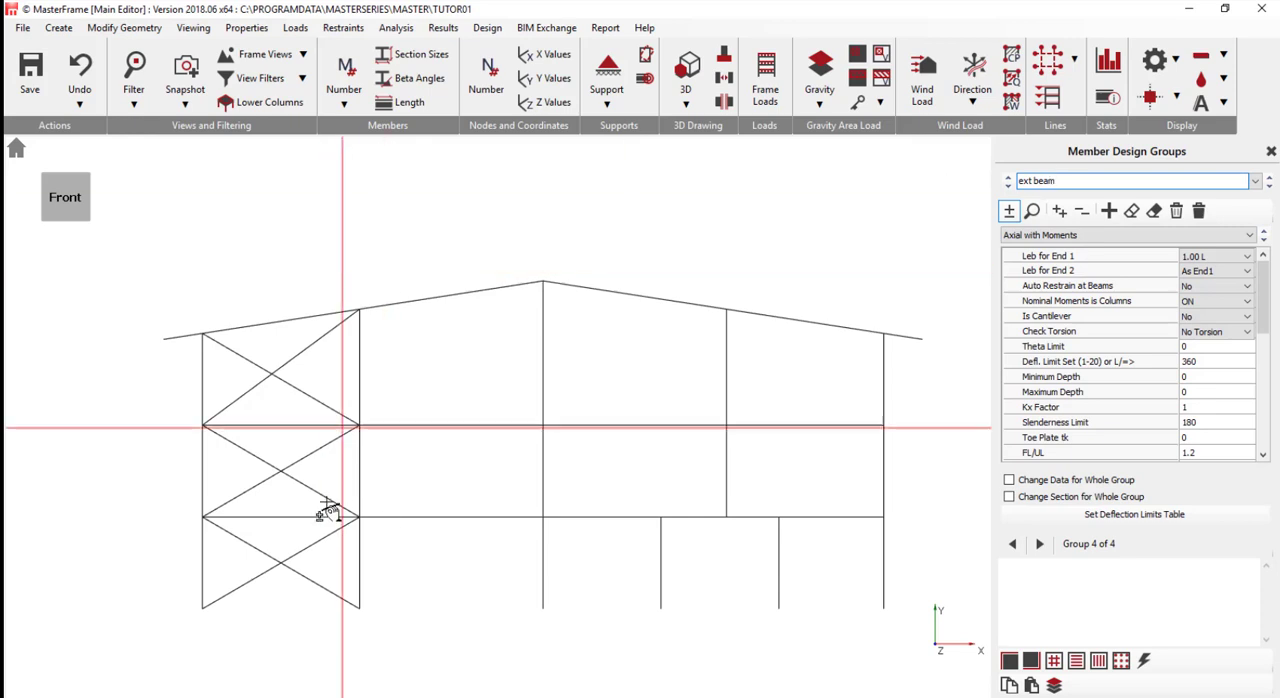
pyautogui.click(266, 517)
pyautogui.click(262, 424)
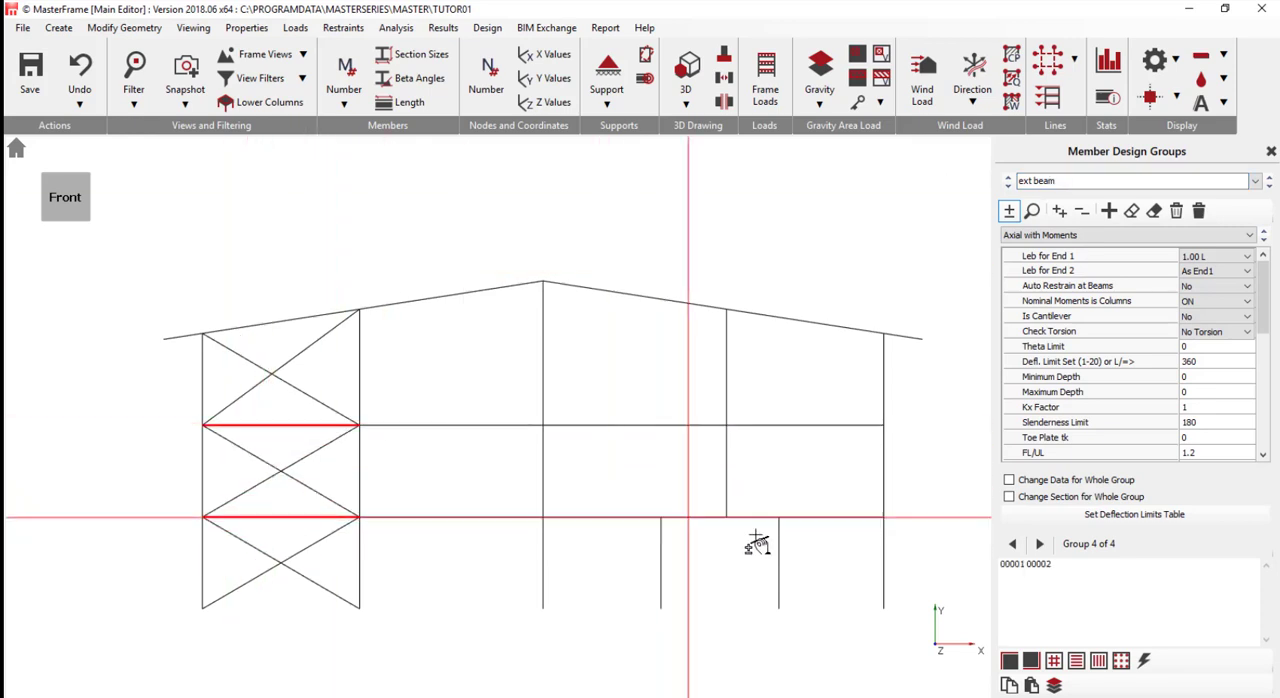
pyautogui.click(845, 517)
pyautogui.click(822, 428)
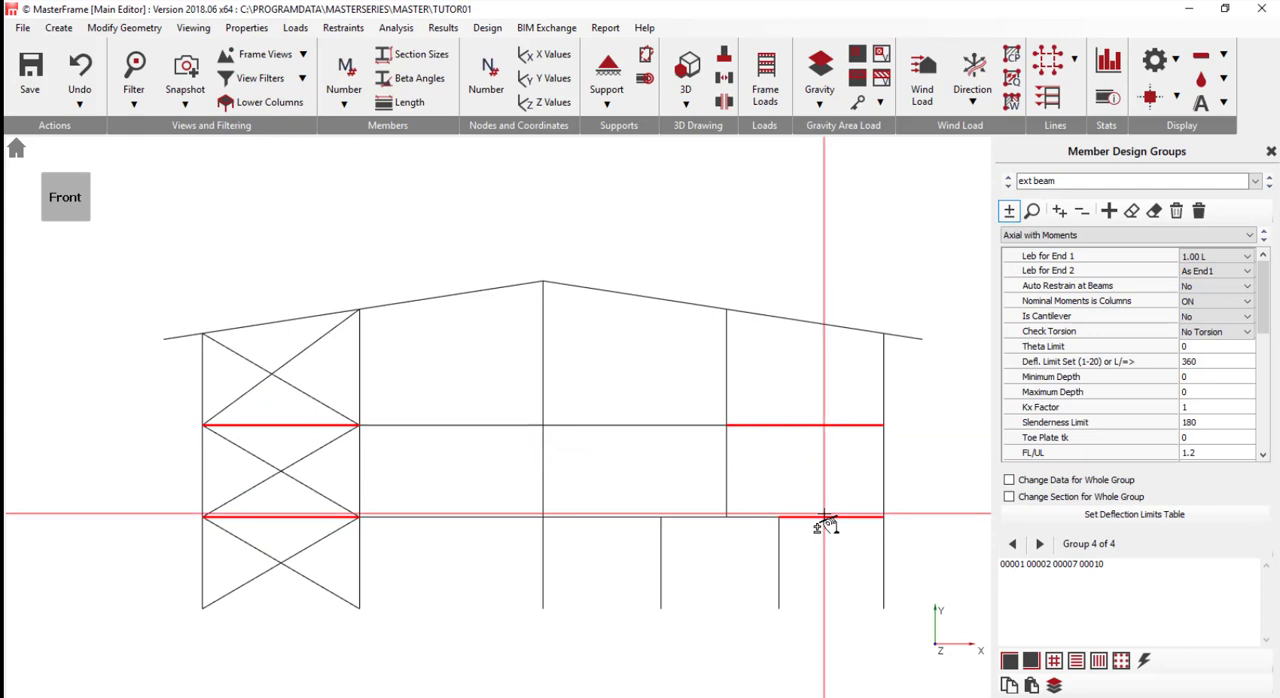
# - Set the ext beam group to Axial with Moments + Appendix-G with Full Rest for Leb End 1, enabling whole-group data and section changes
pyautogui.click(1084, 236)
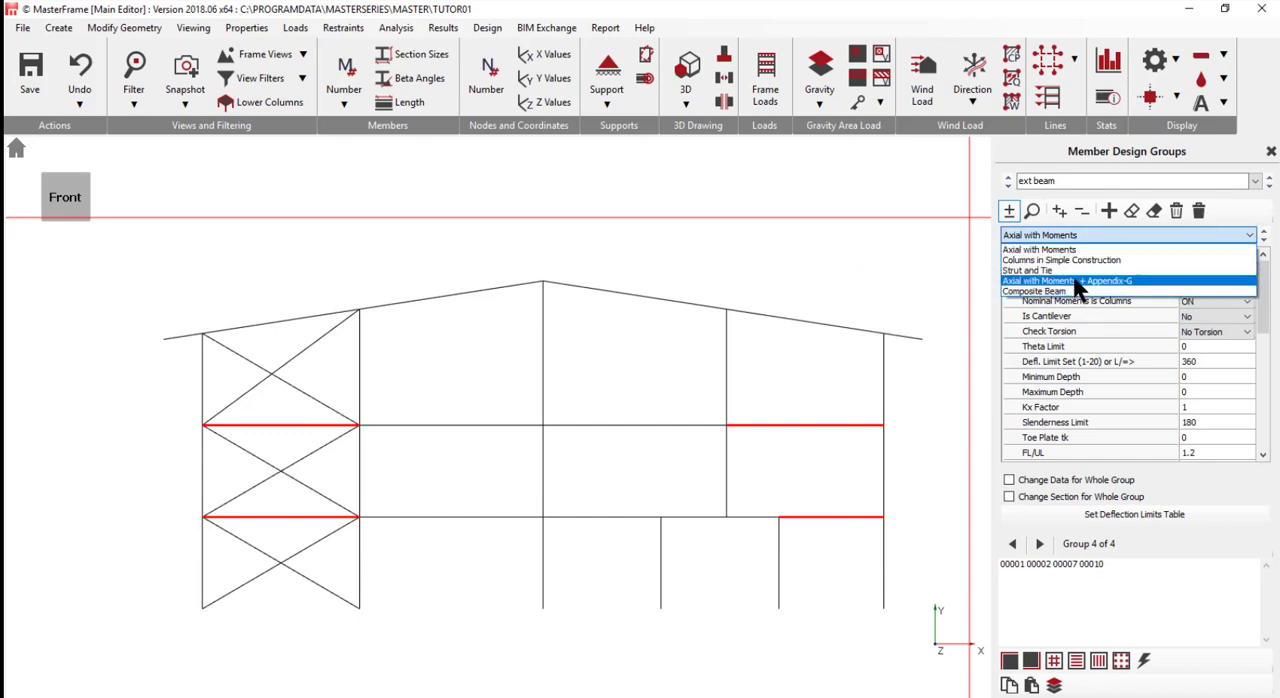
pyautogui.click(1076, 281)
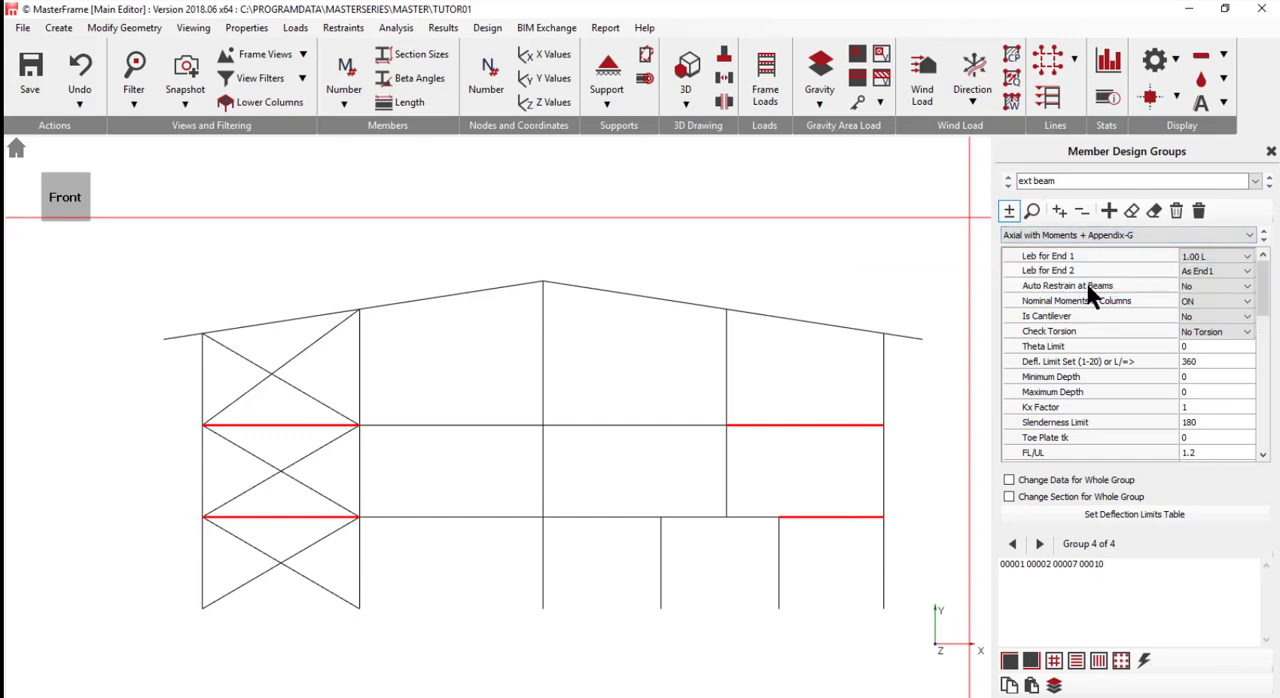
pyautogui.click(1211, 257)
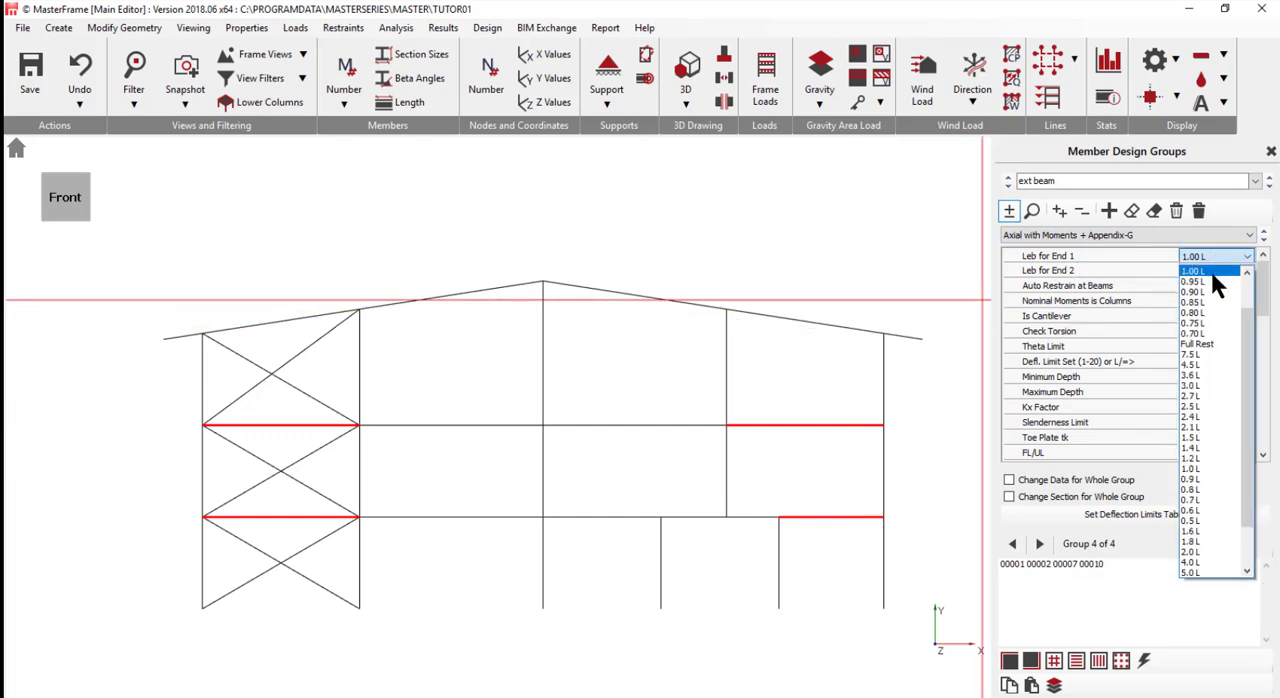
pyautogui.click(1193, 343)
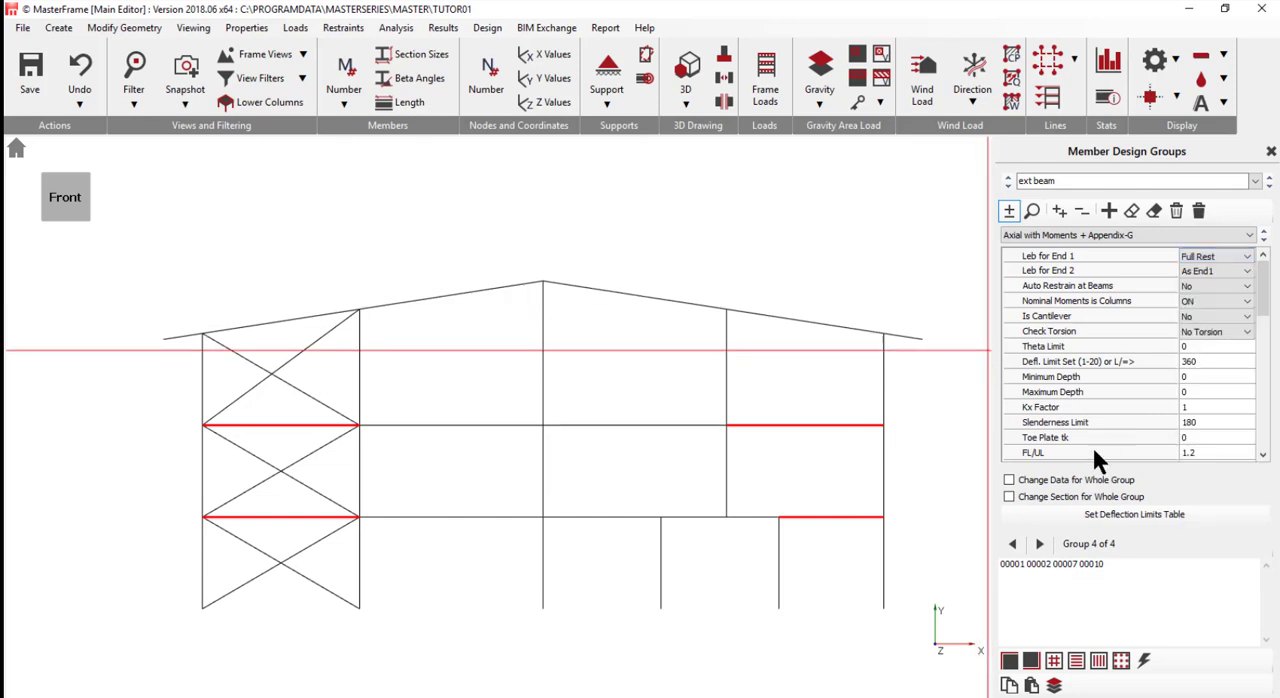
pyautogui.click(1056, 481)
pyautogui.click(1043, 496)
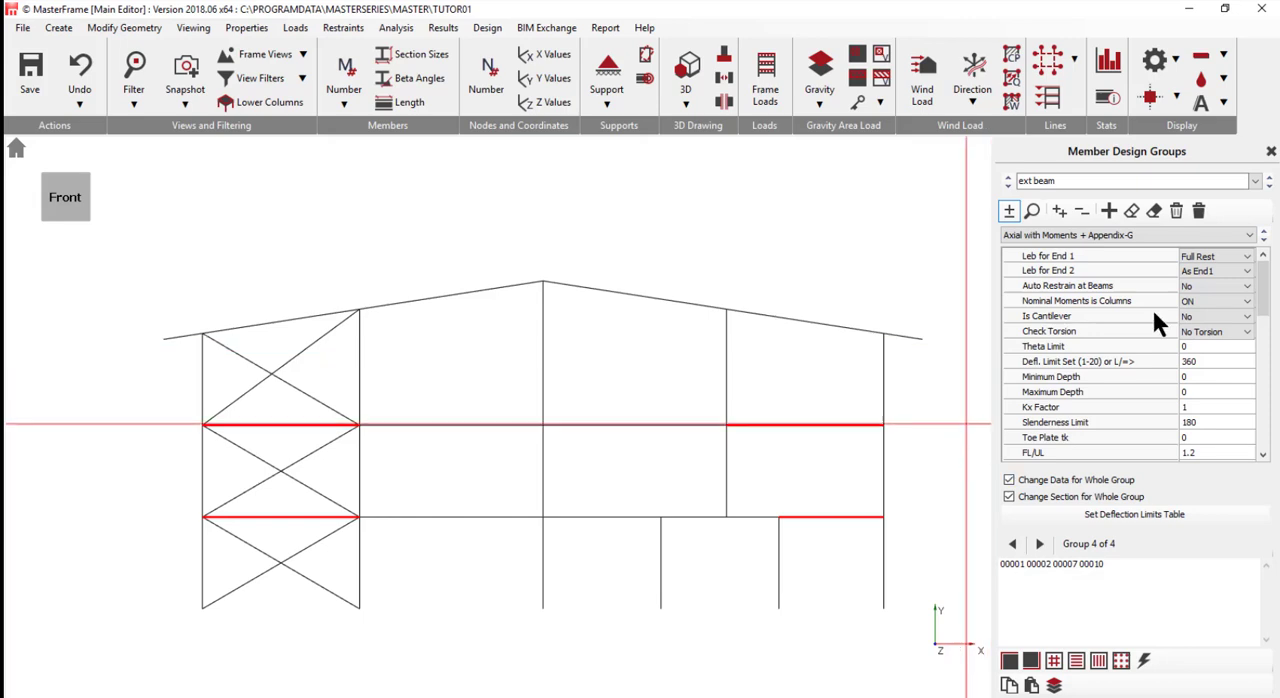
# - Add a design group named int beam and assign the internal floor beams M 3, M 4, M 8 and M 9
pyautogui.click(1110, 212)
pyautogui.click(1075, 183)
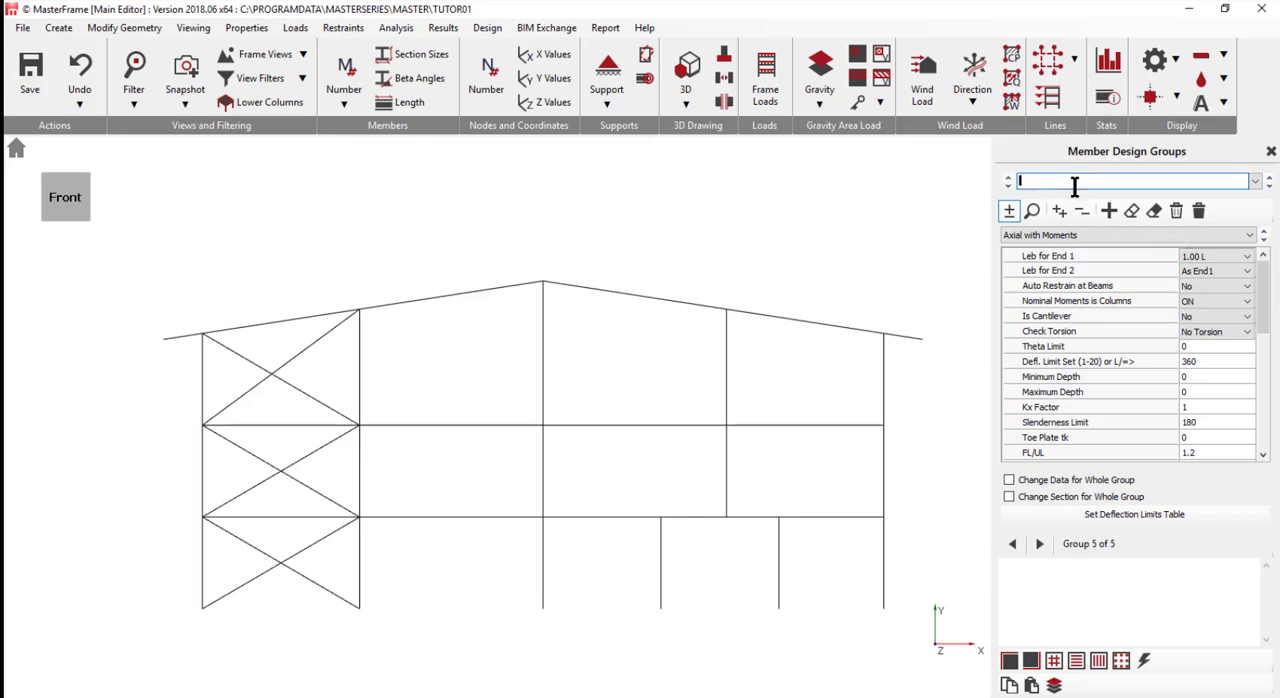
pyautogui.write('int beam')
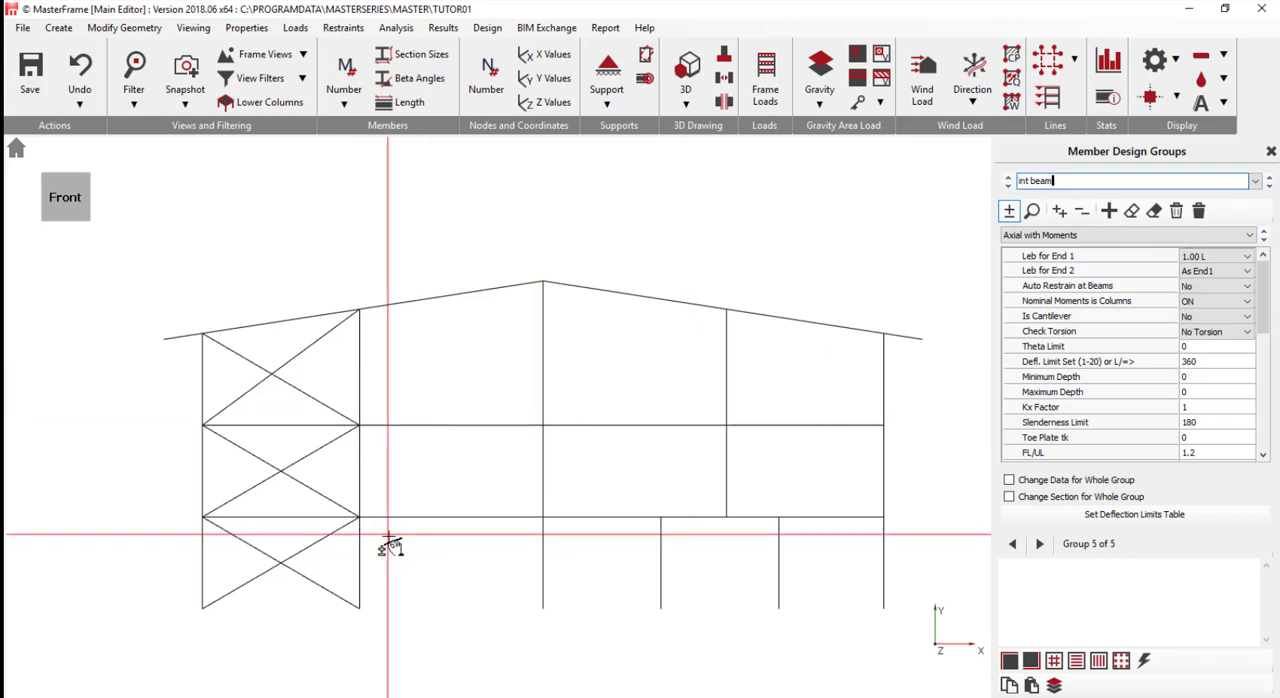
pyautogui.moveTo(389, 536); pyautogui.dragTo(478, 405)
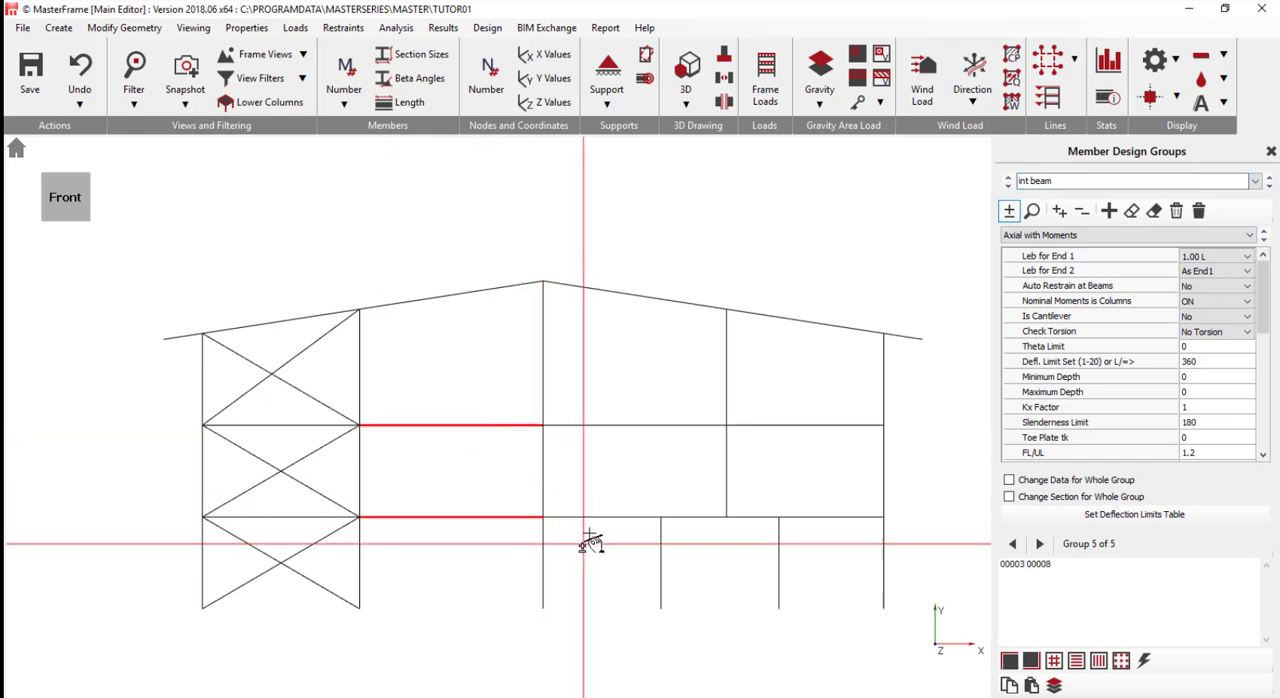
pyautogui.moveTo(589, 532); pyautogui.dragTo(646, 391)
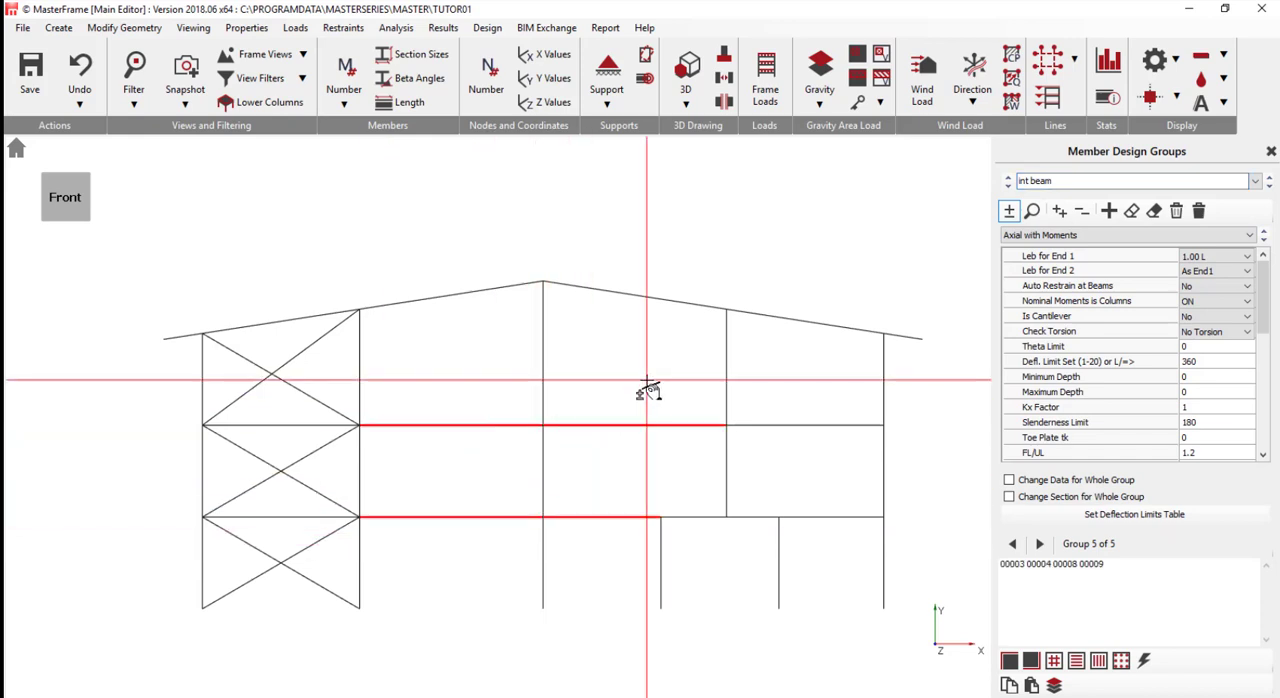
# - Set the int beam group to Axial with Moments + Appendix-G with Full Rest for Leb End 1, enabling section changes for the whole group
pyautogui.click(1146, 234)
pyautogui.click(1120, 277)
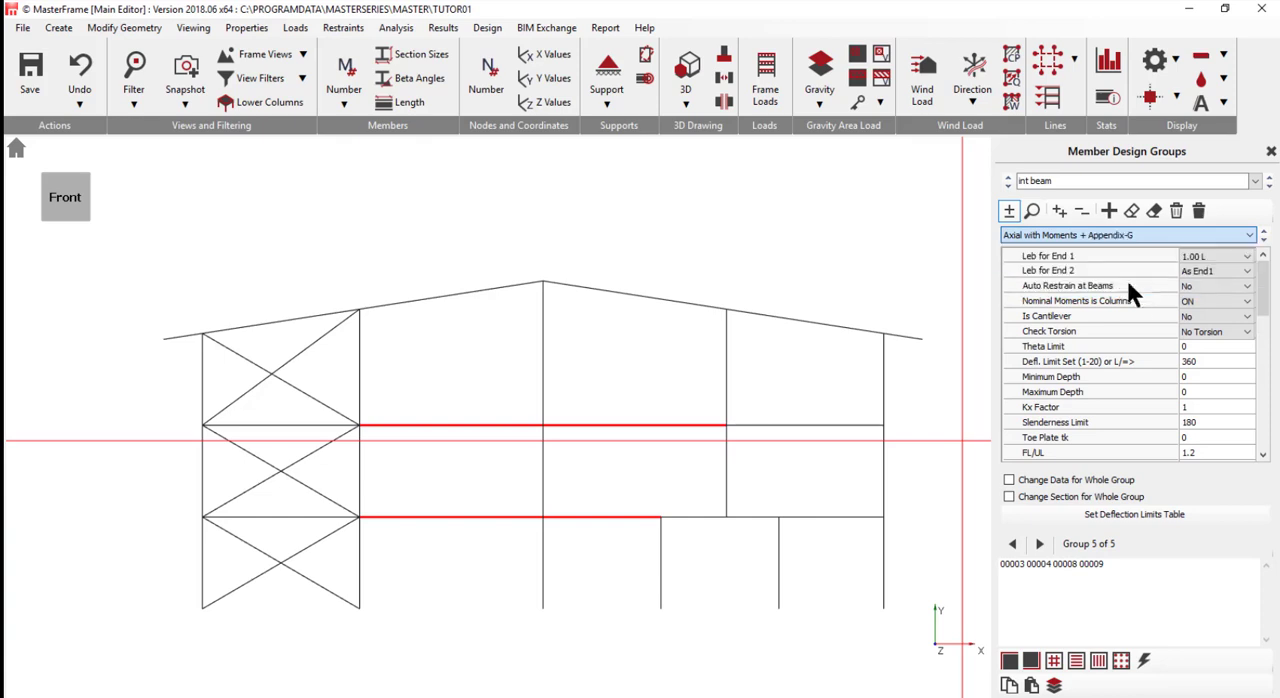
pyautogui.click(1213, 257)
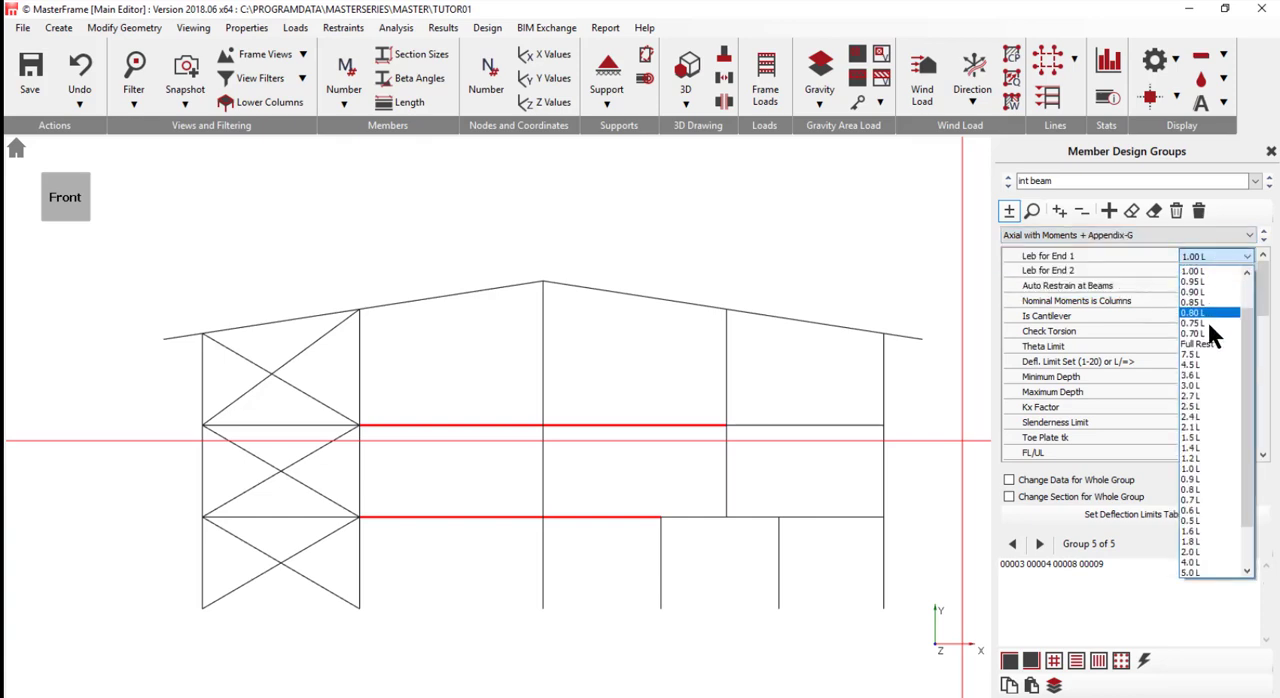
pyautogui.click(1208, 344)
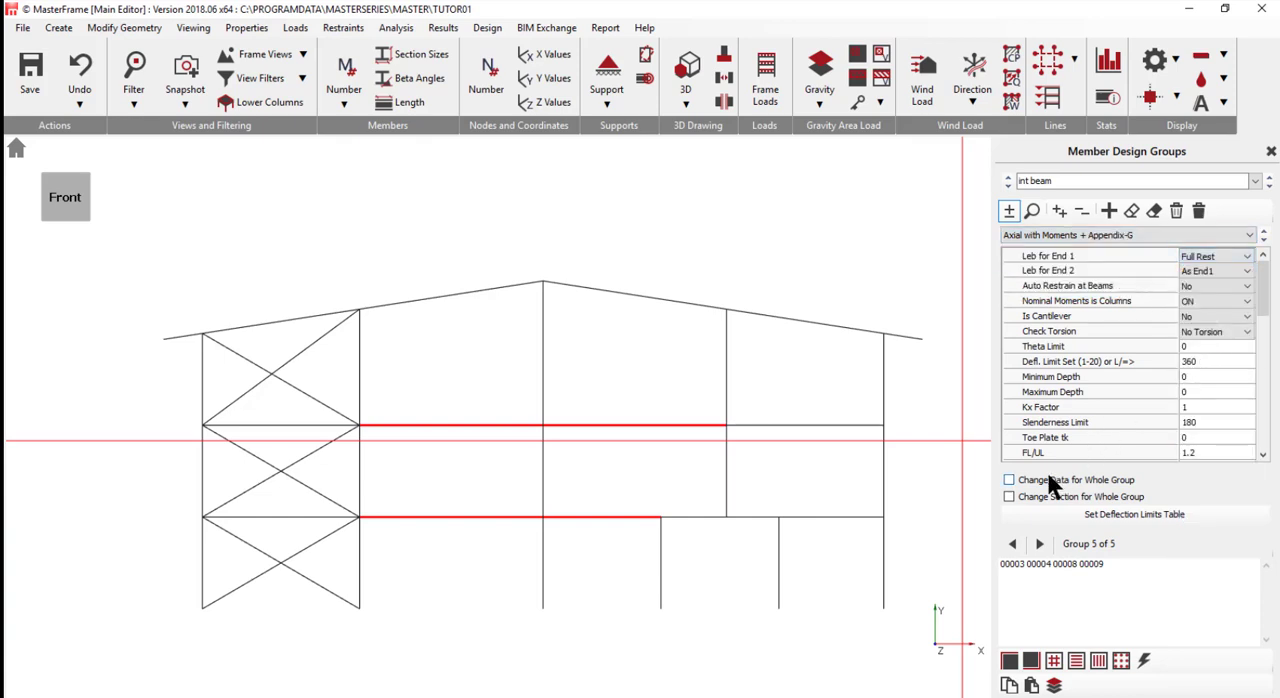
pyautogui.click(1056, 496)
# - Add a design group named Tran beam and assign the first-floor beam members M 5 and M 6 supporting the offset upper column
pyautogui.click(1108, 210)
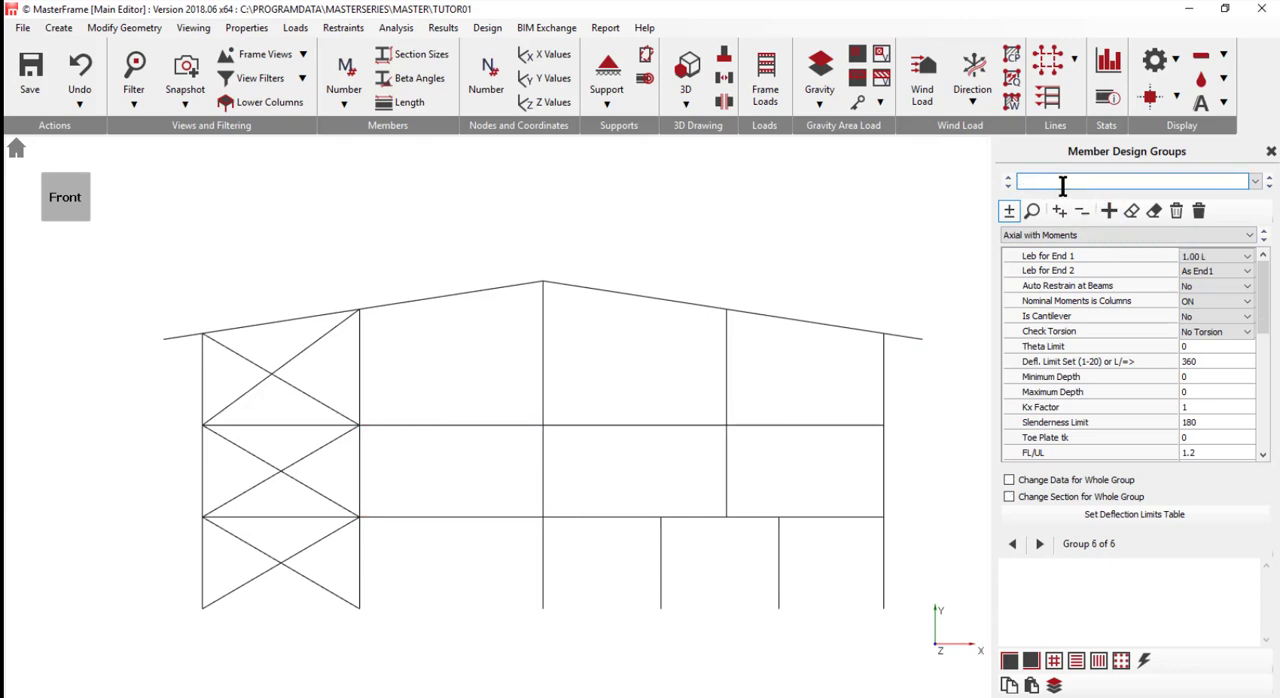
pyautogui.write('Tran beam')
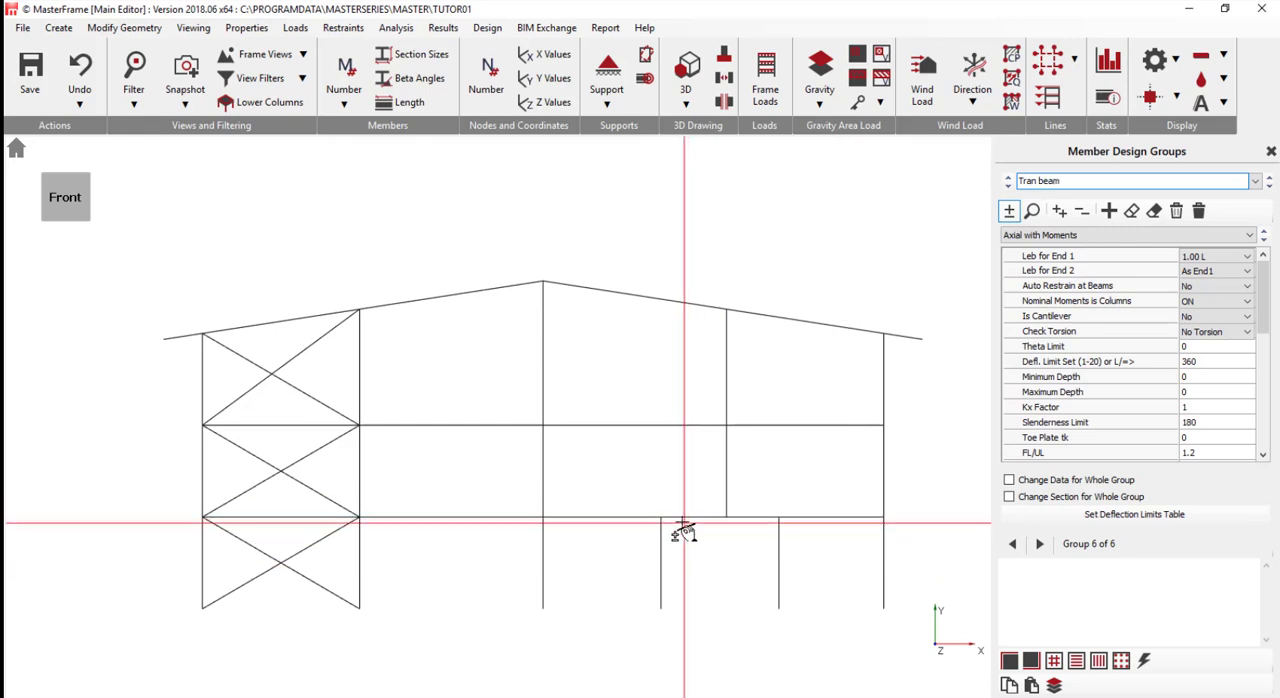
pyautogui.moveTo(682, 521); pyautogui.dragTo(758, 508)
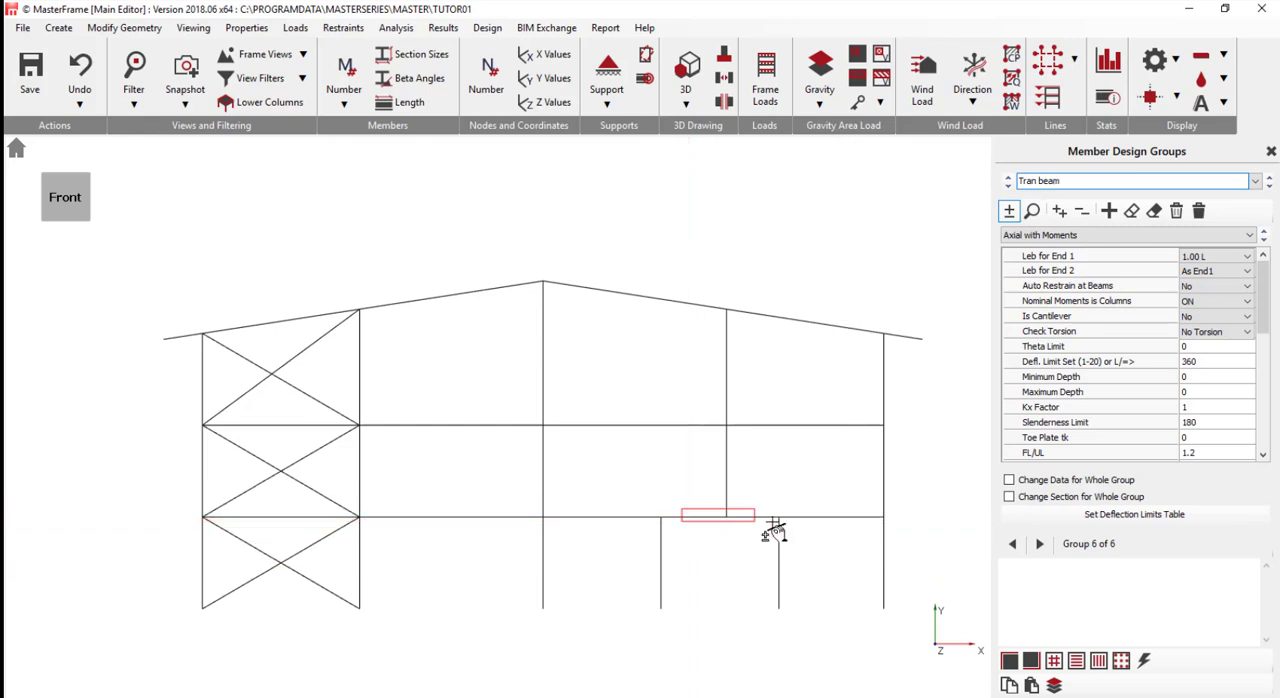
# - Set the Tran beam group to Axial with Moments + Appendix-G with 1.00 L for Leb End 1, enabling whole-group data and section changes
pyautogui.click(1209, 255)
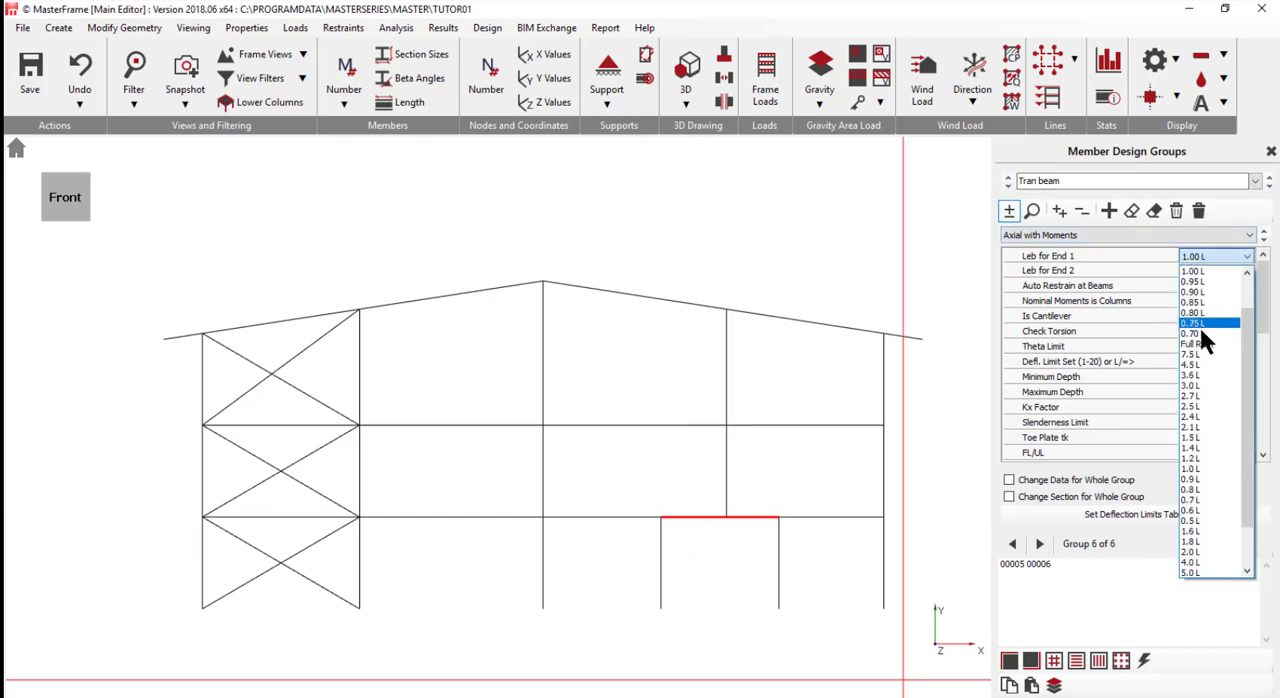
pyautogui.click(1193, 270)
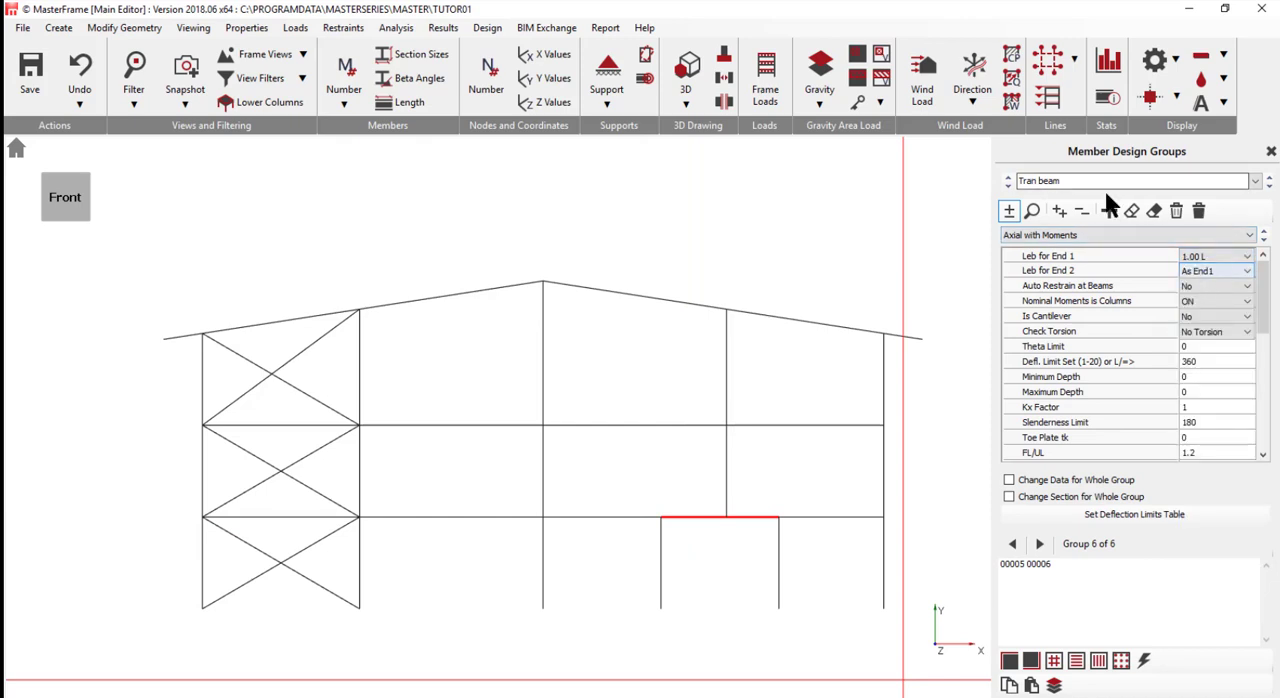
pyautogui.click(1052, 230)
pyautogui.click(1047, 277)
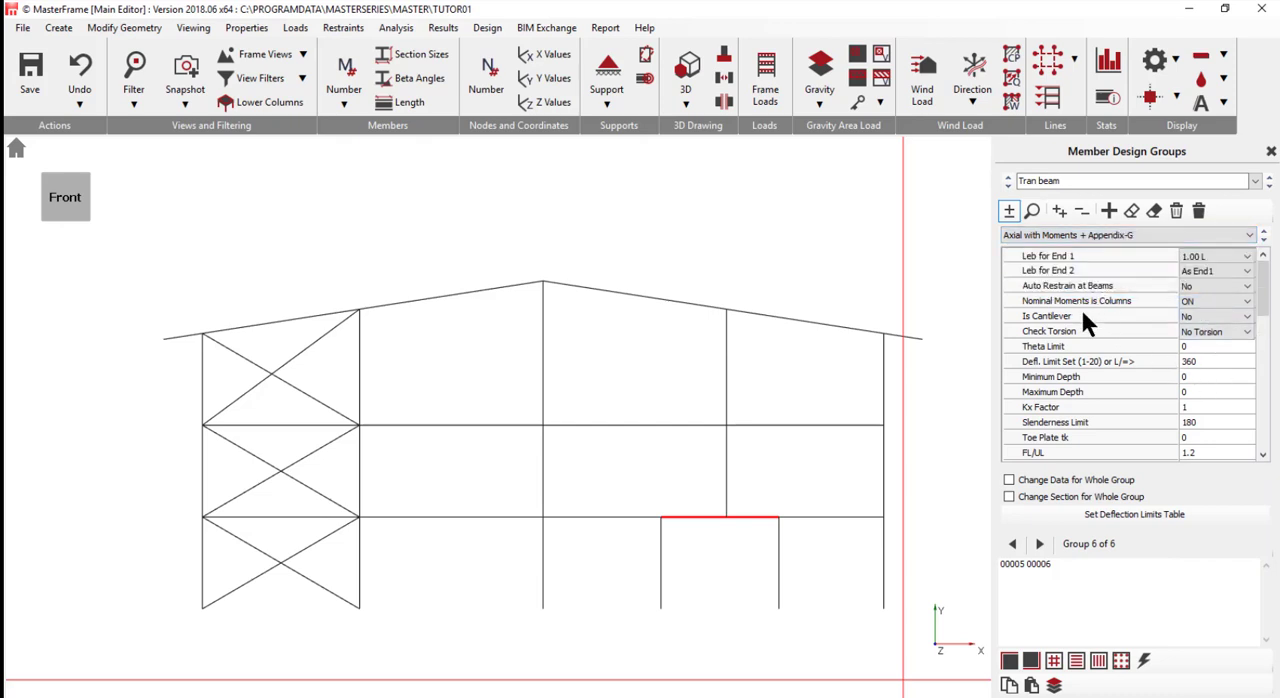
pyautogui.click(1066, 480)
pyautogui.click(1060, 497)
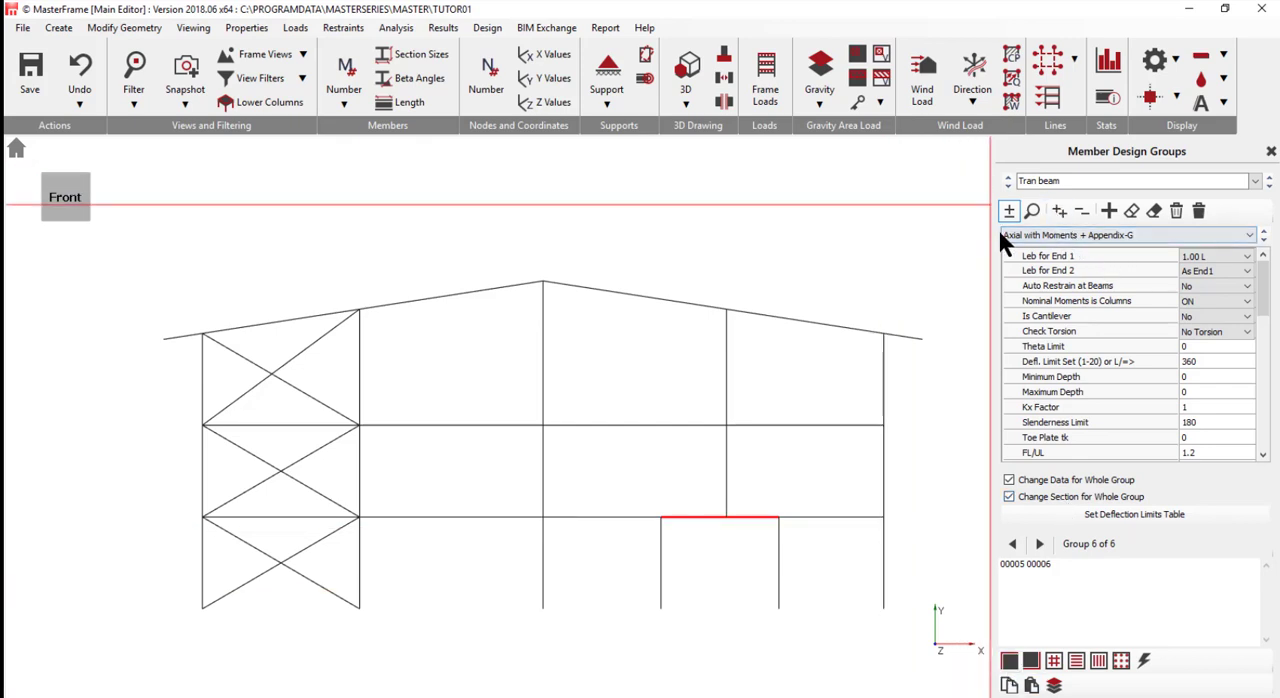
# - Add an Axial with Moments + Appendix-G group named Rafters, assign all sloping roof members, and set Leb for End 1 to 1.00 L
pyautogui.click(1110, 210)
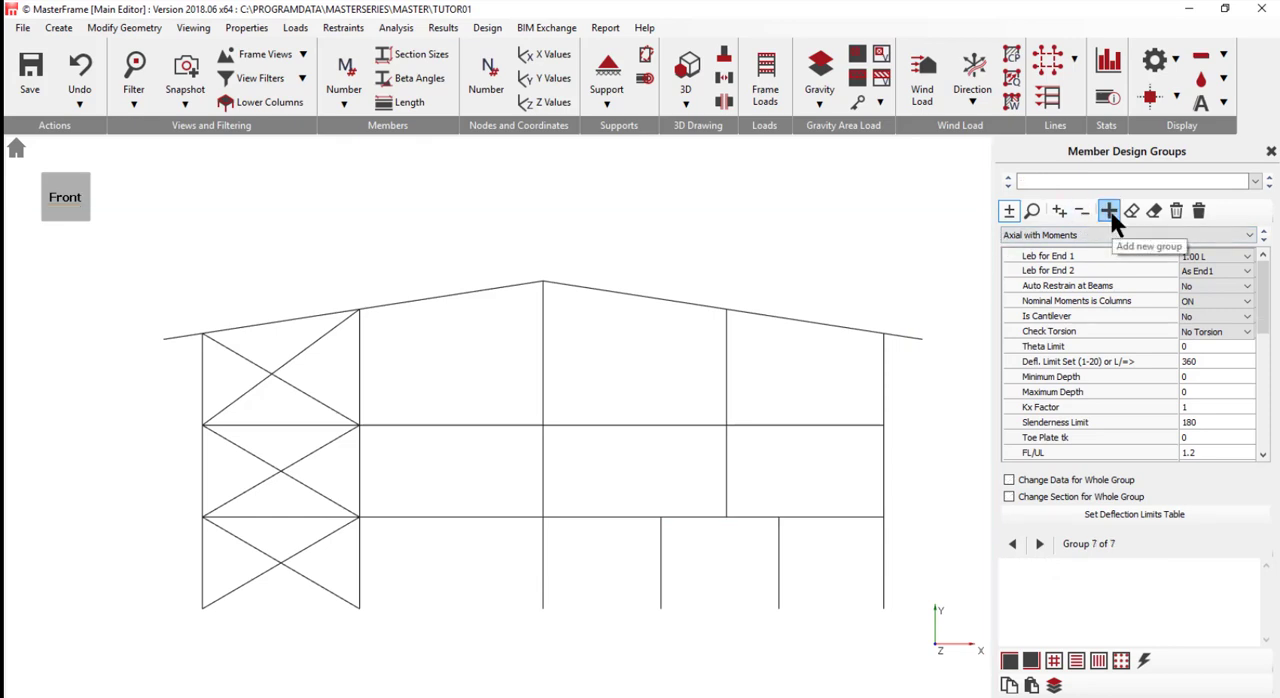
pyautogui.click(1031, 180)
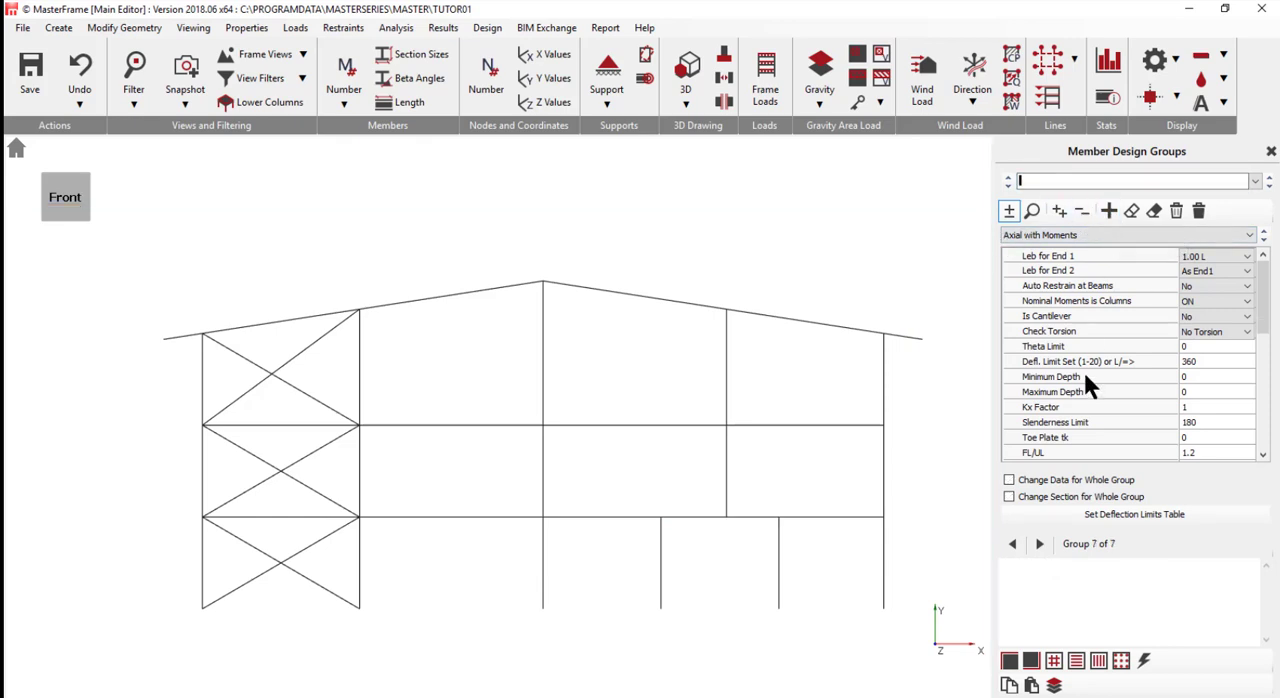
pyautogui.write('Rafters')
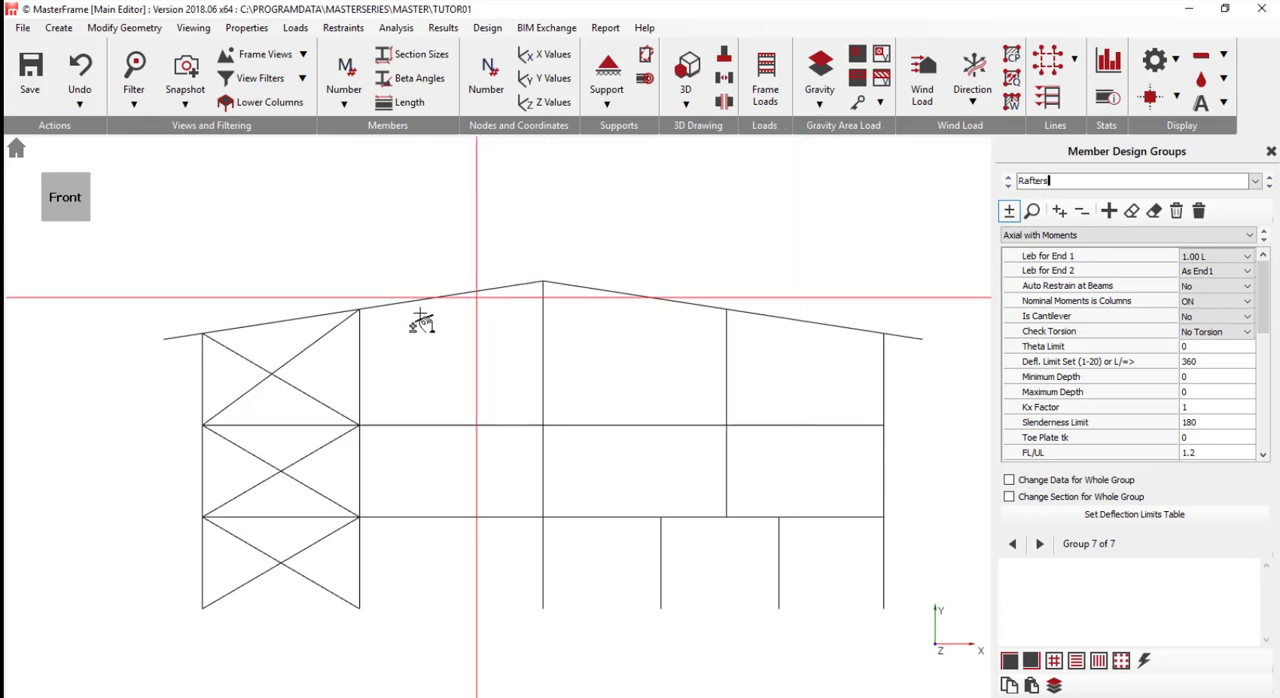
pyautogui.click(1060, 235)
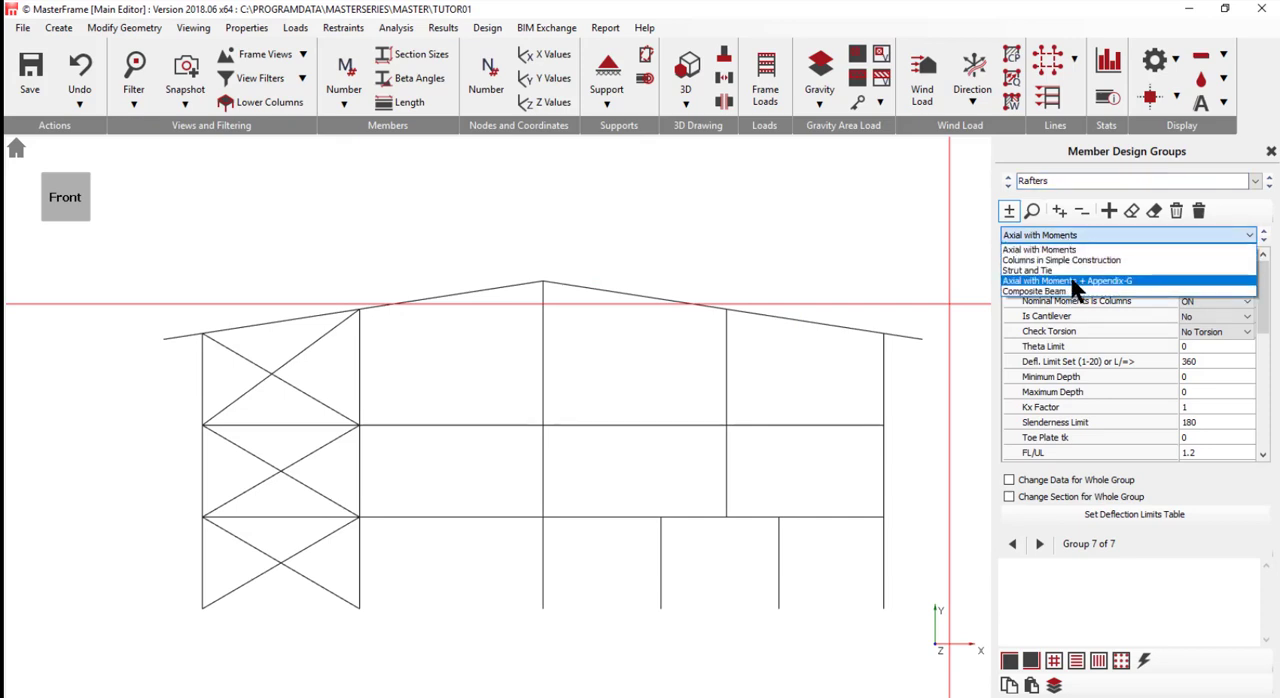
pyautogui.click(1072, 281)
pyautogui.moveTo(141, 349); pyautogui.dragTo(954, 209)
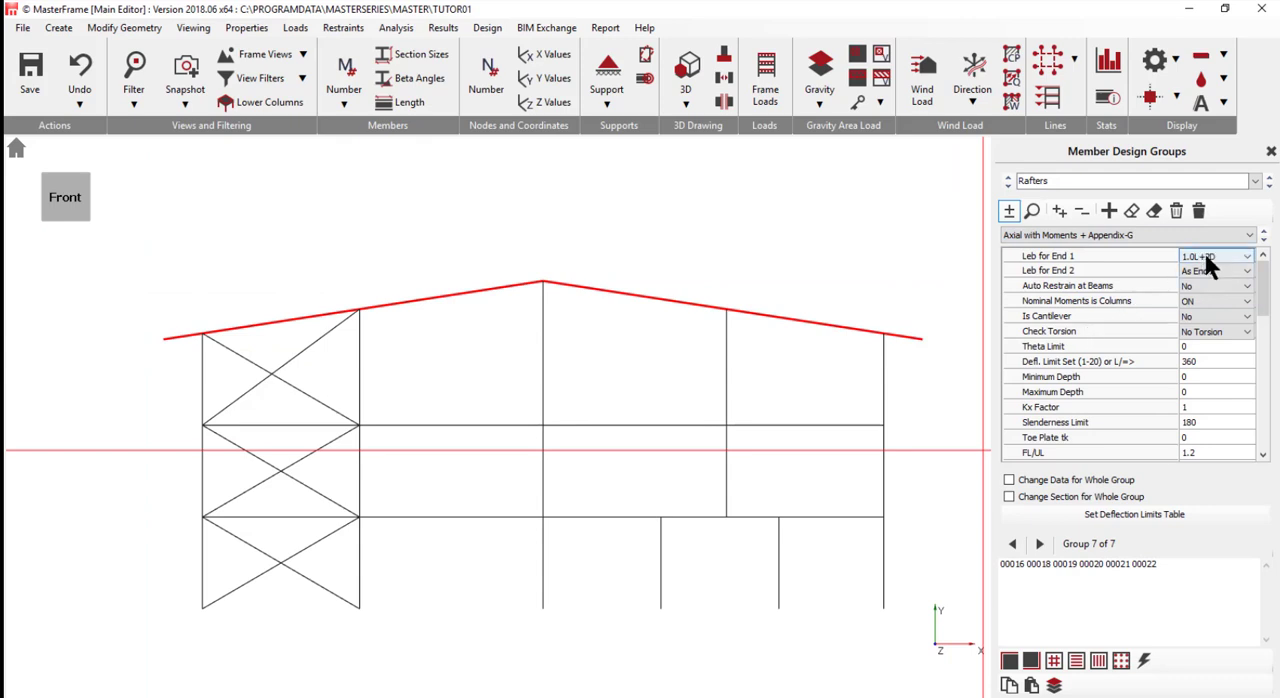
pyautogui.scroll(1, 1205, 254)
# - Set the Rafters group's first Portion 1 value, in the set following Web in Tension, to 1.8
pyautogui.click(1263, 446)
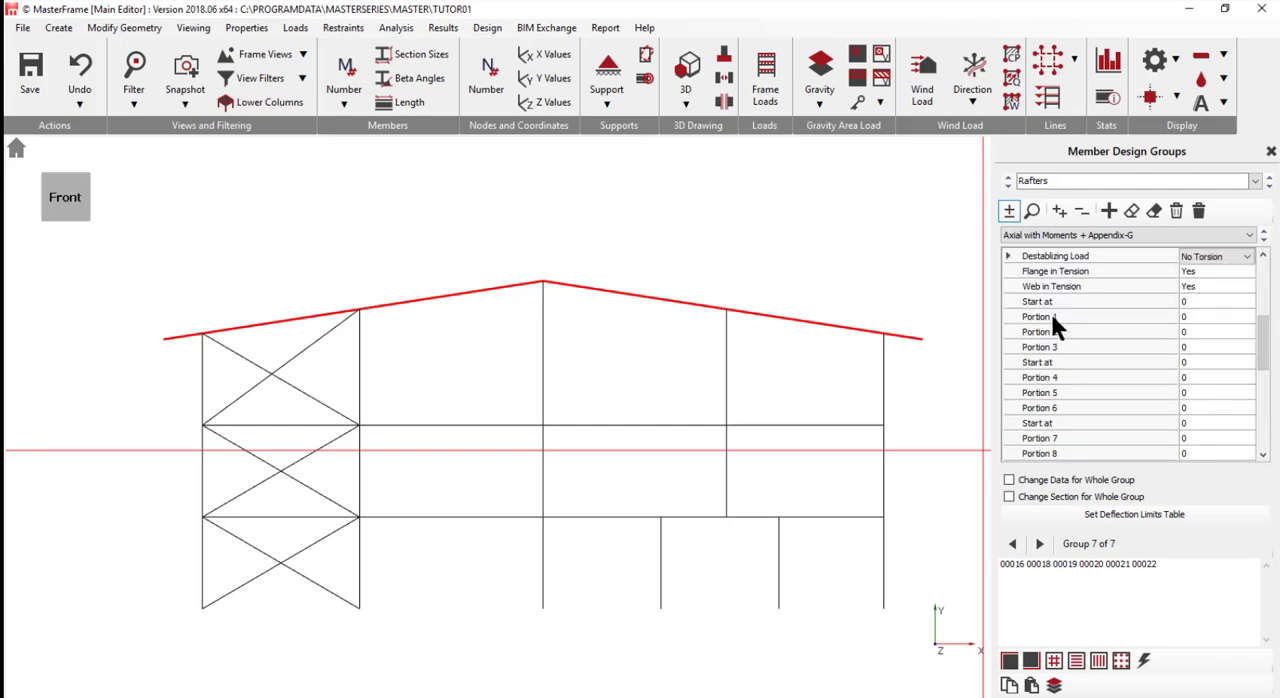
pyautogui.click(1200, 316)
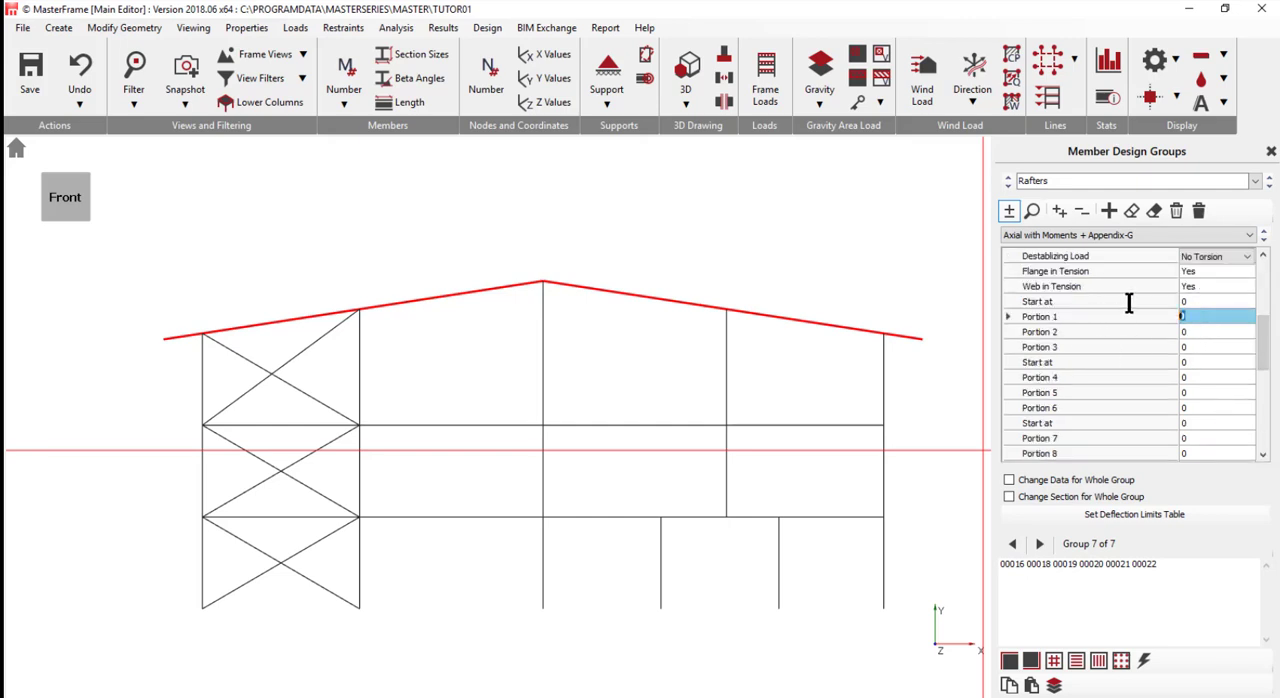
pyautogui.write('1.8')
# - Set the Rafters group's second Portion 1 value, in the set following W-Diameter, to 3.5 and enable section changes for the whole group
pyautogui.click(1263, 454)
pyautogui.click(1263, 454)
pyautogui.click(1263, 454)
pyautogui.click(1263, 454)
pyautogui.click(1263, 454)
pyautogui.click(1263, 454)
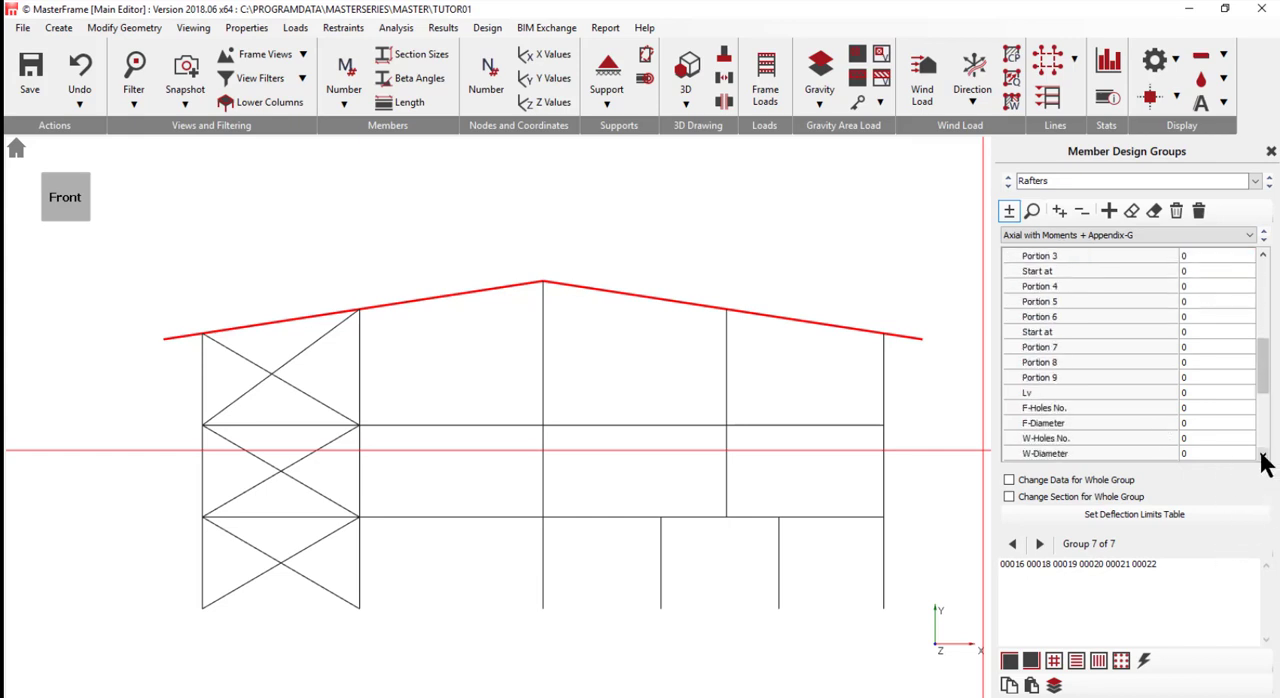
pyautogui.click(1263, 454)
pyautogui.click(1263, 454)
pyautogui.click(1263, 454)
pyautogui.click(1263, 454)
pyautogui.click(1263, 454)
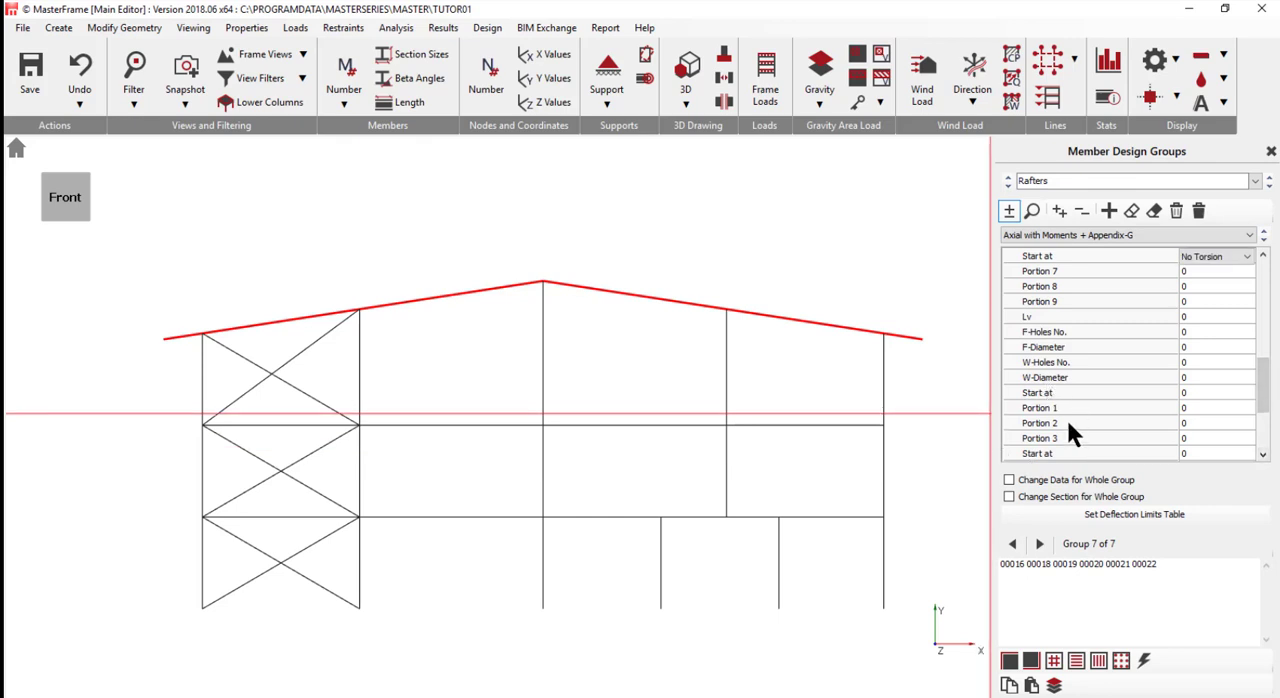
pyautogui.click(1185, 405)
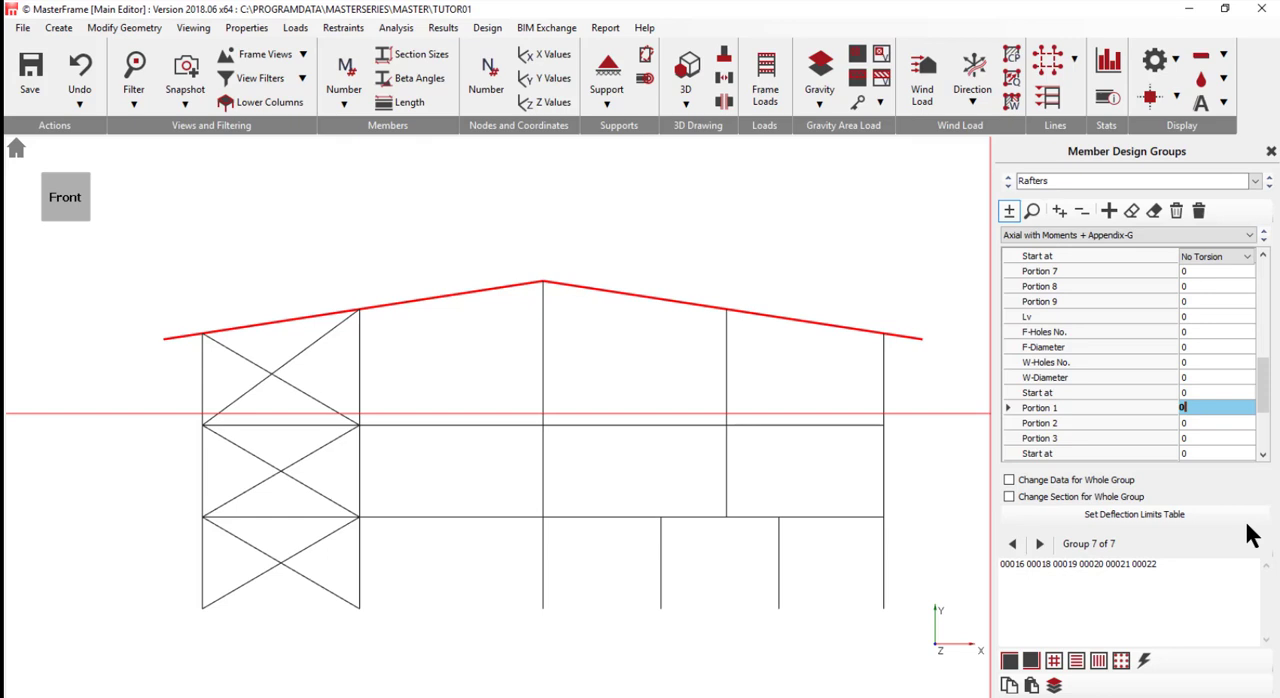
pyautogui.write('3.5')
pyautogui.click(1026, 497)
# - Add a Strut and Tie design group named Bracing and assign the diagonal members M 11 to M 15 and M 17
pyautogui.click(1109, 212)
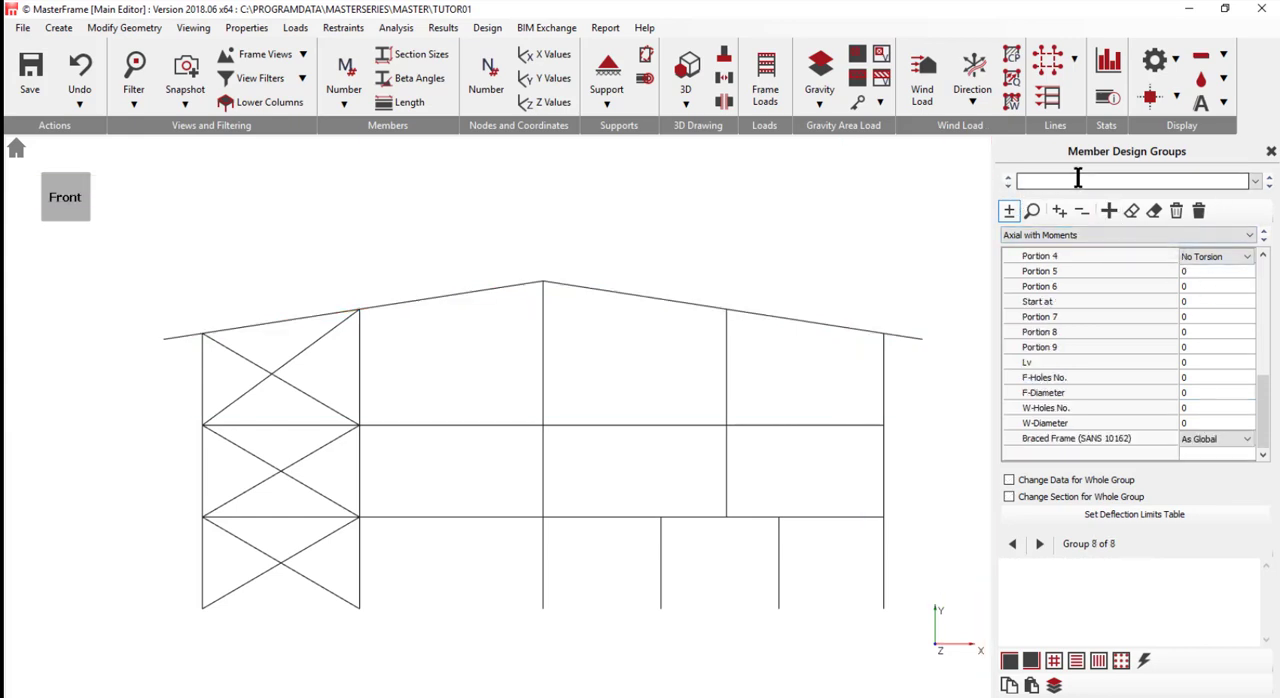
pyautogui.click(1078, 179)
pyautogui.write('Bra')
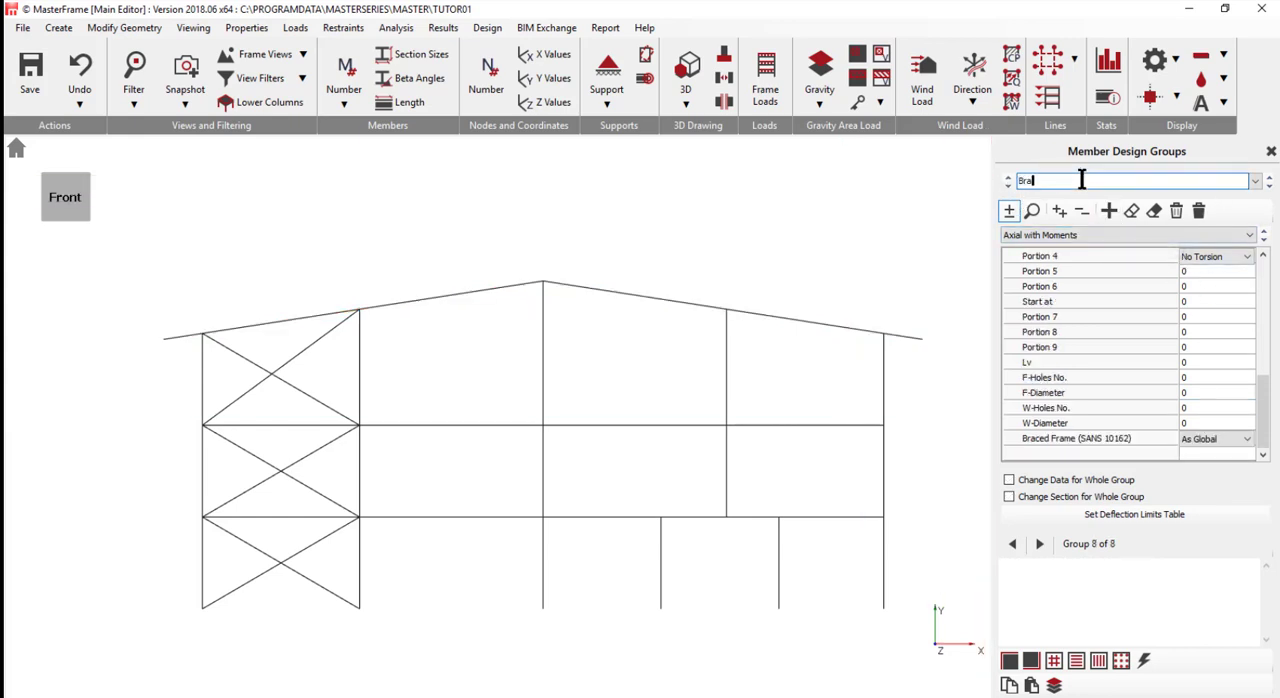
pyautogui.write('cing')
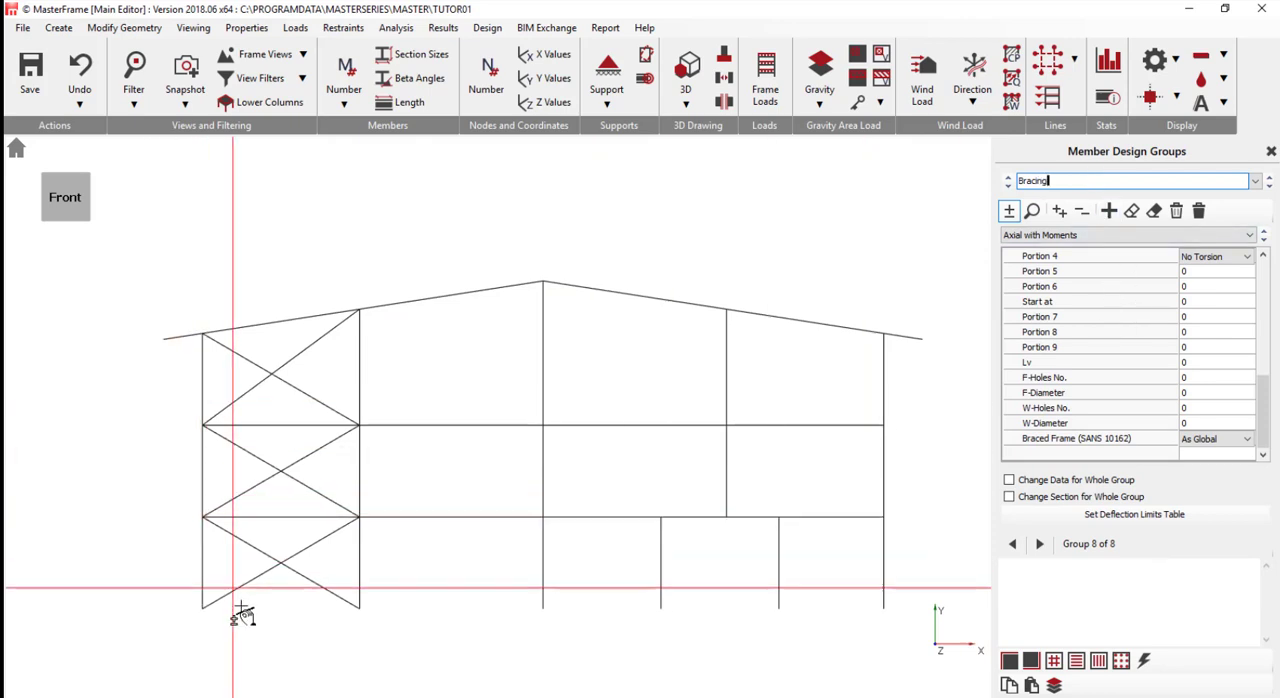
pyautogui.moveTo(240, 610); pyautogui.dragTo(306, 342)
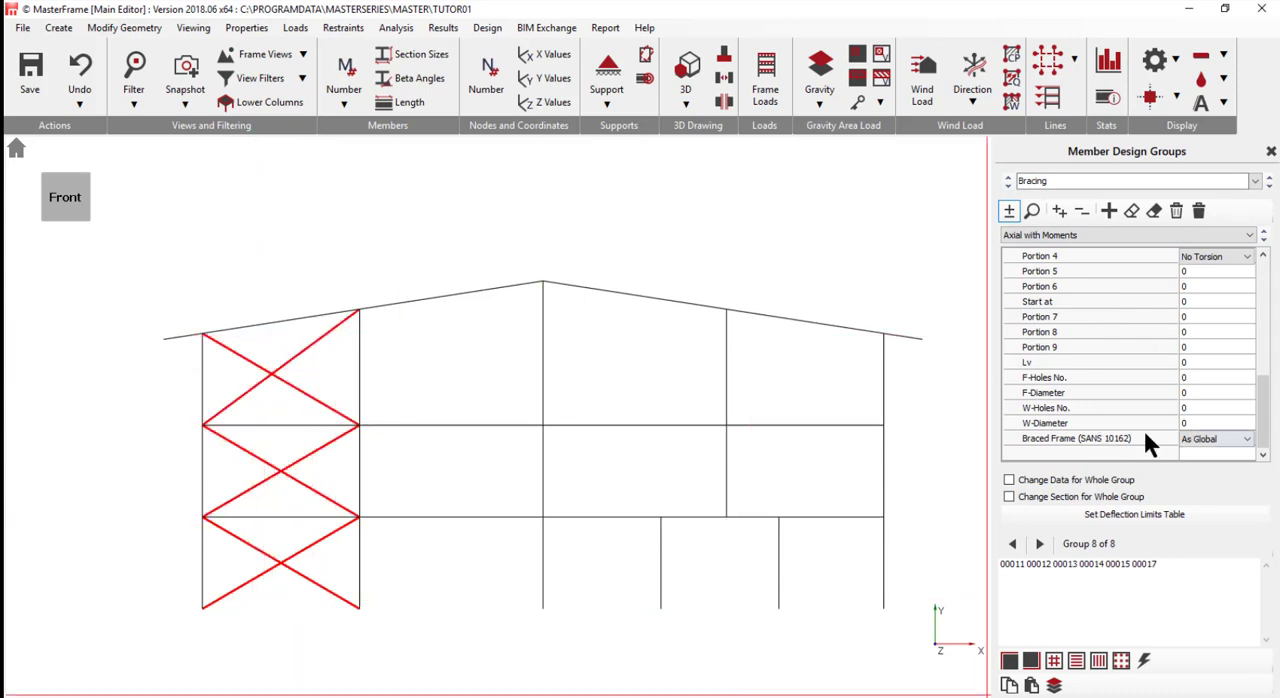
pyautogui.scroll(5, 1156, 375)
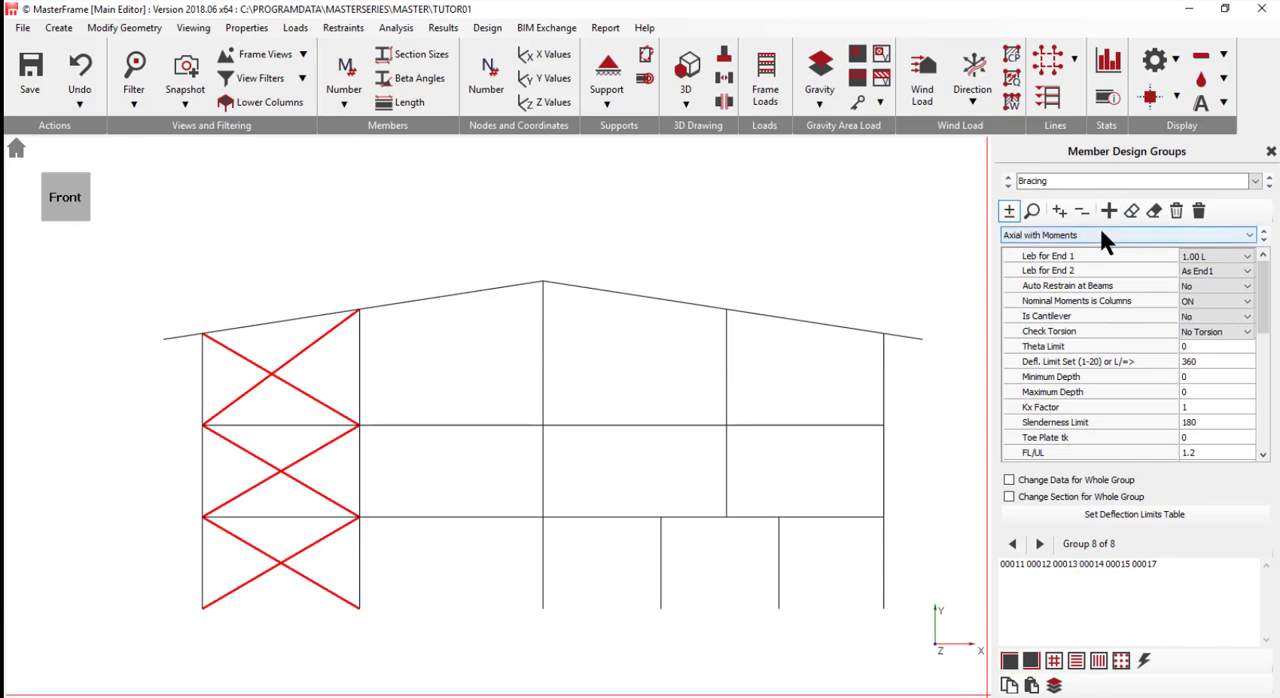
pyautogui.click(1099, 235)
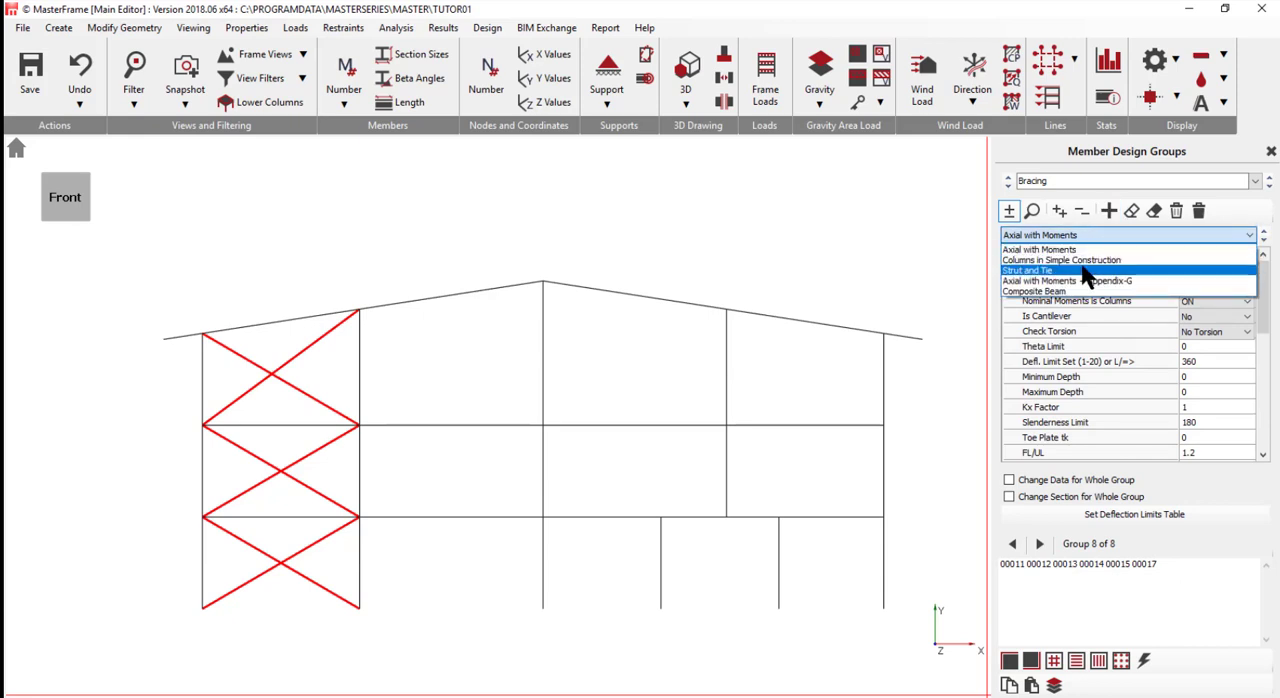
pyautogui.click(1087, 272)
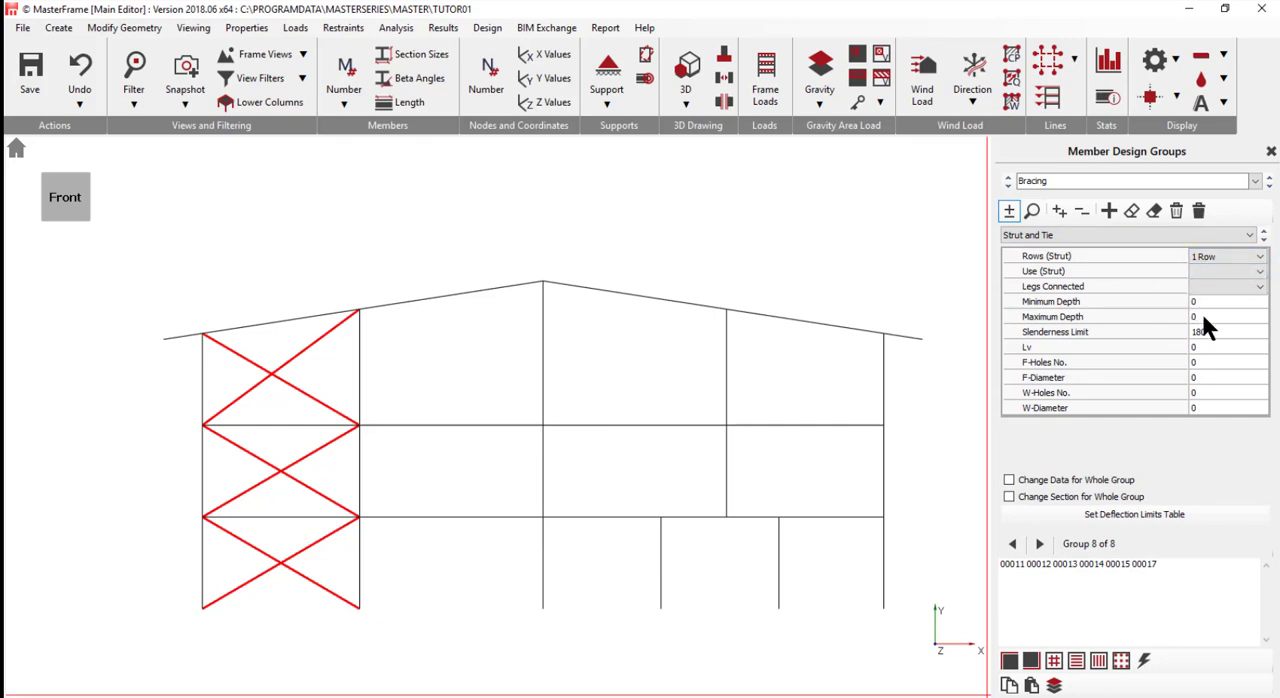
# - Give the Bracing group 1 web hole of diameter 22 and enable data and section changes for the whole group
pyautogui.click(1199, 391)
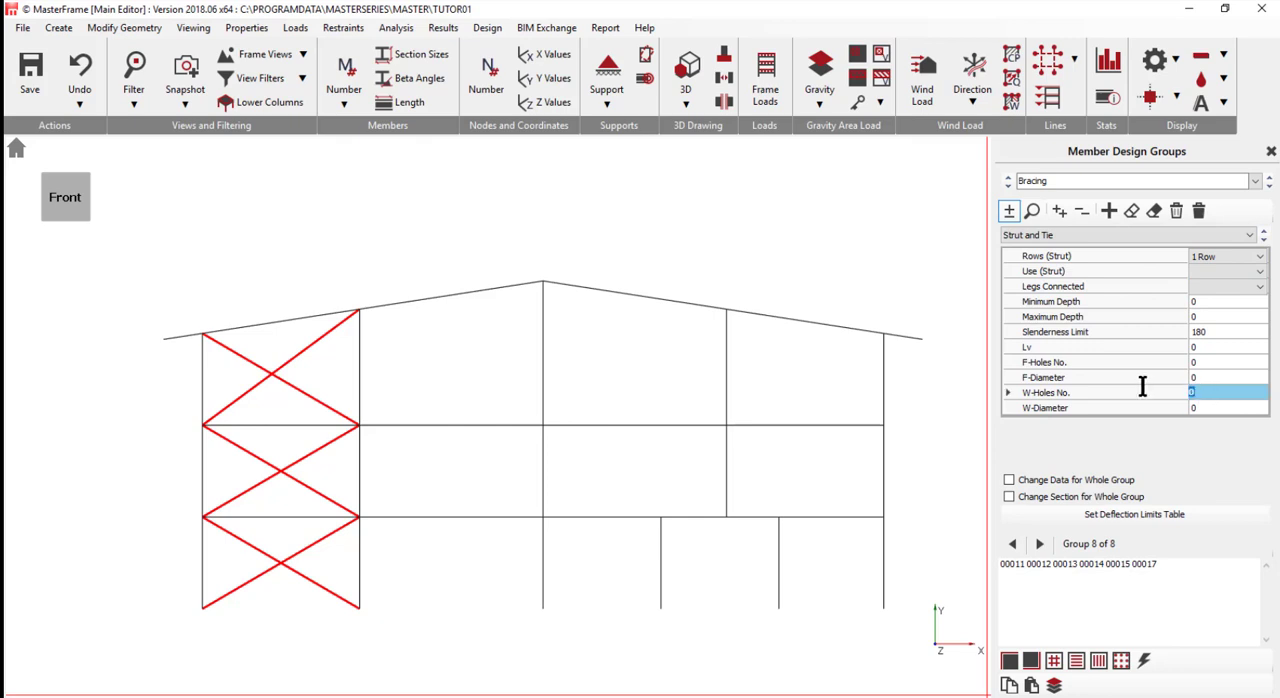
pyautogui.write('1')
pyautogui.click(1207, 407)
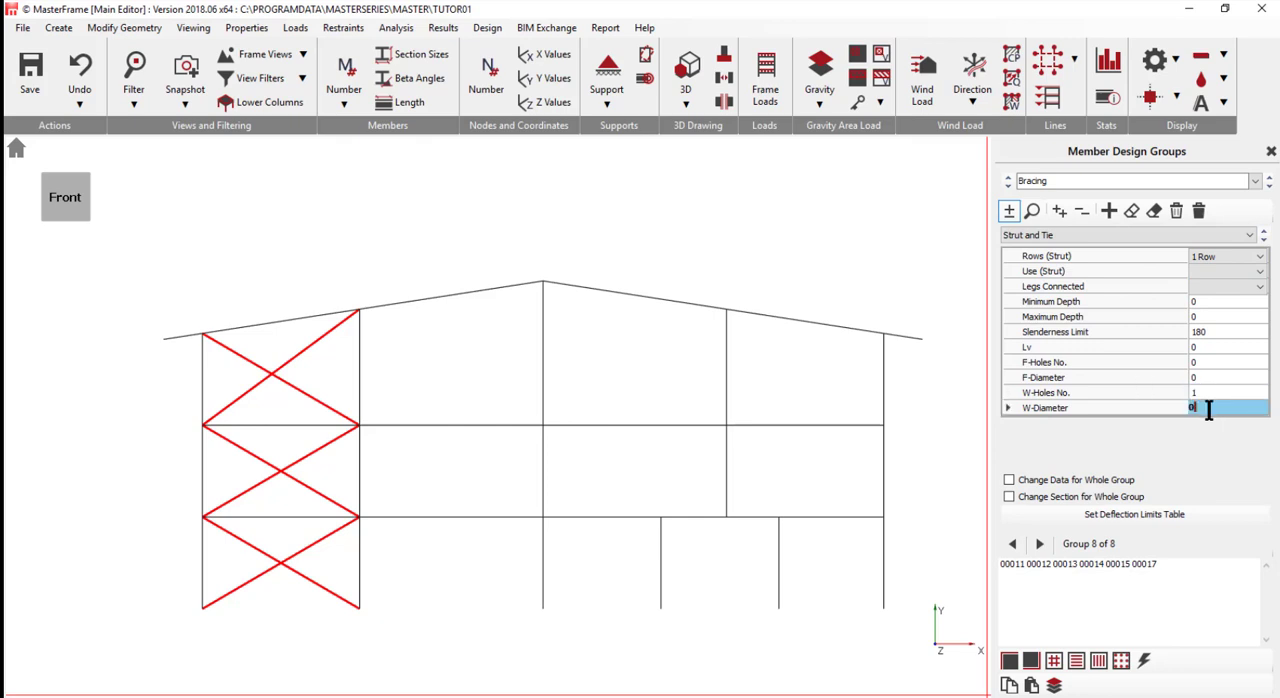
pyautogui.press('BackSpace')
pyautogui.write('22')
pyautogui.click(1030, 481)
pyautogui.click(1020, 496)
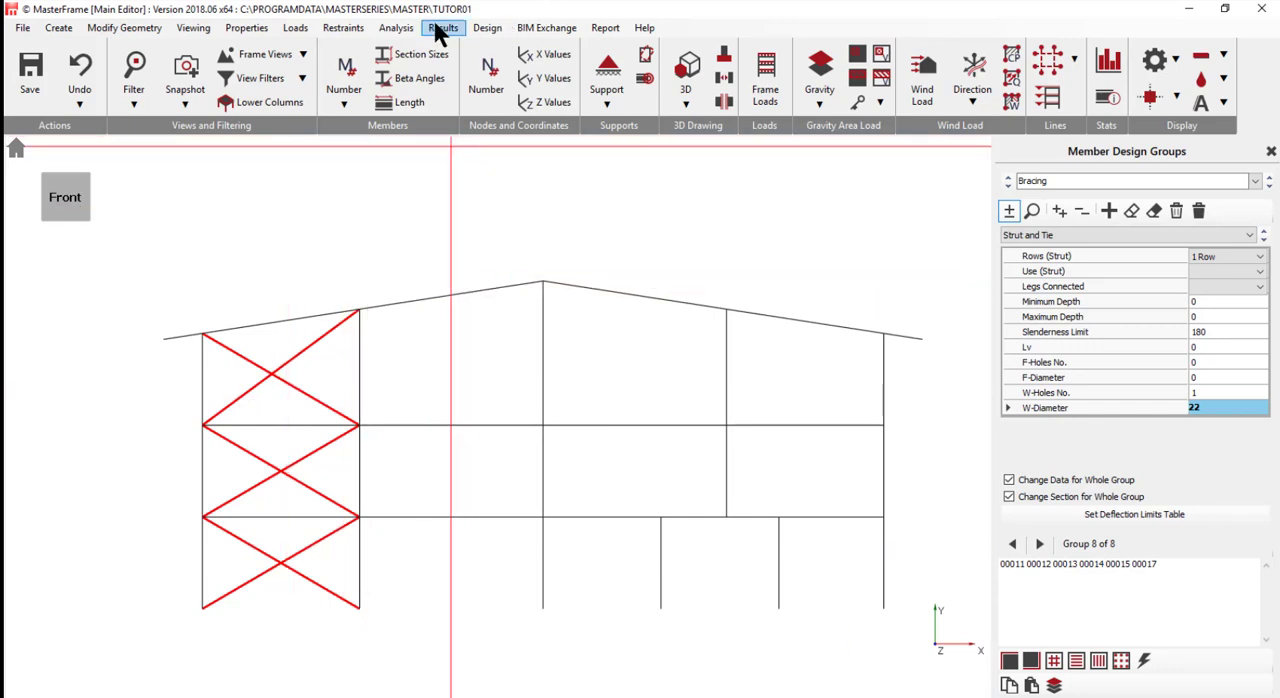
# - Open steel member design and delete all existing design checks
pyautogui.click(484, 30)
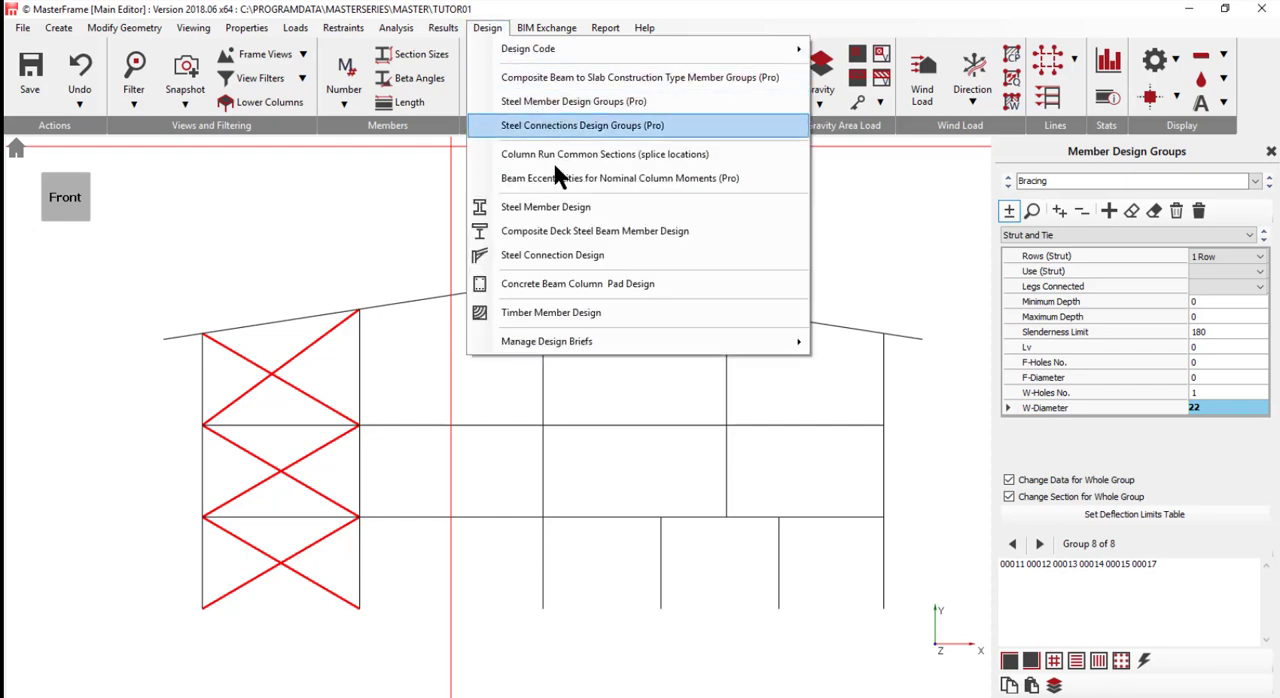
pyautogui.click(557, 210)
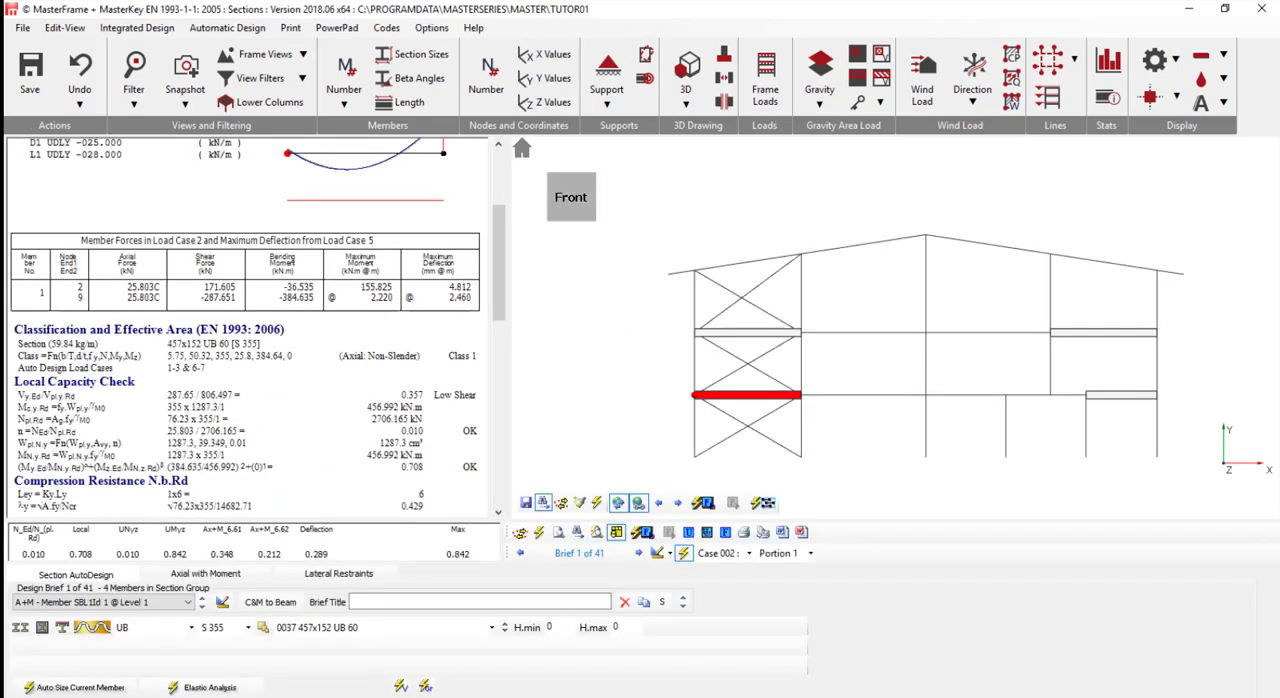
pyautogui.click(219, 28)
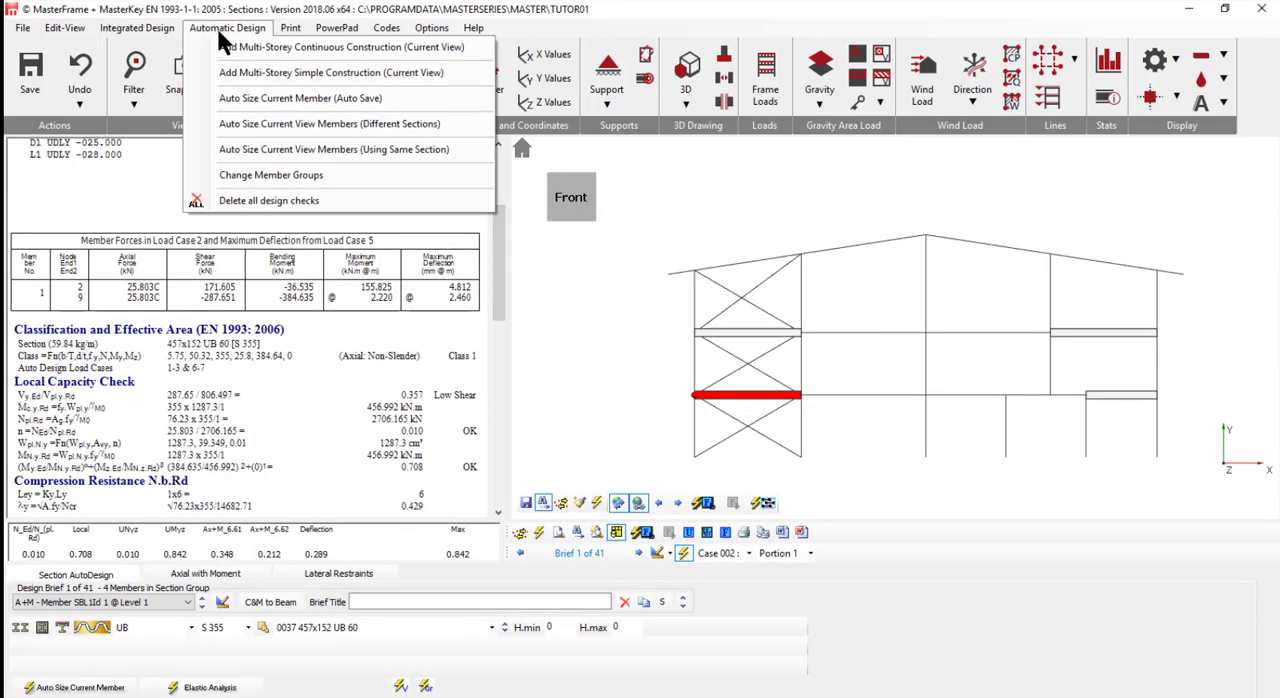
pyautogui.click(287, 204)
pyautogui.click(610, 403)
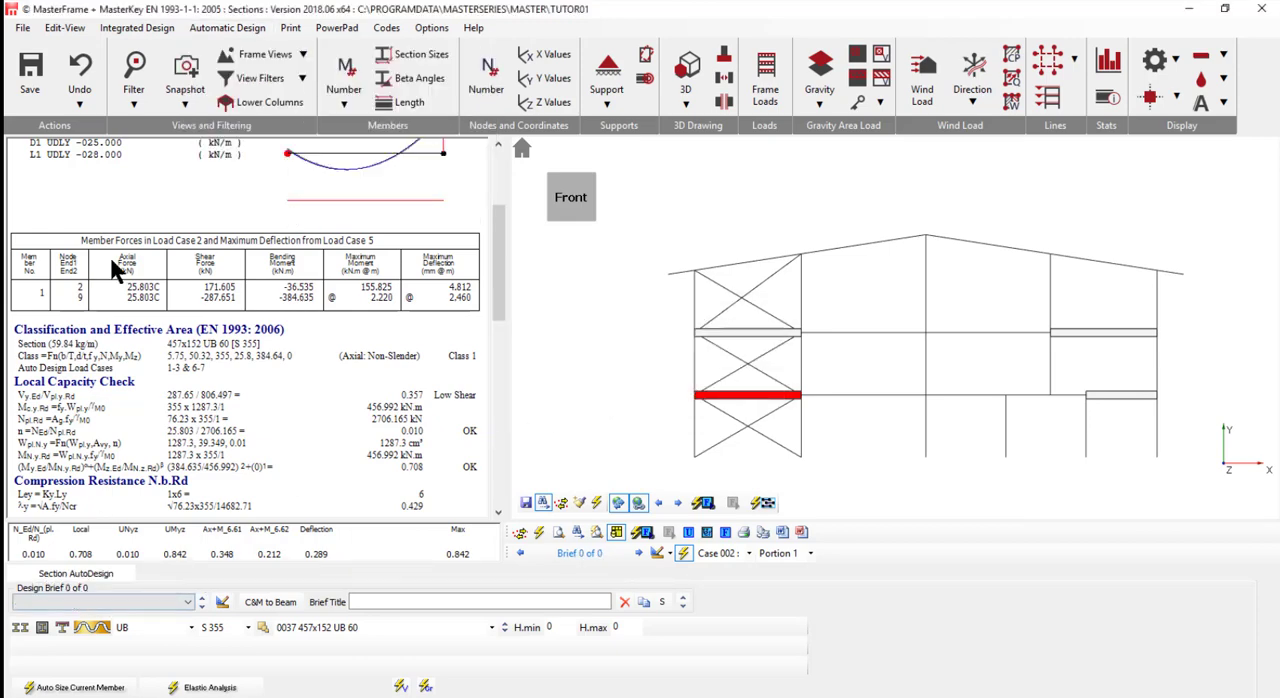
# - Add an Elastic Critical Load Factor check for the frame's sway stability
pyautogui.click(136, 27)
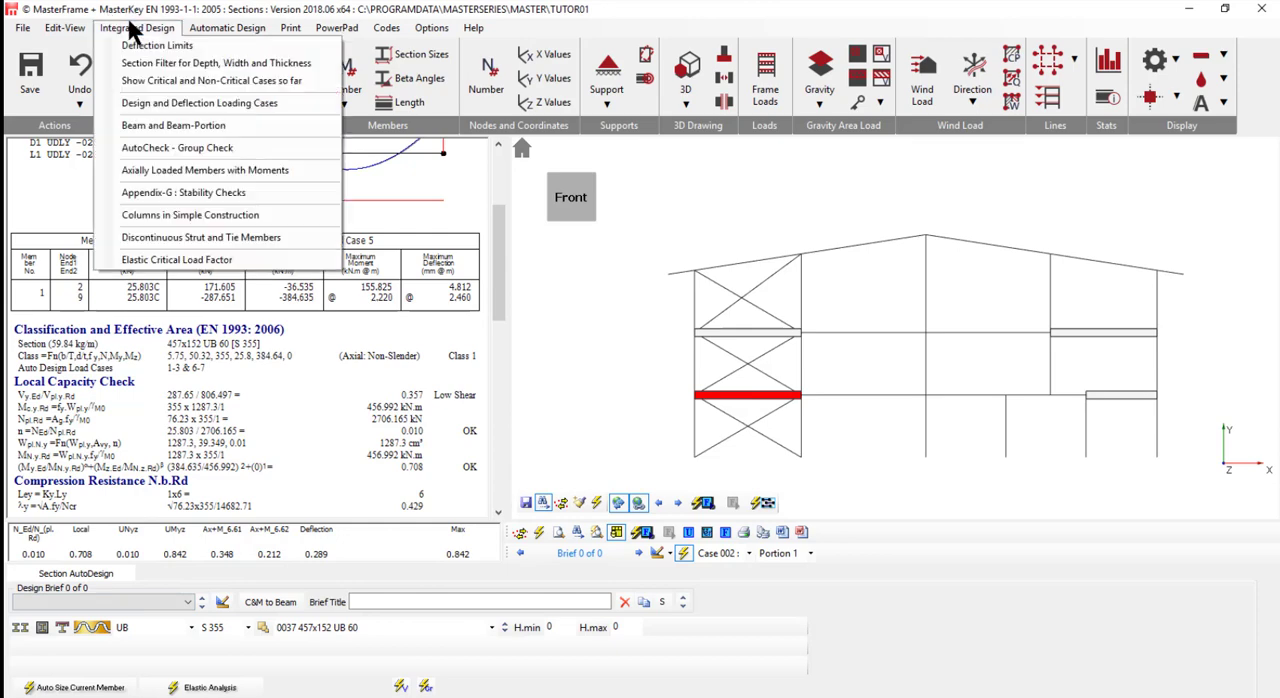
pyautogui.click(130, 264)
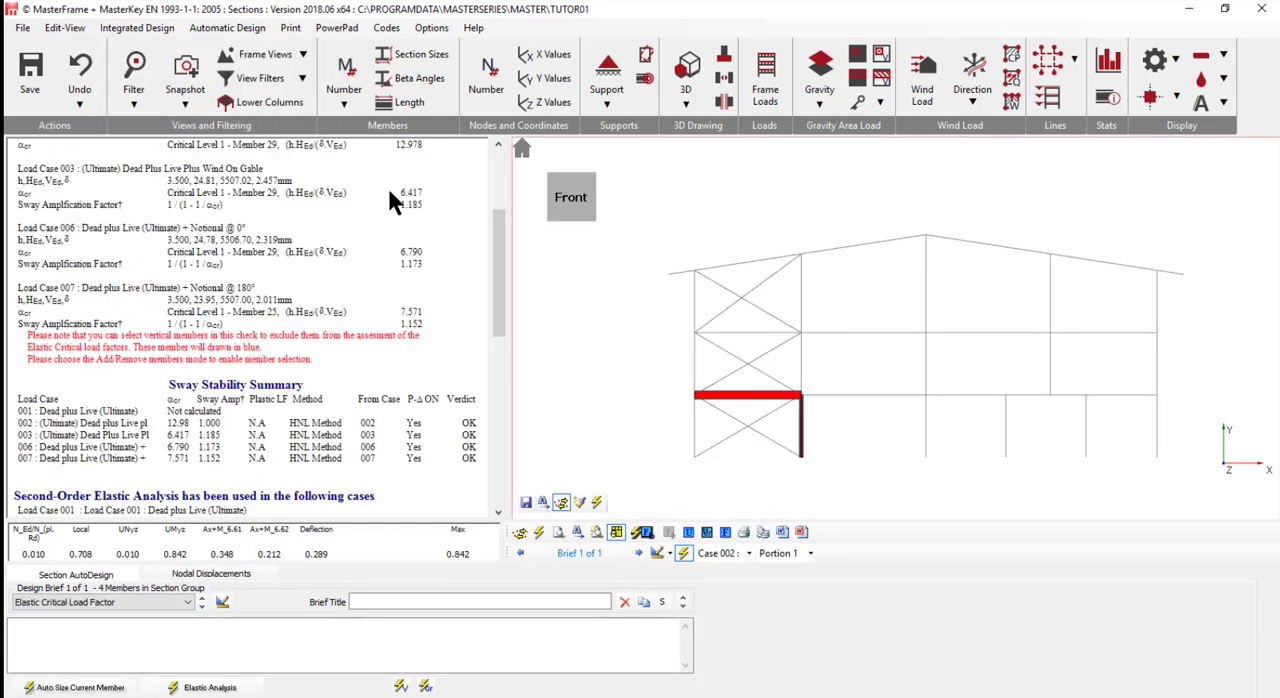
# - Add multi-storey simple construction design checks to the current view and review the exterior beam, bracing, rafter and interior beam results
pyautogui.click(238, 28)
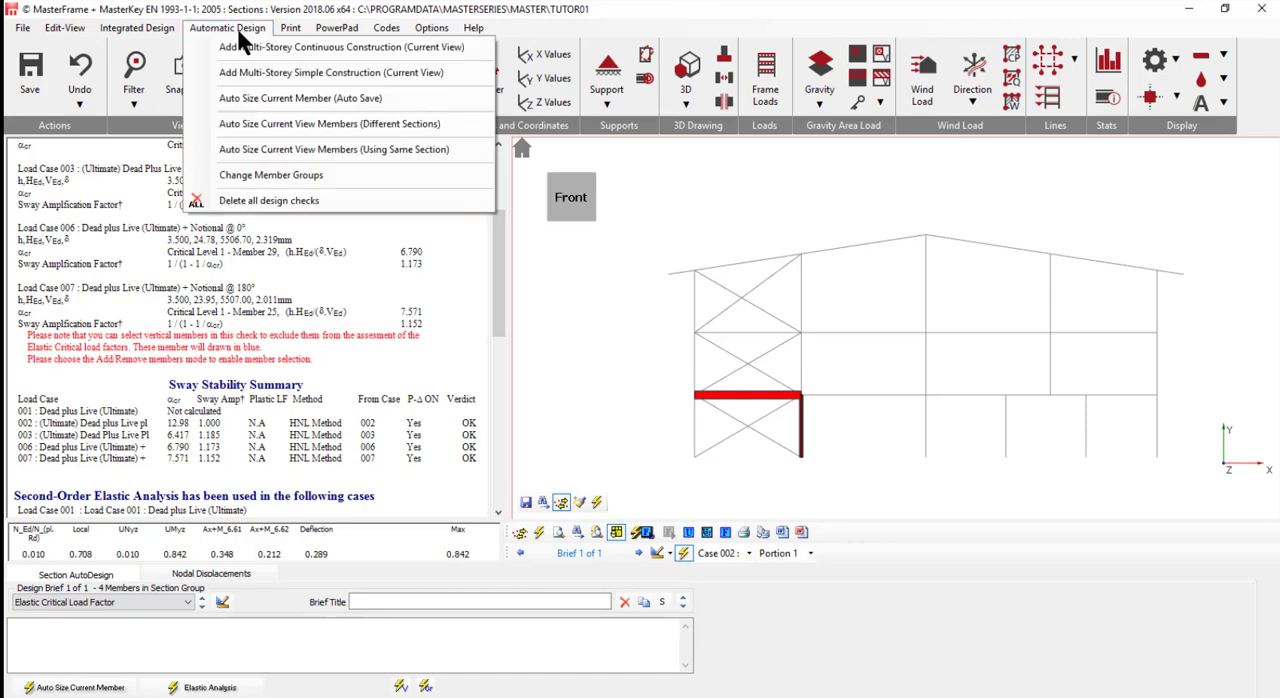
pyautogui.click(296, 73)
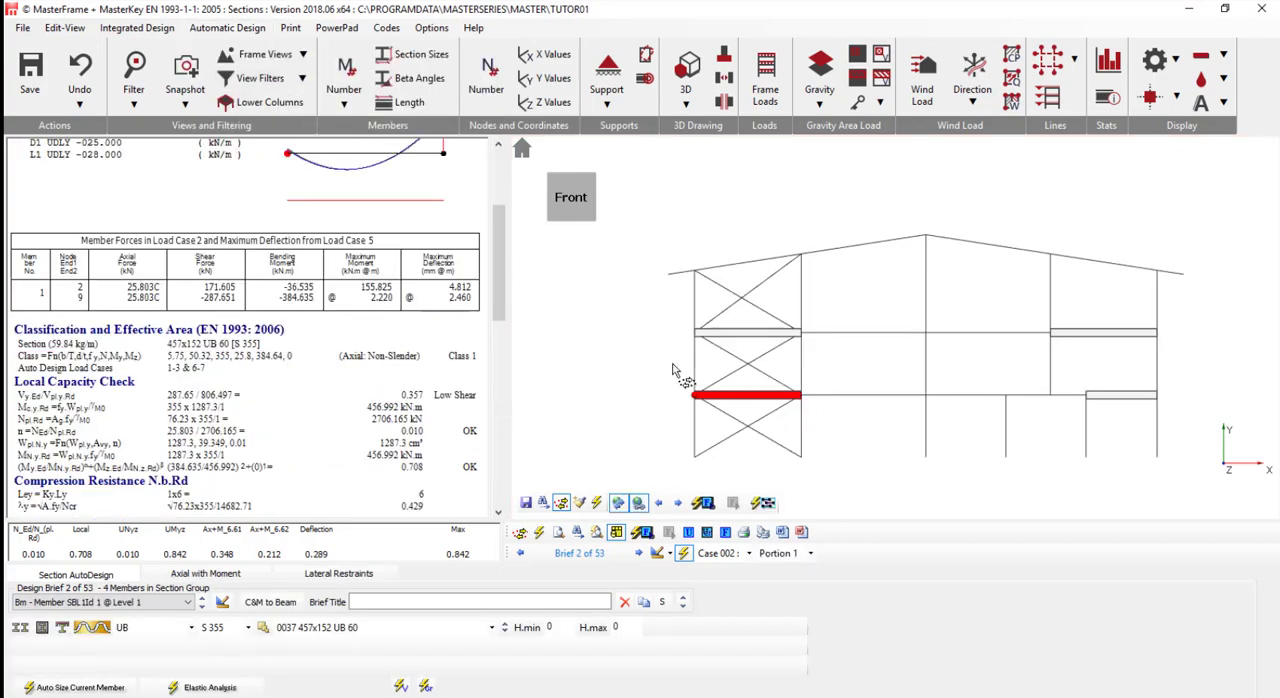
pyautogui.click(497, 145)
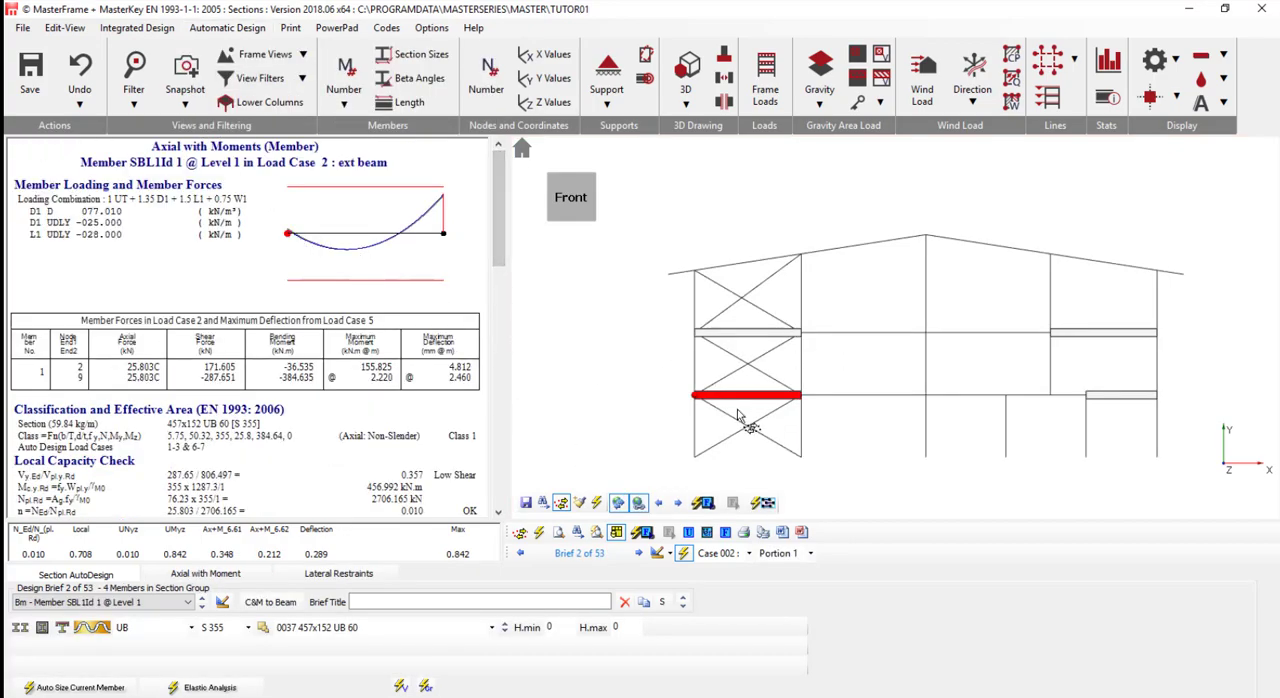
pyautogui.click(731, 438)
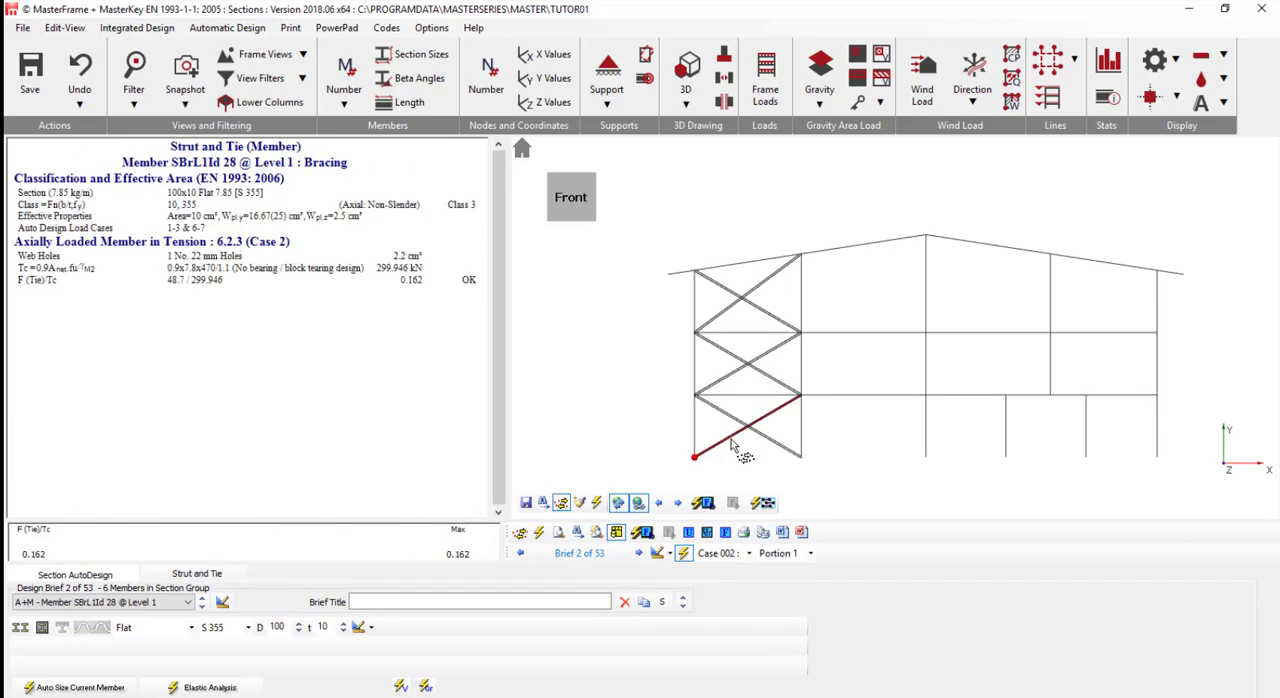
pyautogui.click(822, 250)
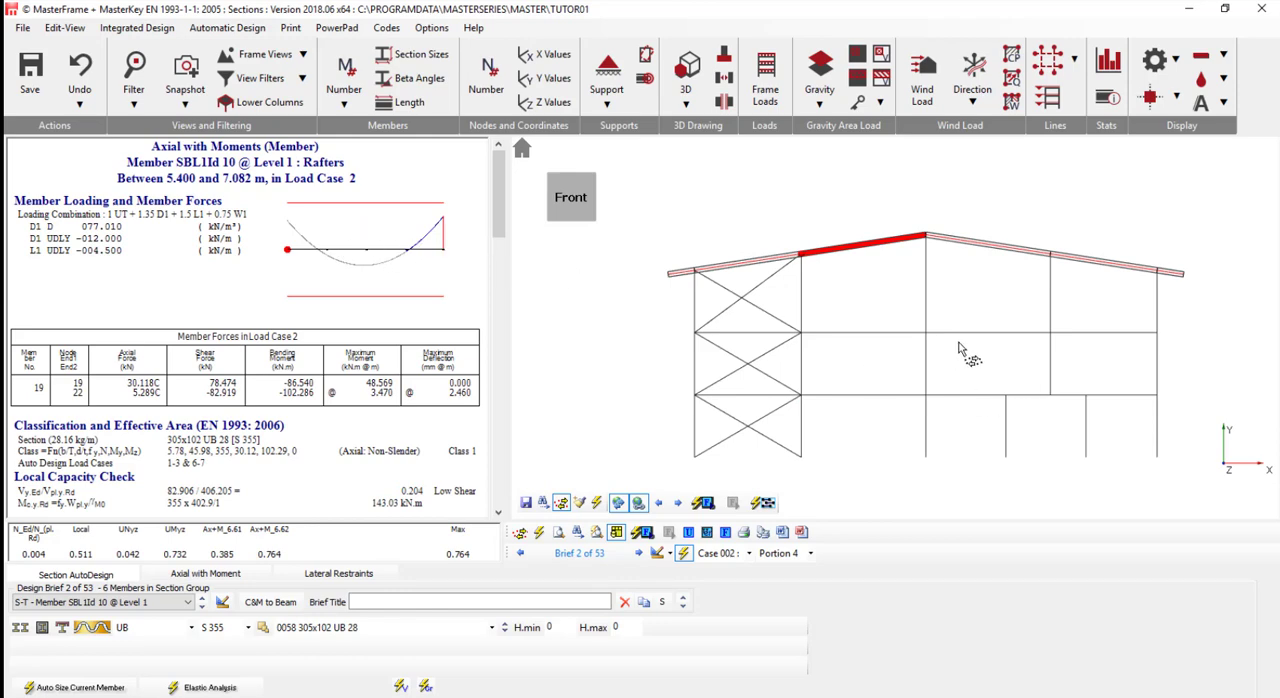
pyautogui.click(971, 394)
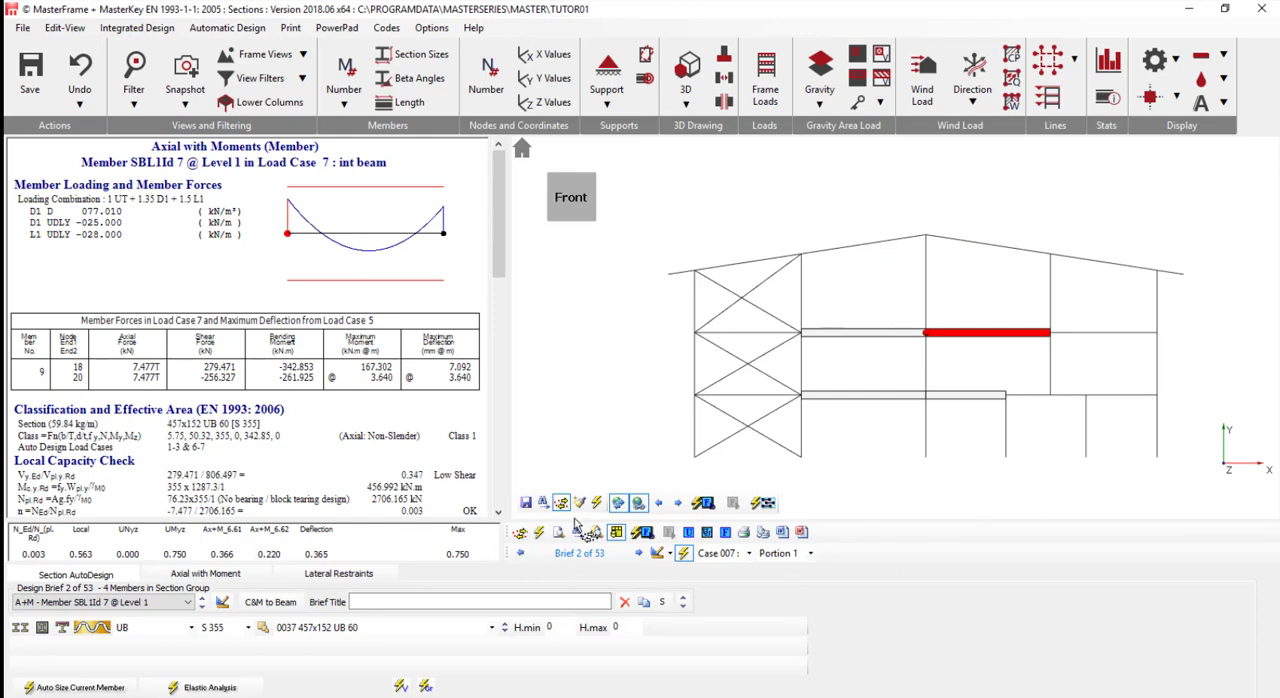
# - Auto size the members in the current view and display the section sizes on the frame
pyautogui.click(540, 529)
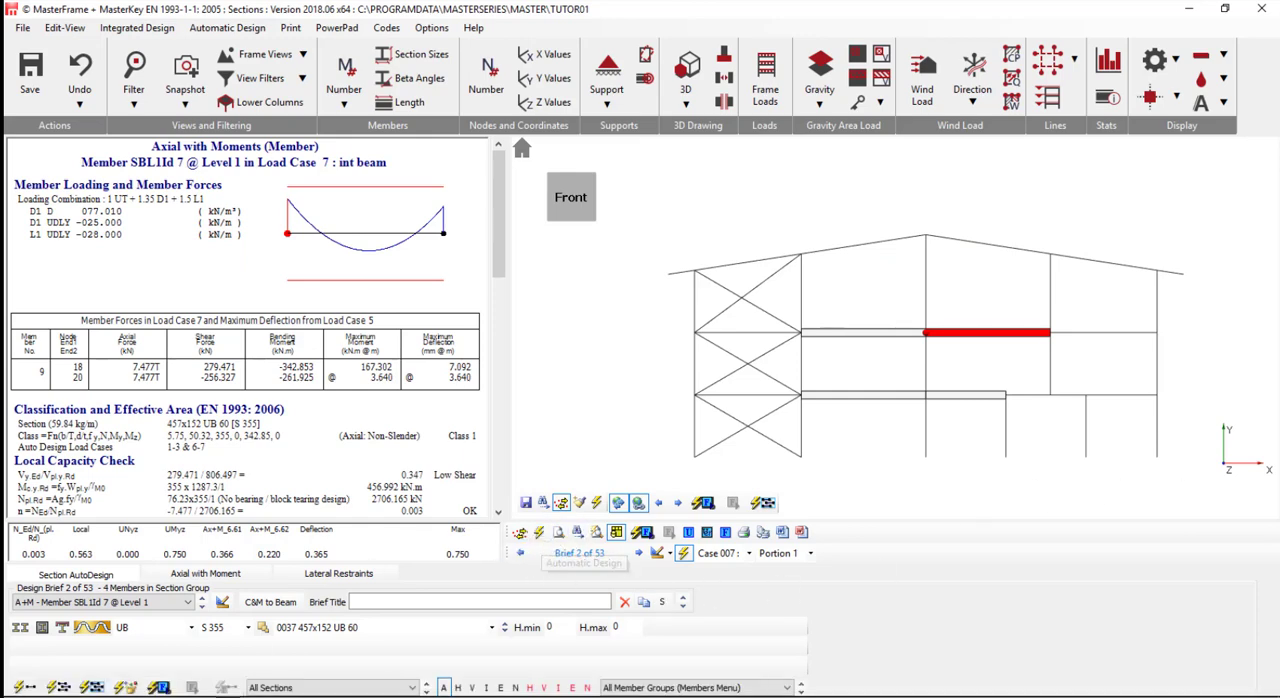
pyautogui.click(60, 688)
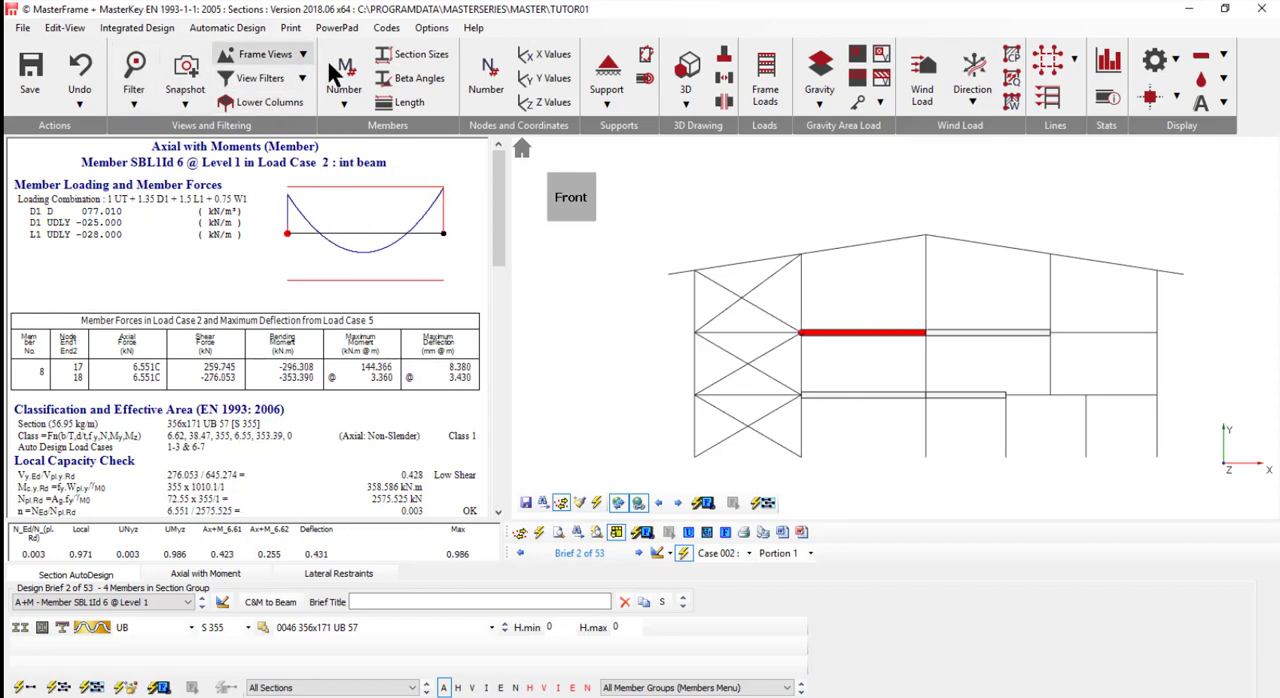
pyautogui.click(423, 54)
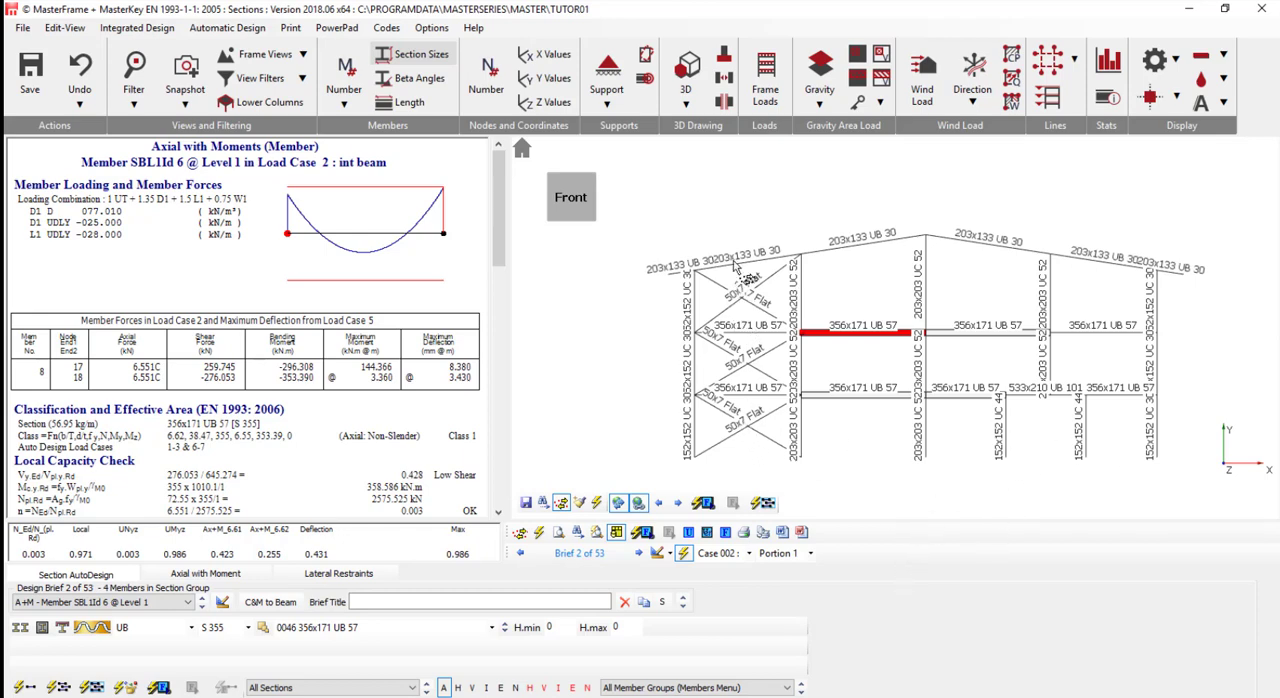
# - Set the Bracing group's flat section to a depth of 100 mm and a thickness of 10 mm
pyautogui.click(556, 502)
pyautogui.click(735, 450)
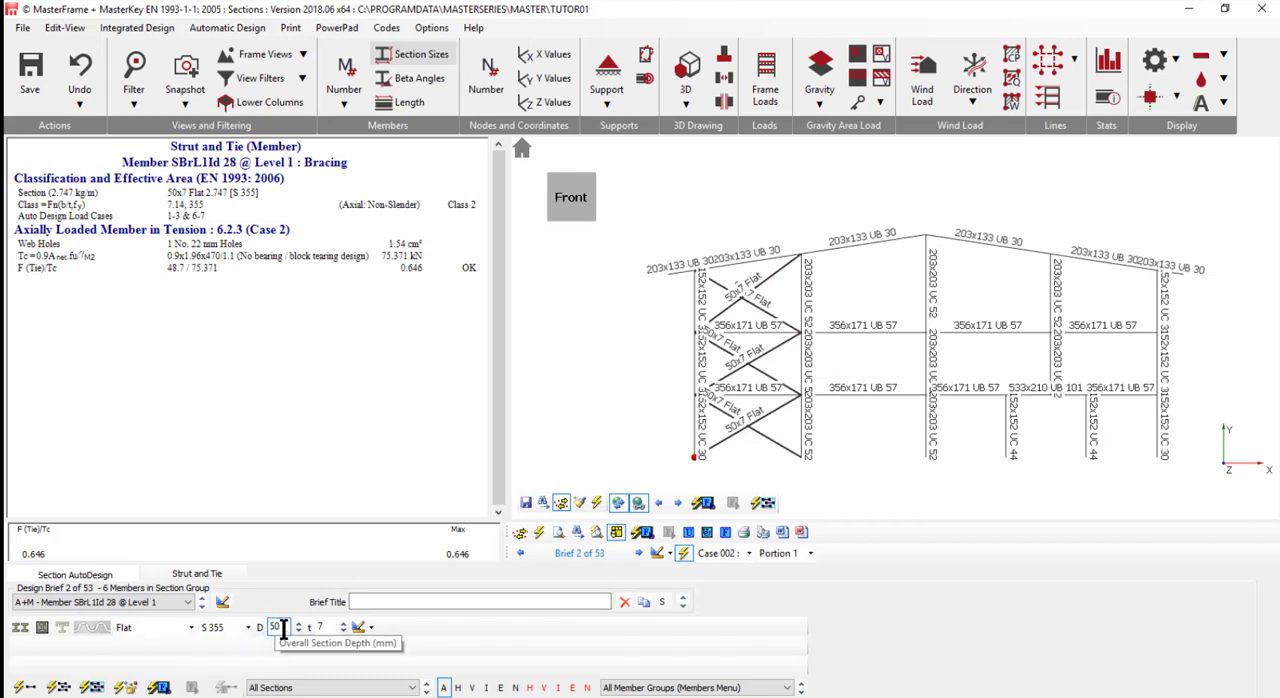
pyautogui.moveTo(283, 627); pyautogui.dragTo(232, 629)
pyautogui.write('100')
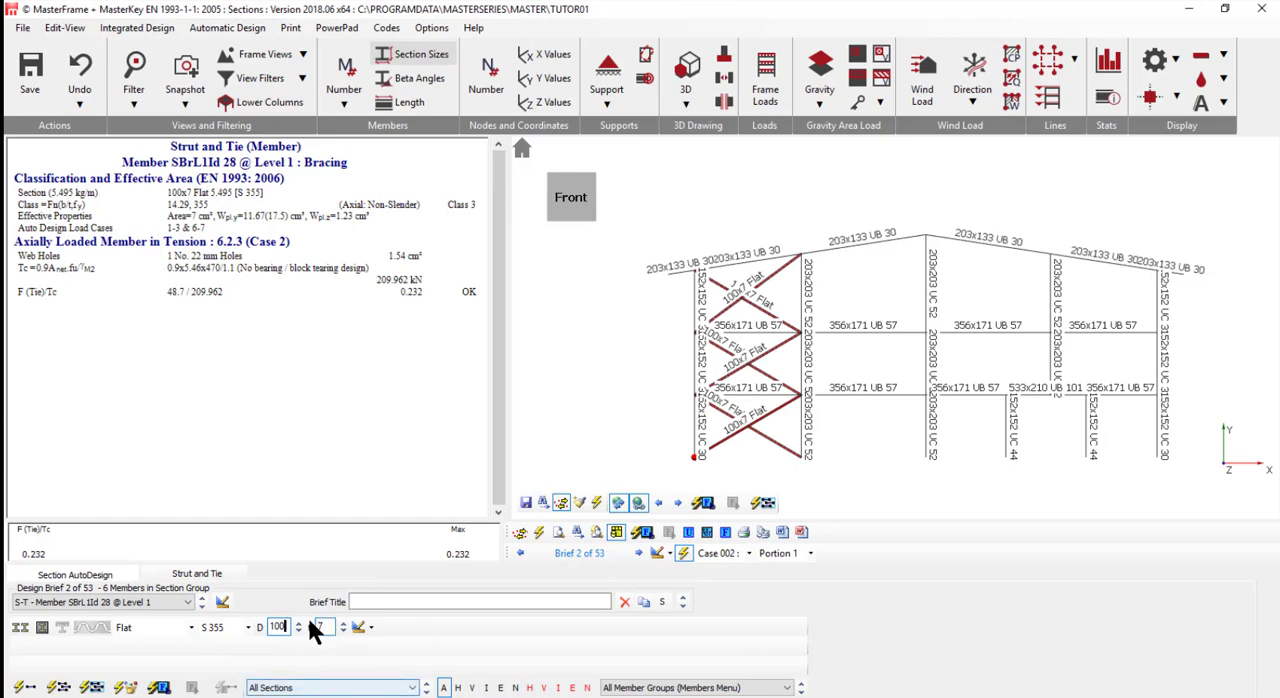
pyautogui.moveTo(328, 627); pyautogui.dragTo(310, 655)
pyautogui.write('12')
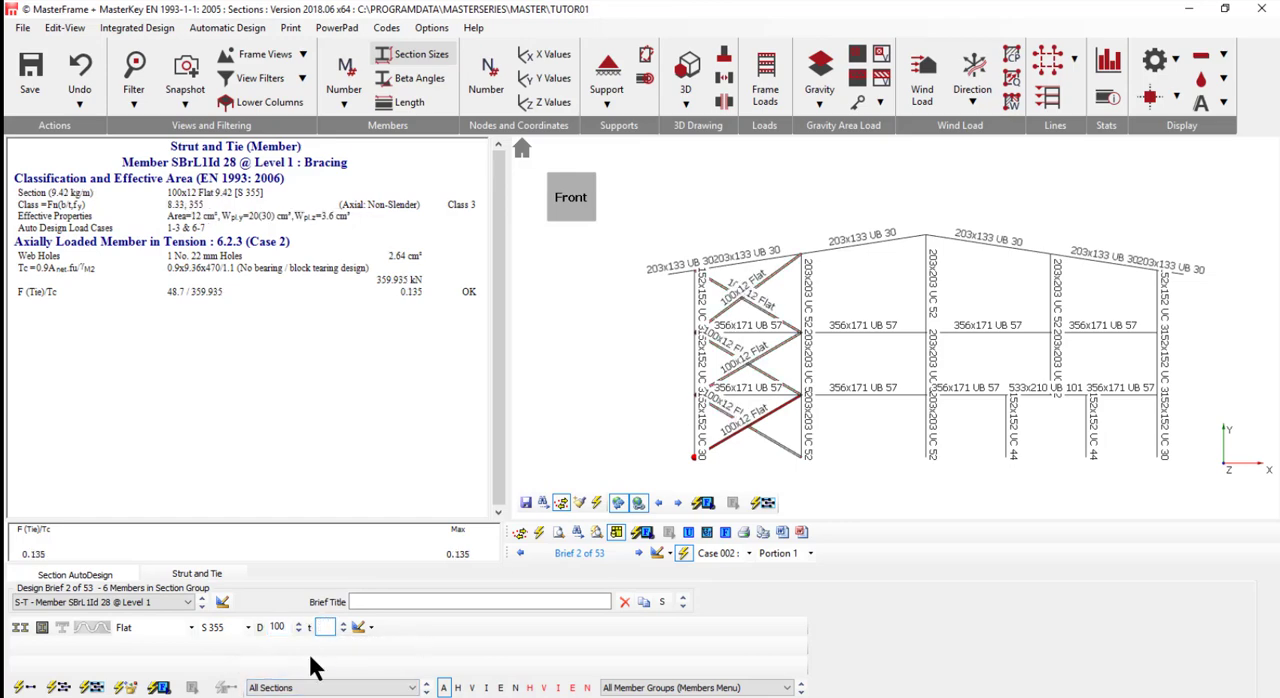
pyautogui.write('0')
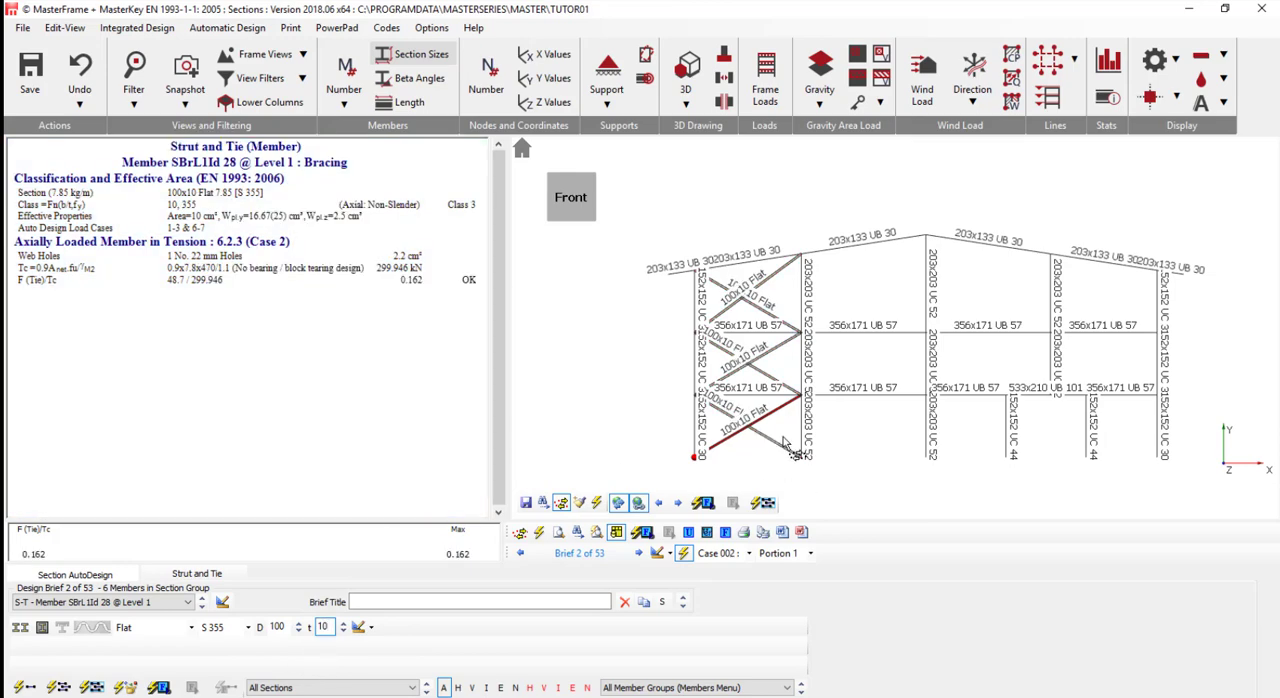
# - Reanalyse the frame with the revised bracing sections and scan the current view for failing design checks
pyautogui.click(125, 687)
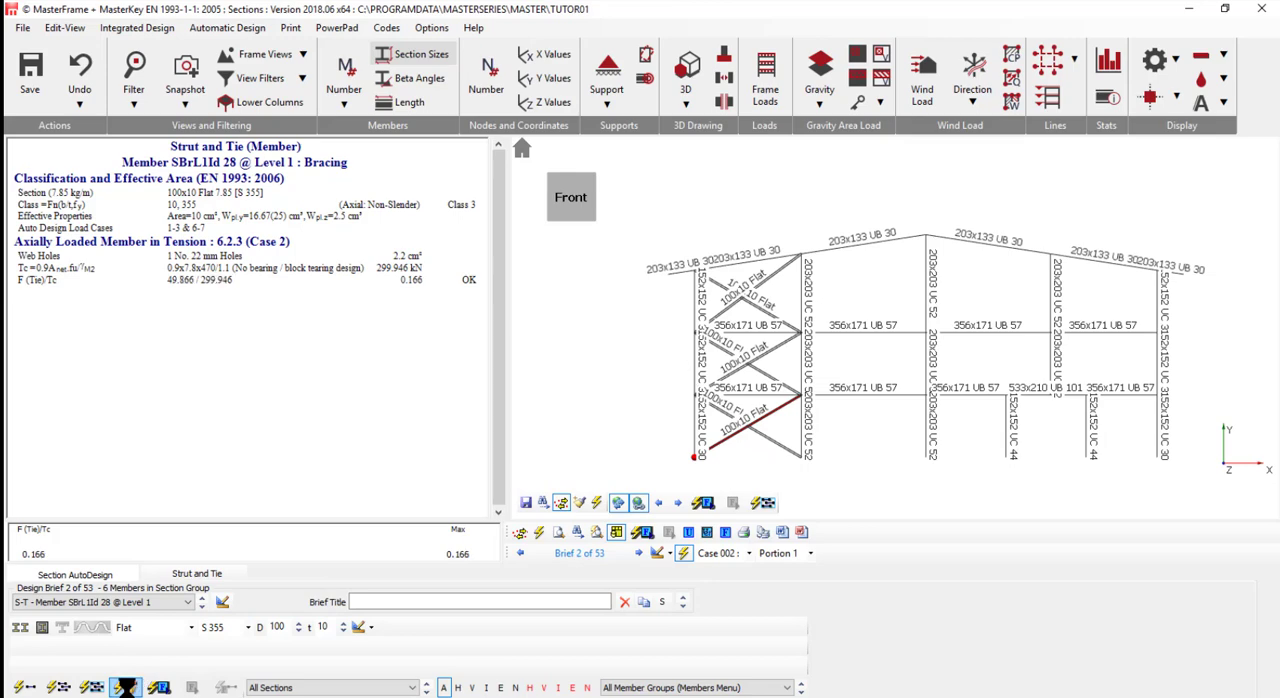
pyautogui.click(158, 687)
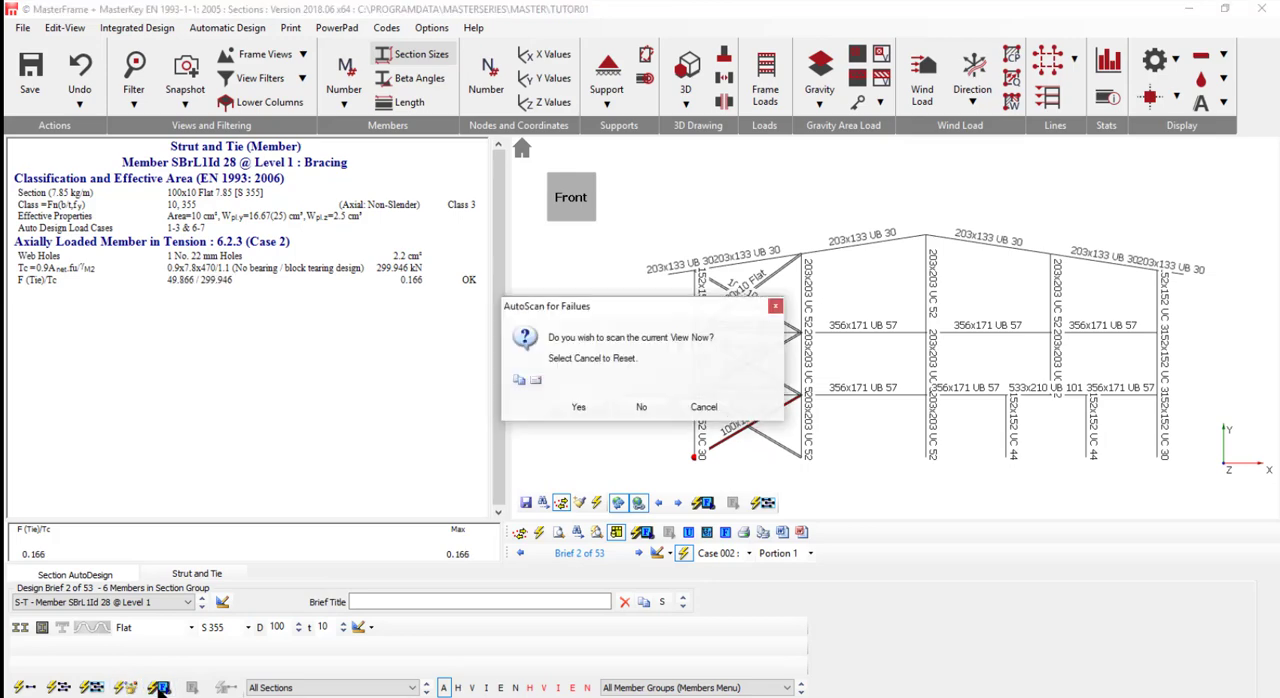
pyautogui.click(578, 410)
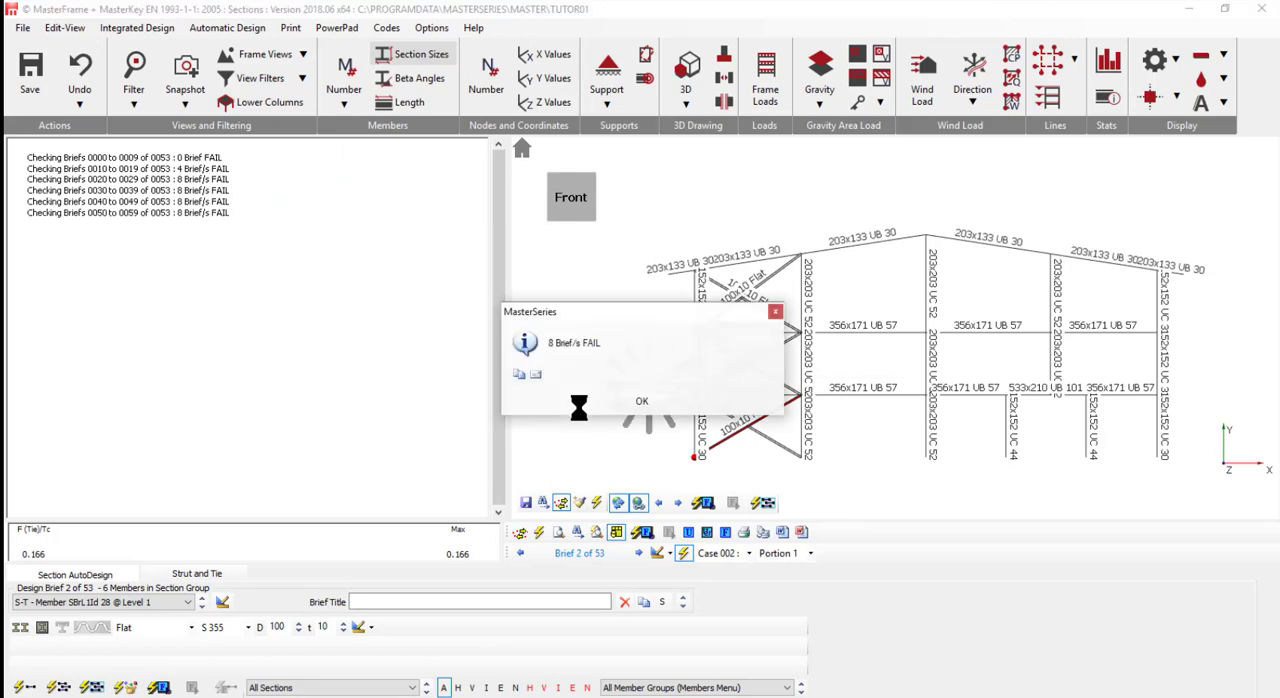
pyautogui.click(642, 401)
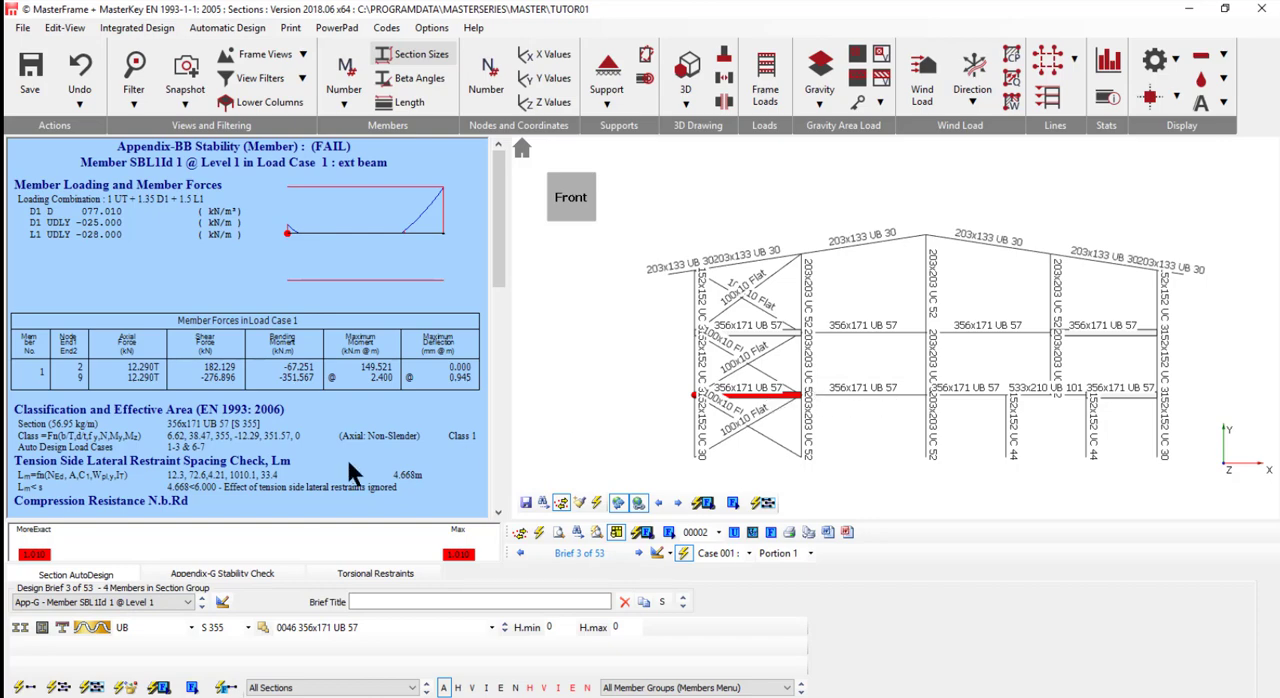
# - Set torsional restraint Portion 1 to 3.5 m in the failing Level 1 exterior beam stability check
pyautogui.click(224, 572)
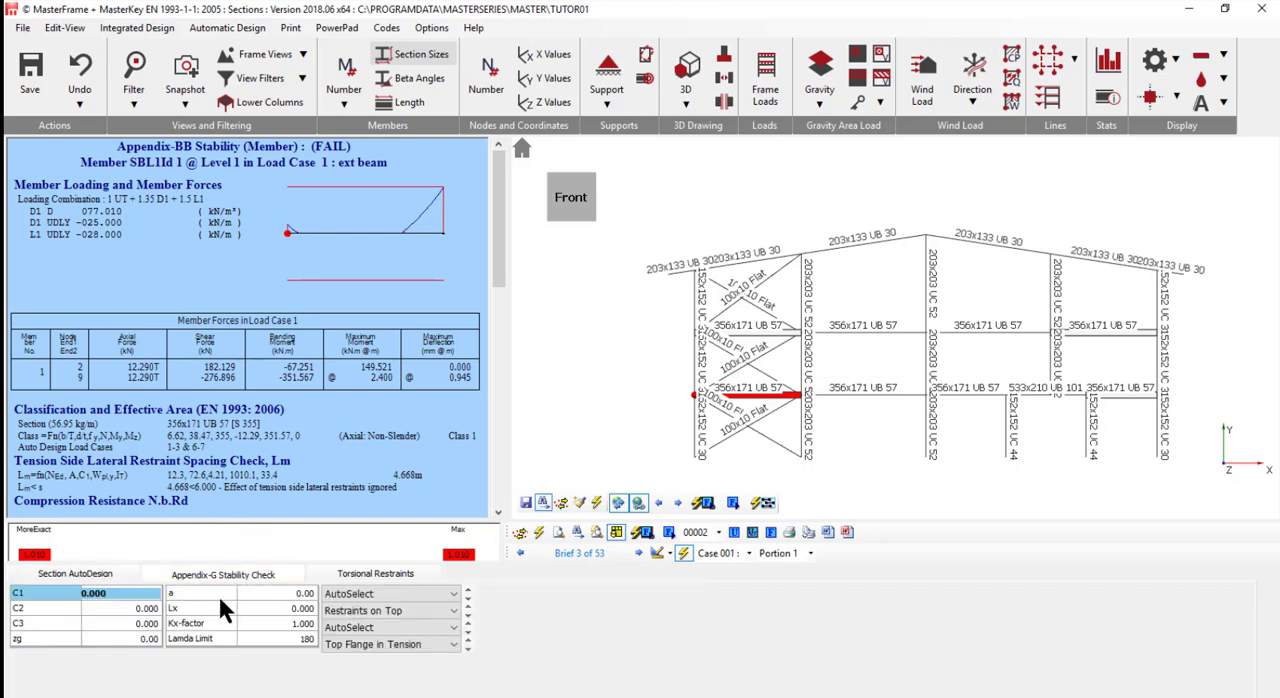
pyautogui.click(370, 575)
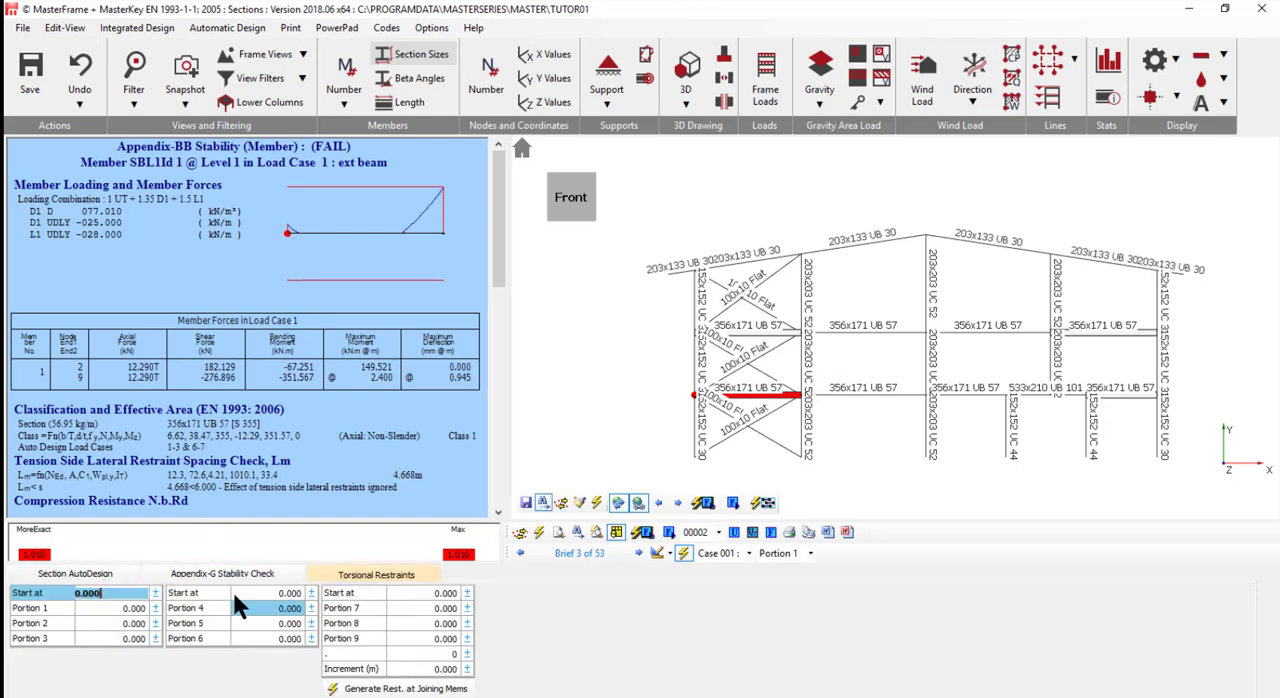
pyautogui.click(87, 608)
pyautogui.write('3')
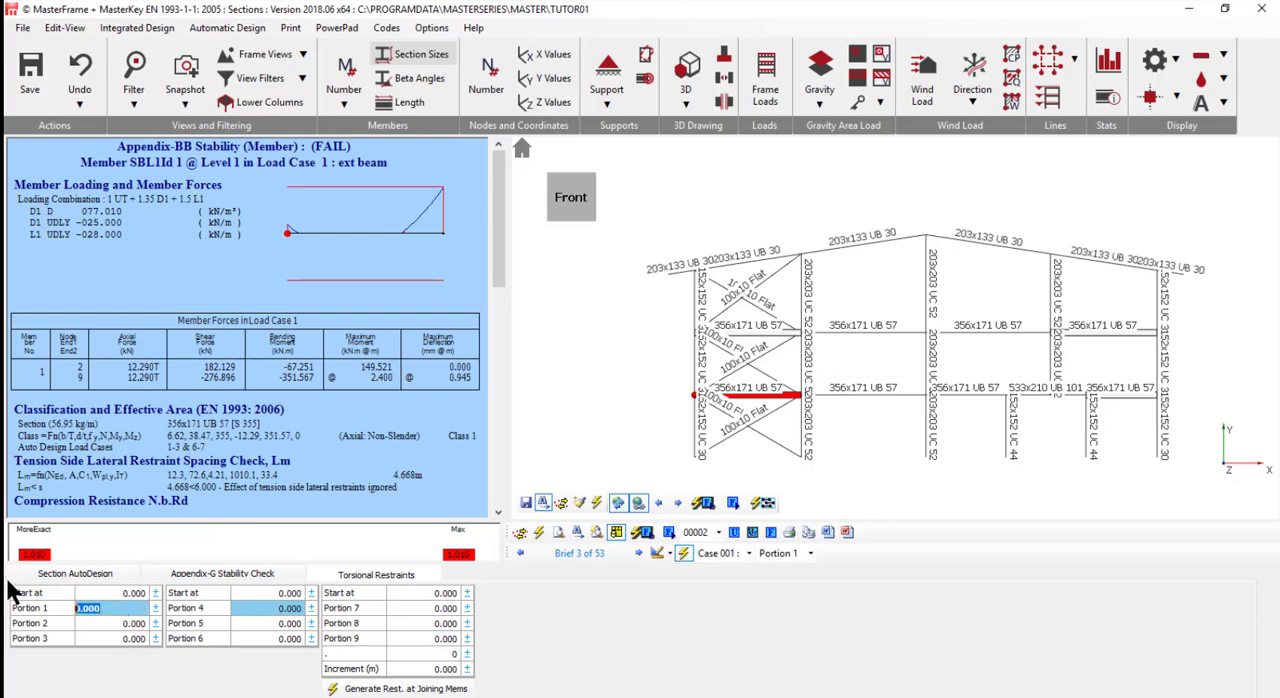
pyautogui.write('.')
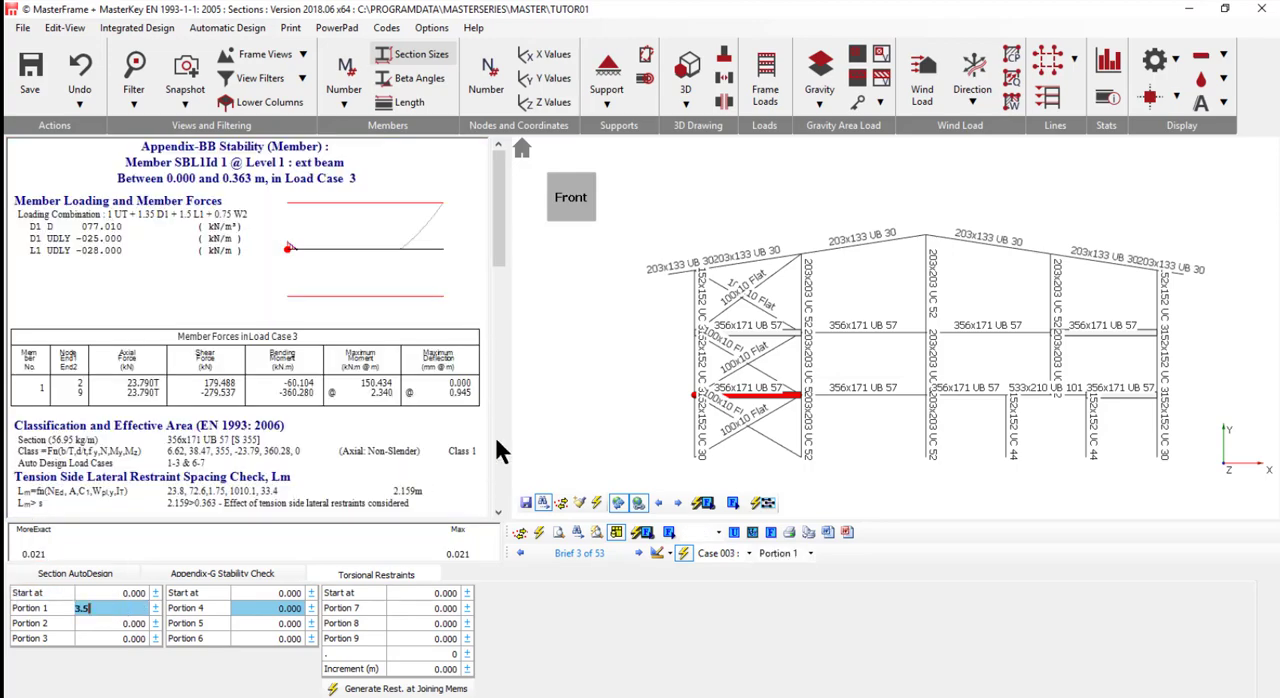
pyautogui.write('5')
pyautogui.click(88, 573)
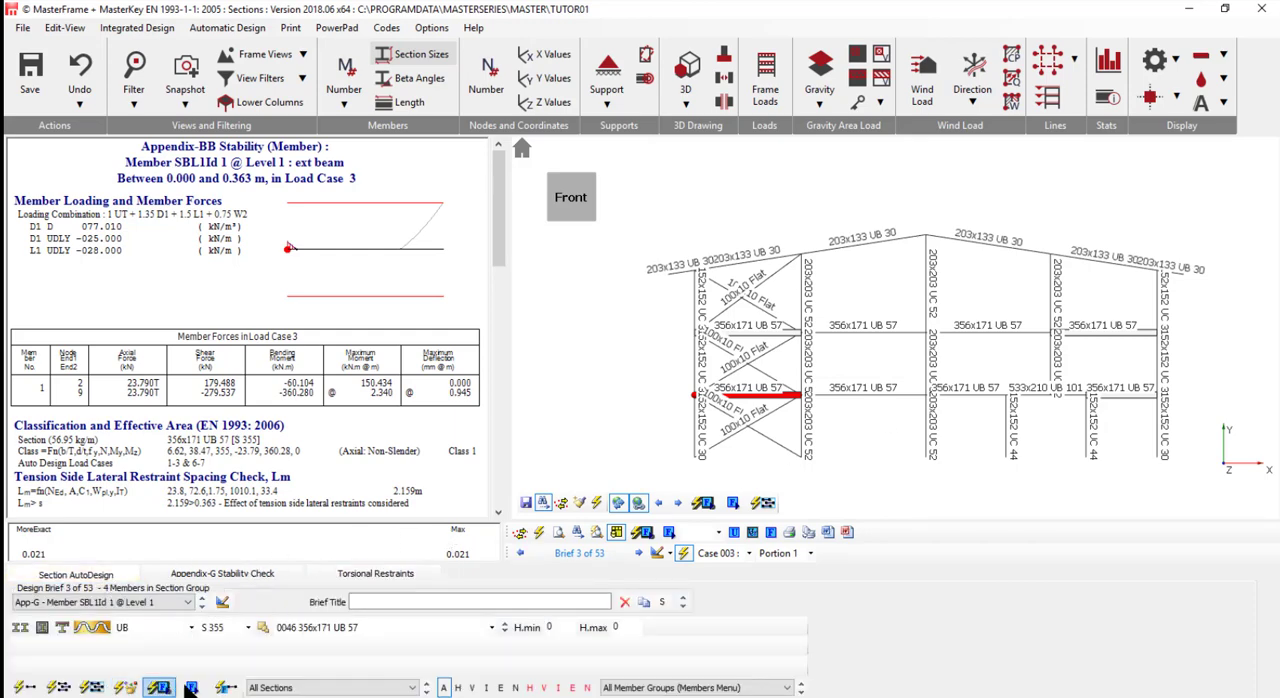
# - Go to the failing Level 1 interior beam check, auto size that member, and review the other interior beams in its group
pyautogui.click(191, 687)
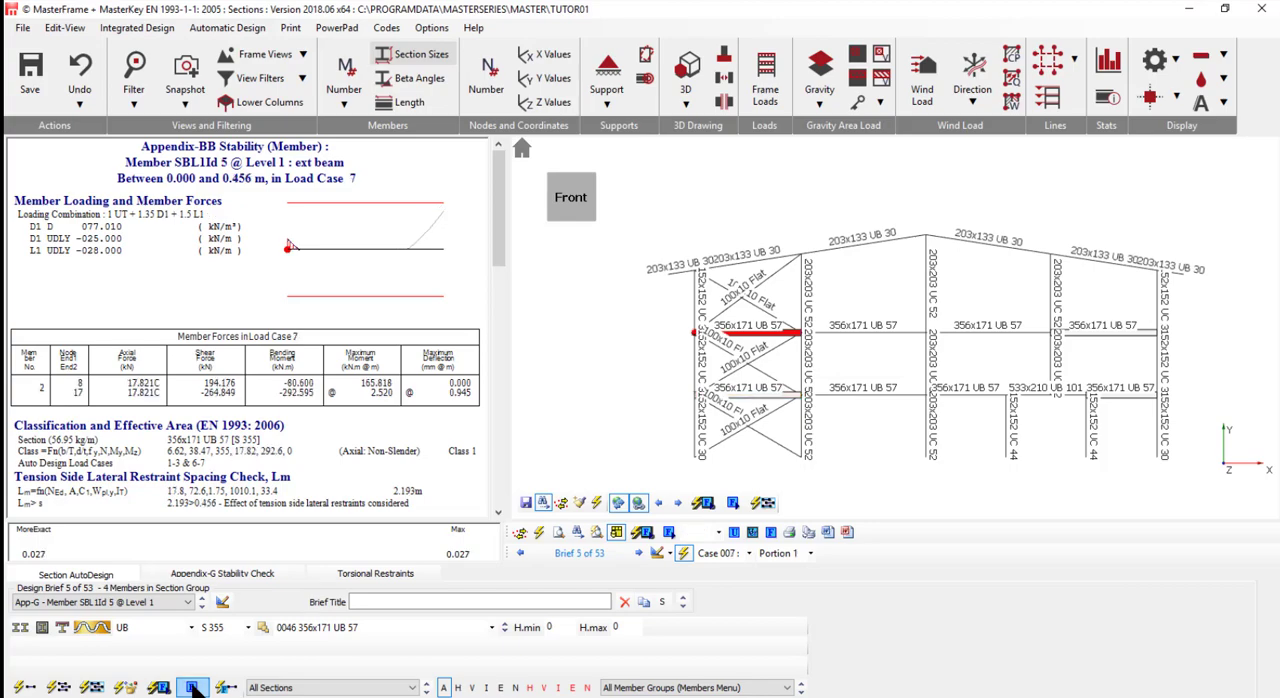
pyautogui.click(191, 687)
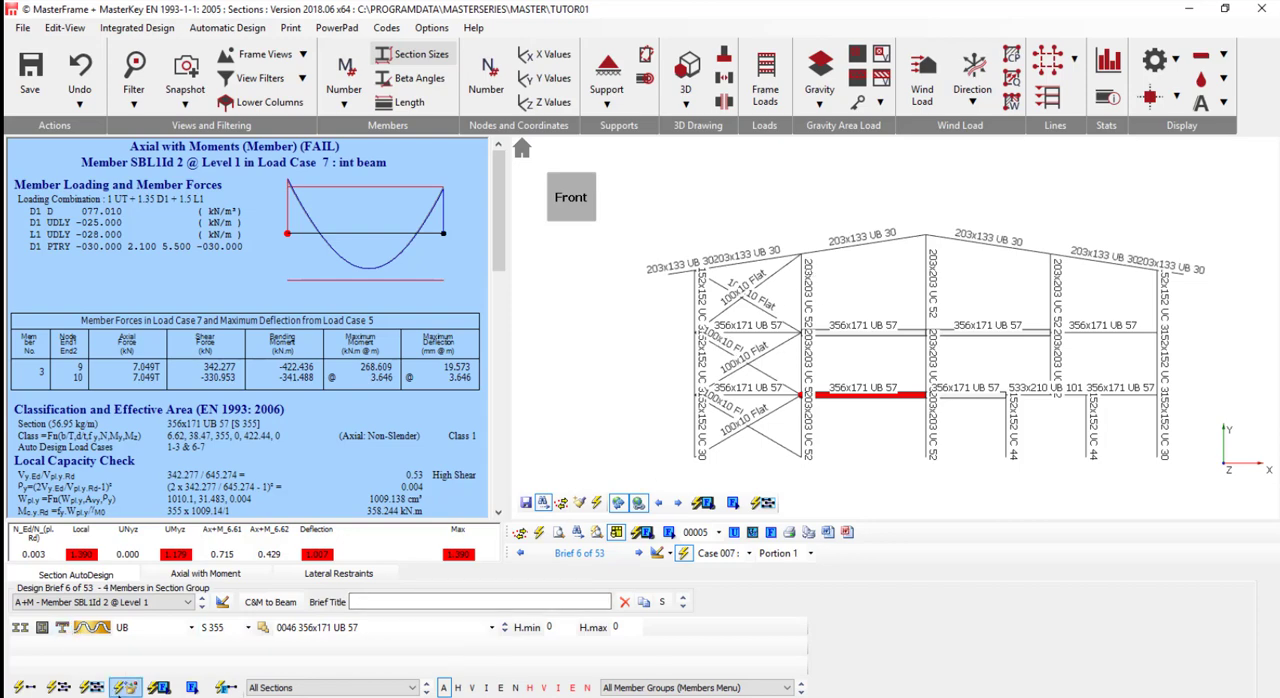
pyautogui.click(26, 688)
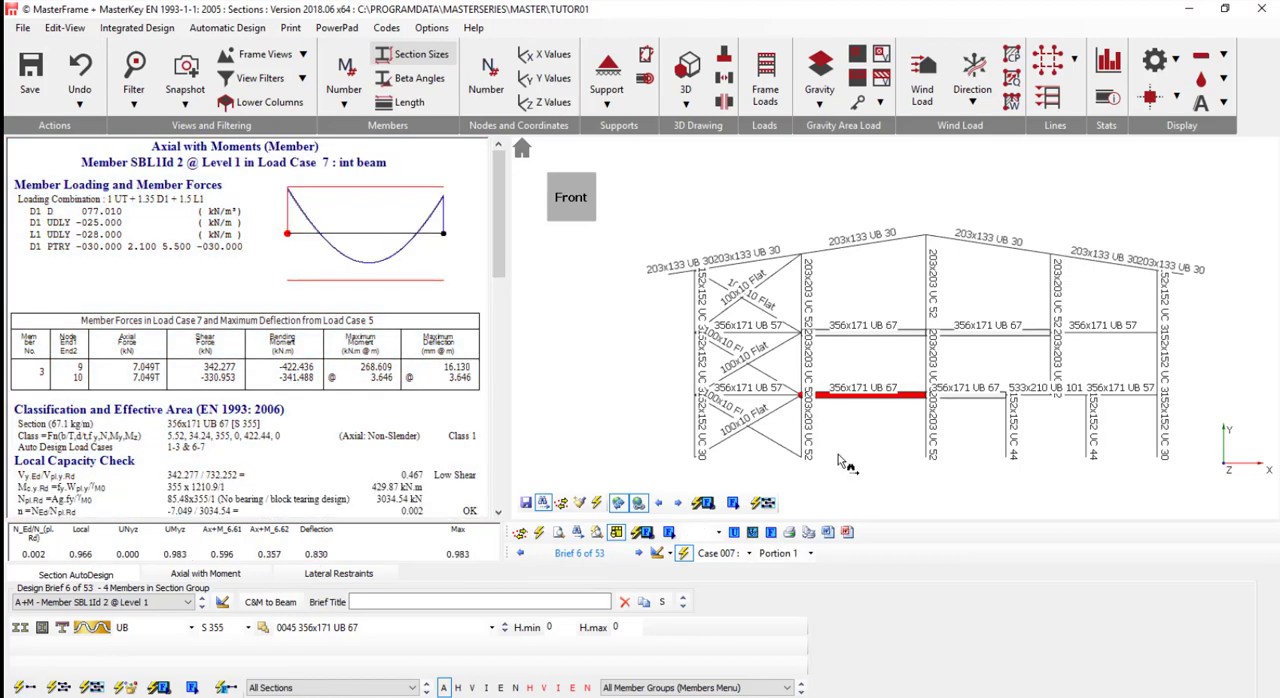
pyautogui.click(972, 396)
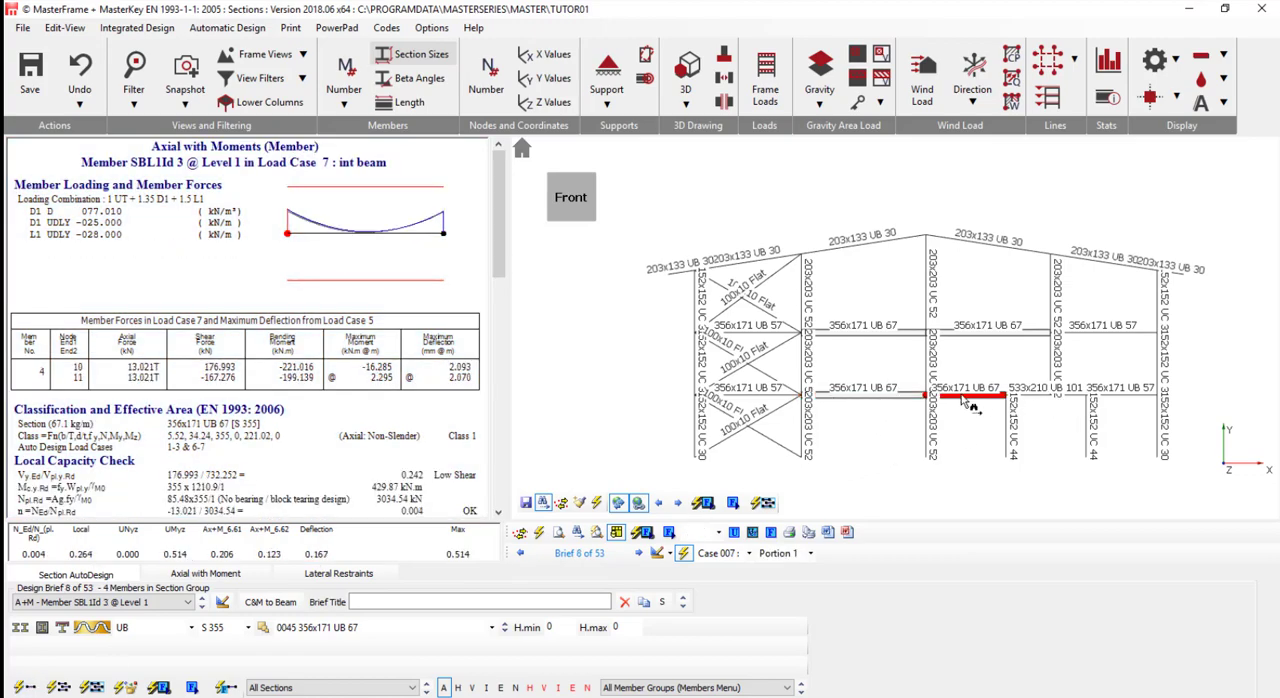
pyautogui.click(876, 326)
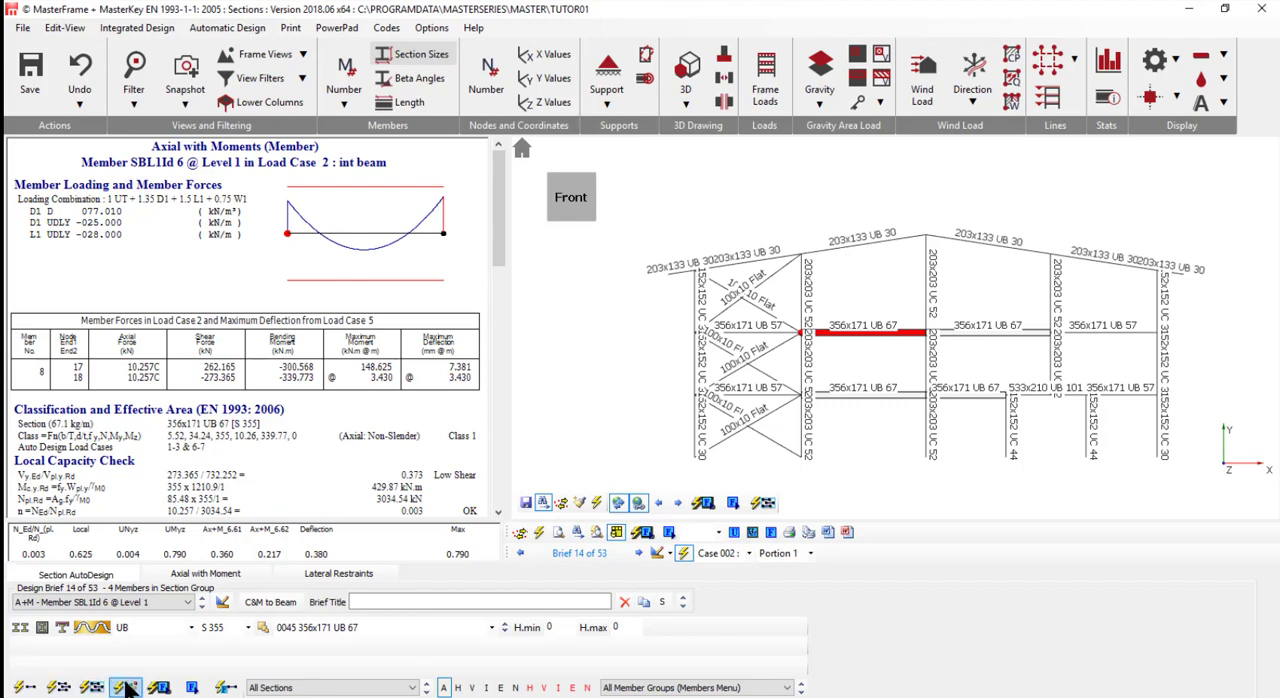
# - Go to the interior beam's failing stability check and set its torsional restraint Portion 1 to 3.5 m
pyautogui.click(192, 688)
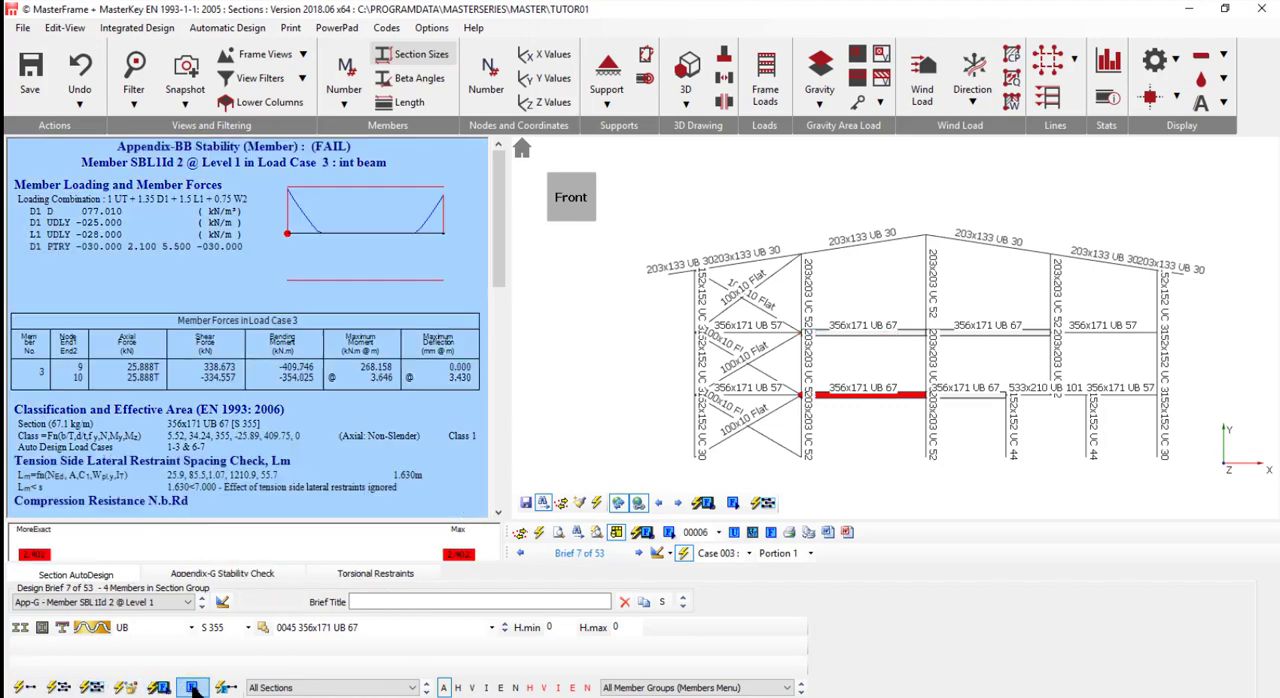
pyautogui.click(375, 576)
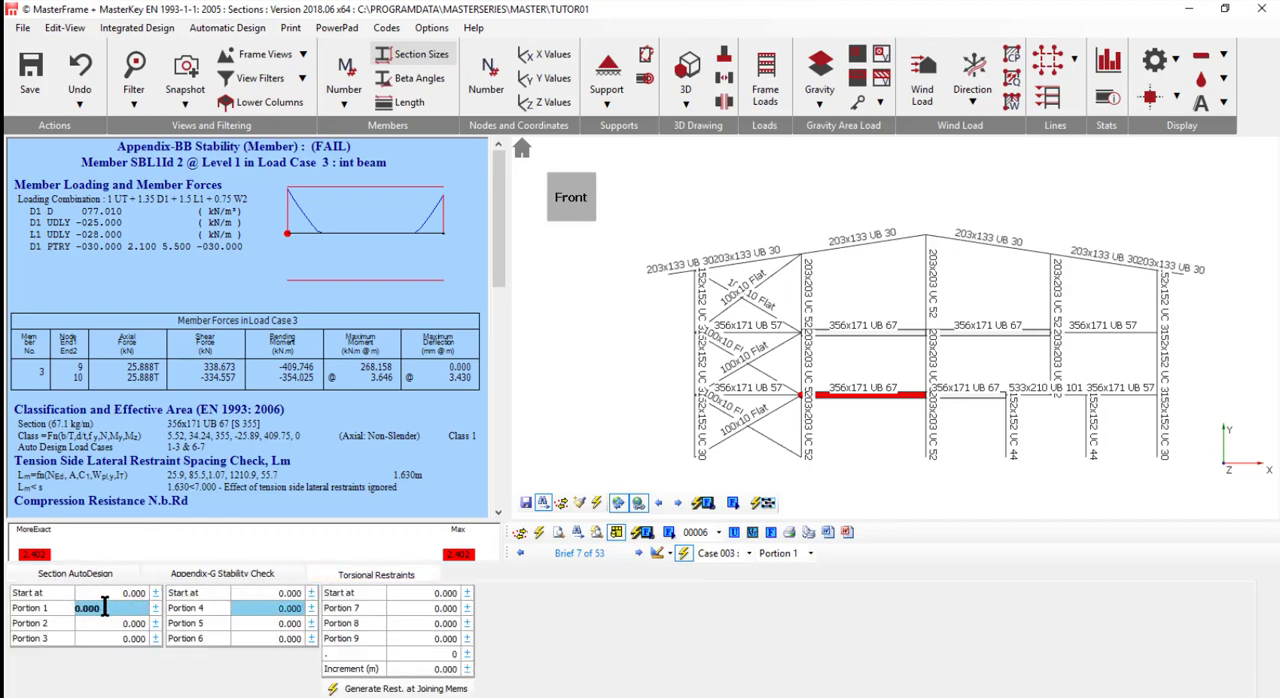
pyautogui.write('3.')
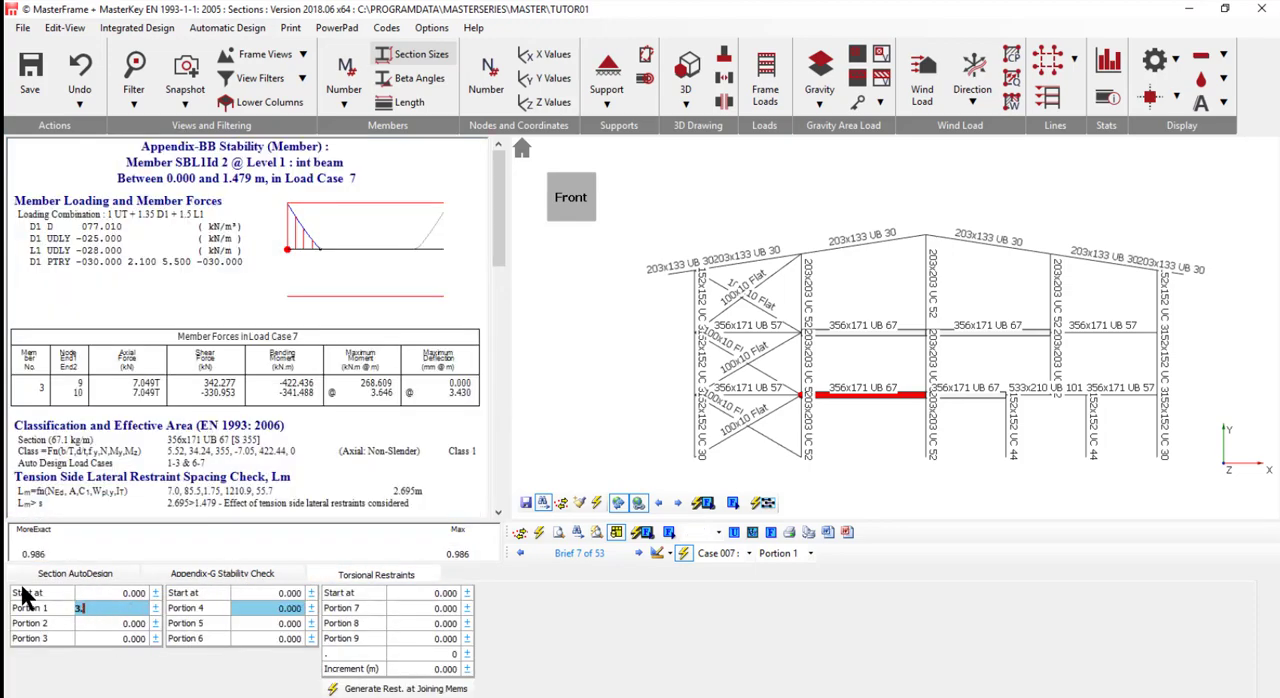
pyautogui.write('5')
pyautogui.click(92, 578)
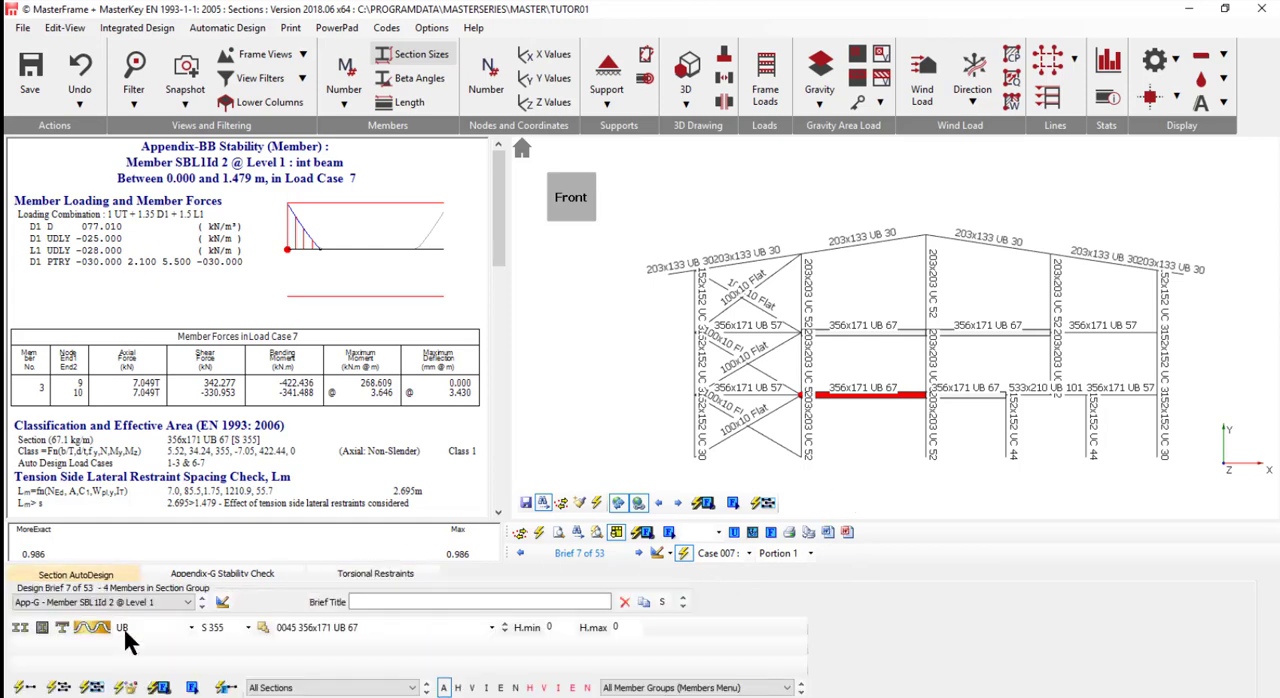
# - Go to the failing Tran beam check, auto size that member, and review its stability check
pyautogui.click(193, 688)
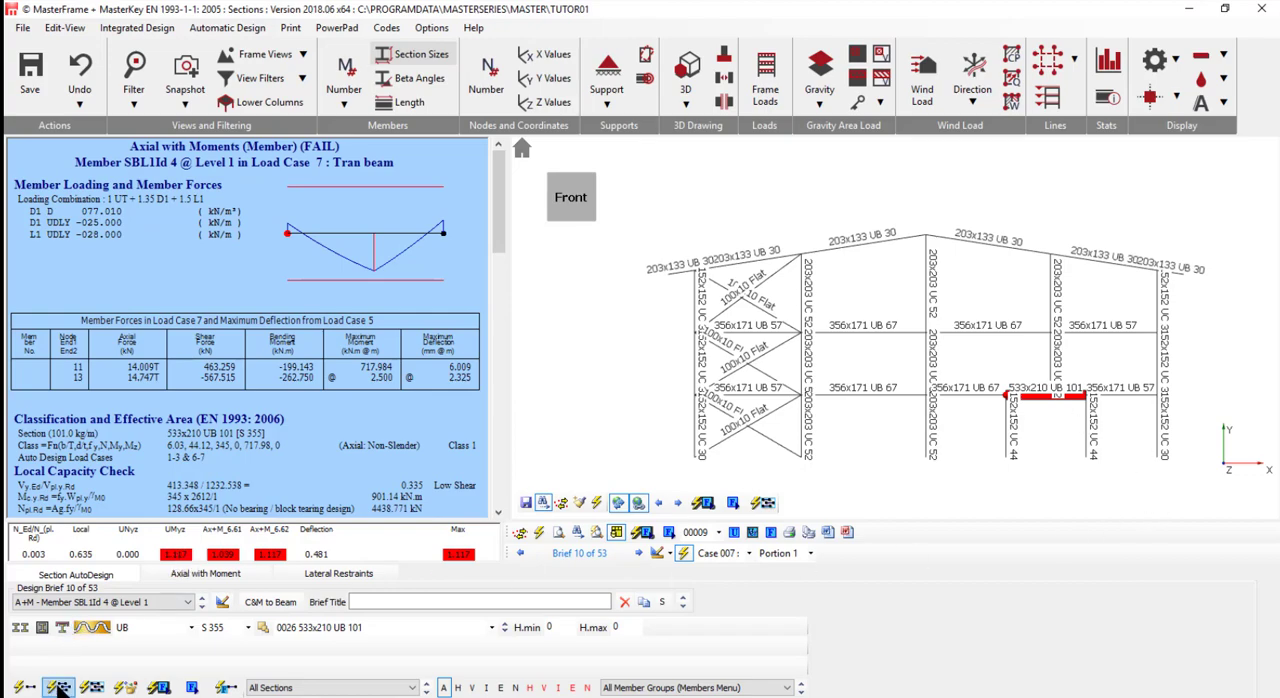
pyautogui.click(27, 688)
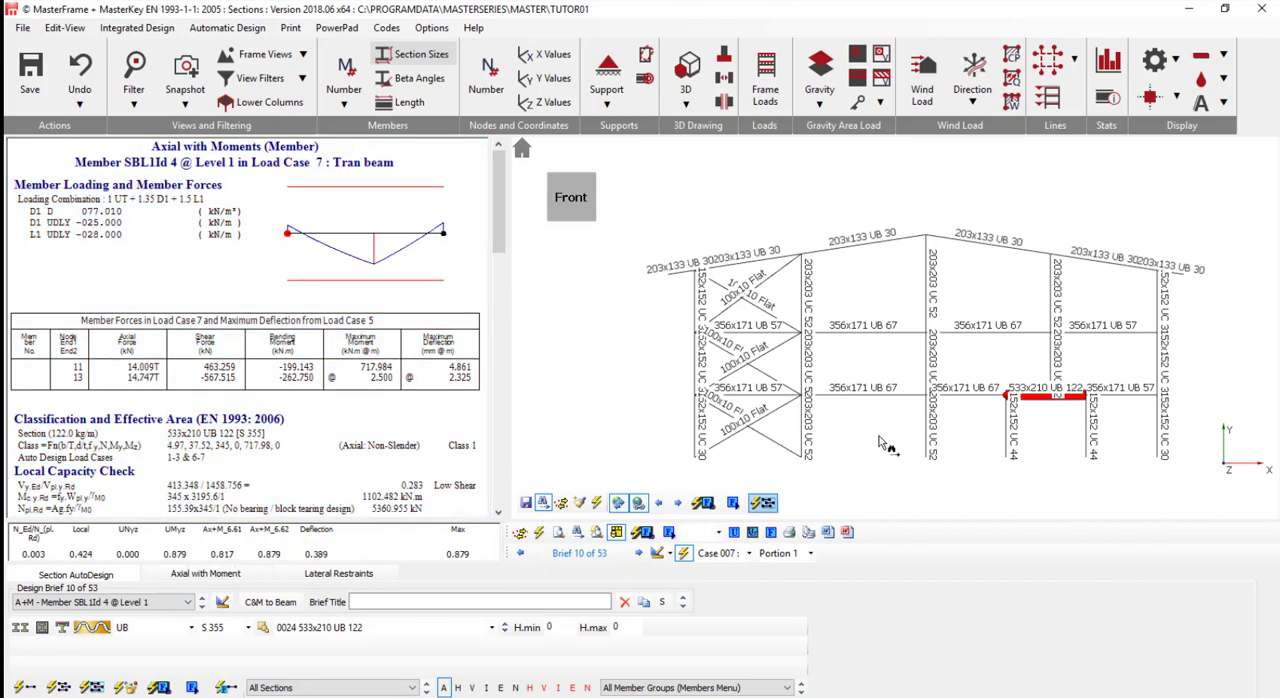
pyautogui.click(1056, 406)
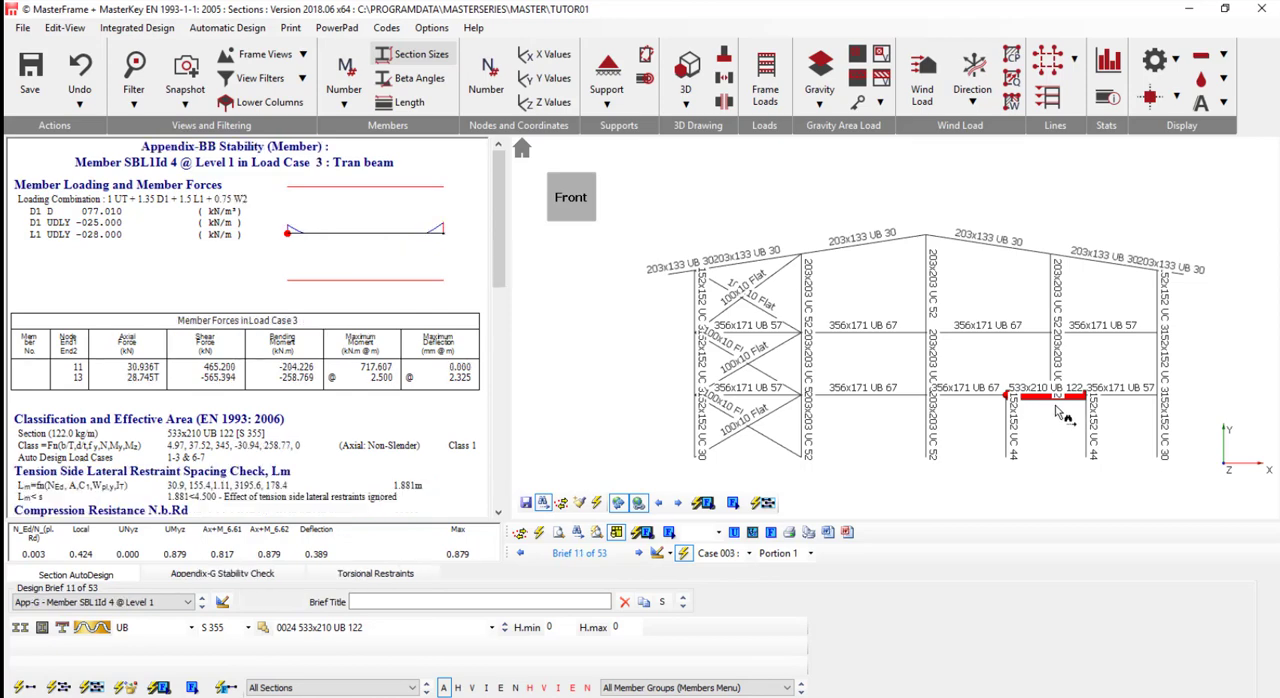
# - Review the Tran beam's axial with moments check, go to the failing checks, and rescan the current view for failures
pyautogui.click(1056, 406)
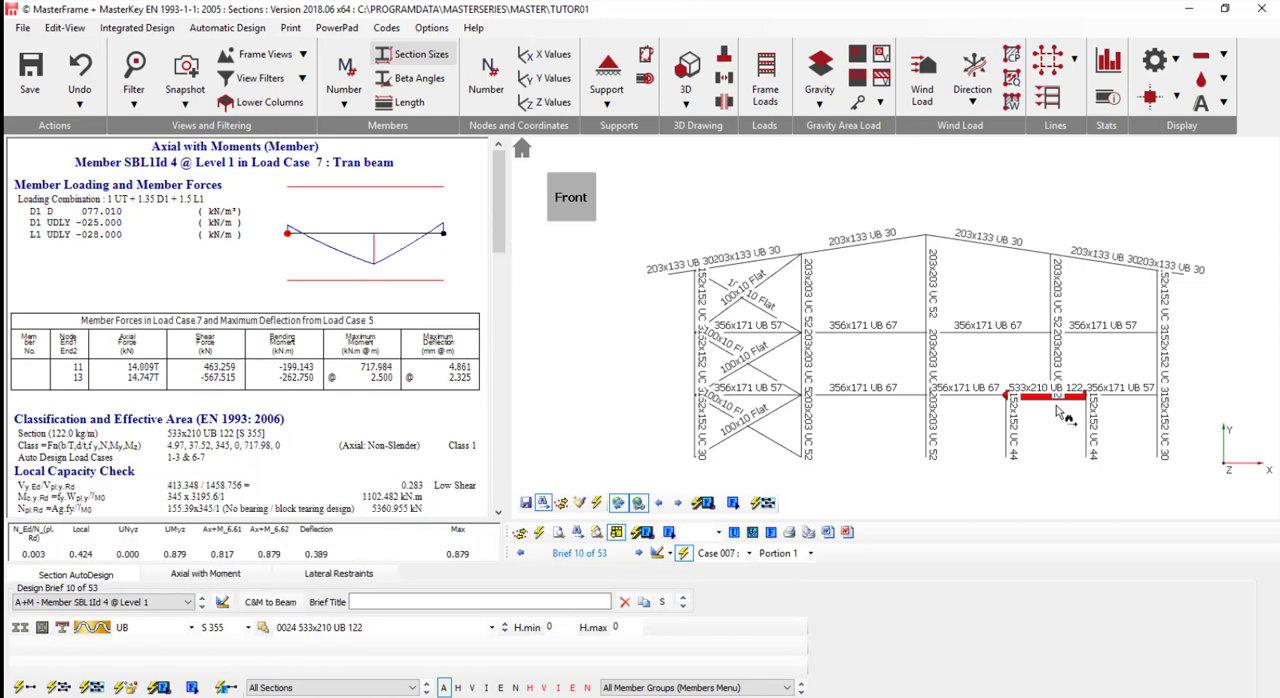
pyautogui.click(192, 687)
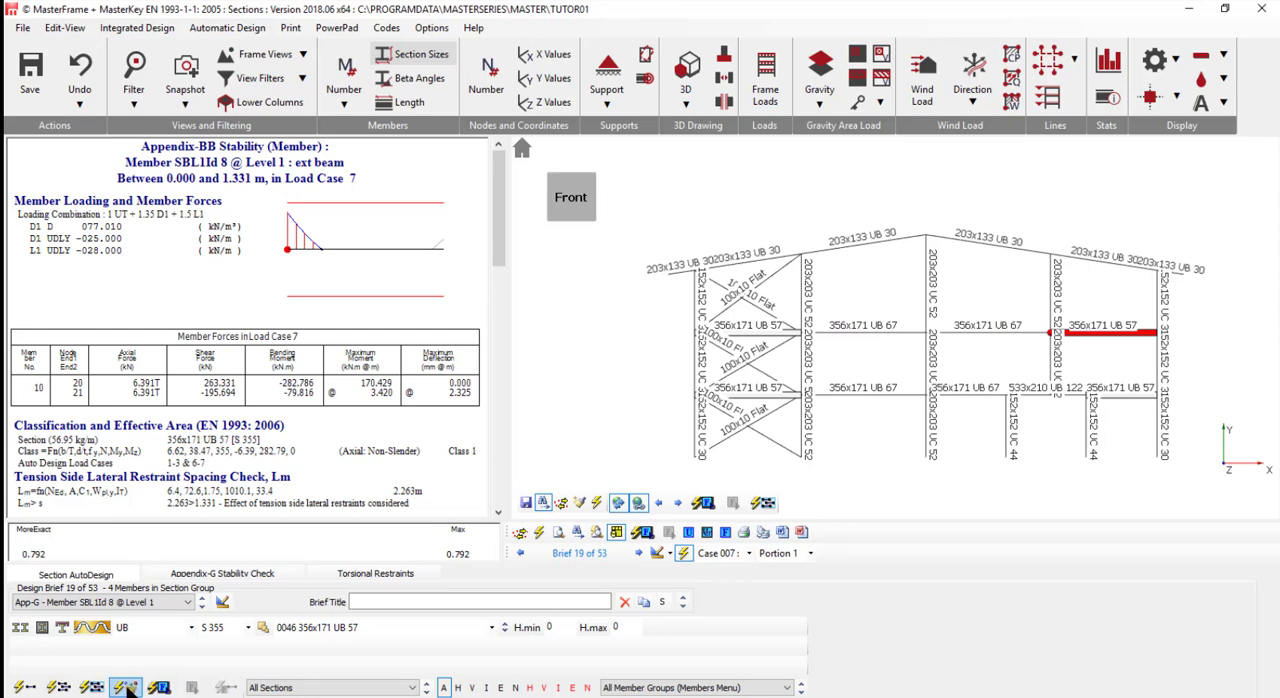
pyautogui.click(158, 687)
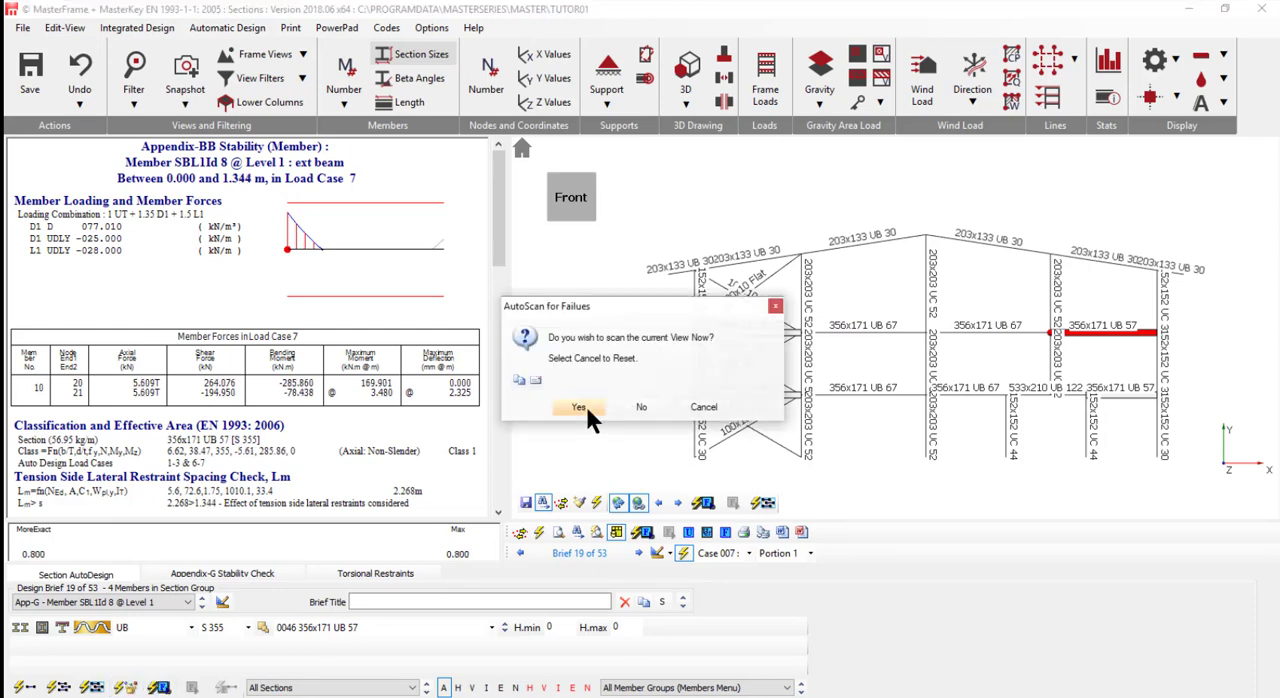
pyautogui.click(582, 405)
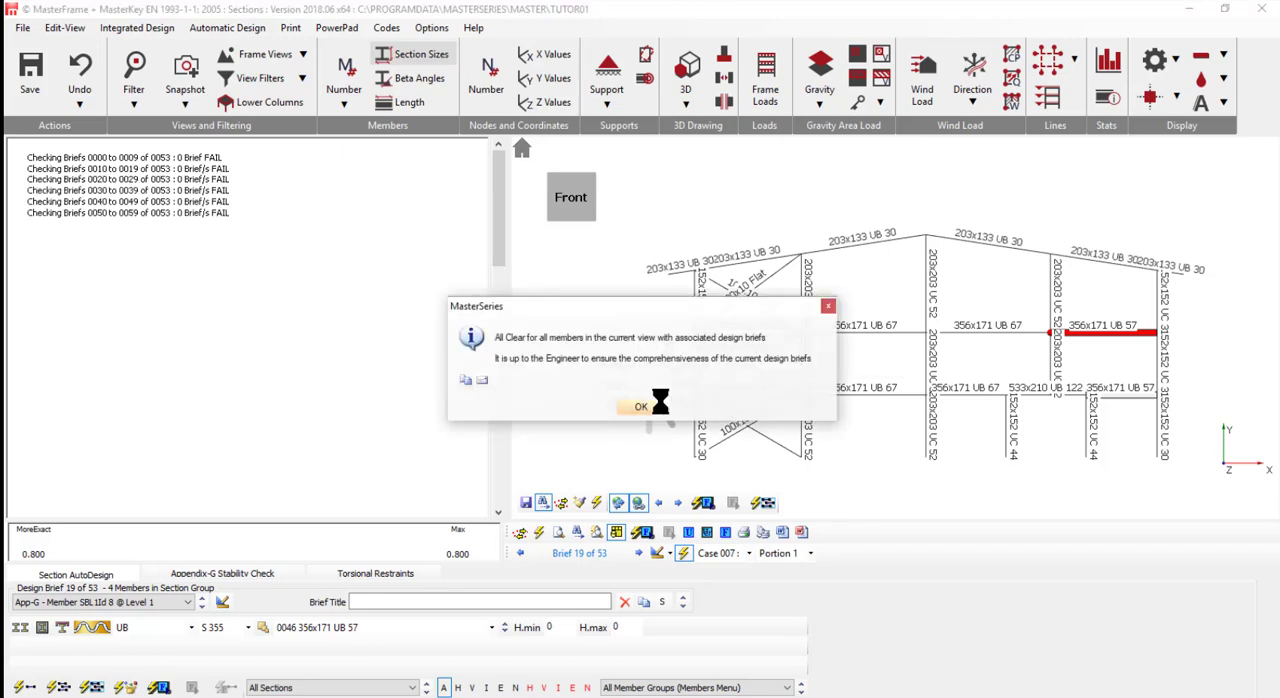
pyautogui.click(641, 410)
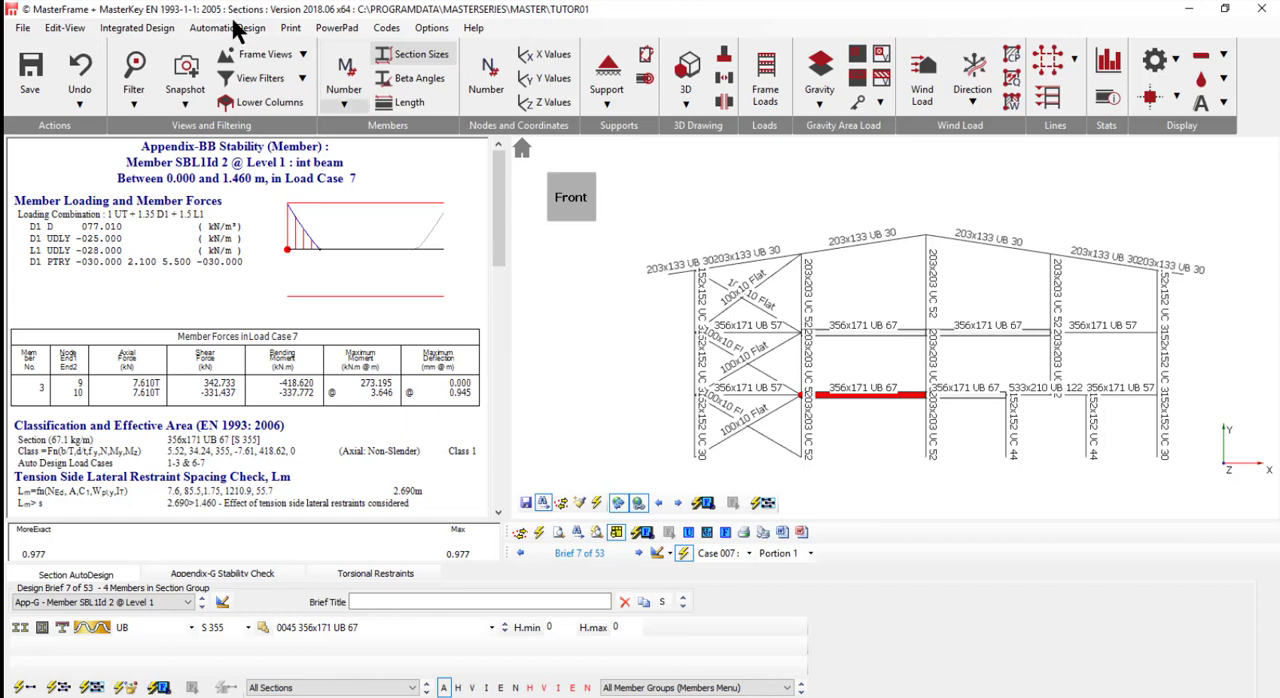
# - Hide the section sizes and display the maximum unity ratio on the critical member of each section size per design group
pyautogui.click(403, 48)
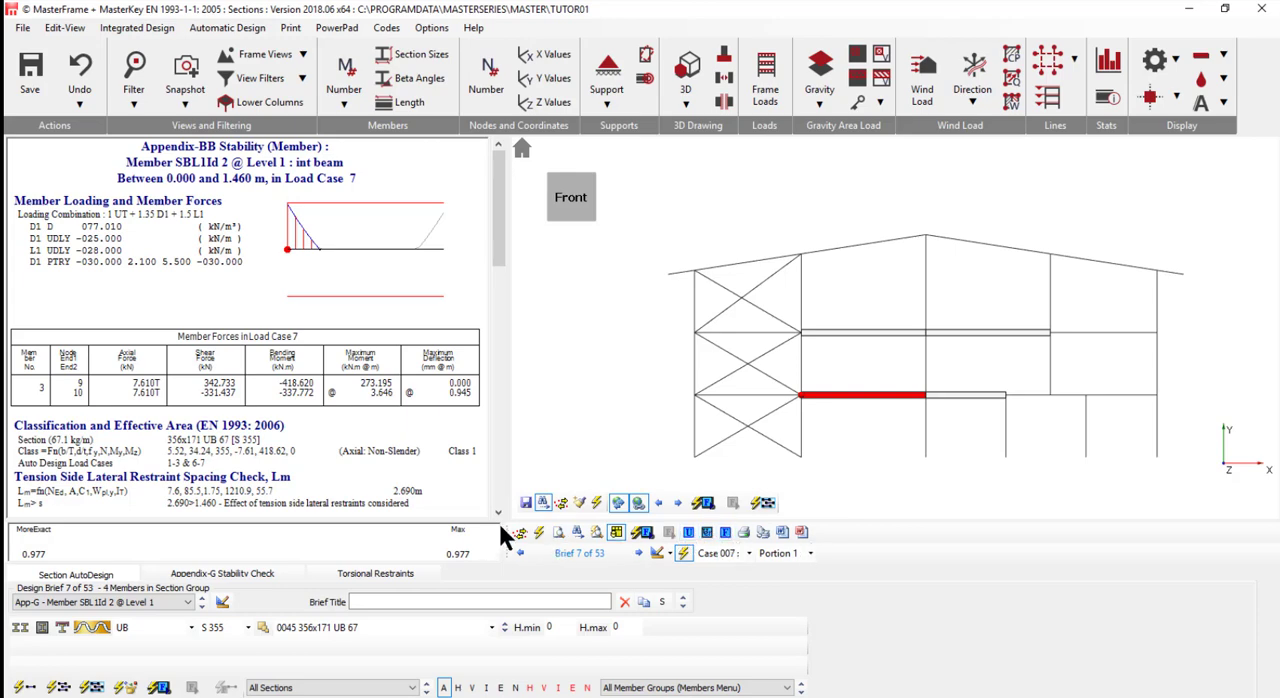
pyautogui.click(688, 534)
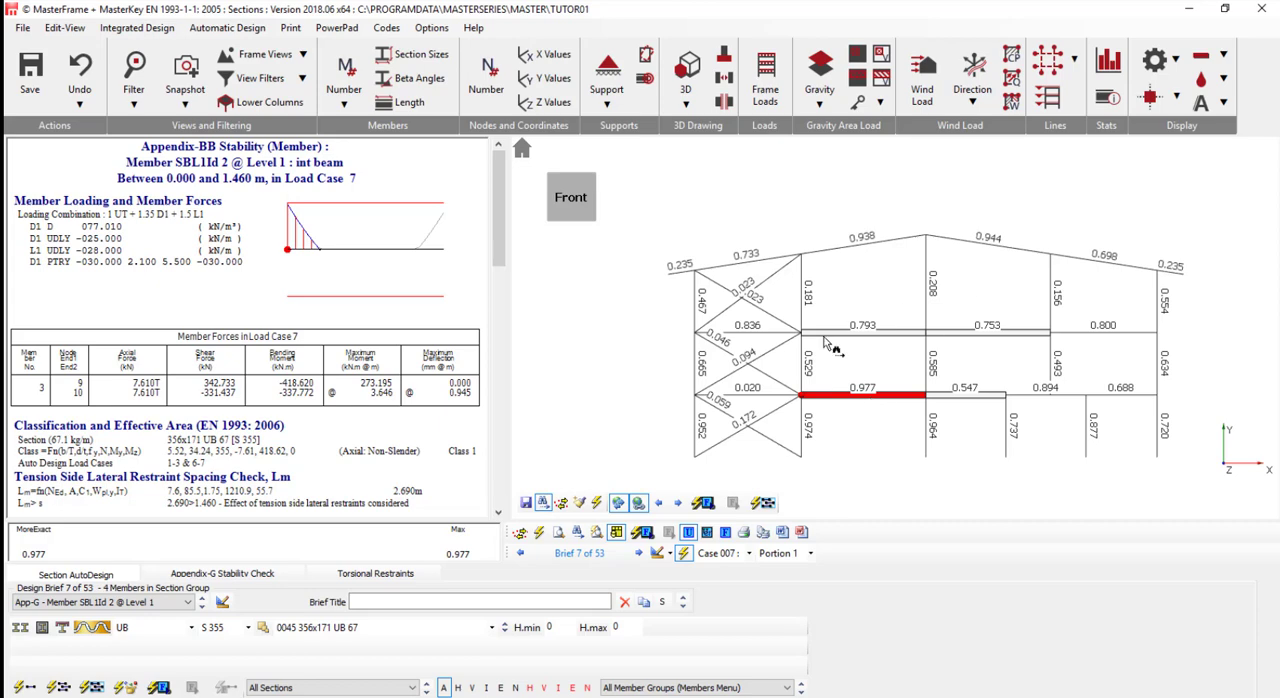
pyautogui.click(706, 534)
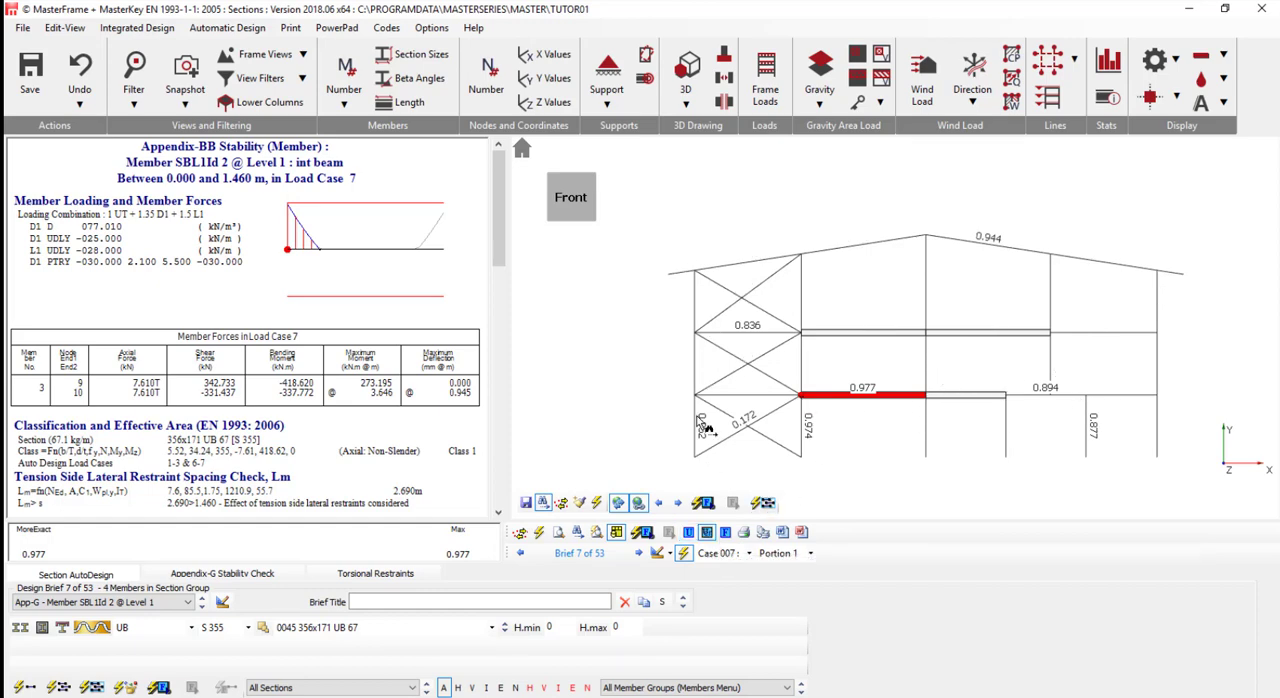
pyautogui.click(725, 534)
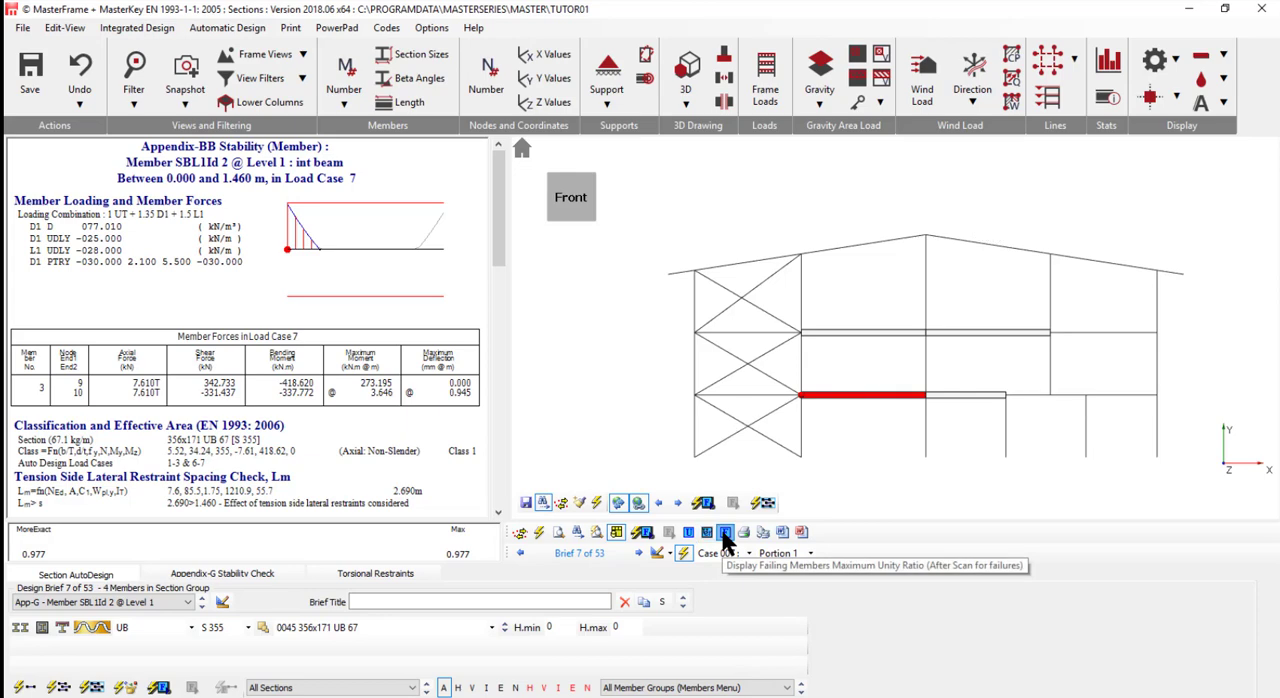
pyautogui.click(706, 533)
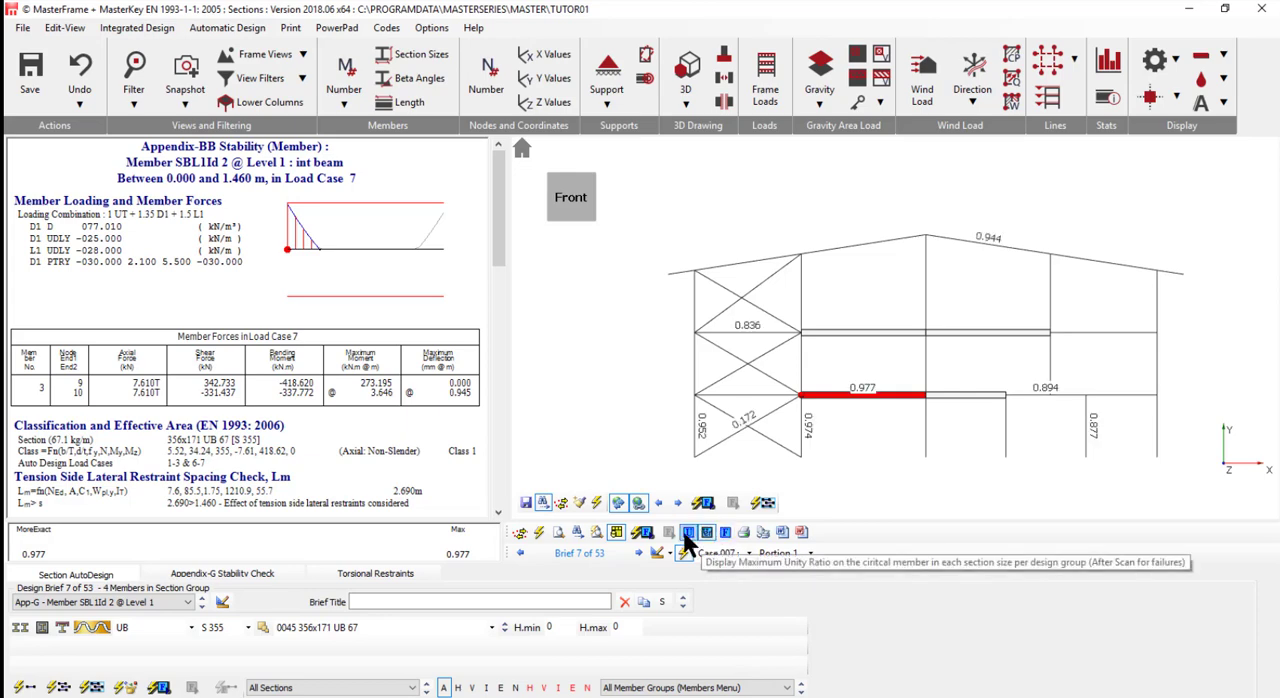
pyautogui.rightClick(888, 318)
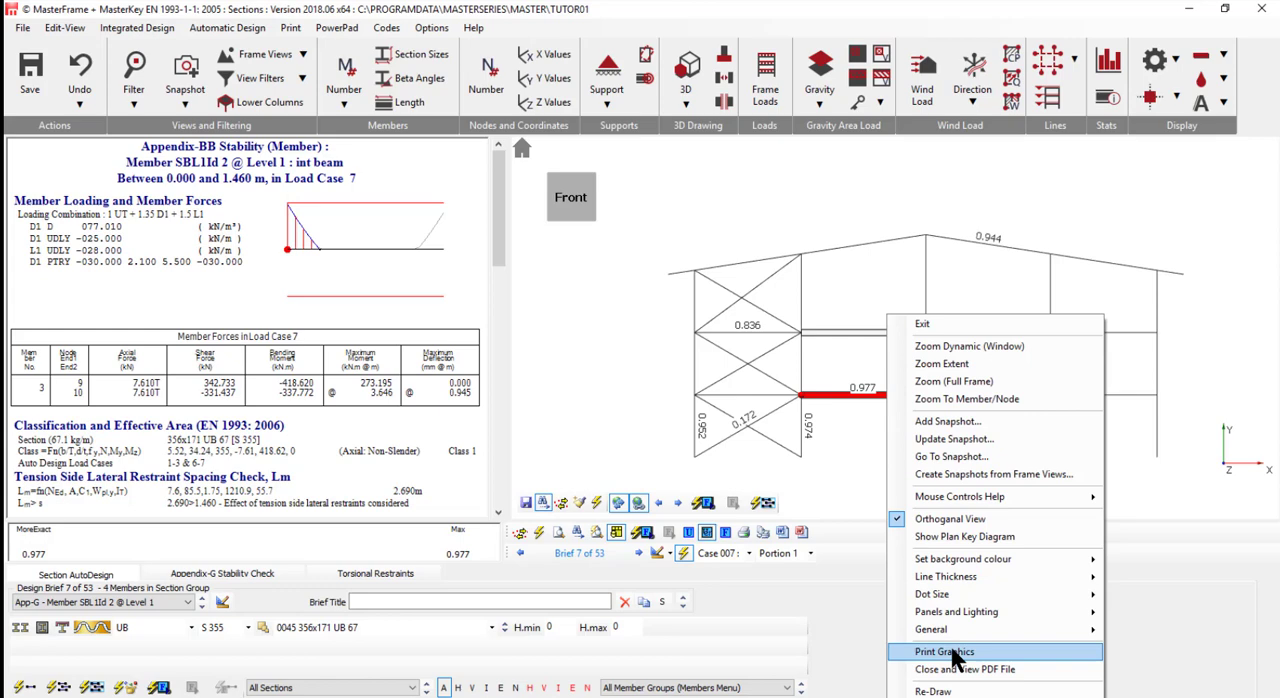
pyautogui.click(686, 5)
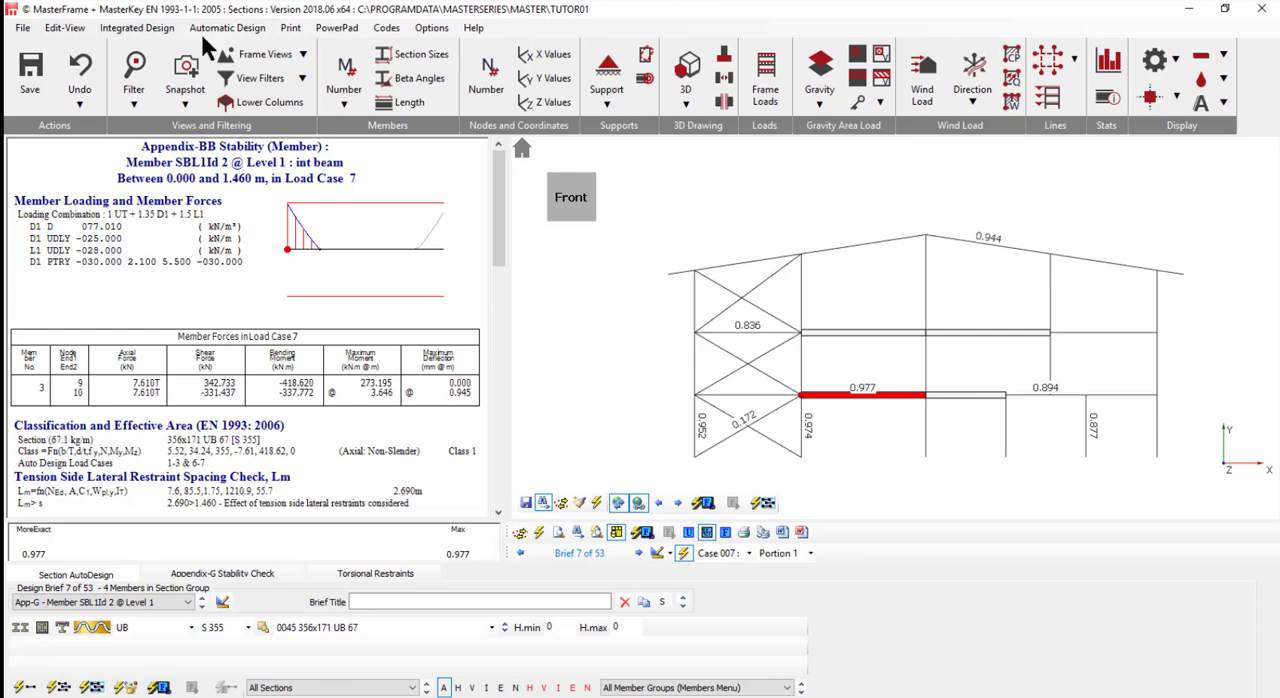
# - Set up the design output for printing by including all checks, then auto-selecting with the Critical Portion Only filter
pyautogui.click(290, 28)
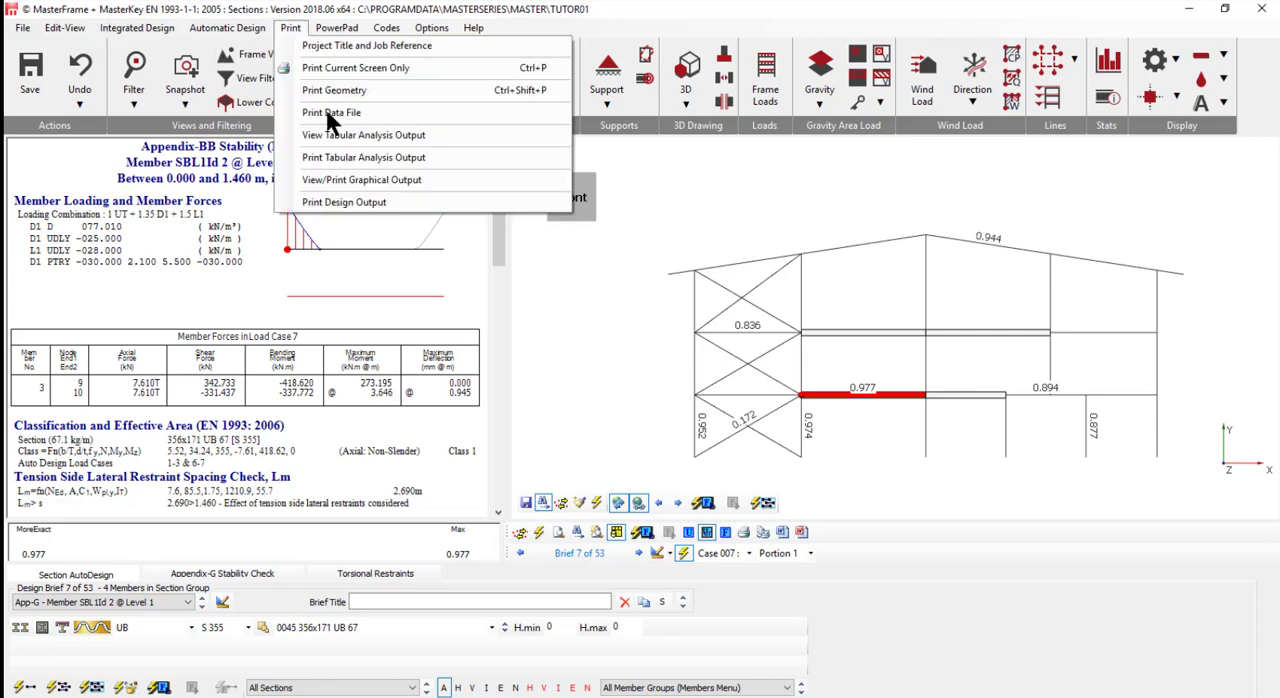
pyautogui.click(351, 203)
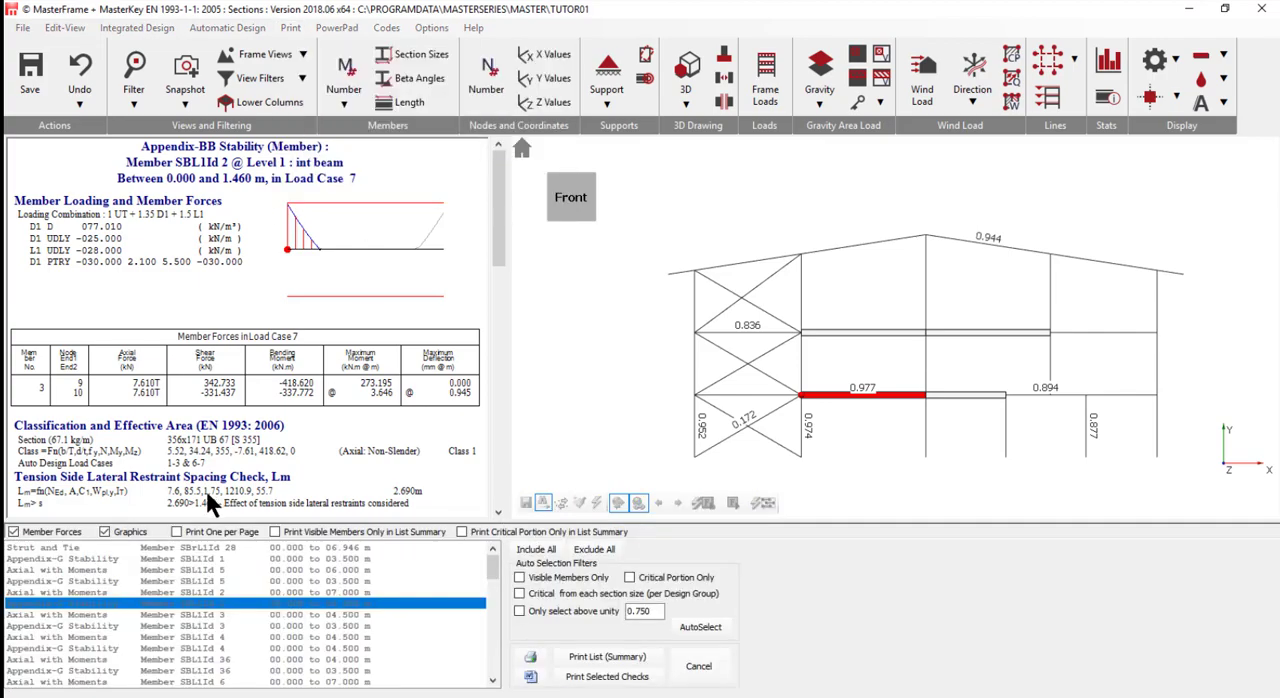
pyautogui.click(535, 550)
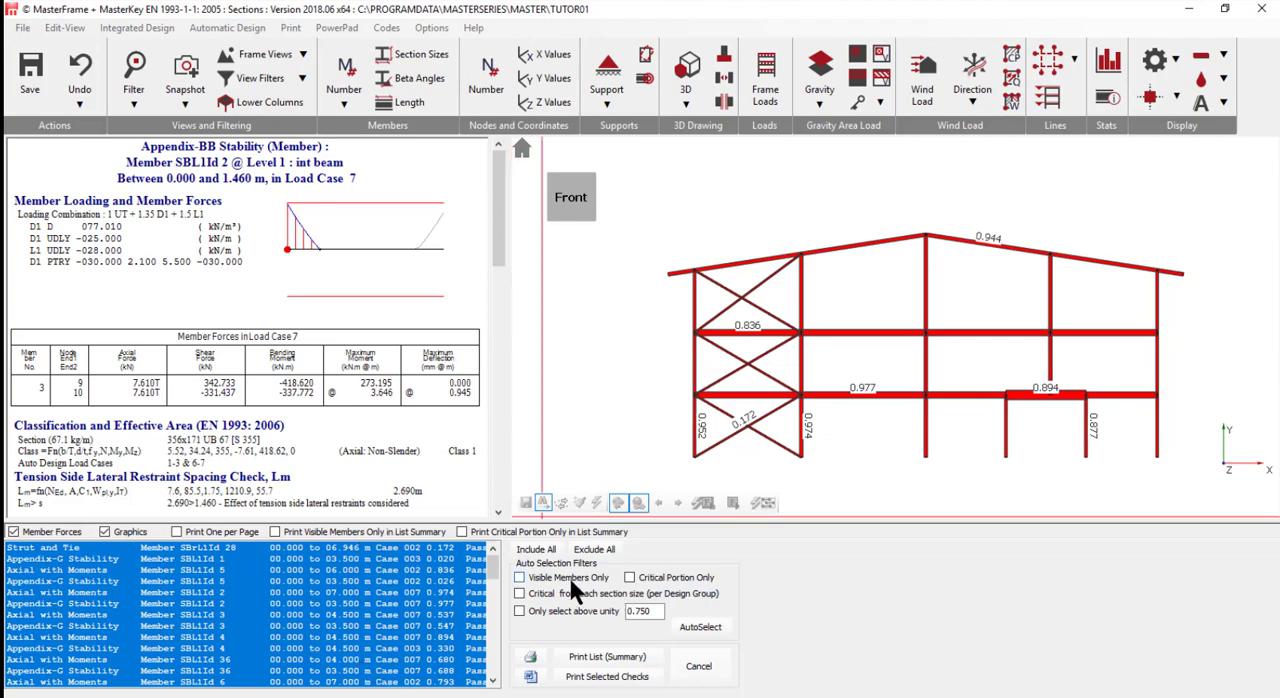
pyautogui.click(629, 578)
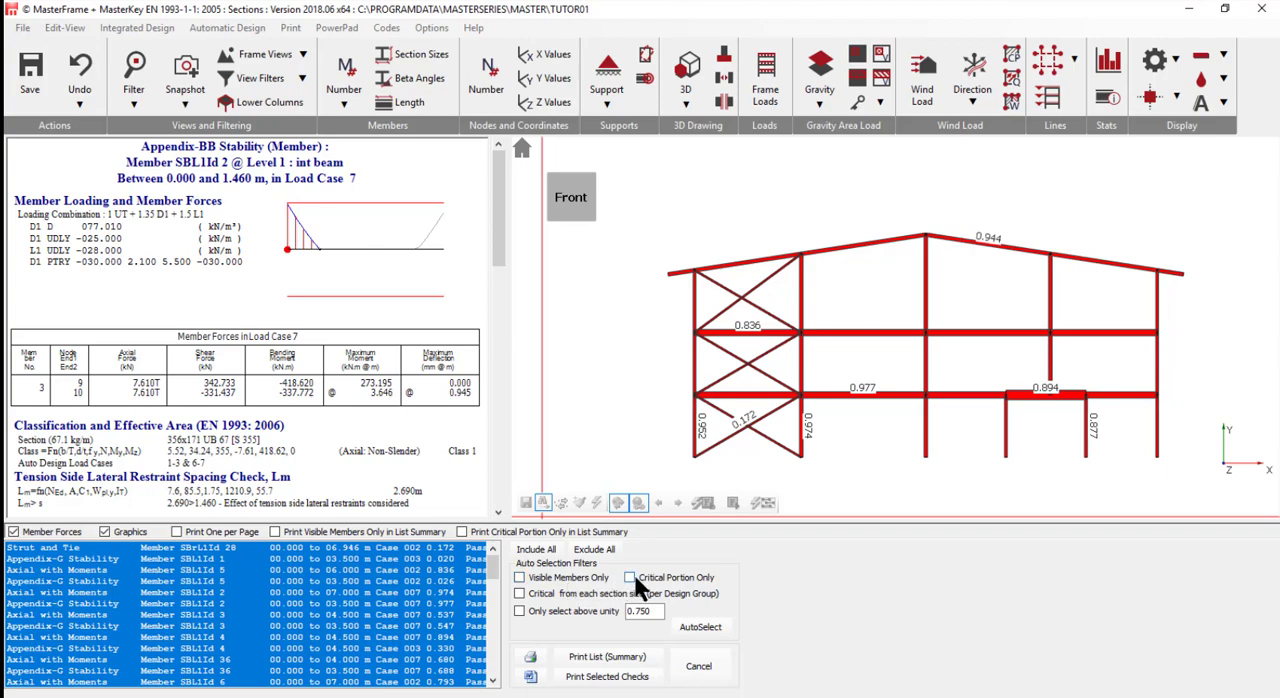
pyautogui.click(695, 637)
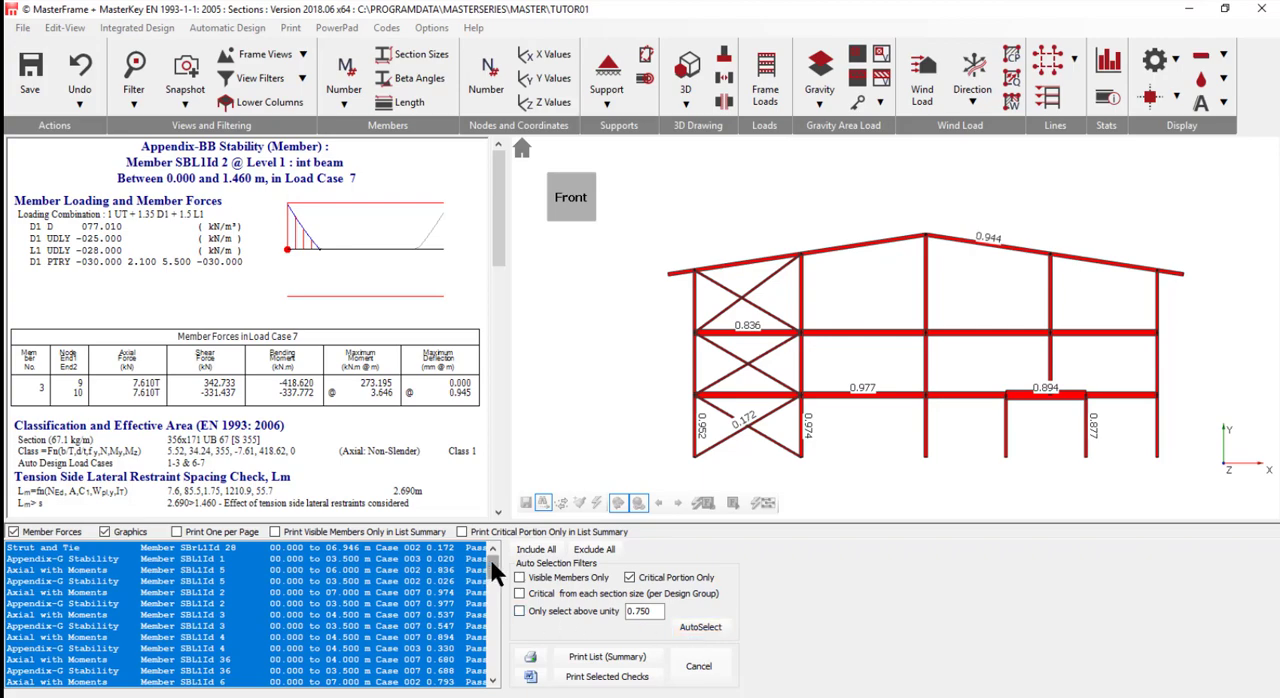
pyautogui.moveTo(491, 561); pyautogui.dragTo(495, 611)
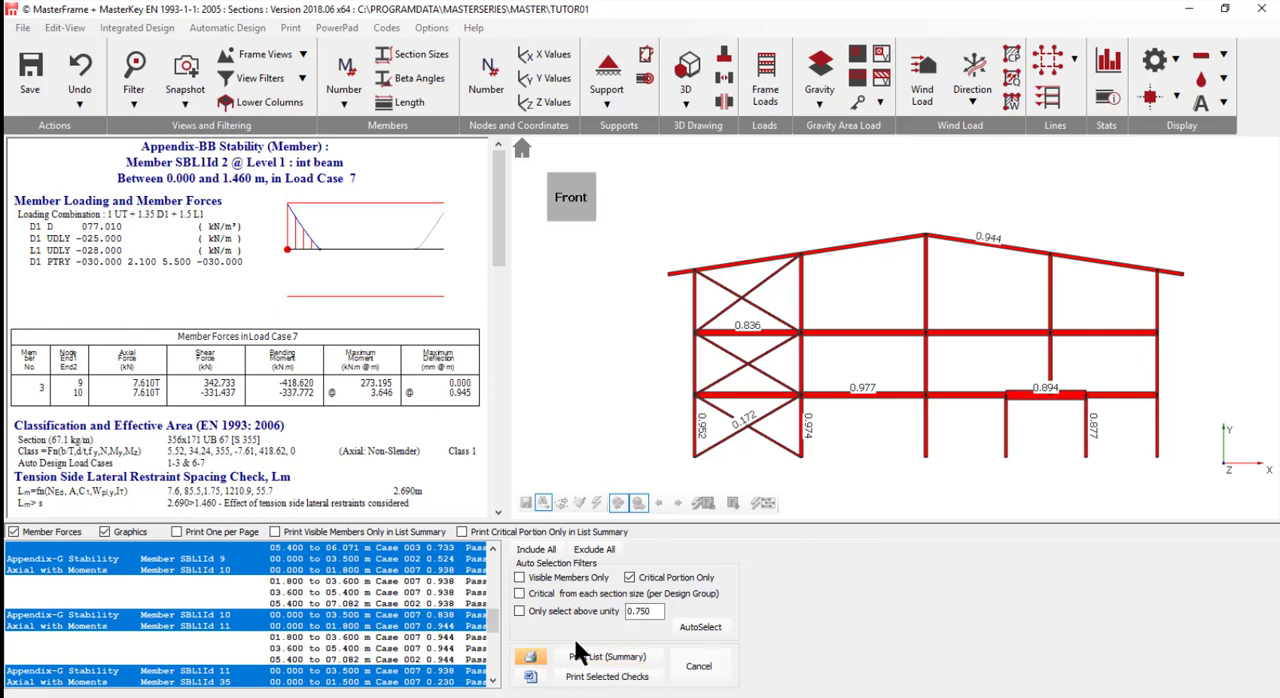
# - Auto-select the critical checks from each section size per design group and print the list summary to PDFCreator
pyautogui.click(560, 593)
pyautogui.click(686, 630)
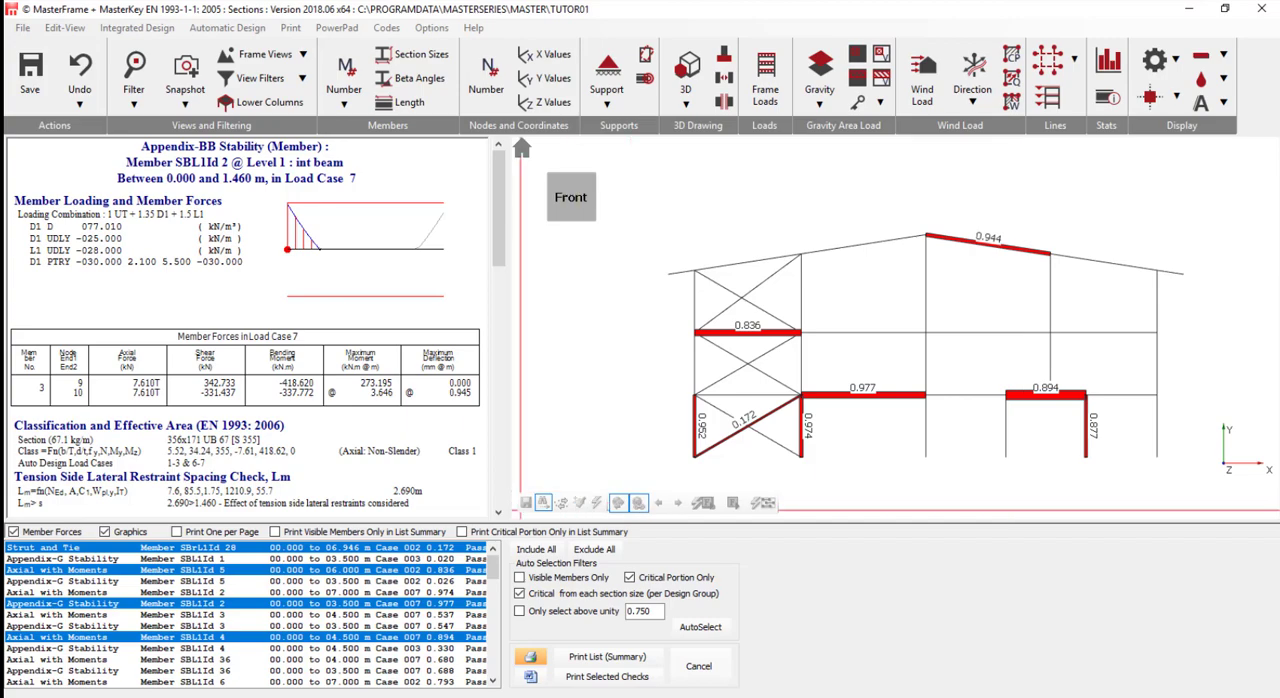
pyautogui.click(605, 660)
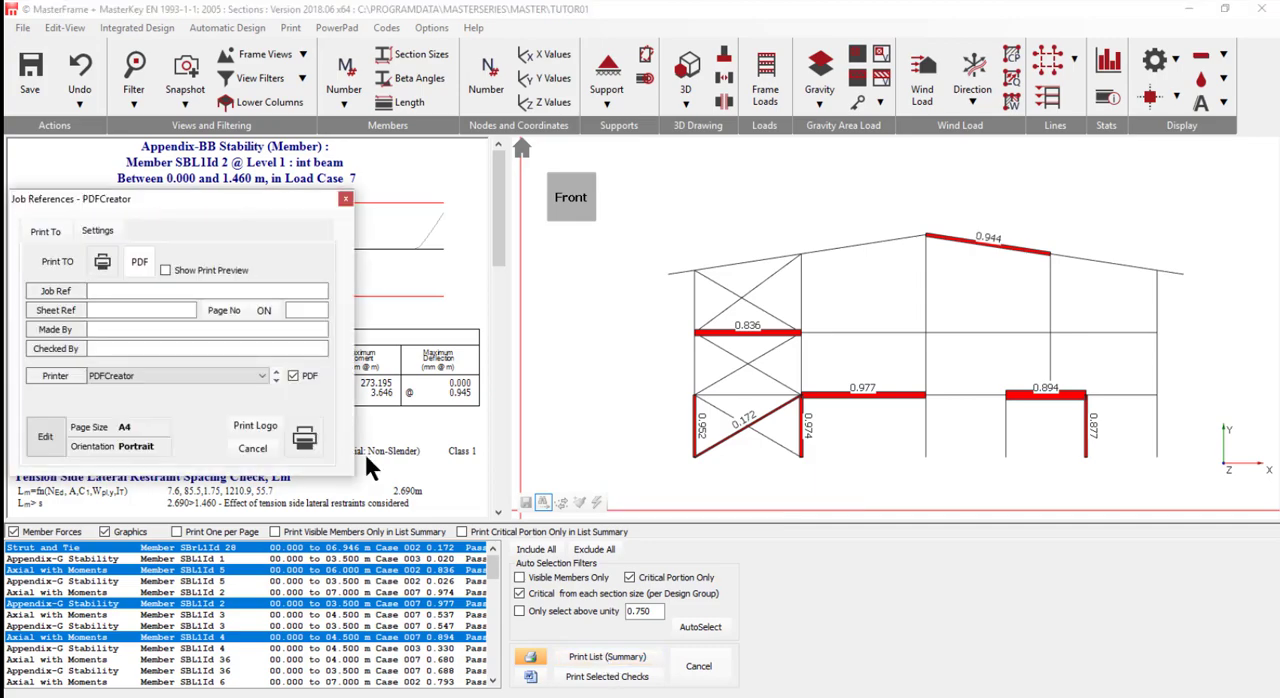
pyautogui.click(305, 440)
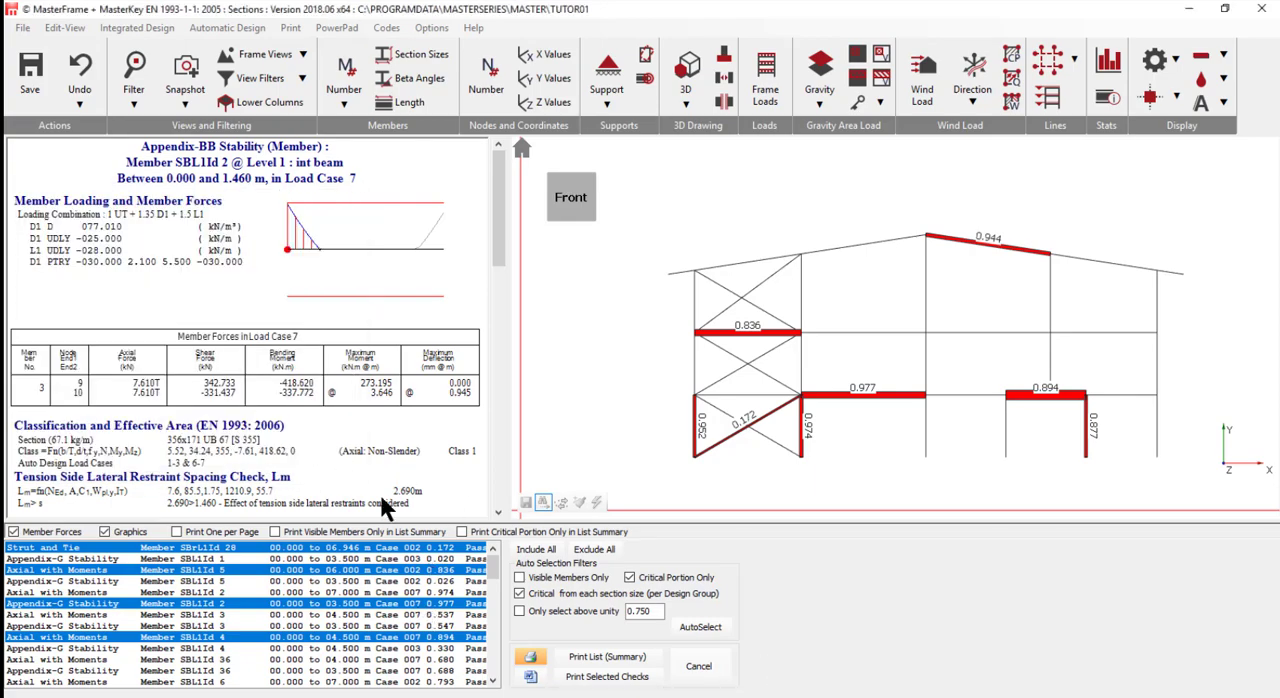
# - Print the selected checks to PDFCreator and save the output as document.pdf in the Desktop folder
pyautogui.click(605, 677)
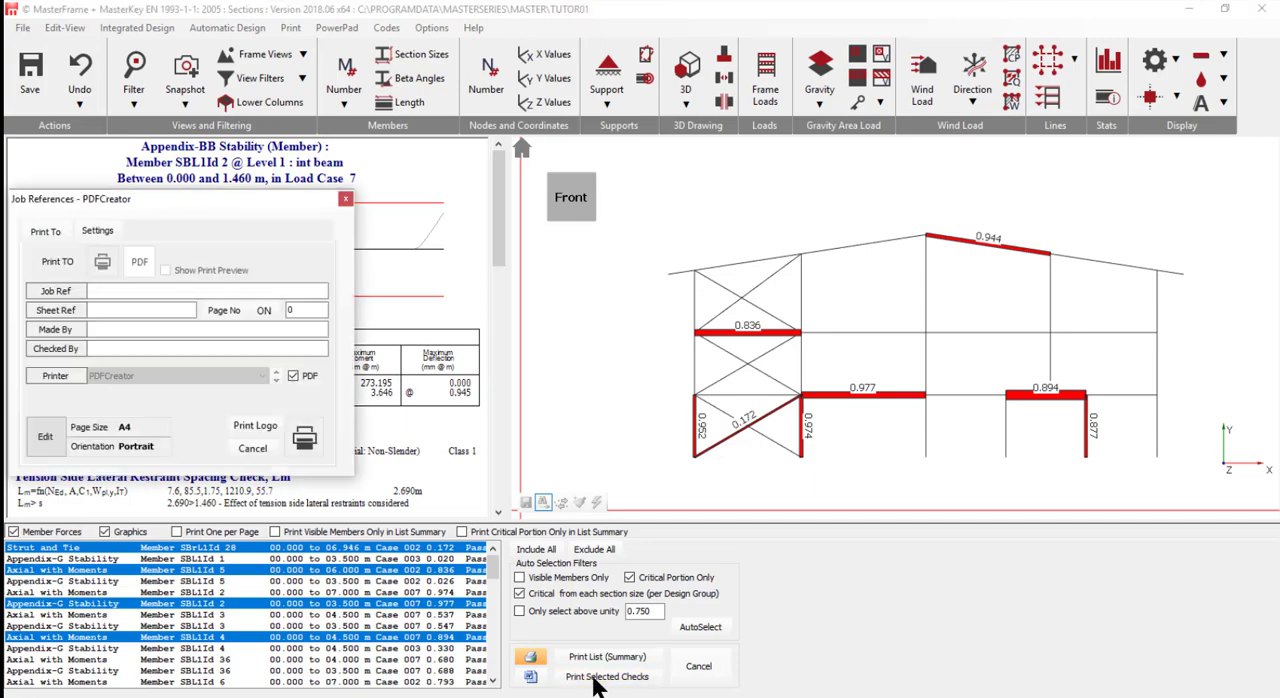
pyautogui.click(305, 440)
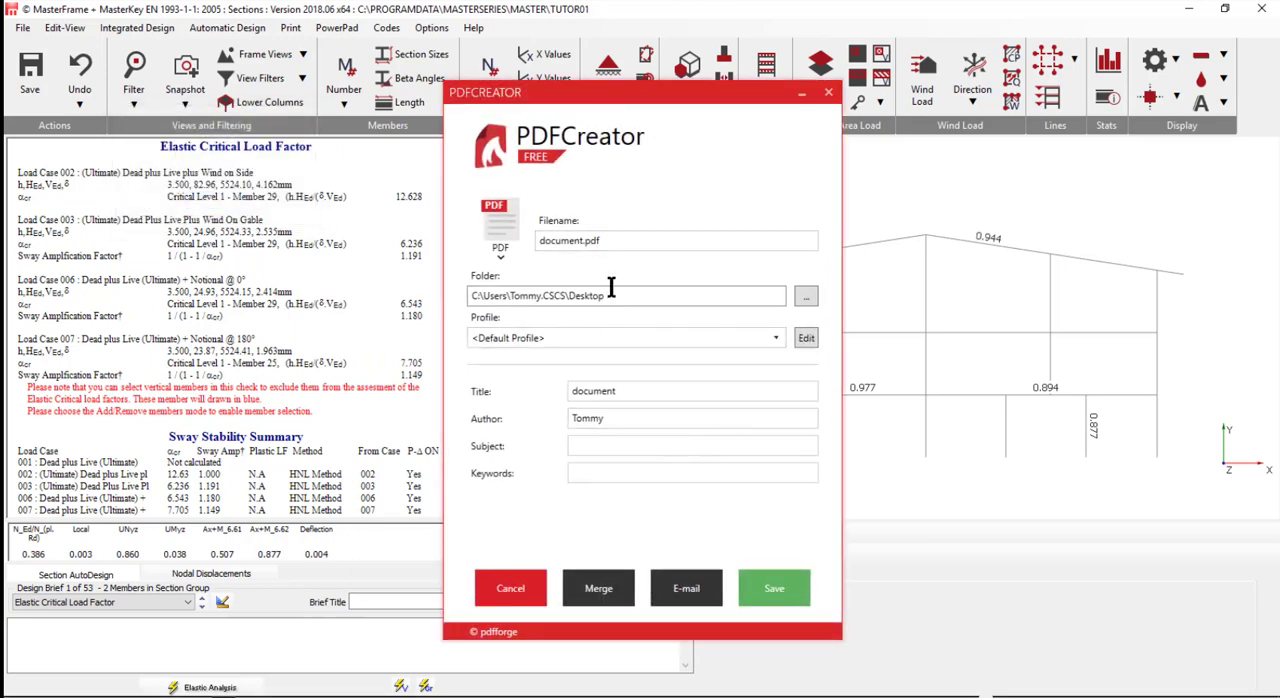
pyautogui.click(766, 600)
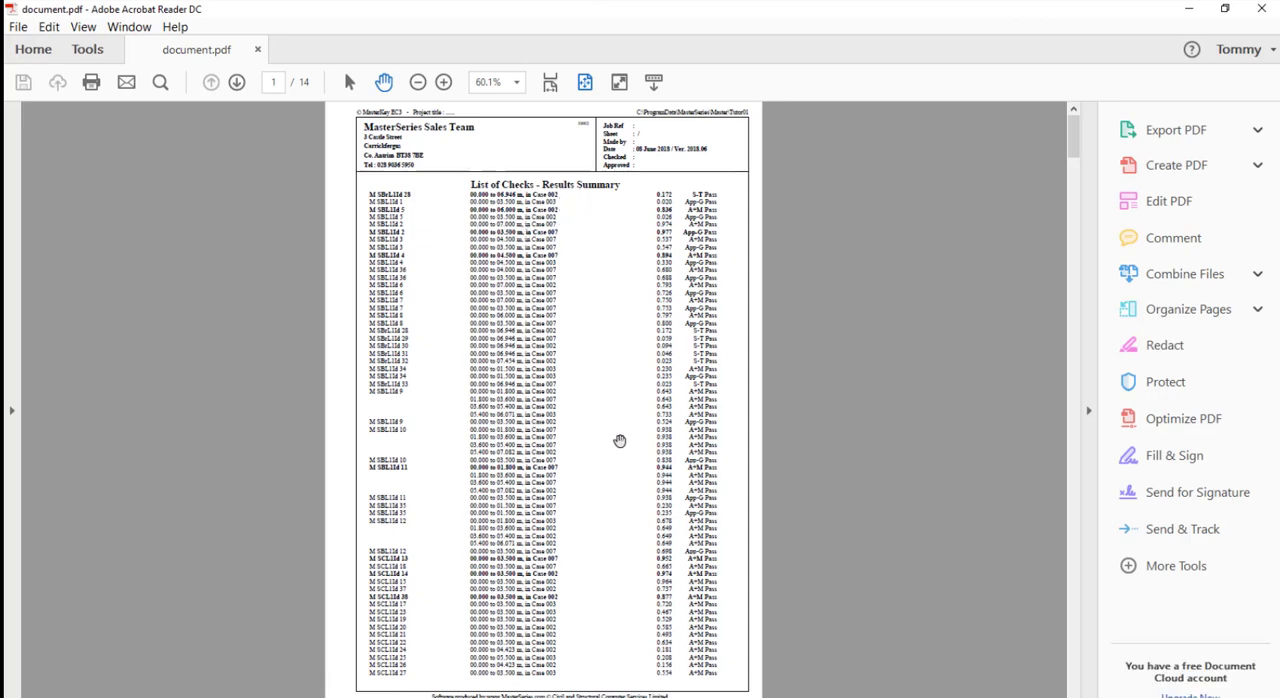
# - Review the results summary and member check pages in document.pdf, then close the PDF and the PDFCreator dialog
pyautogui.scroll(-4, 561, 468)
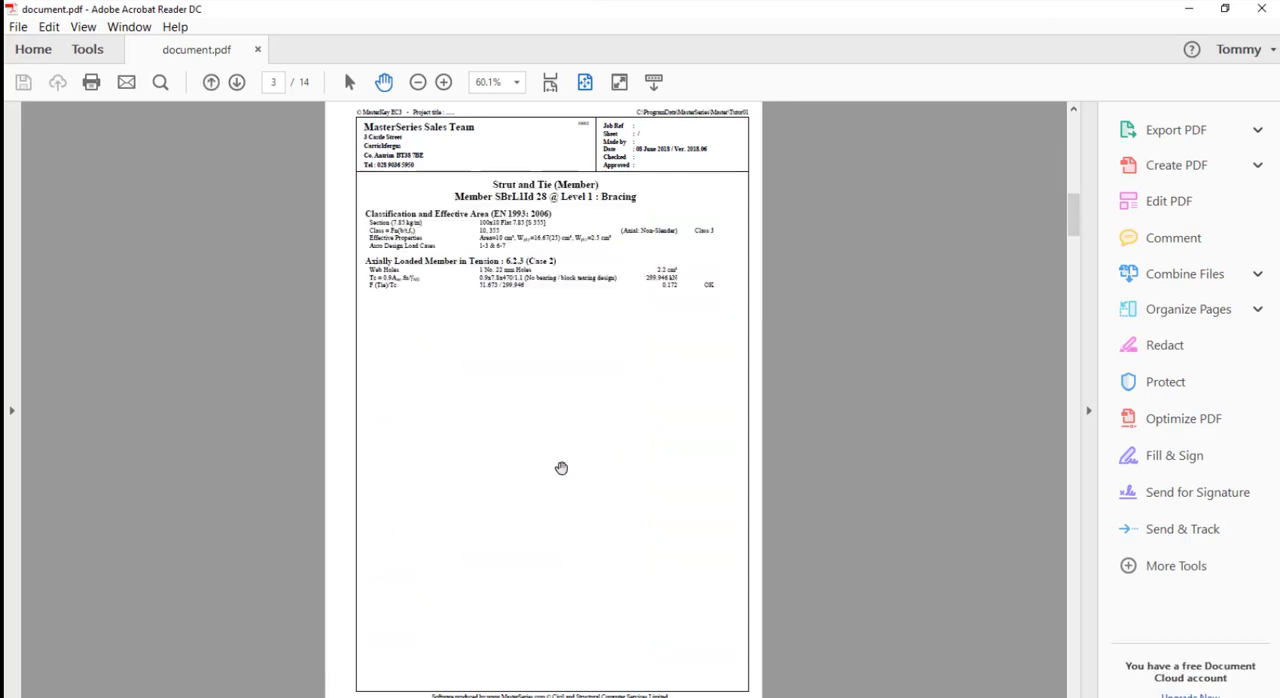
pyautogui.scroll(-2, 561, 468)
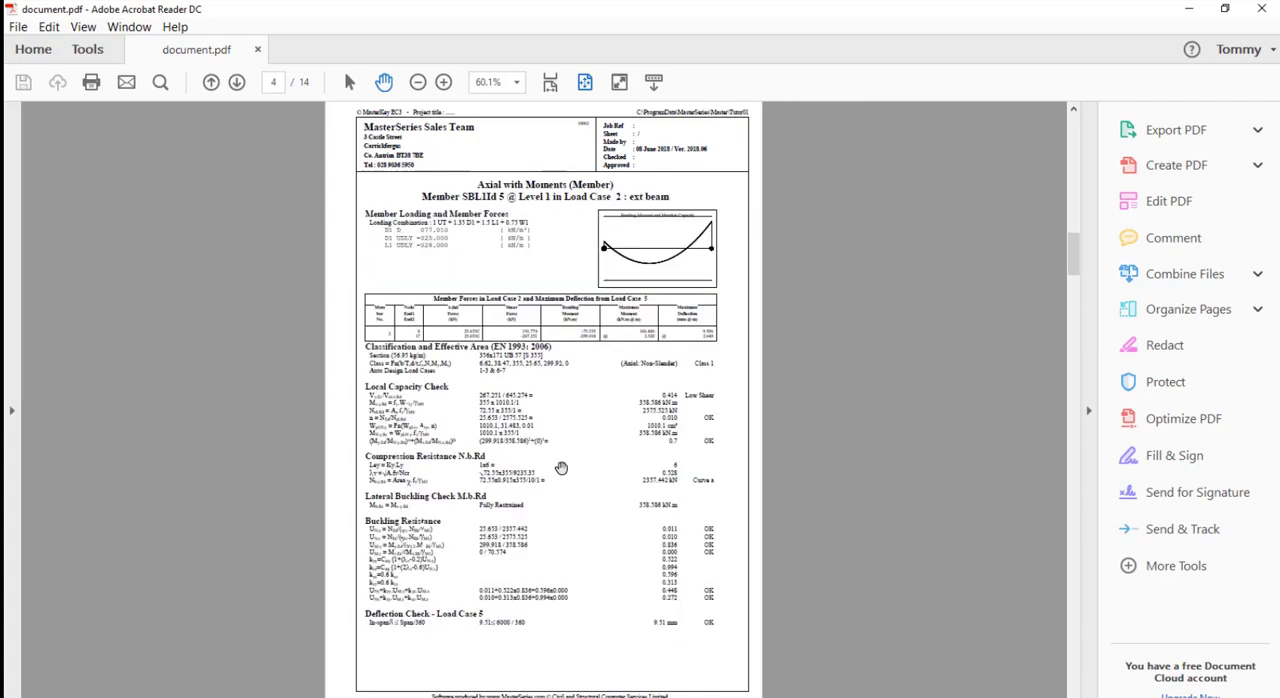
pyautogui.scroll(-2, 561, 468)
pyautogui.scroll(-2, 561, 468)
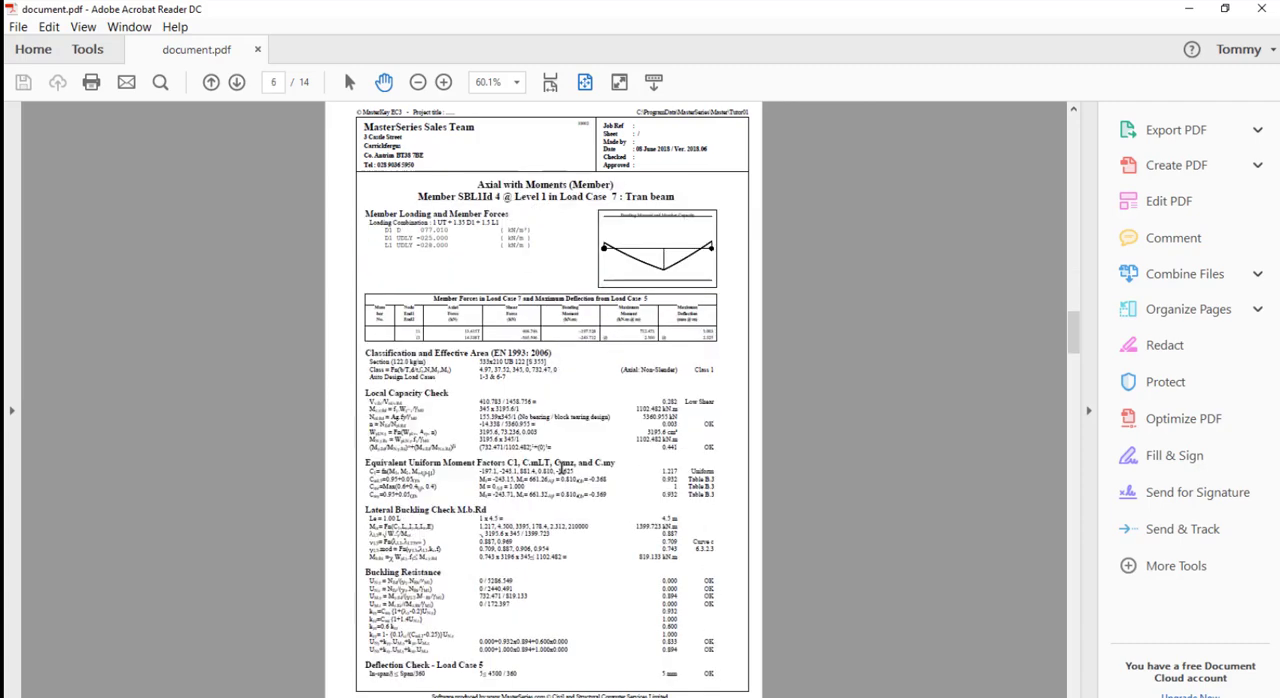
pyautogui.scroll(2, 561, 468)
pyautogui.scroll(-8, 561, 468)
pyautogui.scroll(16, 561, 468)
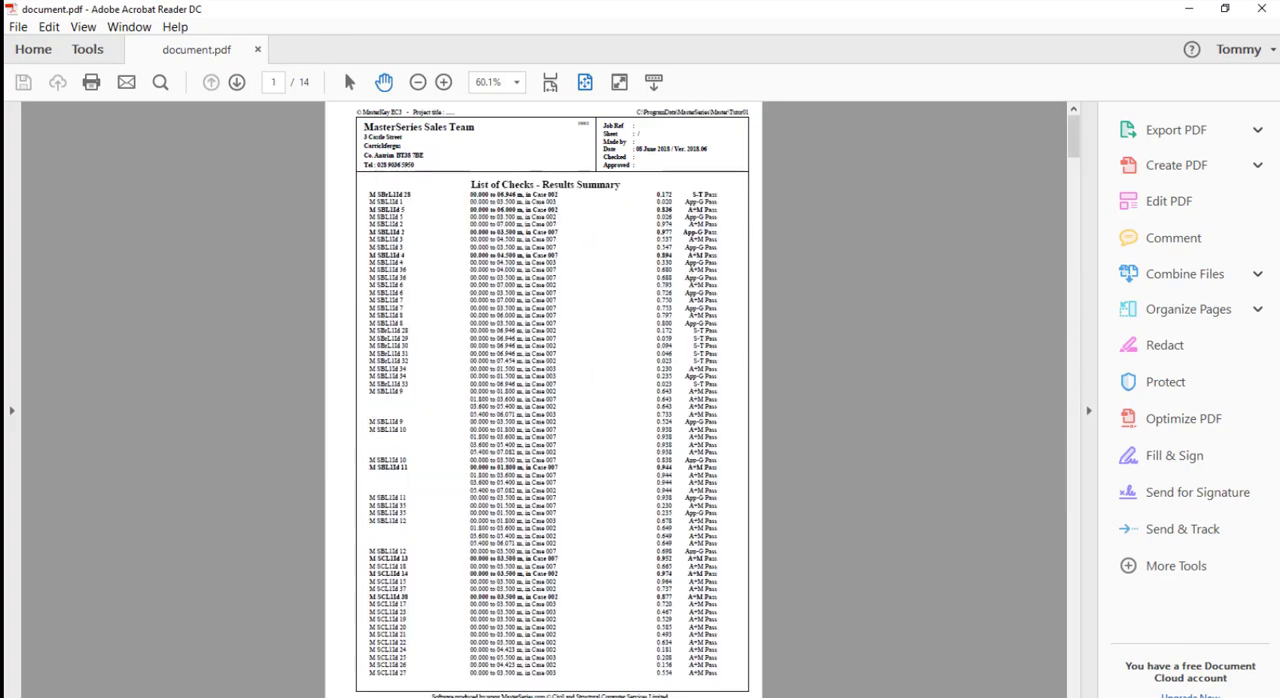
pyautogui.click(1262, 8)
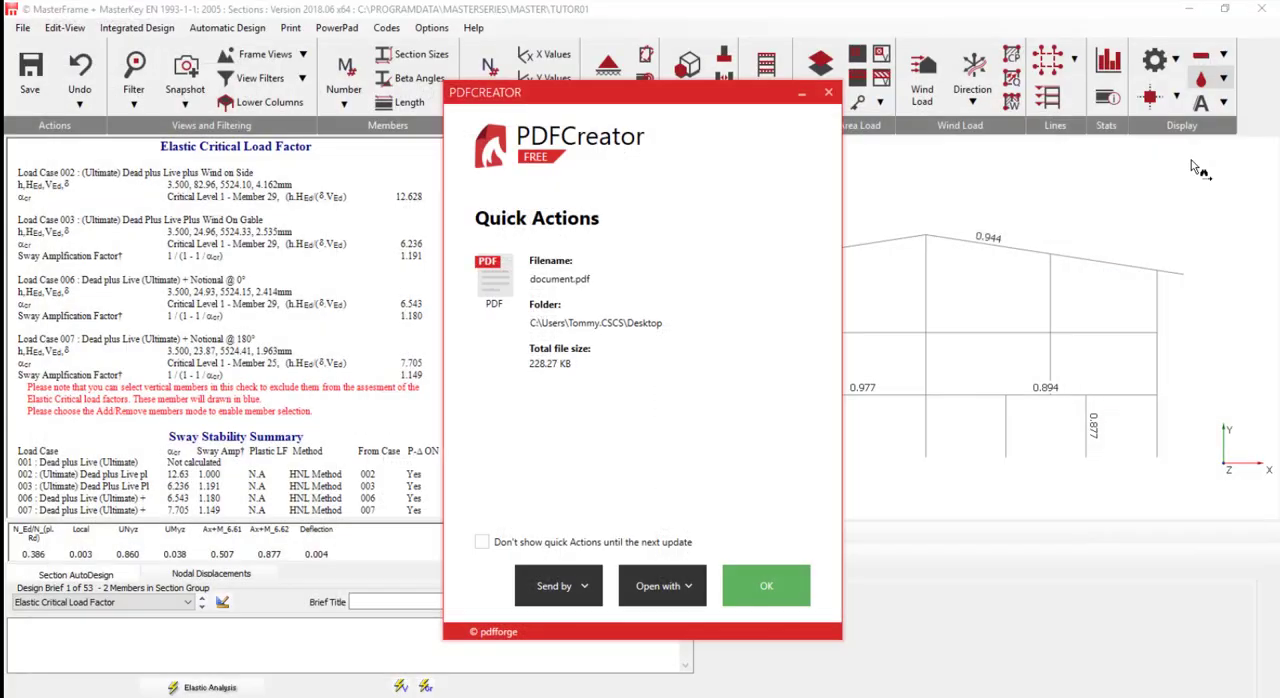
pyautogui.click(760, 585)
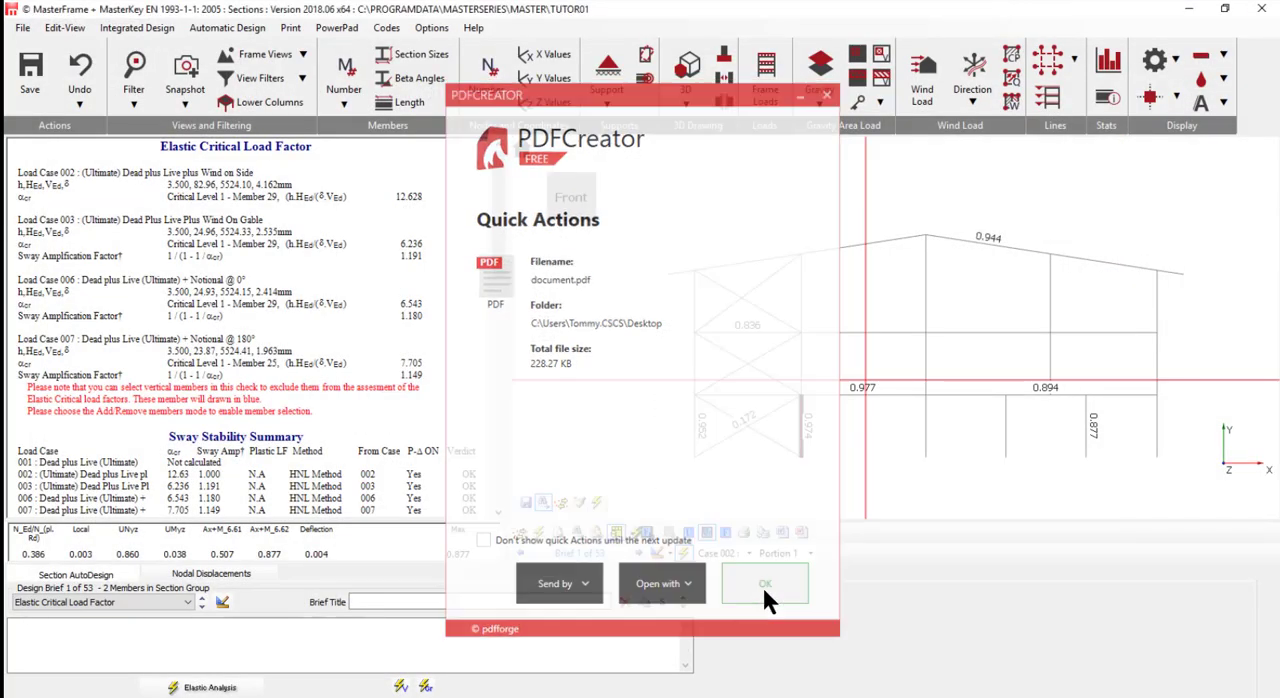